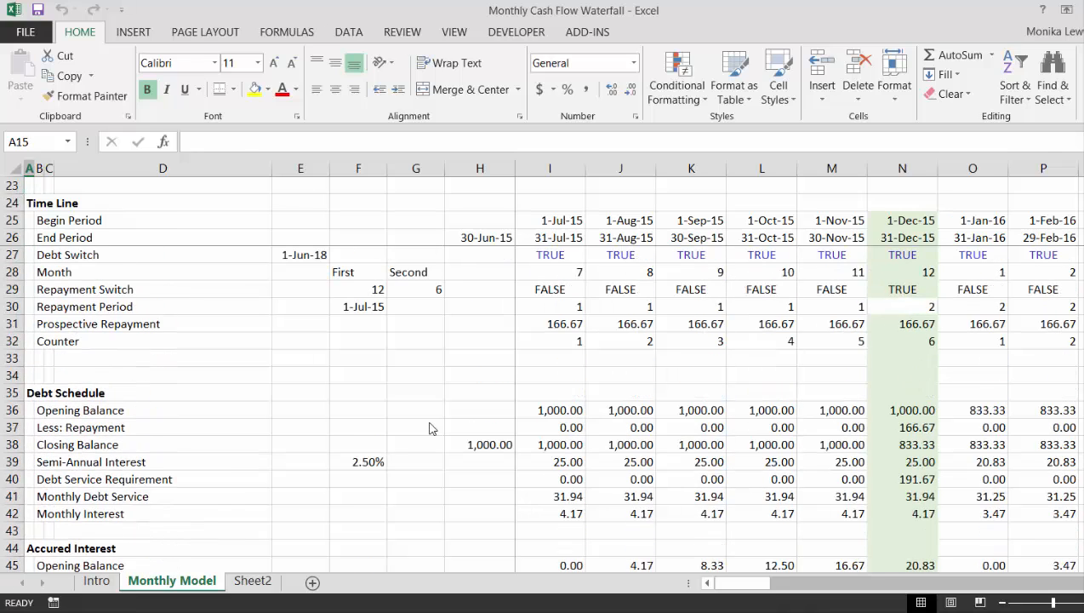
Step: Examine the Repayment Period formulas in row 30 across the monthly timeline, from July 2015 into 2019
key("Down")
key("Down")
key("Down")
key("Down")
key("Down")
key("Down")
key("Down")
key("Down")
key("Down")
key("Down")
key("Down")
key("Down")
key("Down")
key("Down")
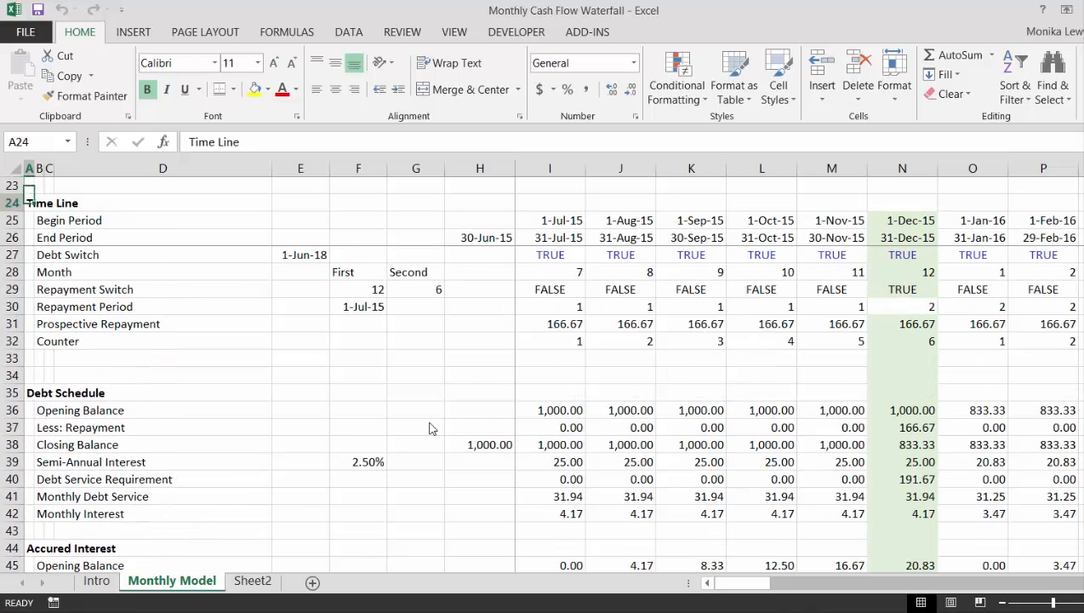
key("Right")
key("Right")
key("Right")
key("Right")
key("Right")
key("Right")
key("Right")
key("Right")
key("Right")
key("Right")
key("Right")
key("Right")
key("Right")
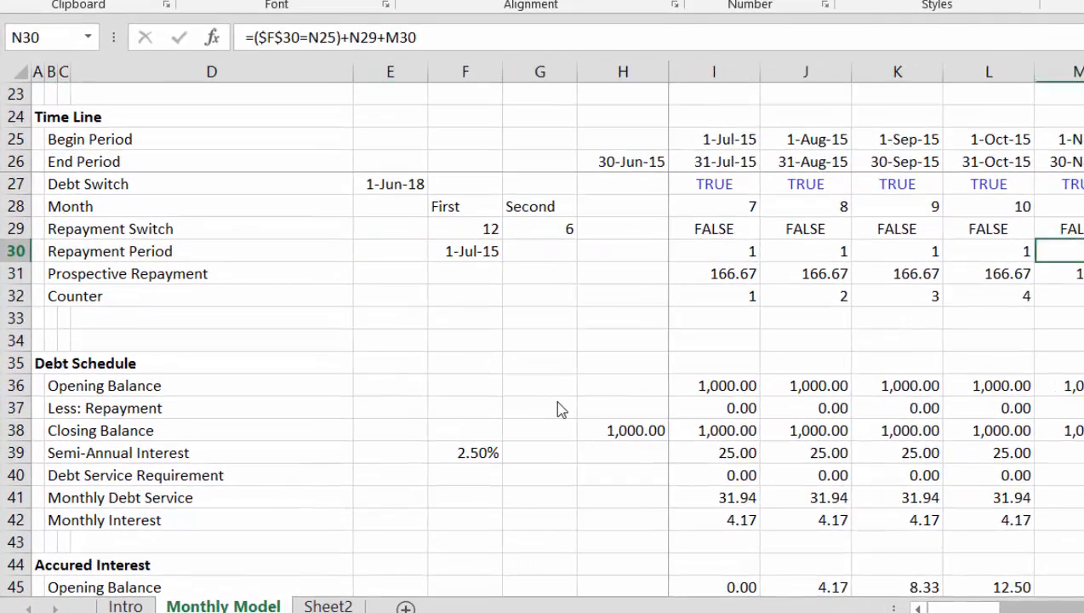
key("Right")
key("Right")
key("Right")
key("Right")
key("Right")
key("Right")
key("Right")
key("Right")
key("Right")
key("Right")
key("Right")
key("Right")
key("Right")
key("Right")
key("Right")
key("Right")
key("Right")
key("Right")
key("Right")
key("Right")
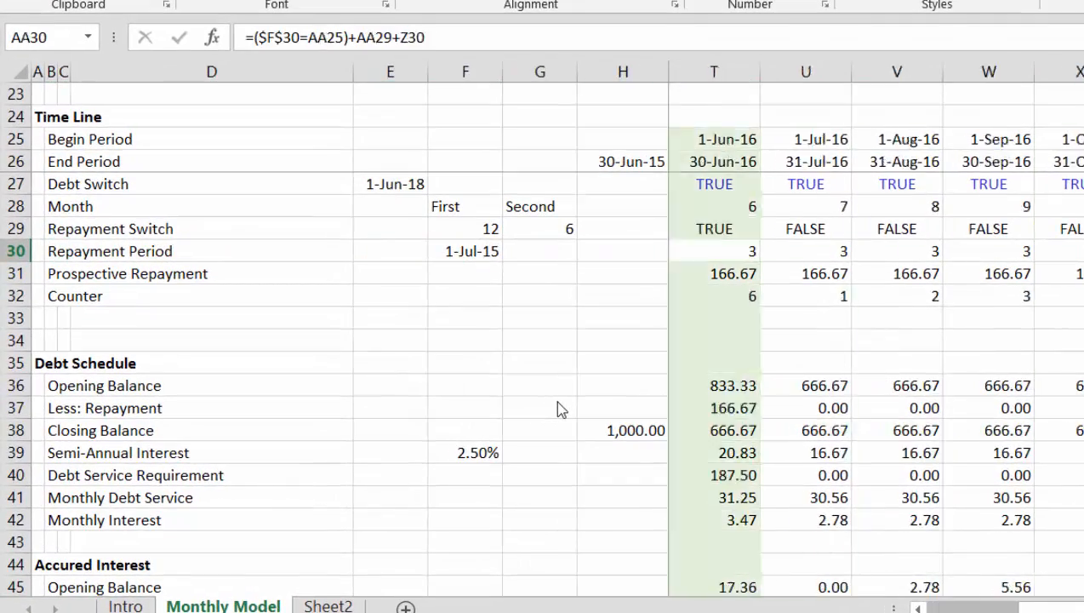
key("Right")
key("Right")
key("Right")
key("Right")
key("Right")
key("Right")
key("Right")
key("Right")
key("Right")
key("Right")
key("Right")
key("Right")
key("Right")
key("Right")
key("Right")
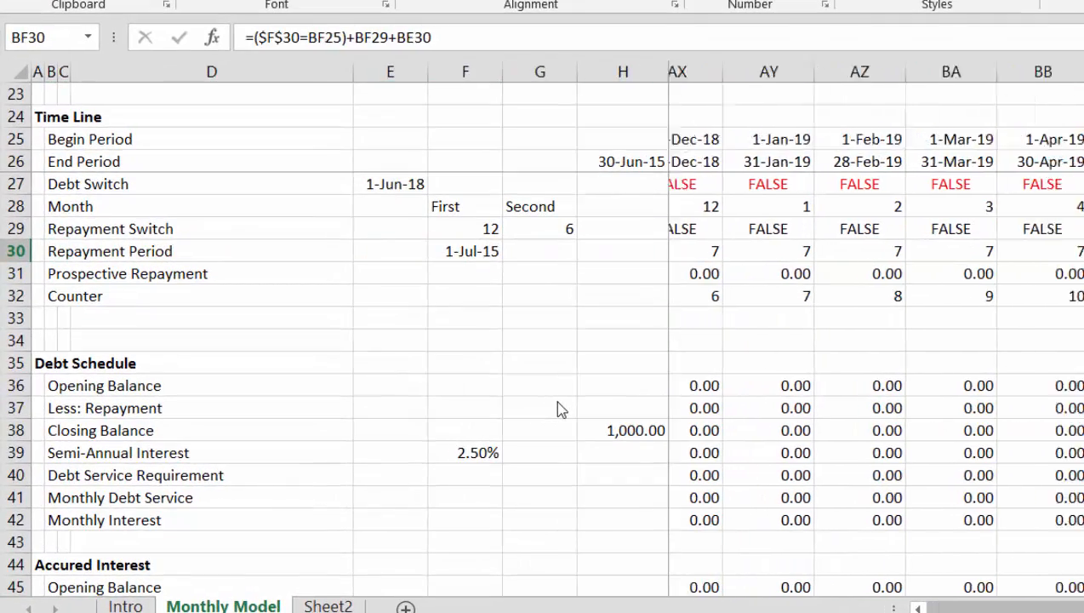
Step: Look back along the Repayment Period row from the 2019 columns to its start at A30
key("Left")
key("Left")
key("Left")
key("Left")
key("Left")
key("Left")
key("Left")
key("Left")
key("Left")
key("Left")
key("Left")
key("Left")
key("Left")
key("Left")
key("Left")
key("Left")
key("Left")
key("Left")
key("Left")
key("Left")
key("Left")
key("Left")
key("Left")
key("Left")
key("Left")
key("Left")
key("Left")
key("Left")
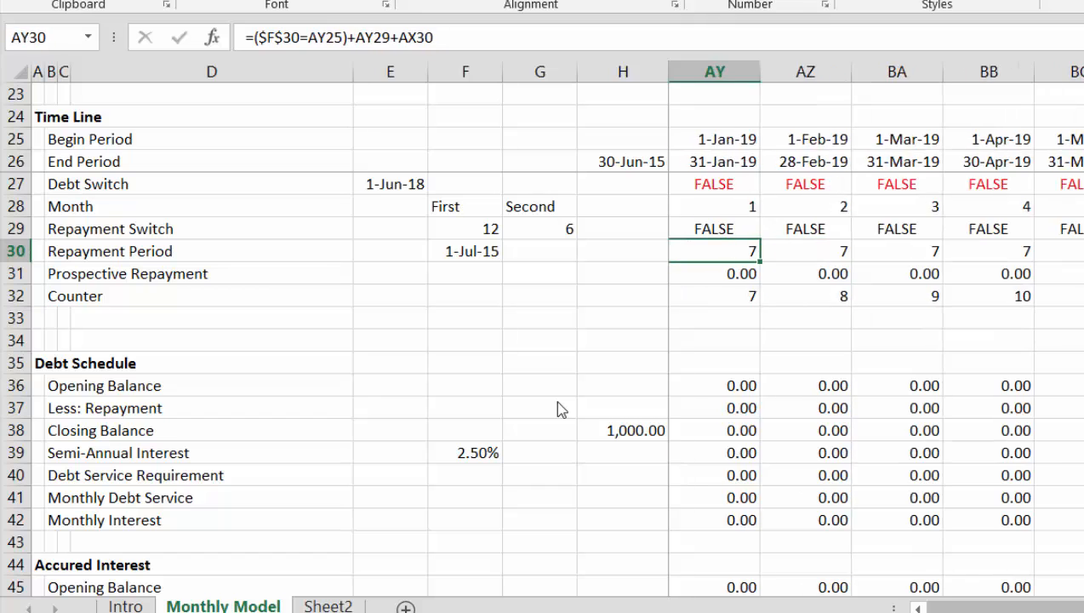
key("Left")
key("Left")
key("Left")
key("Left")
key("Left")
key("Left")
key("Left")
key("Left")
key("Left")
key("Left")
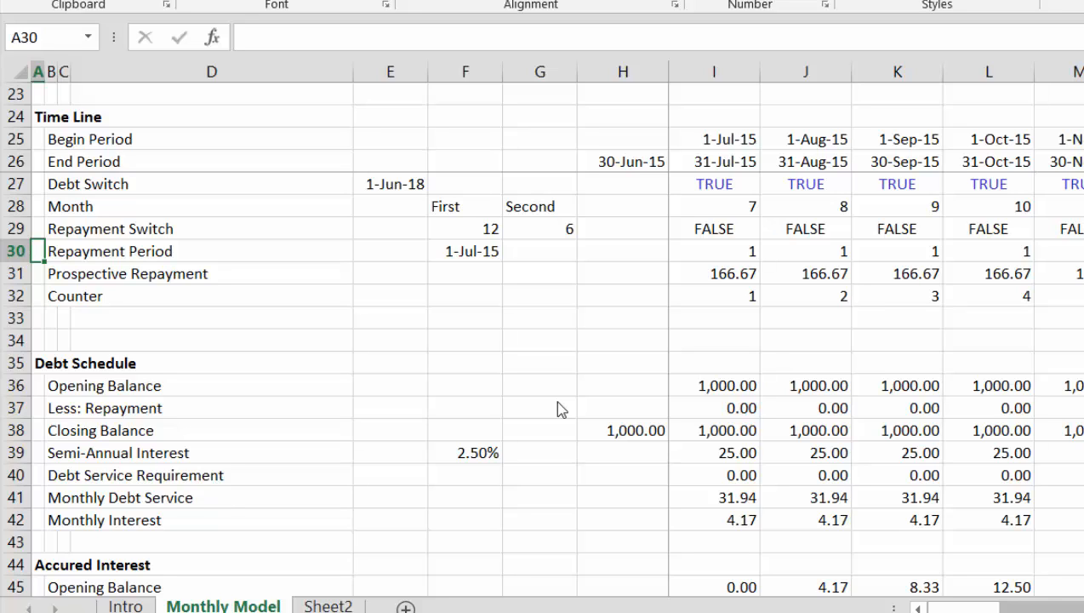
Step: Unfreeze the panes of the Monthly Model sheet so all rows and columns scroll freely
key("alt+w")
key("f")
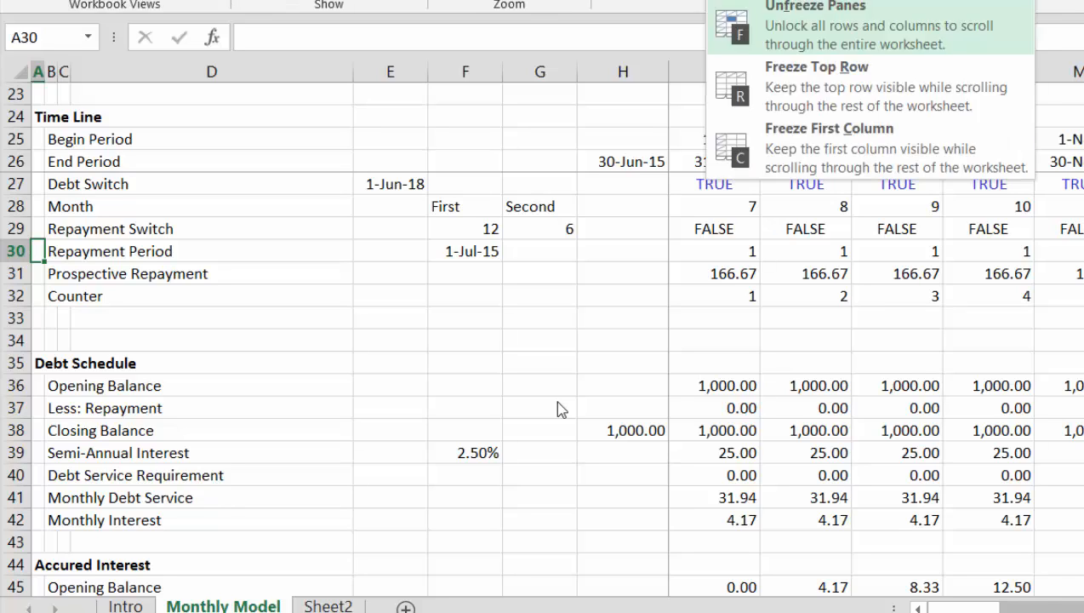
key("f")
key("Down")
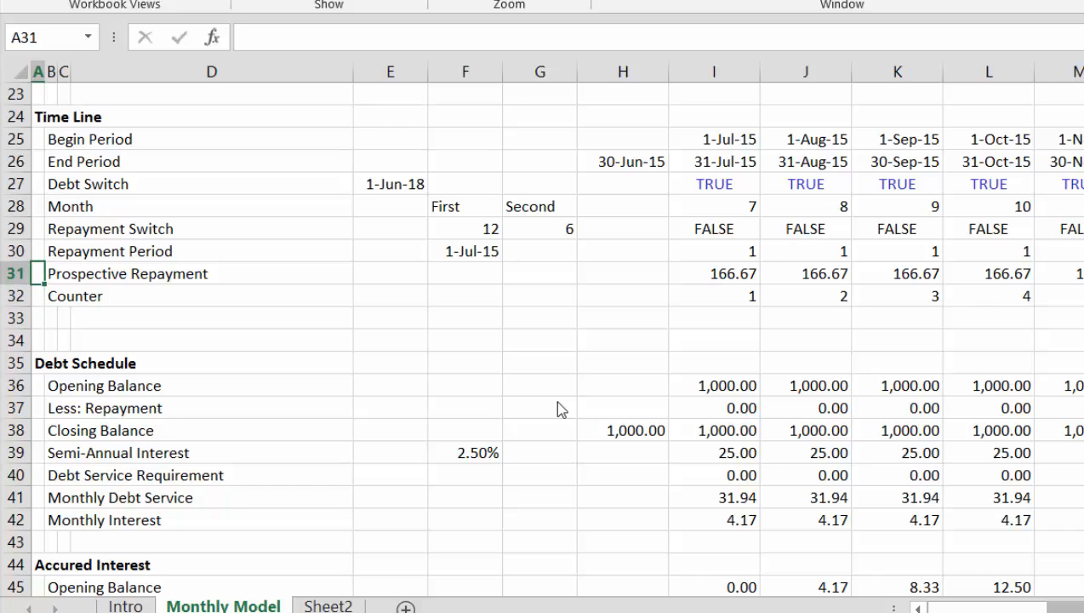
Step: Review the Debt Timing assumptions and the issue month table in the first rows of the Monthly Model sheet
key("Up")
key("Up")
key("Up")
key("Up")
key("Up")
key("Up")
key("Up")
key("Up")
key("Up")
key("Up")
key("Up")
key("Up")
key("Up")
key("Up")
key("Up")
key("Up")
key("Up")
key("Up")
key("Up")
key("Up")
key("Up")
key("Up")
key("Up")
key("Up")
key("Up")
key("Up")
key("Up")
key("Up")
key("Up")
key("Up")
key("Down")
key("Down")
key("Down")
key("Down")
key("Down")
key("Down")
key("Down")
key("Down")
key("Down")
key("Down")
key("Down")
key("Down")
key("Down")
key("Down")
key("Down")
key("Down")
key("Down")
key("Down")
key("Down")
key("Down")
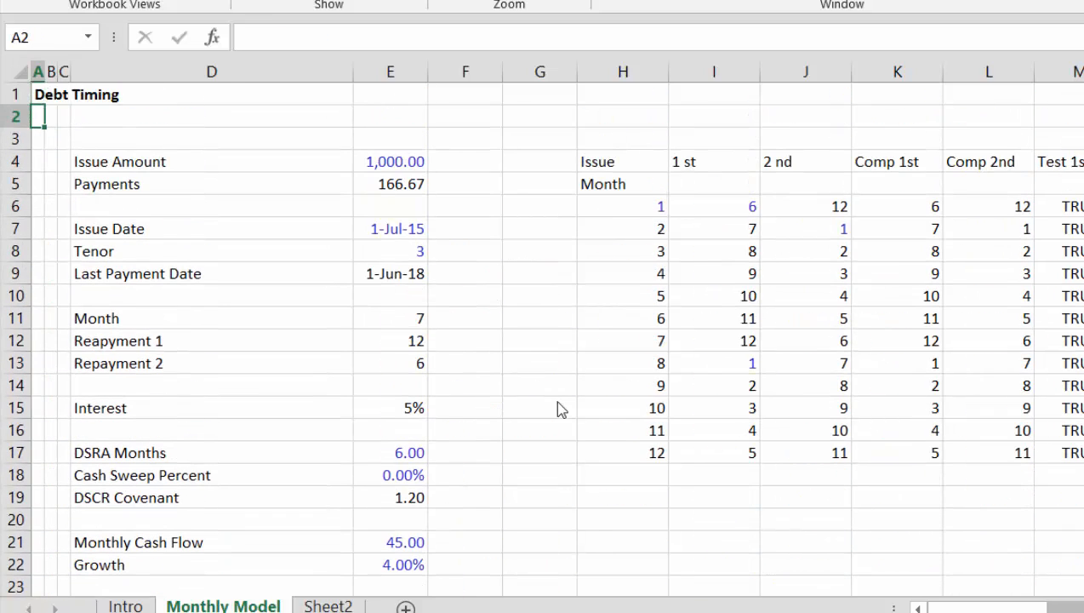
Step: Set the Cash Sweep Percent in the Debt Timing assumptions to 50%
key("Down")
key("Down")
key("Down")
key("Down")
key("Up")
key("Up")
key("Up")
key("Up")
key("Up")
key("Up")
key("Up")
key("Up")
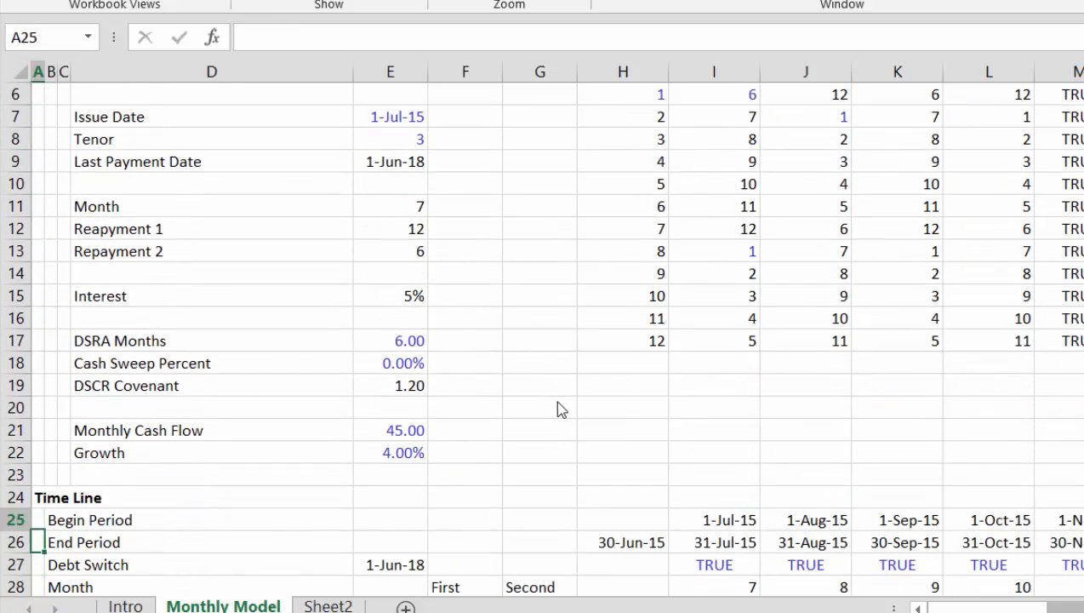
key("Right")
key("Right")
key("Right")
key("Right")
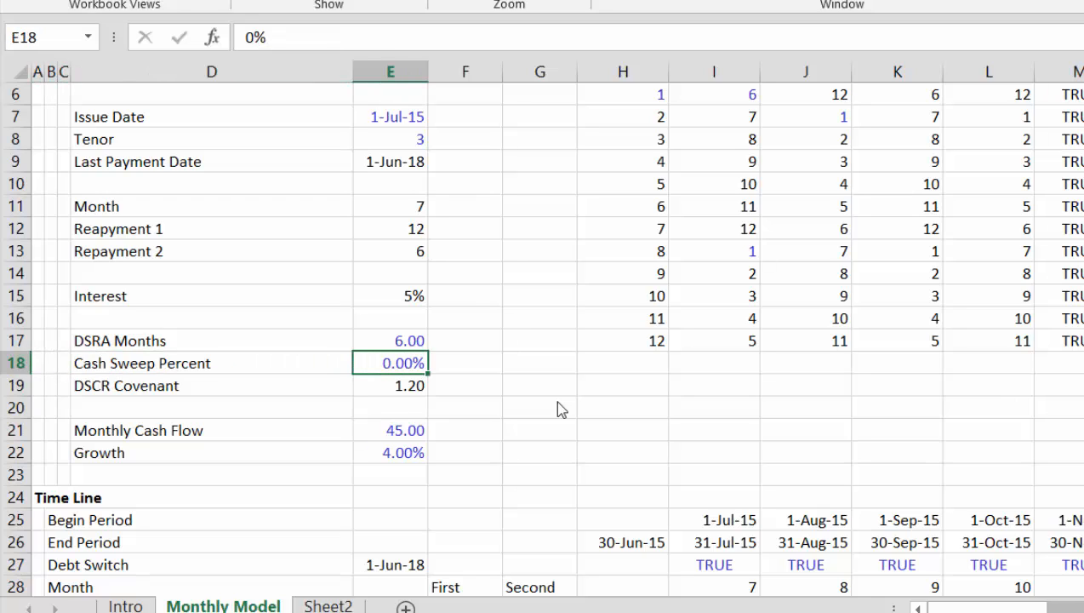
type("50")
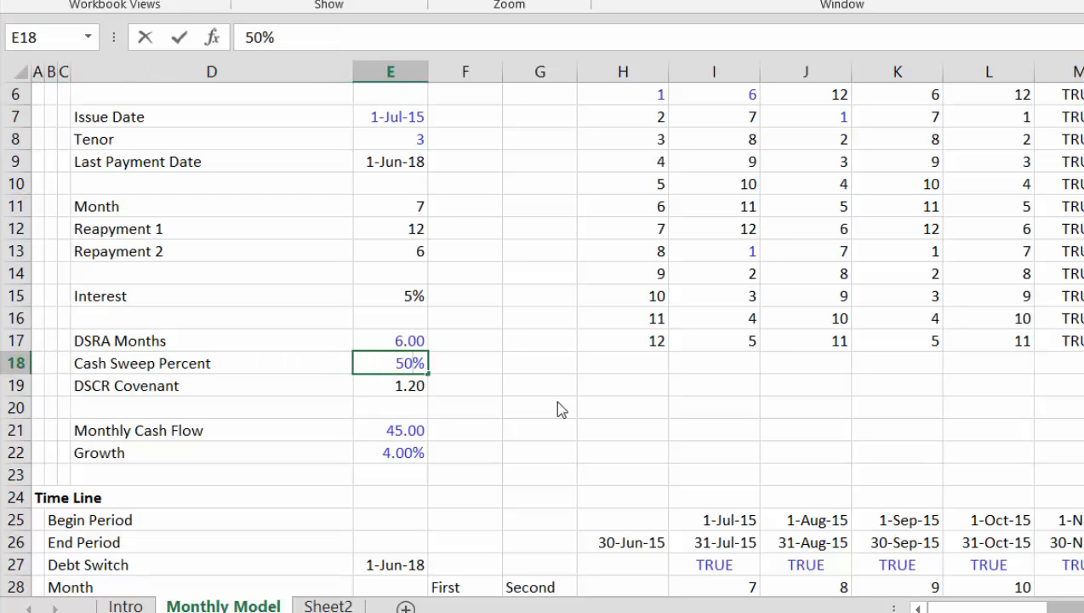
key("Return")
key("Down")
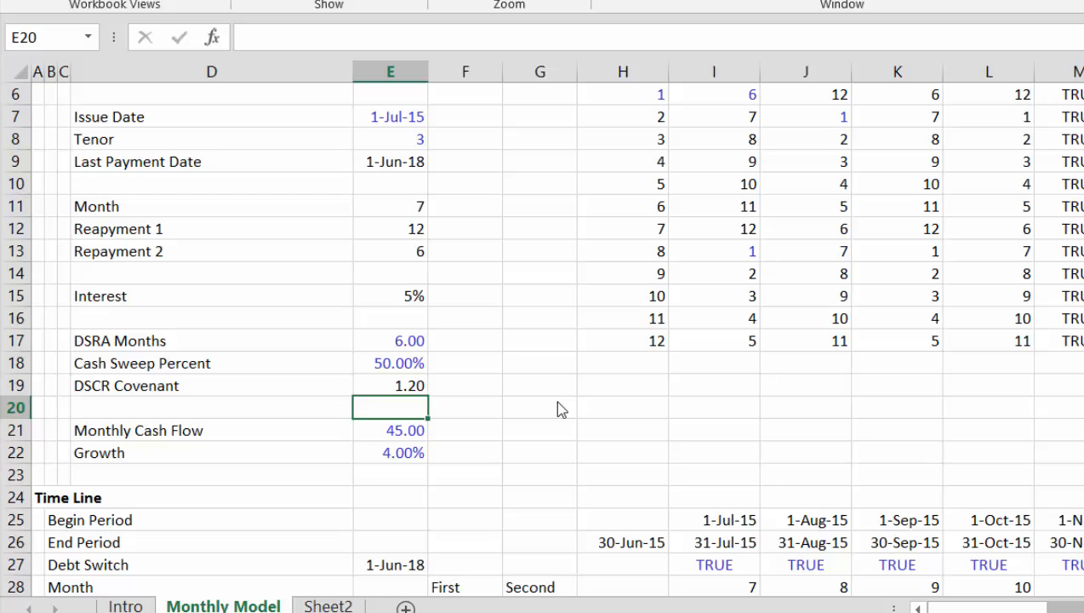
Step: Examine the time line, debt schedule, accrued interest, defaulted debt and debt service account sections down to row 64
key("Down")
key("Down")
key("Down")
key("Down")
key("Down")
key("Down")
key("Down")
key("Down")
key("Down")
key("Down")
key("Down")
key("Down")
key("Down")
key("Down")
key("Down")
key("Down")
key("Down")
key("Down")
key("Down")
key("Down")
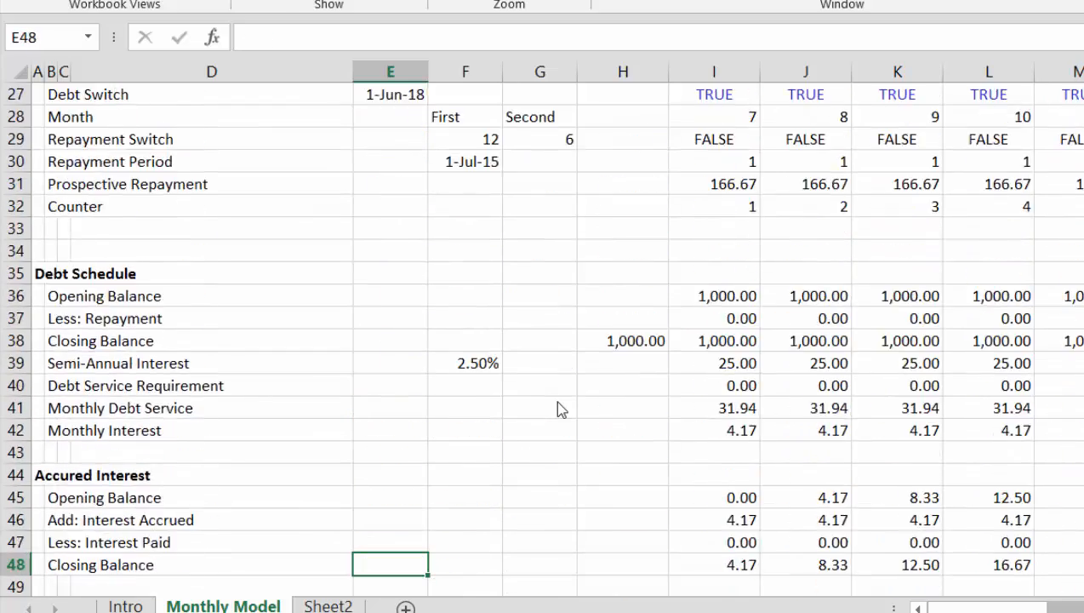
key("Down")
key("Down")
key("Down")
key("Down")
key("Down")
key("Down")
key("Down")
key("Down")
key("Down")
key("Down")
key("Down")
key("Down")
key("Down")
key("Down")
key("Down")
key("Down")
key("Down")
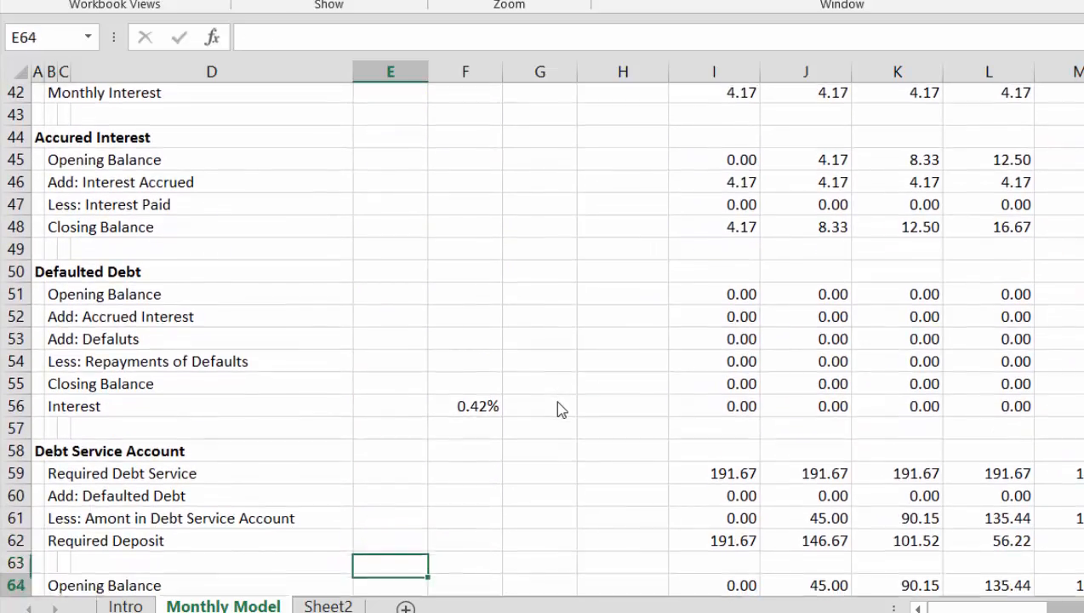
Step: Look back up through the defaulted debt and accrued interest sections to the Debt Schedule rows
key("Up")
key("Up")
key("Up")
key("Up")
key("Up")
key("Up")
key("Up")
key("Up")
key("Up")
key("Up")
key("Up")
key("Up")
key("Up")
key("Up")
key("Up")
key("Up")
key("Up")
key("Up")
key("Up")
key("Up")
key("Up")
key("Up")
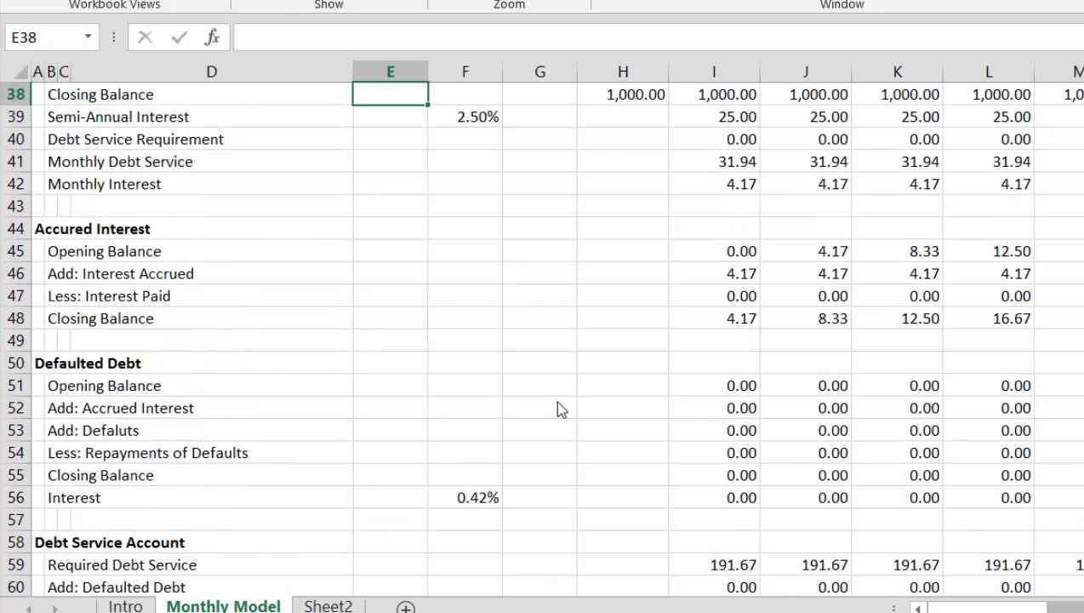
key("Up")
key("Up")
key("Up")
key("Up")
key("Up")
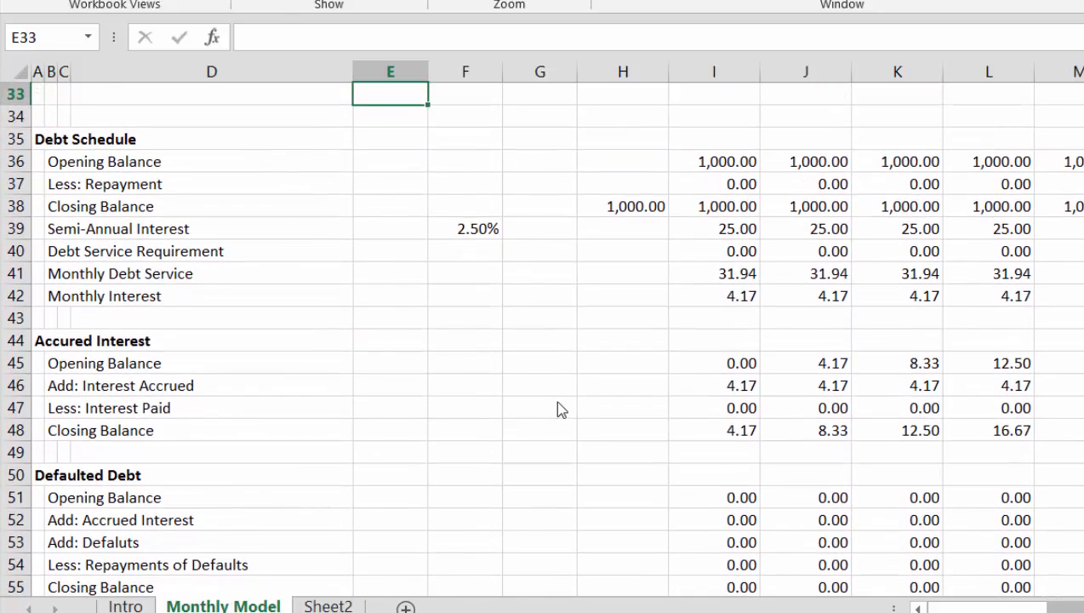
Step: Insert a blank row above Closing Balance in the Debt Schedule, at row 38
key("Down")
key("Down")
key("Down")
key("Down")
key("Down")
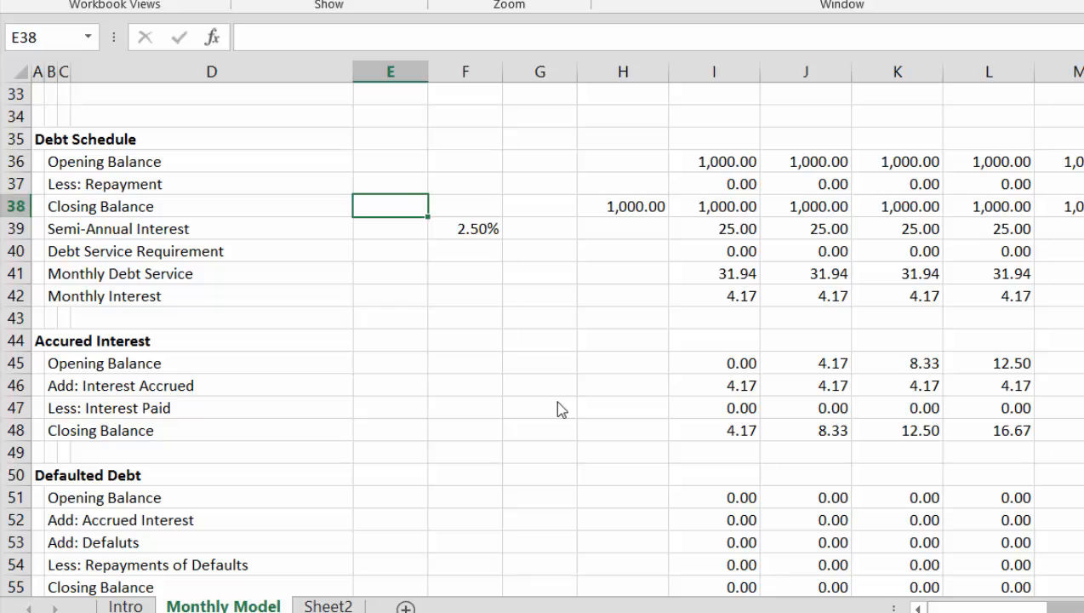
key("Right")
key("Right")
key("Right")
key("Left")
key("Left")
key("Left")
key("Left")
key("Left")
key("Left")
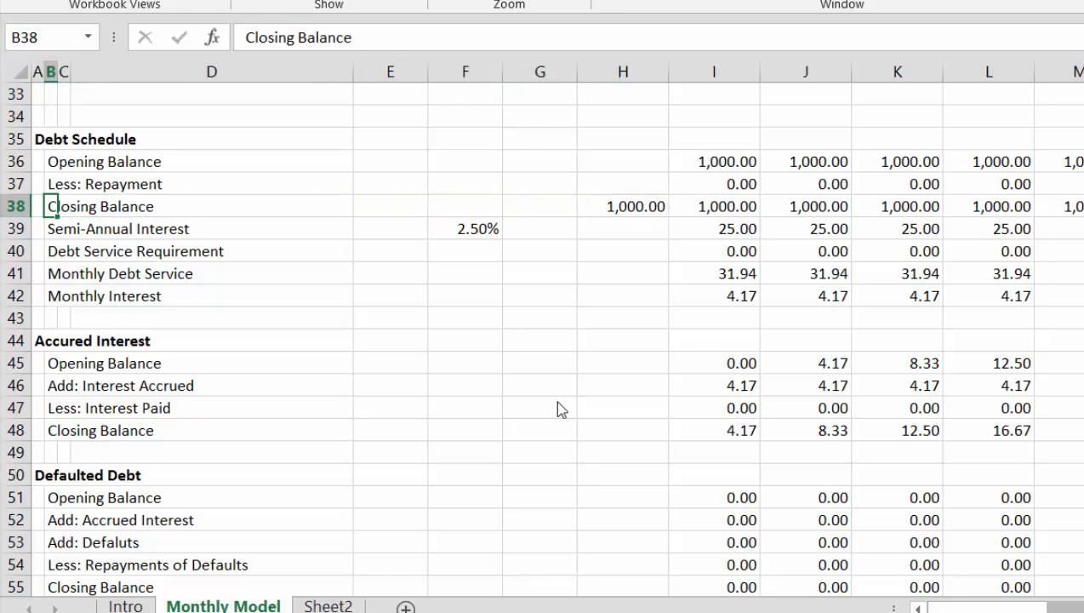
key("shift+space")
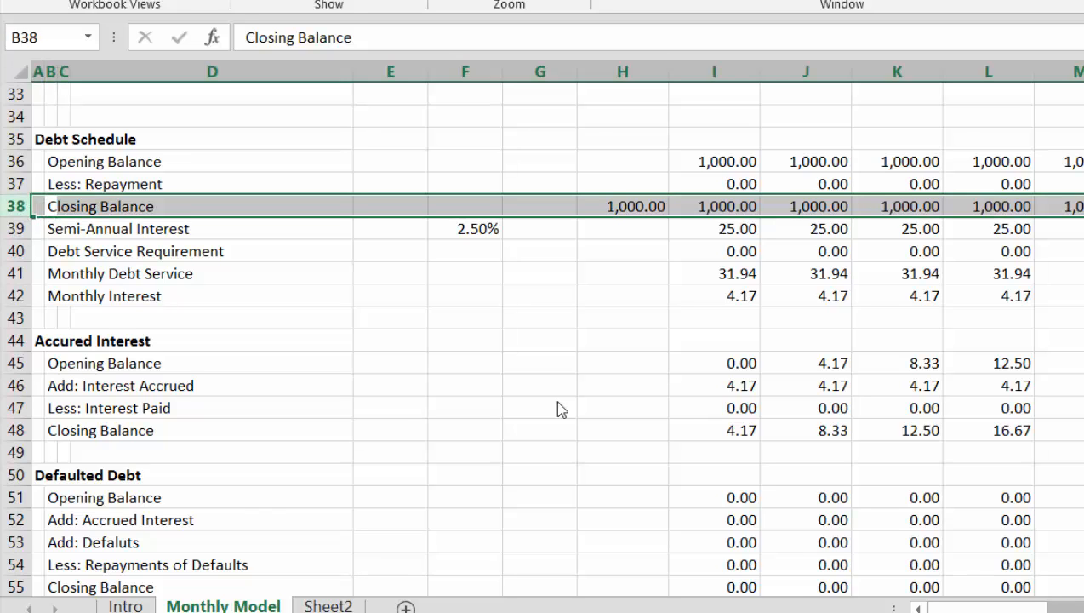
key("ctrl+shift+plus")
key("Right")
key("Left")
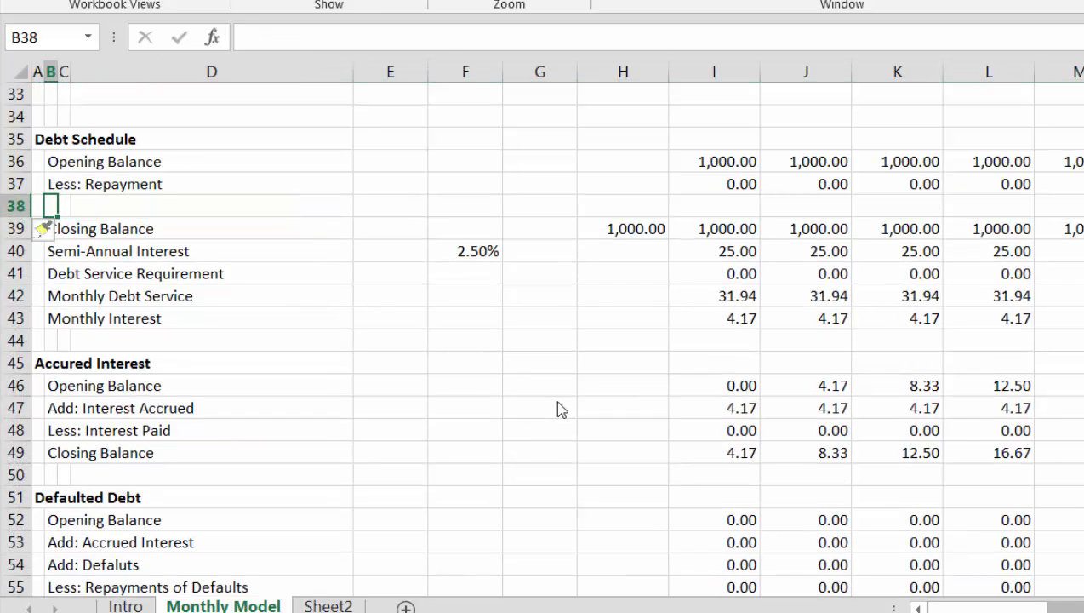
Step: Label the new Debt Schedule row in B38 as "Less: Early Pre-payment from Sweep"
type("Less")
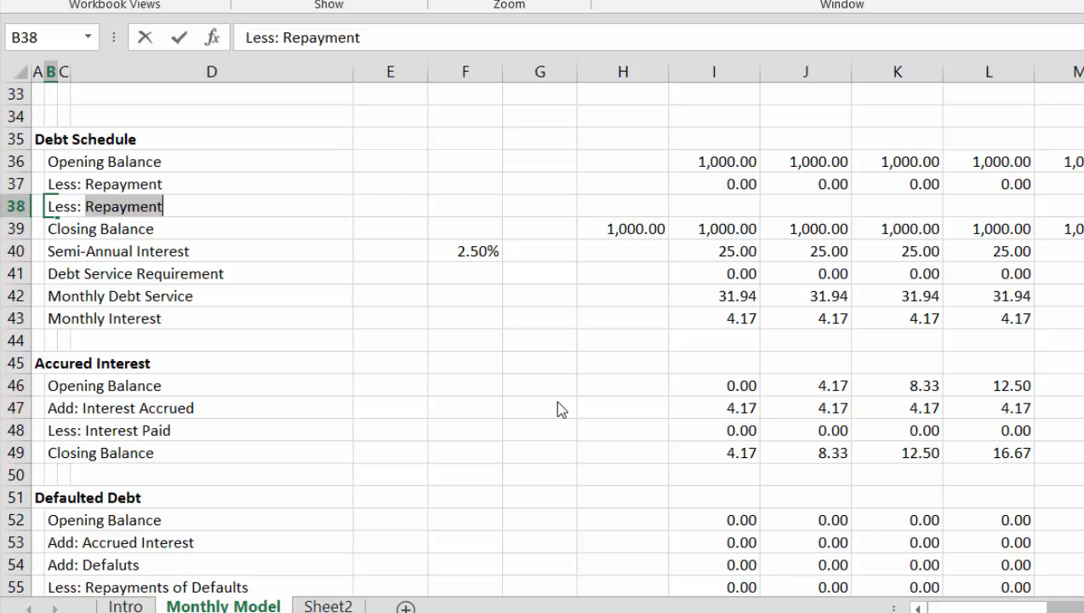
type(": Eqrly")
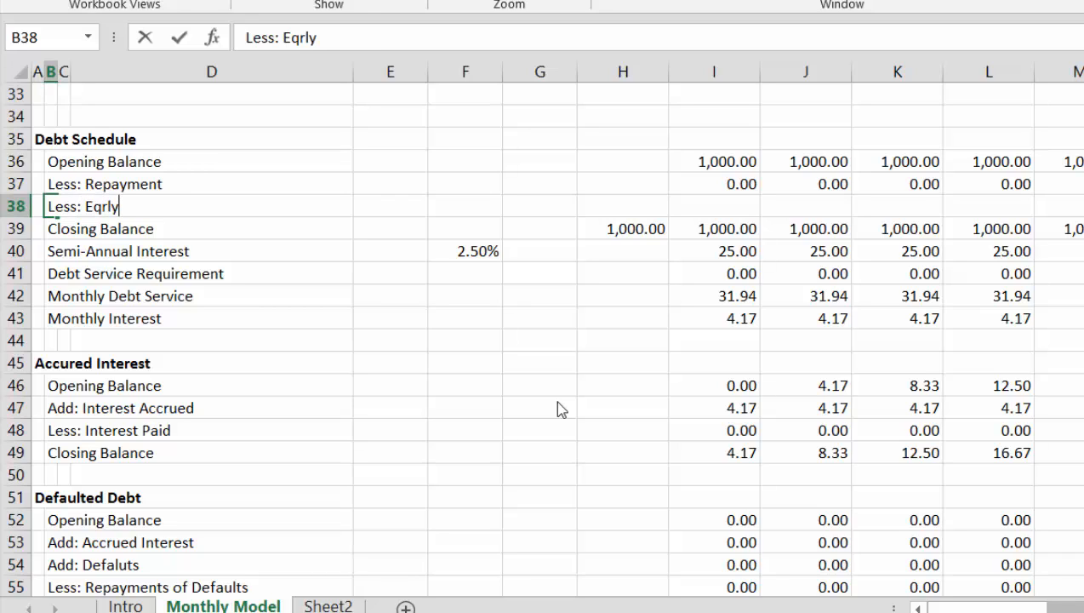
key("BackSpace")
key("BackSpace")
key("BackSpace")
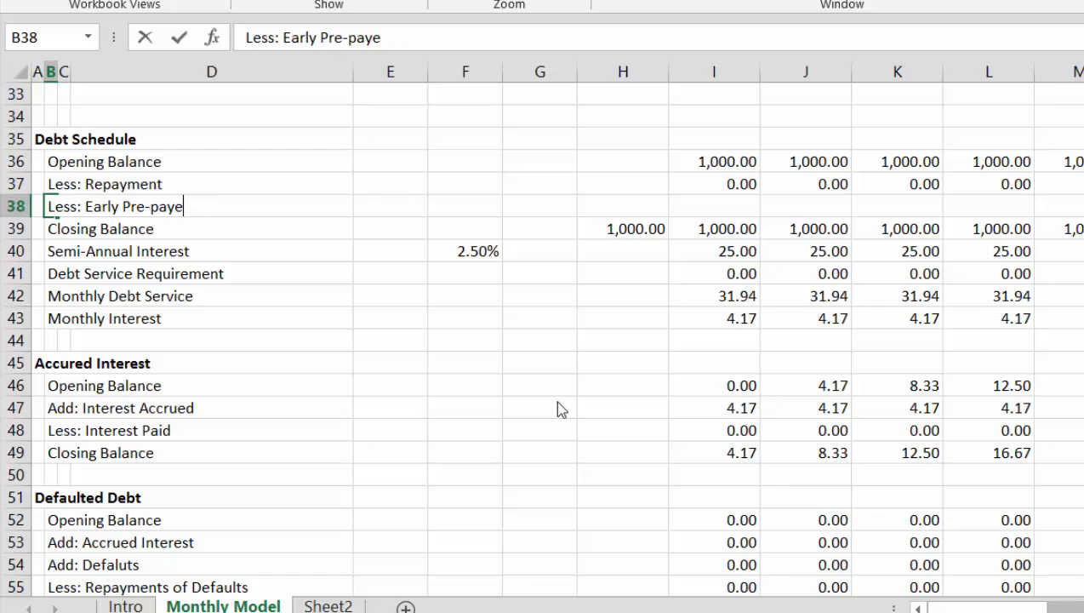
type("ment from Sweep")
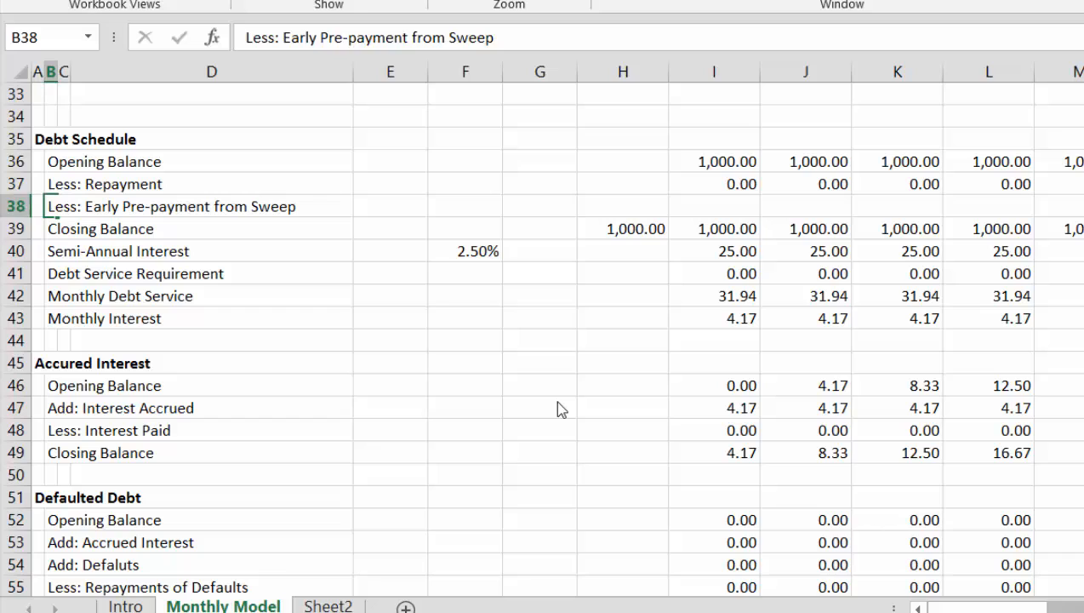
key("Down")
key("Up")
Step: Look along the early pre-payment row across the monthly columns to column Q and back to column A
key("Right")
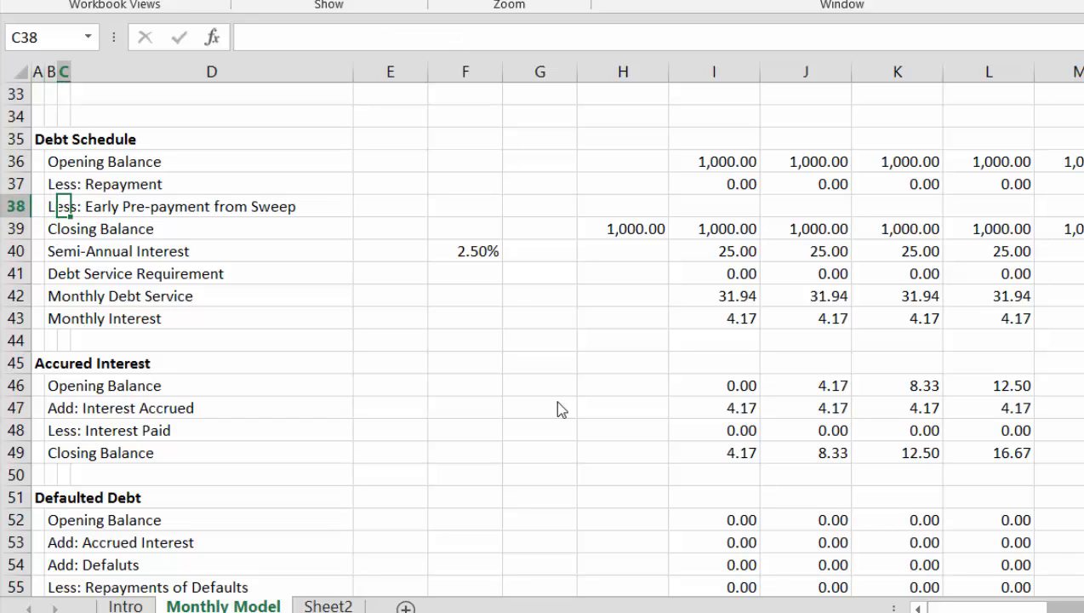
key("Right")
key("Right")
key("Right")
key("Right")
key("Right")
key("Right")
key("Right")
key("Left")
key("Left")
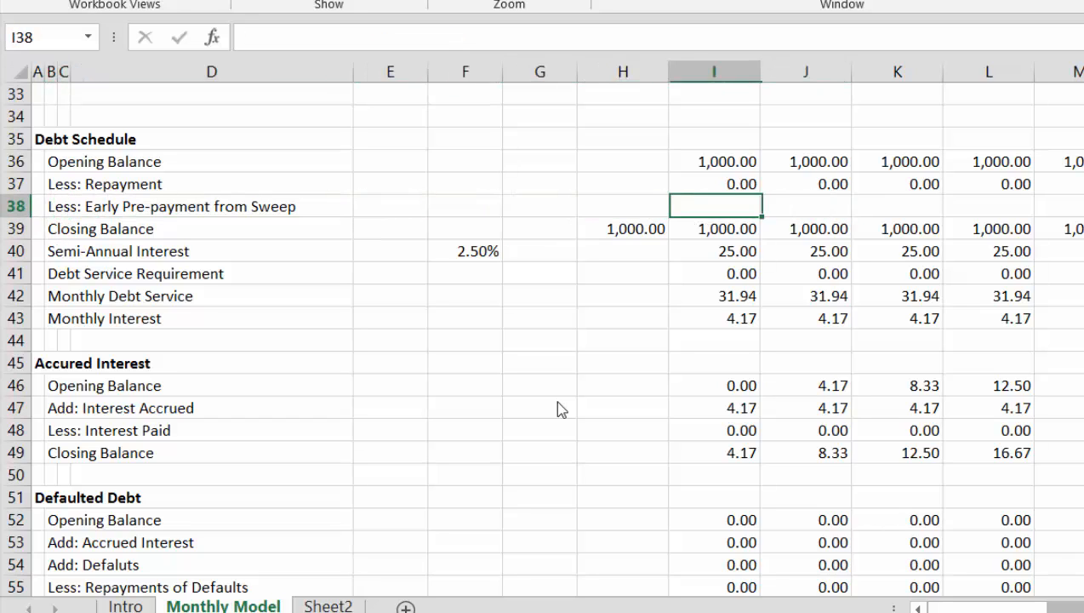
key("Right")
key("Right")
key("Right")
key("Right")
key("Right")
key("Right")
key("Right")
key("Right")
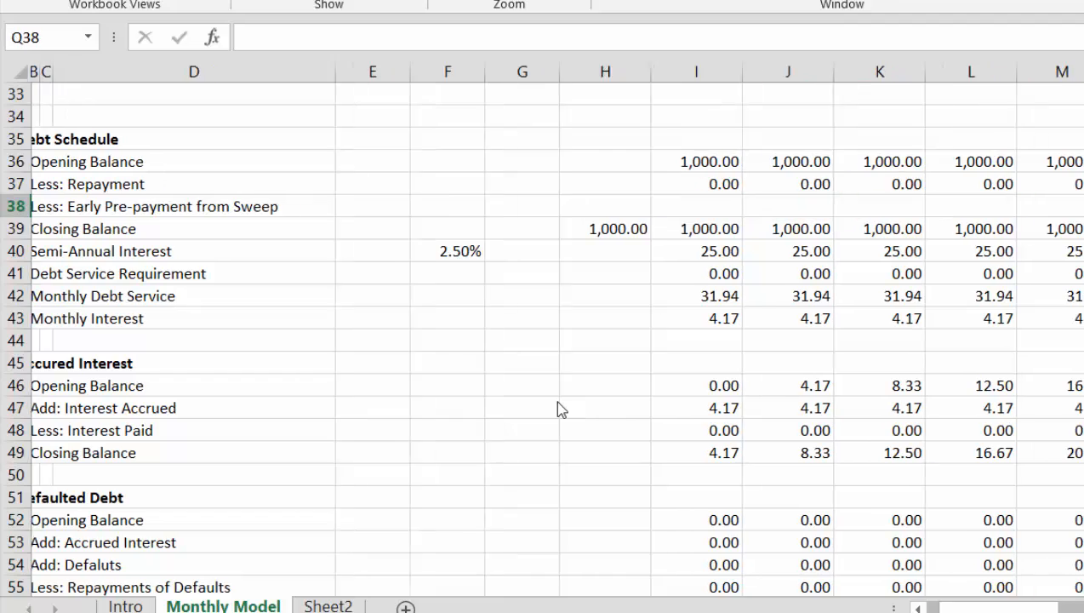
key("Left")
key("Left")
key("Left")
key("Left")
key("Left")
key("Left")
key("Left")
key("Left")
key("Left")
key("Left")
key("Left")
key("Left")
key("Left")
key("Left")
key("Left")
key("Down")
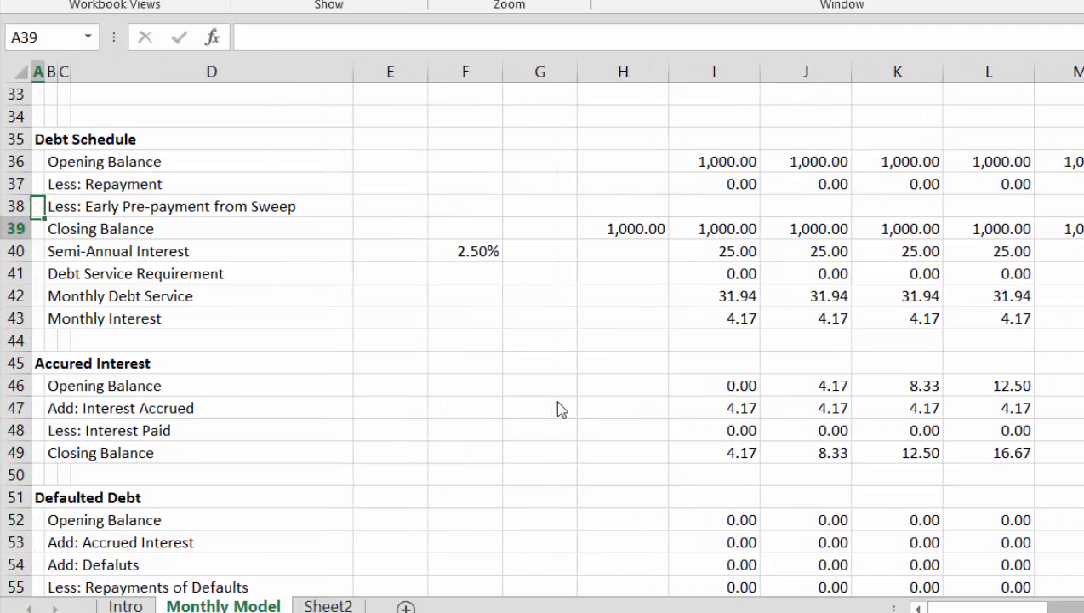
Step: Look down from the Debt Schedule through the accrued interest, defaulted debt and reserve account sections to the waterfall's DSCR Ratio rows
key("Down")
key("Down")
key("Down")
key("Down")
key("Down")
key("Down")
key("Down")
key("Down")
key("Down")
key("Down")
key("Down")
key("Down")
key("Down")
key("Down")
key("Down")
key("Down")
key("Down")
key("Down")
key("Down")
key("Down")
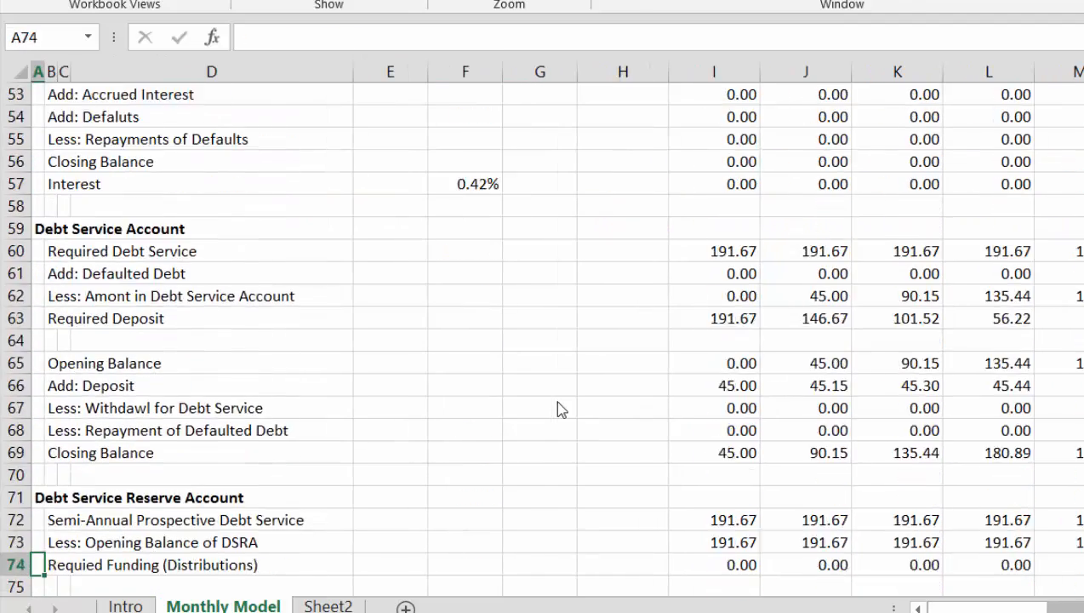
key("Down")
key("Down")
key("Down")
key("Down")
key("Down")
key("Down")
key("Down")
key("Down")
key("Down")
key("Down")
key("Down")
key("Down")
key("Down")
key("Down")
key("Down")
key("Down")
key("Down")
key("Down")
key("Down")
key("Down")
key("Up")
Step: Look across the waterfall and DSCR rows over the monthly columns to column W and back to column B
key("Right")
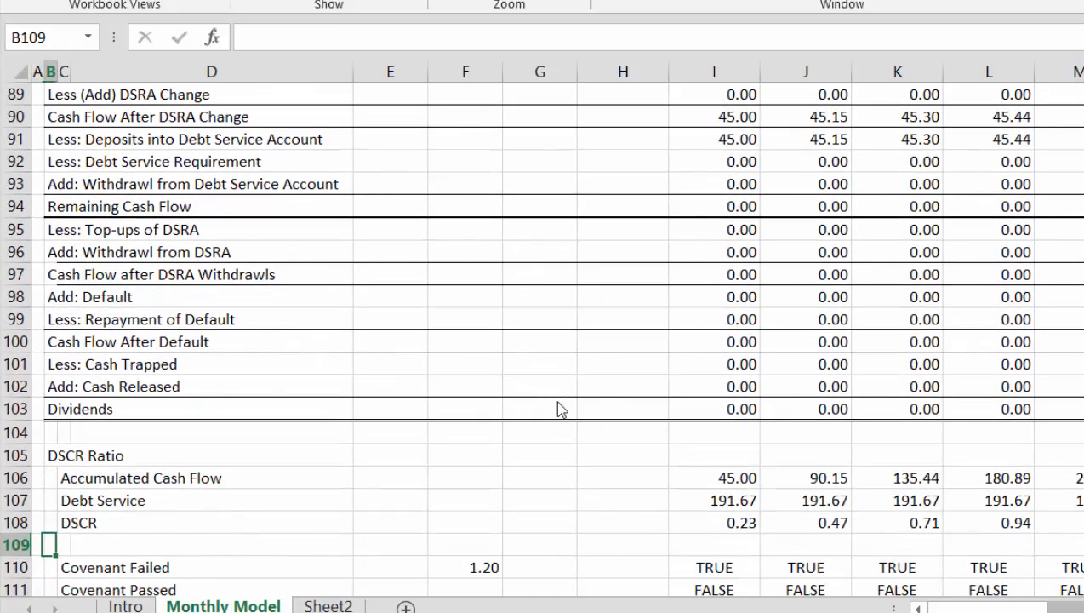
key("Right")
key("Right")
key("Right")
key("Right")
key("Right")
key("Right")
key("Right")
key("Right")
key("Right")
key("Right")
key("Right")
key("Right")
key("Right")
key("Right")
key("Right")
key("Right")
key("Right")
key("Right")
key("Right")
key("Right")
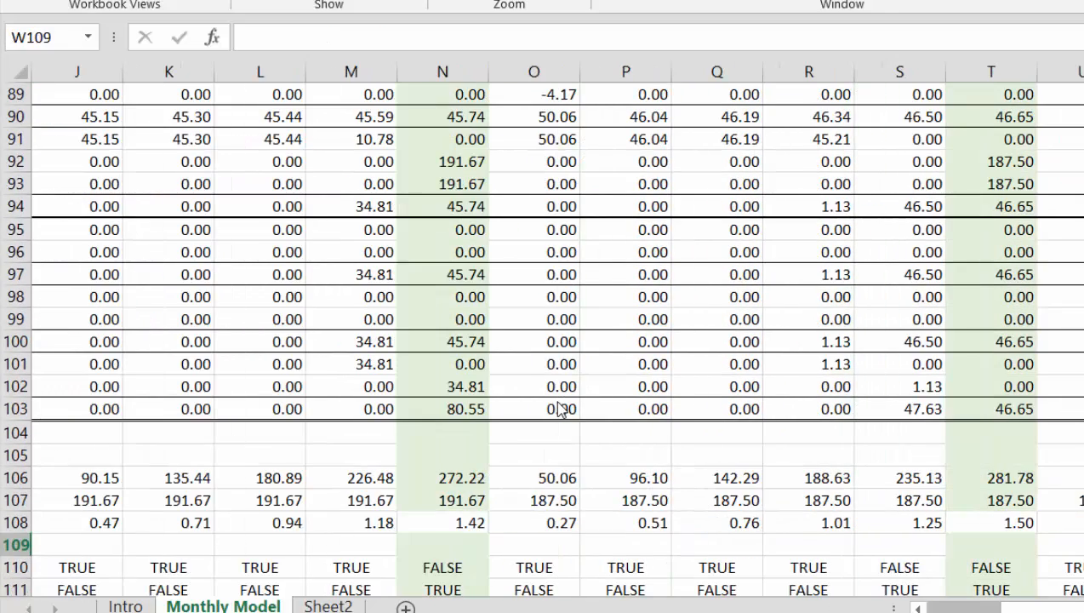
key("Left")
key("Left")
key("Left")
key("Left")
key("Left")
key("Left")
key("Left")
key("Left")
key("Left")
key("Left")
key("Left")
key("Left")
key("Left")
key("Left")
key("Left")
key("Left")
key("Left")
key("Left")
key("Left")
key("Left")
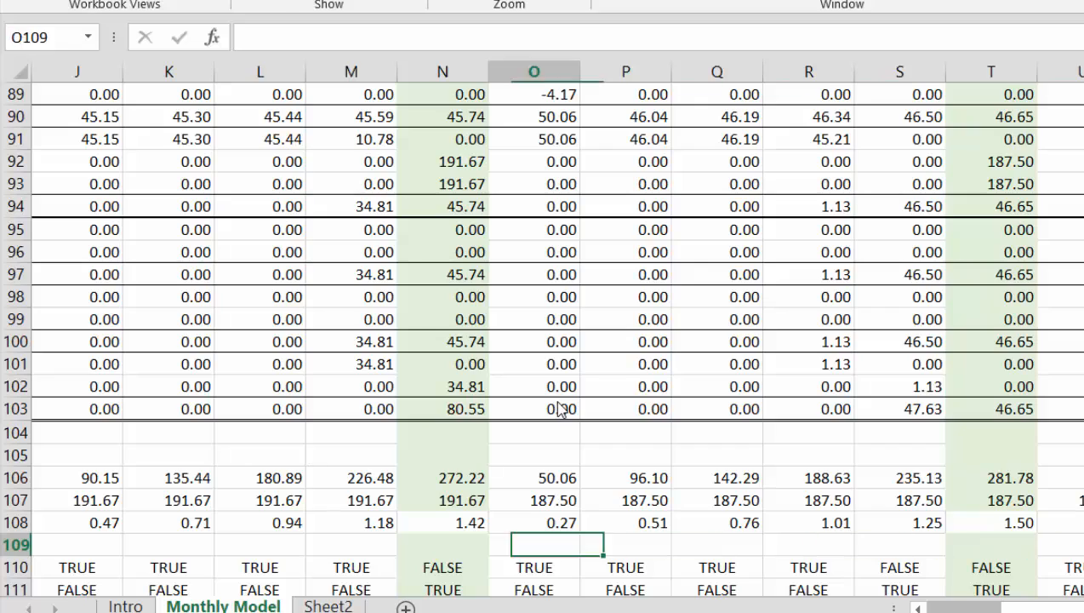
Step: Examine the bottom of the cash flow waterfall along the Cash Released row 102, across the monthly columns to column BD
key("Up")
key("Up")
key("Up")
key("Up")
key("Up")
key("Up")
key("Up")
key("Right")
key("Right")
key("Right")
key("Right")
key("Right")
key("Right")
key("Right")
key("Right")
key("Right")
key("Right")
key("Right")
key("Right")
key("Right")
key("Right")
key("Right")
key("Right")
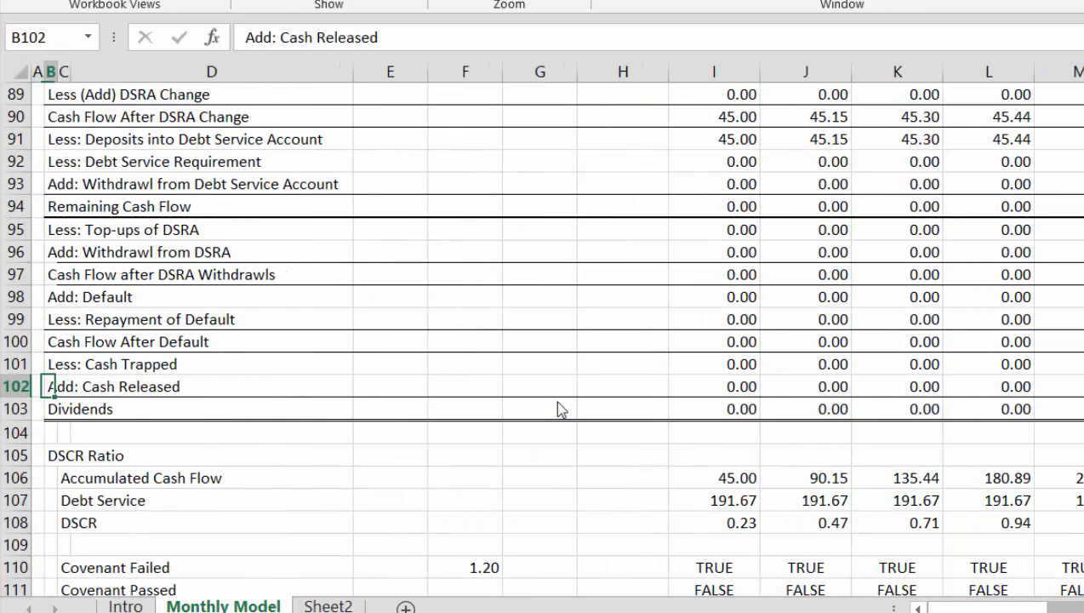
key("Right")
key("Right")
key("Right")
key("Right")
key("Right")
key("Right")
key("Right")
key("Right")
key("Right")
key("Right")
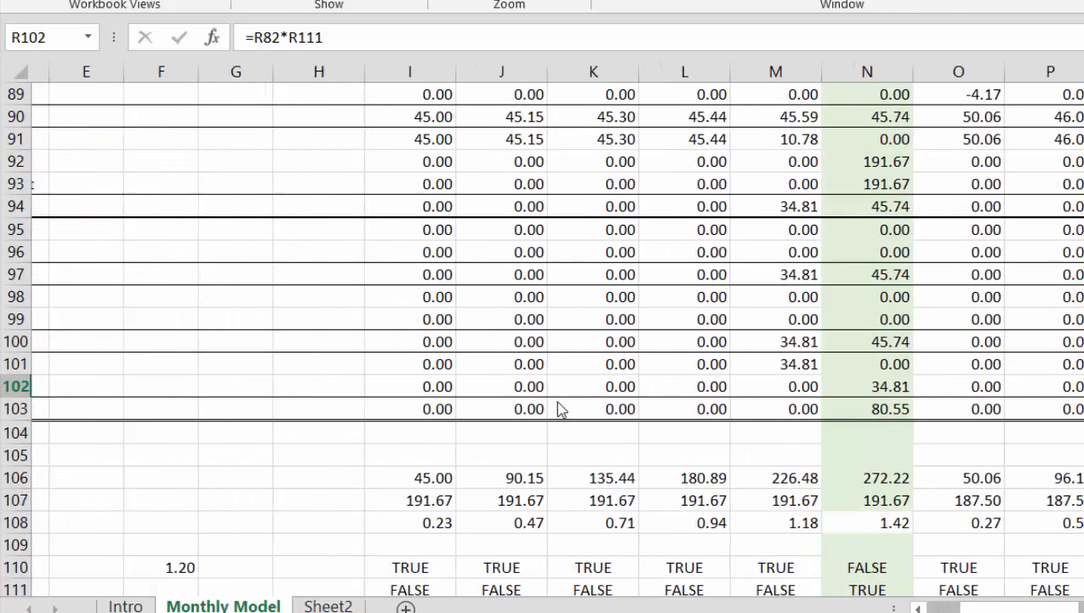
key("Right")
key("Right")
key("Right")
key("Right")
key("Right")
key("Right")
key("Right")
key("Right")
key("Right")
key("Right")
key("Right")
key("Right")
key("Right")
key("Right")
key("Right")
key("Right")
key("Right")
key("Right")
key("Right")
key("Right")
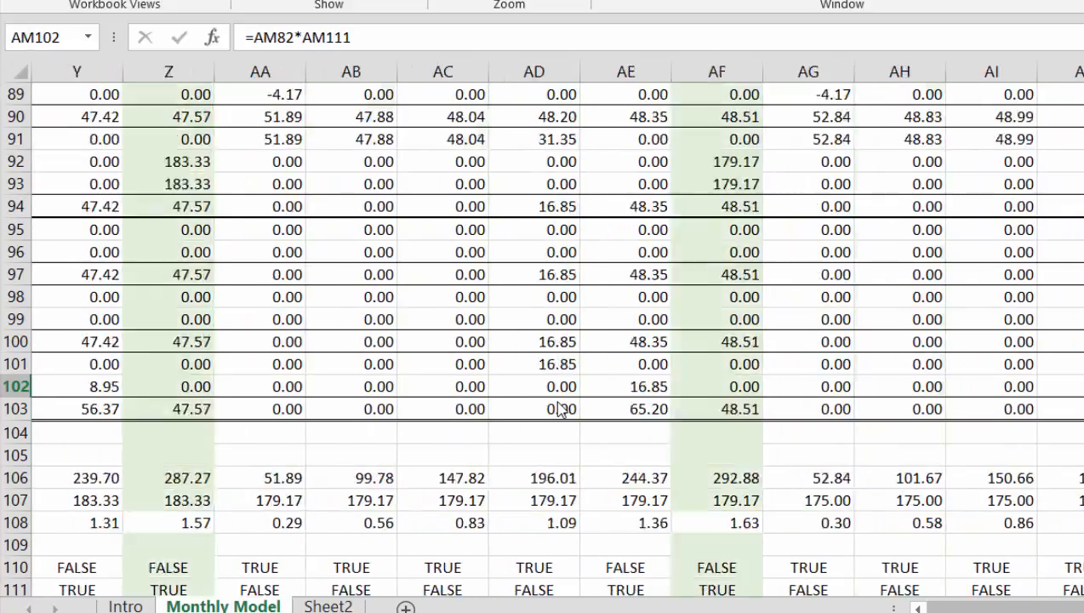
key("Right")
key("Right")
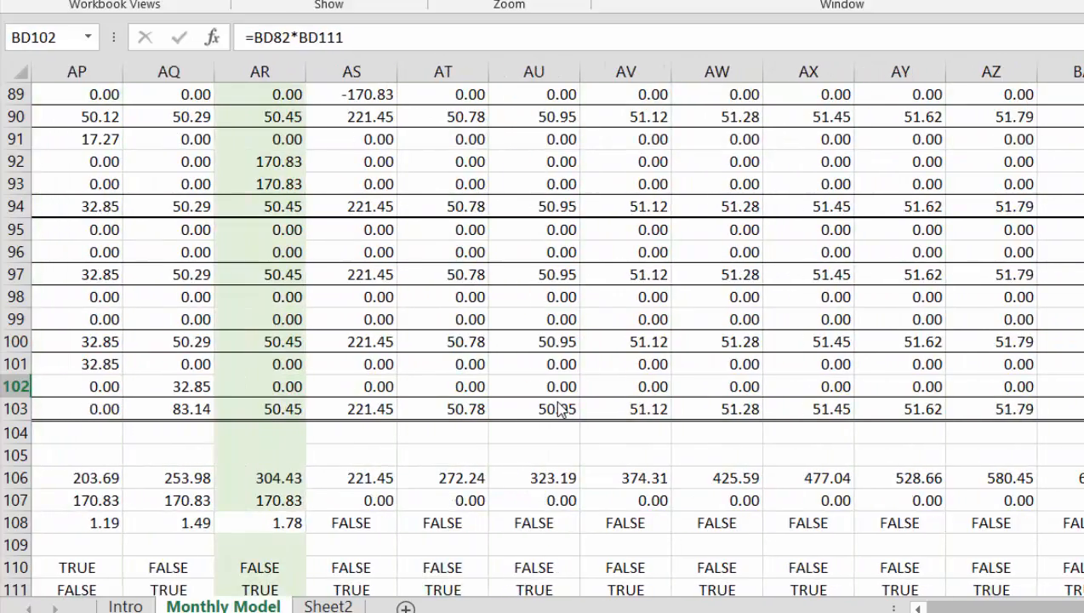
Step: Examine the Dividends row 103 from the far monthly columns back to its label in column B
key("Down")
key("Right")
key("Left")
key("Left")
key("Left")
key("Left")
key("Left")
key("Left")
key("Left")
key("Left")
key("Left")
key("Left")
key("Left")
key("Left")
key("Left")
key("Left")
key("Left")
key("Left")
key("Left")
key("Left")
key("Left")
key("Left")
key("Left")
key("Left")
key("Left")
key("Left")
key("Left")
key("Left")
key("Left")
key("Left")
key("Left")
key("Left")
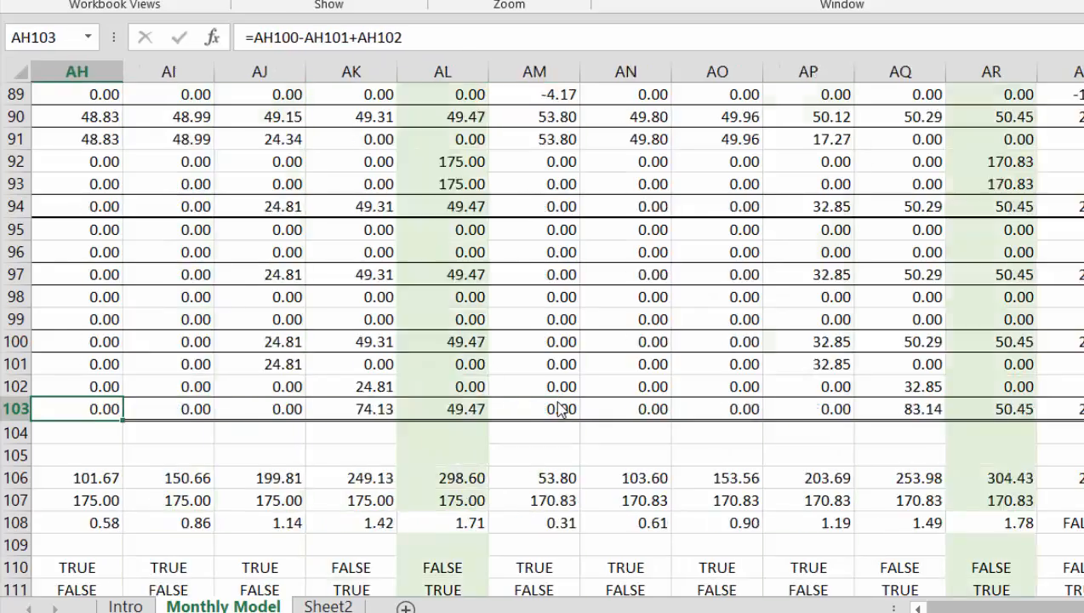
key("Up")
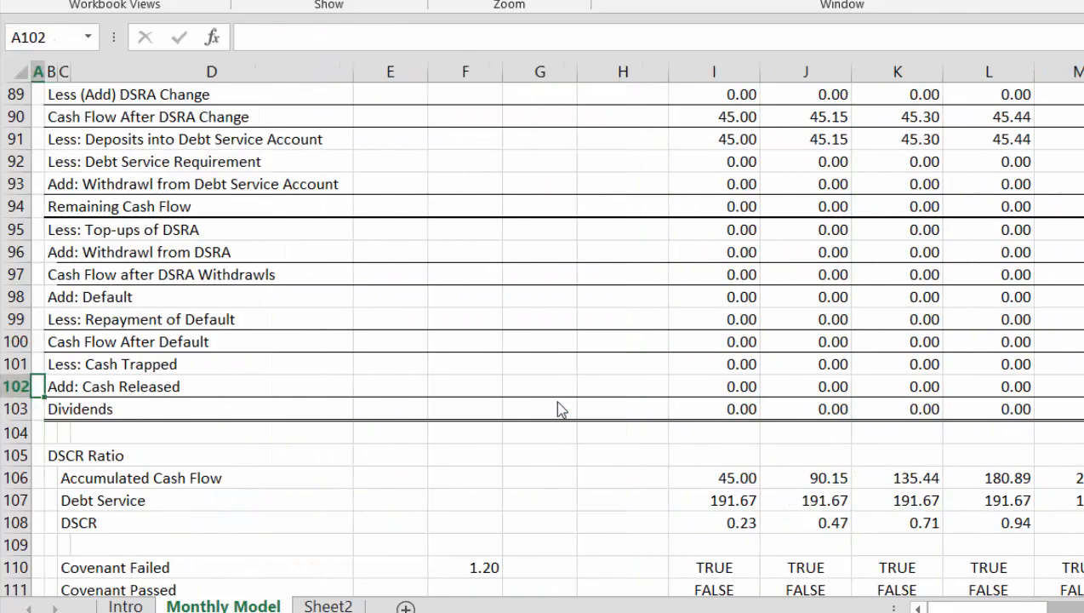
key("Up")
key("Down")
key("Down")
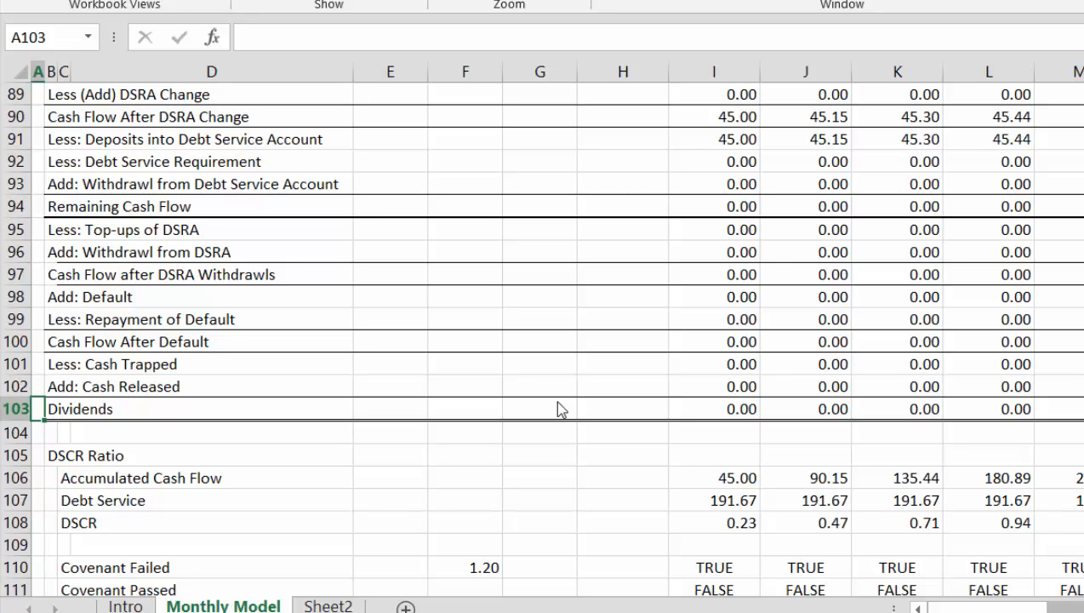
key("Right")
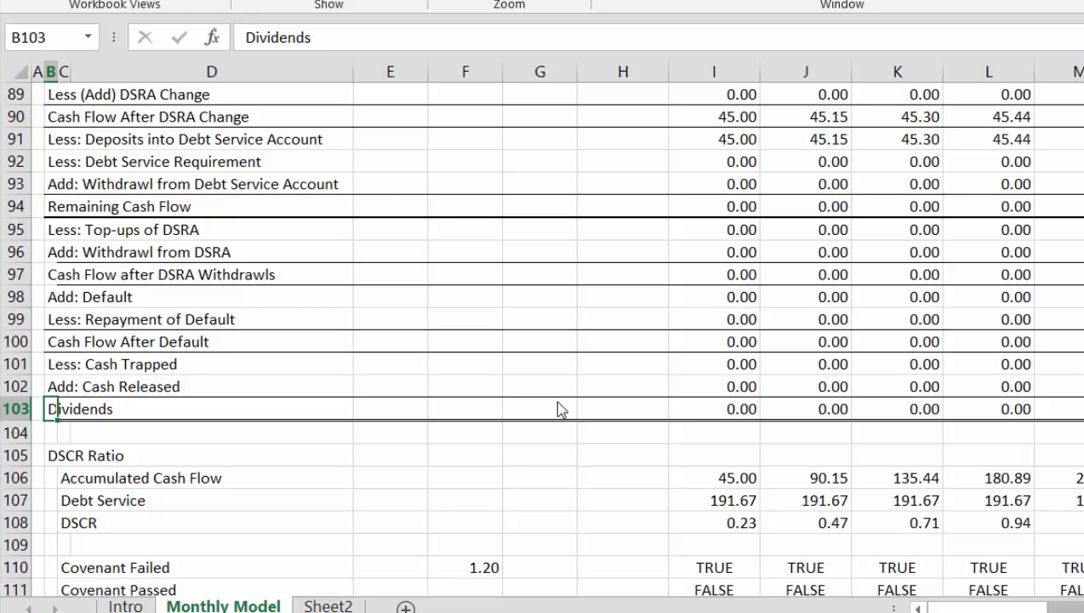
Step: Look up from the Dividends row through the lock-up account, reserve account and Debt Schedule sections to the Time Line heading in row 24
key("Up")
key("Up")
key("Up")
key("Up")
key("Up")
key("Up")
key("Up")
key("Up")
key("Up")
key("Up")
key("Up")
key("Up")
key("Up")
key("Up")
key("Up")
key("Up")
key("Up")
key("Up")
key("Up")
key("Up")
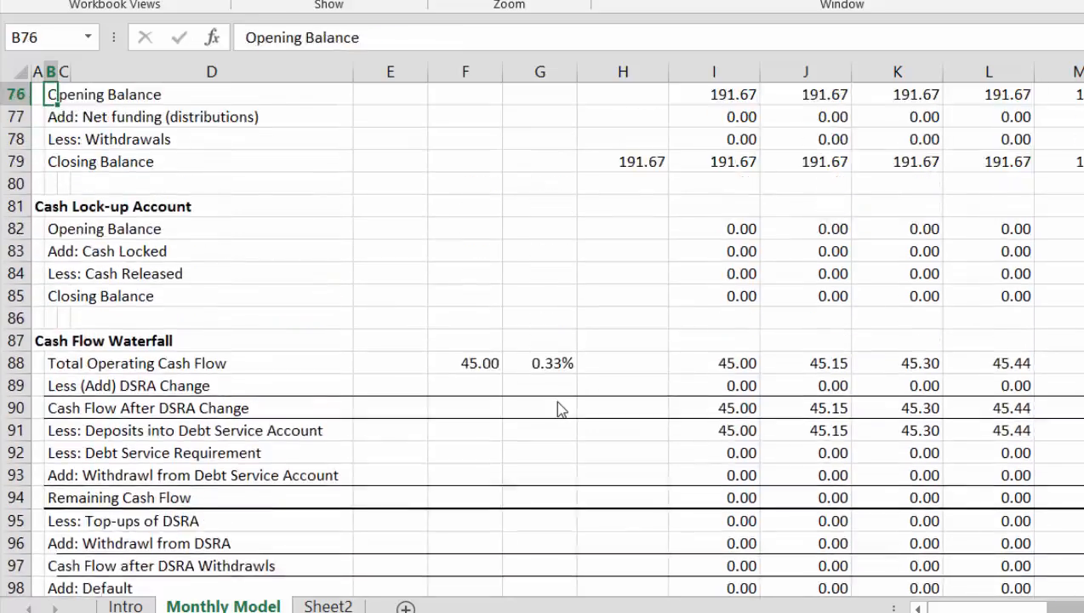
key("Up")
key("Up")
key("Up")
key("Up")
key("Up")
key("Up")
key("Up")
key("Up")
key("Up")
key("Up")
key("Up")
key("Up")
key("Up")
key("Up")
key("Up")
key("Up")
key("Up")
key("Up")
key("Up")
key("Up")
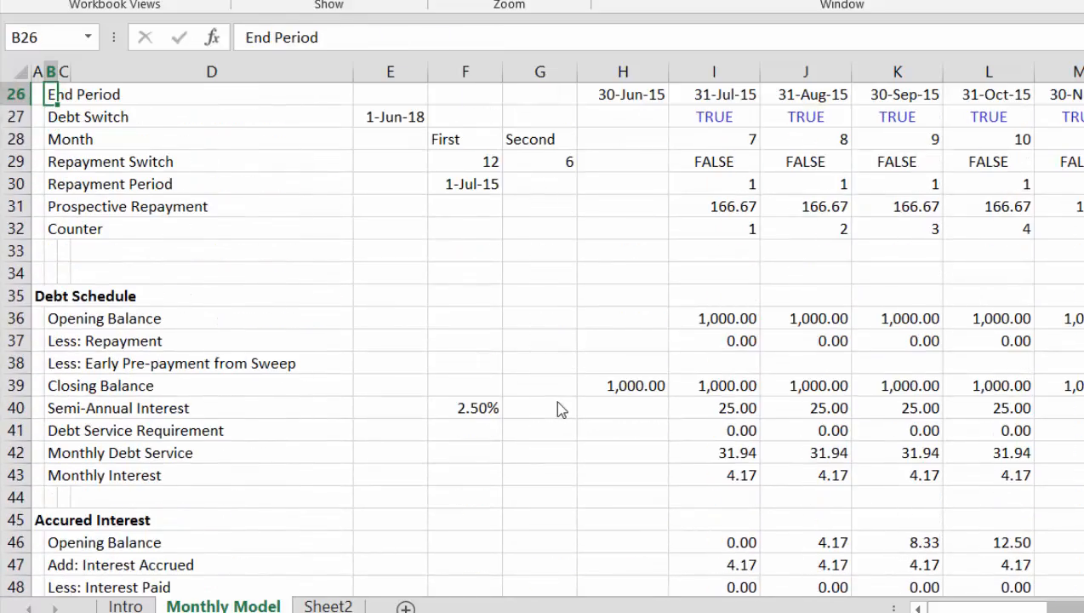
key("Up")
key("Up")
key("Up")
key("Down")
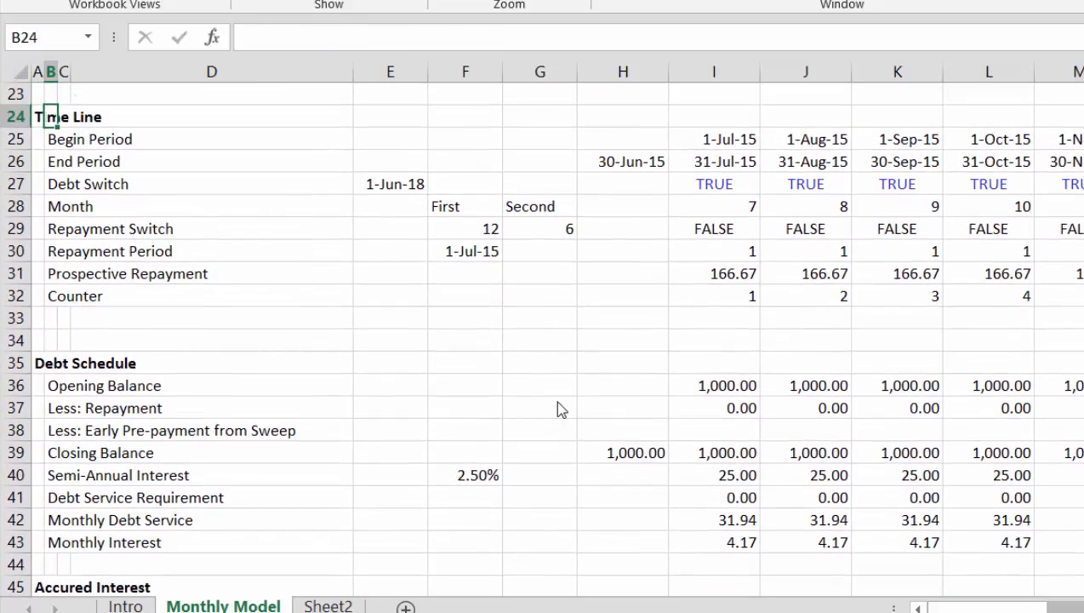
Step: Look along the Early Pre-payment from Sweep row 38 in the Debt Schedule, across the monthly columns beyond column BF and back to column A
key("Down")
key("Down")
key("Down")
key("Down")
key("Down")
key("Down")
key("Down")
key("Down")
key("Down")
key("Down")
key("Down")
key("Down")
key("Down")
key("Down")
key("Right")
key("Right")
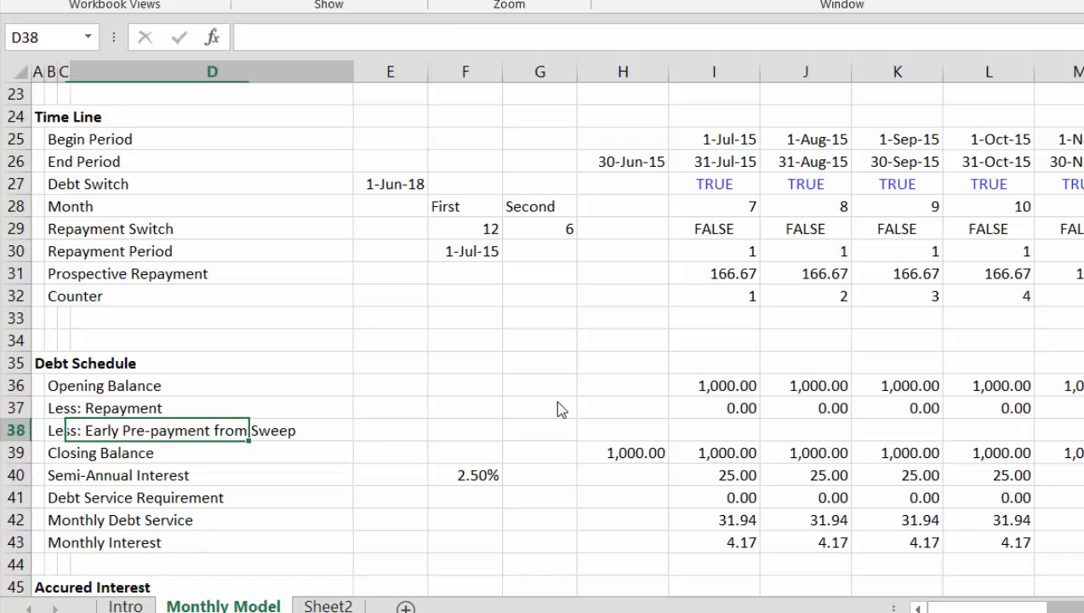
key("Right")
key("Right")
key("Right")
key("Right")
key("Right")
key("Right")
key("Right")
key("Right")
key("Right")
key("Right")
key("Right")
key("Right")
key("Right")
key("Right")
key("Right")
key("Right")
key("Right")
key("Right")
key("Right")
key("Right")
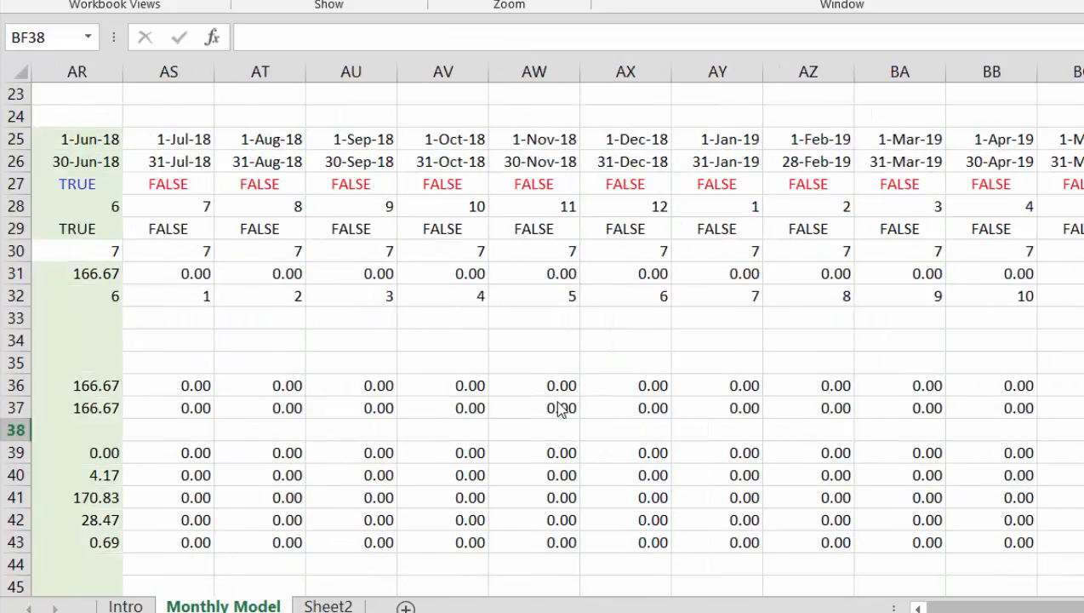
key("Right")
key("Right")
key("Right")
key("Right")
key("Right")
key("Left")
key("Left")
key("Left")
key("Left")
key("Left")
key("Left")
key("Left")
key("Left")
key("Left")
key("Left")
key("Left")
key("Left")
key("Left")
key("Left")
key("Left")
key("Left")
key("Left")
key("Left")
key("Left")
key("Left")
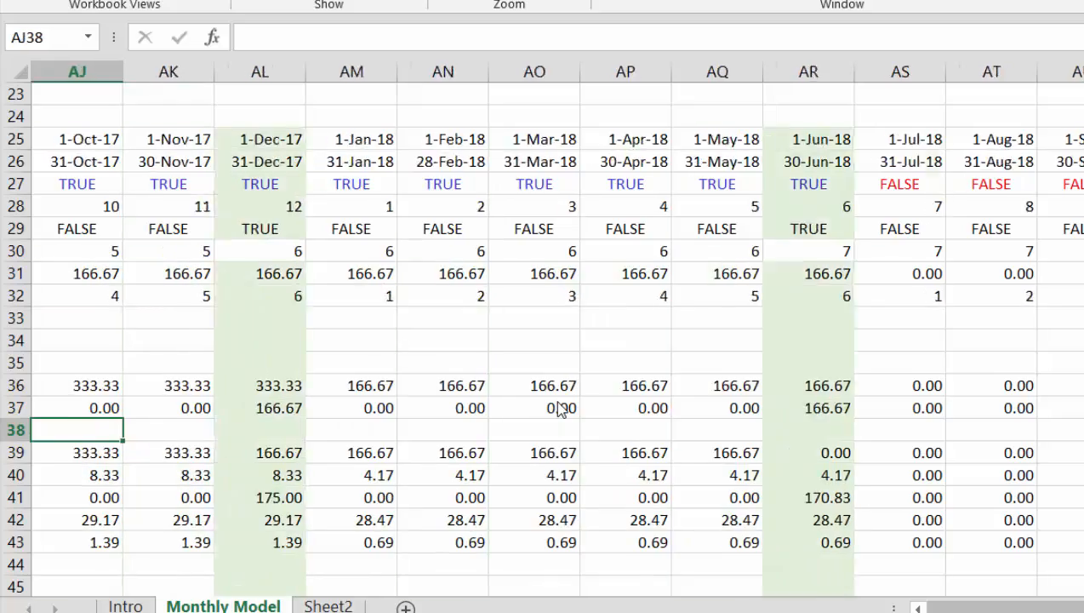
key("Left")
key("Left")
key("Left")
key("Left")
key("Left")
key("Left")
key("Left")
key("Left")
key("Left")
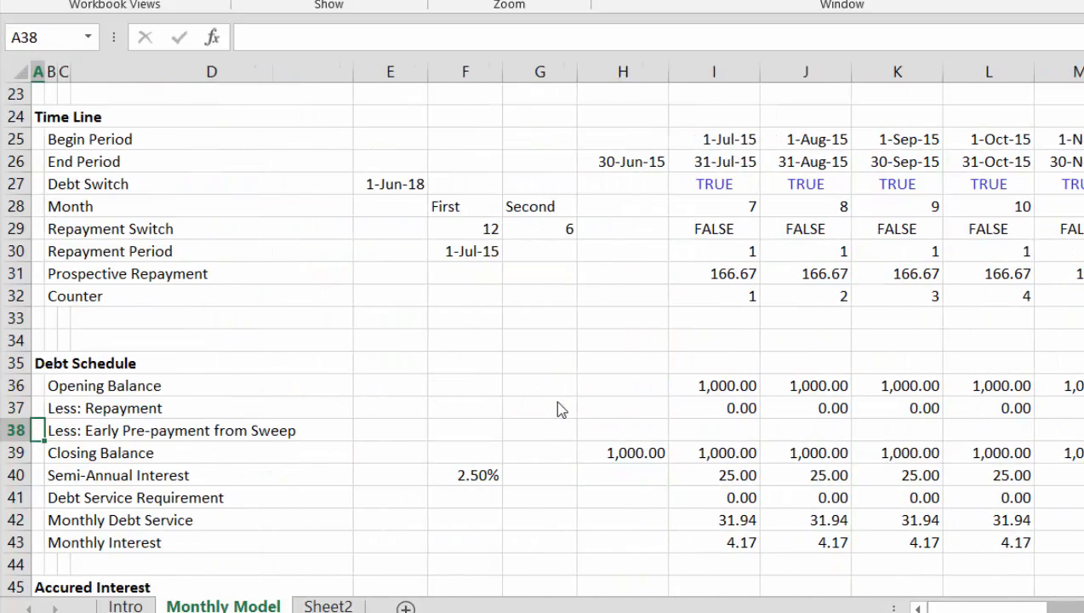
Step: Look down from the Debt Schedule through the Accrued Interest and Defaulted Debt sections to the Debt Service Account, and back up
key("Down")
key("Down")
key("Down")
key("Down")
key("Down")
key("Down")
key("Down")
key("Down")
key("Down")
key("Down")
key("Down")
key("Down")
key("Down")
key("Down")
key("Down")
key("Down")
key("Down")
key("Down")
key("Down")
key("Down")
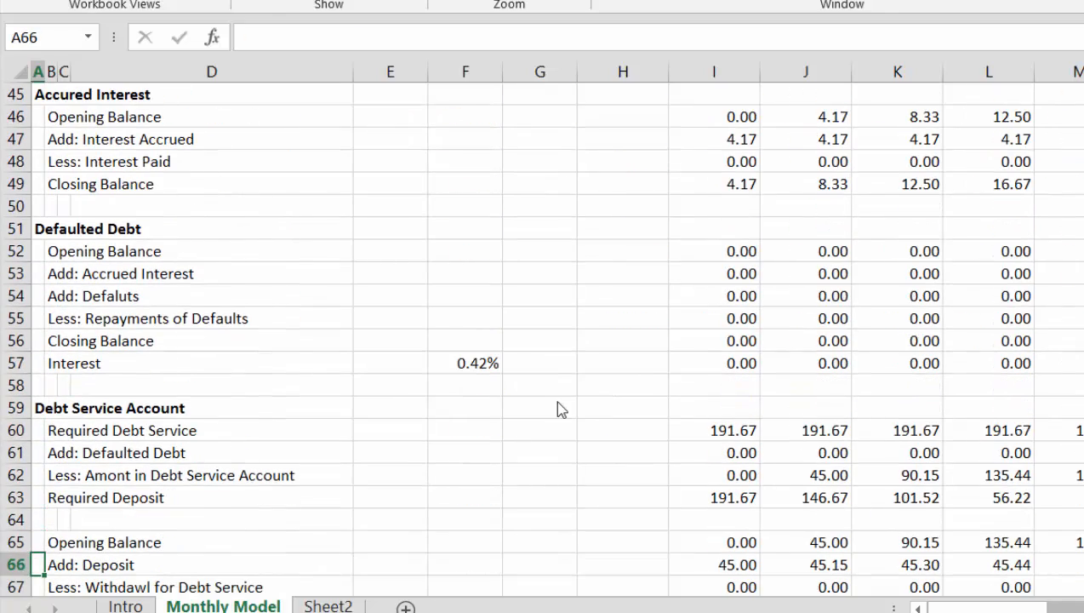
key("Up")
key("Up")
key("Up")
key("Up")
key("Up")
key("Up")
key("Up")
key("Up")
key("Up")
key("Up")
key("Up")
key("Up")
key("Up")
key("Up")
key("Up")
key("Up")
key("Up")
key("Up")
key("Up")
key("Up")
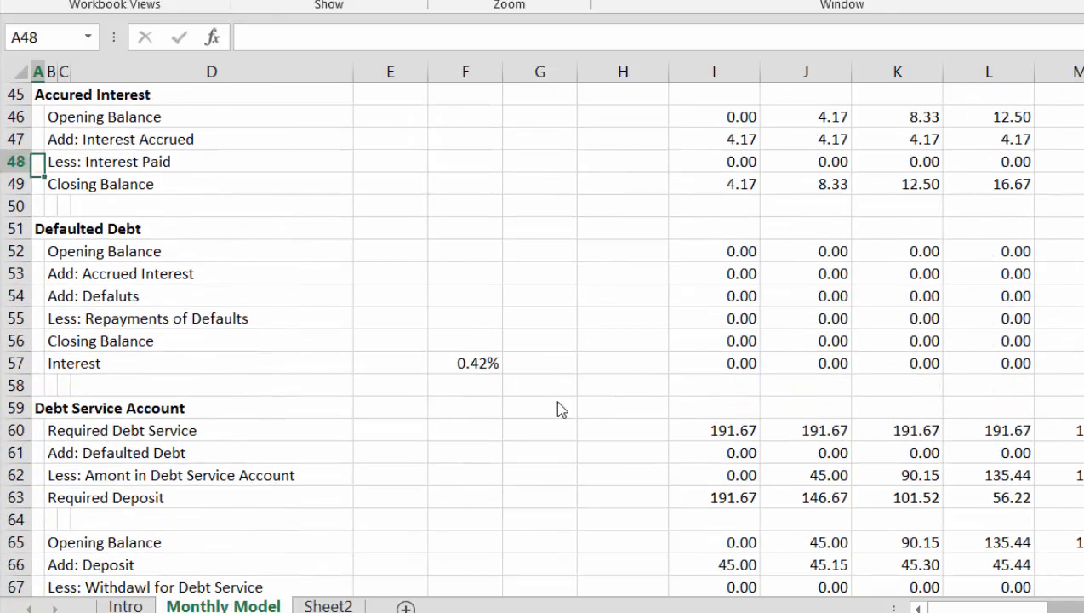
Step: Look down from the Debt Schedule through the interest, default and reserve account sections to the end of the Cash Flow Waterfall
key("Down")
key("Down")
key("Down")
key("Down")
key("Down")
key("Down")
key("Down")
key("Down")
key("Down")
key("Down")
key("Down")
key("Down")
key("Down")
key("Down")
key("Down")
key("Down")
key("Down")
key("Down")
key("Down")
key("Down")
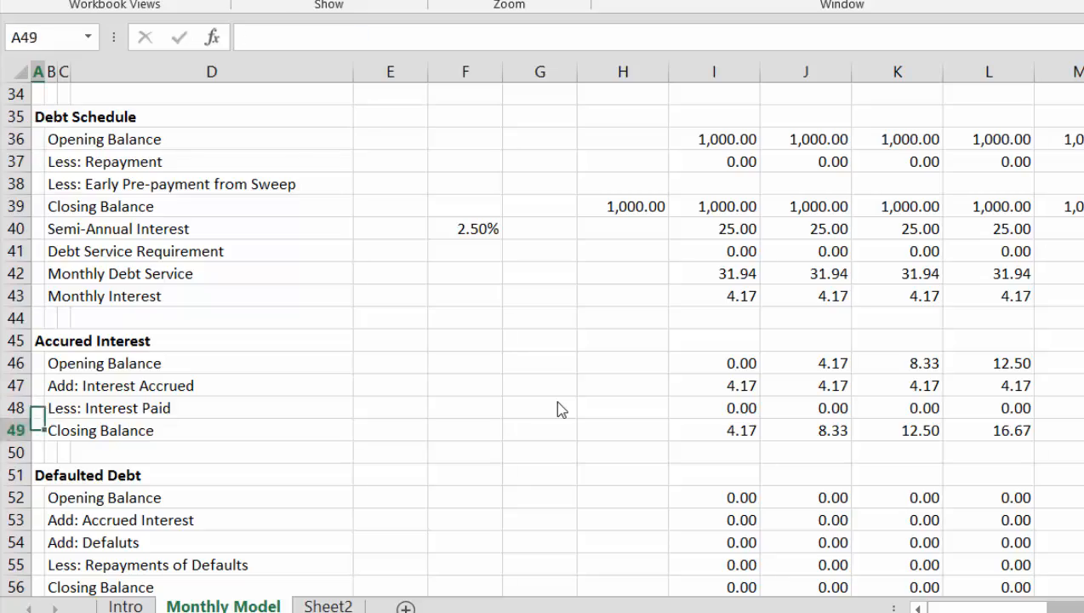
key("Down")
key("Down")
key("Down")
key("Down")
key("Down")
key("Down")
key("Down")
key("Down")
key("Down")
key("Down")
key("Down")
key("Down")
key("Down")
key("Down")
key("Down")
key("Down")
key("Down")
key("Down")
key("Down")
key("Down")
key("Down")
key("Down")
key("Down")
key("Down")
key("Down")
key("Down")
key("Down")
key("Down")
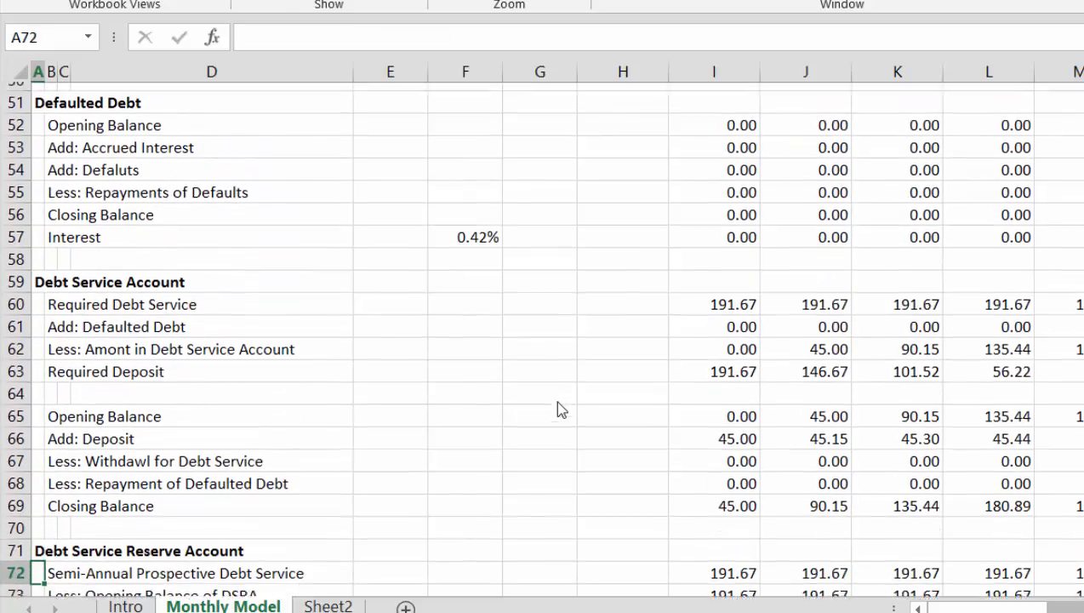
key("Down")
key("Down")
key("Down")
key("Down")
key("Down")
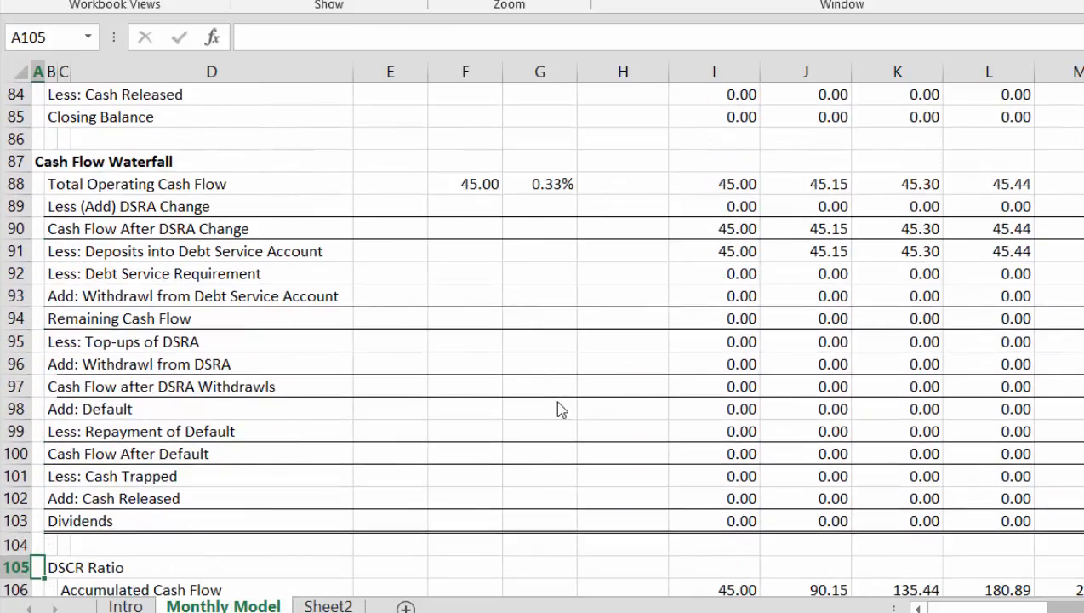
key("Down")
key("Up")
key("Up")
key("Up")
key("Up")
key("Up")
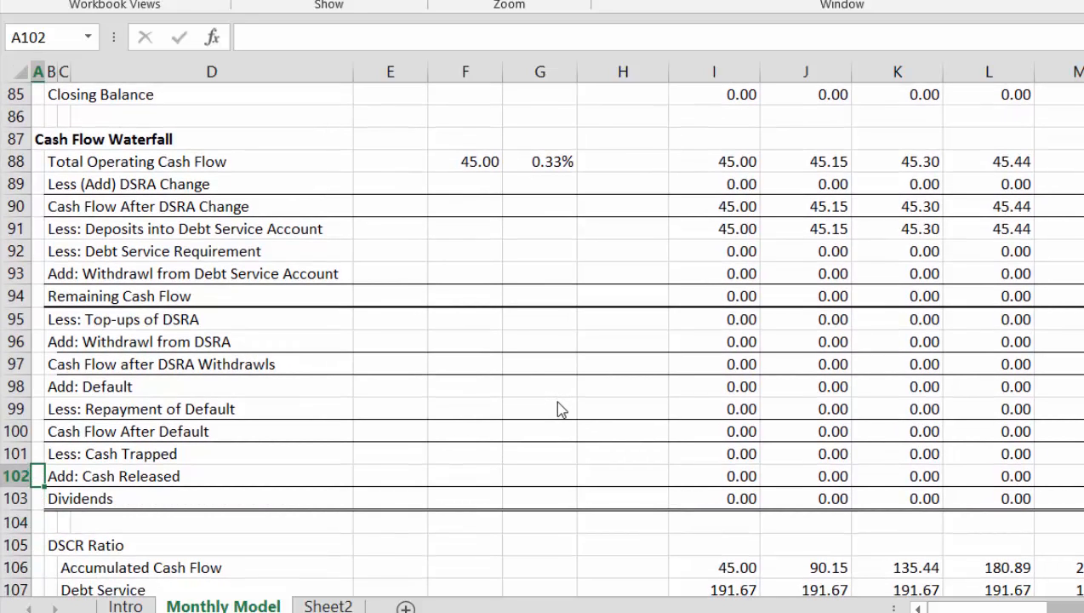
Step: Examine the Less: Cash Trapped row 101 from its label to column N, along with the neighbouring rows in the waterfall
key("Right")
key("Right")
key("Right")
key("Right")
key("Right")
key("Right")
key("Right")
key("Right")
key("Right")
key("Right")
key("Right")
key("Right")
key("Right")
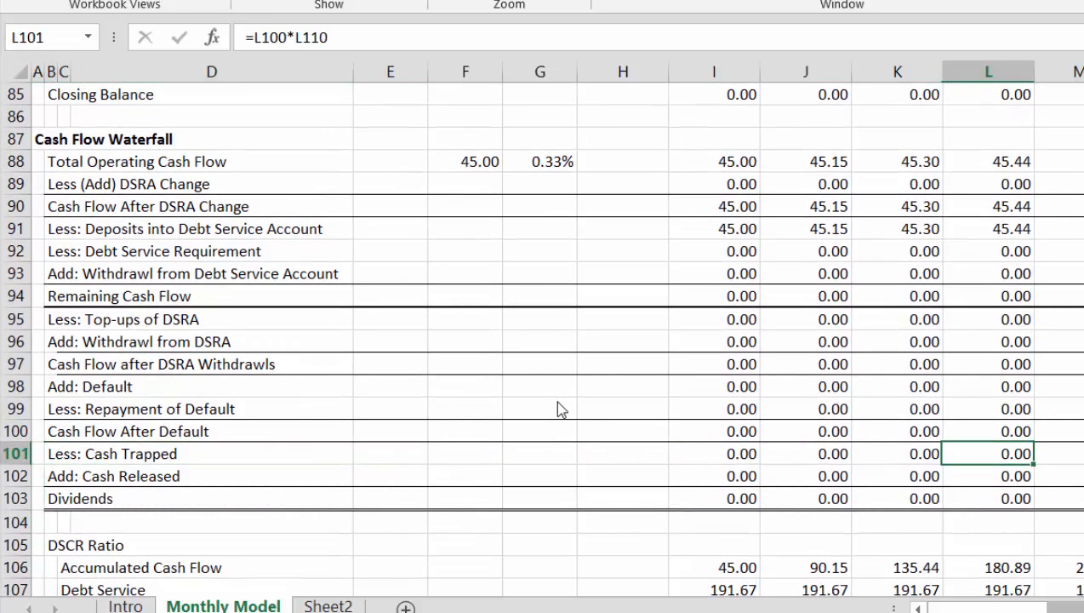
key("Left")
key("Left")
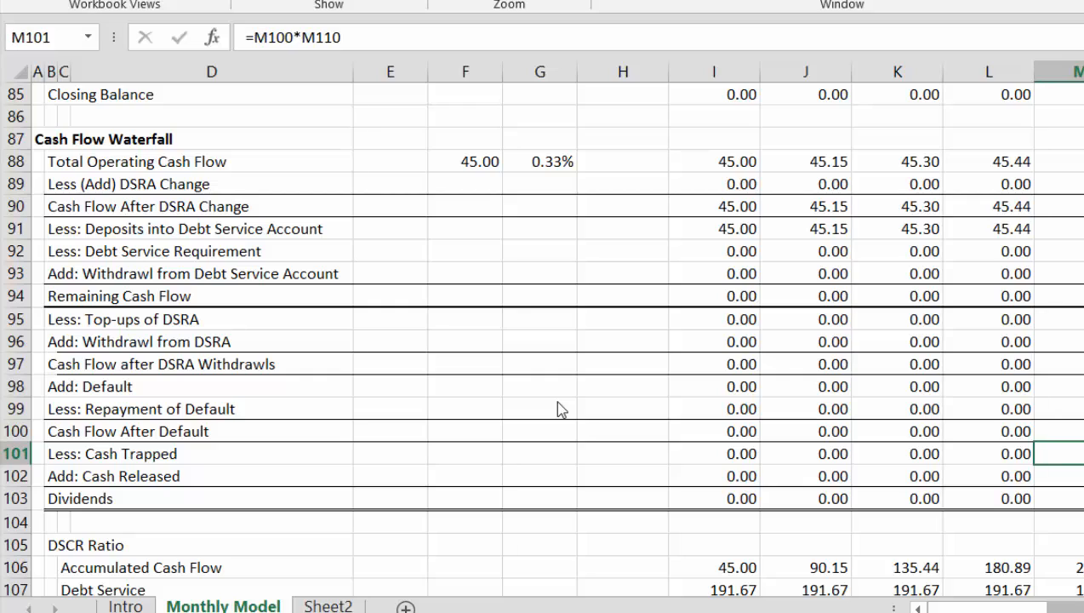
key("Up")
key("Down")
key("Right")
key("Right")
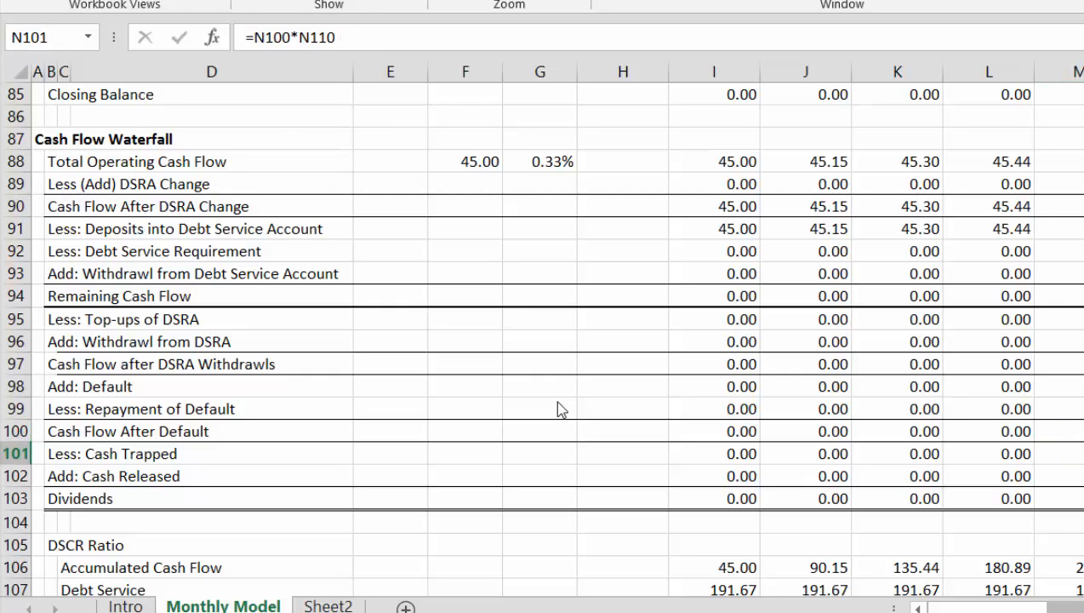
key("Left")
key("Down")
key("Down")
key("Up")
key("Up")
key("Right")
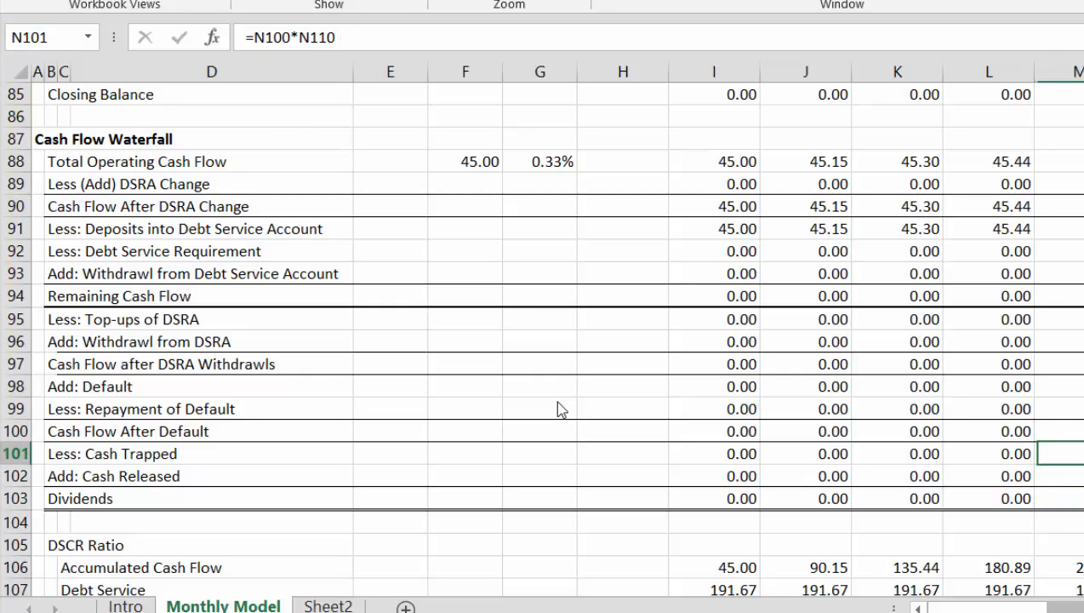
Step: Compare the Cash Trapped row 101 across the monthly columns out to column U and around the highlighted repayment month in column N
key("Right")
key("Right")
key("Right")
key("Right")
key("Right")
key("Right")
key("Right")
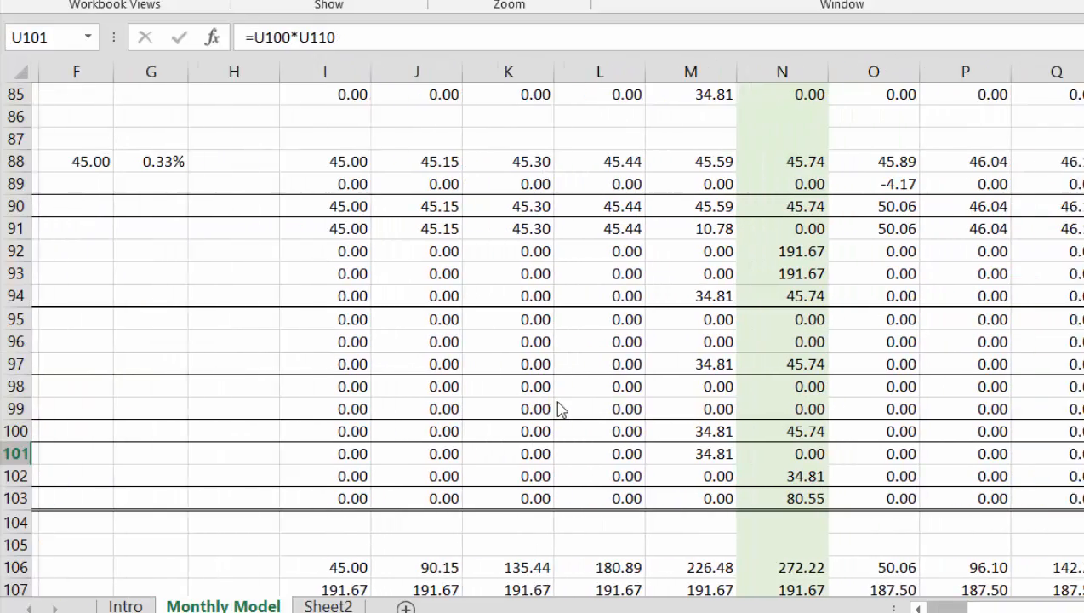
key("Left")
key("Left")
key("Left")
key("Left")
key("Left")
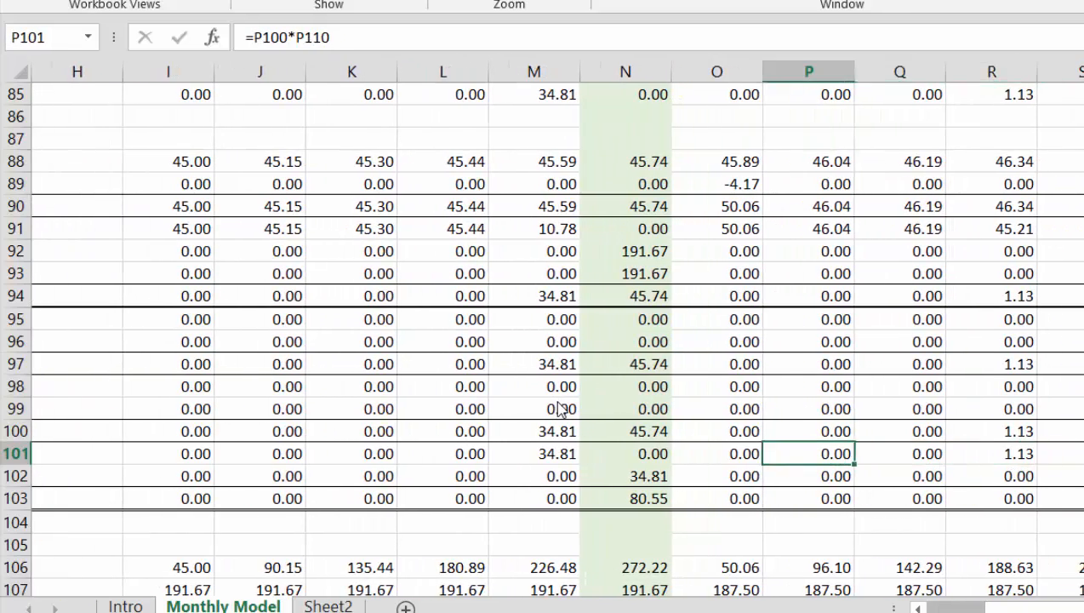
key("Left")
key("Left")
key("Left")
key("Left")
key("Right")
key("Right")
key("Right")
key("Right")
key("Right")
key("Right")
key("Right")
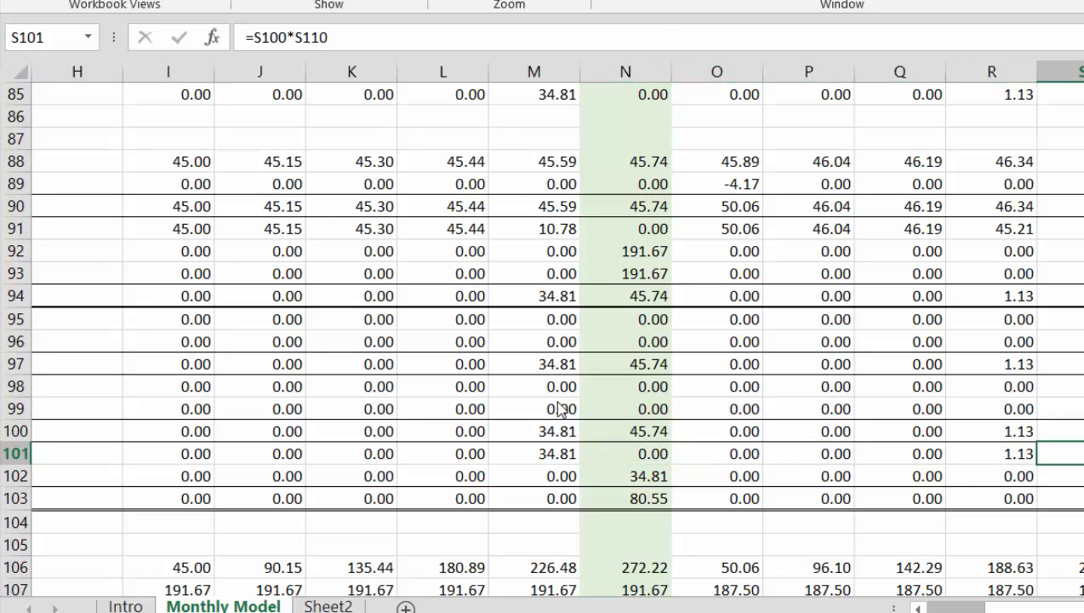
Step: Examine the Cash Released and Dividends rows 102 and 103 from column S across to column Z
key("Up")
key("Down")
key("Down")
key("Down")
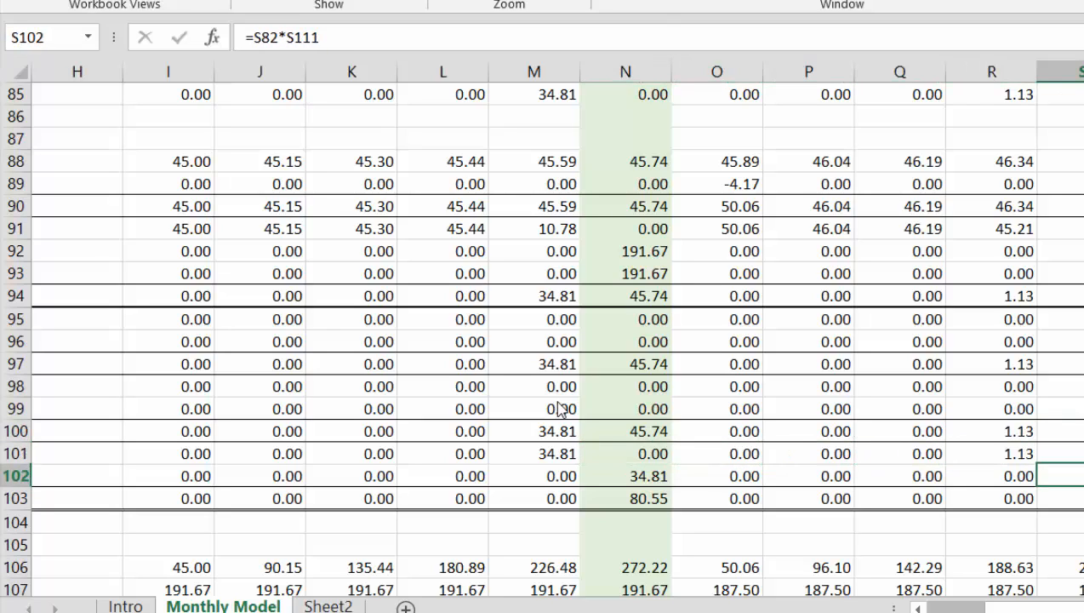
key("Right")
key("Right")
key("Right")
key("Right")
key("Right")
key("Right")
key("Right")
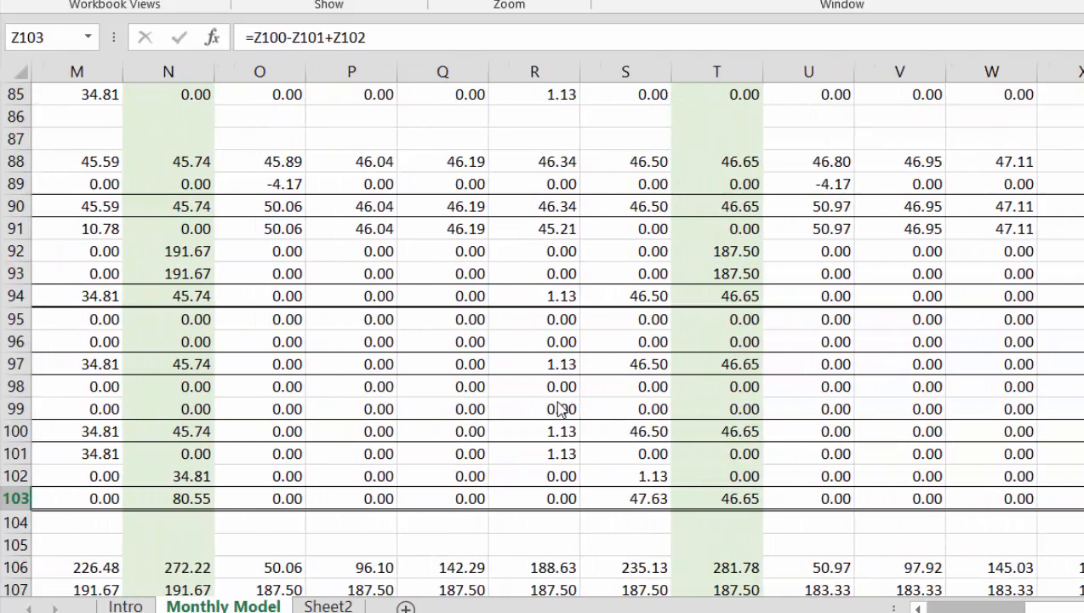
Step: Follow the Dividends row 103 from column Z out to column AF and back to its row label
key("Right")
key("Right")
key("Right")
key("Right")
key("Right")
key("Right")
key("Right")
key("Right")
key("Right")
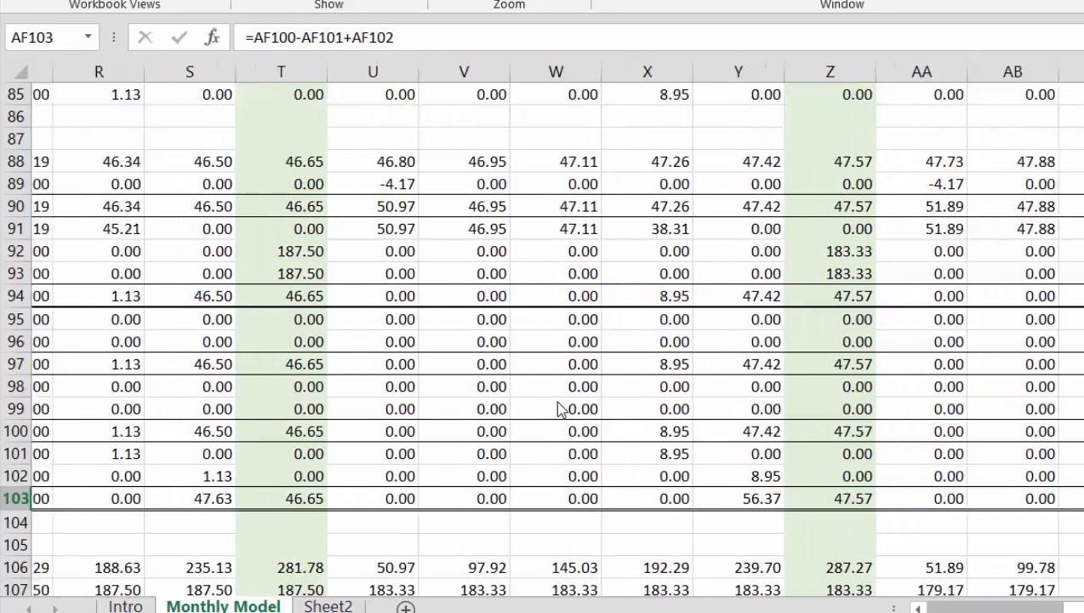
key("Left")
key("Left")
key("Left")
key("Left")
key("Left")
key("Left")
key("Left")
key("Left")
key("Left")
key("Left")
key("Left")
key("Left")
key("Left")
key("Left")
key("Left")
key("Left")
key("Left")
key("Left")
key("Left")
key("Left")
key("Left")
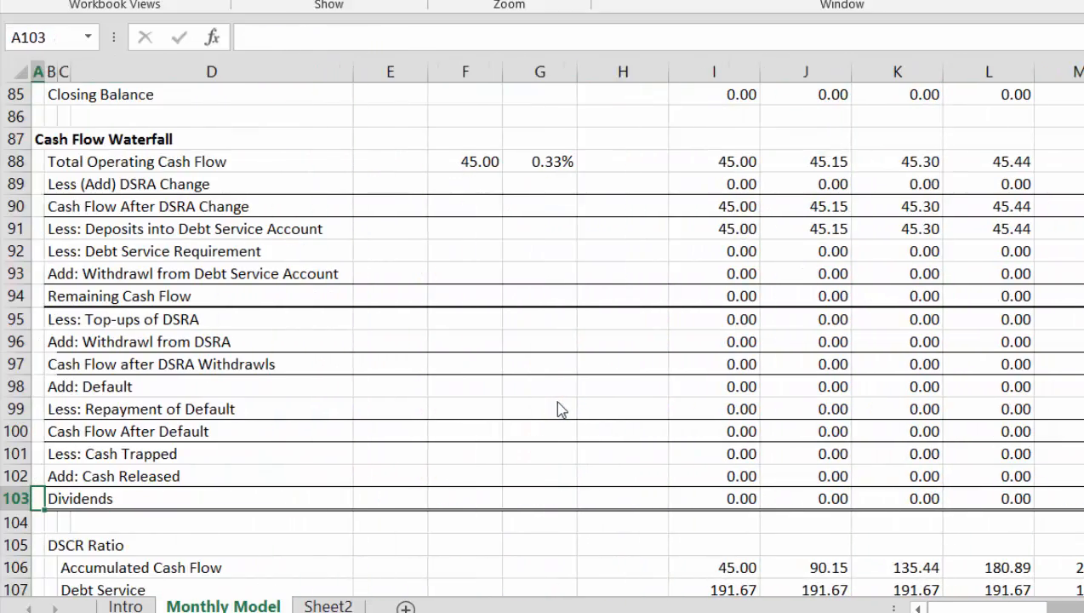
Step: Examine the Less: Cash Trapped formulas in row 101 from the row label across to column M
key("Up")
key("Up")
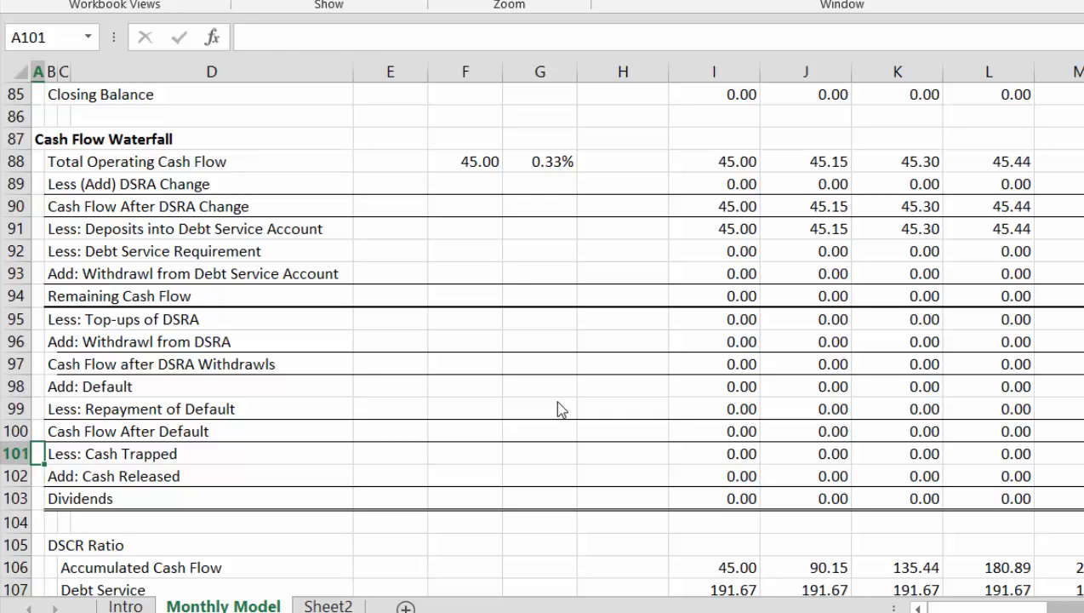
key("Right")
key("Right")
key("Right")
key("Right")
key("Right")
key("Right")
key("Right")
key("Right")
key("Right")
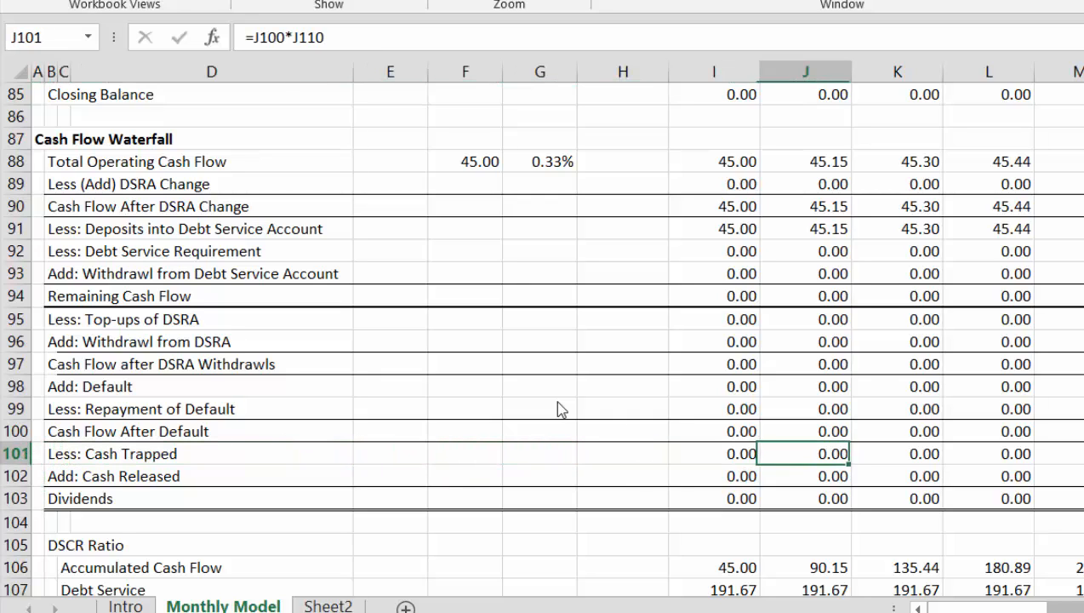
key("Right")
key("Right")
key("Right")
key("Right")
key("Left")
key("Left")
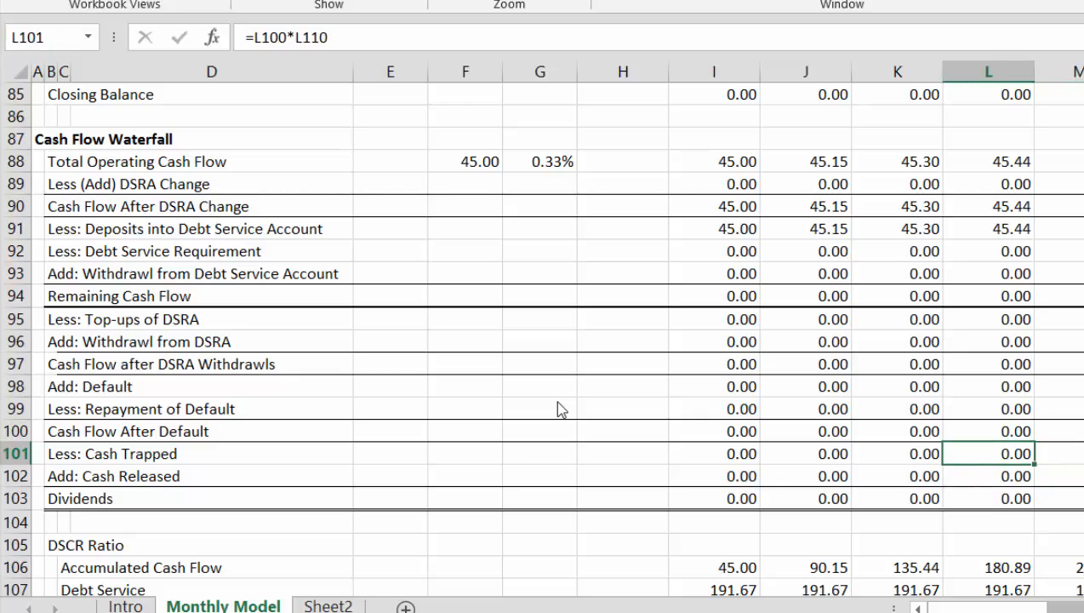
key("Right")
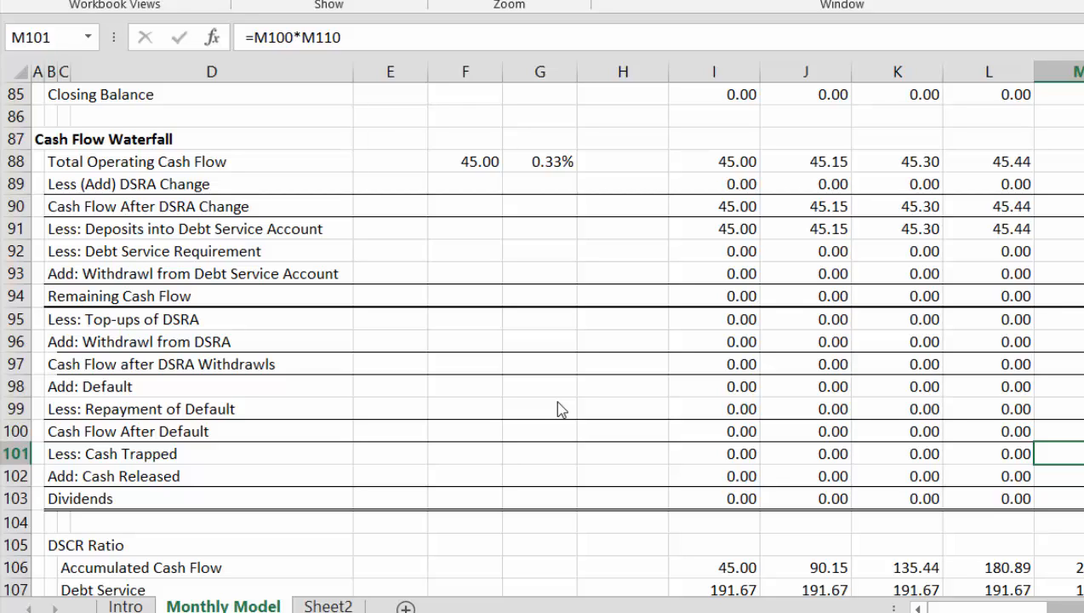
Step: Compare the Cash Trapped formulas in M101 and N101 with the neighbouring months and the Repayment of Default formula in M99
key("Up")
key("Up")
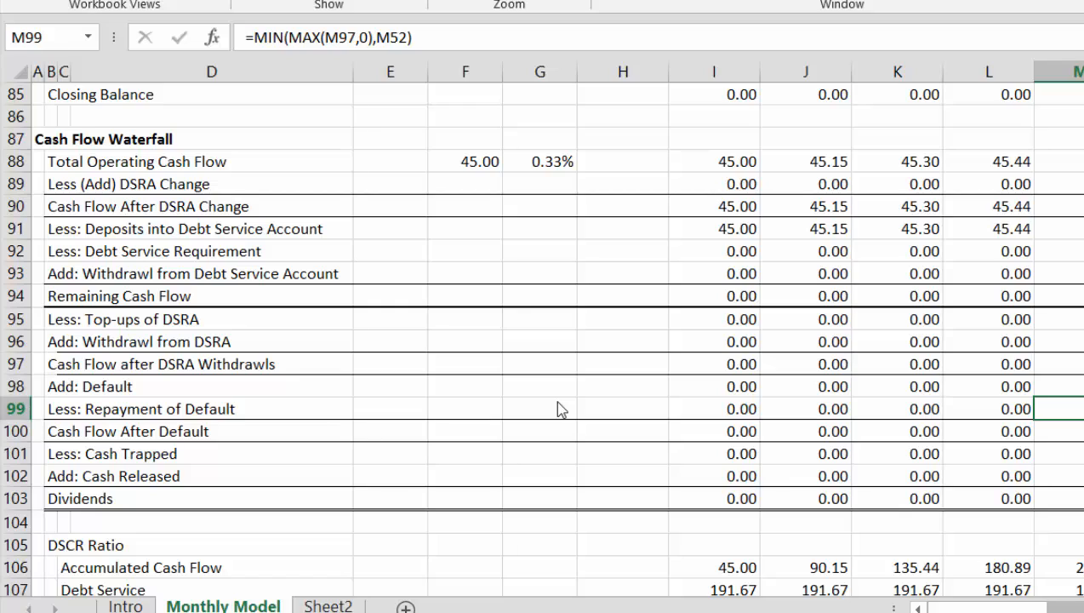
key("Down")
key("Down")
key("Right")
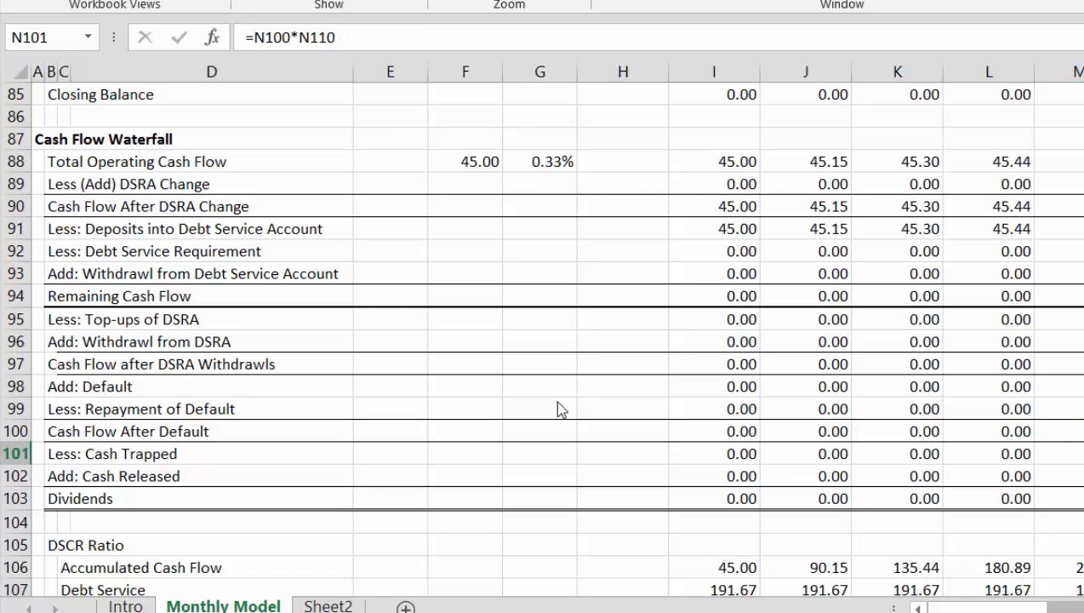
key("Left")
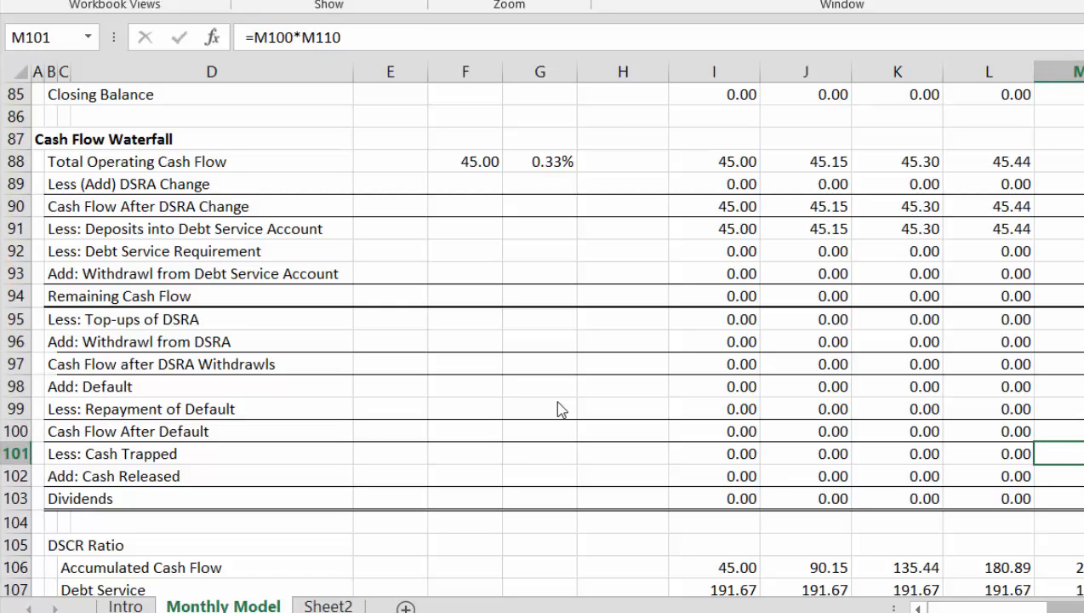
key("Right")
key("Left")
key("Right")
key("Left")
key("Left")
key("Left")
key("Left")
key("Left")
key("Right")
key("Right")
key("Right")
key("Right")
key("Right")
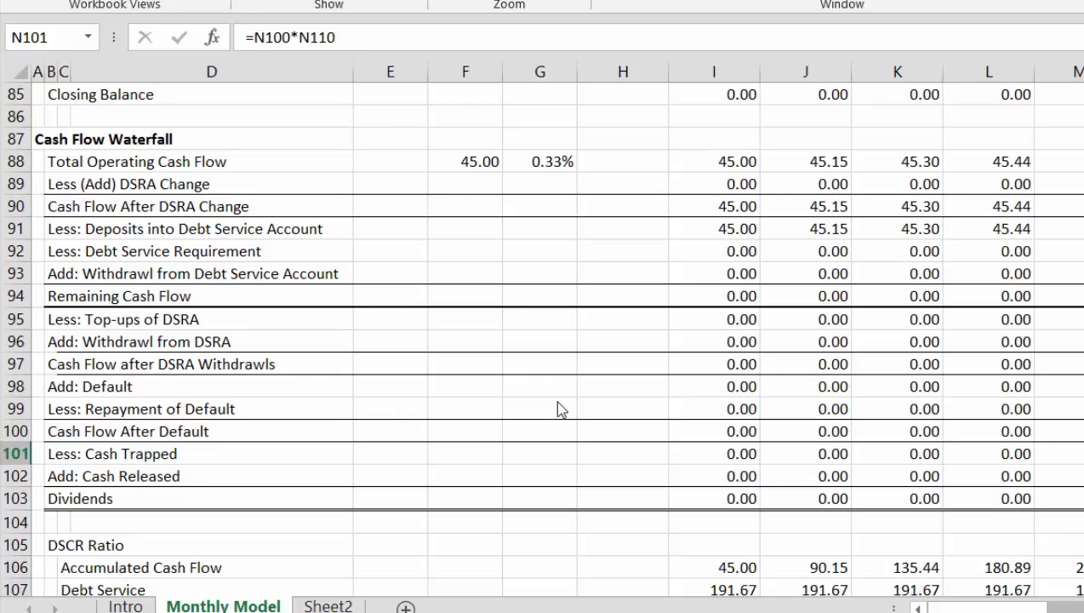
key("Left")
key("Left")
key("Left")
key("Right")
key("Right")
key("Right")
key("Left")
Step: Look up through the row labels from Cash Flow After Default past the account sections to the Repayments of Defaults row 55
key("ctrl+Left")
key("ctrl+Left")
key("Left")
key("Up")
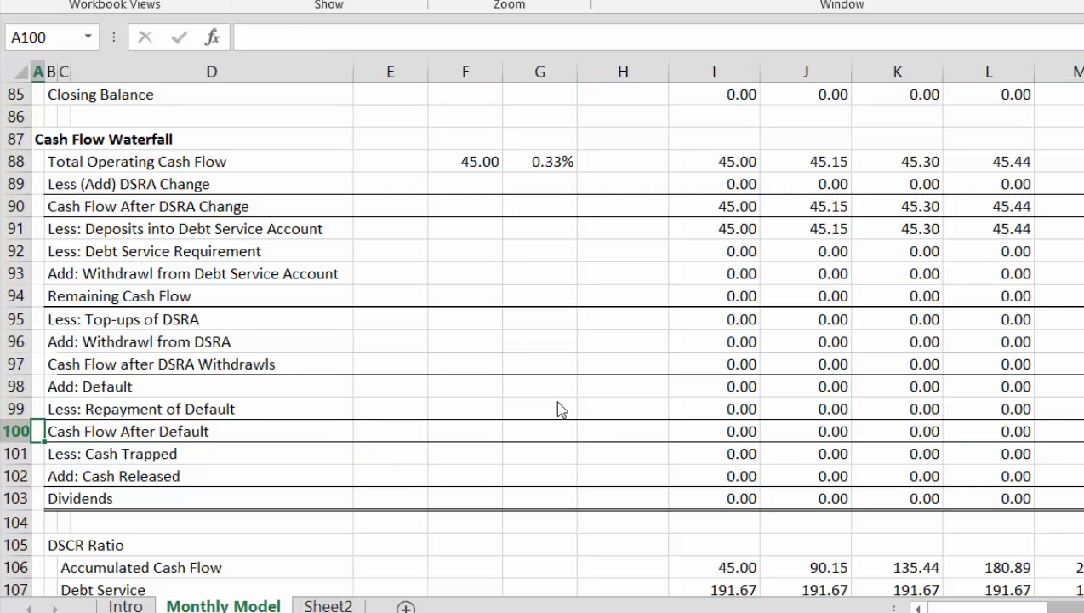
key("Up")
key("Up")
key("Up")
key("Up")
key("Up")
key("Up")
key("Up")
key("Up")
key("Up")
key("Up")
key("Up")
key("Up")
key("Up")
key("Up")
key("Up")
key("Up")
key("Up")
key("Up")
key("Up")
key("Up")
key("Up")
key("Up")
key("Up")
key("Up")
key("Up")
key("Up")
key("Up")
key("Up")
key("Up")
key("Up")
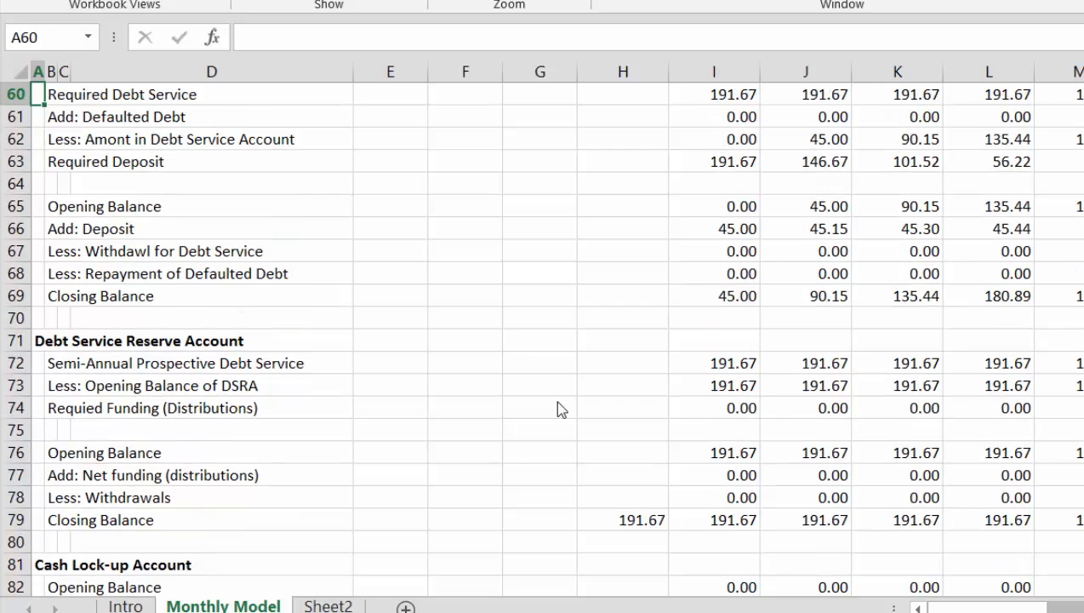
key("Down")
key("Down")
key("Down")
key("Down")
key("Down")
key("Down")
key("Down")
key("Down")
key("Down")
key("Down")
key("Down")
key("Down")
key("Down")
key("Down")
key("Down")
key("Down")
key("Down")
key("Down")
key("Down")
key("Down")
key("Down")
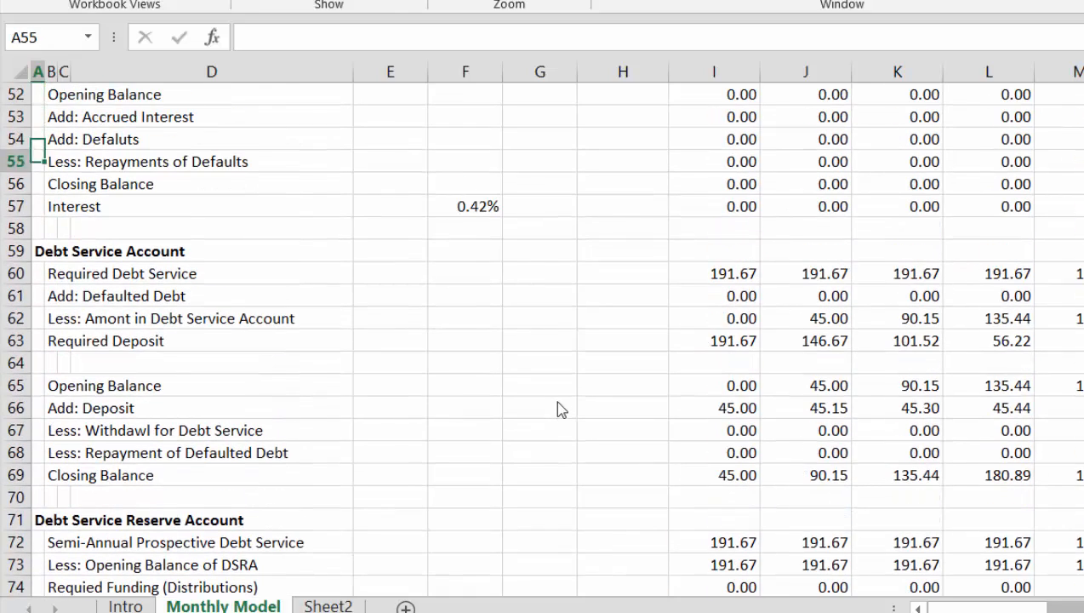
Step: Review the Debt Service Reserve Account and Cash Lock-up Account sections down to the Less: Cash Released row 84
key("Up")
key("Up")
key("Up")
key("Up")
key("Up")
key("Up")
key("Up")
key("Up")
key("Up")
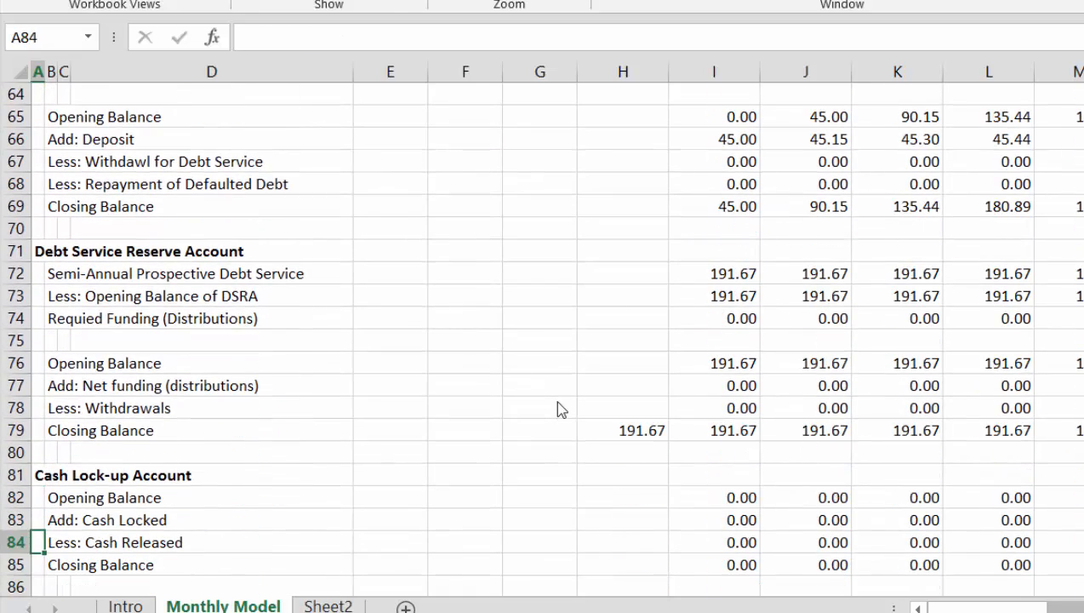
key("Down")
key("Down")
key("Down")
key("Down")
key("Down")
key("Down")
key("Down")
key("Down")
key("Down")
key("Down")
key("Down")
key("Down")
key("Down")
key("Down")
key("Down")
key("Down")
key("Down")
key("Down")
key("Down")
key("Down")
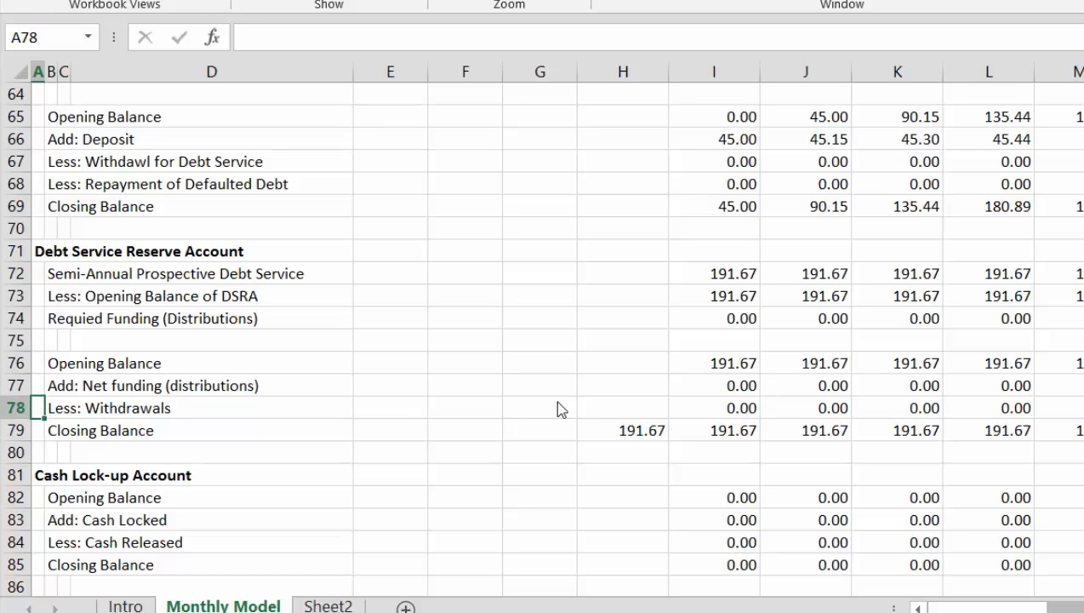
Step: Insert five blank rows at row 86, between the Cash Lock-up Account and the Cash Flow Waterfall
key("Up")
key("Up")
key("Up")
key("Up")
key("Up")
key("Up")
key("Up")
key("Up")
key("Up")
key("Up")
key("Up")
key("Up")
key("Up")
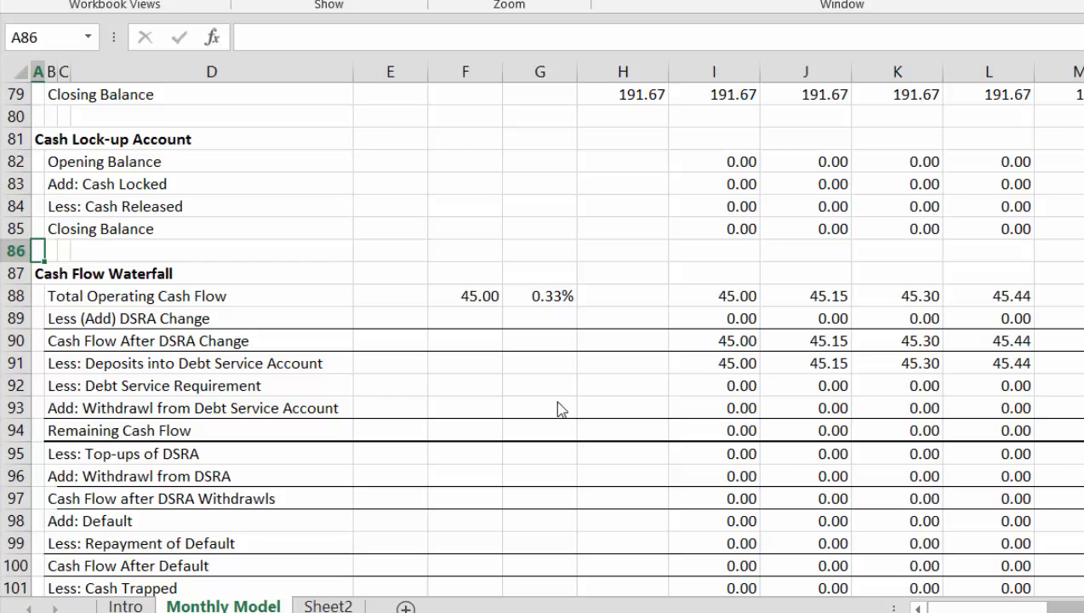
key("shift+space")
key("shift+Down")
key("shift+Down")
key("shift+Down")
key("shift+Down")
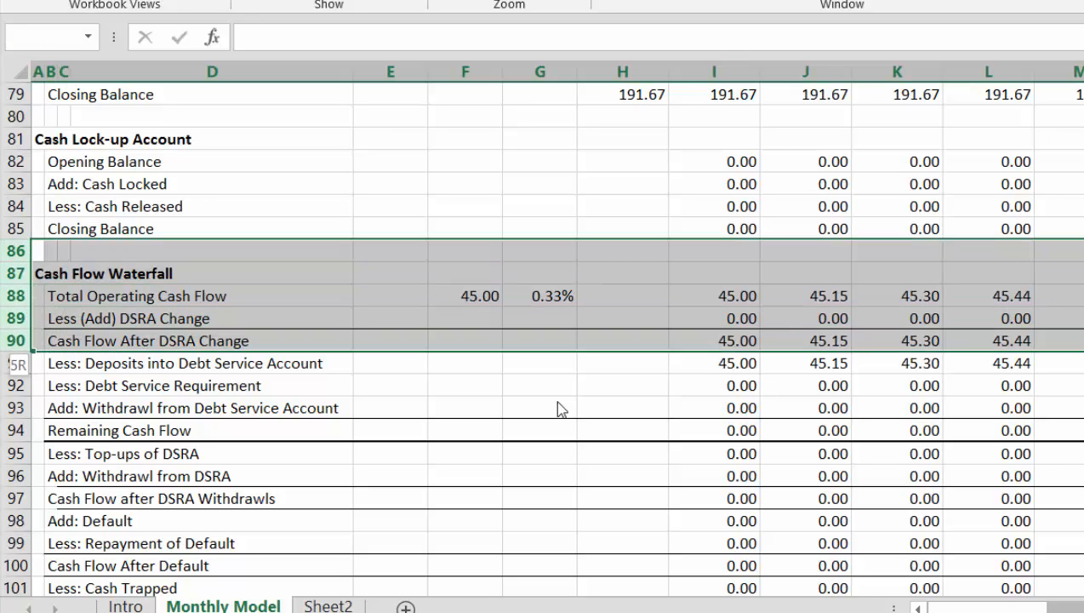
key("ctrl+shift+plus")
key("Left")
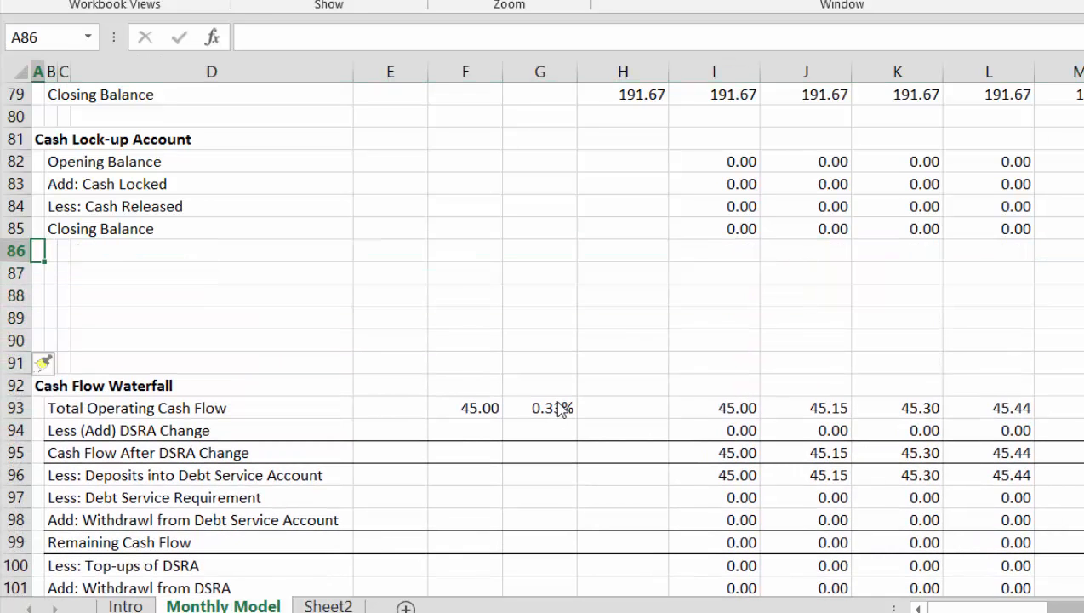
Step: Enter the section heading "Cash Sweep Account" in A87
key("Down")
type("Cas")
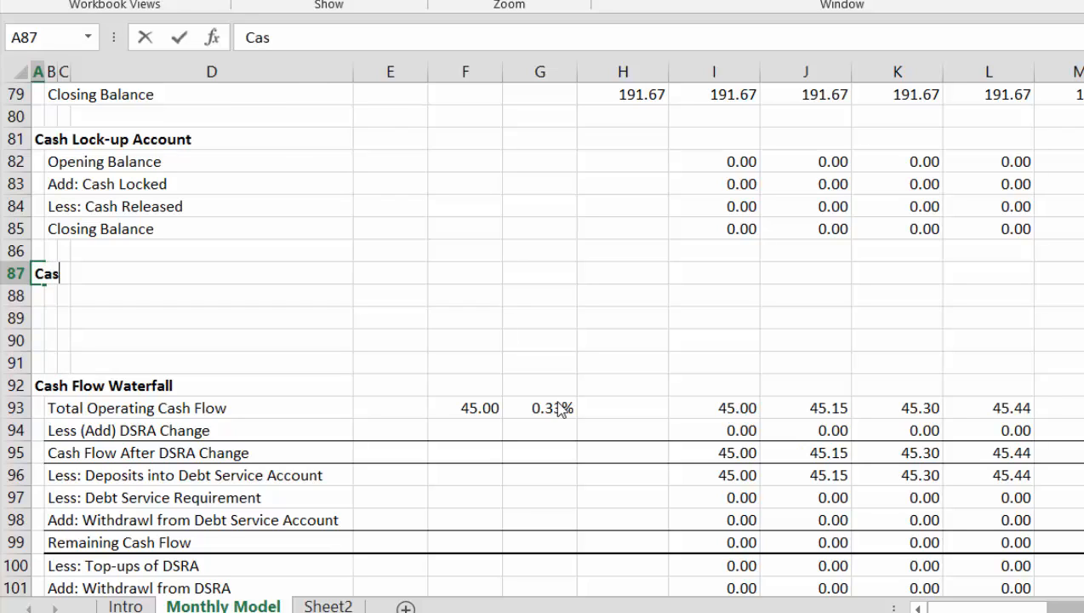
type("h Sweep ")
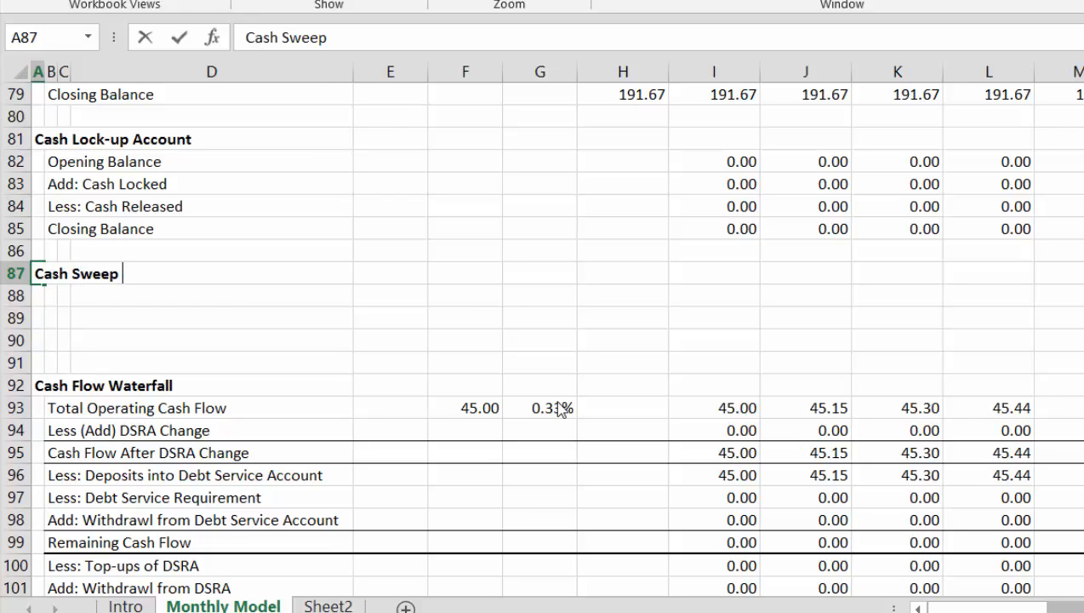
type("Account")
key("Return")
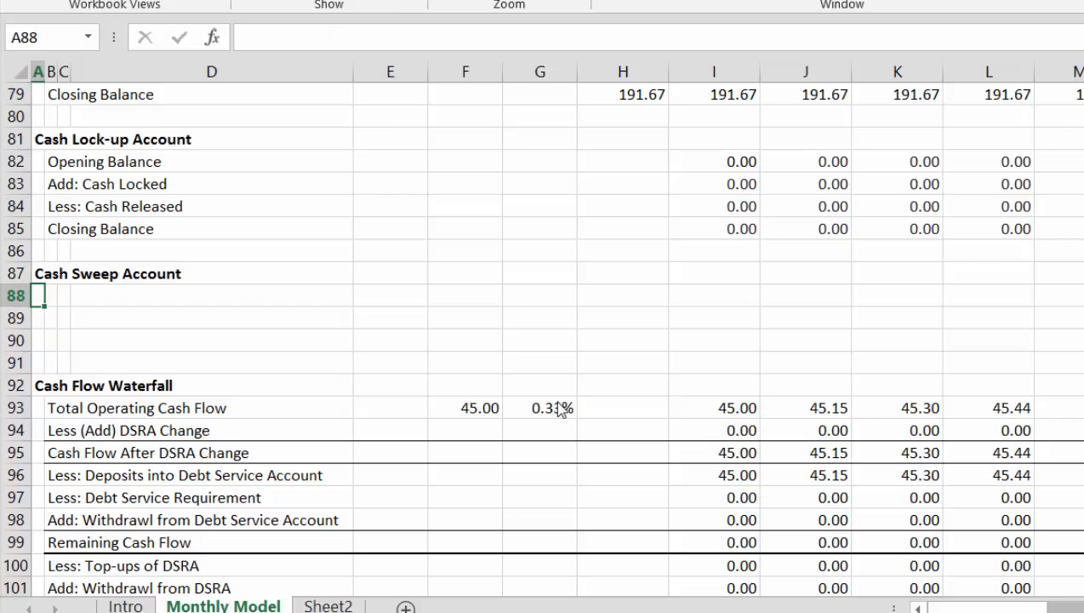
Step: Label the first line of the Cash Sweep Account "Opening Balance" in B88
key("Right")
type("Op")
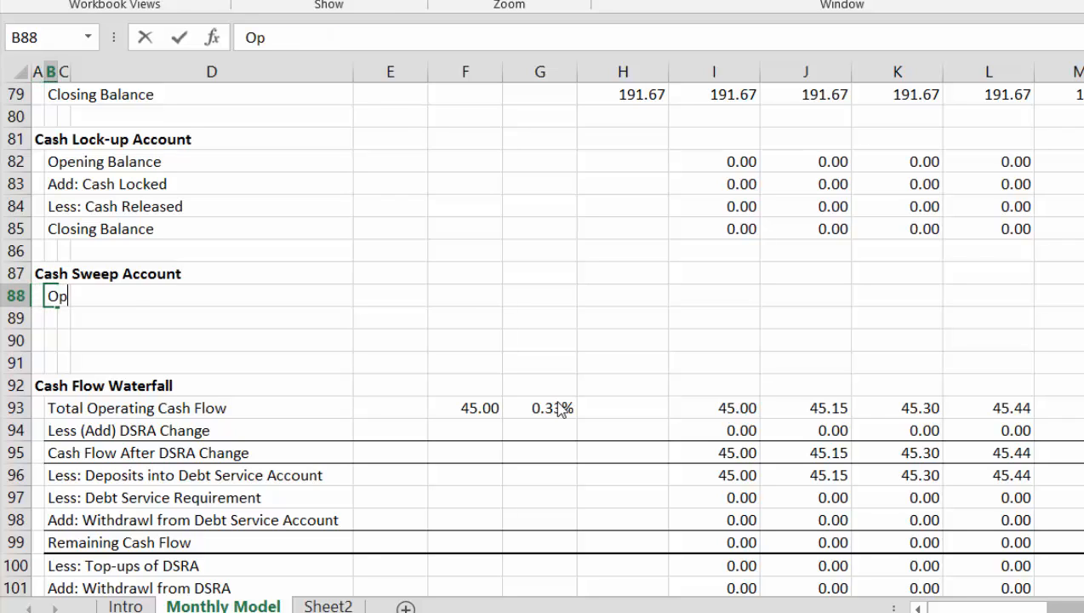
type("ning")
key("BackSpace")
key("BackSpace")
type("ening Balance")
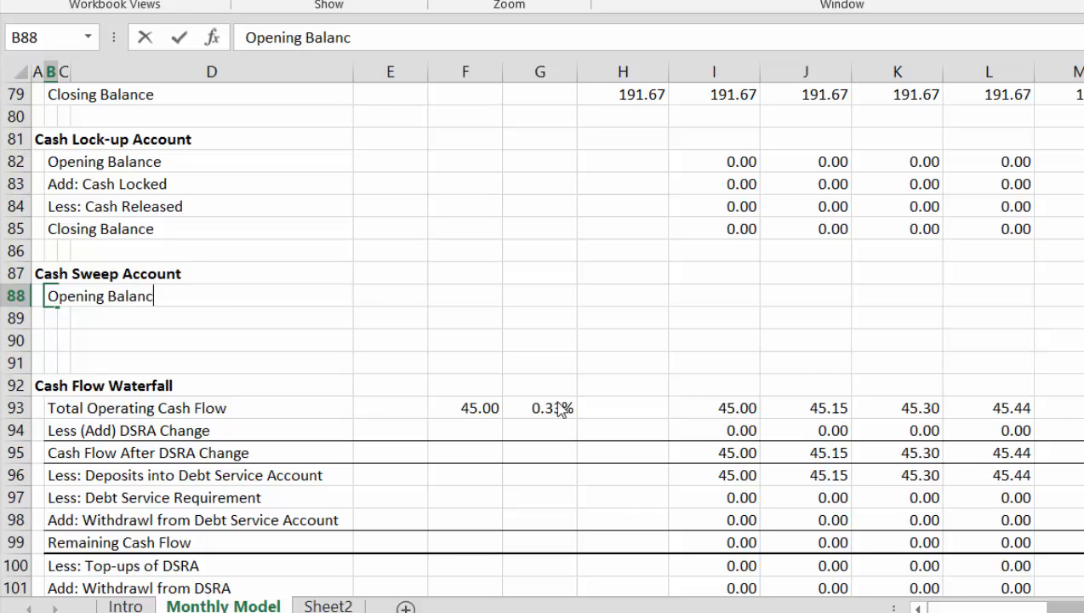
key("Return")
Step: Label the second line of the Cash Sweep Account "Add: Swept Cash" in B89
type("Less:")
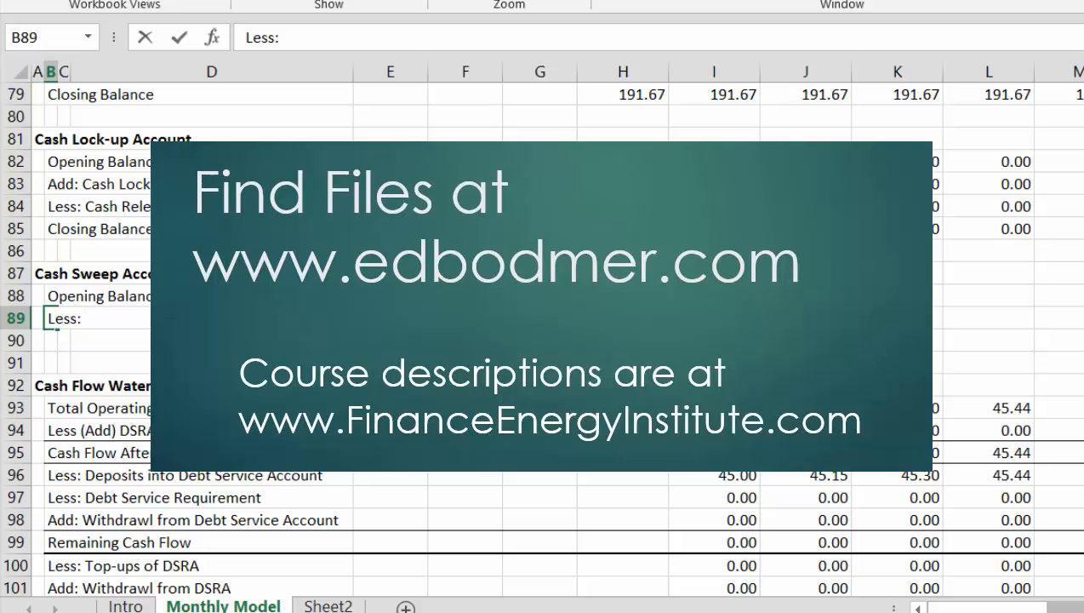
key("BackSpace")
key("BackSpace")
type("Add: ")
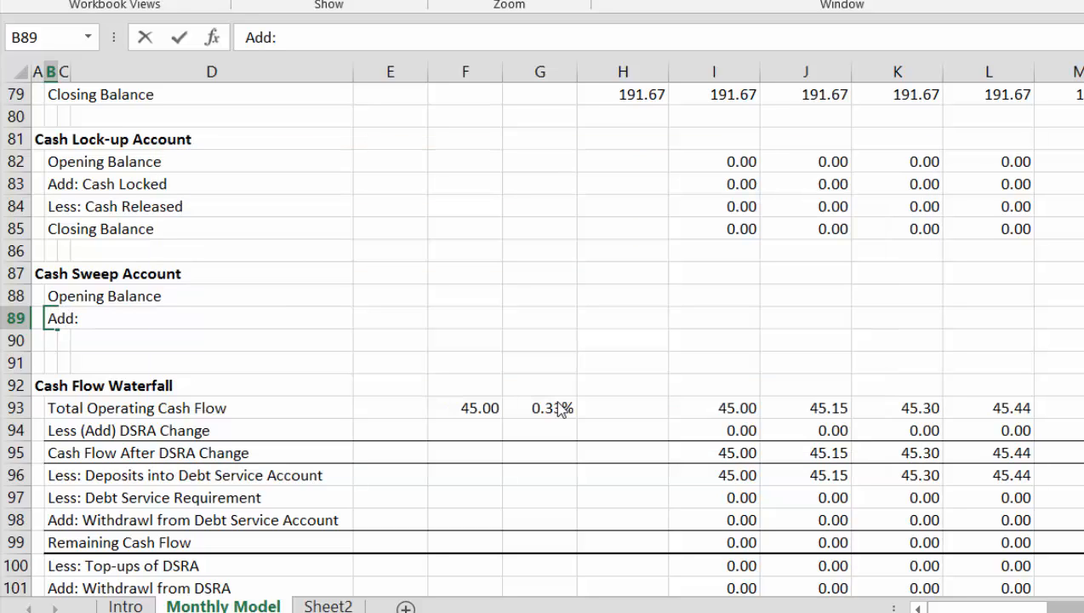
type("Swept Cash")
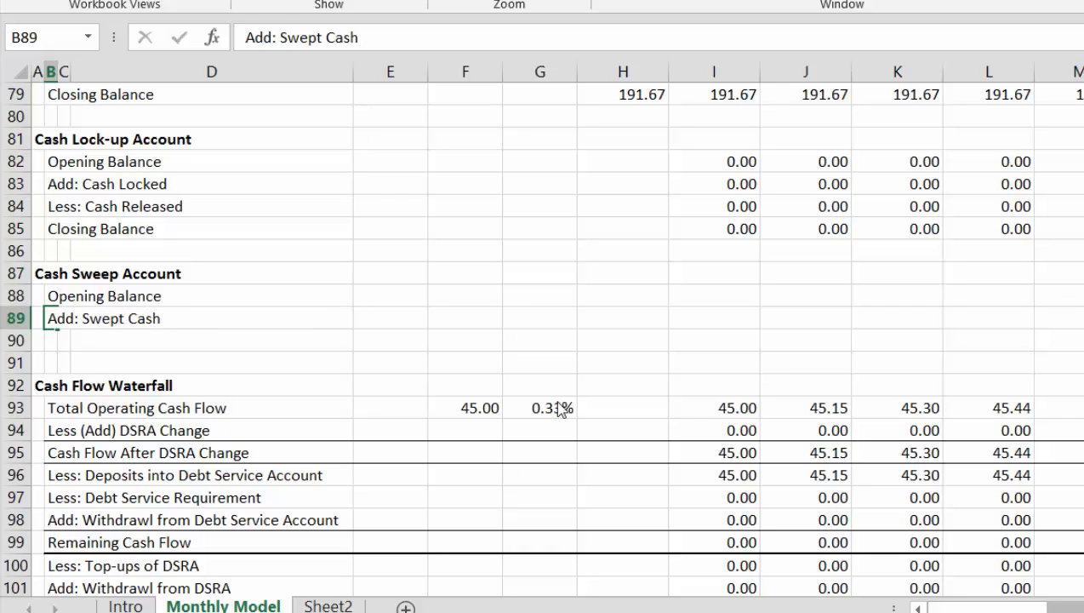
key("Return")
Step: Insert a row at row 90 and label B90 "Less: Cash Used for Early Repayment" and B91 "Closing Balance"
key("shift+space")
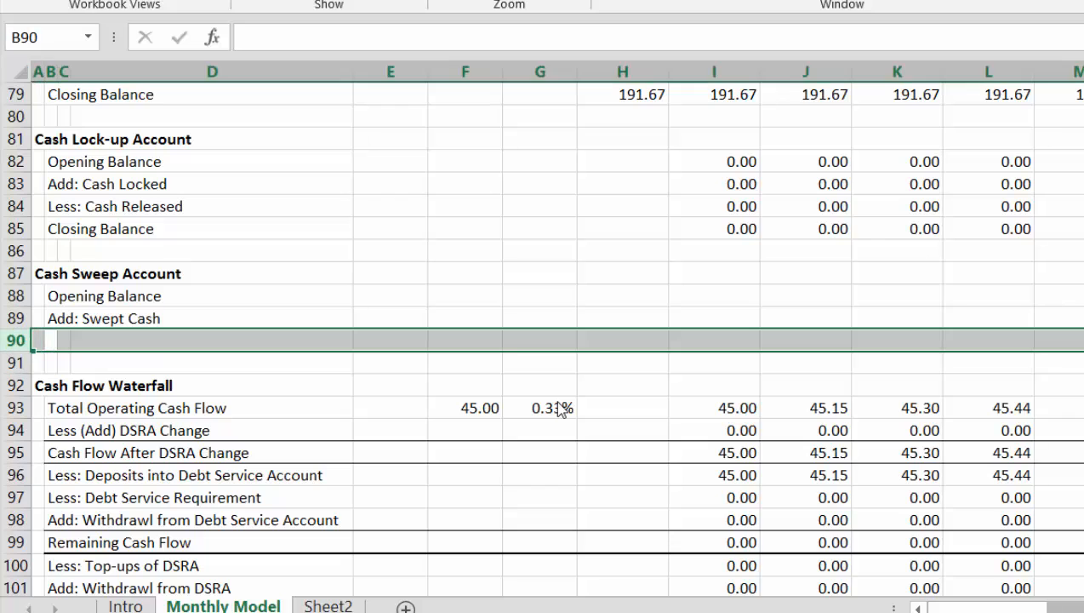
key("ctrl+shift+plus")
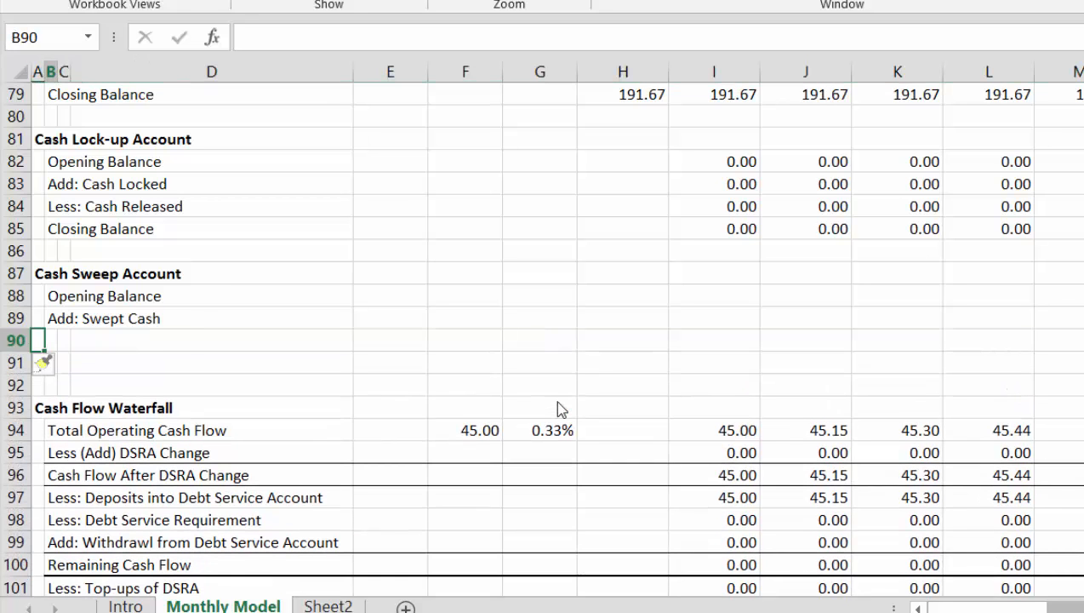
type("Less:")
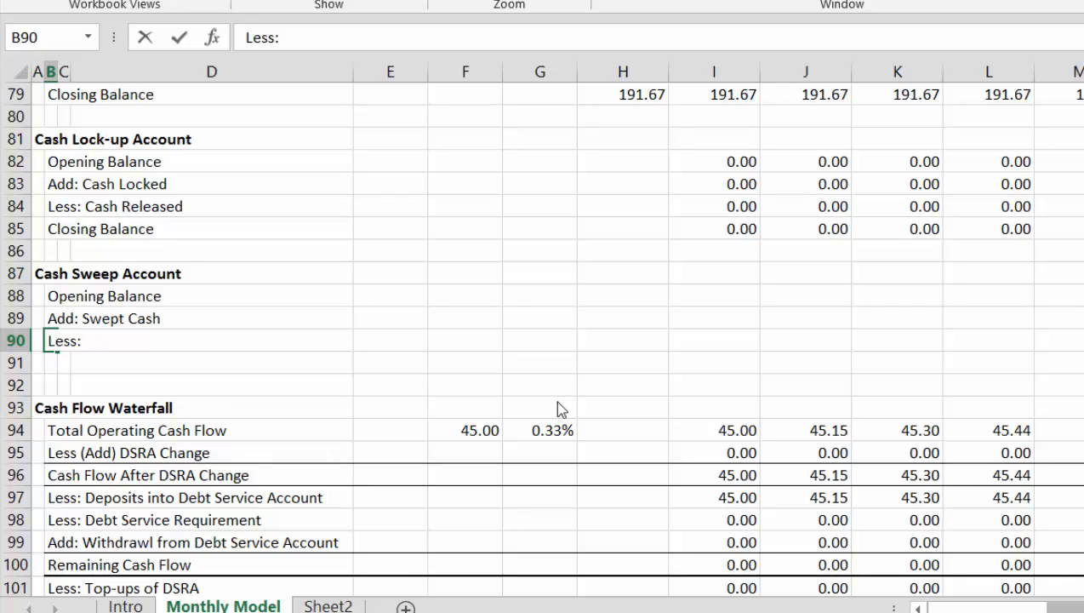
type("Cash")
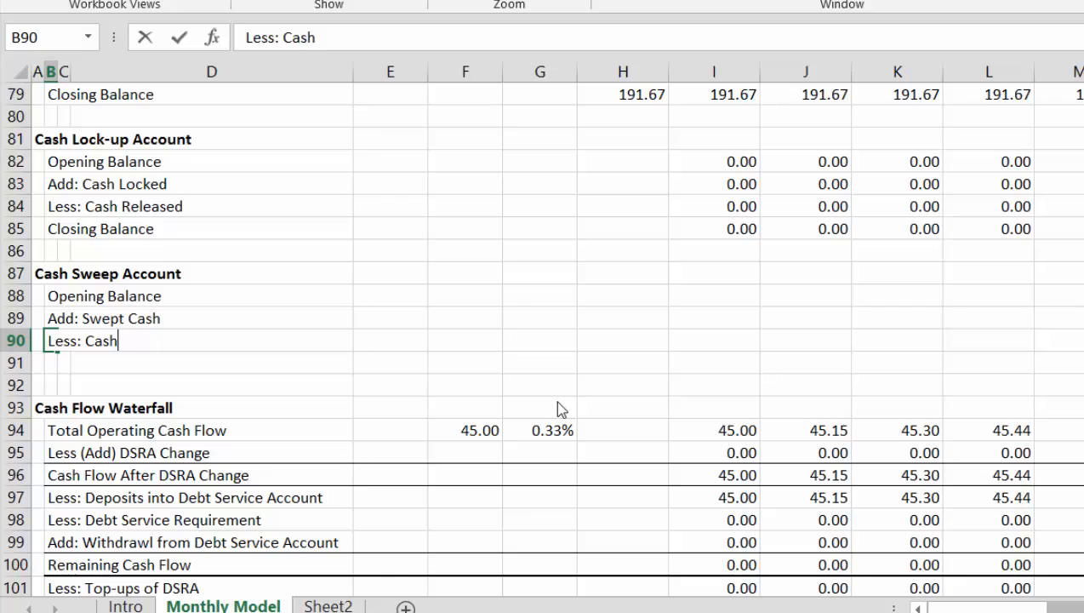
type(" Used ")
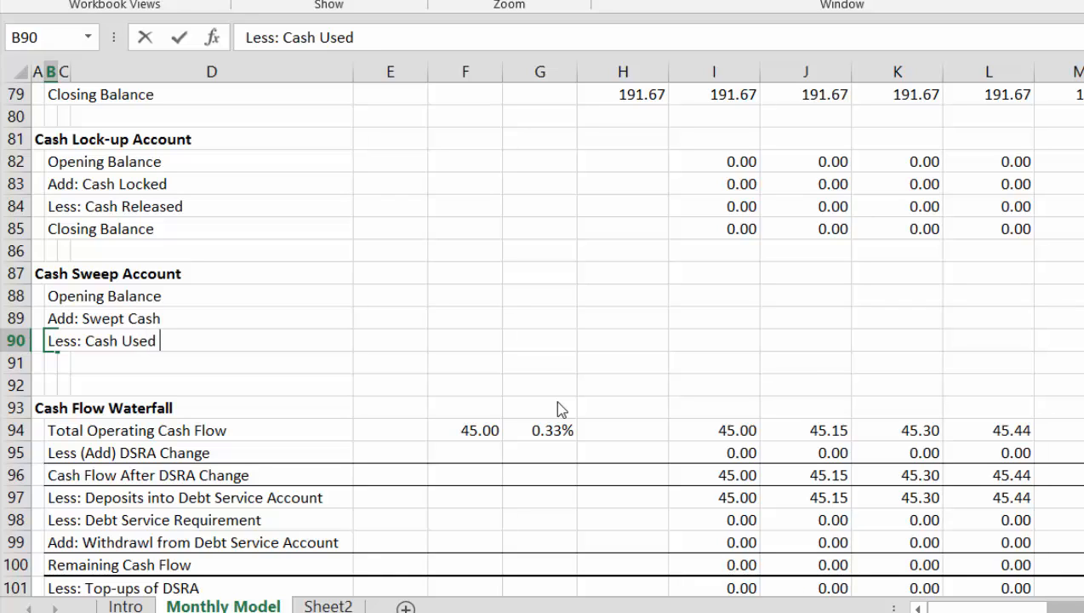
type("for Earn")
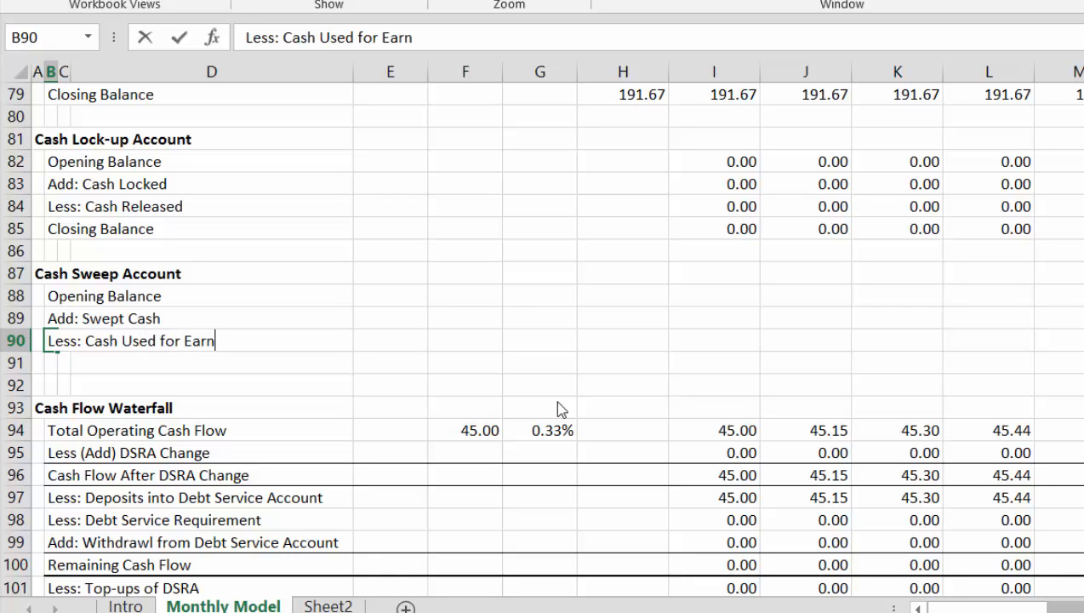
key("BackSpace")
type("ly Rep")
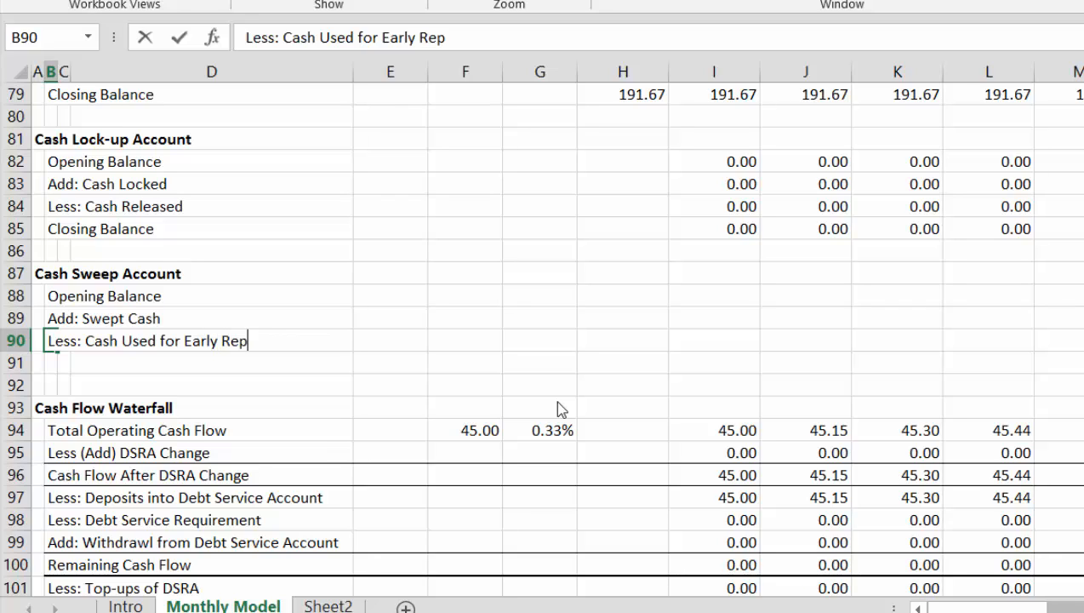
type("ayment")
key("Return")
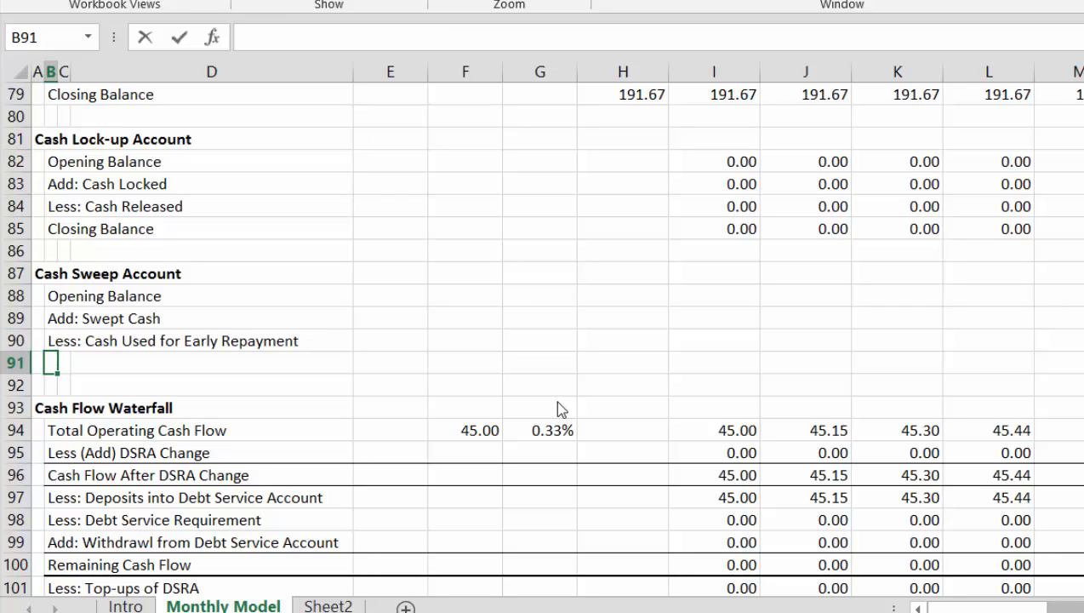
type("Closing Balanc")
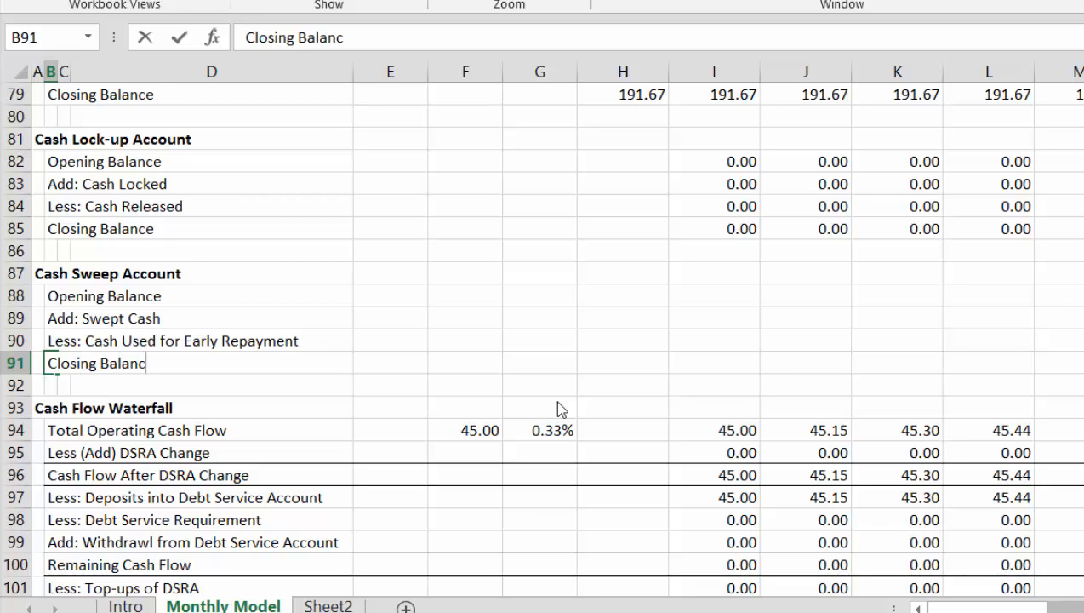
key("Return")
Step: Look down column I from the Add: Swept Cash row 89 through the Cash Flow Waterfall rows
key("Up")
key("Up")
key("Up")
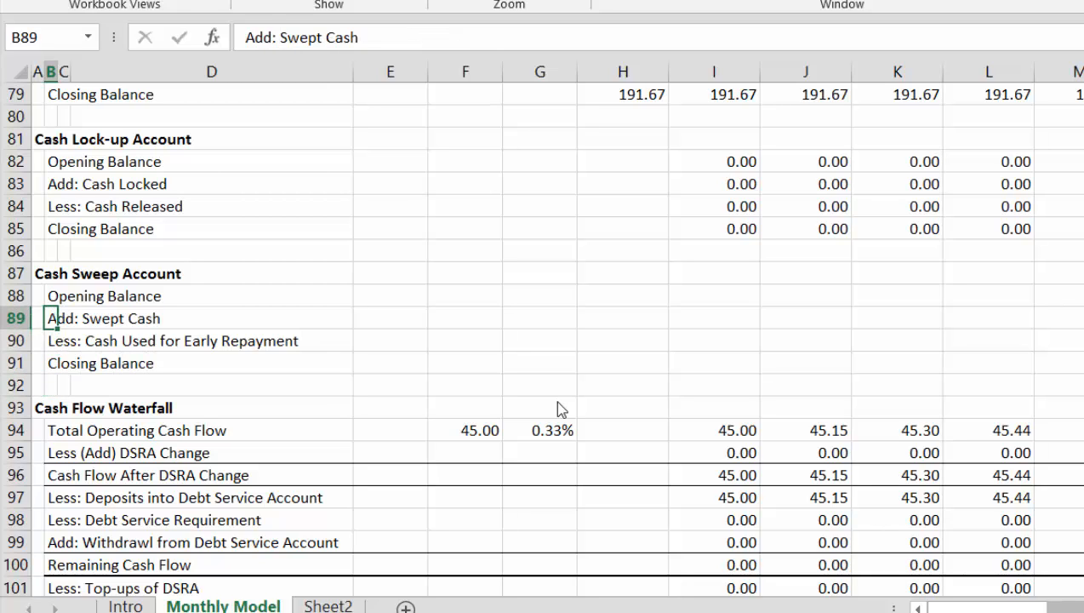
key("Up")
key("Right")
key("Right")
key("Down")
key("Right")
key("Right")
key("Right")
key("Right")
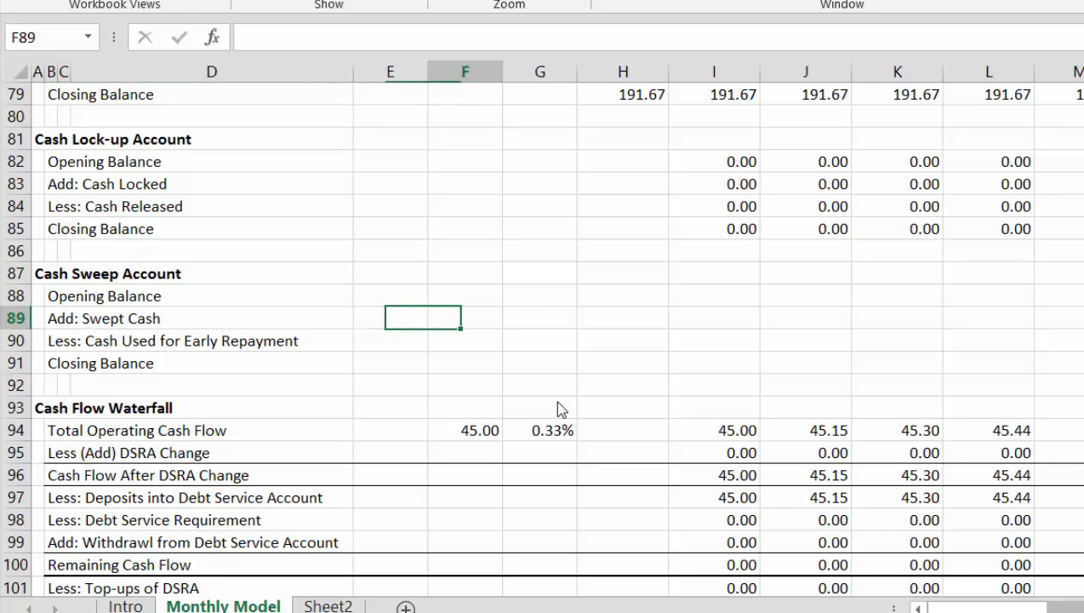
key("Right")
key("Down")
key("Down")
key("Down")
key("Down")
key("Down")
key("Down")
key("Down")
key("Down")
key("Down")
key("Down")
key("Down")
key("Down")
key("Down")
key("Down")
key("Down")
key("Down")
key("Down")
key("Down")
key("Down")
key("Down")
key("Down")
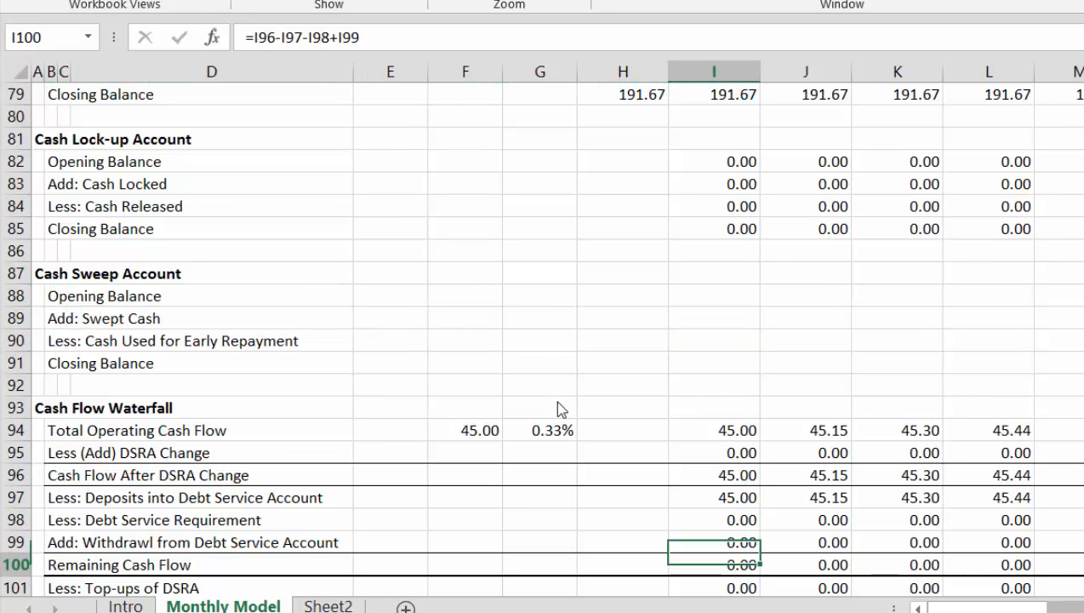
key("Down")
Step: Review the waterfall formulas in column I back up to the Add: Swept Cash cell I89
key("Up")
key("Up")
key("Up")
key("Up")
key("Up")
key("Up")
key("Up")
key("Up")
key("Up")
key("Up")
key("Up")
key("Up")
key("Up")
key("Up")
key("Up")
key("Up")
key("Up")
key("Up")
key("Up")
key("Up")
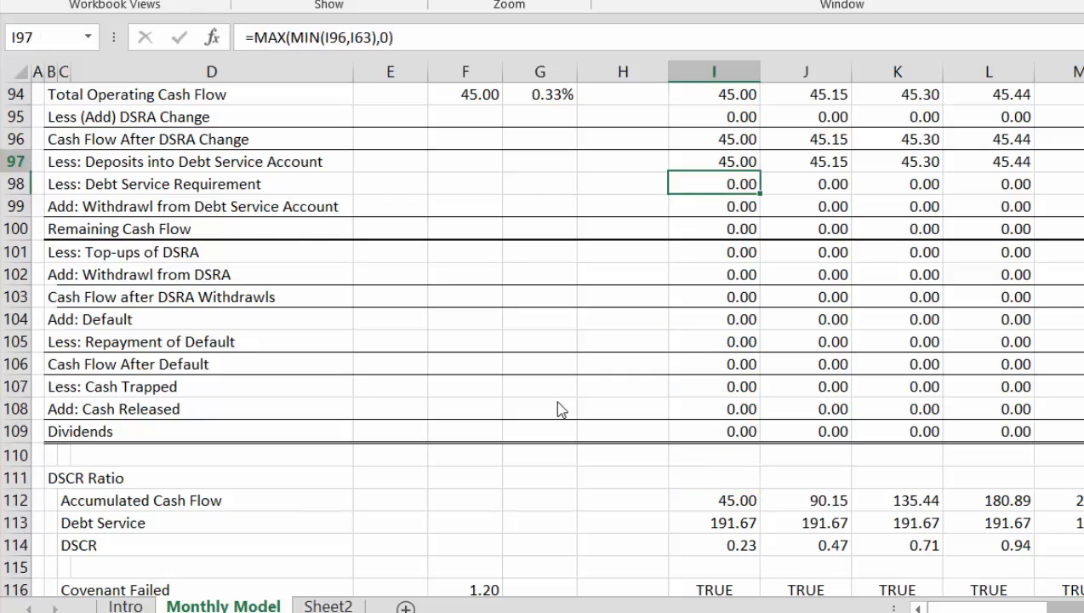
key("Up")
key("Down")
key("Down")
key("Down")
key("Down")
key("Down")
key("Down")
key("Down")
key("Down")
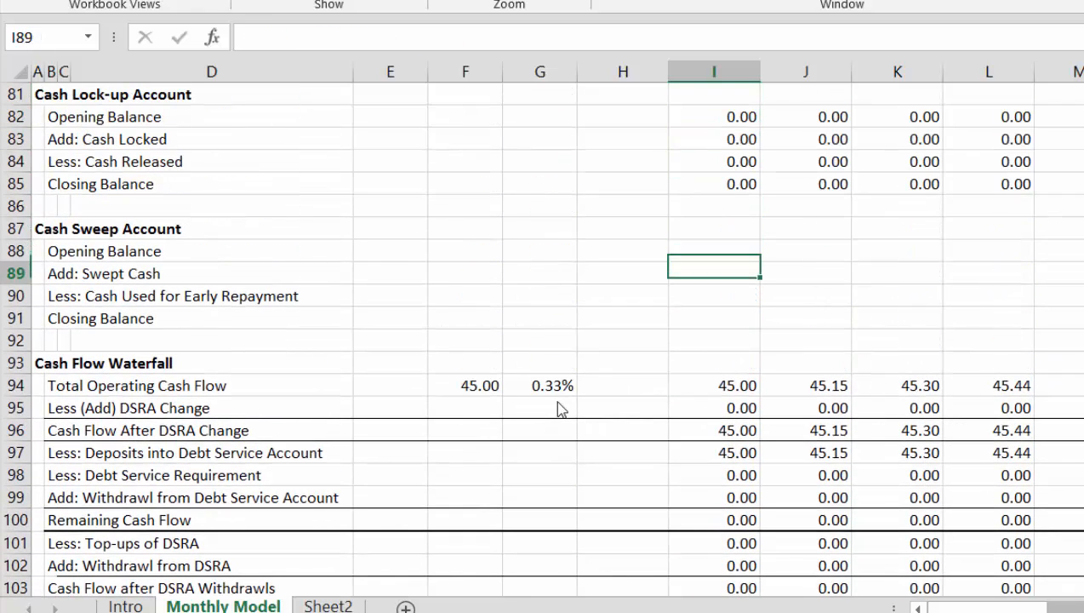
Step: Follow column I from the Cash Sweep Account down to the Cash Flow After Default formula in I106
key("Down")
key("Down")
key("Down")
key("Down")
key("Down")
key("Down")
key("Down")
key("Down")
key("Down")
key("Down")
key("Down")
key("Down")
key("Down")
key("Down")
key("Down")
key("Down")
key("Down")
key("Down")
key("Down")
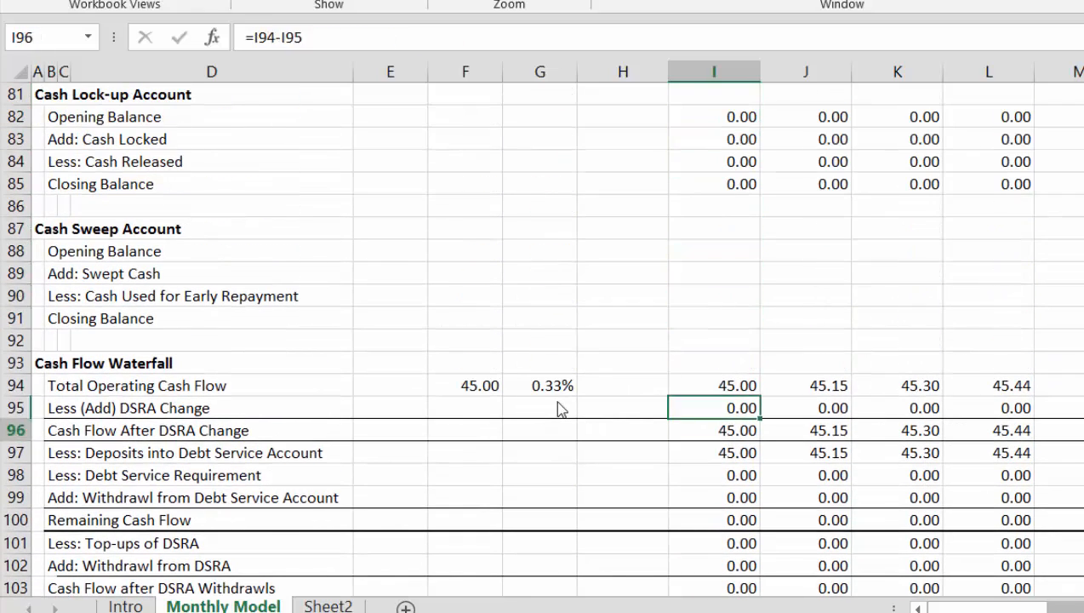
key("Up")
key("Up")
key("Up")
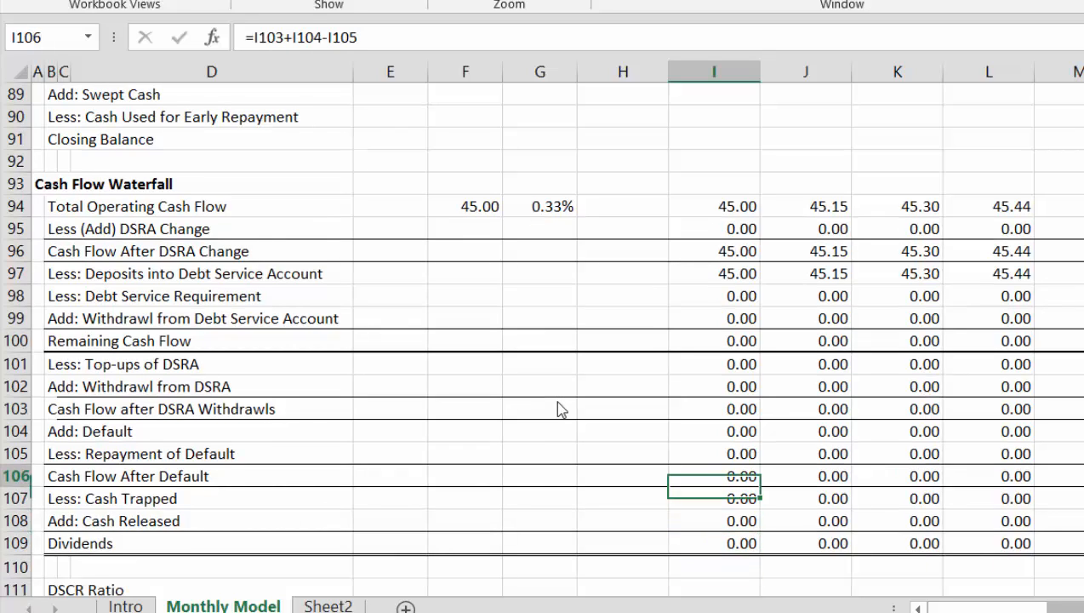
Step: Compare the Less: Cash Trapped formulas in row 107 across columns I to N
key("Down")
key("Right")
key("Right")
key("Right")
key("Right")
key("Right")
key("Right")
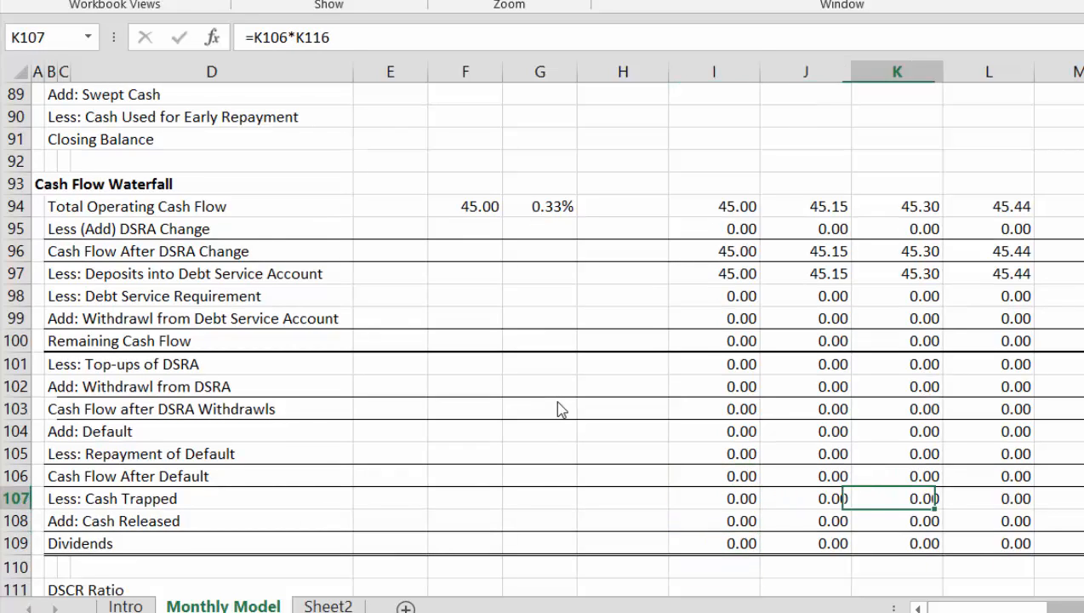
key("Left")
key("Left")
key("Left")
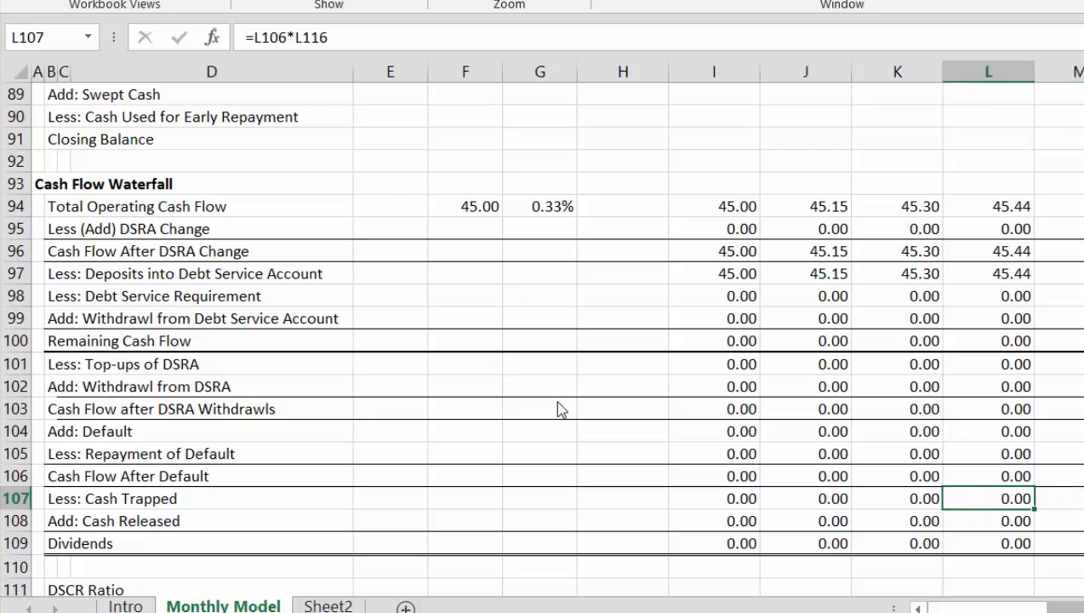
key("Right")
key("Right")
key("Right")
key("Left")
key("Left")
key("Right")
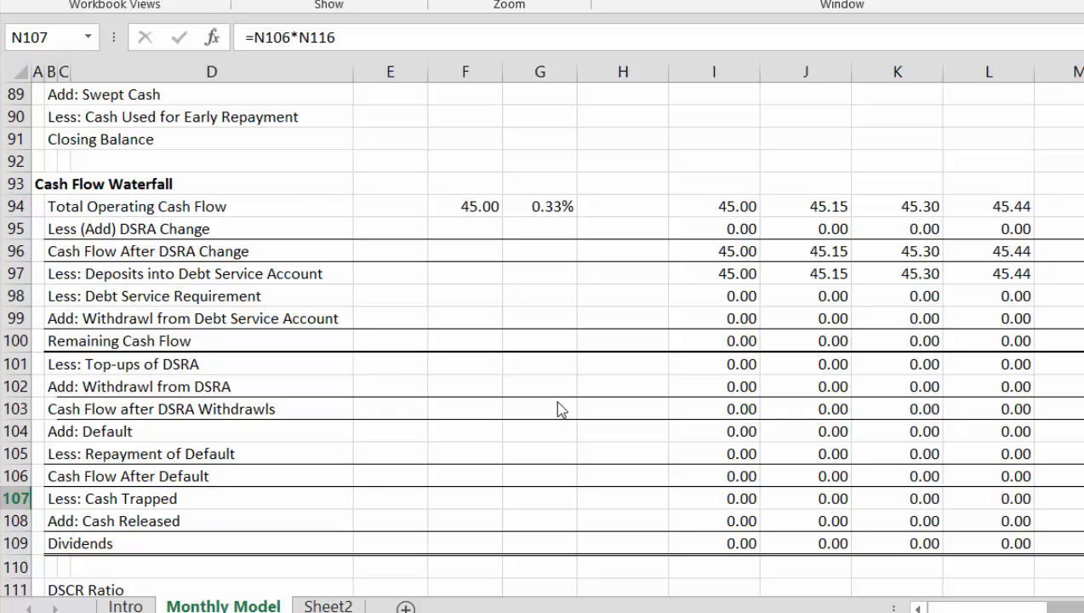
Step: Look up column N from the Less: Cash Trapped row through the accounts and Debt Schedule to the Counter in row 32
key("Up")
key("Up")
key("Up")
key("Up")
key("Up")
key("Up")
key("Up")
key("Up")
key("Up")
key("Up")
key("Up")
key("Up")
key("Up")
key("Up")
key("Up")
key("Up")
key("Up")
key("Up")
key("Up")
key("Up")
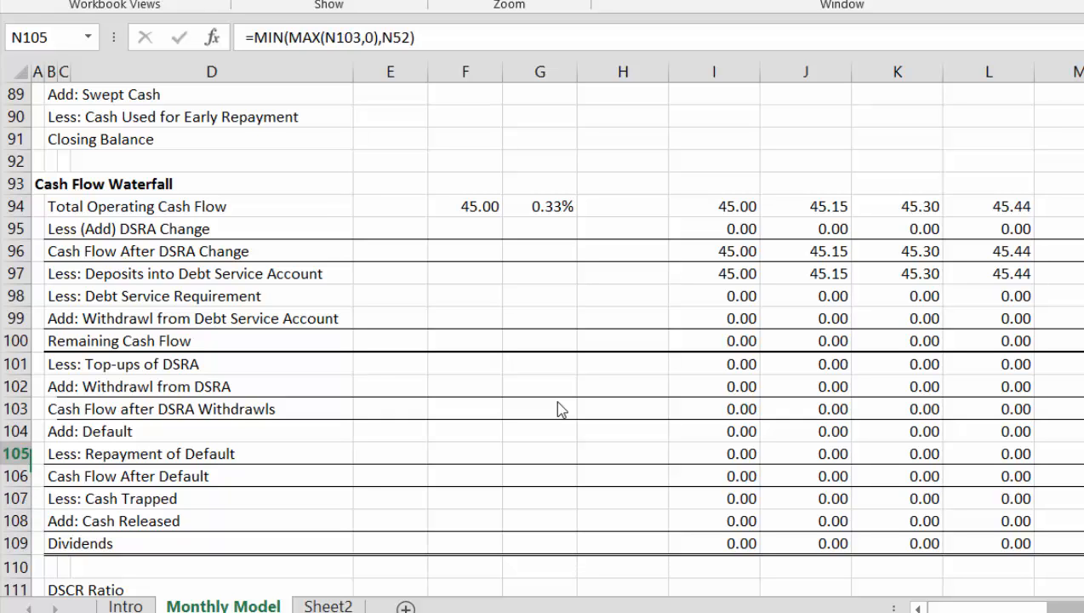
key("Up")
key("Up")
key("Up")
key("Up")
key("Up")
key("Up")
key("Up")
key("Up")
key("Up")
key("Up")
key("Up")
key("Up")
key("Up")
key("Up")
key("Up")
key("Up")
key("Up")
key("Up")
key("Up")
key("Up")
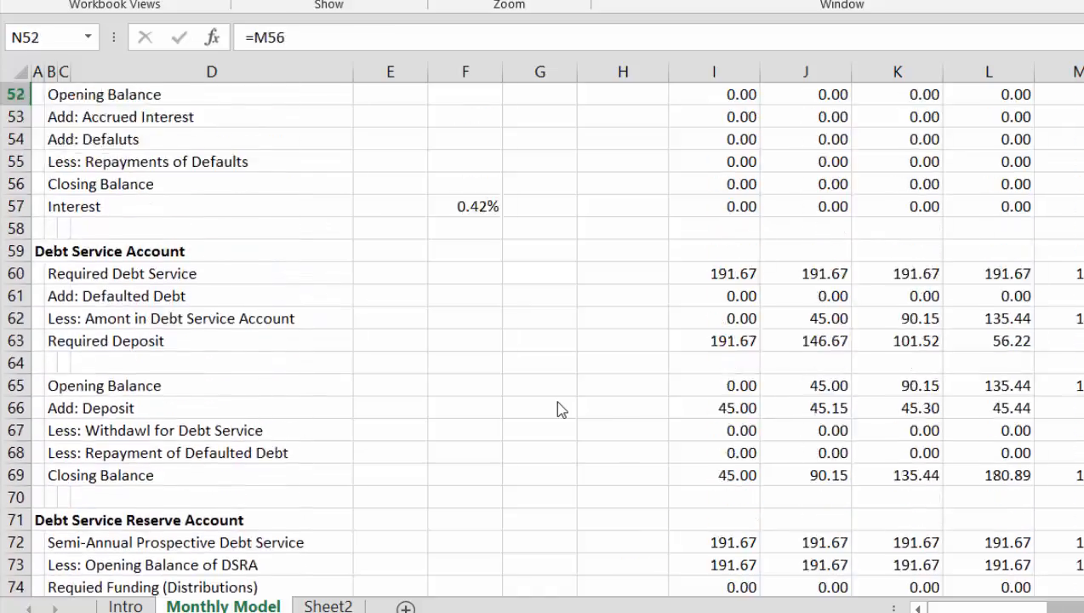
key("Up")
key("Up")
key("Up")
key("Up")
key("Up")
key("Up")
key("Up")
key("Up")
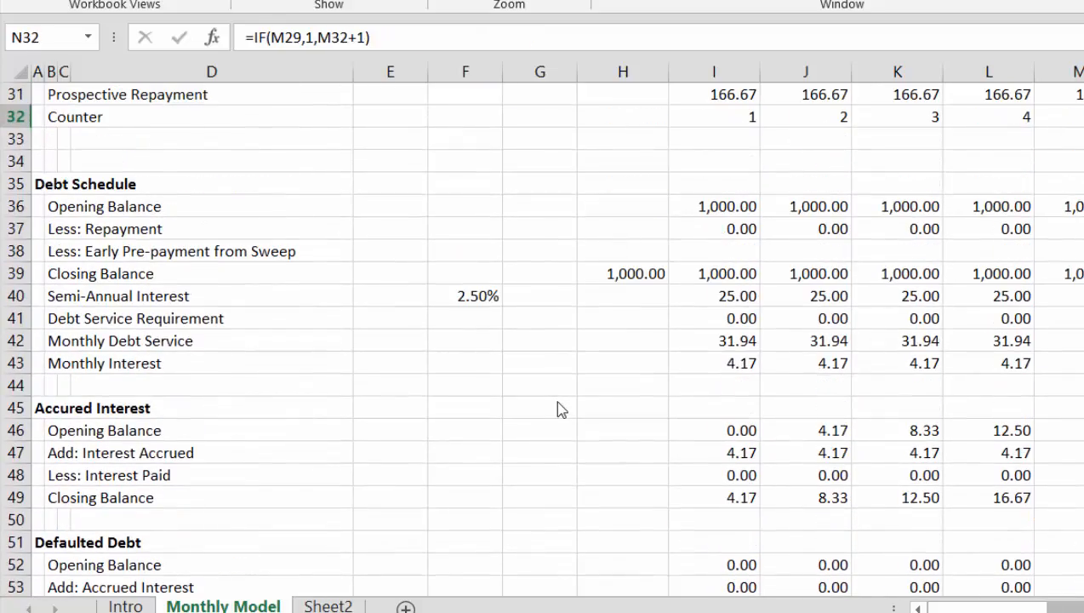
Step: Review column N back down from the Debt Schedule through the debt service and reserve accounts to the Cash Sweep Account
key("Down")
key("Down")
key("Down")
key("Down")
key("Down")
key("Down")
key("Down")
key("Down")
key("Down")
key("Down")
key("Down")
key("Down")
key("Down")
key("Down")
key("Down")
key("Down")
key("Down")
key("Down")
key("Down")
key("Down")
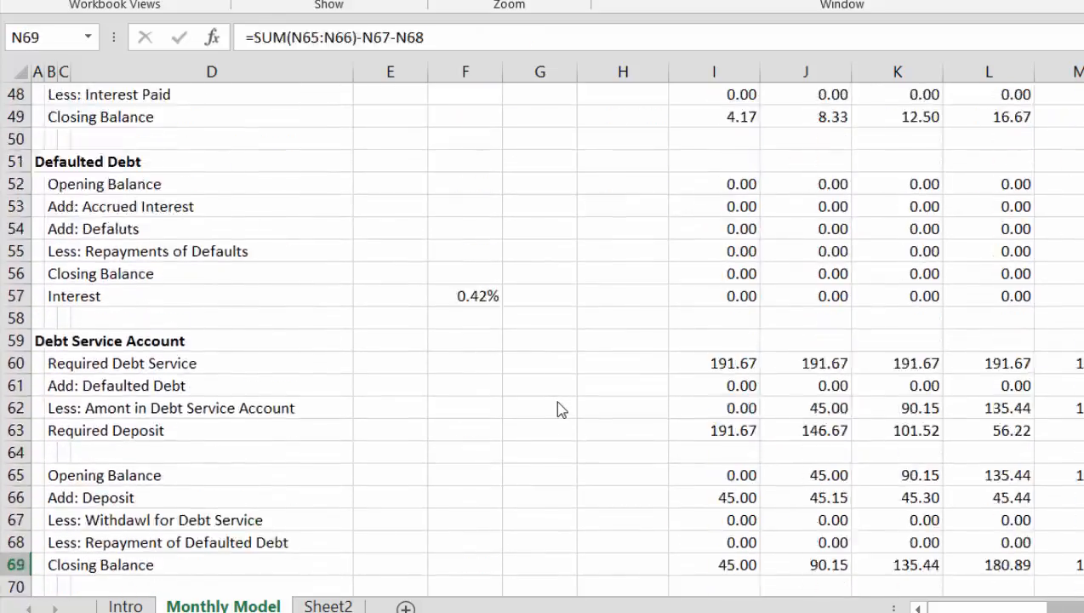
key("Down")
key("Down")
key("Down")
key("Down")
key("Down")
key("Down")
key("Down")
key("Down")
key("Down")
key("Down")
key("Down")
key("Down")
key("Down")
key("Down")
key("Up")
key("Up")
key("Up")
key("Up")
key("Up")
key("Up")
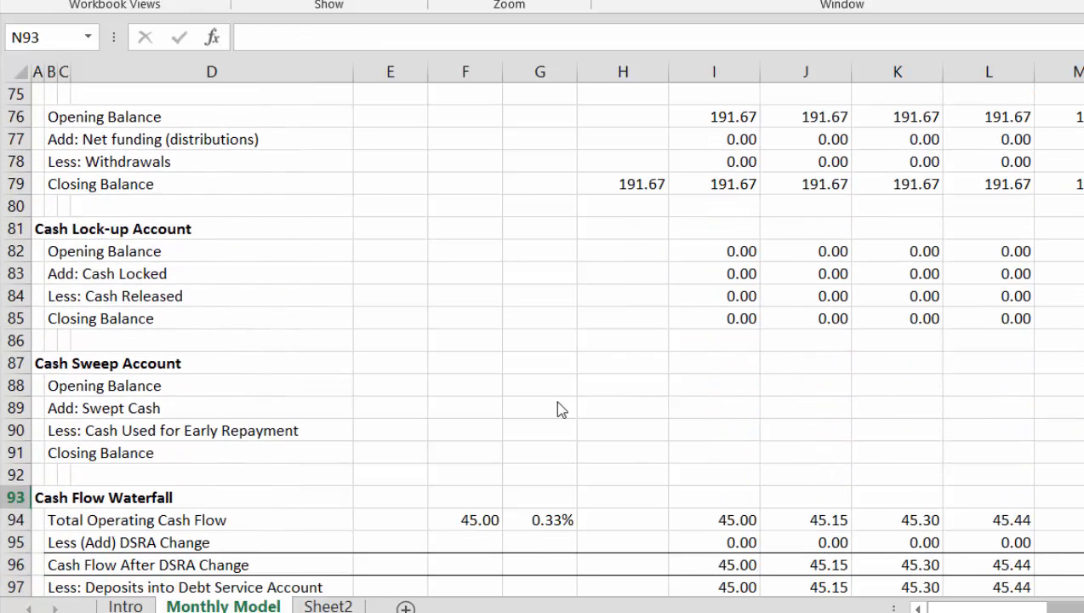
key("Up")
Step: Insert three blank rows above the Less: Cash Trapped line, starting at row 107 of the Cash Flow Waterfall
key("Left")
key("Left")
key("Left")
key("Left")
key("Left")
key("Left")
key("Left")
key("Left")
key("Left")
key("Left")
key("Left")
key("Left")
key("Left")
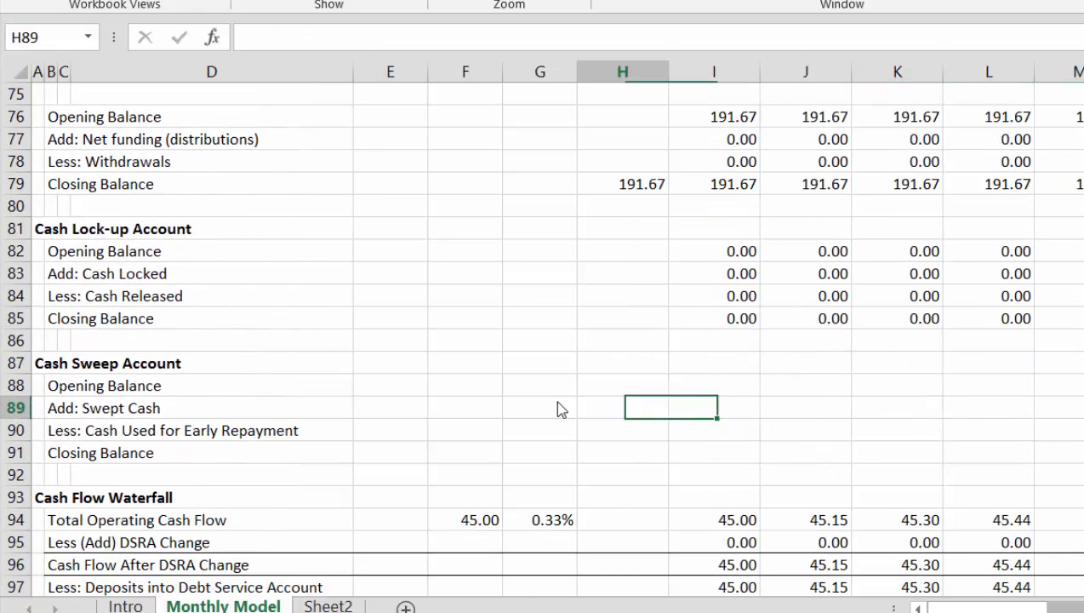
key("Down")
key("Down")
key("Down")
key("Down")
key("Down")
key("Down")
key("Down")
key("Down")
key("Down")
key("Down")
key("Down")
key("Down")
key("Down")
key("Down")
key("Down")
key("Down")
key("Down")
key("Down")
key("Down")
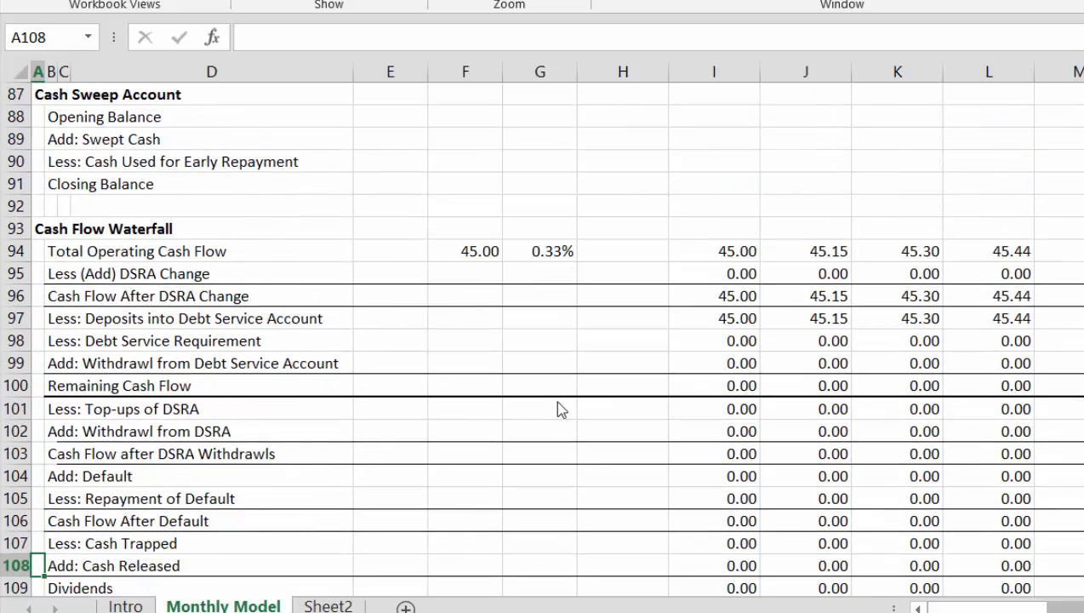
key("Up")
key("Down")
key("Down")
key("Down")
key("Down")
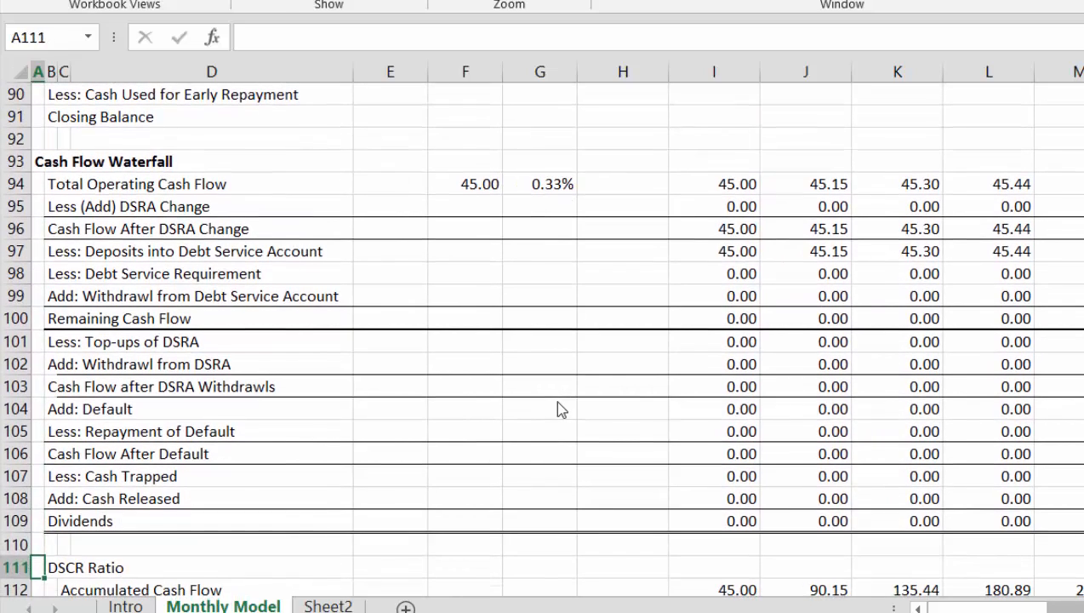
key("Up")
key("Up")
key("Up")
key("Up")
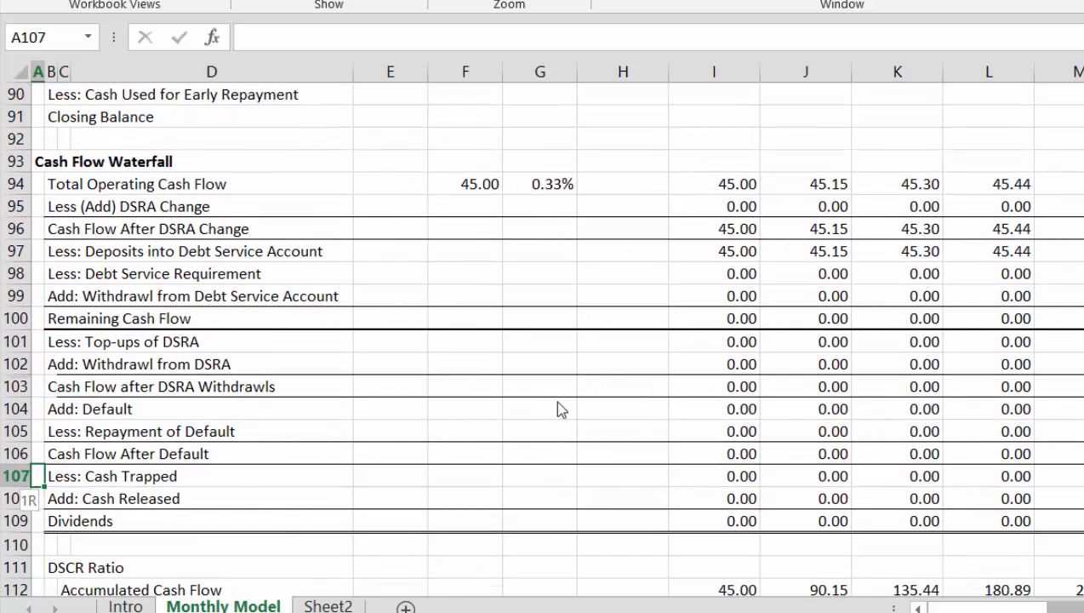
key("shift+space")
key("ctrl+shift+plus")
key("ctrl+shift+plus")
key("ctrl+shift+plus")
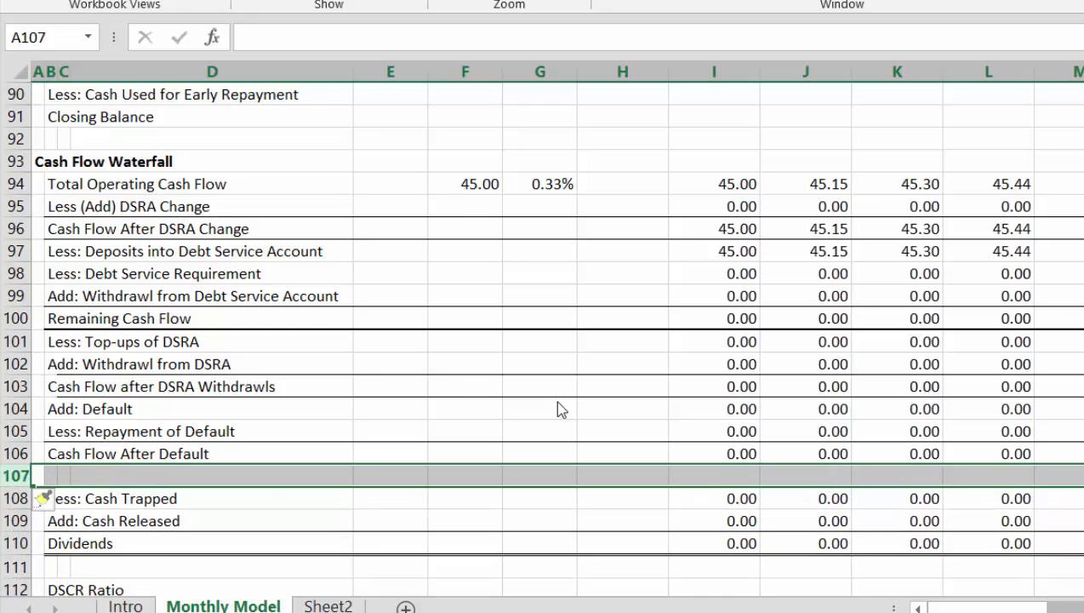
Step: Label the first inserted waterfall row in B107 as "Less: Deposits into Cash Sweep"
key("Right")
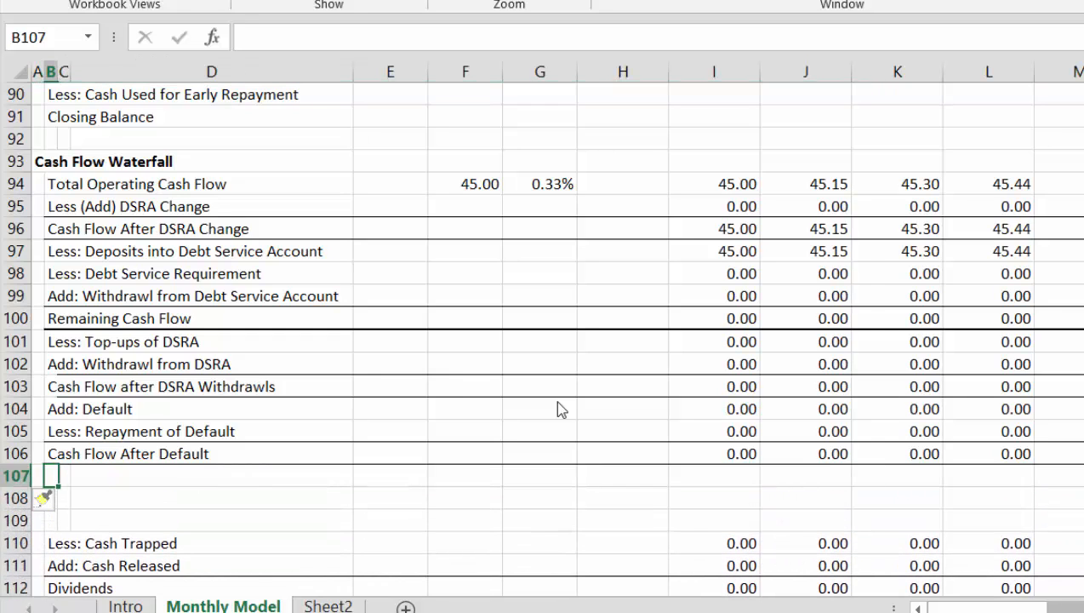
type("Less")
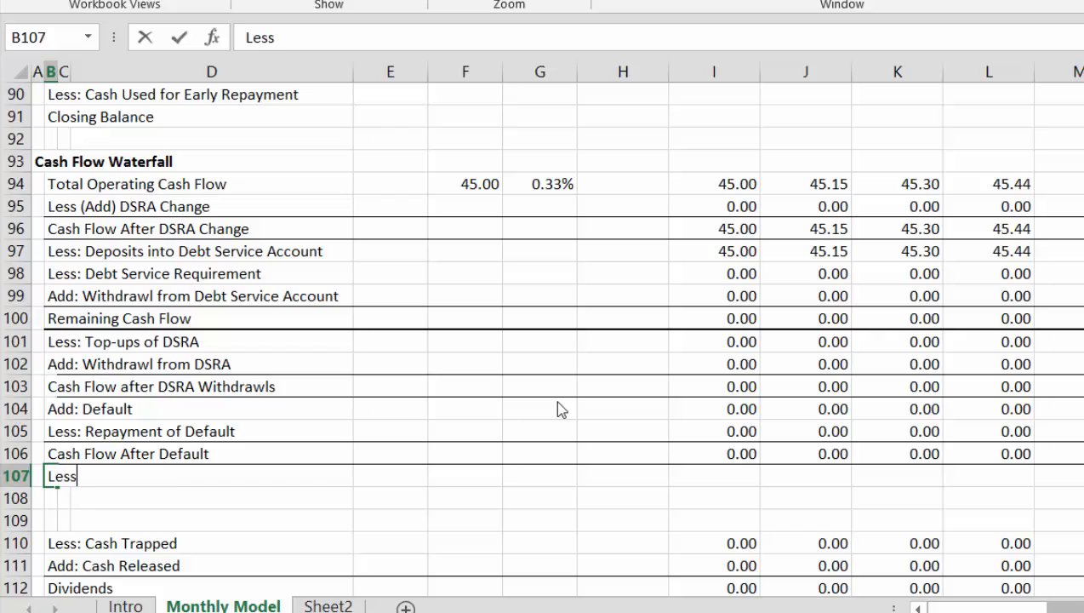
type(": Deposit")
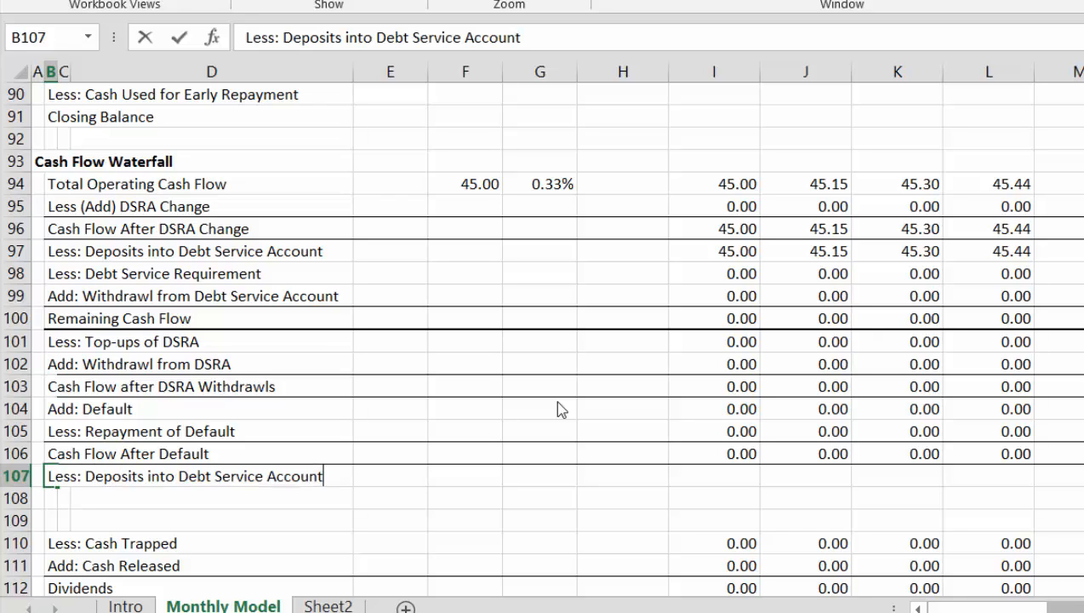
type("s int ")
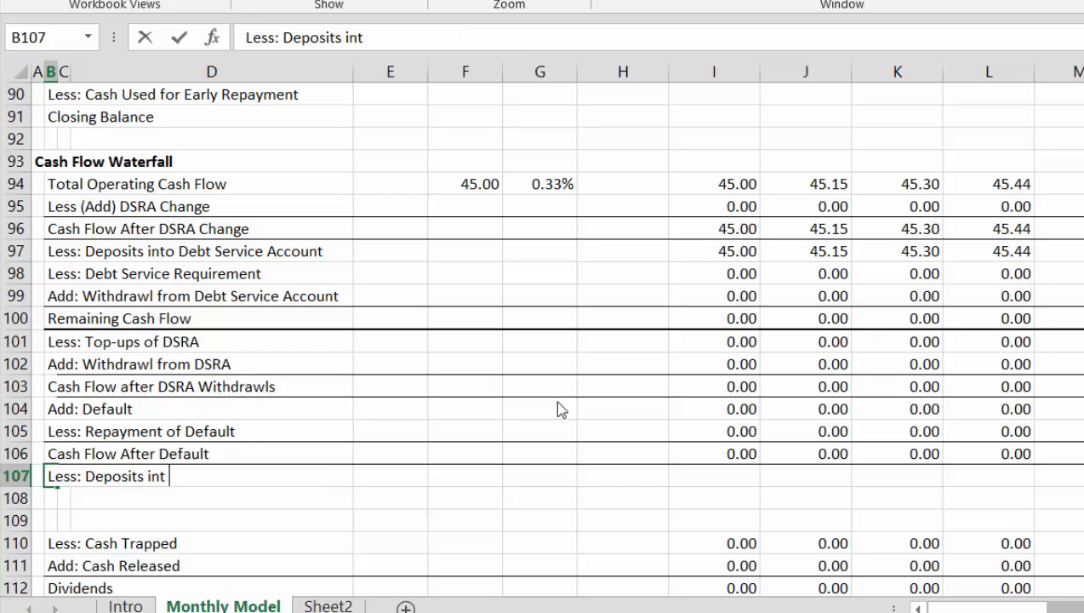
type("o")
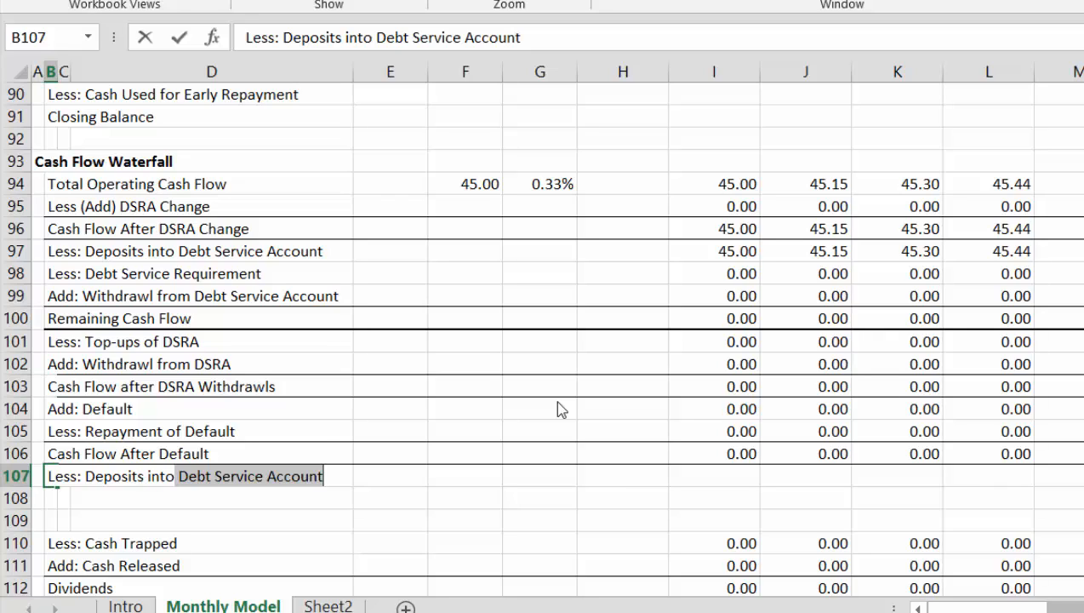
type("cash Sweep")
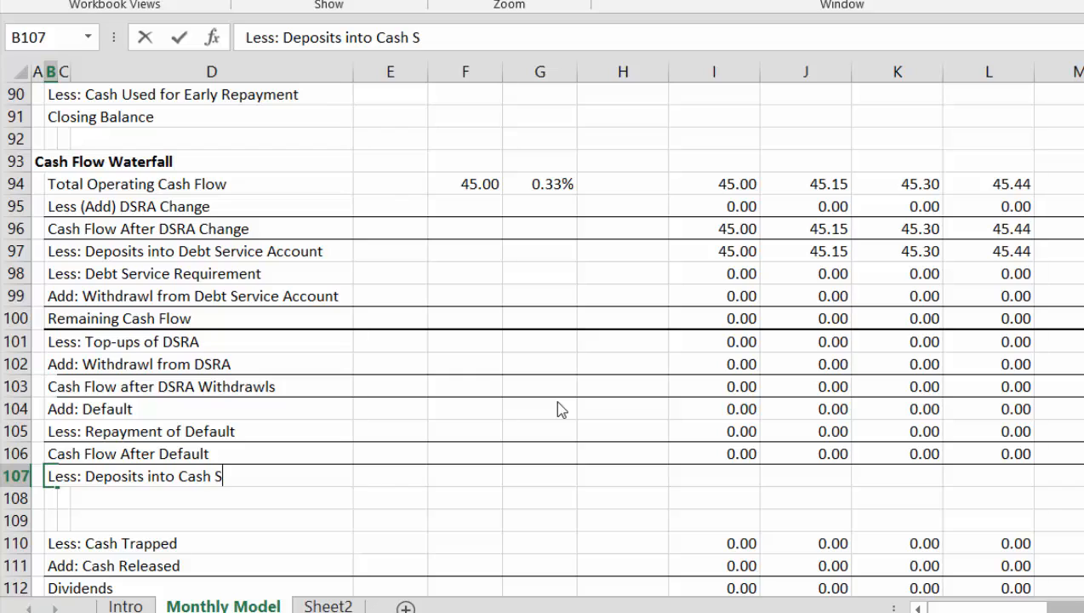
key("Return")
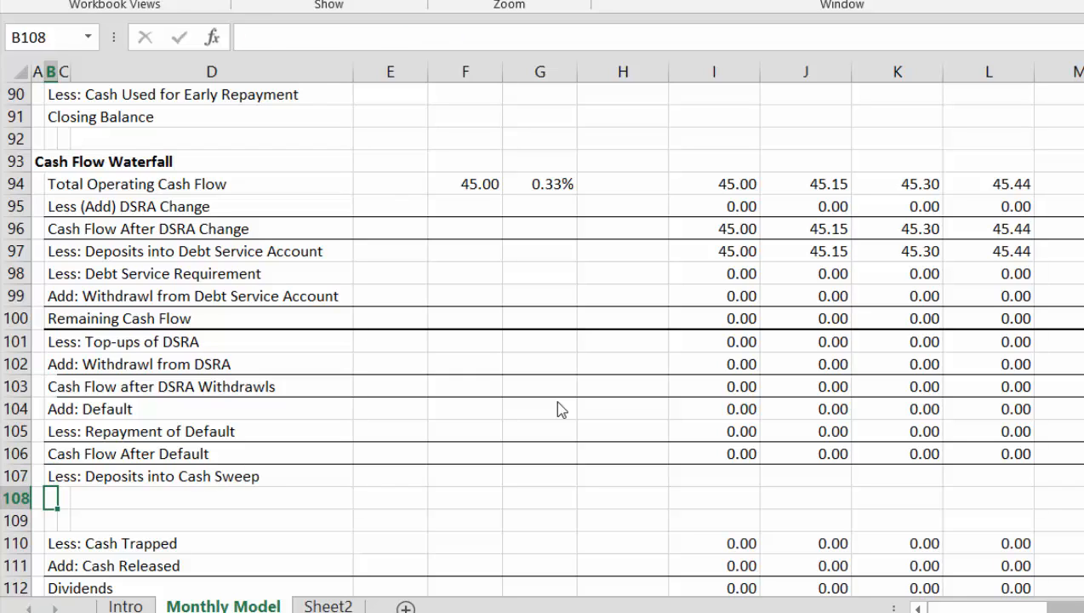
key("Up")
key("Right")
key("Right")
key("Right")
key("Right")
key("Right")
key("Right")
key("Right")
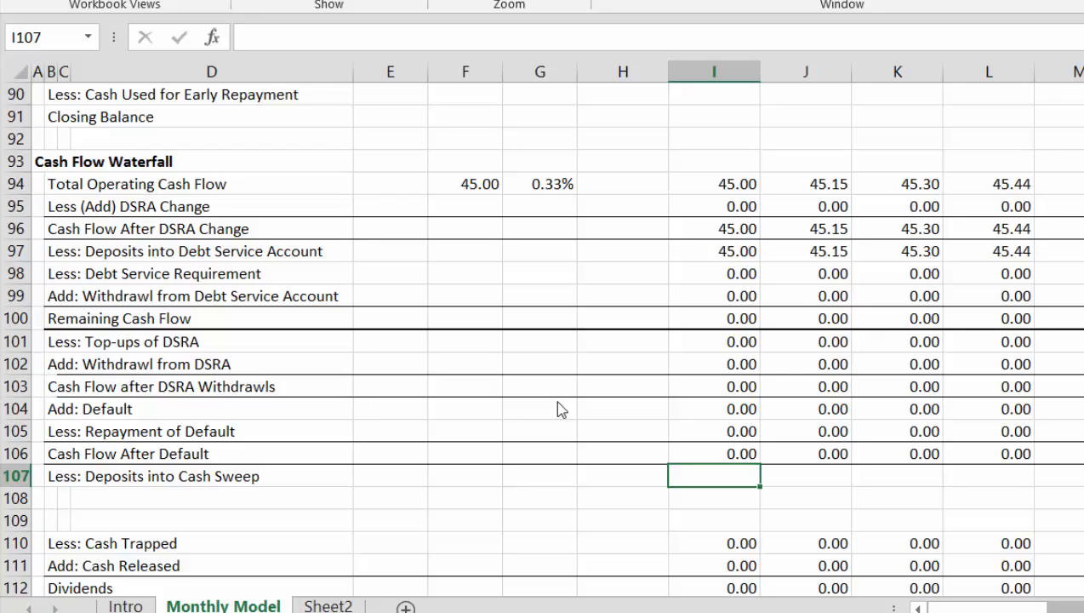
type("=")
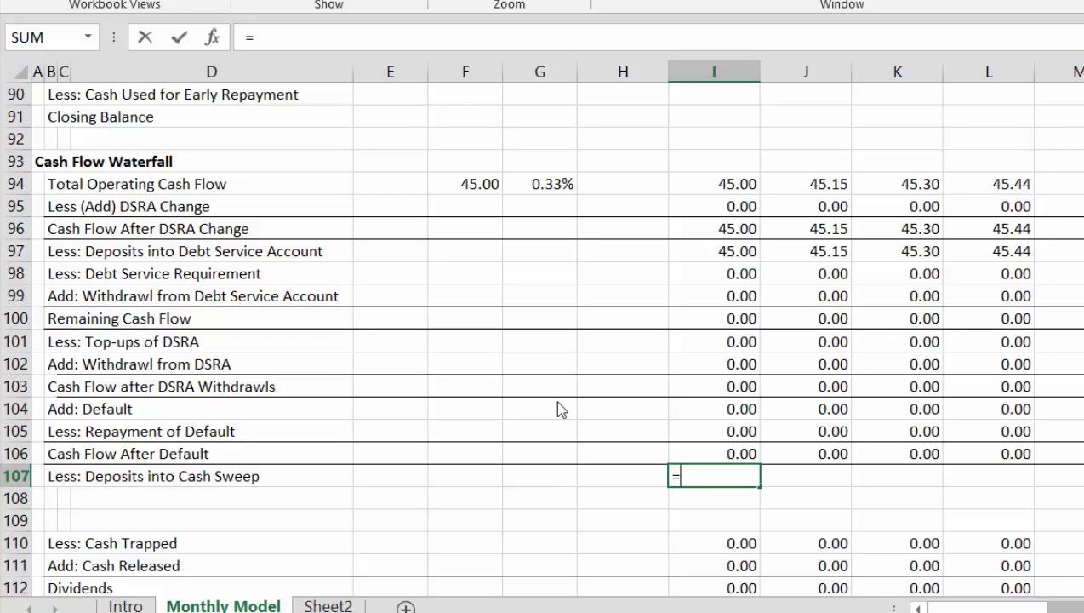
key("Escape")
Step: Link cell F107 on the Less: Deposits into Cash Sweep row to the Cash Sweep Percent input in E18
key("Left")
key("Left")
key("Left")
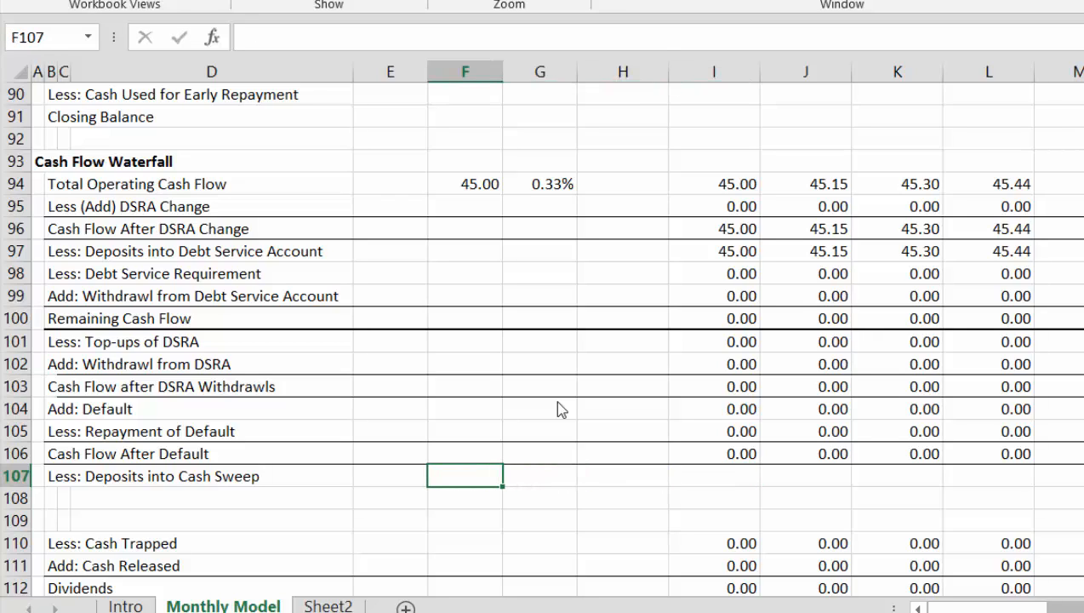
type("=")
key("Up")
key("Up")
key("Up")
key("Up")
key("Up")
key("Up")
key("Up")
key("Up")
key("Up")
key("Up")
key("Up")
key("Up")
key("Up")
key("Up")
key("Up")
key("Up")
key("Up")
key("Up")
key("Up")
key("Up")
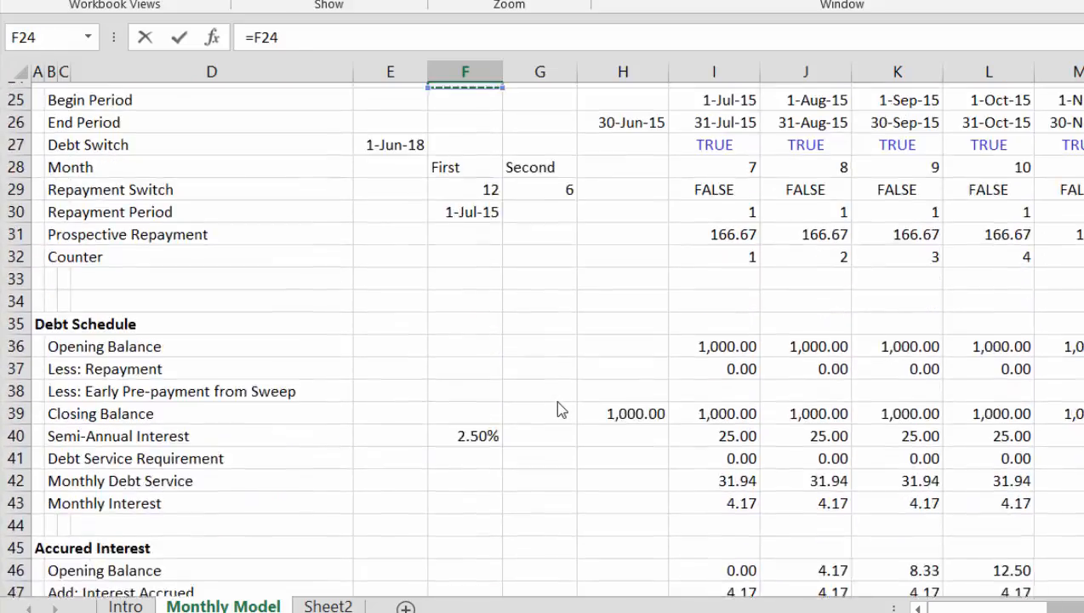
key("Down")
key("Down")
key("Down")
key("Down")
key("Down")
key("Down")
key("Down")
key("Down")
key("Down")
key("Down")
key("Down")
key("Down")
key("Down")
key("Down")
key("Down")
key("Down")
key("Down")
key("Down")
key("Down")
key("Down")
key("Up")
key("Up")
key("Up")
key("Up")
key("Up")
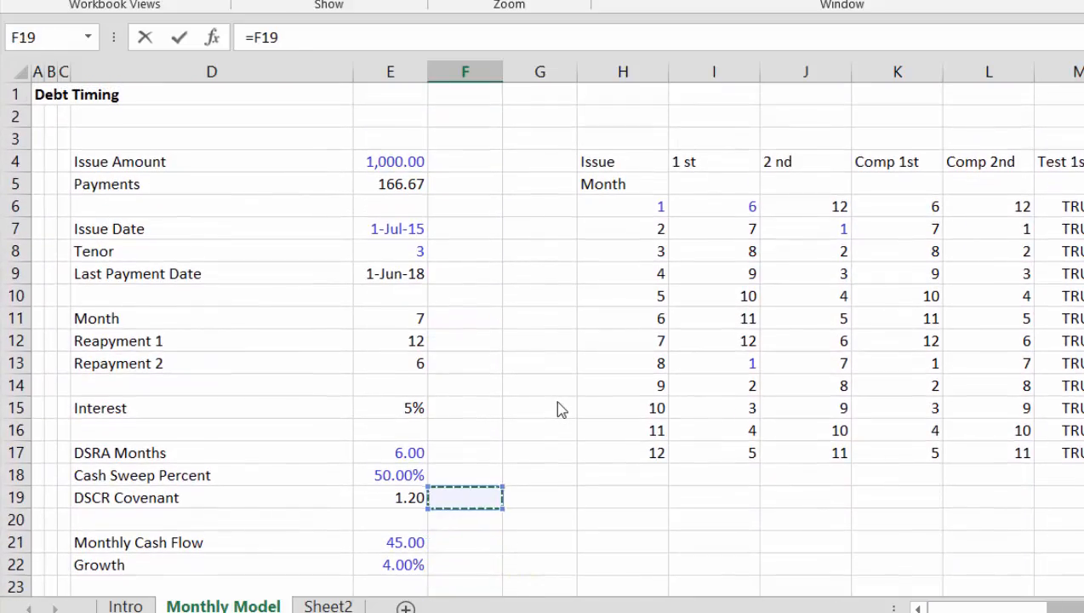
key("Left")
key("Return")
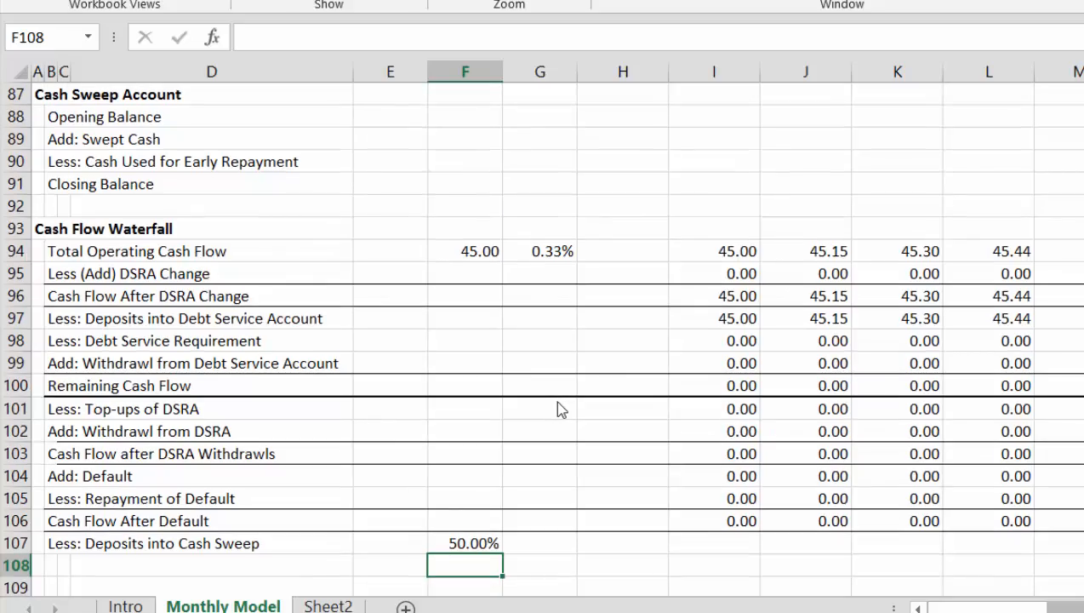
Step: Freeze the panes at H28 so the Time Line rows through Debt Switch and the columns through G stay fixed
key("Up")
key("Up")
key("Up")
key("Up")
key("Up")
key("Up")
key("Up")
key("Up")
key("Up")
key("Up")
key("Up")
key("Up")
key("Up")
key("Up")
key("Up")
key("Up")
key("Up")
key("Up")
key("Up")
key("Up")
key("Up")
key("Up")
key("Up")
key("Up")
key("Up")
key("Up")
key("Up")
key("Up")
key("Up")
key("Up")
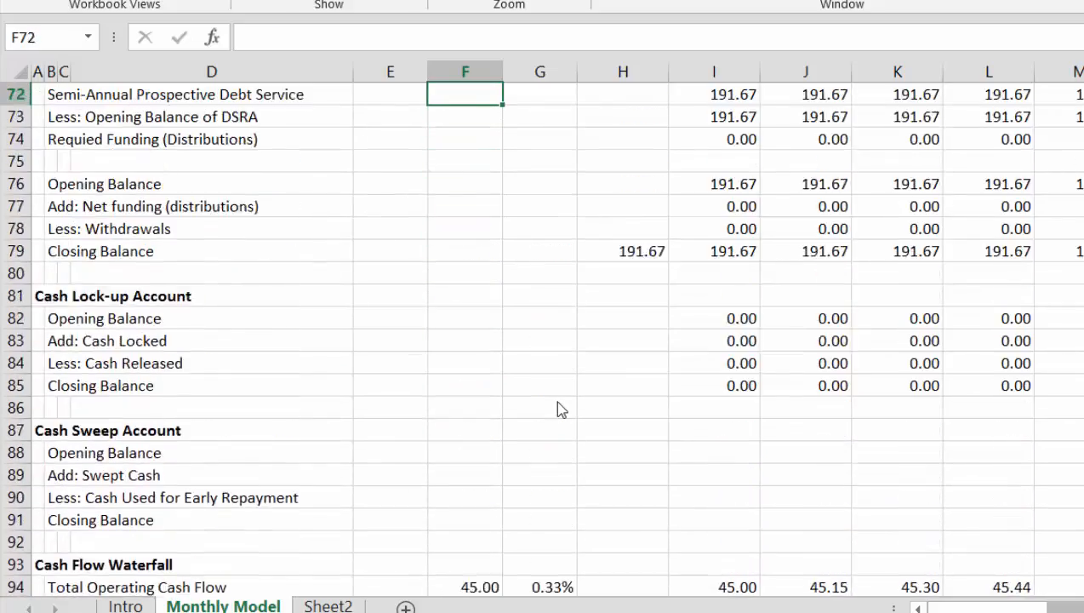
key("Up")
key("Up")
key("Up")
key("Up")
key("Up")
key("Up")
key("Up")
key("Up")
key("Up")
key("Up")
key("Up")
key("Up")
key("Up")
key("Up")
key("Up")
key("Up")
key("Up")
key("Up")
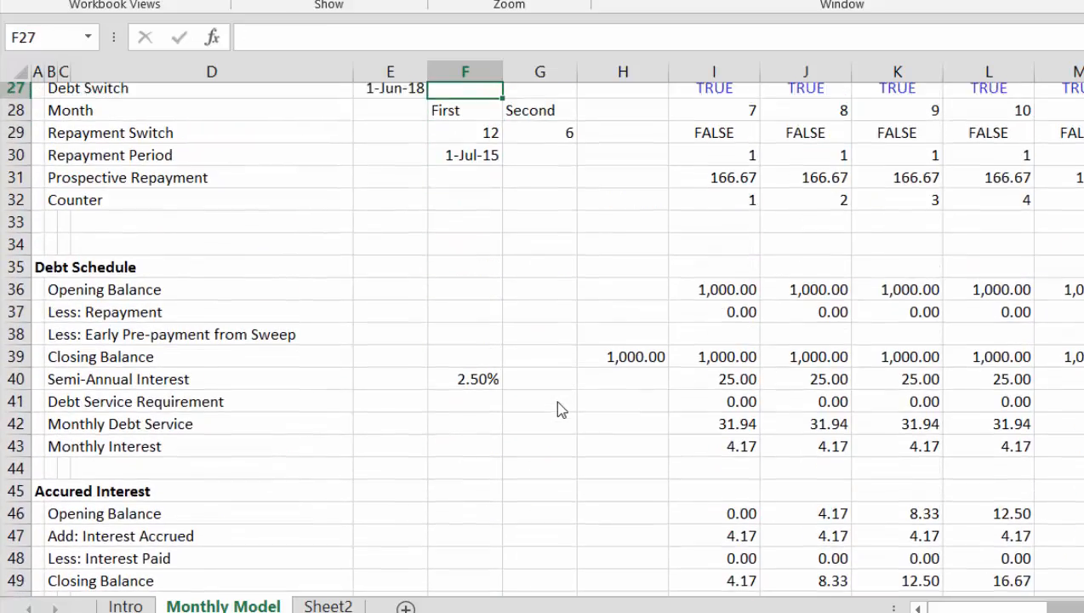
key("Up")
key("Up")
key("Up")
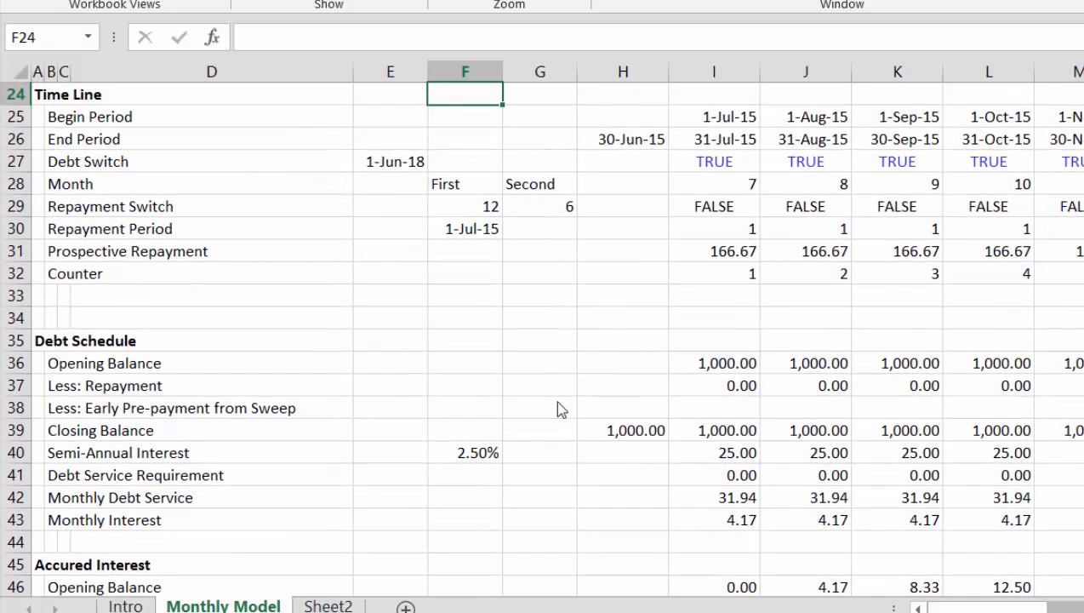
key("Down")
key("Down")
key("Down")
key("Down")
key("Right")
key("Right")
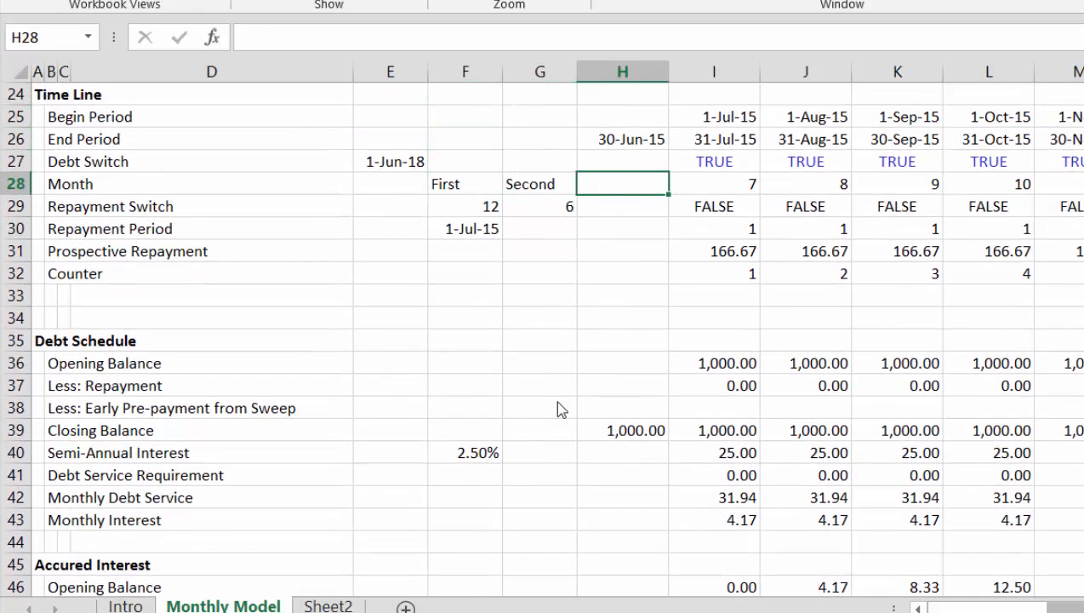
key("alt+w")
key("f")
key("f")
Step: Enter =MAX(I106,0) in I107 on the Less: Deposits into Cash Sweep row for the 1-Jul-15 period
key("Down")
key("Down")
key("Down")
key("Down")
key("Down")
key("Down")
key("Down")
key("Down")
key("Down")
key("Down")
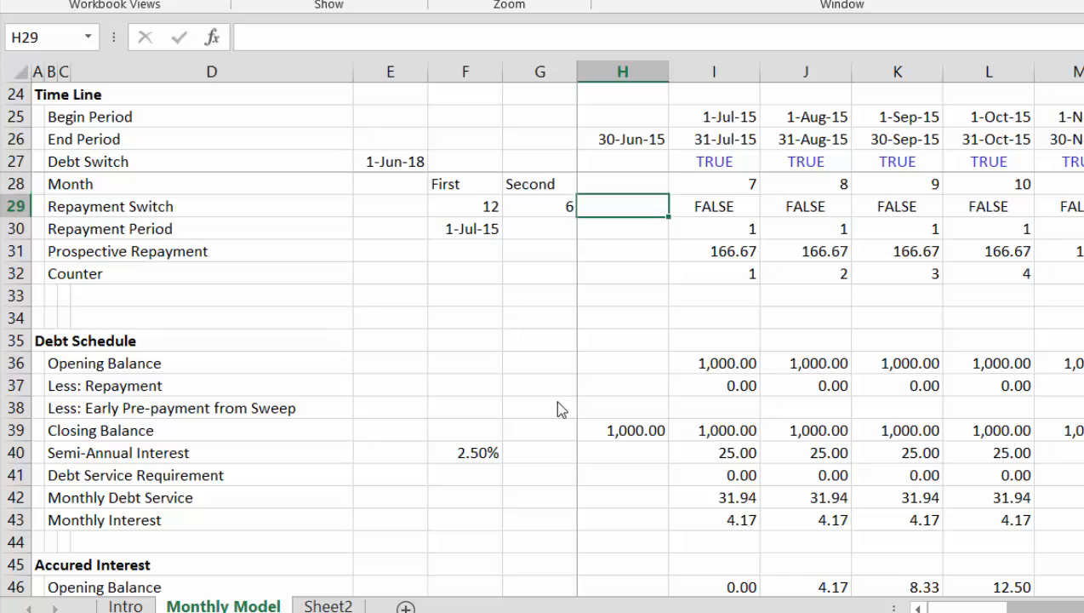
key("Down")
key("Down")
key("Down")
key("Down")
key("Down")
key("Down")
key("Down")
key("Down")
key("Down")
key("Down")
key("Down")
key("Down")
key("Down")
key("Down")
key("Down")
key("Down")
key("Down")
key("Down")
key("Down")
key("Down")
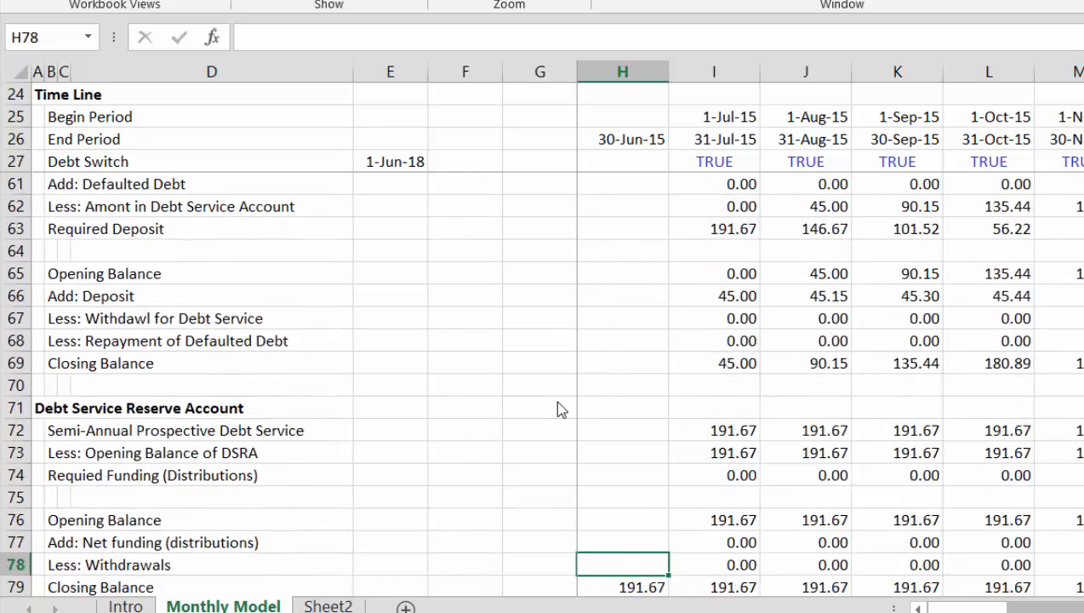
key("Down")
key("Down")
key("Down")
key("Down")
key("Down")
key("Down")
key("Down")
key("Down")
key("Down")
key("Up")
key("Up")
key("Up")
key("Up")
key("Up")
key("Up")
key("Up")
key("Up")
key("Up")
key("Up")
key("Up")
key("Up")
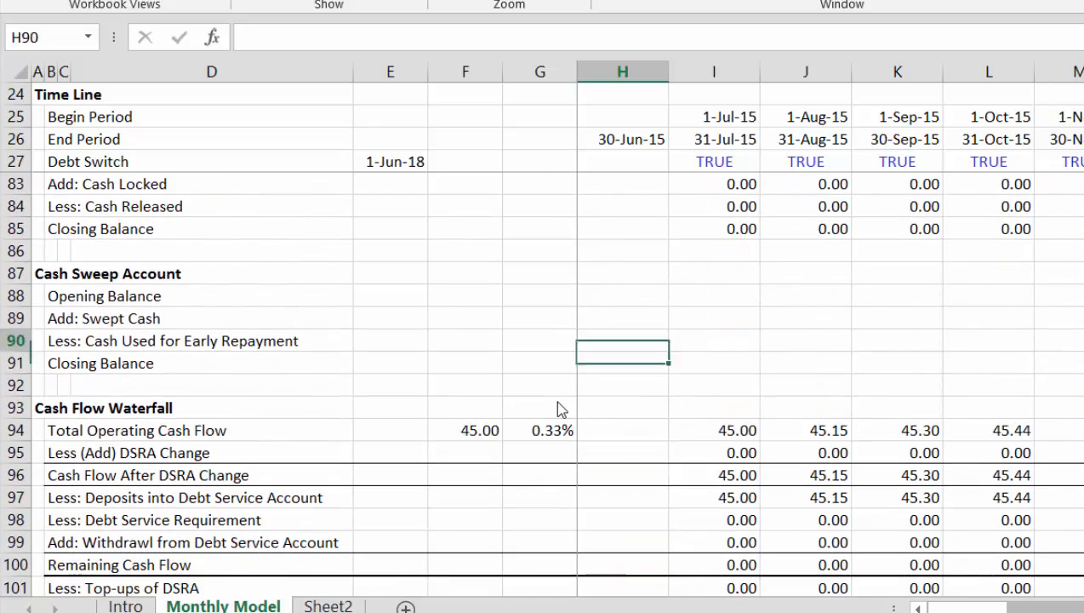
key("Down")
key("Down")
key("Down")
key("Down")
key("Down")
key("Down")
key("Down")
key("Down")
key("Down")
key("Down")
key("Down")
key("Down")
key("Down")
key("Down")
key("Down")
key("Down")
key("Down")
key("Down")
key("Down")
key("Down")
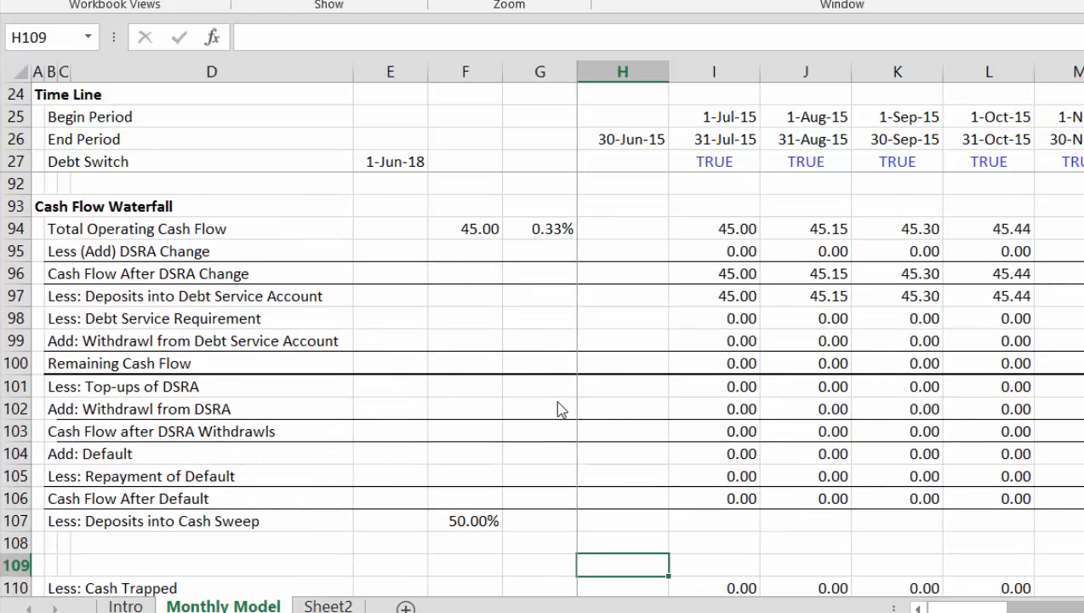
key("Up")
key("Up")
key("Right")
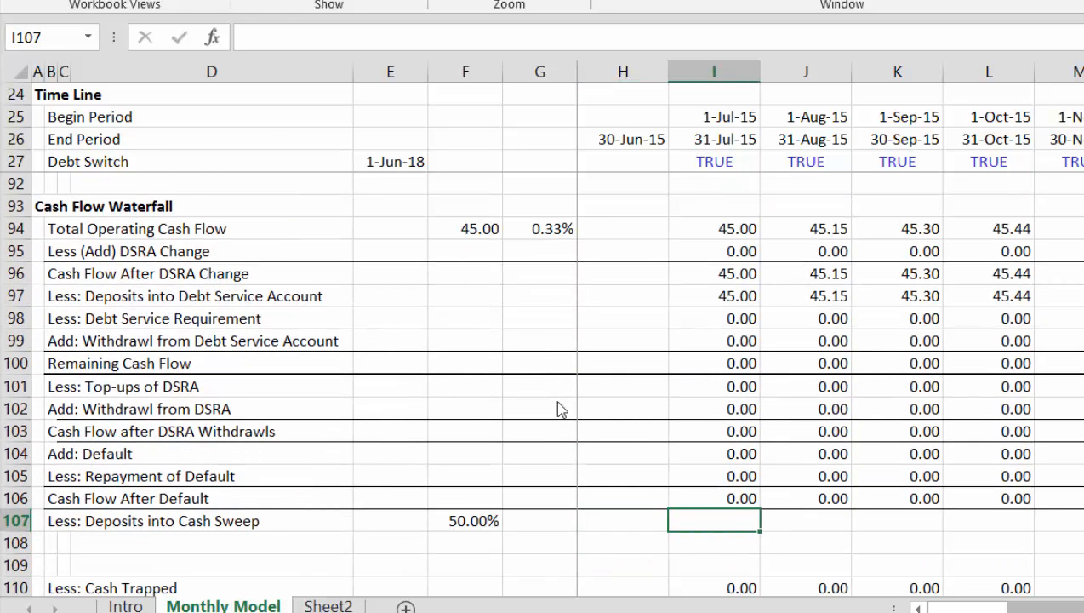
type("=")
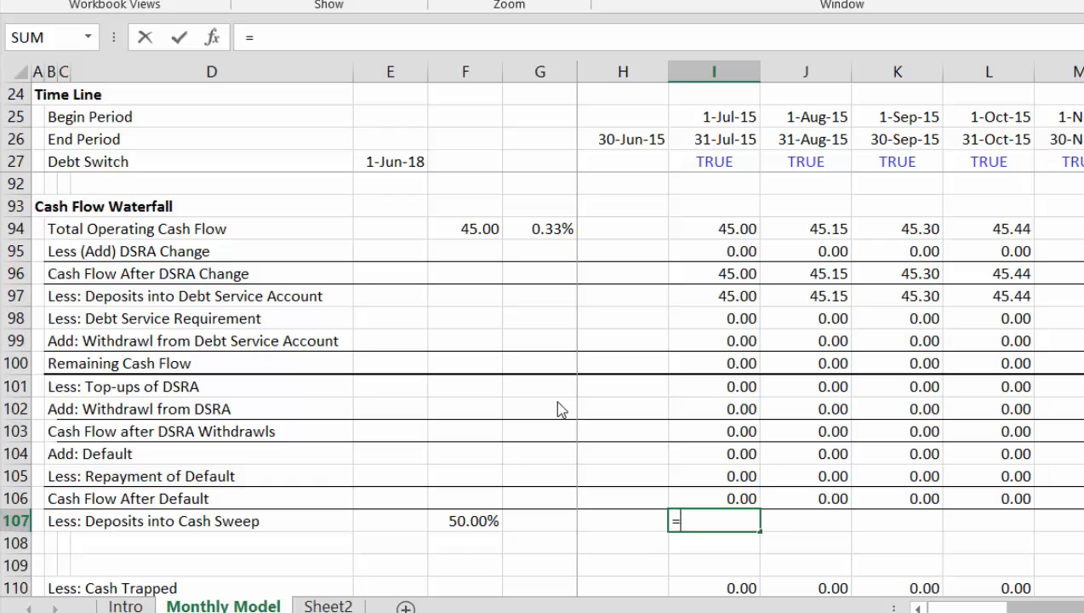
type("min")
key("Escape")
key("BackSpace")
key("BackSpace")
key("BackSpace")
type("max")
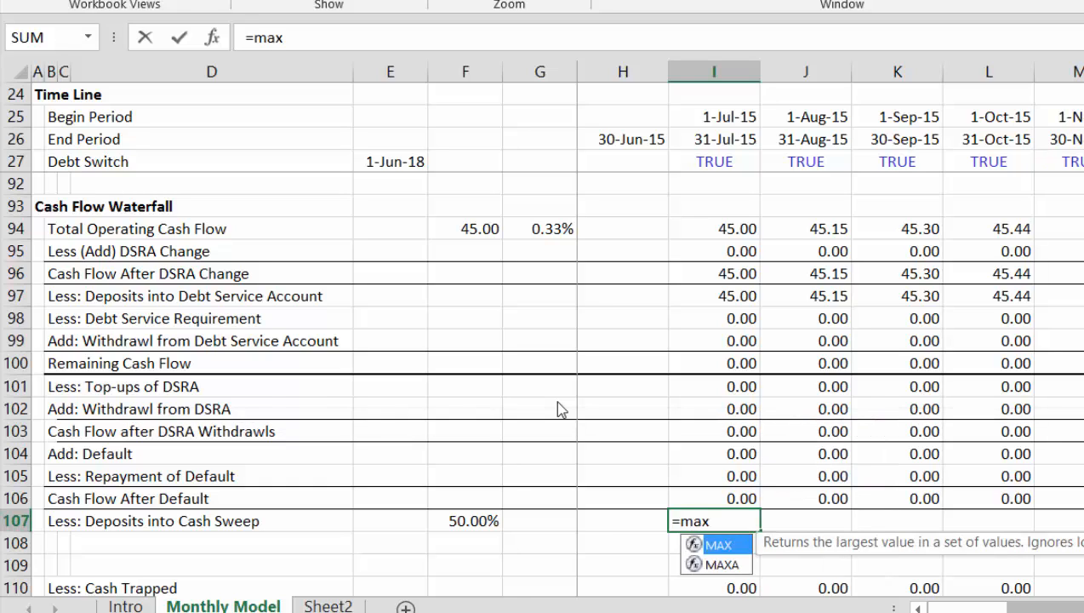
type("(")
key("Up")
type(",0")
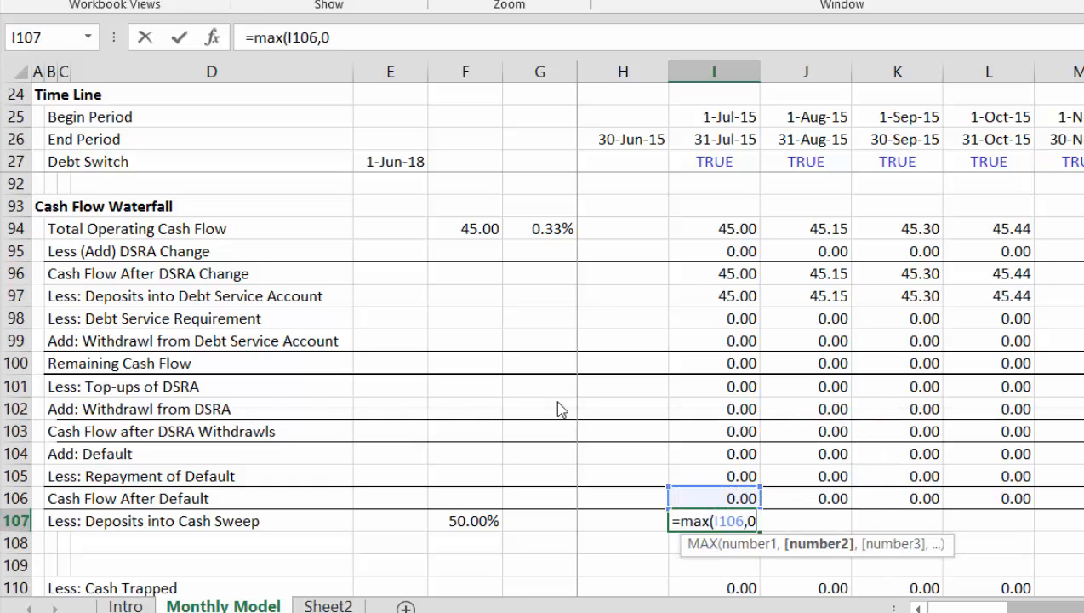
type(")")
key("Return")
Step: Wrap the existing MAX(I106,0) formula in I107 inside an opening MIN function
key("Up")
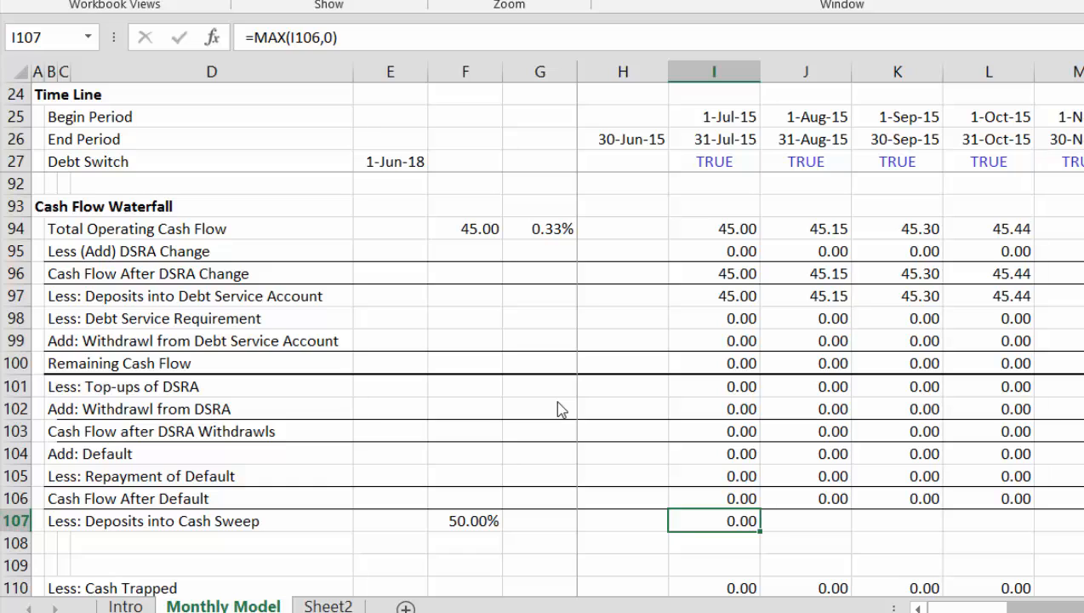
key("F2")
key("Left")
key("Left")
key("Left")
key("Left")
key("Left")
key("Left")
key("Left")
key("Left")
key("Left")
key("Left")
key("Left")
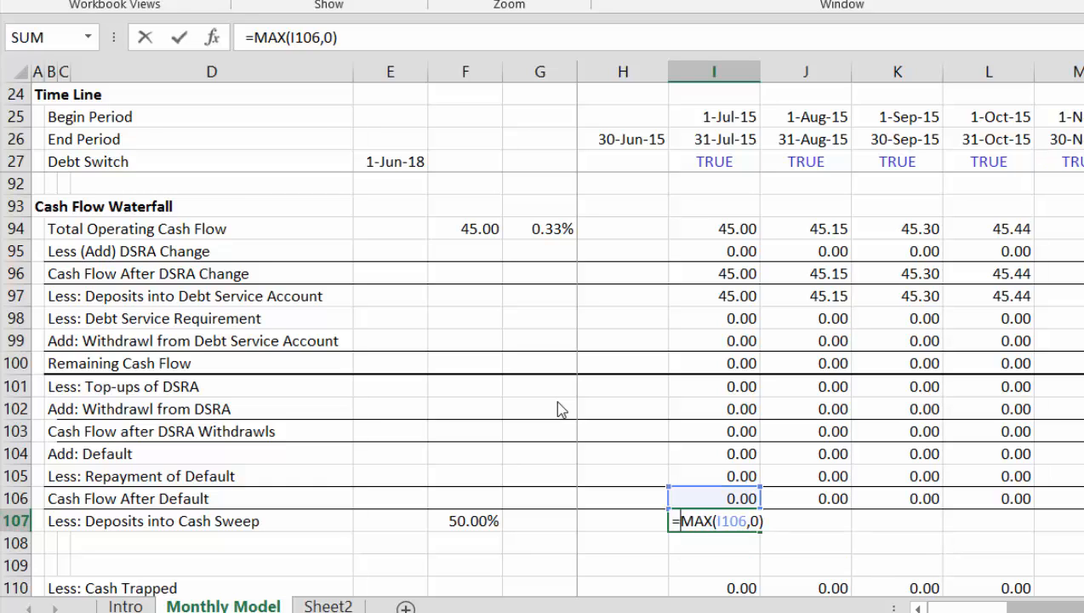
type("min(")
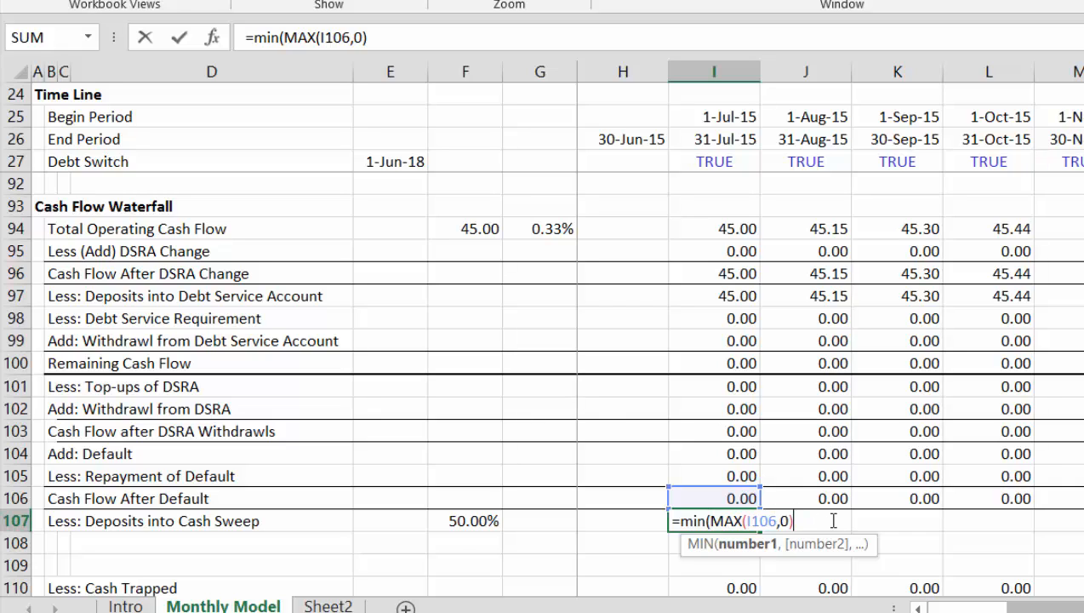
type(",")
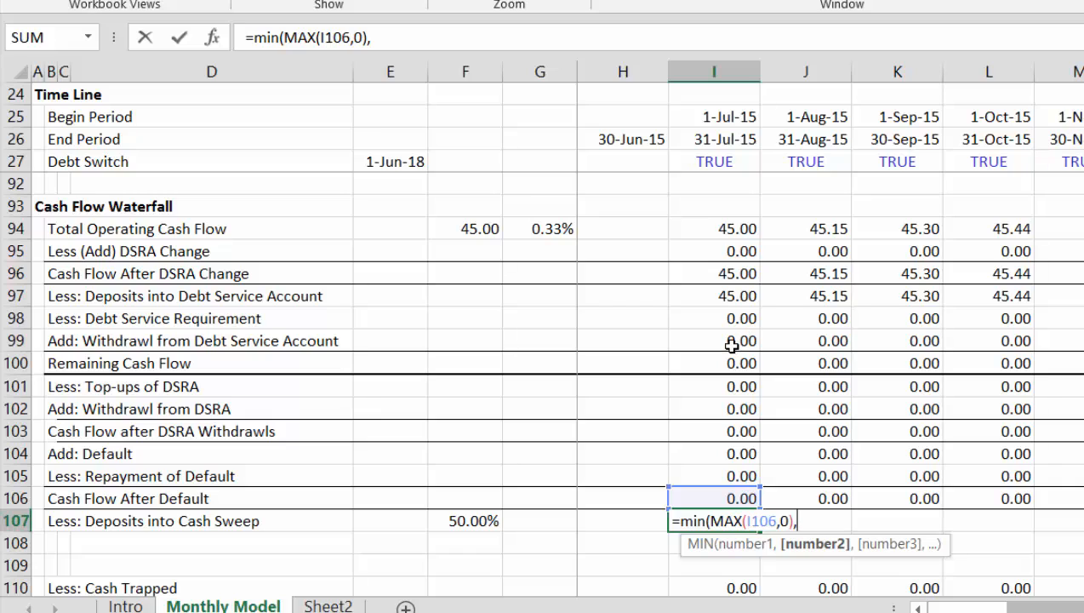
key("BackSpace")
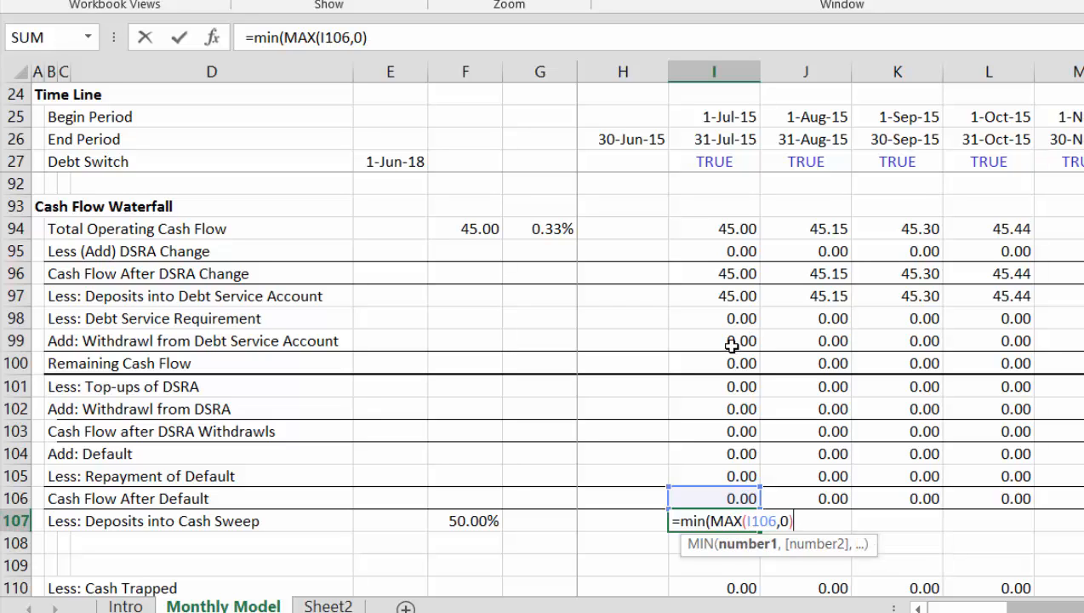
key("Return")
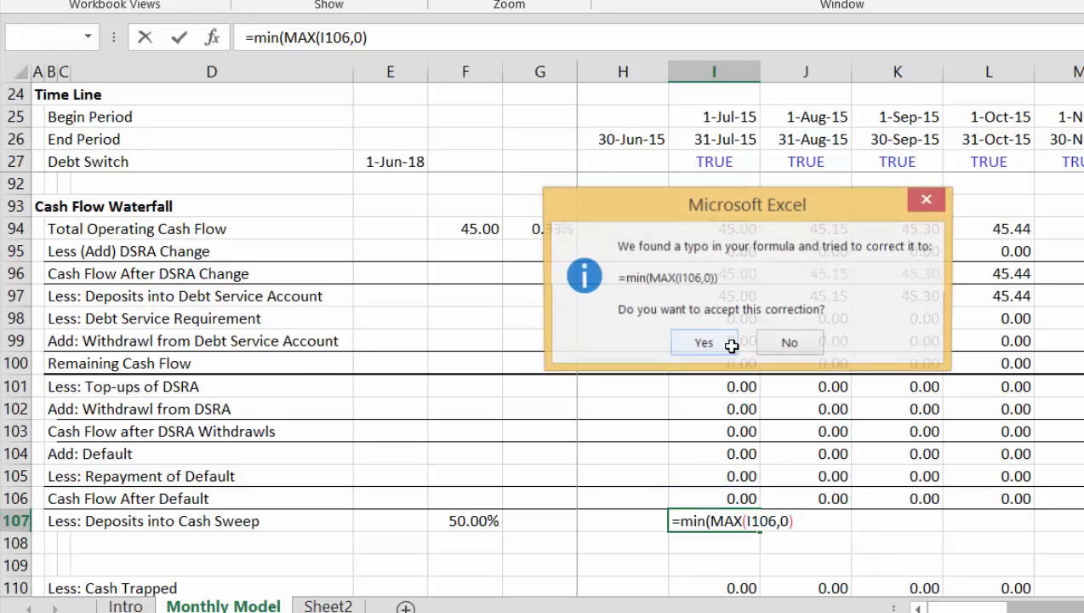
left_click(731, 345)
key("Return")
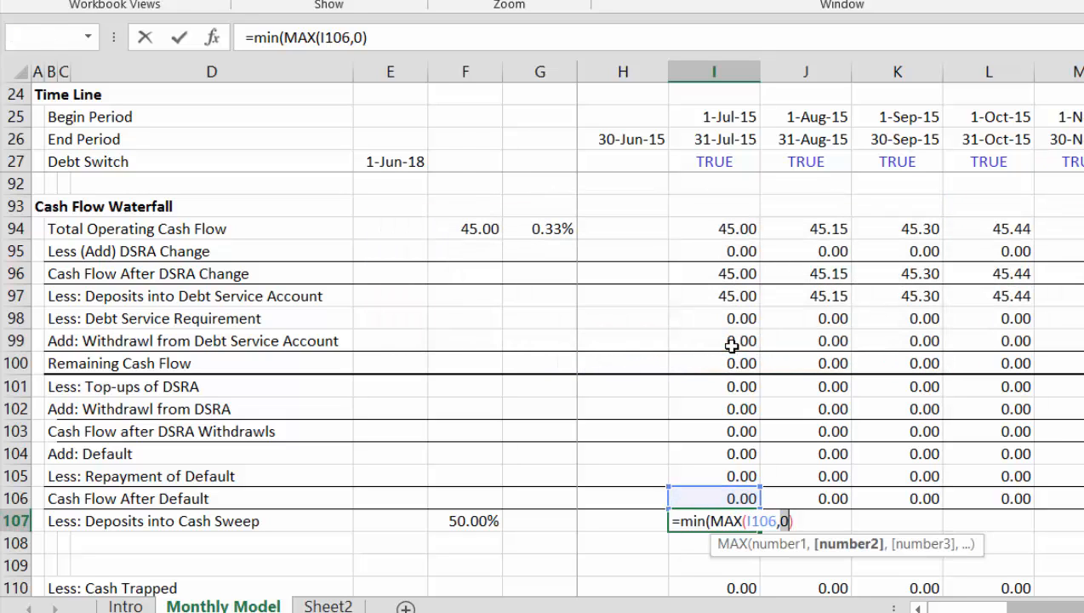
Step: Close the MAX part of the I107 formula and add the Debt Schedule's Opening Balance in I36 as the MIN function's second argument
type("),")
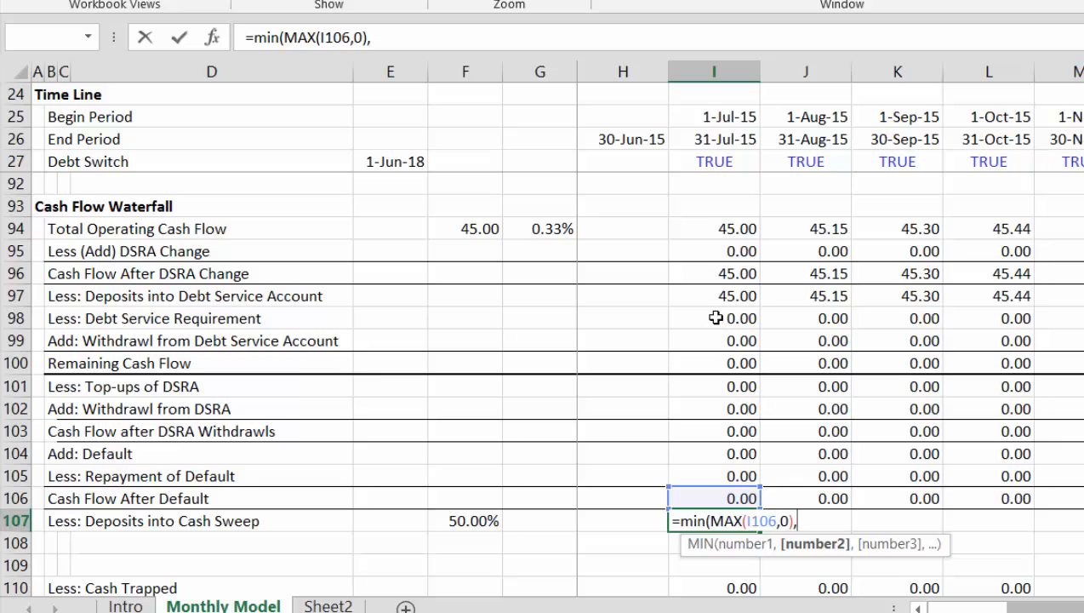
left_click(734, 292)
key("Up")
key("Up")
key("Up")
key("Up")
key("Up")
key("Up")
key("Up")
key("Up")
key("Up")
key("Up")
key("Up")
key("Up")
key("Up")
key("Up")
key("Up")
key("Up")
key("Up")
key("Up")
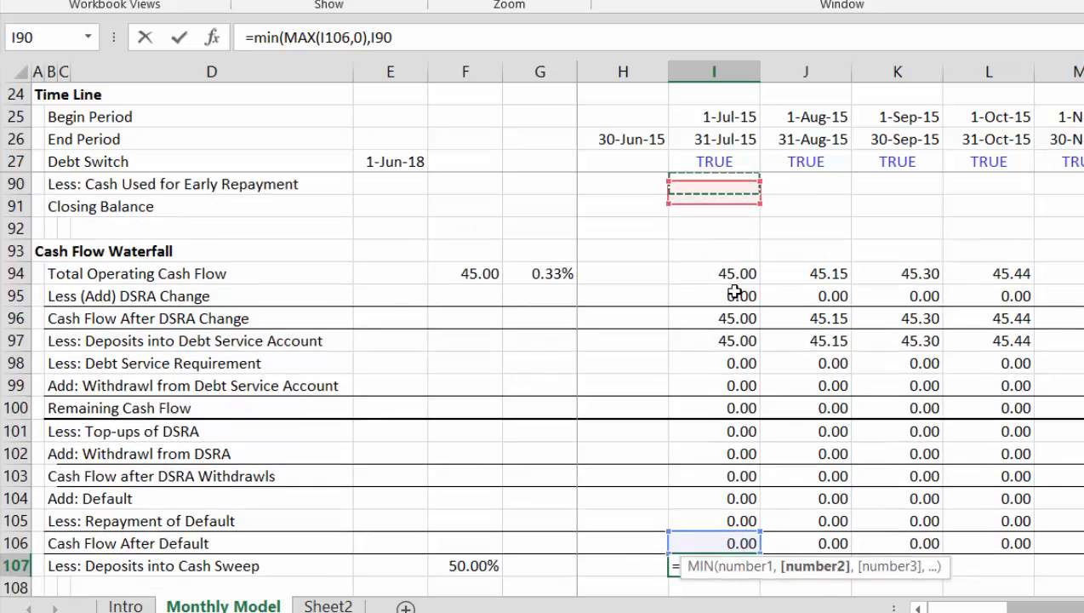
key("Up")
key("Up")
key("Up")
key("Up")
key("Up")
key("Up")
key("Up")
key("Up")
key("Up")
key("Up")
key("Up")
key("Up")
key("Up")
key("Up")
key("Up")
key("Up")
key("Up")
key("Up")
key("Up")
key("Up")
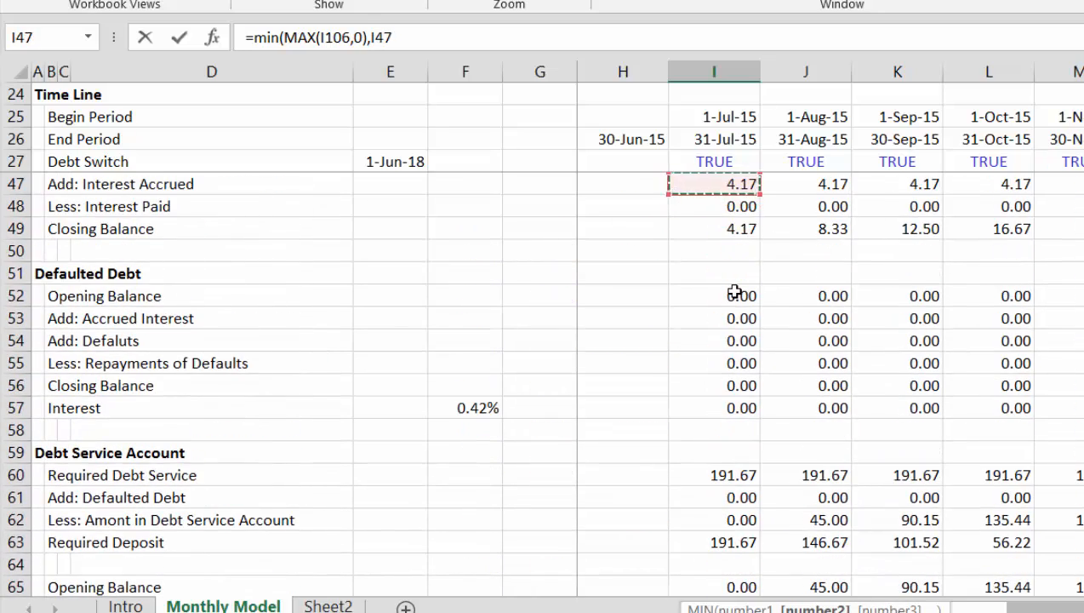
key("Up")
key("Up")
key("Up")
key("Up")
key("Up")
key("Up")
key("Up")
key("Up")
key("Up")
key("Up")
key("Up")
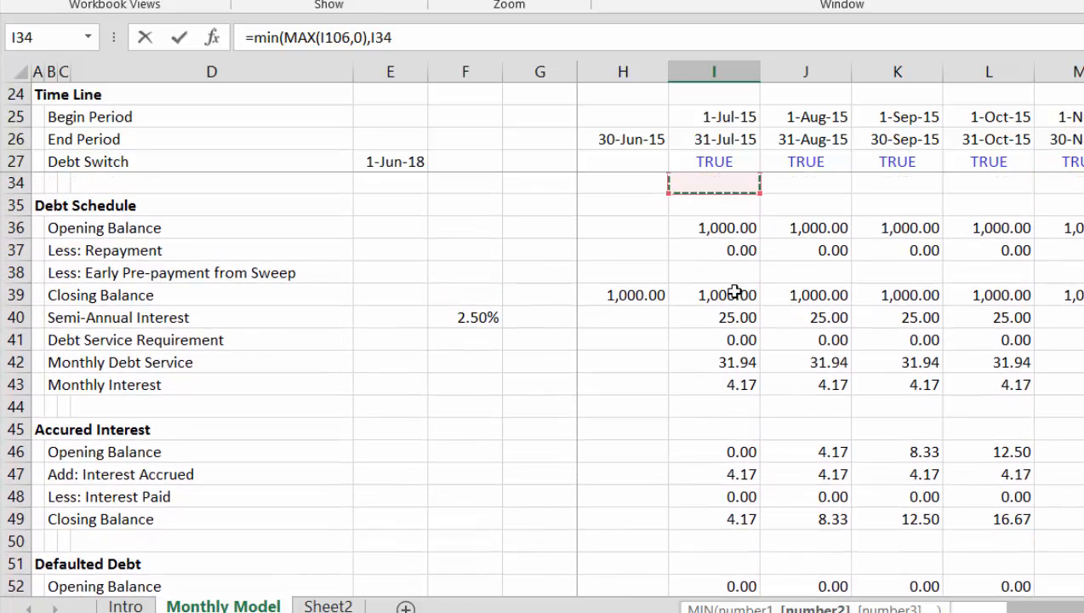
key("Down")
key("Down")
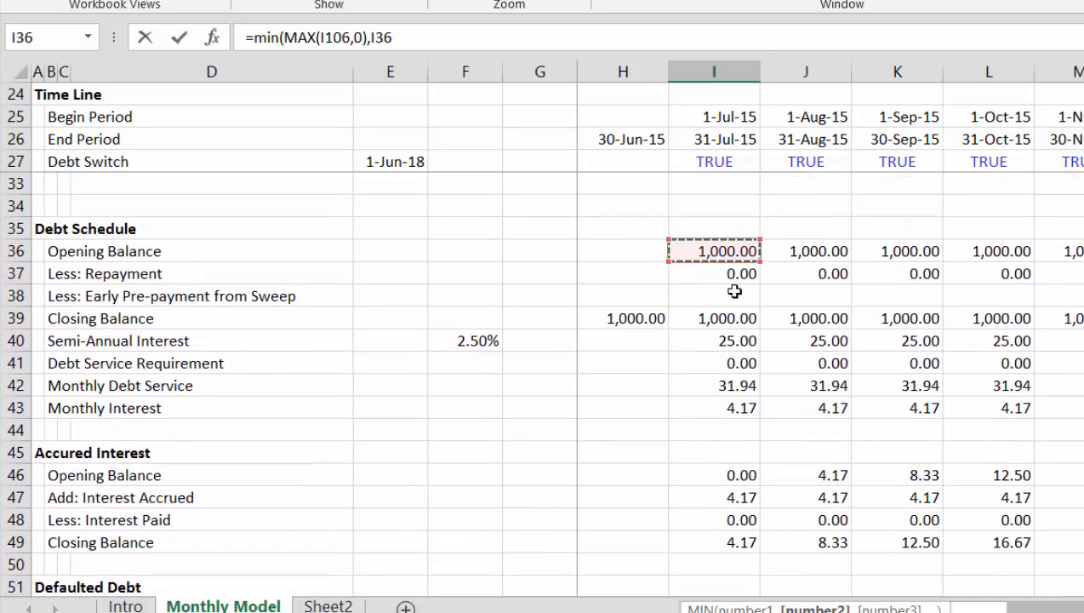
Step: Subtract the Less: Repayment cell I37 from I36 and complete the formula as =MIN(MAX(I106,0),I36-I37)
type("-")
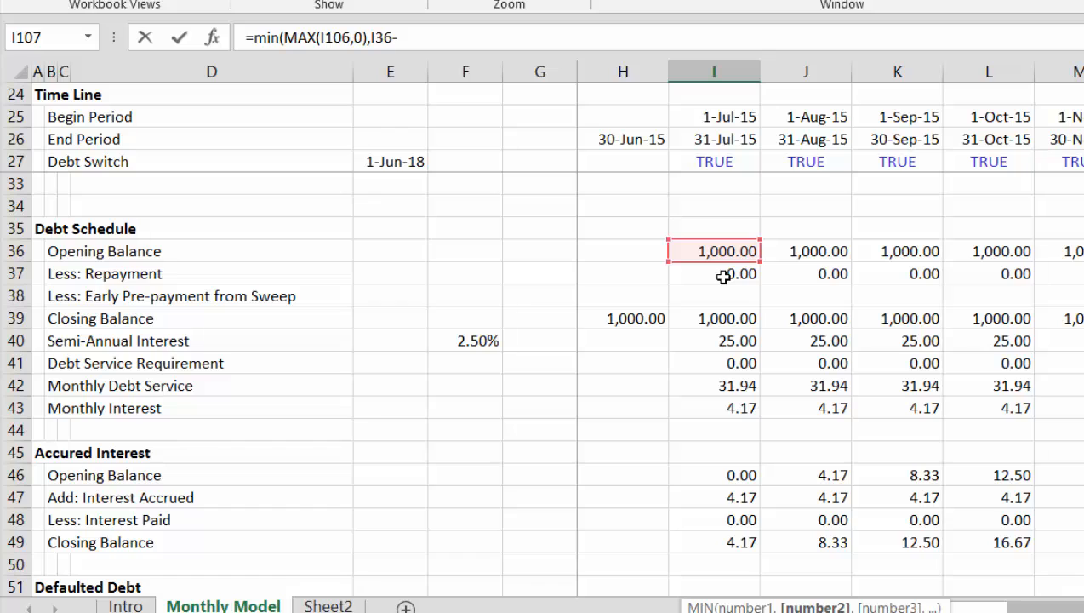
left_click(723, 276)
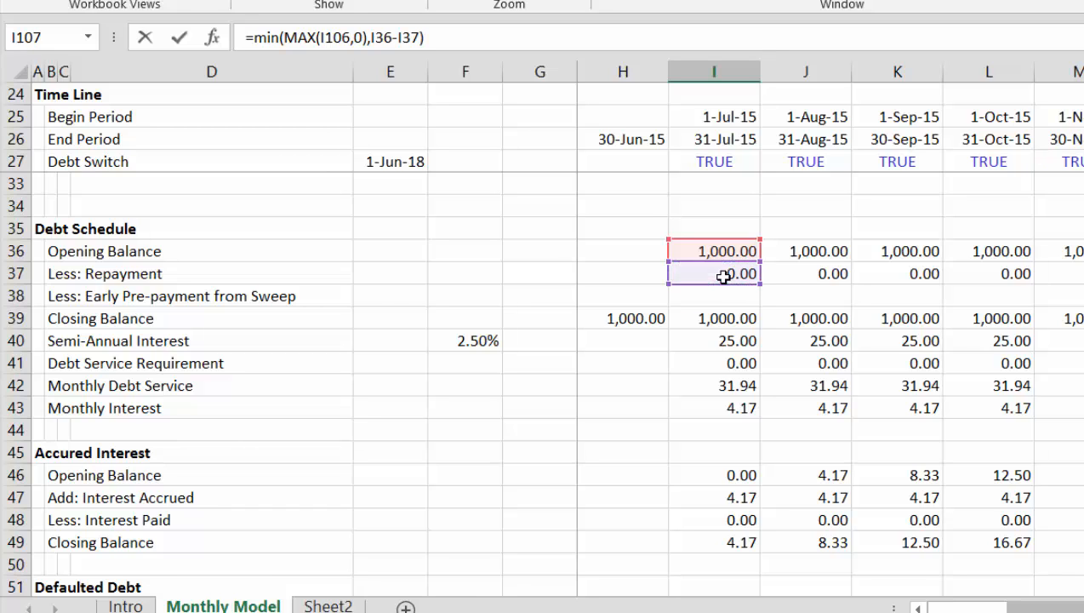
key("Return")
Step: Fill the I107 formula across the remaining periods of the Less: Deposits into Cash Sweep row
key("Up")
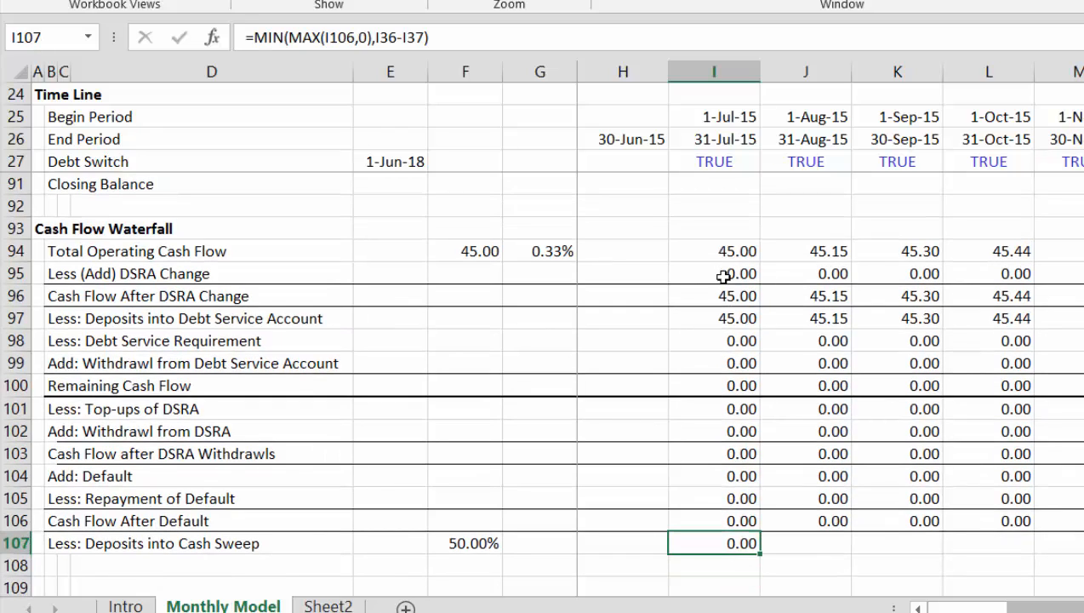
key("ctrl+shift+Right")
key("ctrl+r")
Step: Review the Less: Deposits into Cash Sweep row across the monthly periods against Cash Flow After Default, ending back on I107
key("Right")
key("Right")
key("Right")
key("Right")
key("Right")
key("Right")
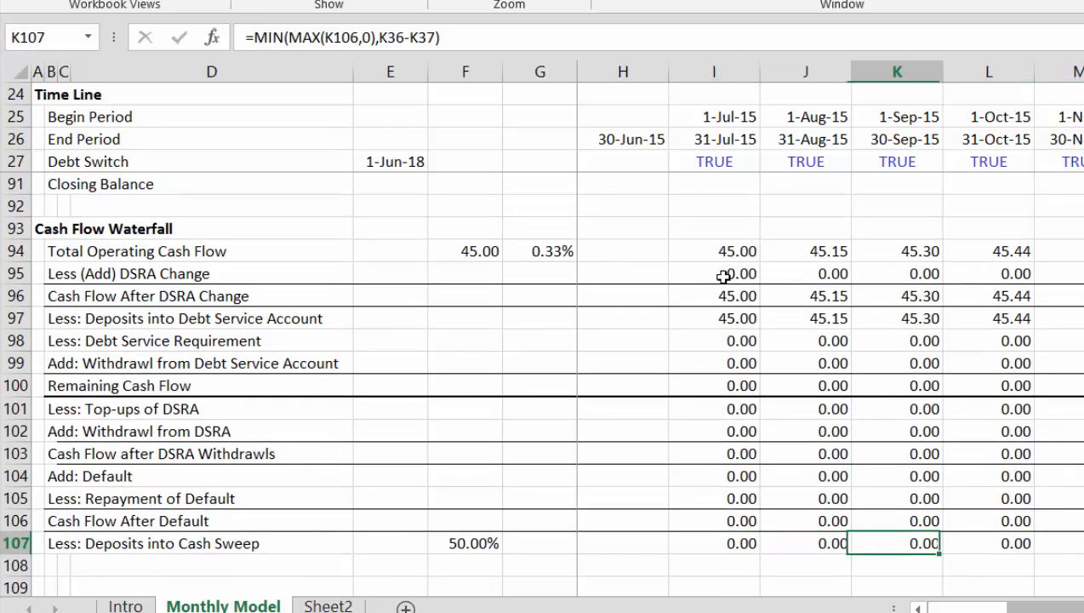
key("Right")
key("Right")
key("Right")
key("Right")
key("Right")
key("Right")
key("Right")
key("Right")
key("Right")
key("Right")
key("Right")
key("Right")
key("Right")
key("Right")
key("Right")
key("Right")
key("Right")
key("Right")
key("Right")
key("Right")
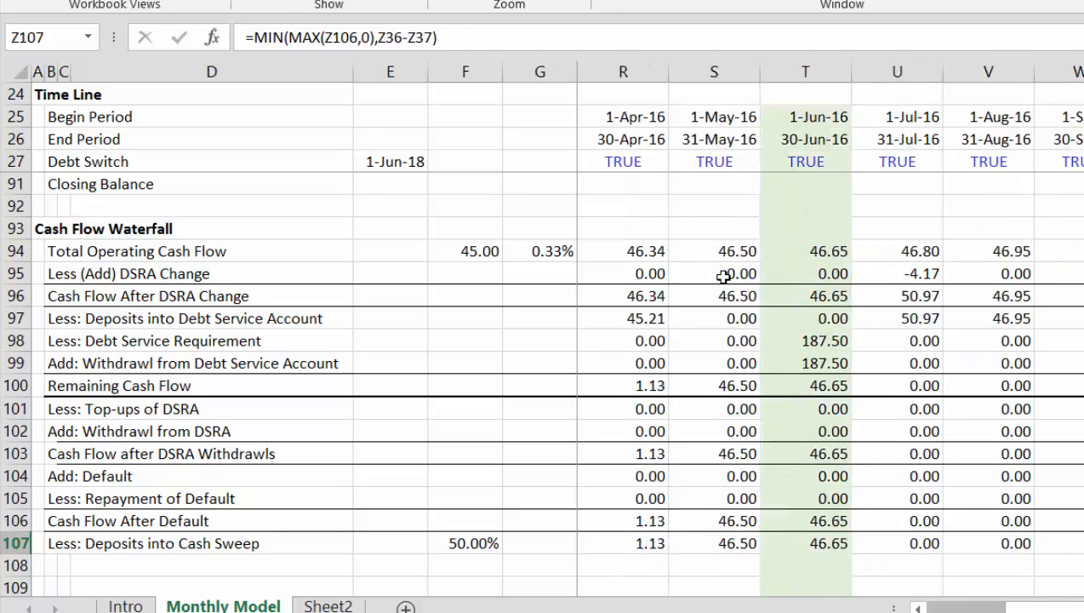
key("Left")
key("Left")
key("Left")
key("Left")
key("Left")
key("Left")
key("Left")
key("Left")
key("Left")
key("Left")
key("Left")
key("Left")
key("Left")
key("Left")
key("Left")
key("Left")
key("Left")
key("Left")
key("Left")
key("Left")
key("Left")
key("Left")
key("Left")
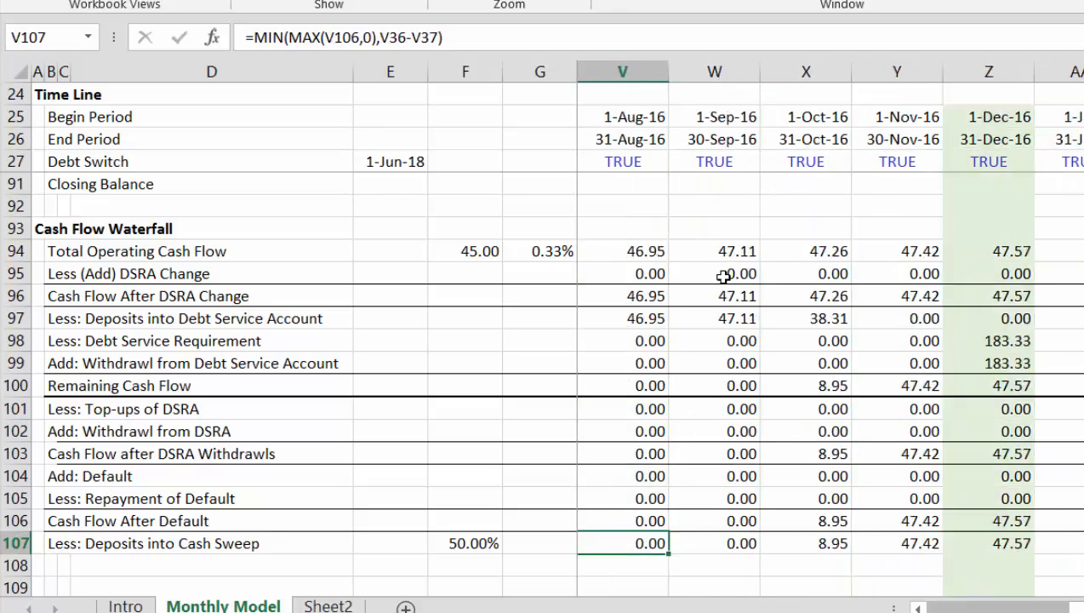
key("Left")
key("Left")
key("Left")
key("Left")
key("Left")
key("Left")
key("Left")
key("Left")
key("Left")
key("Left")
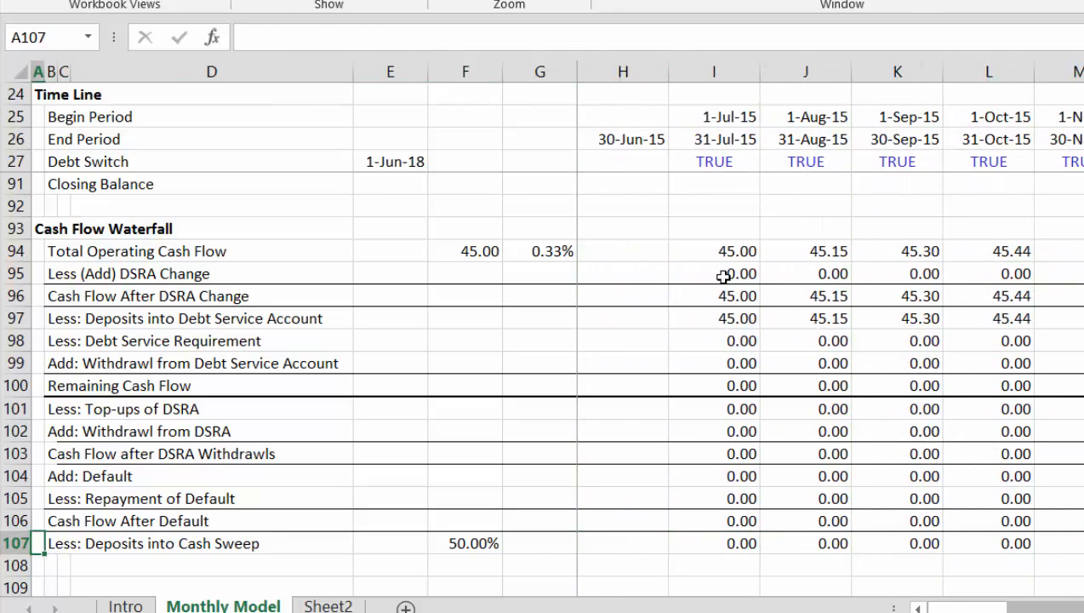
key("Right")
key("Right")
key("Right")
key("Right")
key("Right")
key("Right")
key("Right")
key("Right")
key("Right")
key("Left")
key("F2")
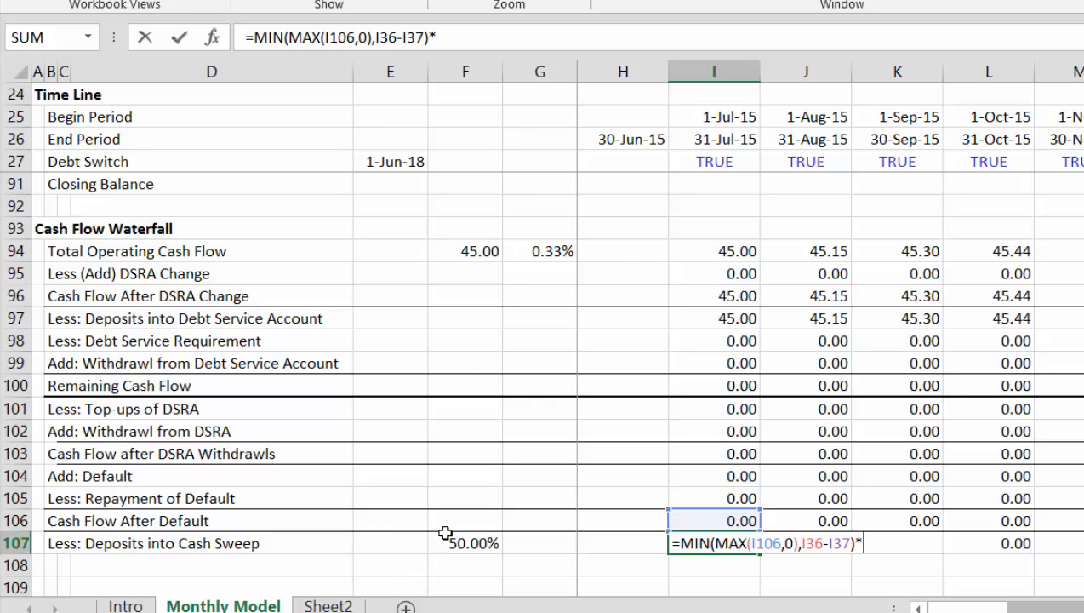
key("BackSpace")
key("ctrl+Return")
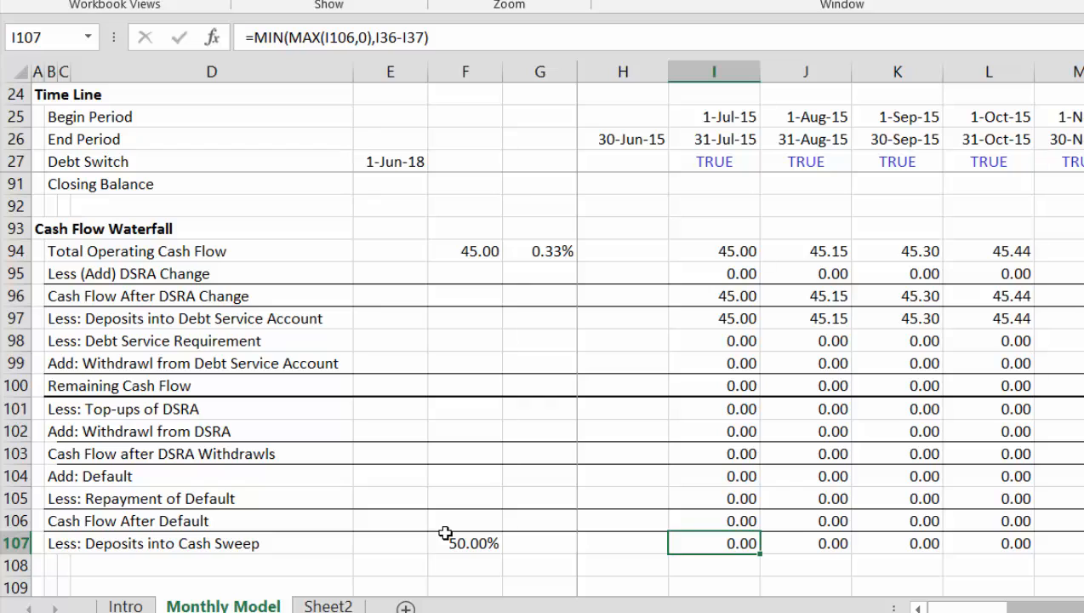
Step: Multiply MAX(I106,0) in I107 by an absolute reference to the sweep percentage, making the formula =MIN(MAX(I106,0)*$F$107,I36-I37)
key("F2")
key("Left")
key("Left")
key("Left")
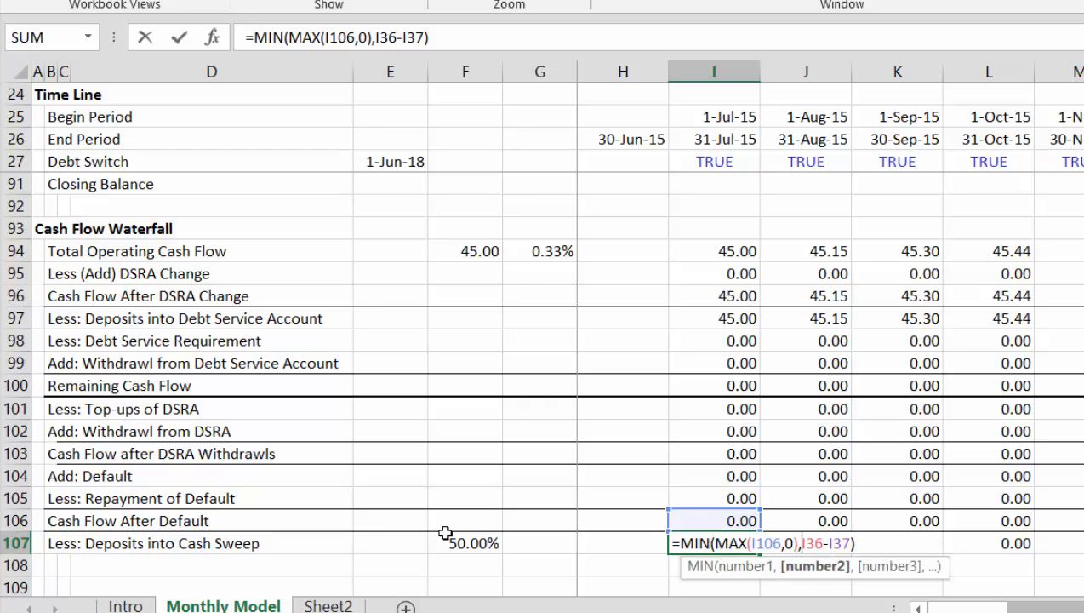
key("Left")
type("*")
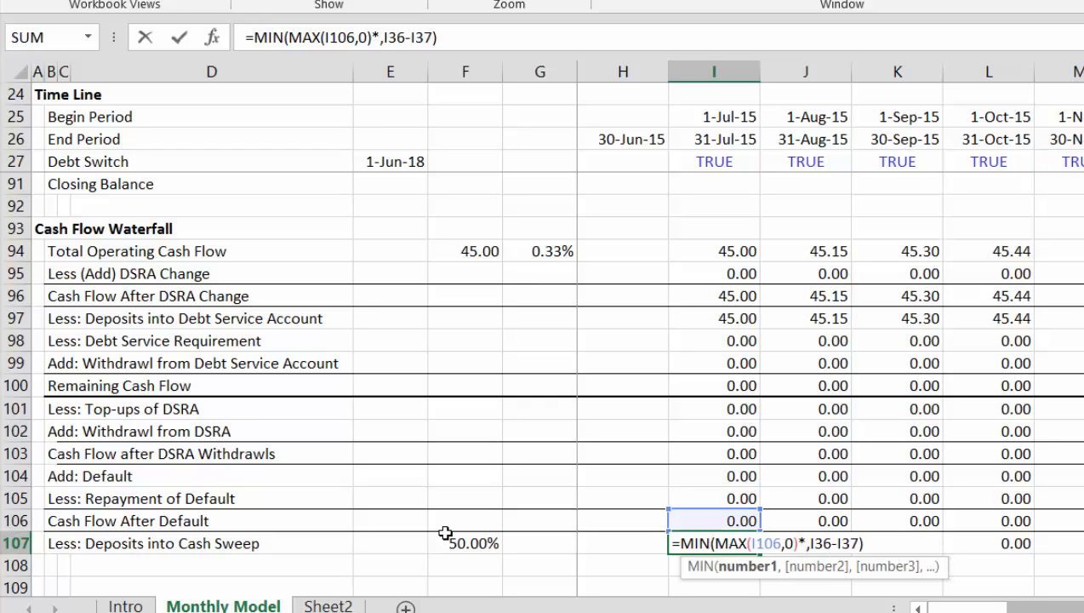
left_click(459, 544)
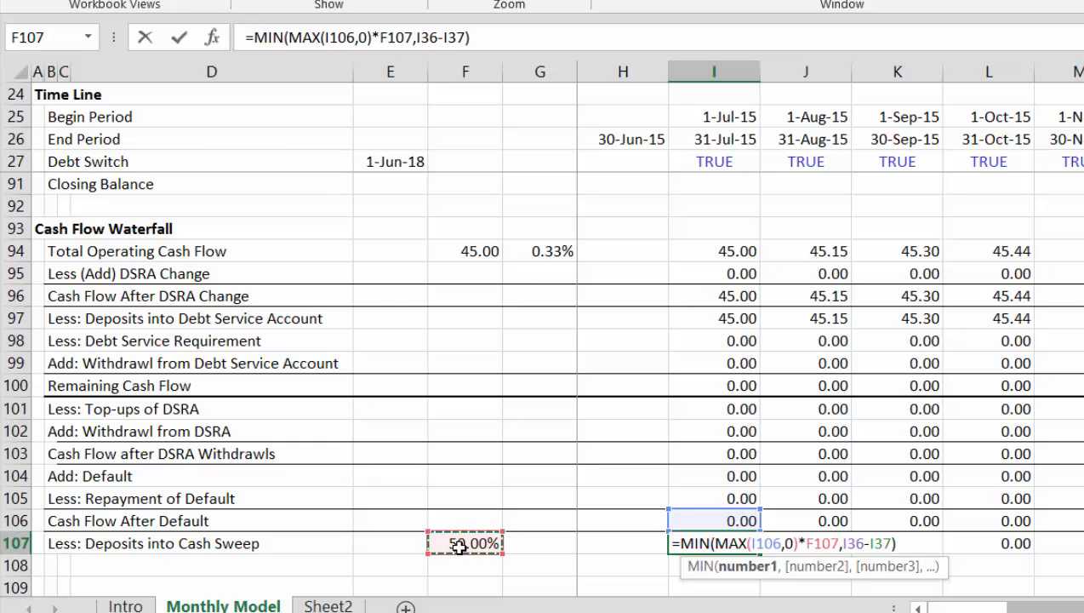
key("F4")
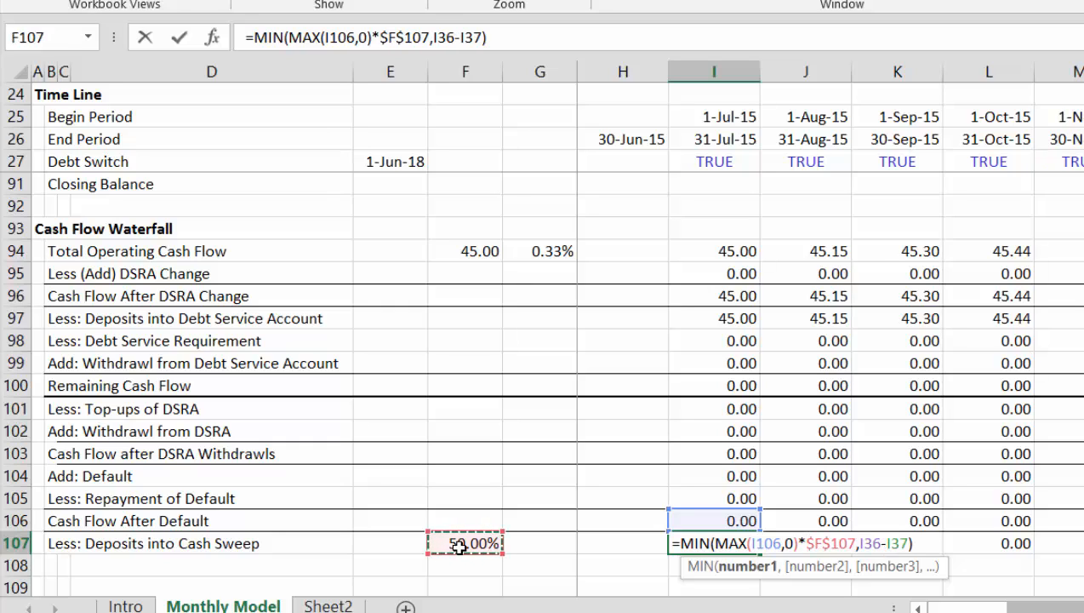
key("Return")
Step: Fill the revised I107 formula with the sweep percentage across the remaining periods of row 107
key("Up")
key("ctrl+shift+Right")
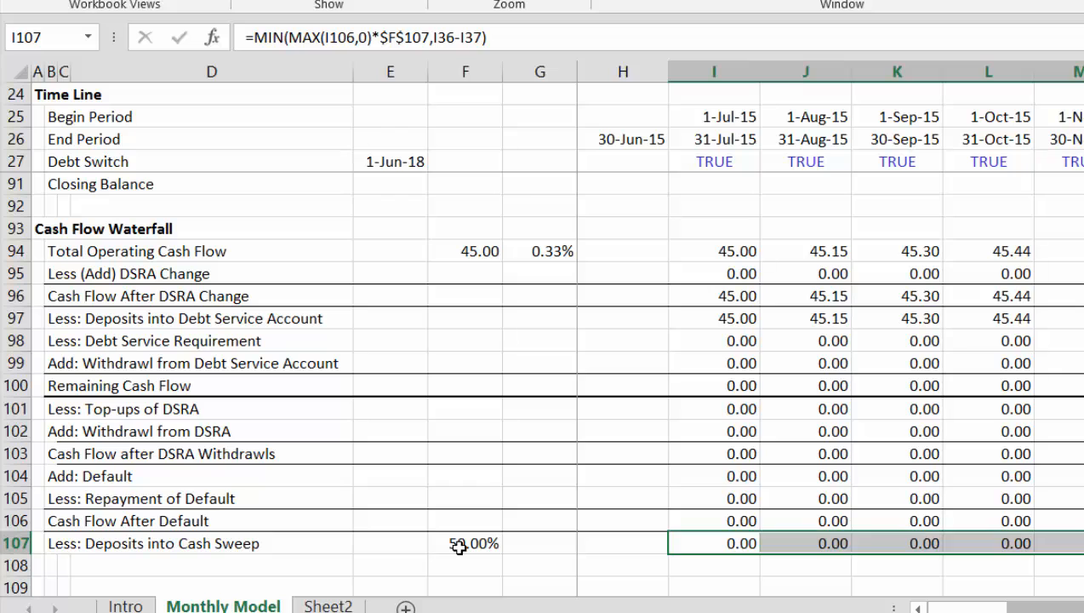
key("Down")
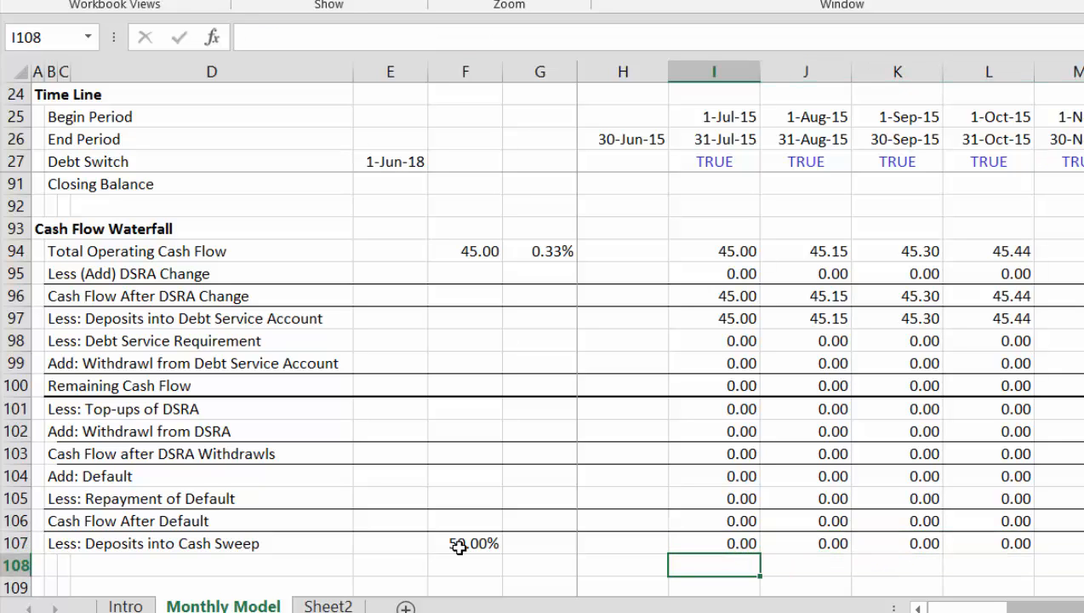
Step: Examine the recalculated cash sweep deposits in row 107 against Cash Flow After Default across the monthly periods into 2019
key("Right")
key("Right")
key("Right")
key("Right")
key("Right")
key("Right")
key("Right")
key("Right")
key("Right")
key("Right")
key("Right")
key("Right")
key("Right")
key("Right")
key("Right")
key("Right")
key("Right")
key("Right")
key("Right")
key("Right")
key("Right")
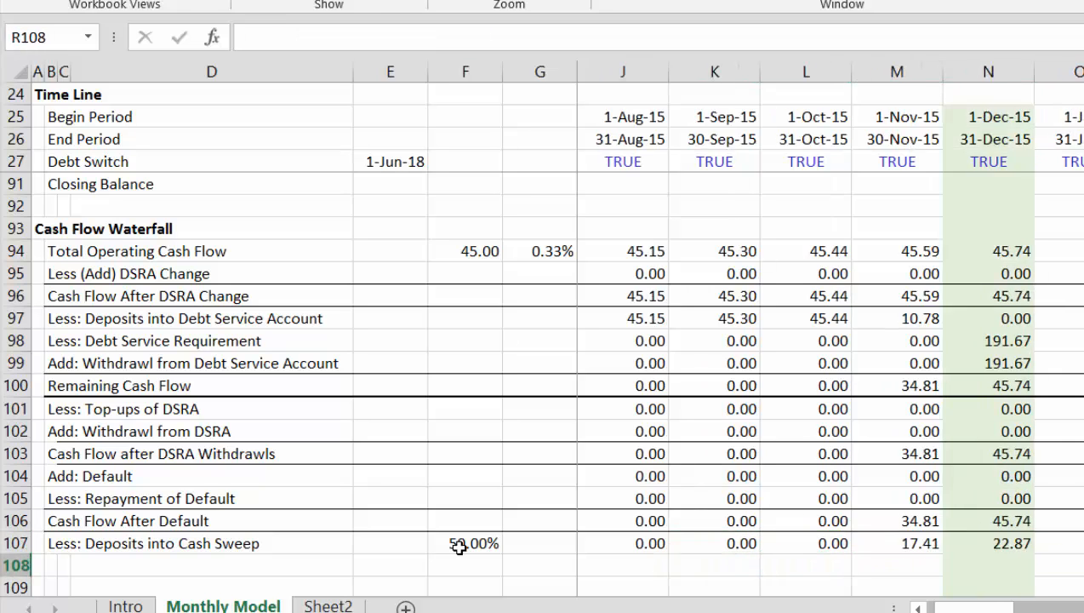
key("Right")
key("Right")
key("Right")
key("Right")
key("Right")
key("Right")
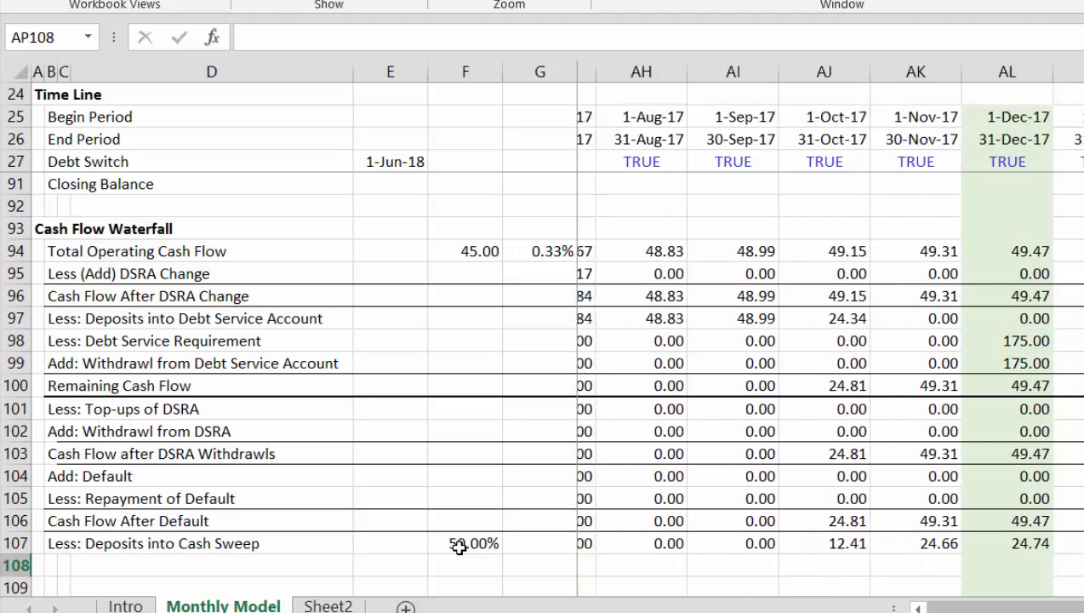
key("Right")
key("Right")
key("Right")
key("Right")
key("Right")
key("Right")
key("Right")
key("Right")
key("Right")
key("Right")
key("Right")
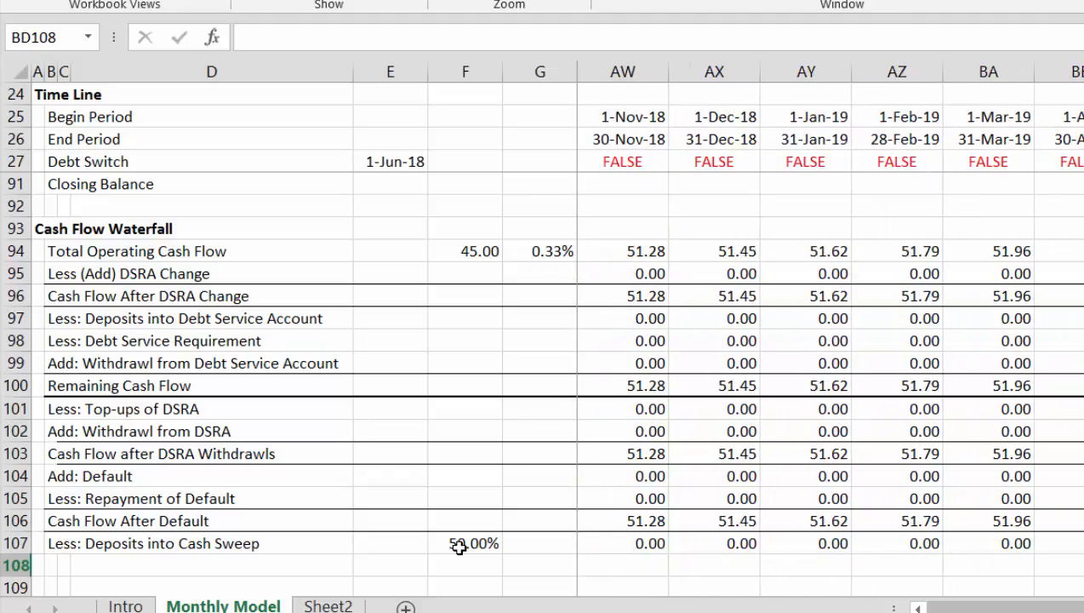
key("Left")
key("Left")
key("Left")
key("Left")
key("Left")
key("Left")
key("Left")
key("Left")
key("Left")
key("Left")
key("Left")
key("Left")
key("Left")
key("Left")
key("Left")
key("Left")
key("Left")
key("Left")
key("Left")
key("Left")
key("Left")
key("Left")
key("Left")
key("Left")
key("Left")
key("Left")
key("Left")
key("Left")
key("Left")
key("Left")
key("Left")
key("Left")
key("Left")
key("Left")
key("Left")
key("Left")
key("Left")
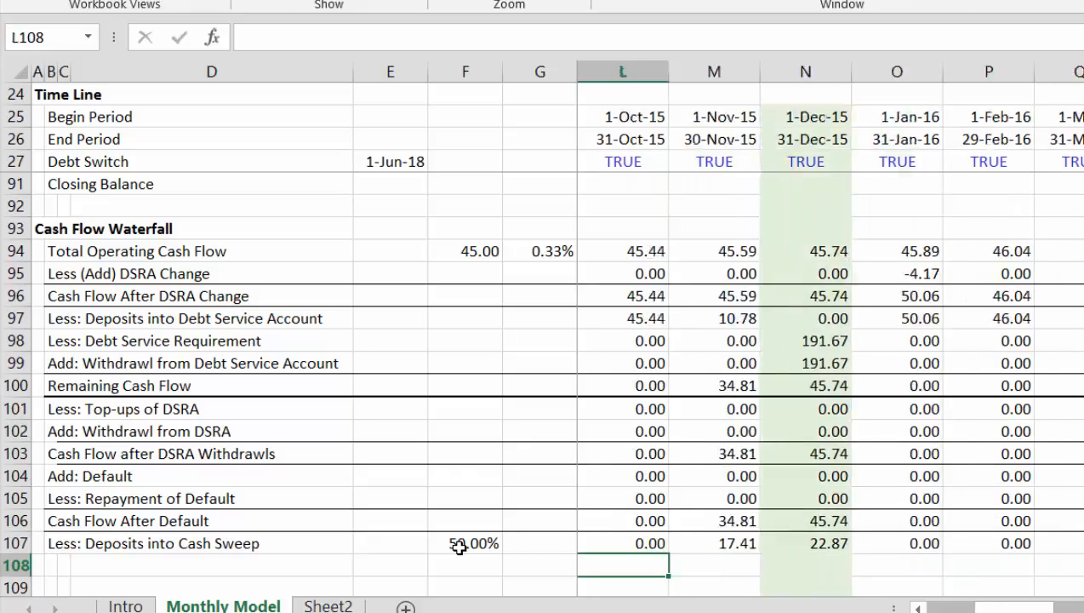
Step: Link the debt schedule's first-period Less: Early Pre-payment from Sweep in I38 to the cash sweep deposit with the formula =I107
key("Up")
key("Up")
key("Up")
key("Up")
key("Up")
key("Up")
key("Up")
key("Up")
key("Up")
key("Up")
key("Up")
key("Up")
key("Up")
key("Up")
key("Up")
key("Up")
key("Up")
key("Up")
key("Up")
key("Up")
key("Up")
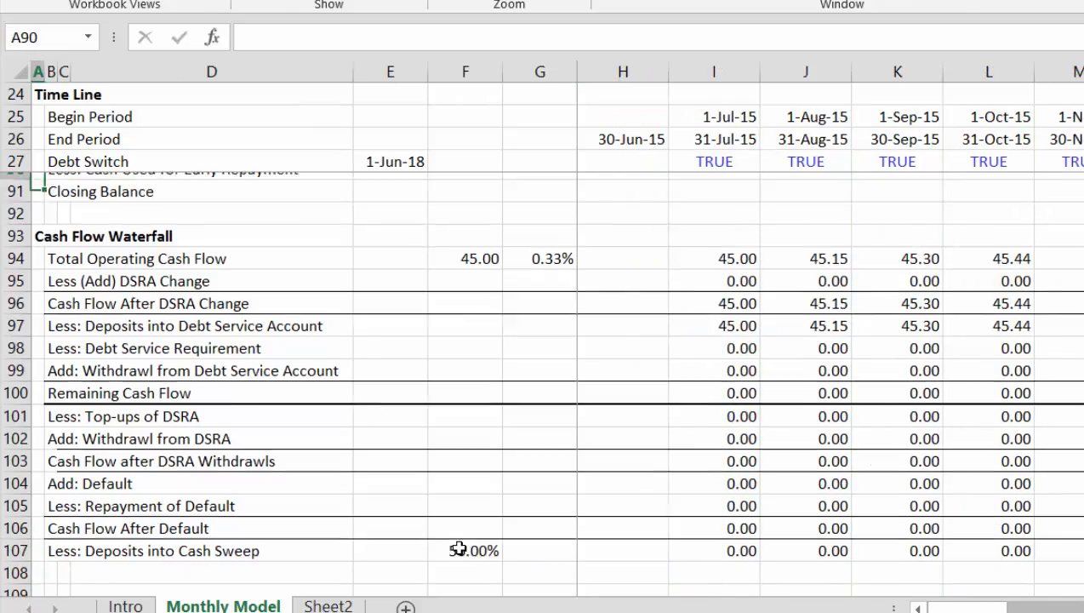
key("Up")
key("Up")
key("Up")
key("Up")
key("Up")
key("Up")
key("Up")
key("Up")
key("Up")
key("Up")
key("Up")
key("Up")
key("Up")
key("Up")
key("Up")
key("Up")
key("Up")
key("Up")
key("Up")
key("Up")
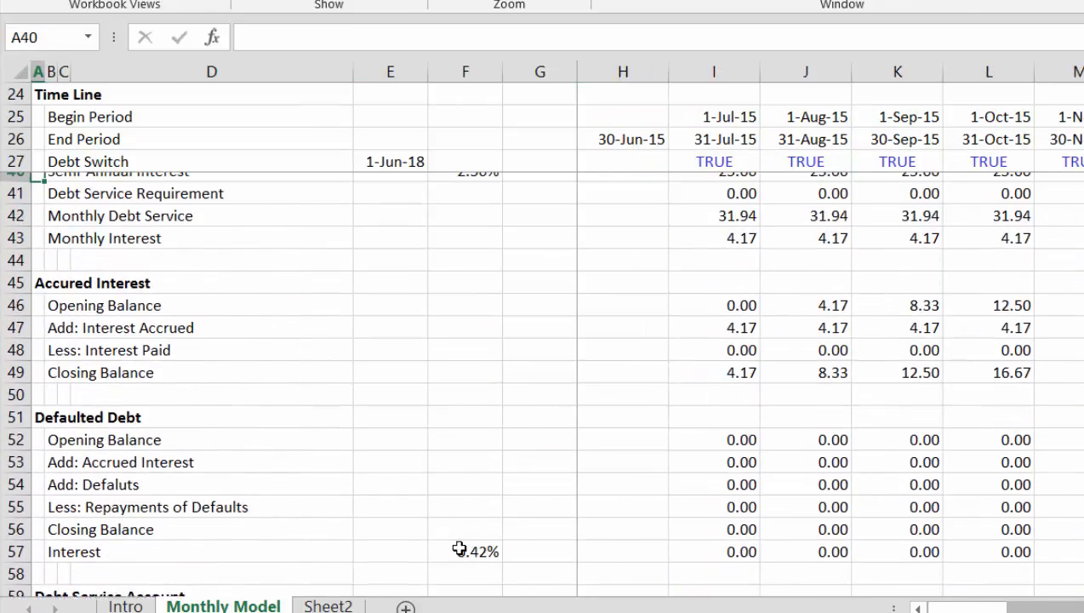
key("Up")
key("Up")
key("Up")
key("Up")
key("Up")
key("Up")
key("Up")
key("Up")
key("Up")
key("Up")
key("Up")
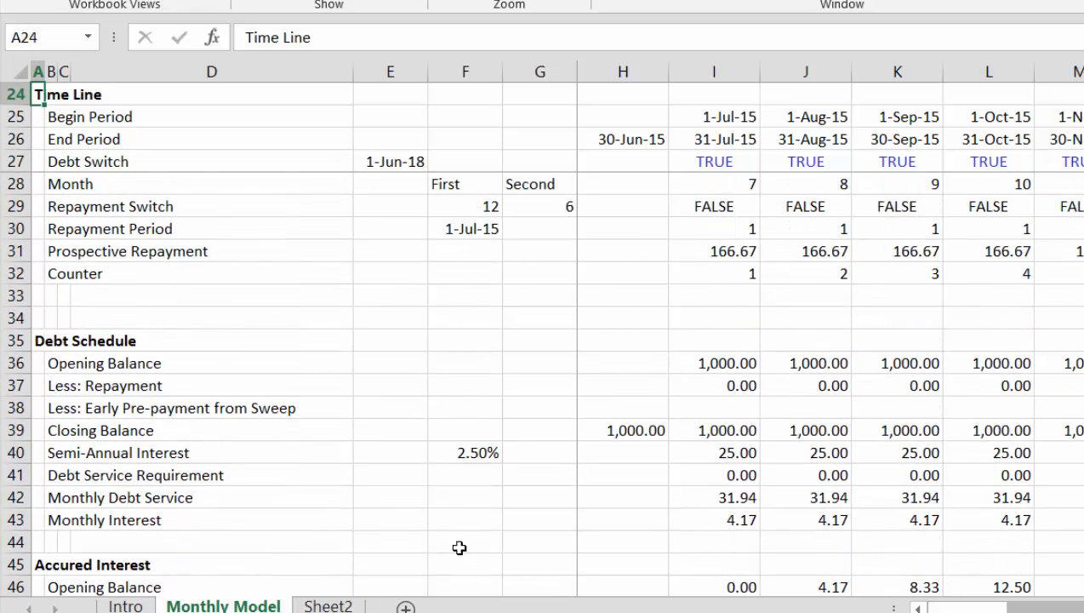
key("Down")
key("Down")
key("Down")
key("Down")
key("Down")
key("Down")
key("Down")
key("Down")
key("Down")
key("Down")
key("Down")
key("Down")
key("Down")
key("Right")
key("Right")
key("Right")
key("Right")
key("Right")
key("Right")
key("Right")
key("Right")
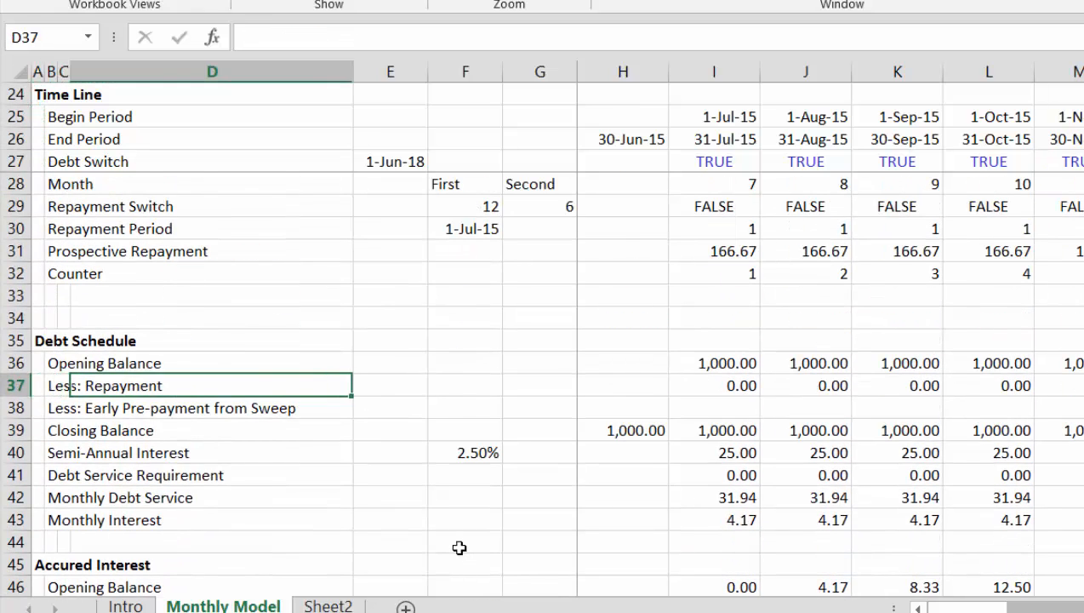
key("Down")
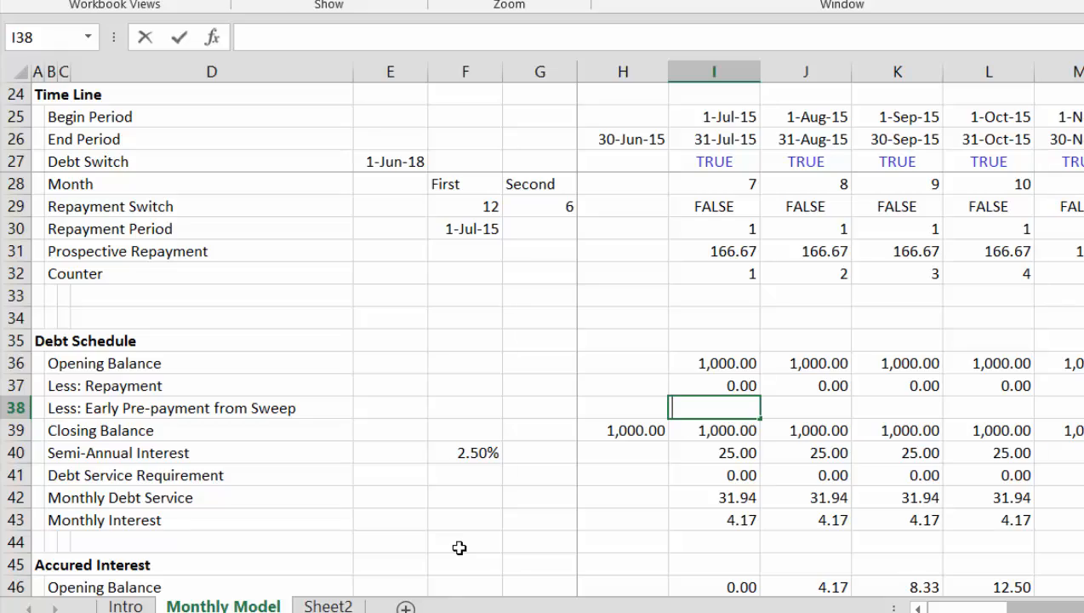
type("=")
key("Down")
key("Down")
key("Down")
key("Down")
key("Down")
key("Down")
key("Down")
key("Down")
key("Down")
key("Down")
key("Down")
key("Down")
key("Down")
key("Down")
key("Down")
key("Down")
key("Down")
key("Down")
key("Down")
key("Down")
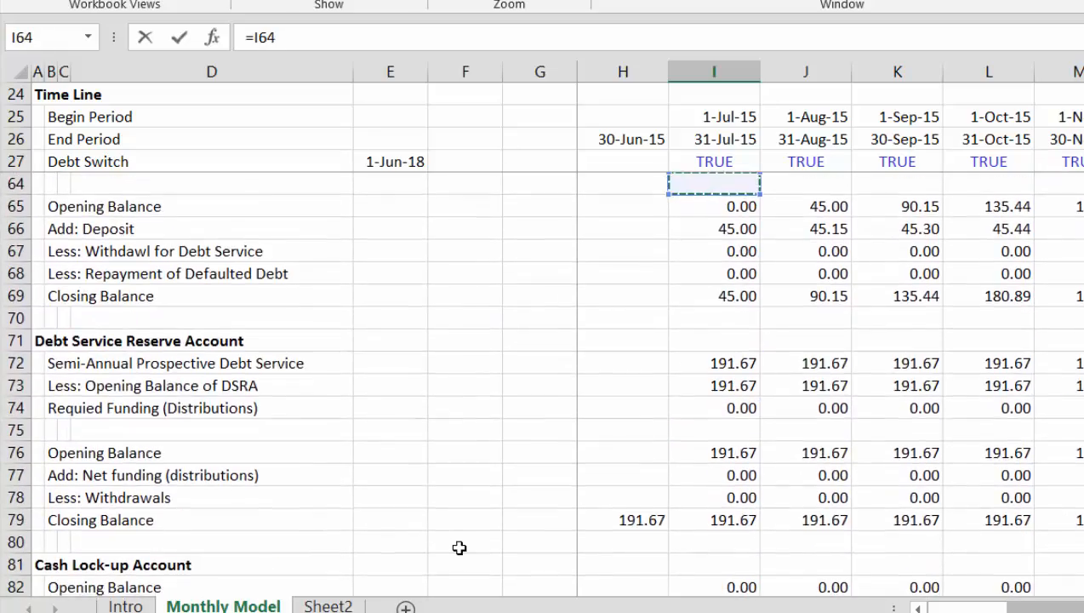
key("Down")
key("Down")
key("Down")
key("Down")
key("Down")
key("Down")
key("Down")
key("Down")
key("Down")
key("Down")
key("Down")
key("Down")
key("Down")
key("Down")
key("Down")
key("Down")
key("Down")
key("Down")
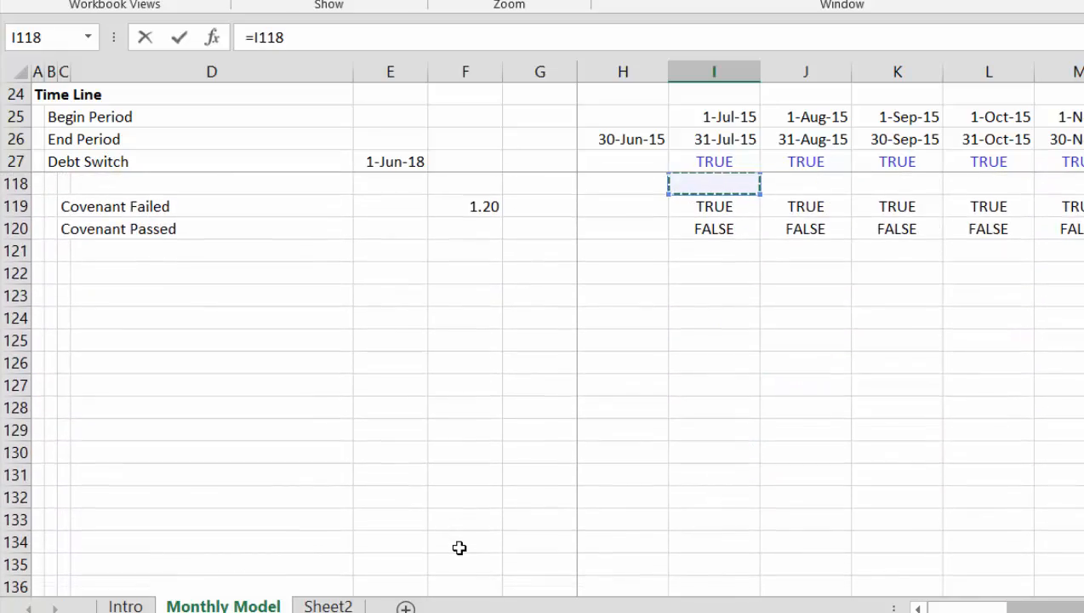
key("Up")
key("Up")
key("Up")
key("Up")
key("Up")
key("Up")
key("Up")
key("Up")
key("Up")
key("Up")
key("Up")
key("Up")
key("Up")
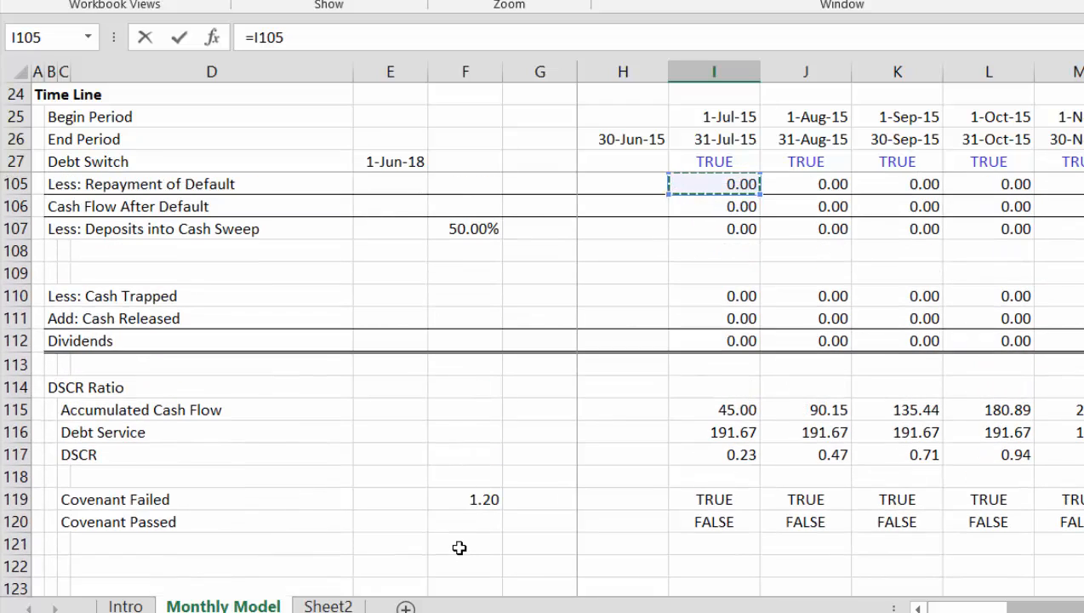
key("Down")
key("Up")
key("Up")
key("Up")
key("Up")
key("Up")
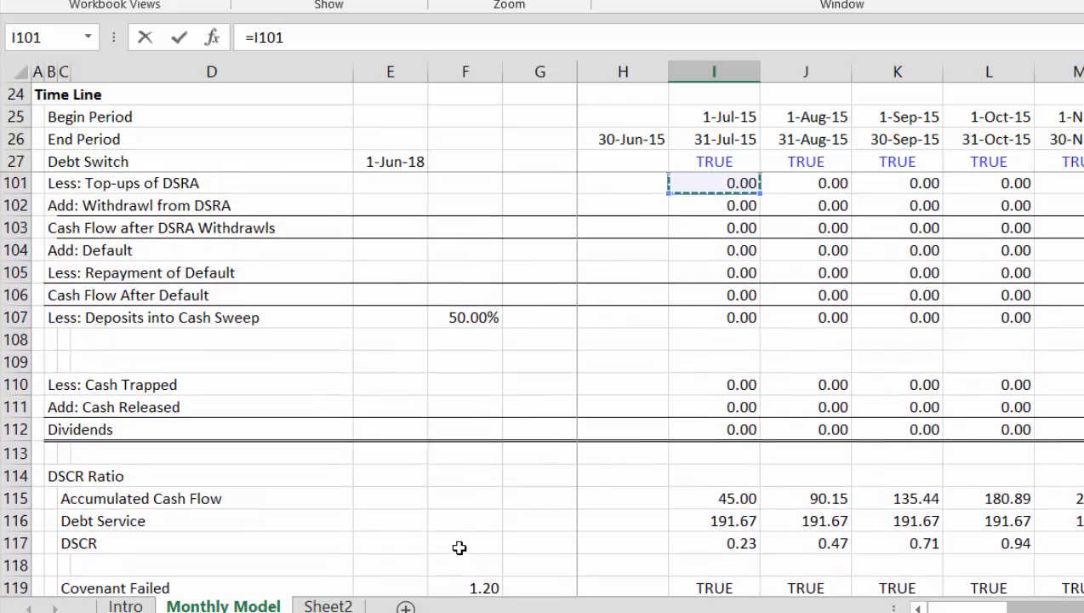
key("Up")
key("Down")
key("Down")
key("Down")
key("Down")
key("Down")
key("Down")
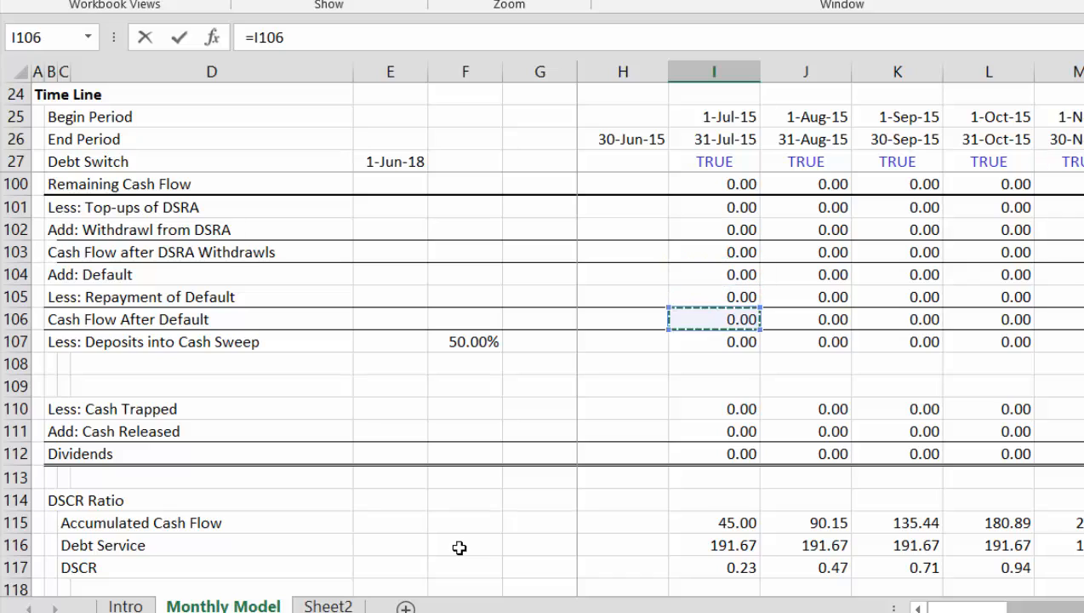
key("Down")
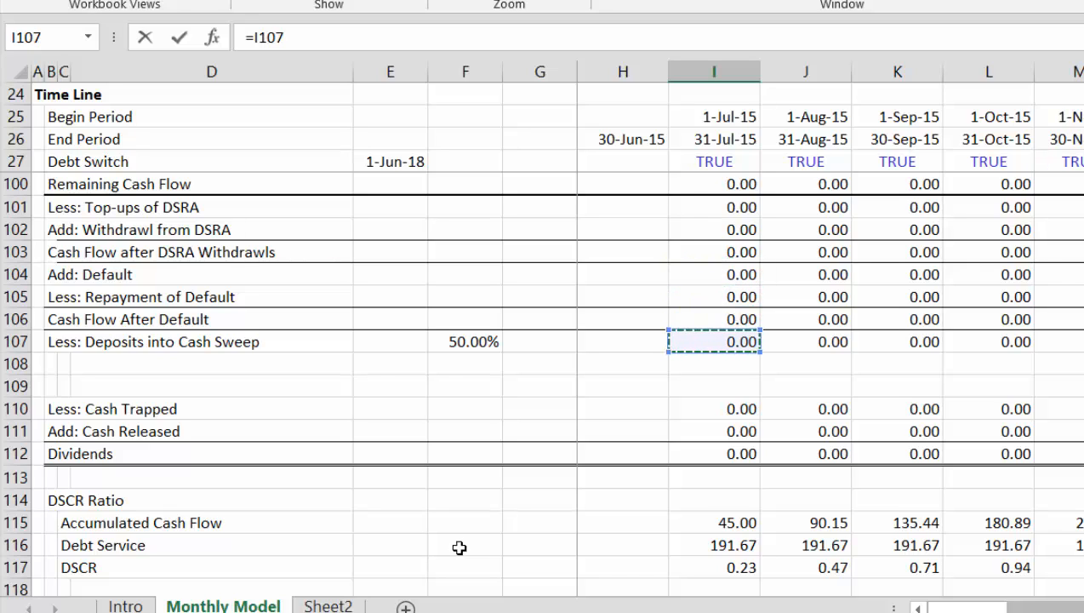
key("Return")
Step: Fill the I38 early pre-payment formula across the remaining monthly periods of row 38
key("Up")
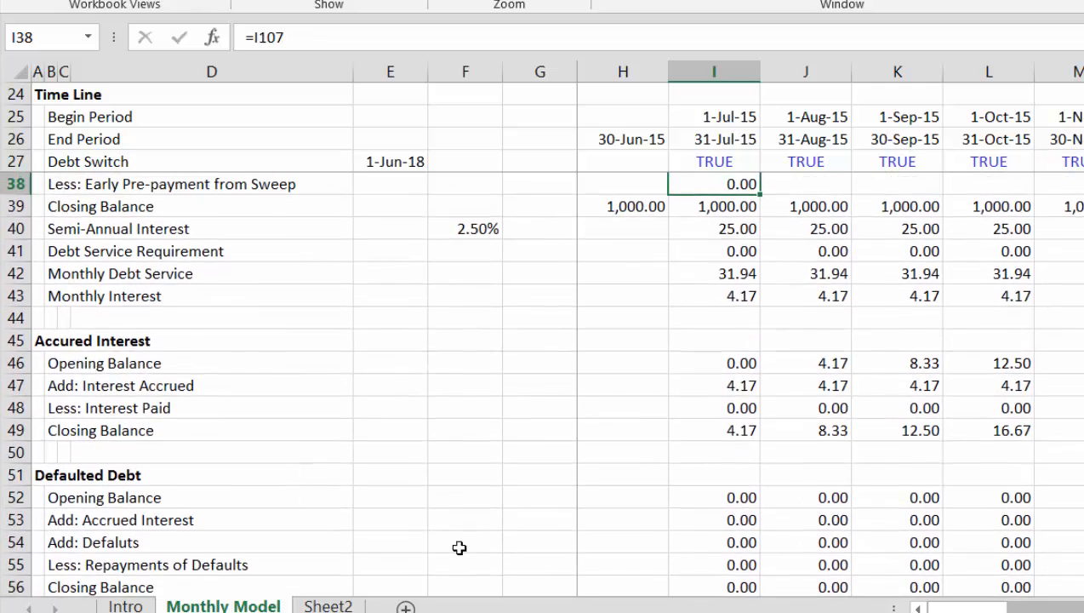
scroll(460, 547, "up", 1)
key("ctrl+shift+Right")
key("ctrl+r")
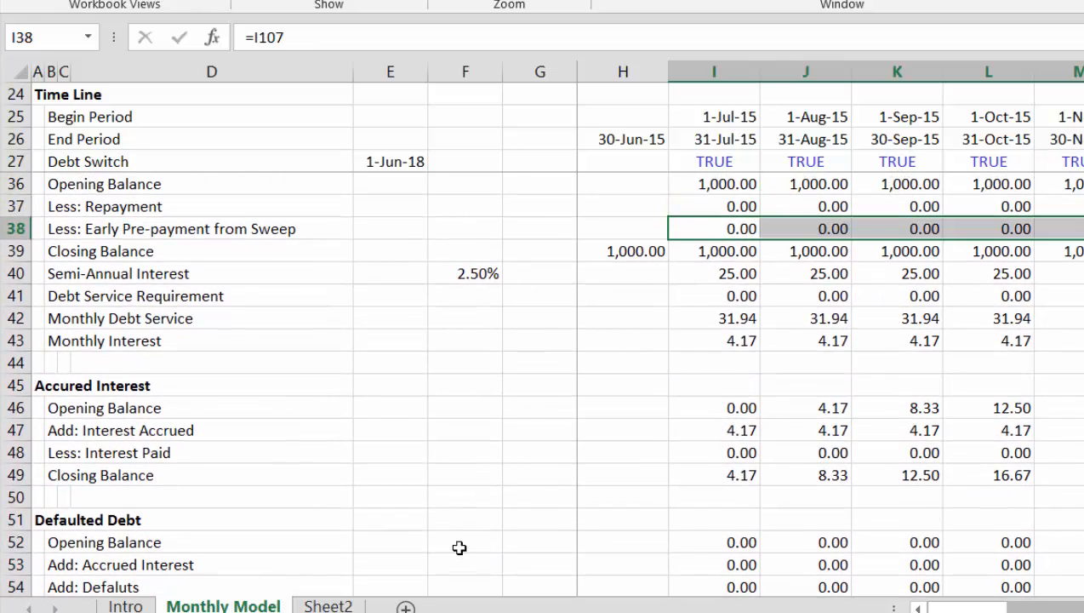
Step: Subtract the early pre-payment from the closing balance in I39, making it =I36-I37-I38, and fill the formula across the remaining periods of row 39
key("Down")
key("Down")
key("Left")
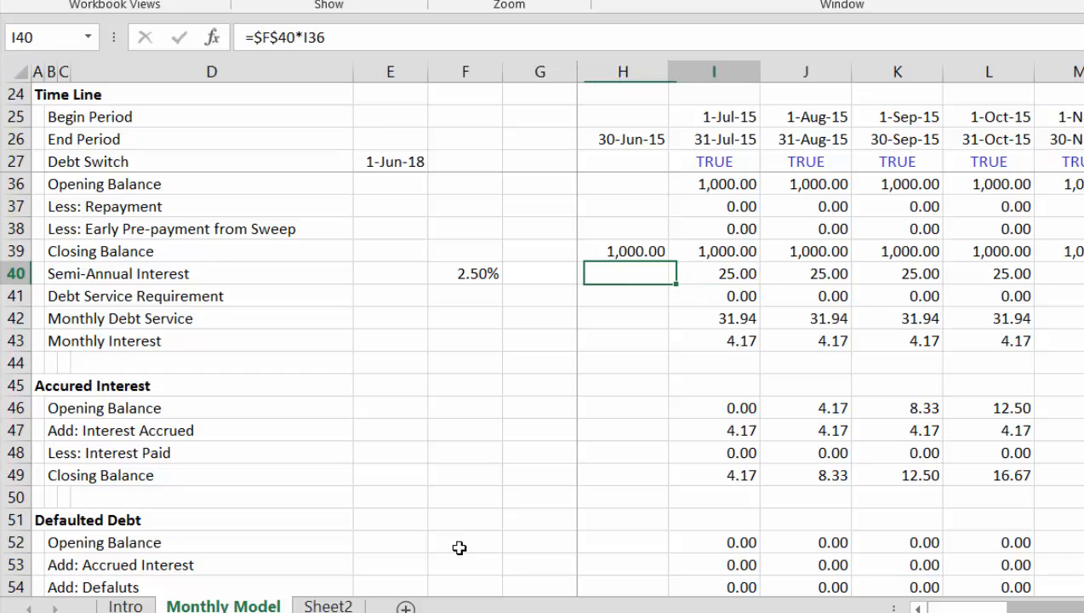
key("Right")
key("Up")
key("F2")
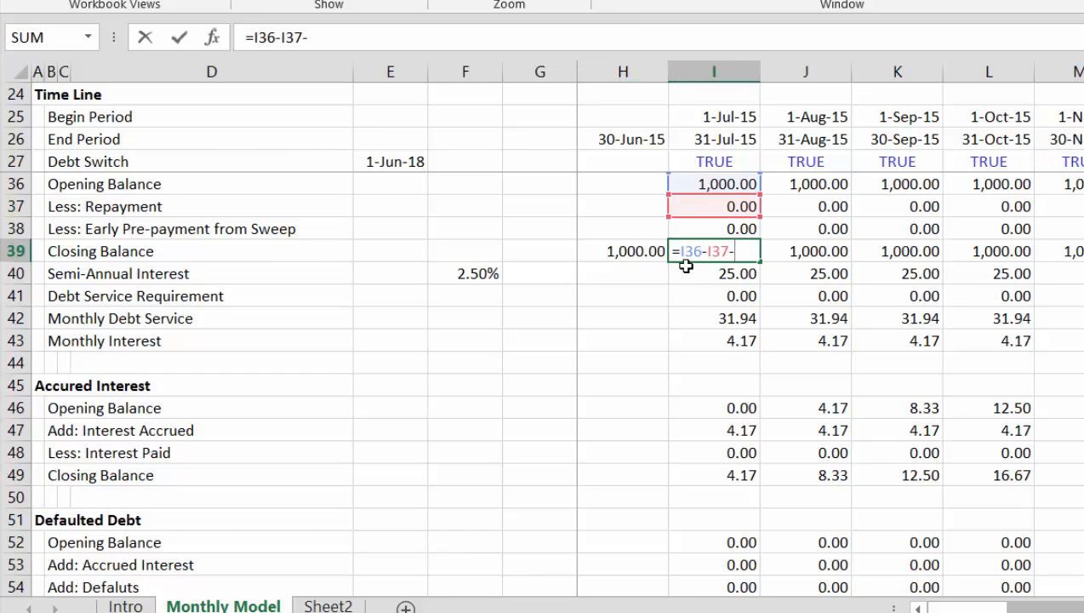
type("-")
left_click(681, 229)
key("Return")
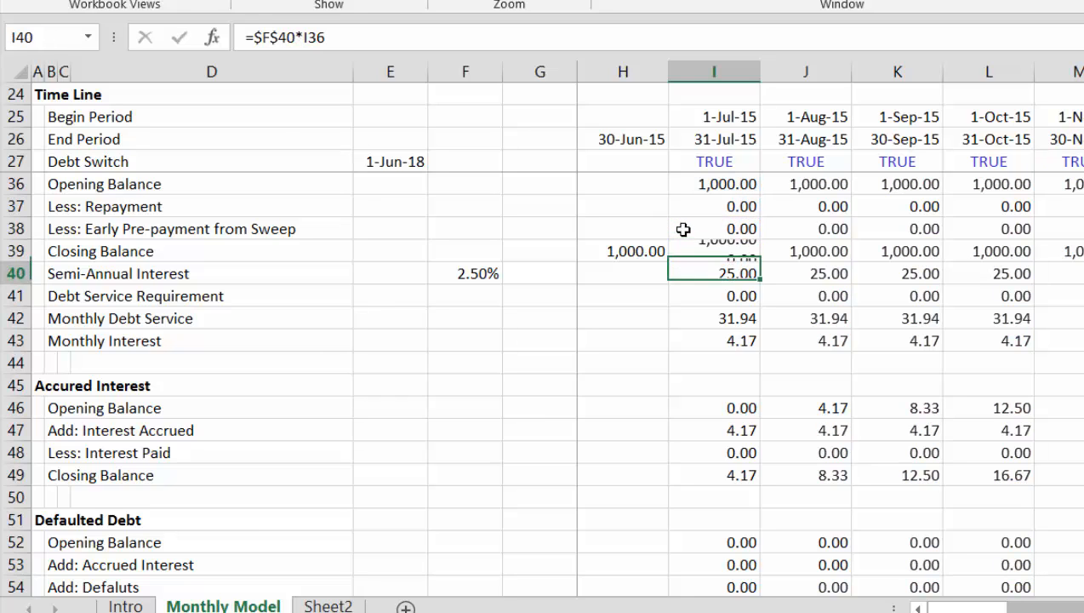
key("Up")
key("ctrl+shift+Right")
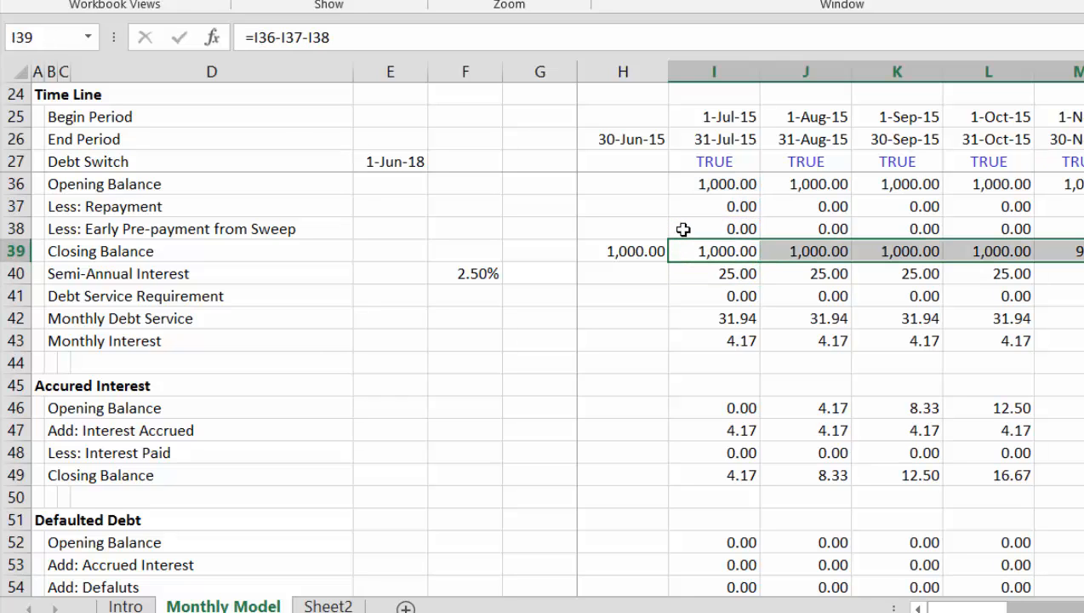
Step: Examine the debt schedule's repayments, early pre-payments and closing balances through mid-2018, particularly around December 2017 and June 2018
key("Right")
key("Right")
key("Right")
key("Right")
key("Right")
key("Right")
key("Right")
key("Right")
key("Right")
key("Right")
key("Right")
key("Right")
key("Right")
key("Right")
key("Right")
key("Right")
key("Right")
key("Right")
key("Right")
key("Right")
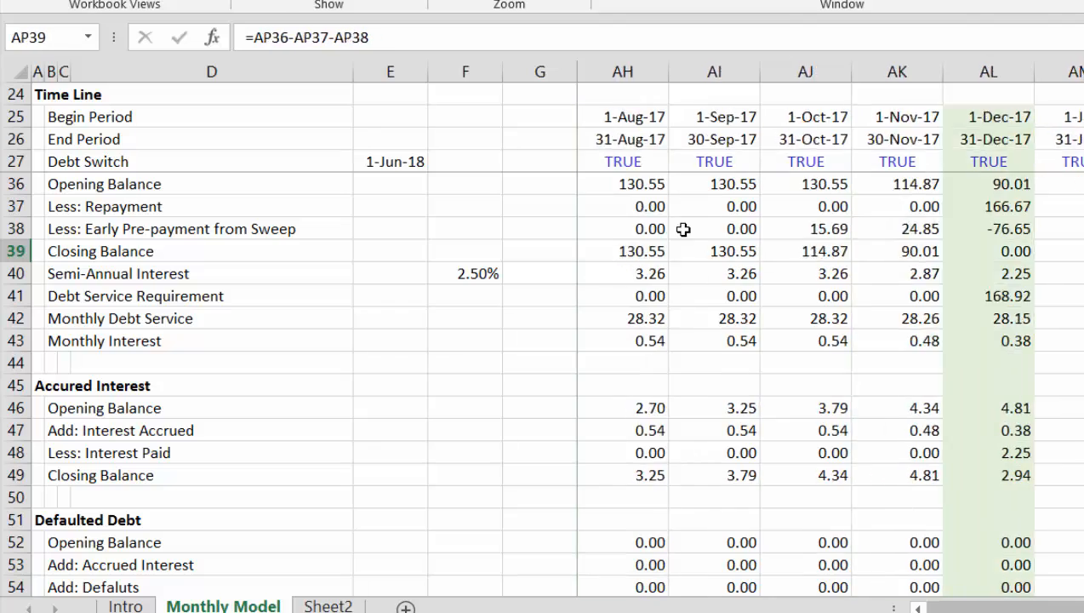
key("Right")
key("Right")
key("Right")
key("Right")
key("Right")
key("Right")
key("Right")
key("Right")
key("Left")
key("Left")
key("Left")
key("Left")
key("Left")
key("Left")
key("Left")
key("Left")
key("Left")
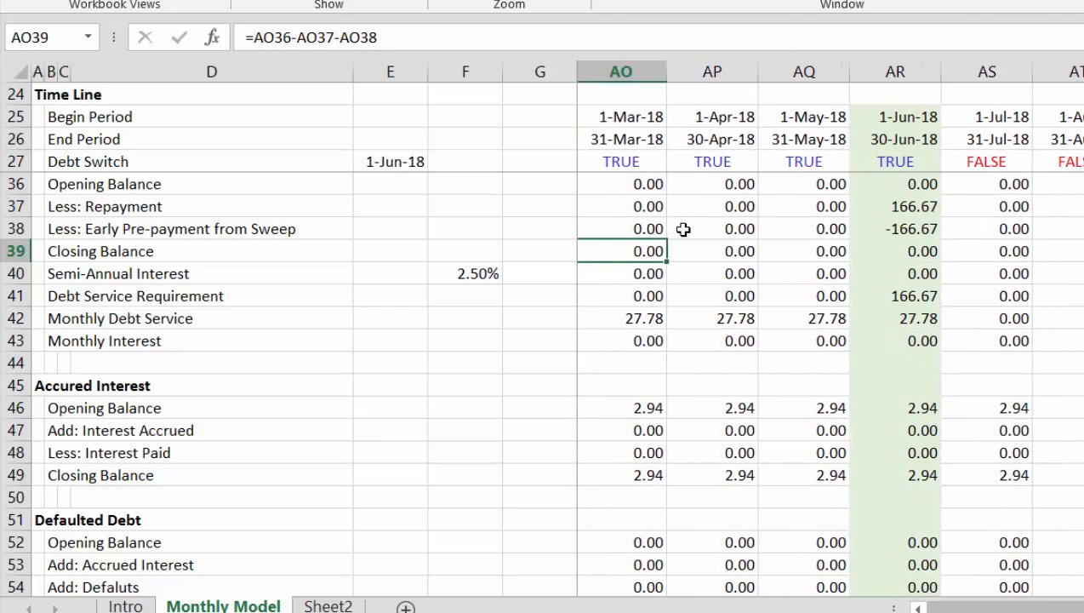
key("Left")
key("Left")
key("Left")
key("Left")
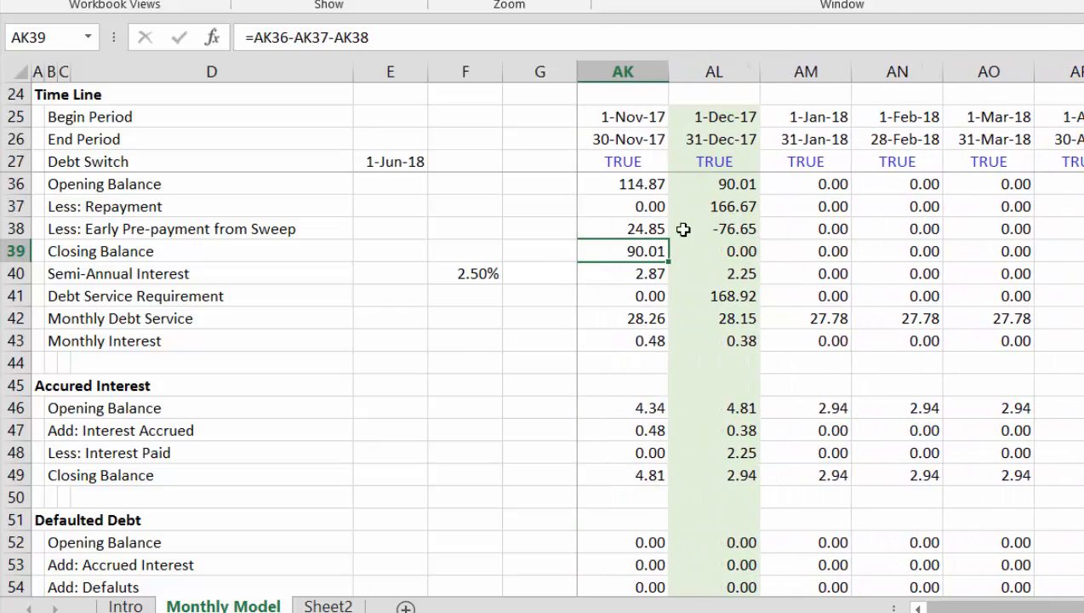
key("Right")
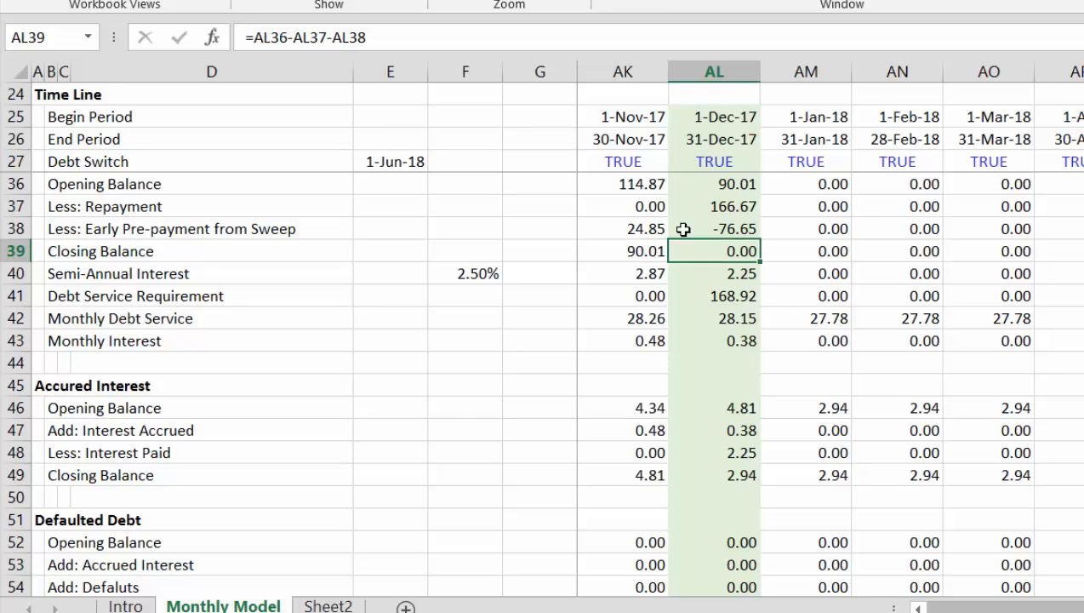
key("Left")
key("Left")
key("Left")
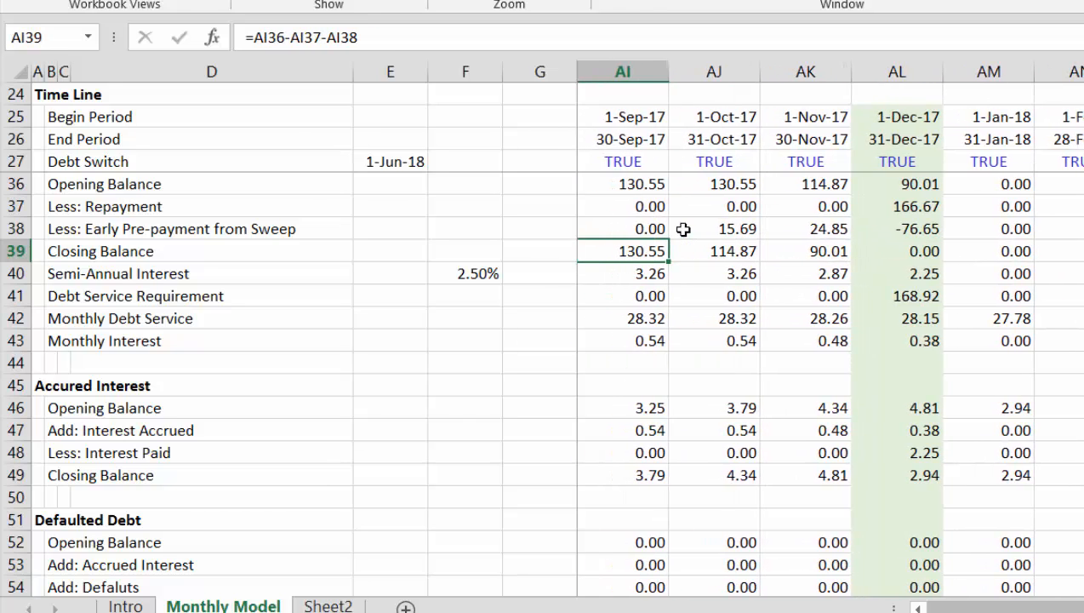
Step: Compare row 39 closing balances with the repayments and sweep pre-payments across the periods between December 2015 and March 2018
key("Left")
key("Left")
key("Left")
key("Left")
key("Left")
key("Left")
key("Left")
key("Left")
key("Left")
key("Left")
key("Left")
key("Left")
key("Left")
key("Left")
key("Left")
key("Left")
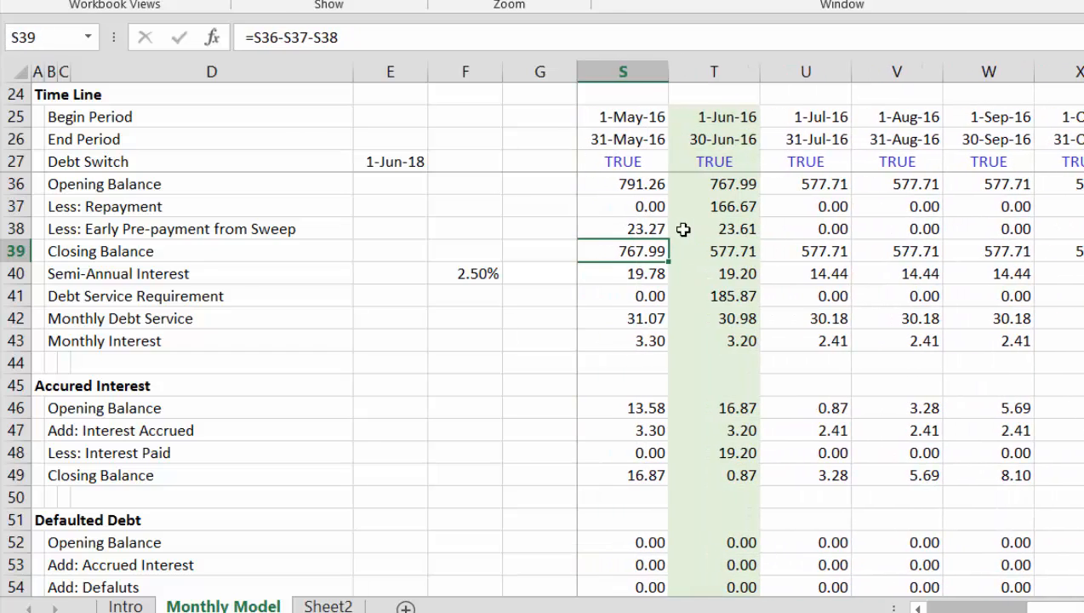
key("Right")
key("Right")
key("Right")
key("Right")
key("Right")
key("Right")
key("Right")
key("Right")
key("Right")
key("Right")
key("Right")
key("Right")
key("Right")
key("Right")
key("Right")
key("Right")
key("Right")
key("Right")
key("Right")
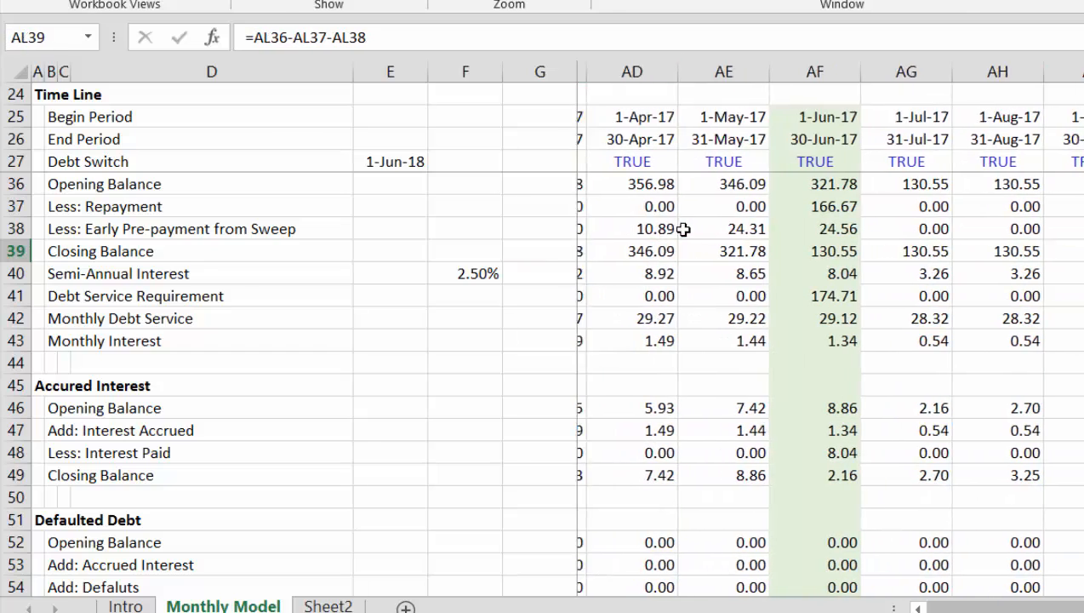
key("Right")
key("Right")
key("Right")
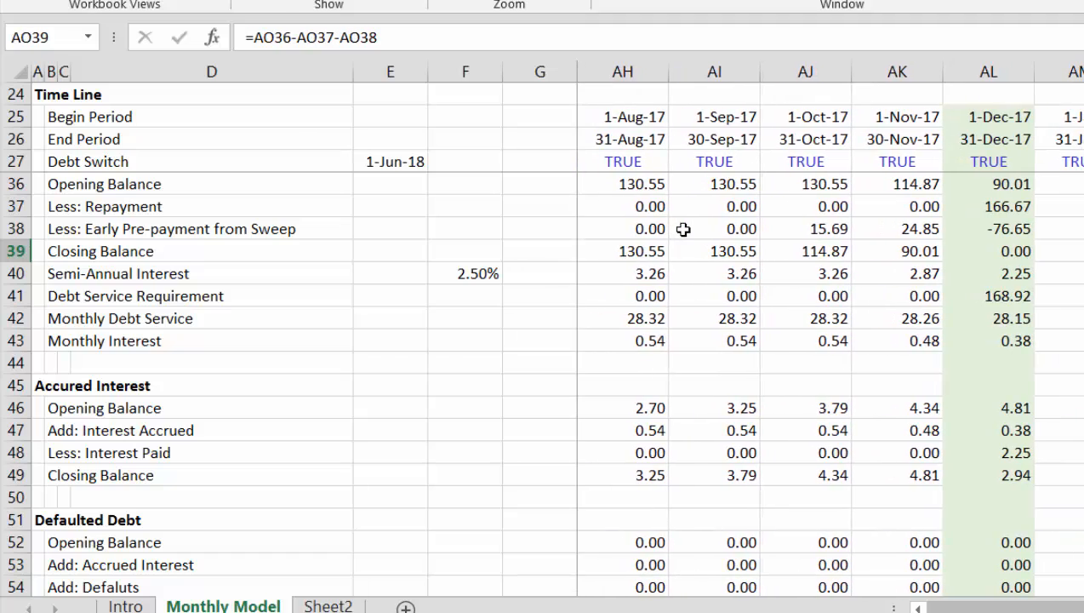
key("Left")
key("Left")
key("Left")
key("Left")
key("Left")
key("Left")
key("Left")
key("Left")
key("Left")
key("Left")
key("Left")
key("Left")
key("Left")
key("Left")
key("Left")
key("Left")
key("Left")
key("Left")
key("Left")
key("Left")
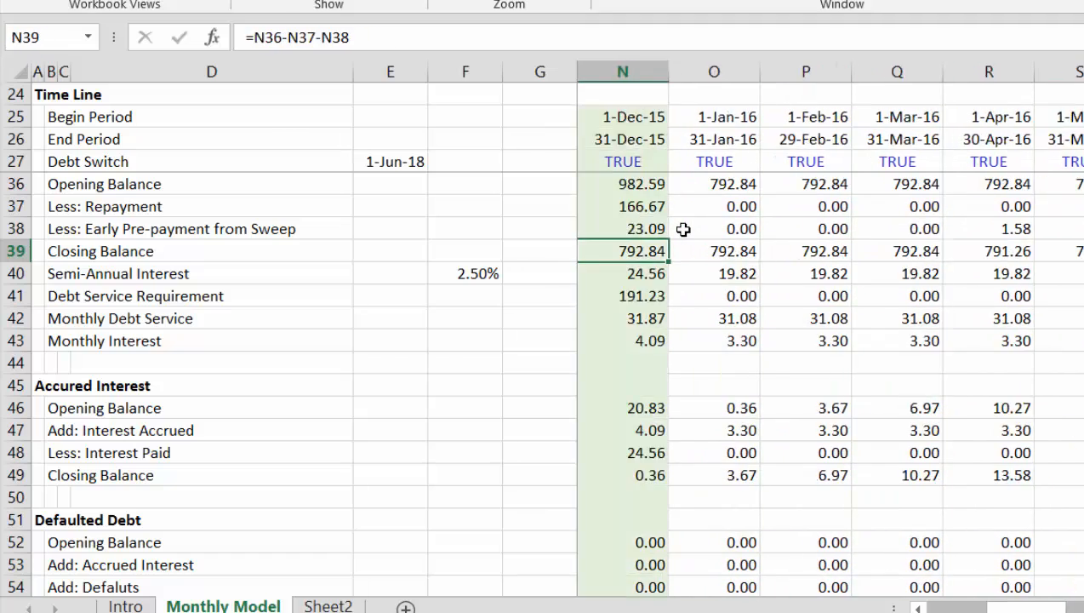
Step: Cap the first-period Less: Repayment in I37 at the opening balance with the formula =MIN(H31*I29,I36)
key("Home")
key("Right")
key("Right")
key("Right")
key("Right")
key("Right")
key("Up")
key("Up")
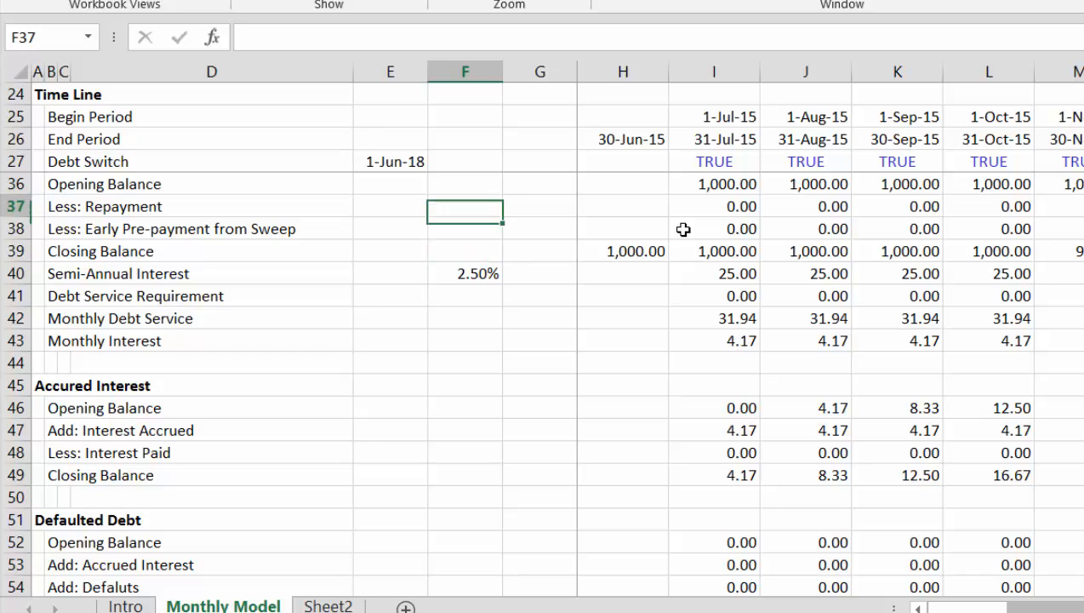
key("Right")
key("Right")
key("Right")
key("F2")
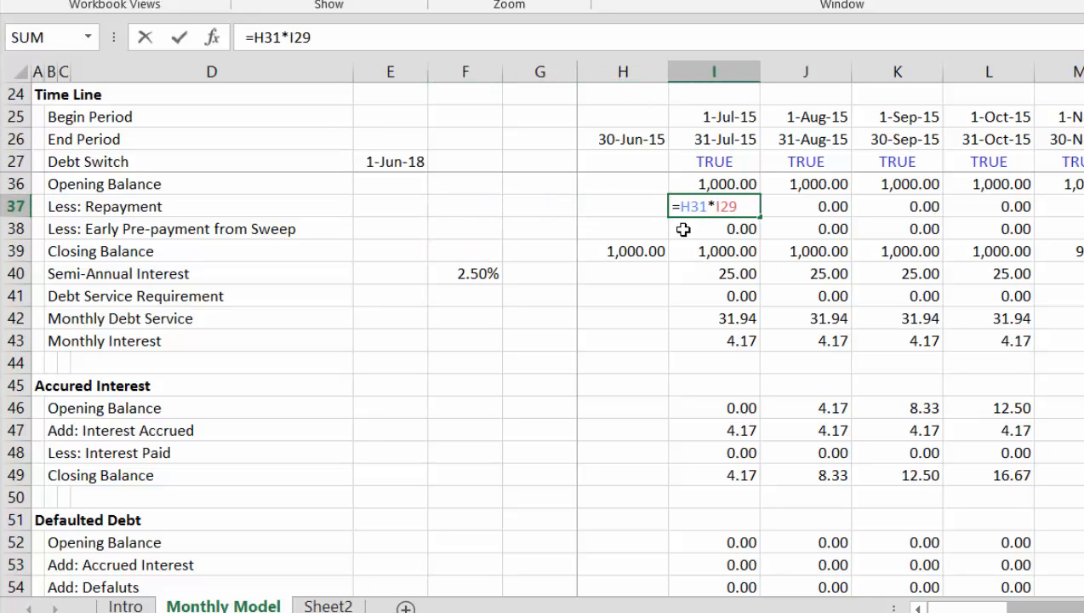
key("Home")
key("Right")
type("min(")
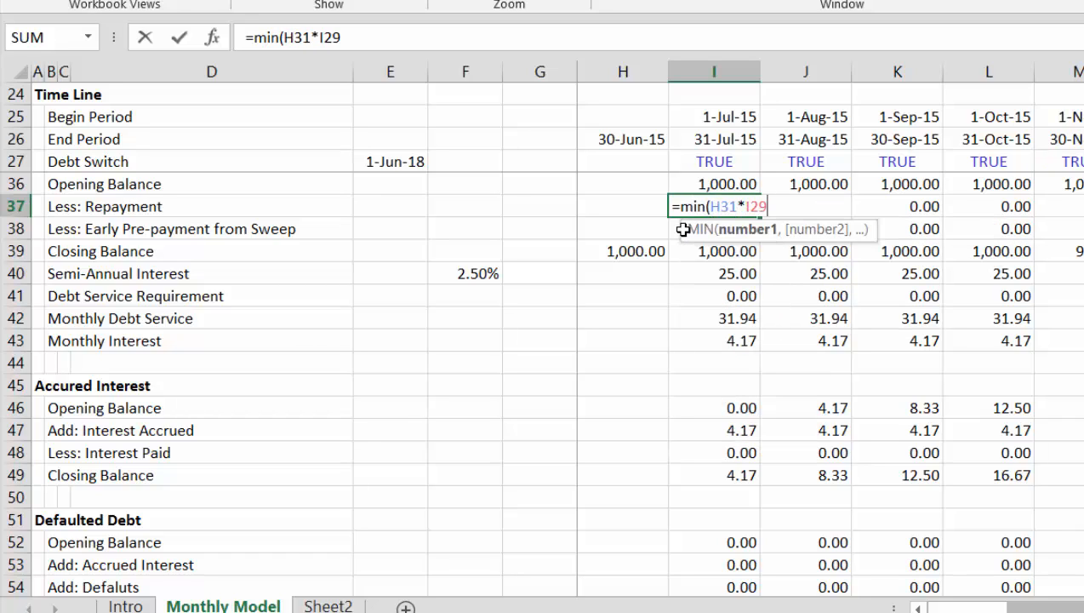
type(",")
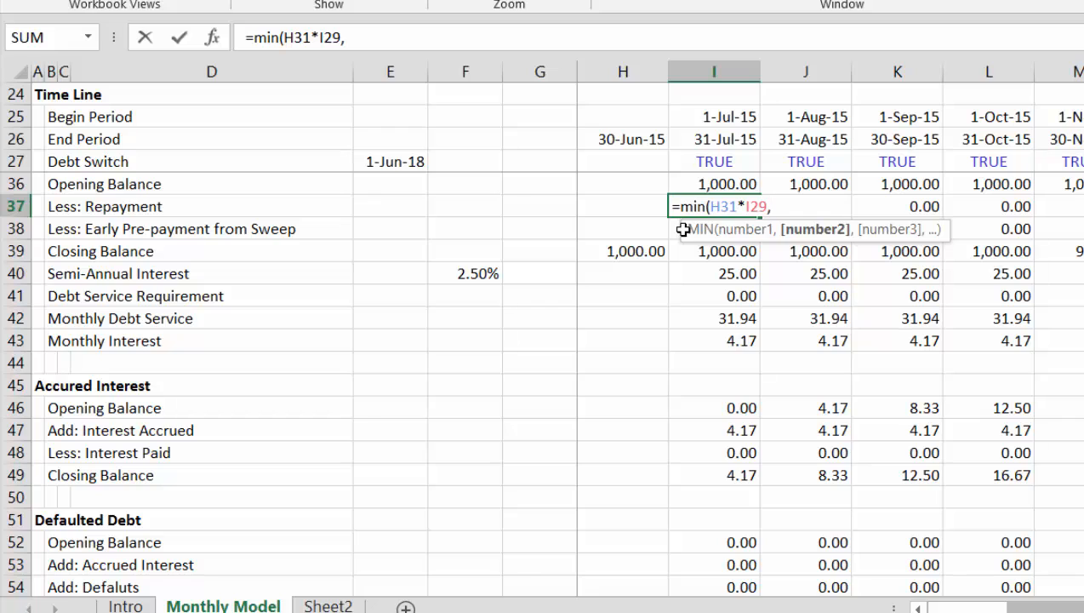
left_click(713, 179)
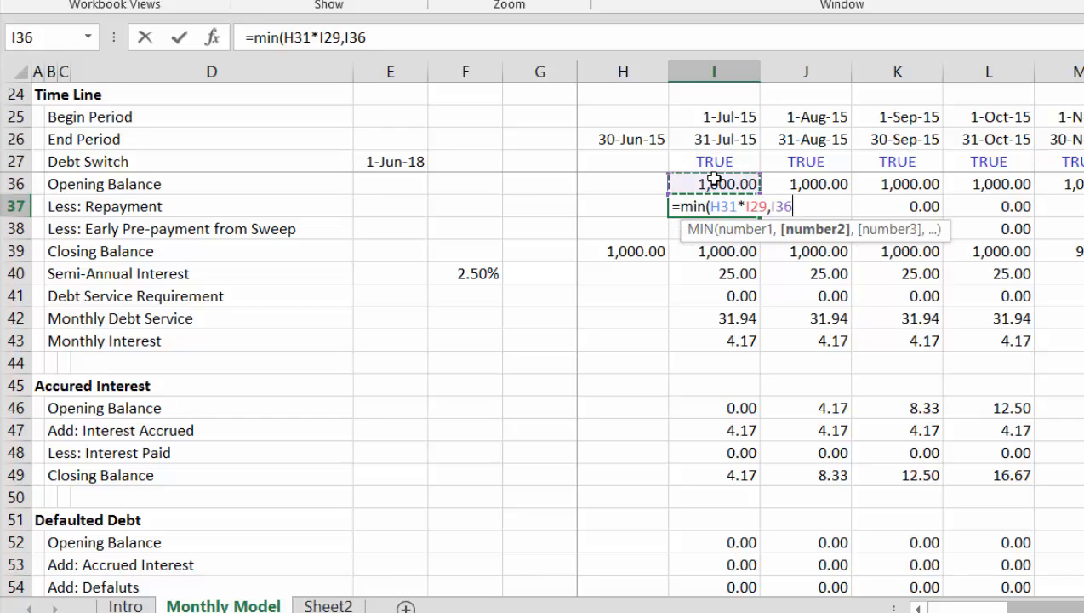
key("Return")
key("Up")
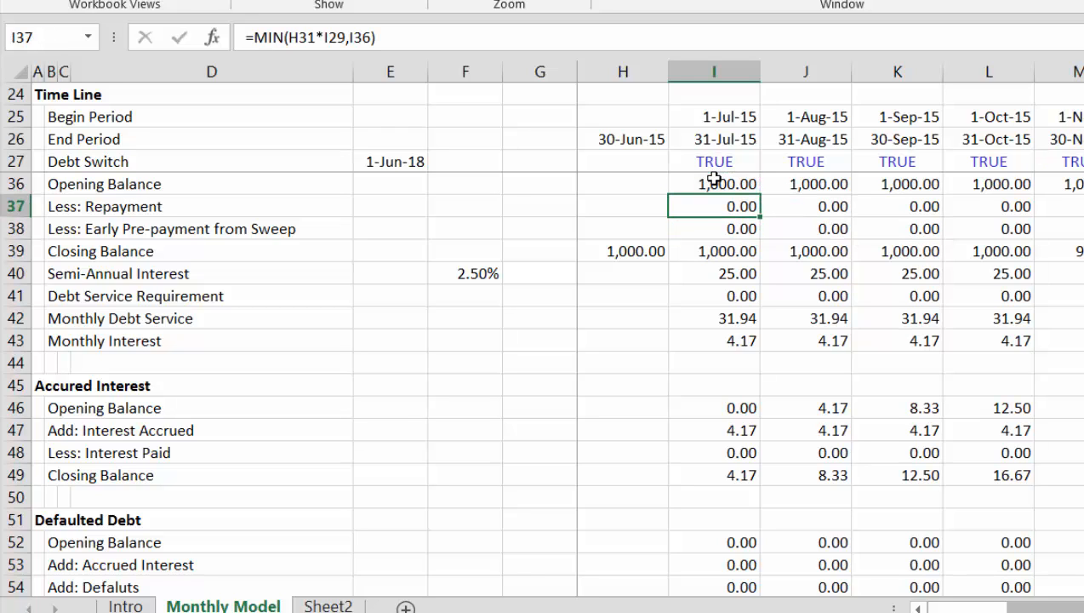
Step: Fill the capped repayment formula from I37 across the remaining monthly periods of row 37
key("ctrl+shift+Right")
key("ctrl+r")
key("Left")
Step: Examine the recalculated Less: Repayment amounts along row 37 across the monthly periods
key("Right")
key("Right")
key("Right")
key("Right")
key("Right")
key("Right")
key("Right")
key("Right")
key("Right")
key("Right")
key("Right")
key("Right")
key("Right")
key("Right")
key("Right")
key("Right")
key("Right")
key("Right")
key("Right")
key("Right")
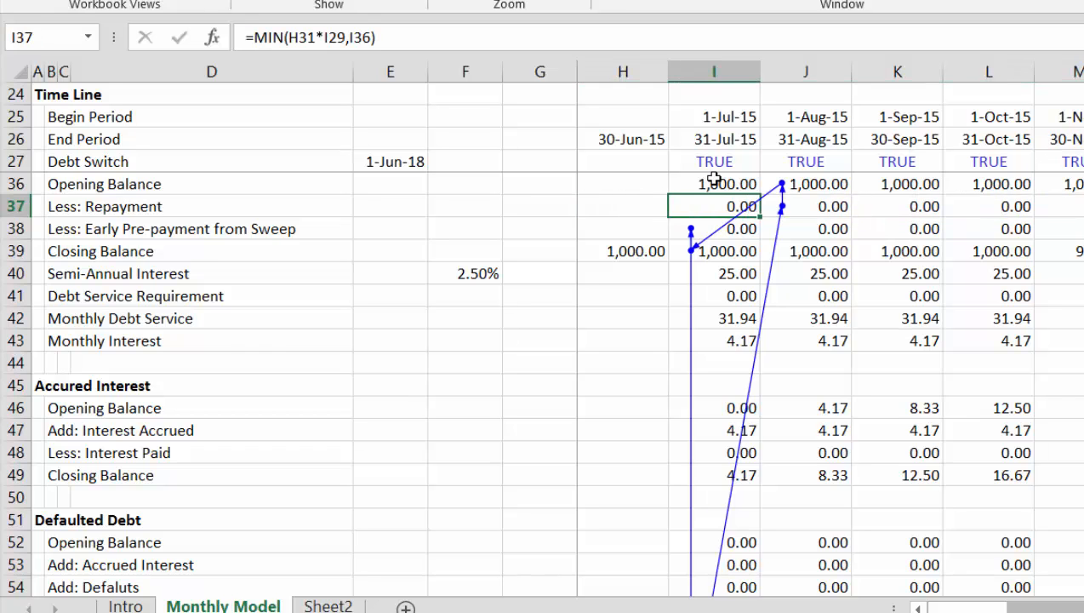
Step: Check the capped repayments against the sweep pre-payments and balances through the June 2018 final period, returning to the start of row 37
key("Right")
key("Right")
key("Right")
key("Right")
key("Right")
key("Right")
key("Right")
key("Right")
key("Right")
key("Right")
key("Right")
key("Right")
key("Right")
key("Right")
key("Right")
key("Right")
key("Right")
key("Right")
key("Right")
key("Right")
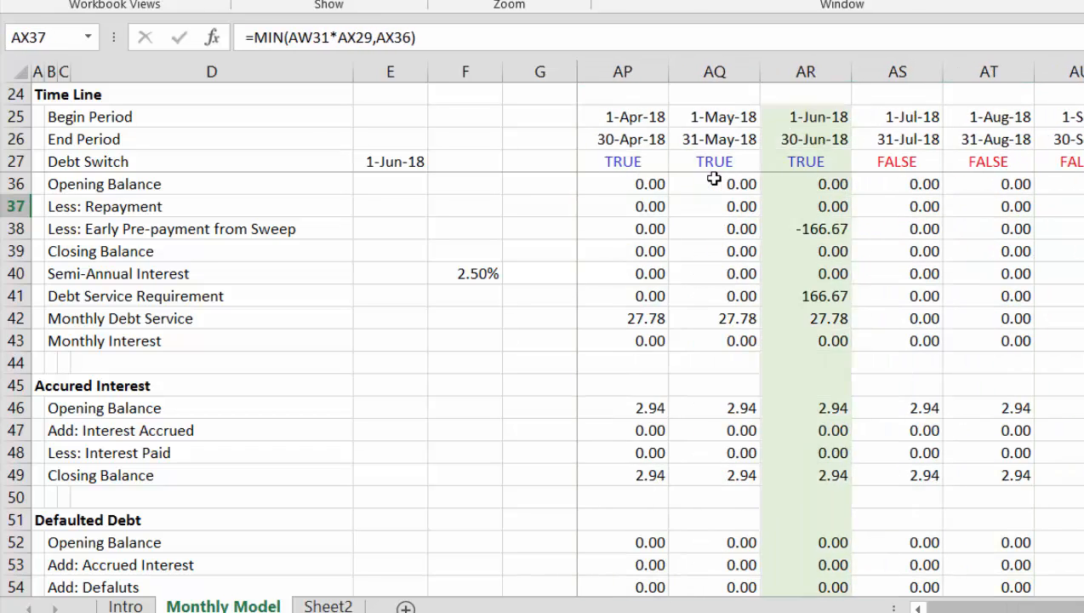
key("Left")
key("Left")
key("Left")
key("Left")
key("Left")
key("Left")
key("Left")
key("Left")
key("Left")
key("Left")
key("Left")
key("Left")
key("Left")
key("Left")
key("Left")
key("Left")
key("Left")
key("Left")
key("Left")
key("Left")
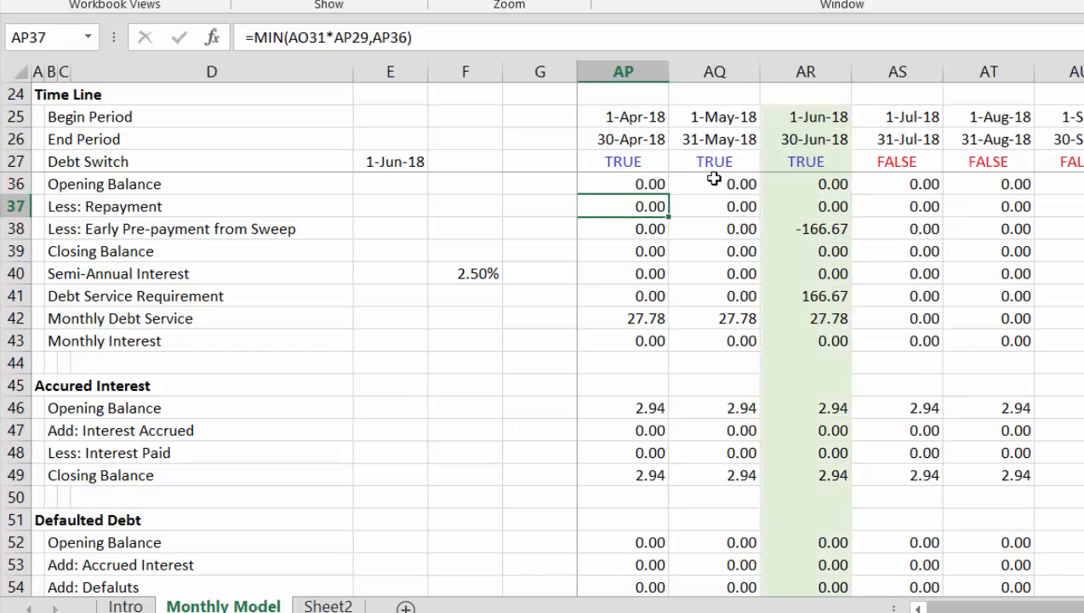
key("Left")
key("Left")
key("Left")
key("Left")
key("Left")
key("Left")
key("Left")
key("Left")
key("Left")
key("Left")
key("Left")
key("Left")
key("Left")
key("Left")
key("Left")
key("Left")
key("Left")
key("Left")
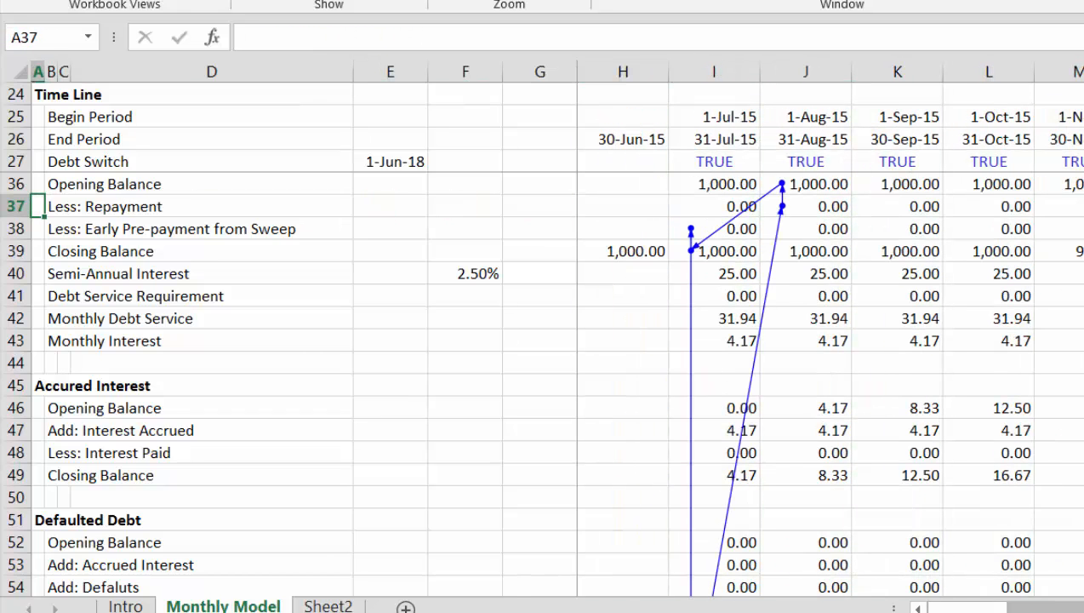
key("F10")
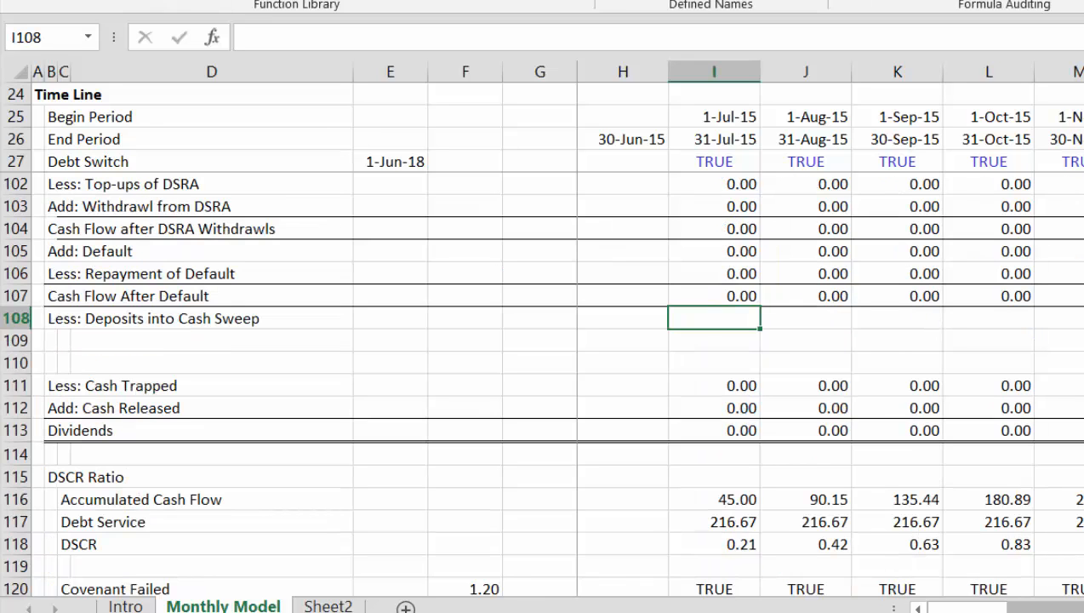
Step: Unfreeze the panes on the Monthly Model sheet
key("Left")
key("Left")
key("Left")
key("Left")
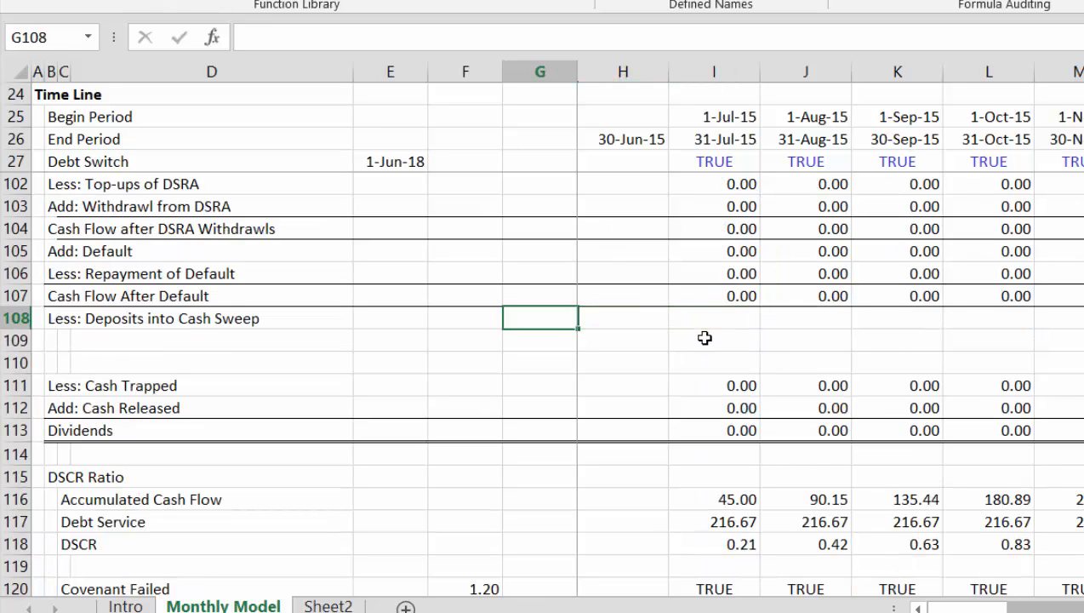
key("Up")
key("Up")
key("Up")
key("Up")
key("Up")
key("Up")
key("Up")
key("Up")
key("Up")
key("Up")
key("Up")
key("Up")
key("Up")
key("Up")
key("Up")
key("Up")
key("Up")
key("Up")
key("Up")
key("Up")
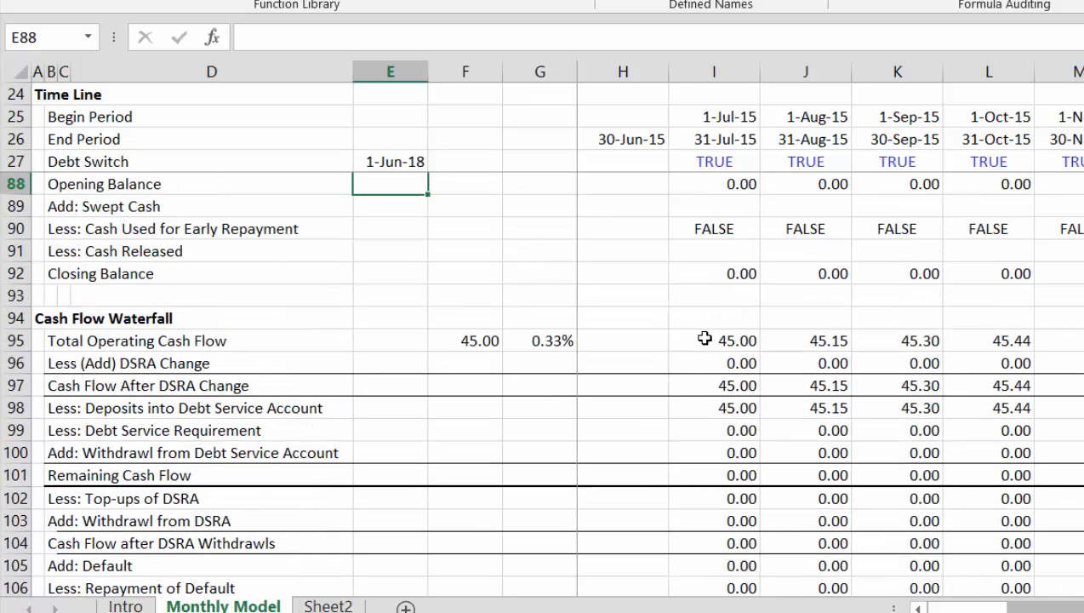
key("alt+w")
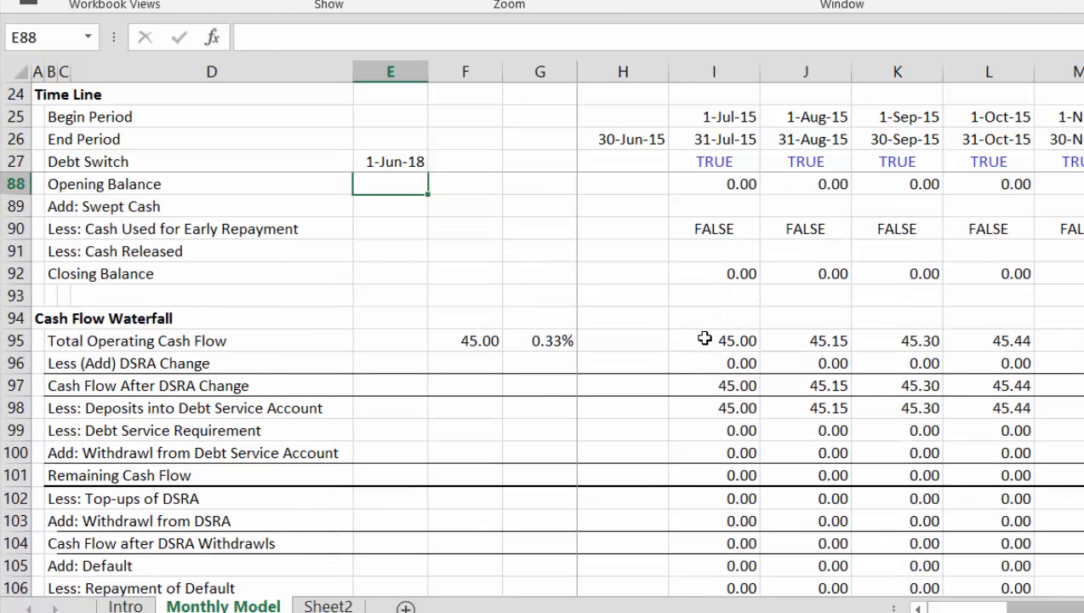
key("f")
key("f")
Step: Look through the account schedules above the waterfall, up to the Debt Schedule and Time Line sections
key("Up")
key("Up")
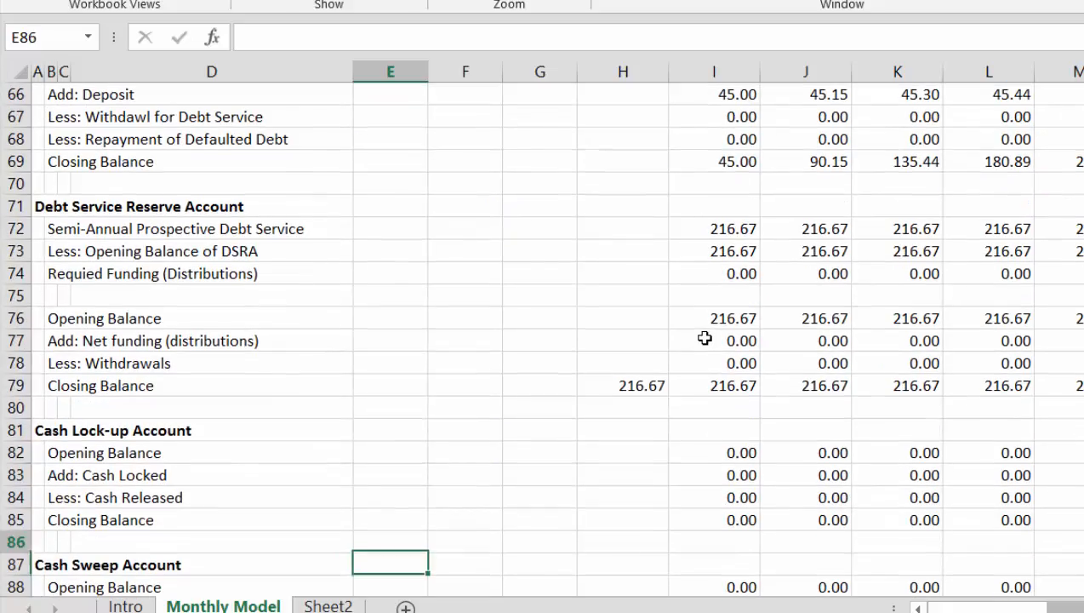
key("Up")
key("Up")
key("Up")
key("Up")
key("Up")
key("Up")
key("Up")
key("Up")
key("Up")
key("Up")
key("Page_Up")
key("Page_Up")
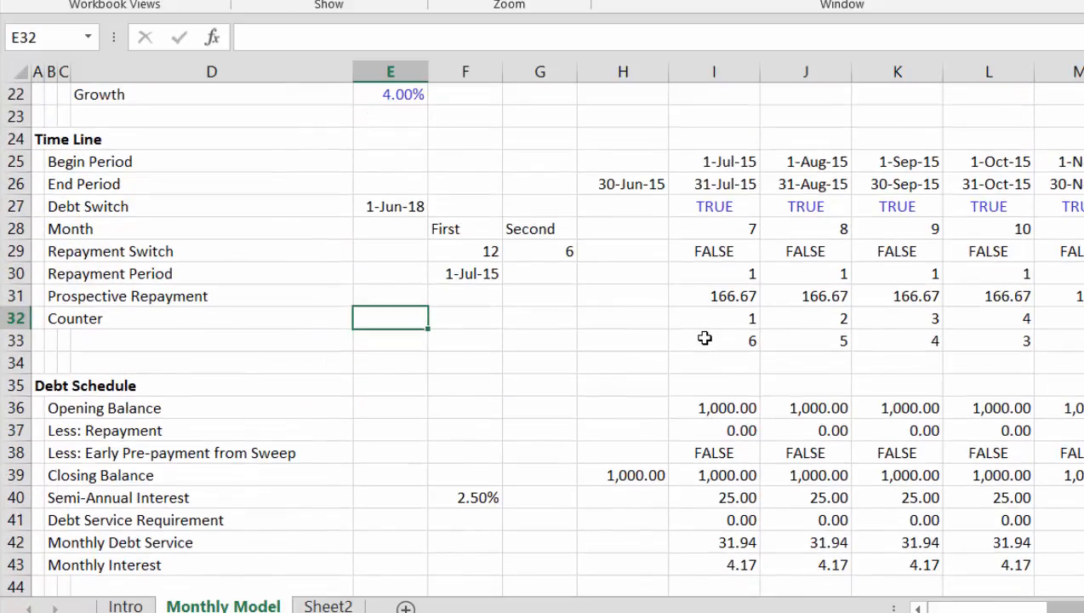
key("Page_Down")
key("Page_Down")
key("Page_Down")
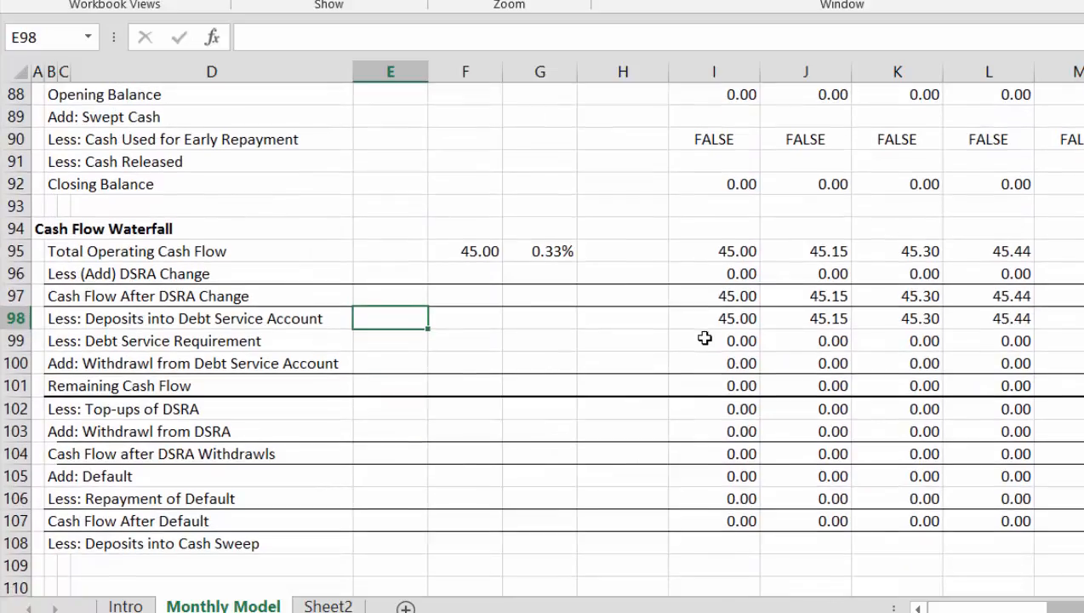
Step: Link F108 on the Less: Deposits into Cash Sweep row to the Cash Sweep Percent input with the formula =E18
key("Down")
key("Down")
key("Down")
key("Down")
key("Down")
key("Down")
key("Down")
key("Down")
key("Down")
key("Down")
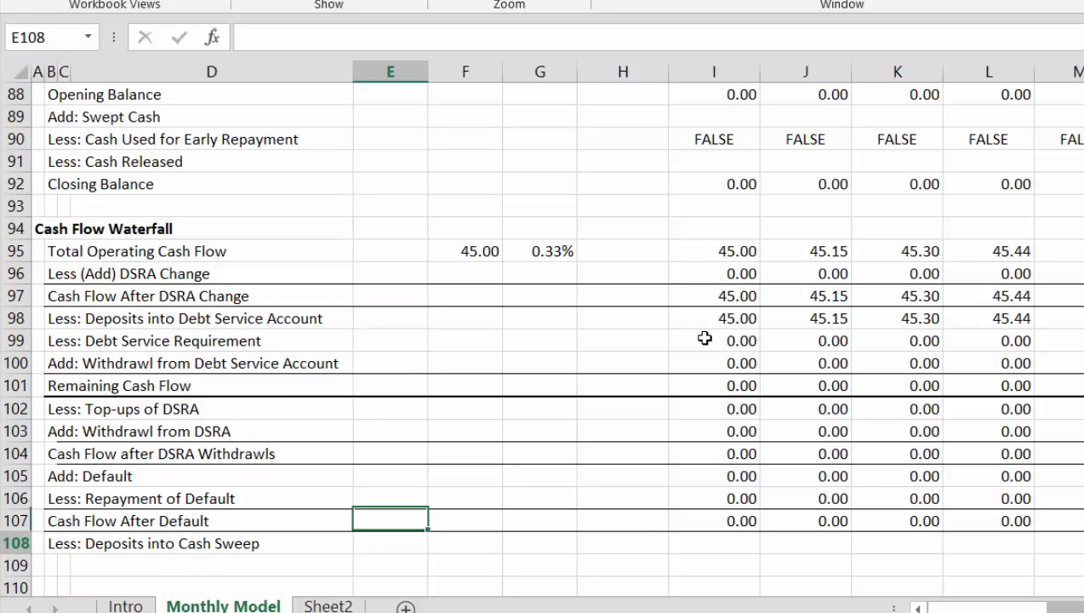
key("Right")
type("=")
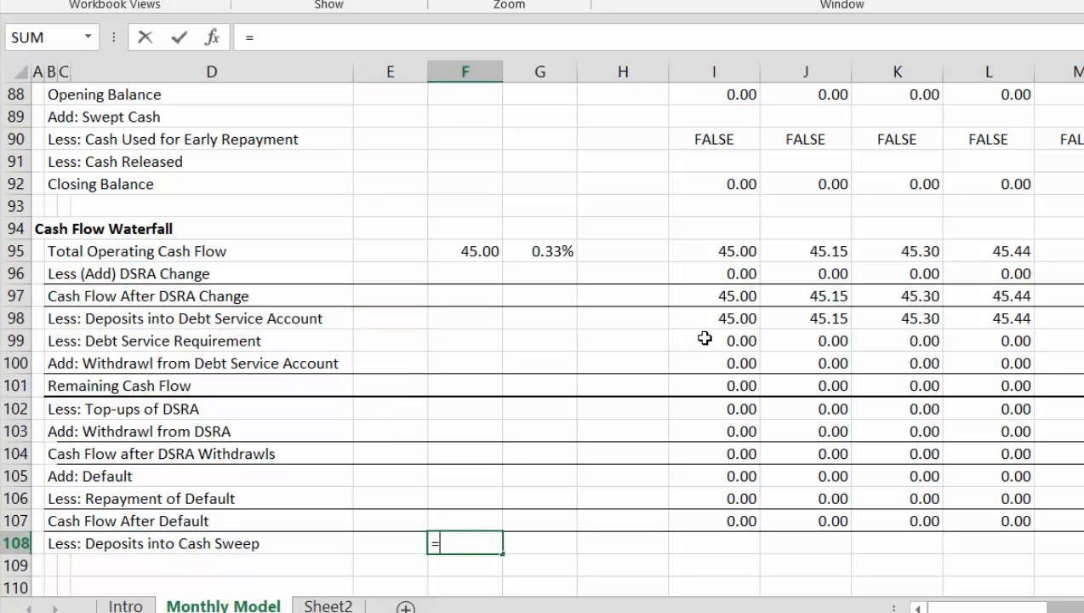
key("Page_Up")
key("Page_Up")
key("Page_Up")
key("Down")
scroll(705, 338, "up", 7)
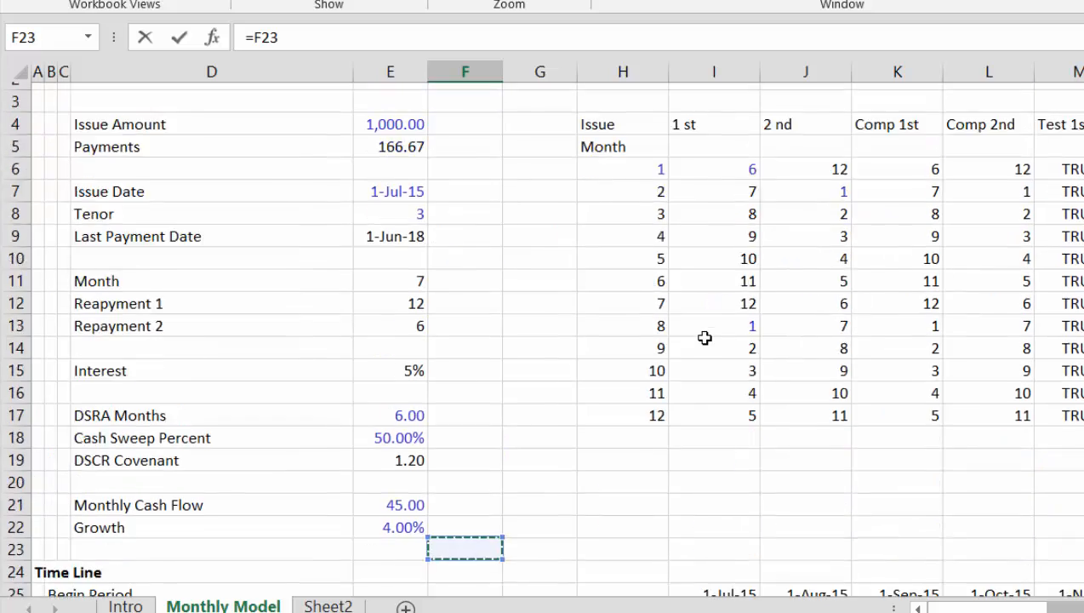
key("Up")
key("Up")
key("Down")
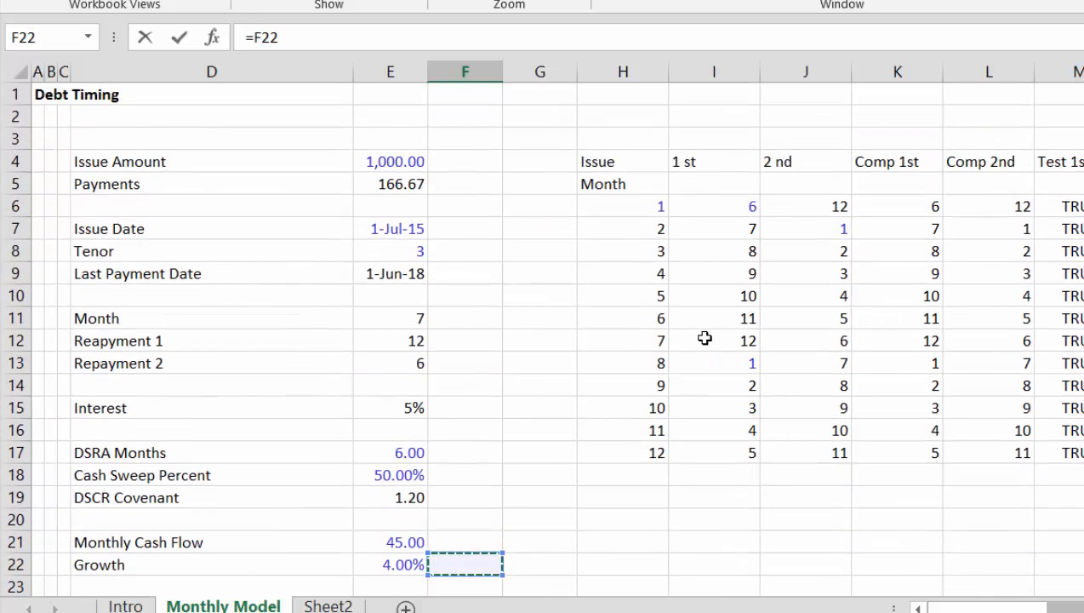
key("Up")
key("Up")
key("Up")
key("Up")
key("Left")
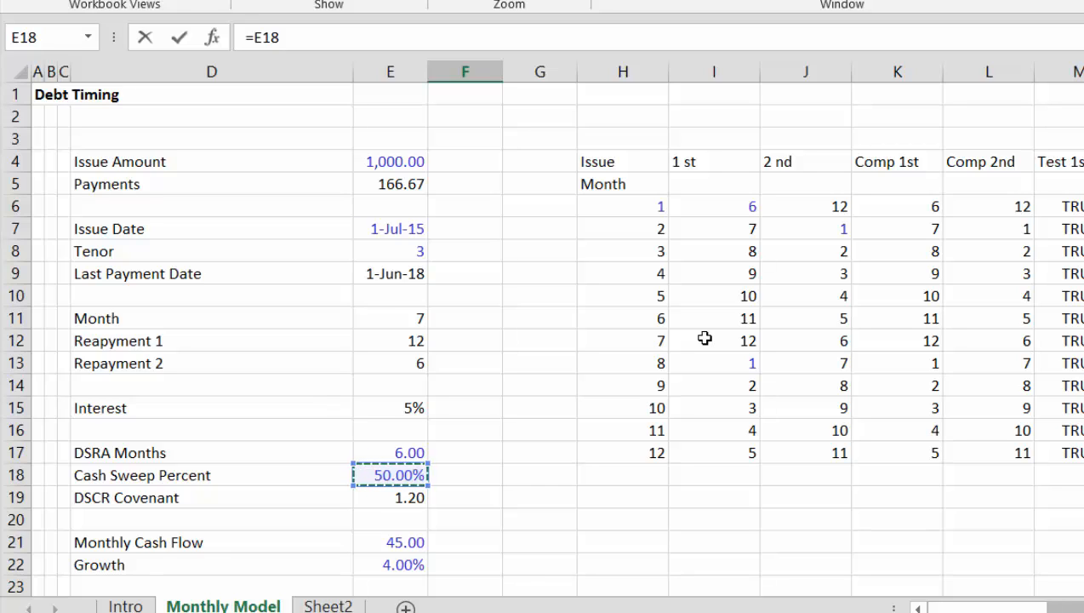
key("Return")
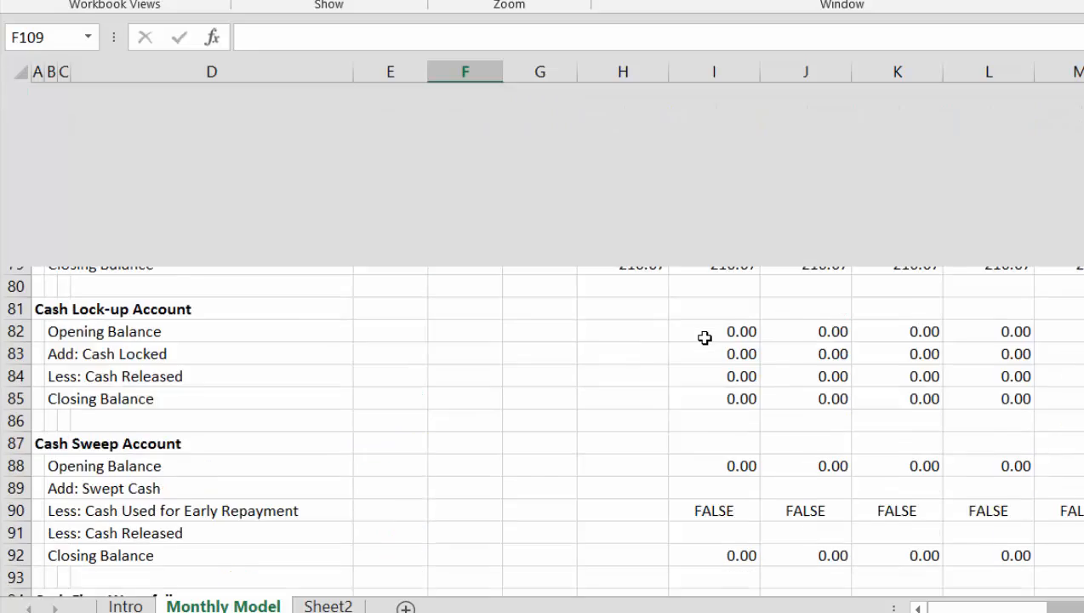
Step: Review the Cash Flow Waterfall rows leading to the first-period Less: Deposits into Cash Sweep cell, I108
key("Up")
key("Right")
key("Right")
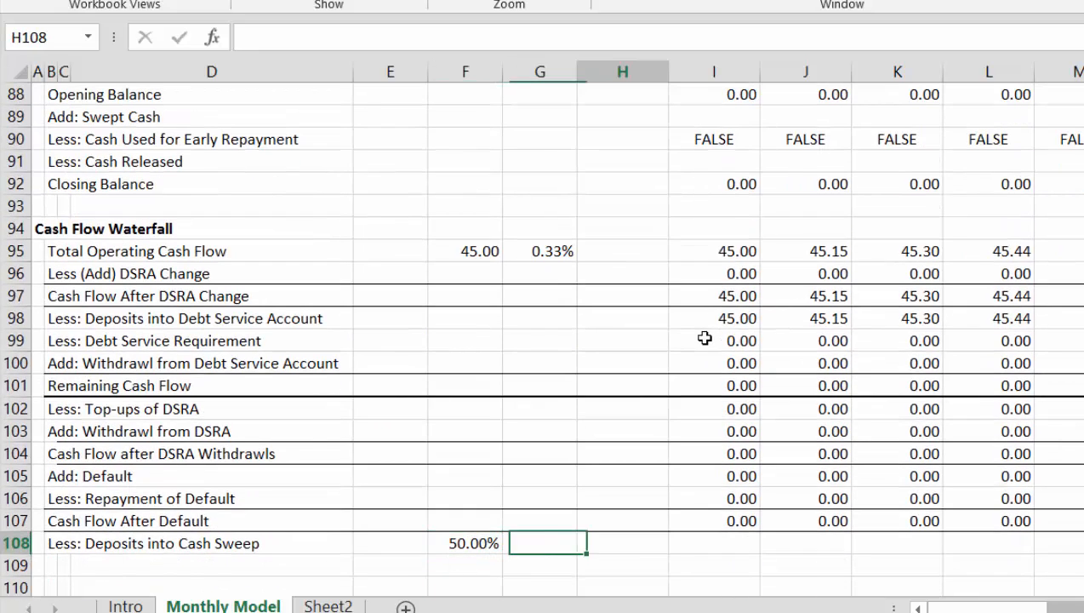
key("Down")
key("Down")
key("Up")
key("Up")
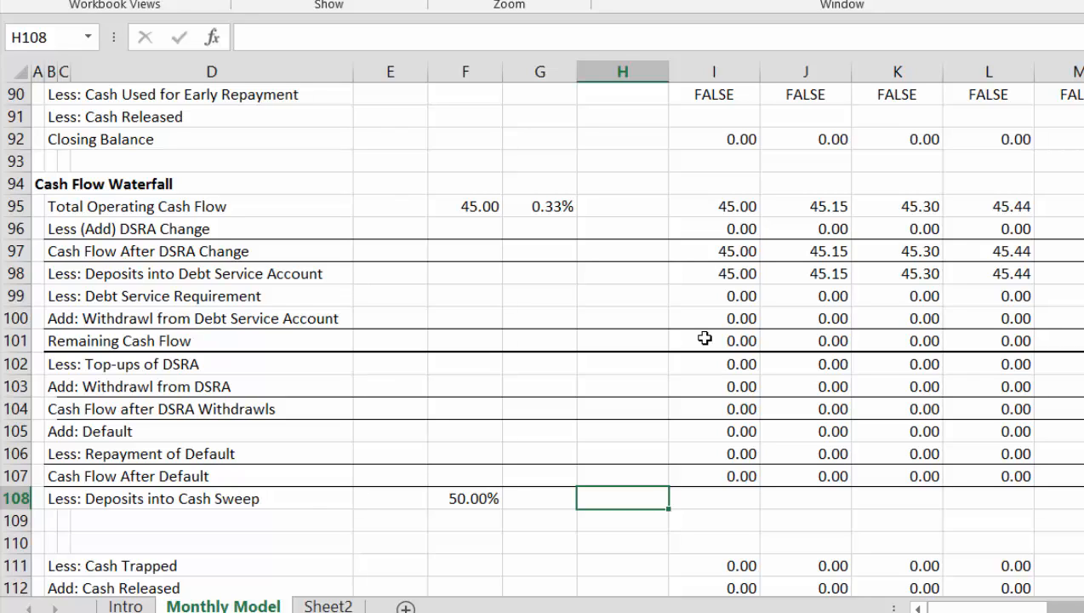
key("Right")
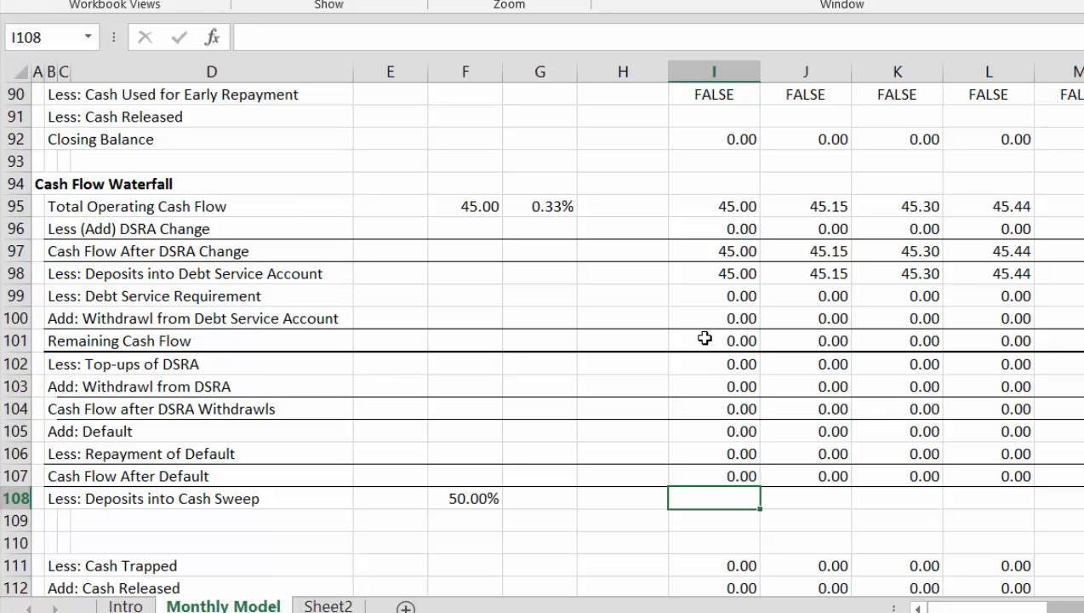
Step: Look through the Cash Sweep, Cash Lock-up, Debt Service Reserve and Debt Service Account schedules above the waterfall
key("Up")
key("Up")
key("Up")
key("Up")
key("Up")
key("Up")
key("Up")
key("Up")
key("Up")
key("Up")
key("Up")
key("Up")
key("Up")
key("Up")
key("Up")
key("Up")
key("Up")
key("Up")
key("Up")
key("Up")
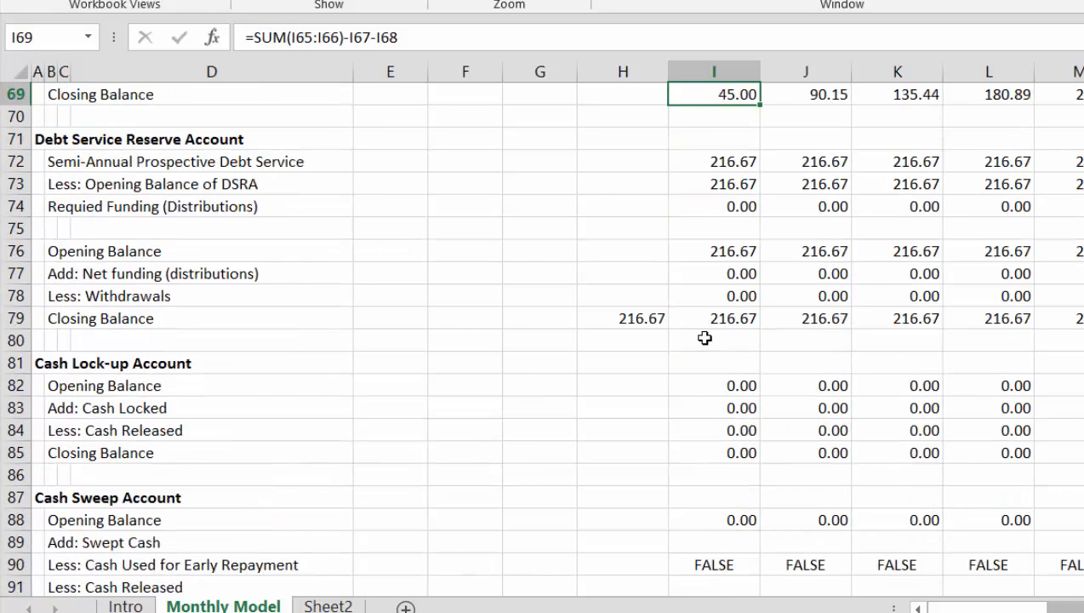
key("Up")
key("Up")
key("Up")
key("Up")
key("Up")
key("Up")
key("Up")
key("Up")
key("Up")
key("Down")
key("Down")
key("Down")
key("Down")
key("Down")
key("Down")
key("Down")
key("Down")
key("Down")
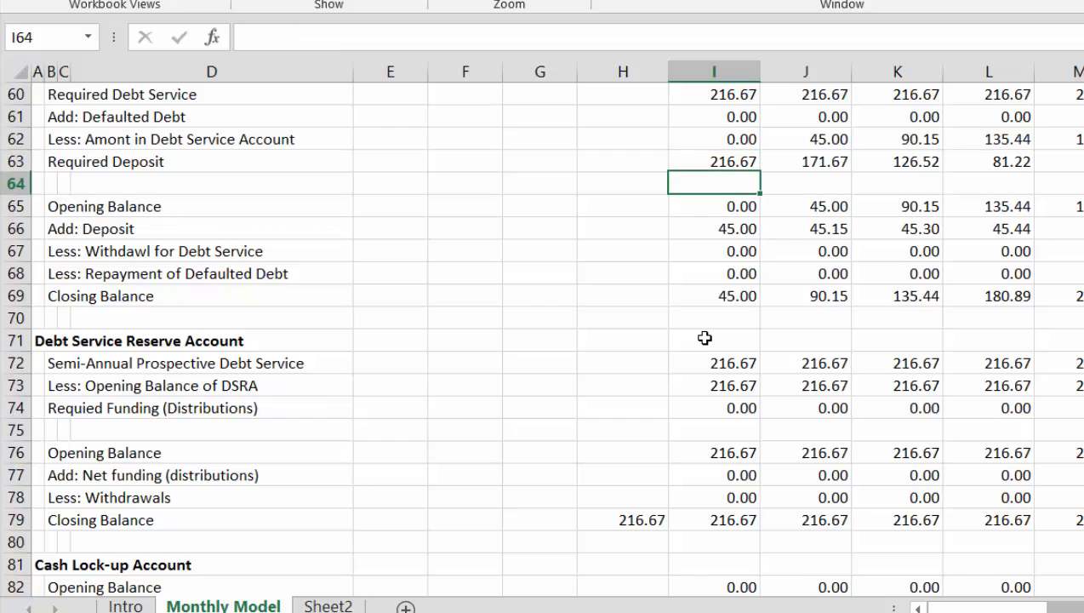
key("Down")
key("Down")
key("Down")
key("Down")
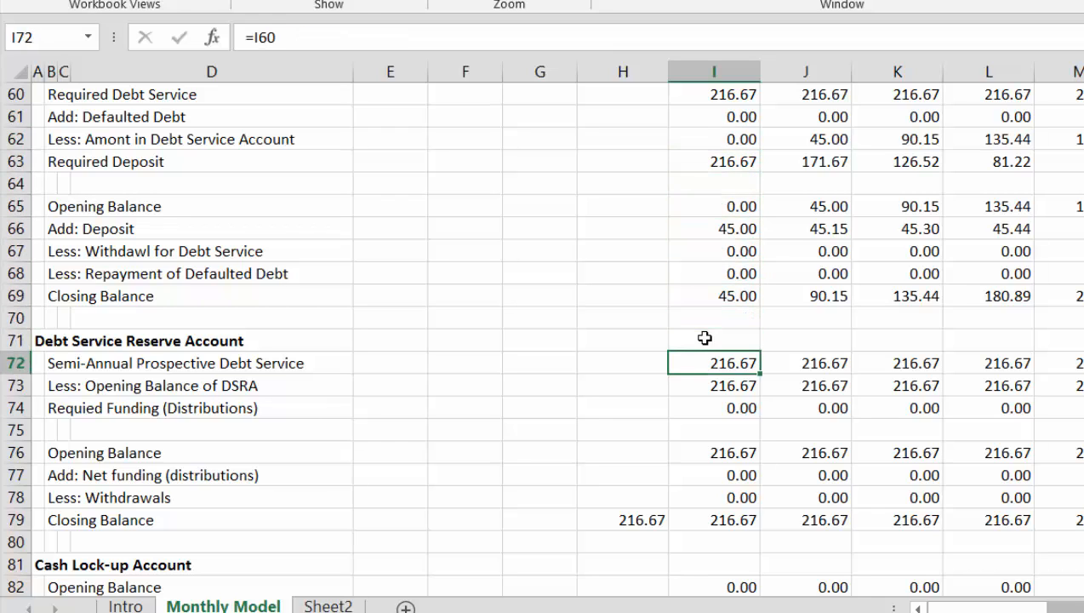
Step: Examine the Debt Service Reserve Account rows and the cell reference behind the first-period Semi-Annual Prospective Debt Service, I72
key("Up")
key("Up")
key("Up")
key("Down")
key("Down")
key("Down")
key("Down")
key("Down")
key("Down")
key("Down")
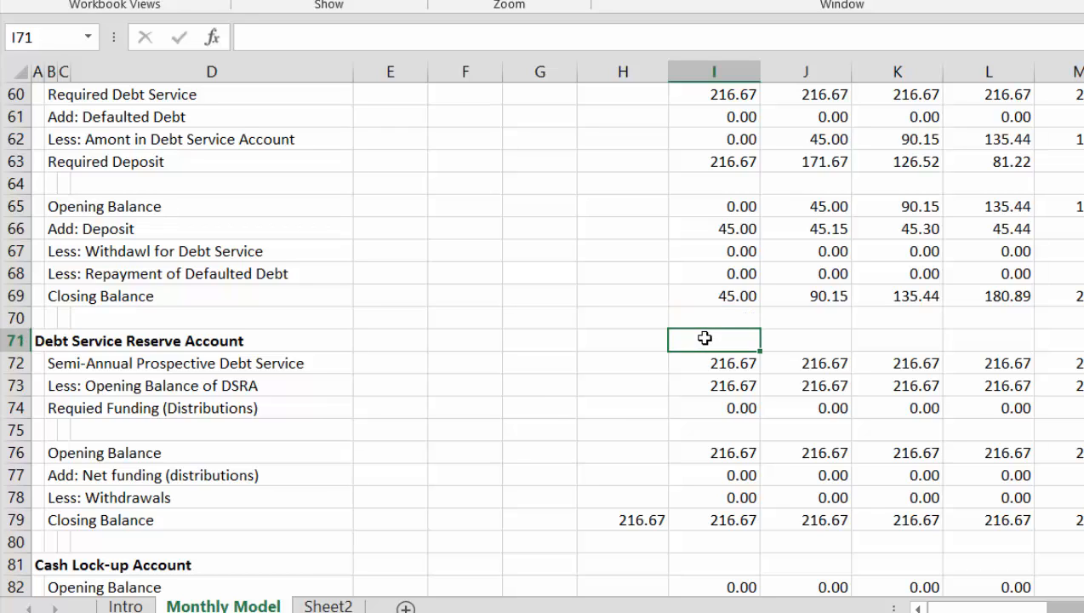
key("Up")
key("Up")
key("Up")
key("Up")
key("Up")
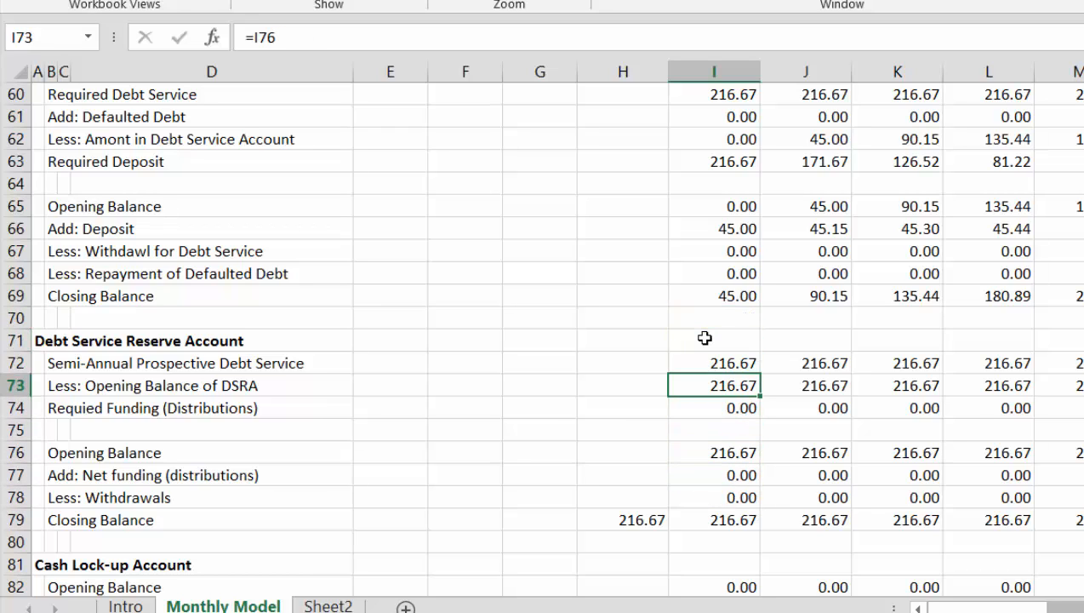
key("Right")
key("Left")
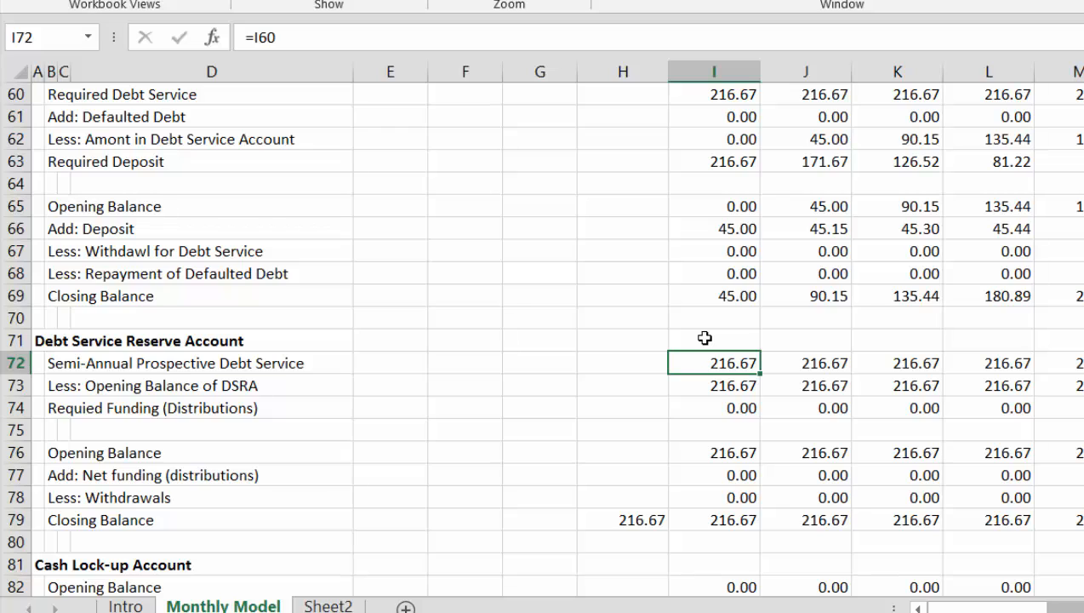
key("F2")
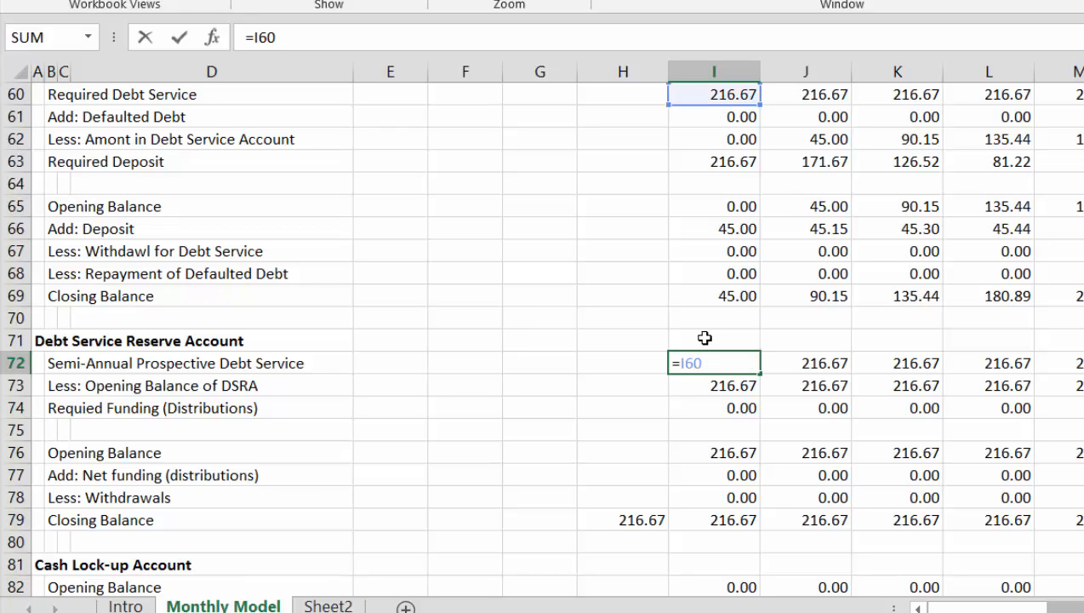
key("ctrl+Return")
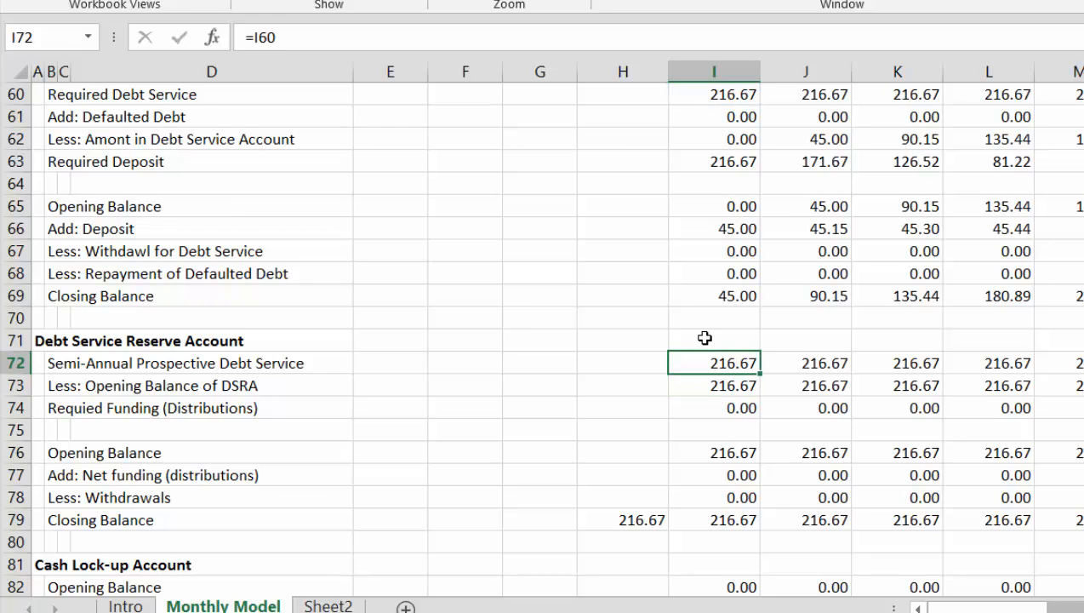
Step: Trace the prospective debt service back to the Required Debt Service formula in I60 and check the rows around it
key("Up")
key("Up")
key("Up")
key("Up")
key("Up")
key("Up")
key("Up")
key("Up")
key("Up")
key("Up")
key("Up")
key("Up")
key("Up")
key("Up")
key("Up")
key("Up")
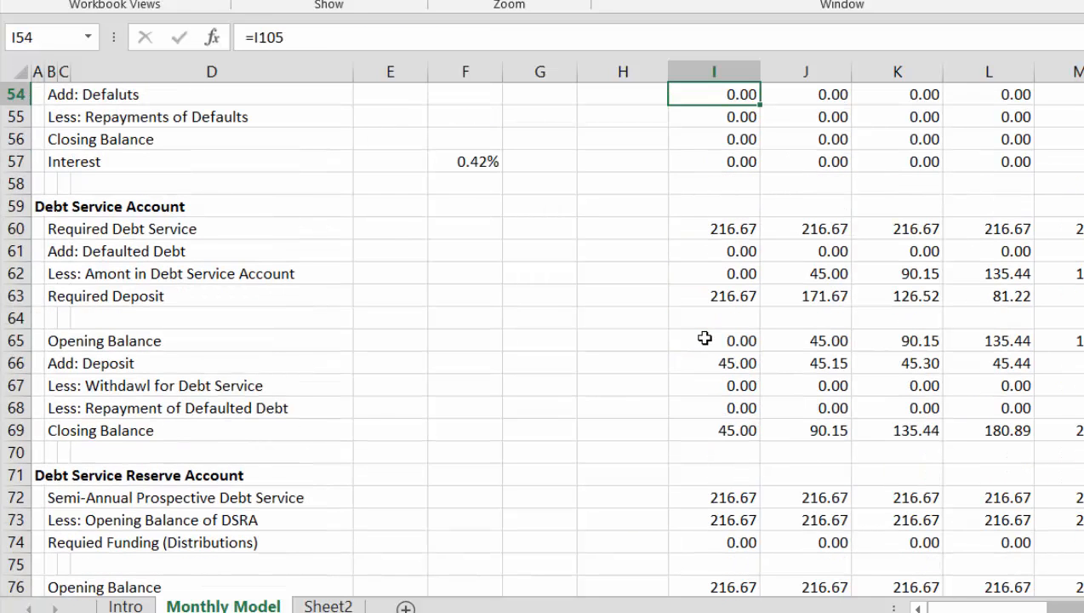
key("Down")
key("Down")
key("Down")
key("Down")
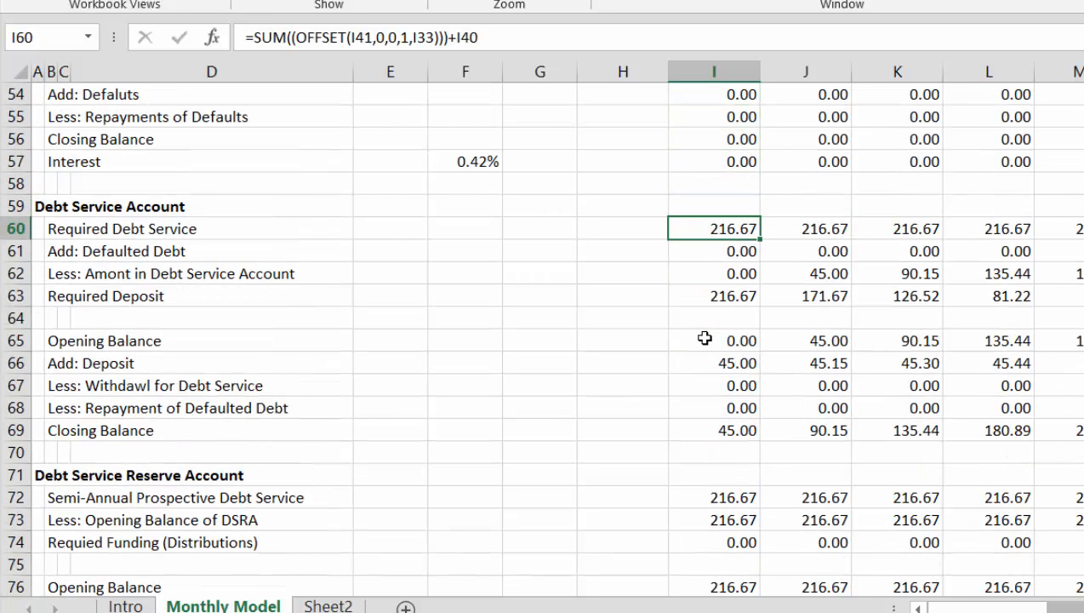
key("Down")
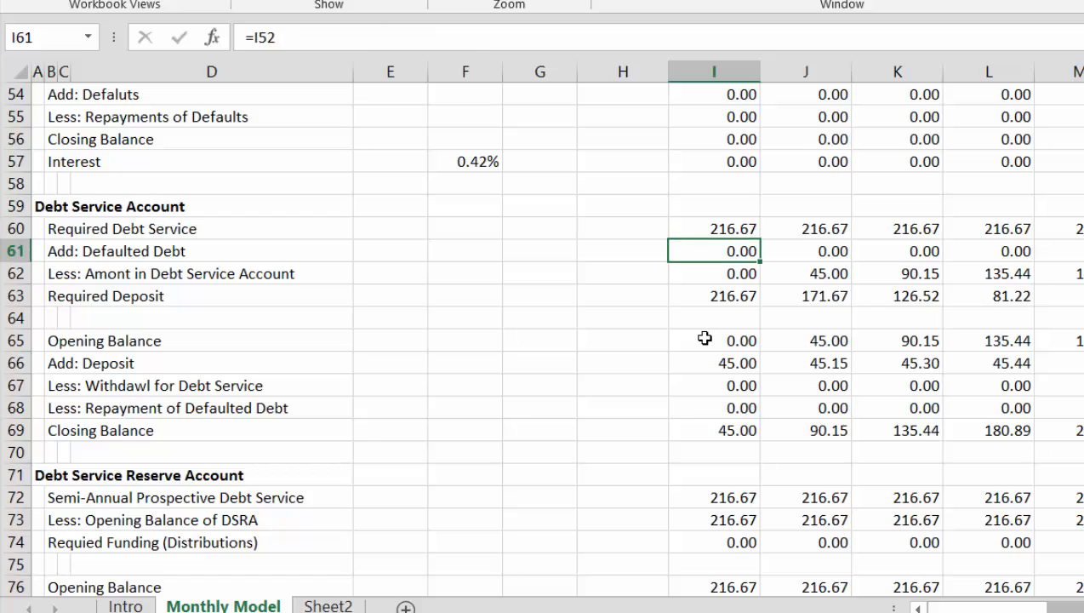
key("Up")
key("Up")
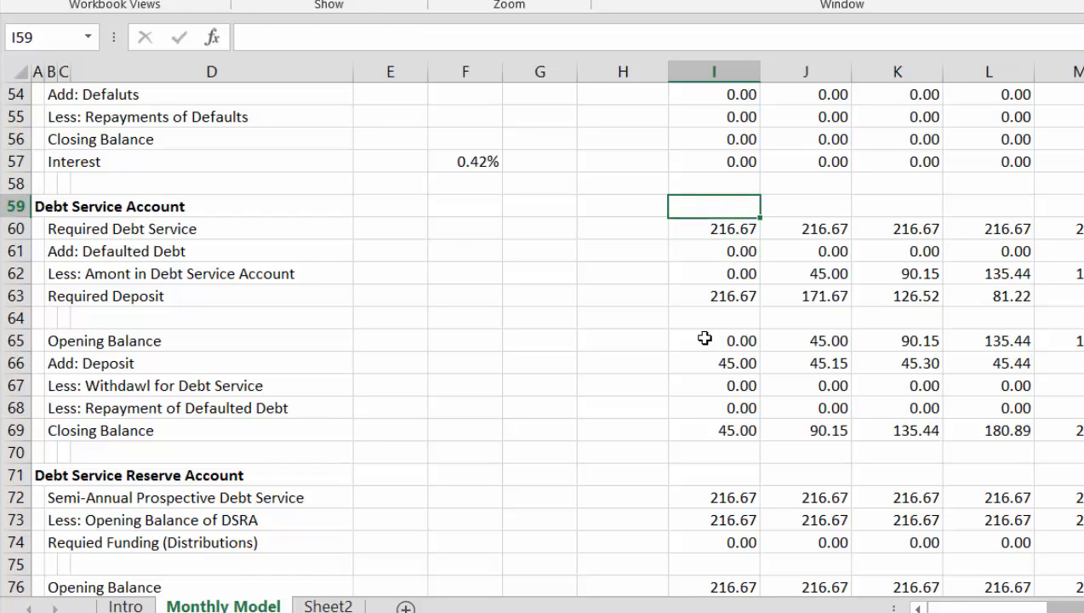
key("Down")
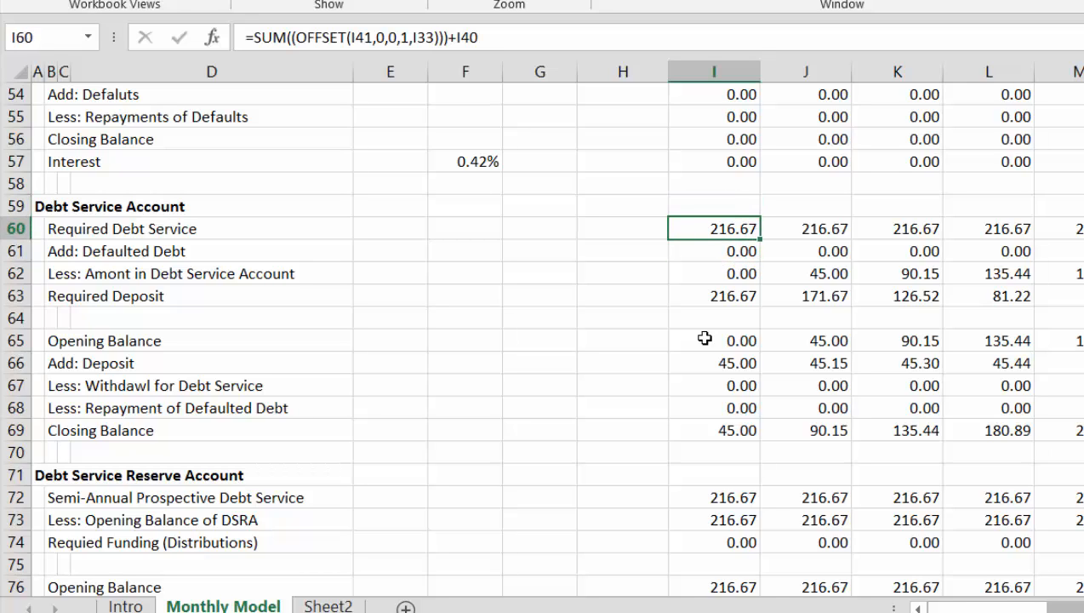
Step: Replace the first-period Required Debt Service formula in I60 with =SUM(I41:N41)+I40, adding six months of Debt Service Requirement and the Semi-Annual Interest
type("=sum(")
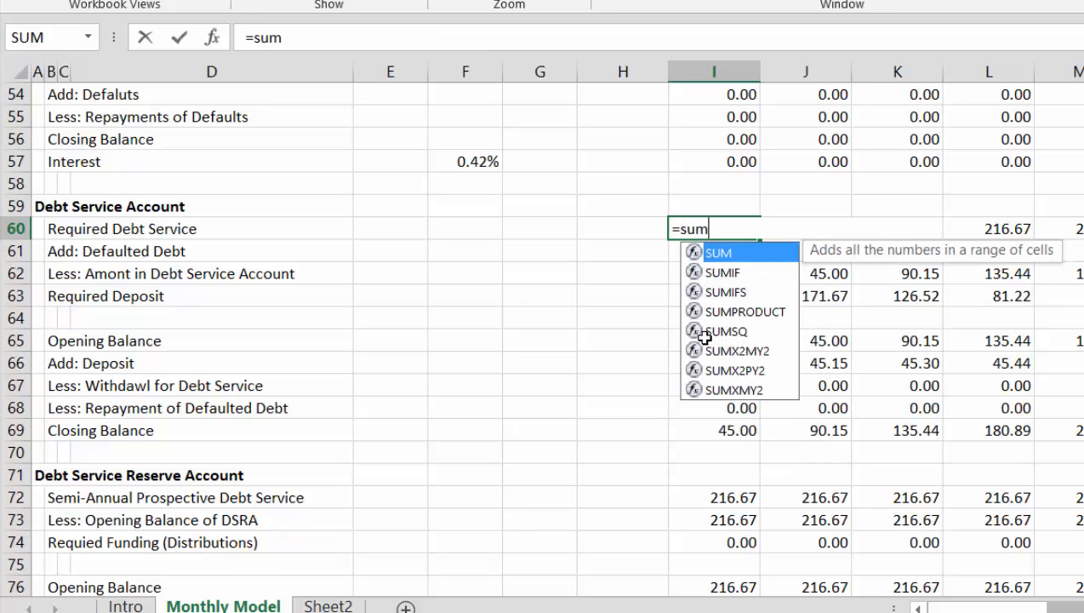
key("Up")
key("Up")
key("Up")
key("Up")
key("Up")
key("Up")
key("Up")
key("Up")
key("Up")
key("Up")
key("Up")
key("Up")
key("Up")
key("Up")
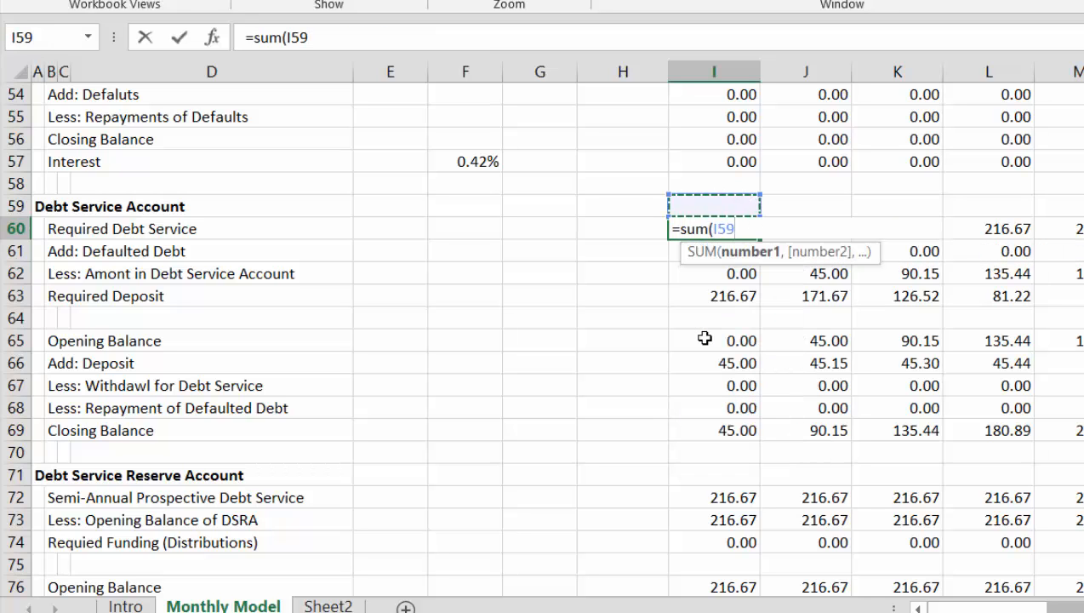
key("Up")
key("Up")
key("Up")
key("Up")
key("Up")
key("Up")
key("Up")
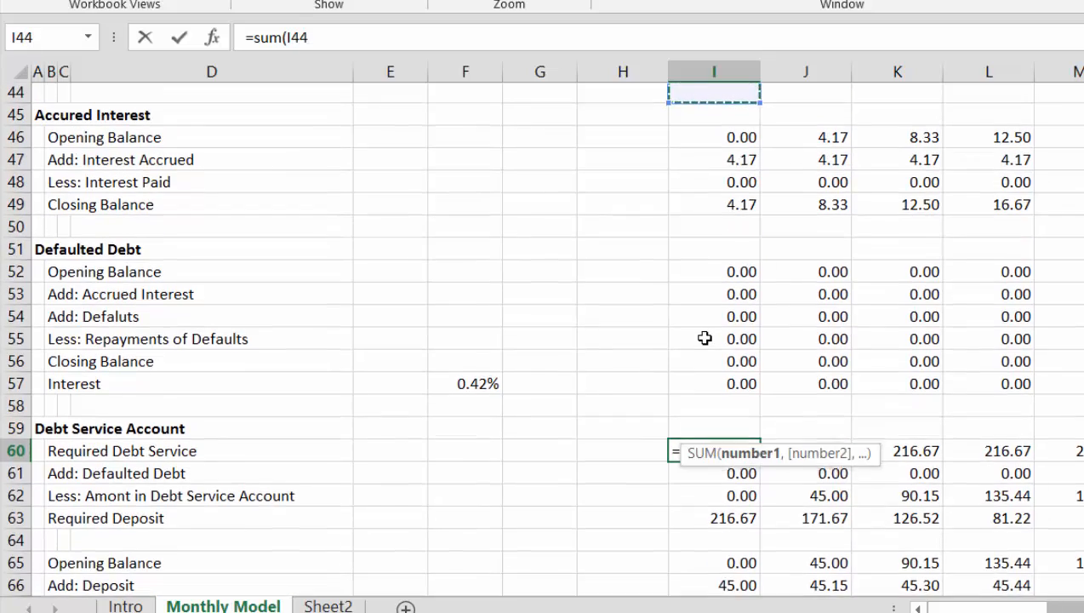
key("Up")
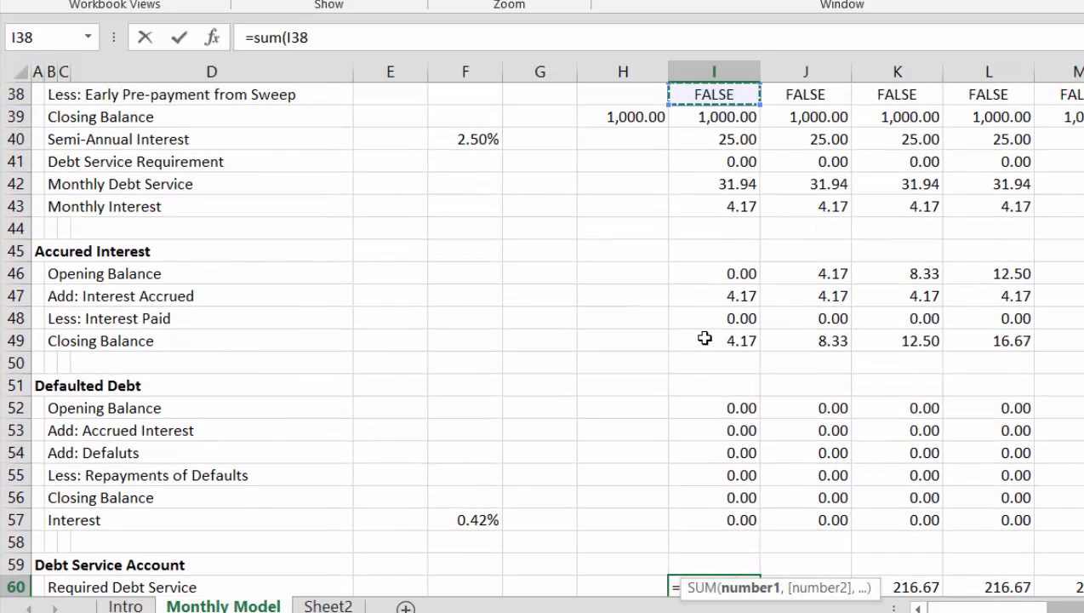
key("Down")
key("Down")
key("Down")
key("Down")
key("Up")
key("Up")
key("Up")
key("Up")
key("Up")
key("Up")
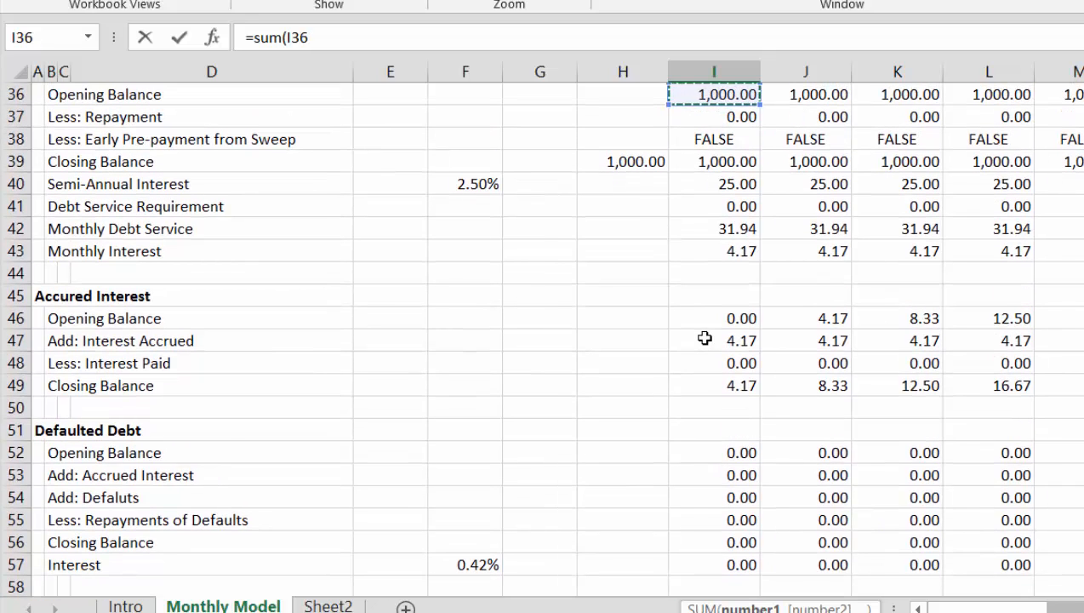
key("Down")
key("Down")
key("Down")
key("Down")
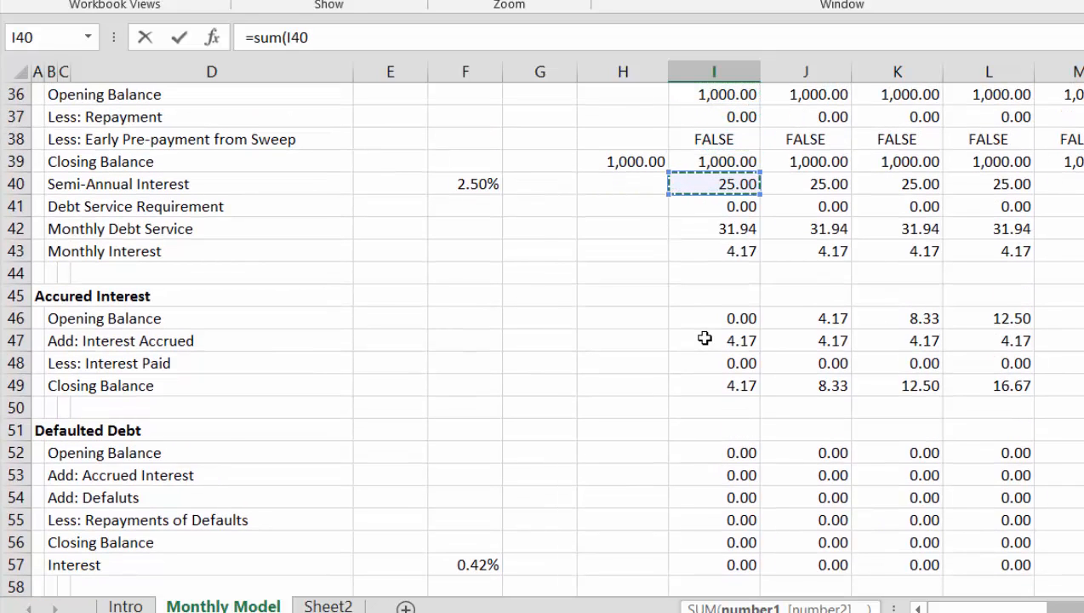
key("Down")
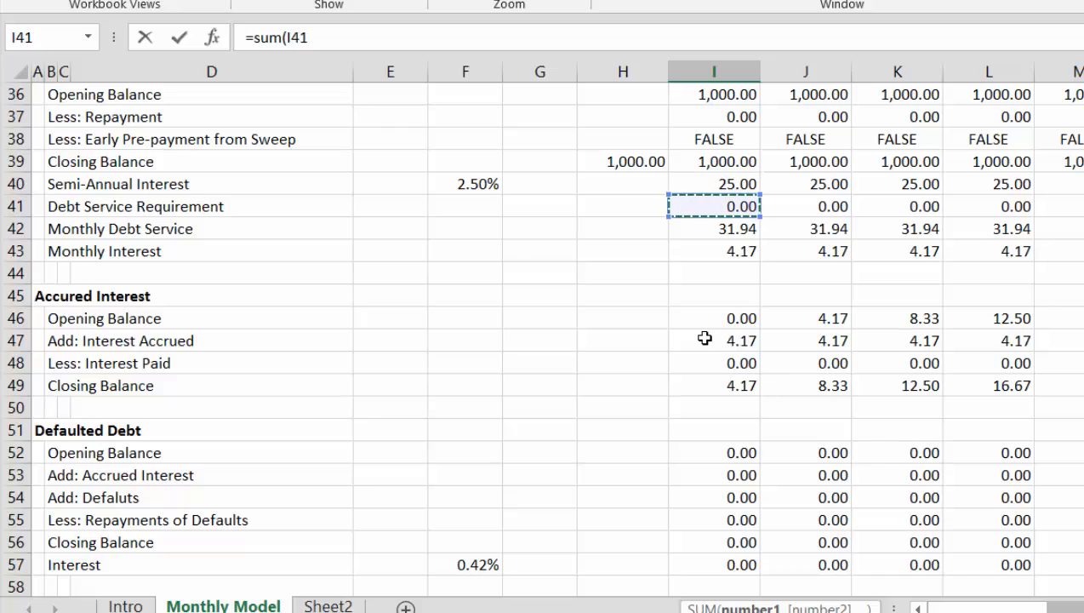
key("shift+Right")
key("shift+Right")
key("shift+Right")
key("shift+Right")
key("shift+Right")
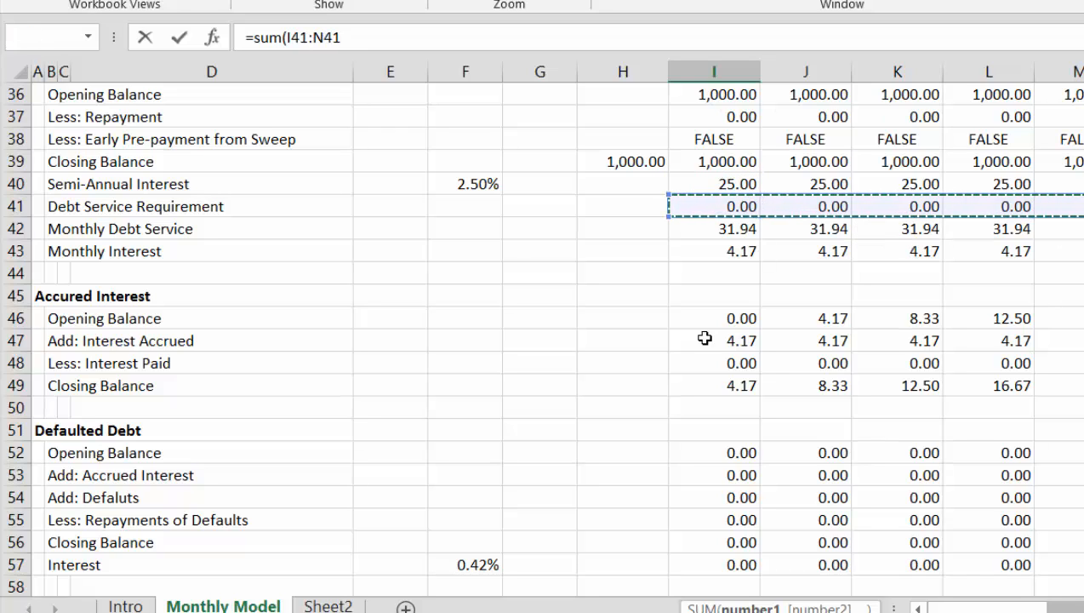
type(")")
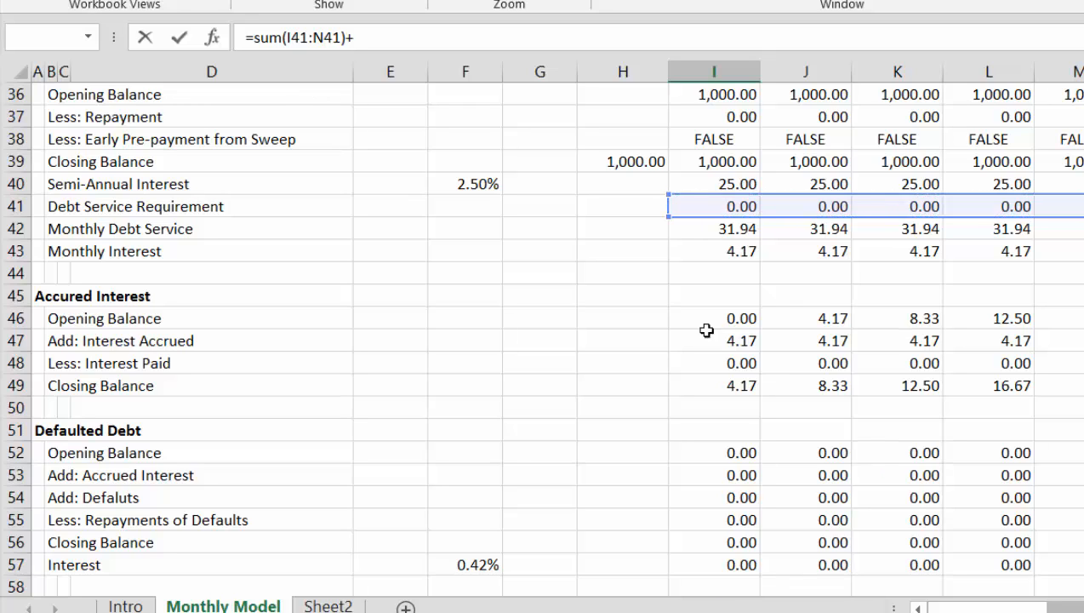
type("+")
left_click(734, 252)
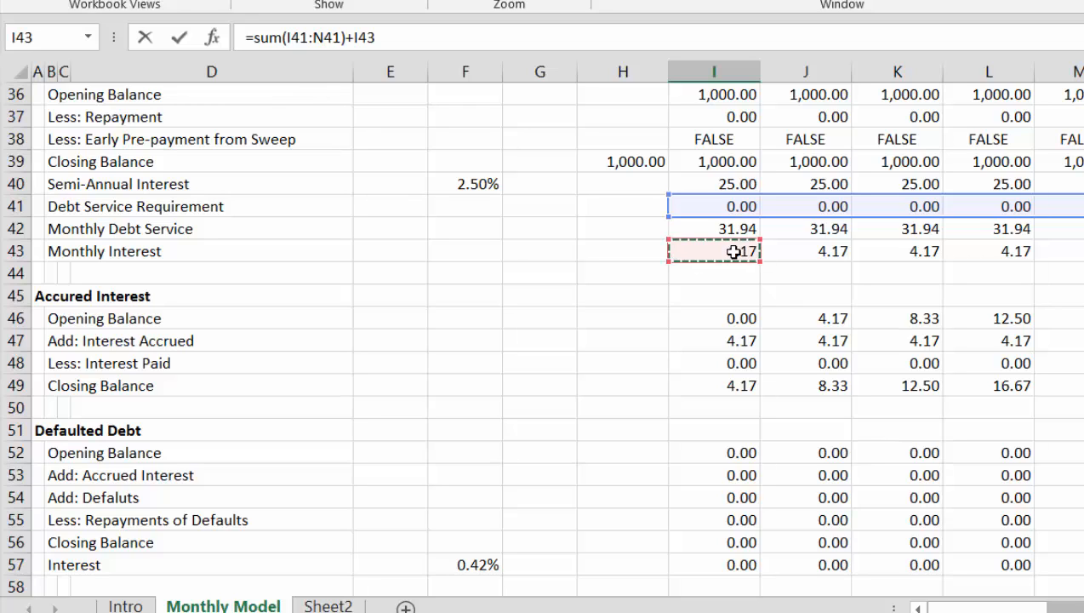
left_click(736, 184)
key("Return")
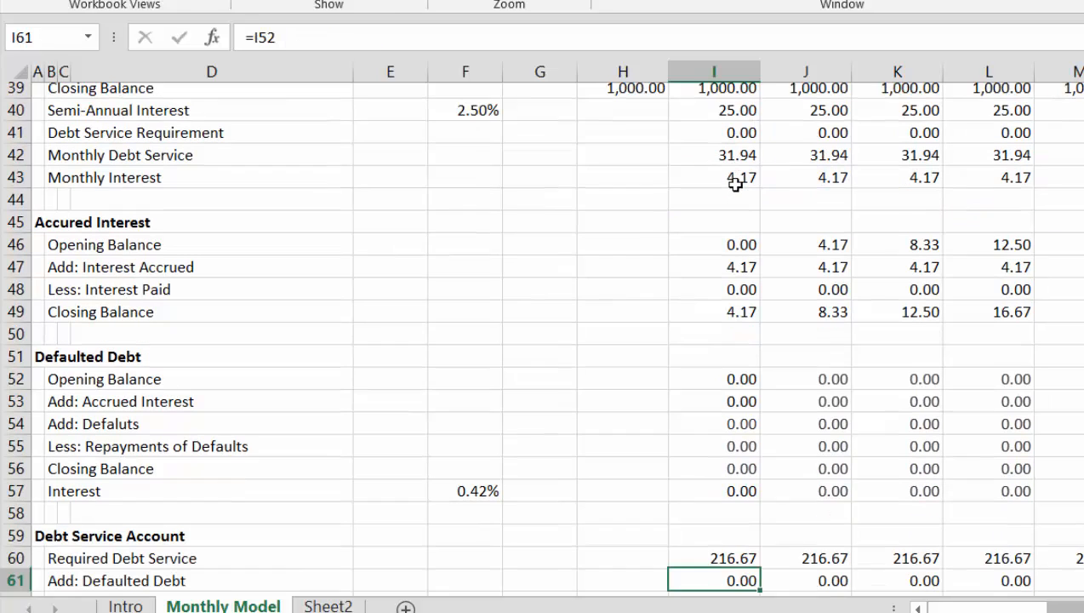
key("Up")
key("ctrl+shift+Right")
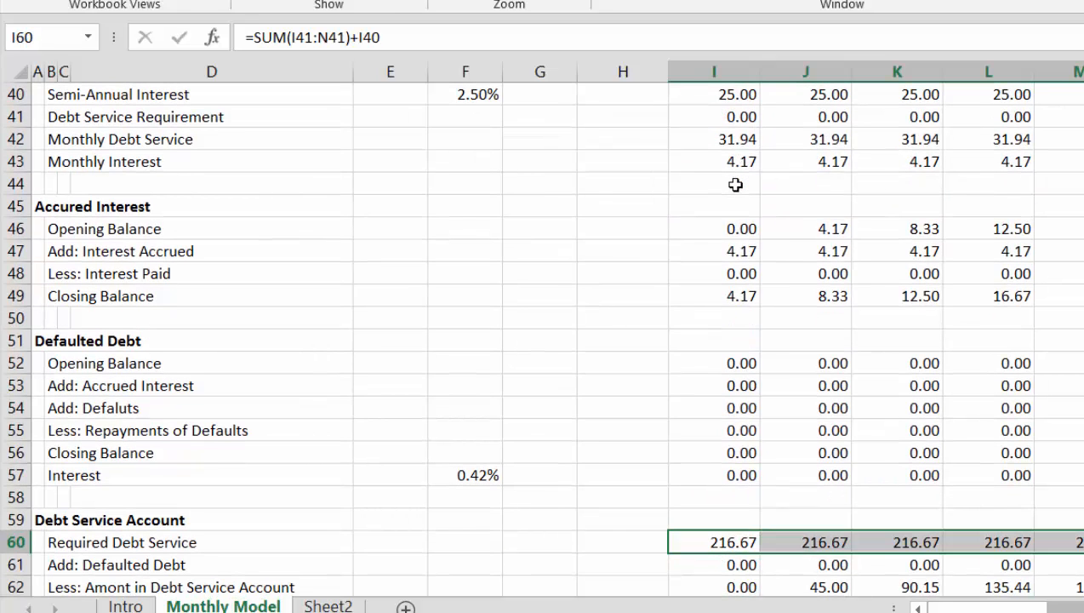
key("Right")
key("Left")
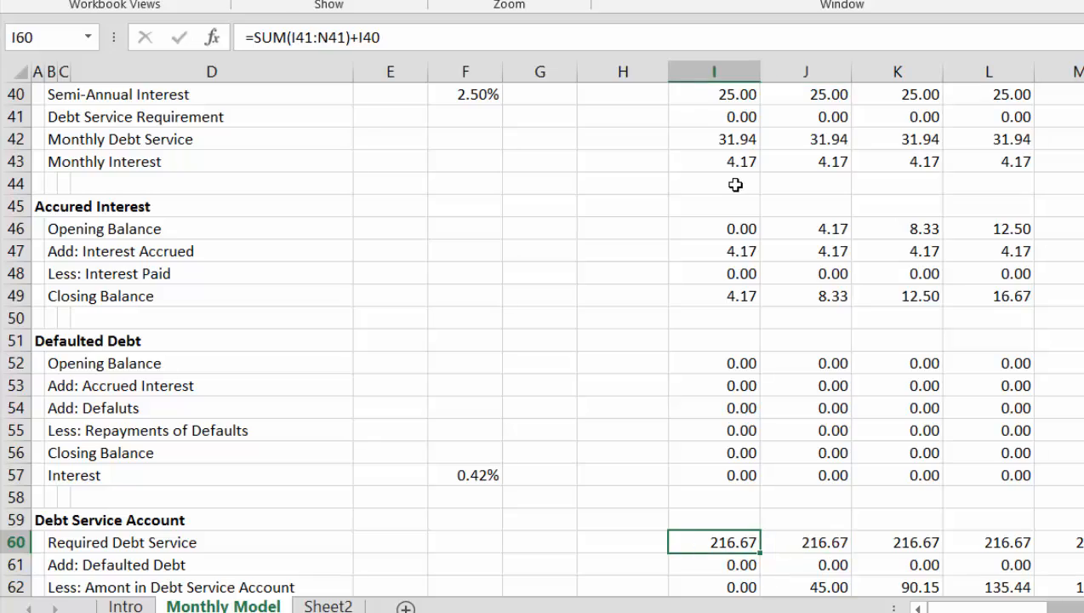
Step: Enter =MAX(I107,0) as the first-period Less: Deposits into Cash Sweep formula in I108
key("Down")
key("Down")
key("Down")
key("Down")
key("Down")
key("Down")
key("Down")
key("Down")
key("Down")
key("Down")
key("Down")
key("Down")
key("Down")
key("Down")
key("Down")
key("Down")
key("Down")
key("Down")
key("Down")
key("Down")
key("Down")
key("Down")
key("Down")
key("Down")
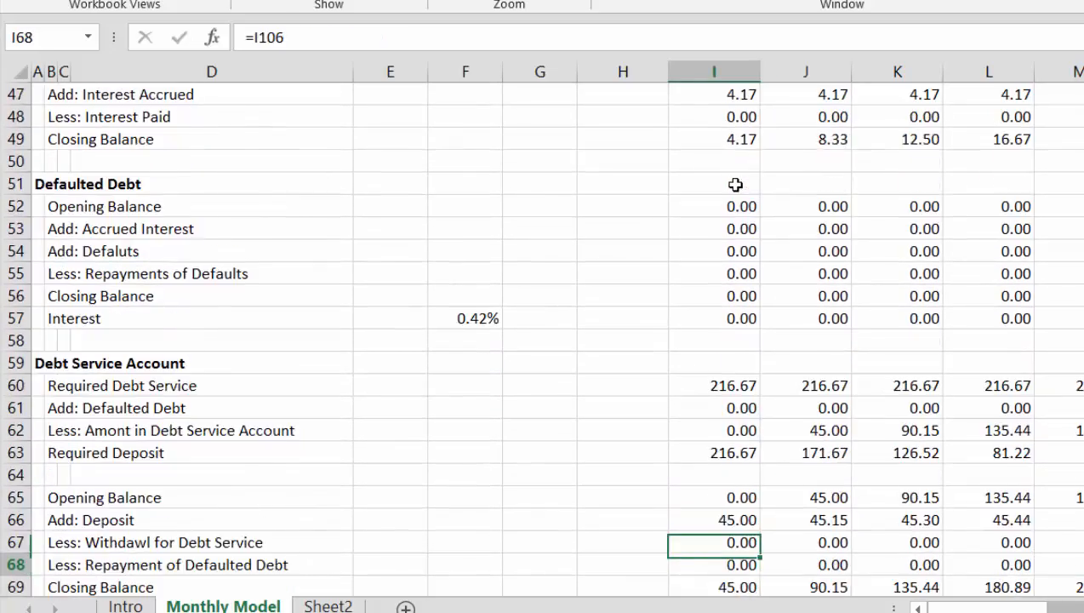
key("Down")
key("Down")
key("Down")
key("Down")
key("Down")
key("Down")
key("Down")
key("Down")
key("Down")
key("Down")
key("Down")
key("Down")
key("Down")
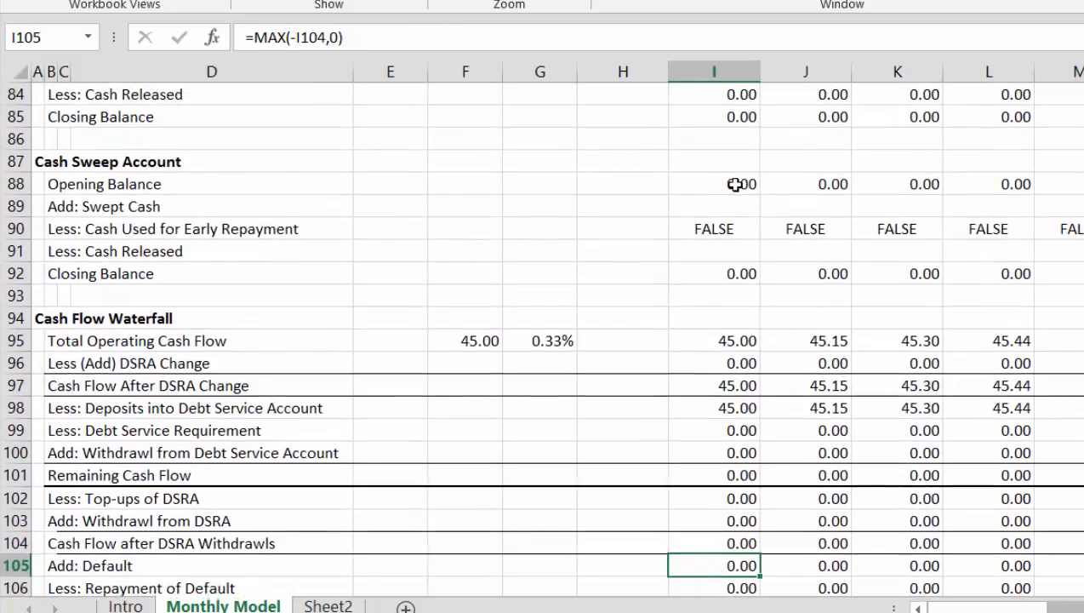
key("Down")
key("Up")
key("Up")
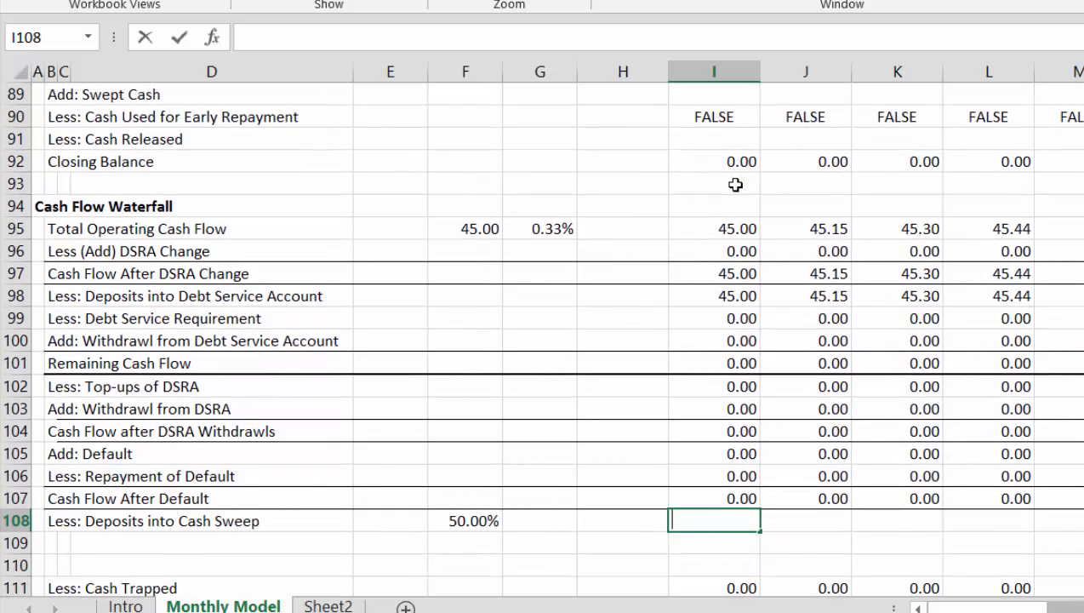
type("=max")
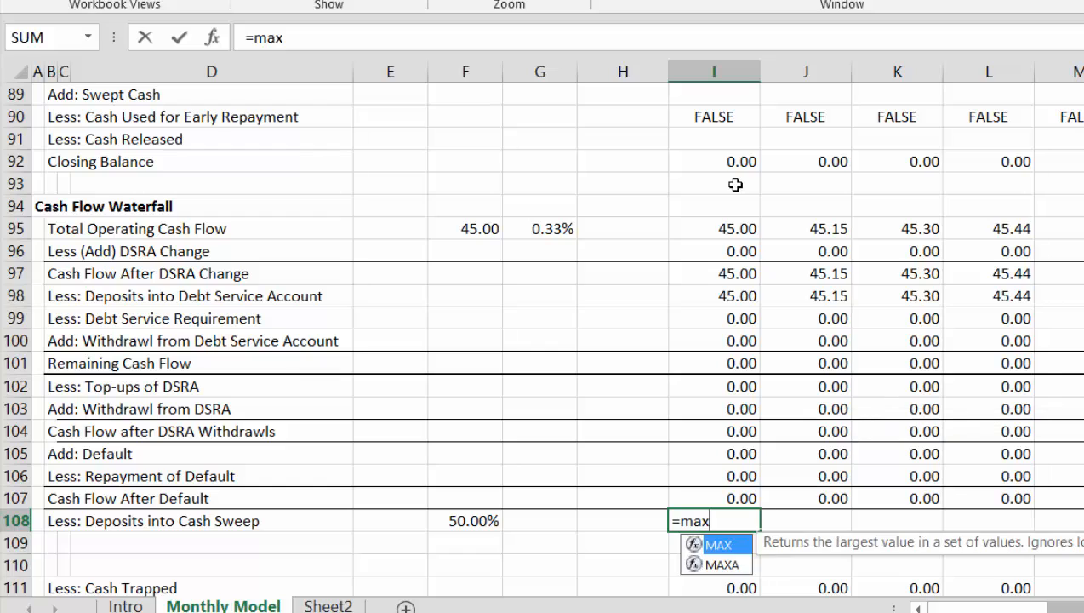
type("(")
key("Up")
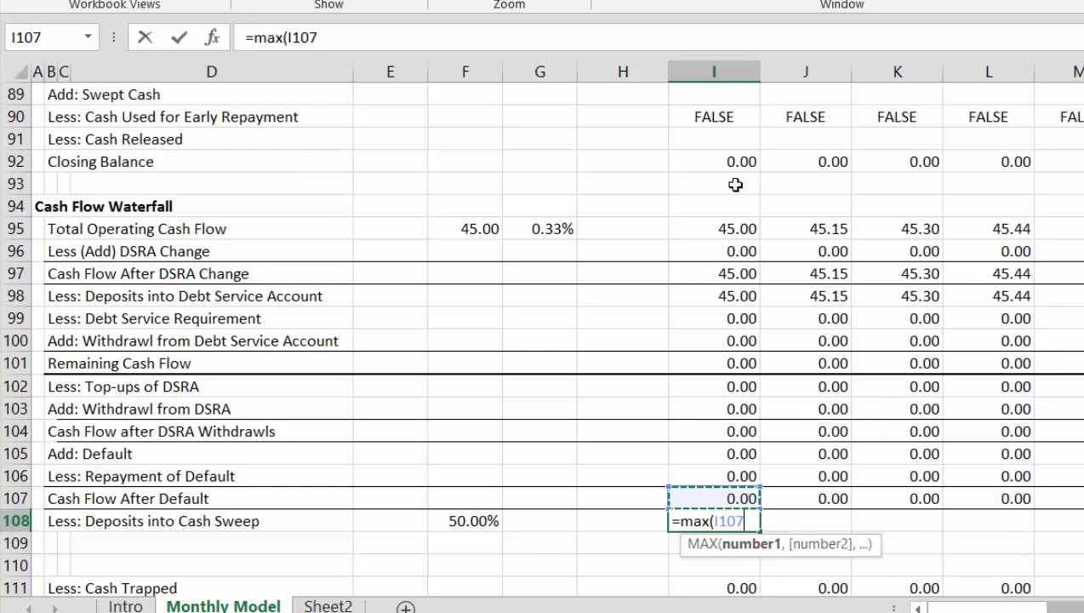
type(",0")
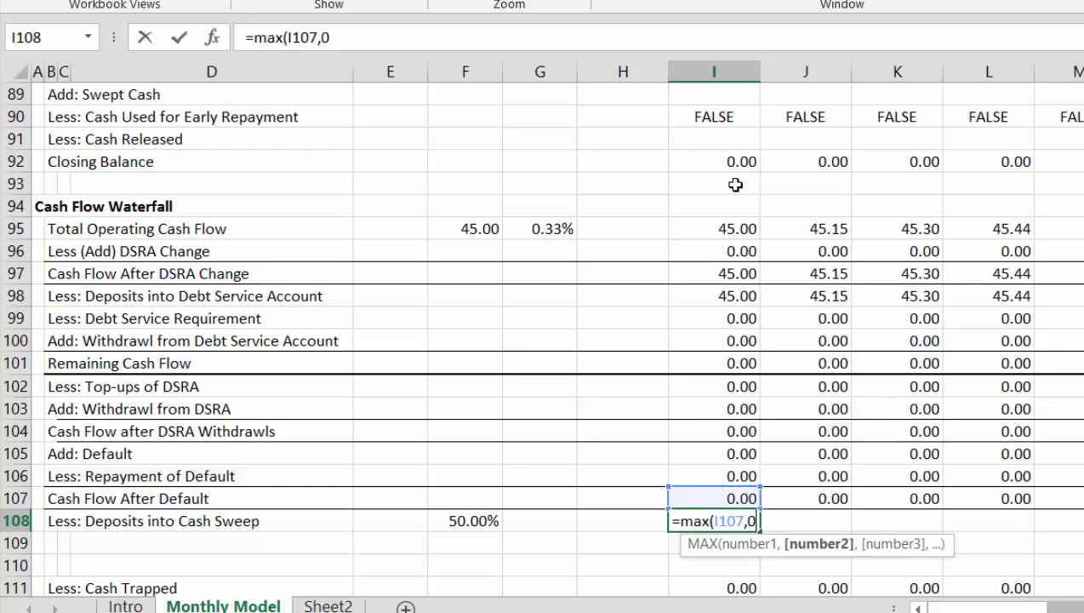
type(")")
key("Return")
Step: Wrap the I108 formula in a MIN function and multiply its MAX part by the fixed sweep percentage $F$108
key("Up")
key("F2")
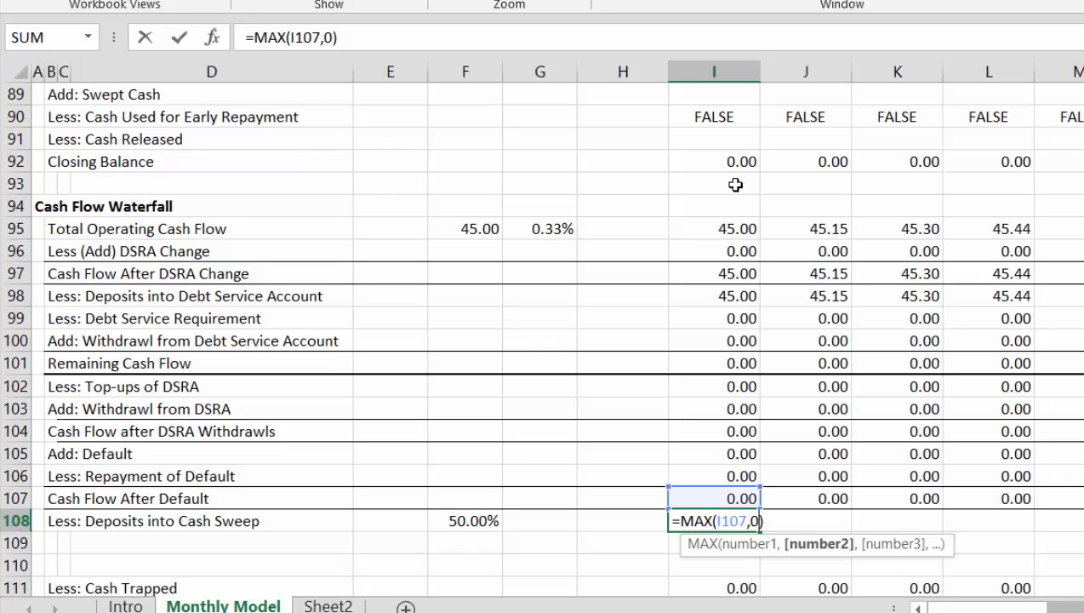
key("Left")
key("Left")
key("Home")
key("Right")
type("min(")
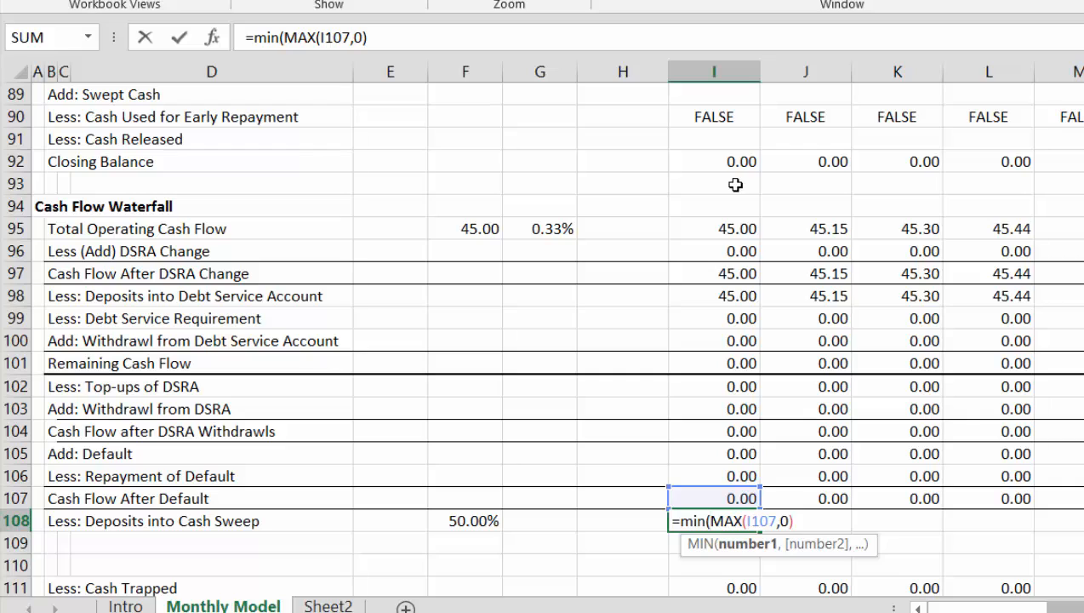
key("Right")
key("Right")
key("Right")
key("Right")
key("Right")
key("Right")
key("Right")
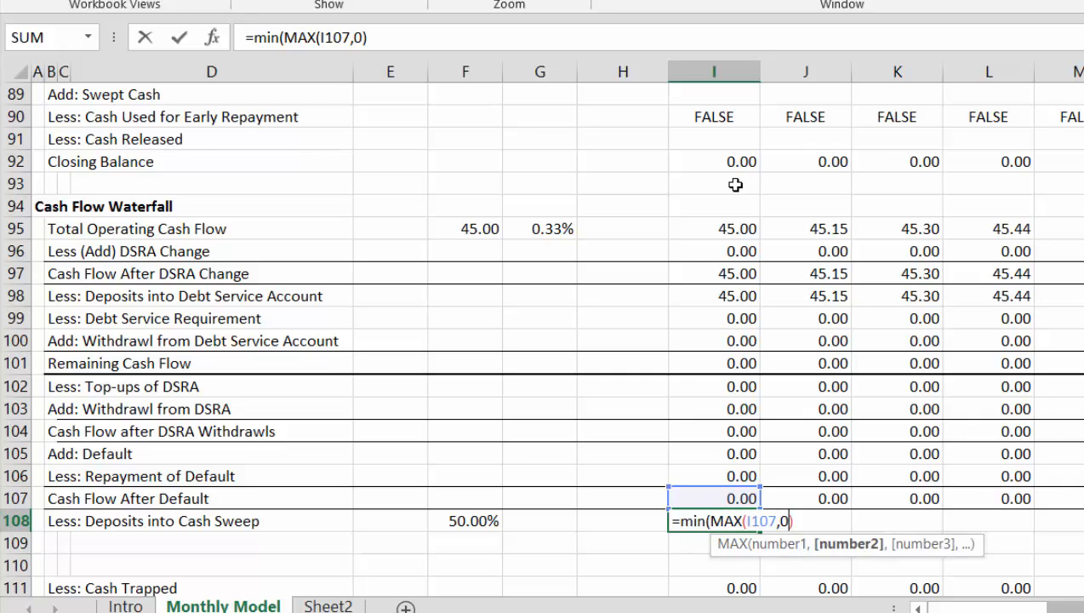
key("Right")
type("*")
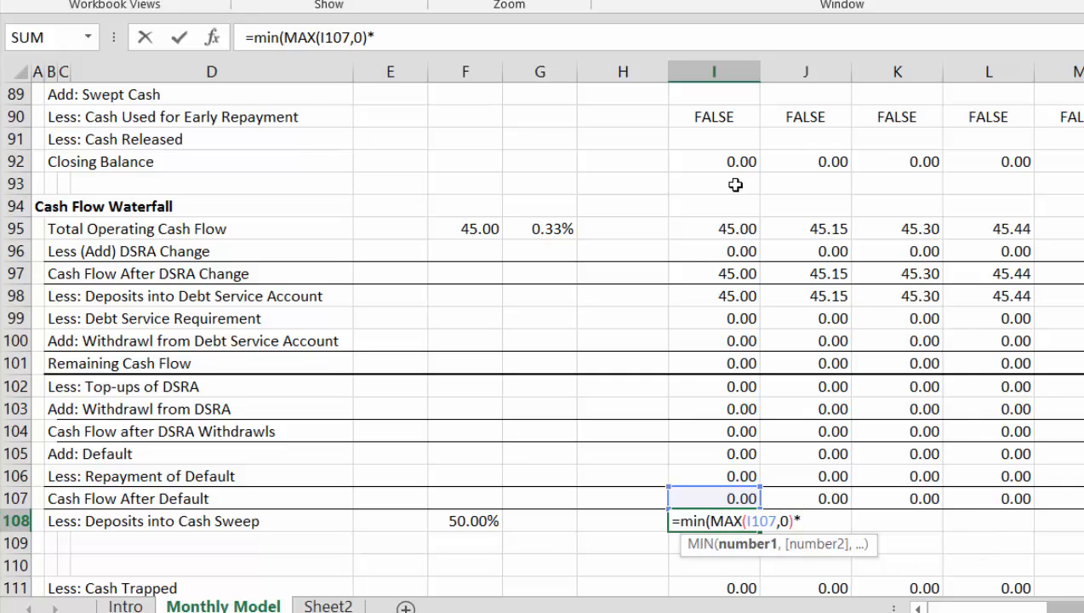
left_click(469, 521)
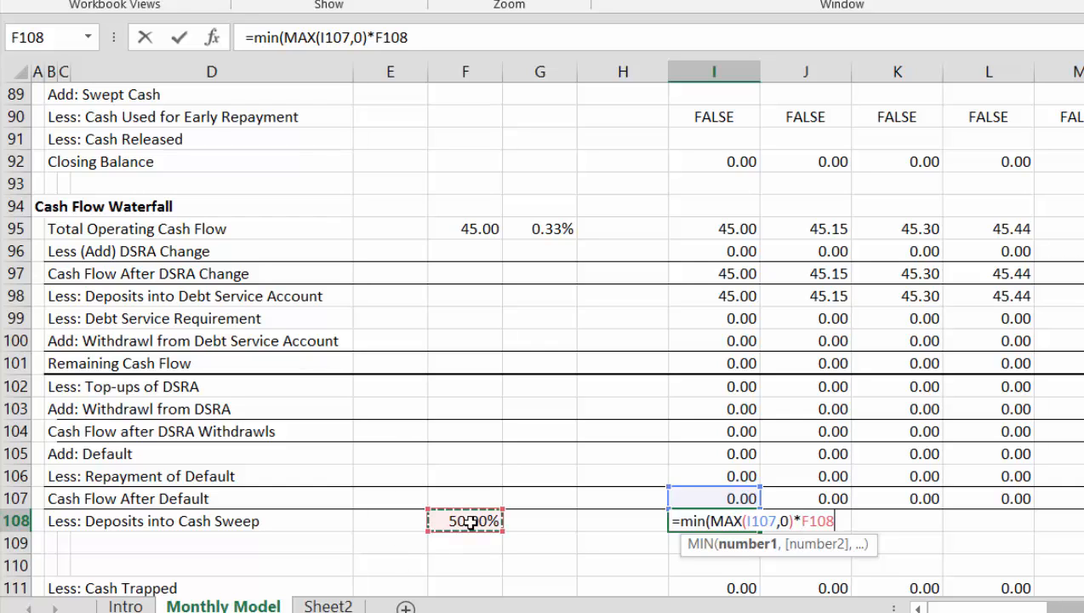
key("F4")
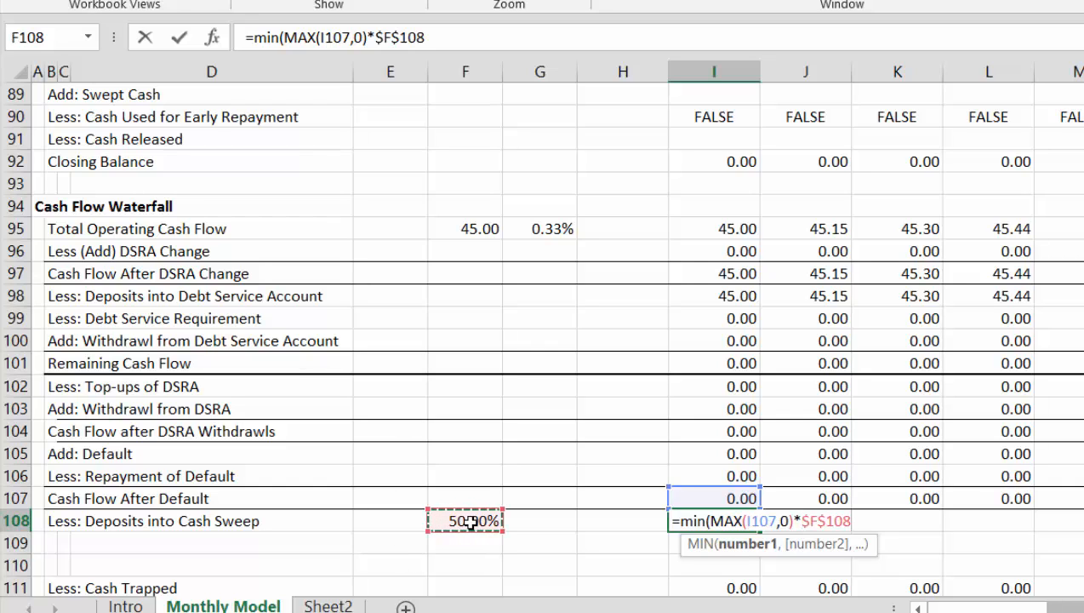
type(",")
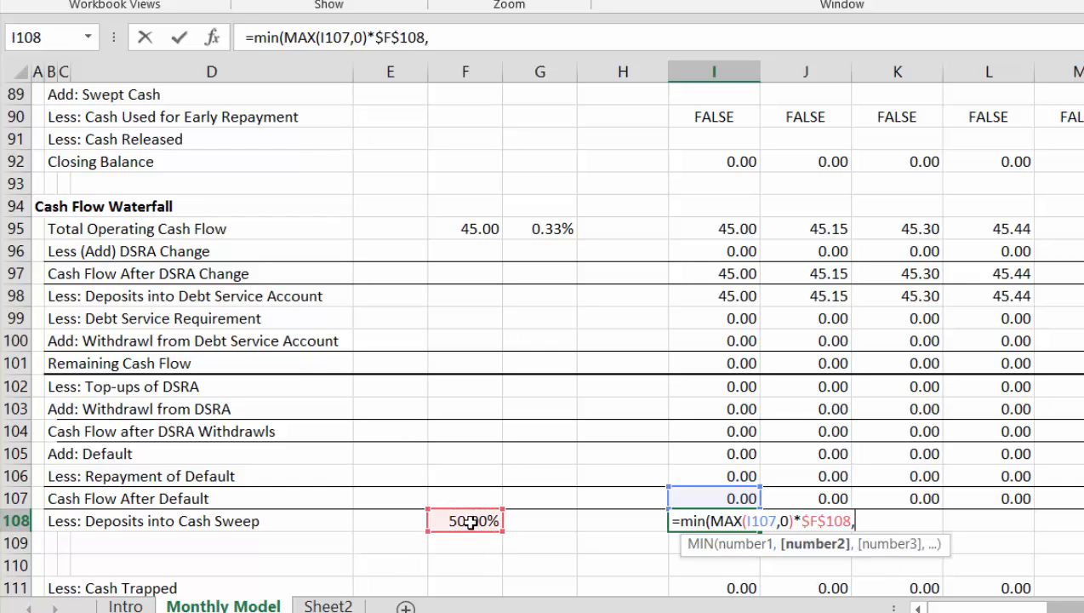
Step: Cap the I108 sweep deposit at debt opening balance less repayment, completing =MIN(MAX(I107,0)*$F$108,I36-I37)
left_click(682, 376)
key("Up")
key("Up")
key("Up")
key("Up")
key("Up")
key("Up")
key("Up")
key("Up")
key("Up")
key("Up")
key("Up")
key("Up")
key("Up")
key("Up")
key("Up")
key("Up")
key("Up")
key("Up")
key("Up")
key("Up")
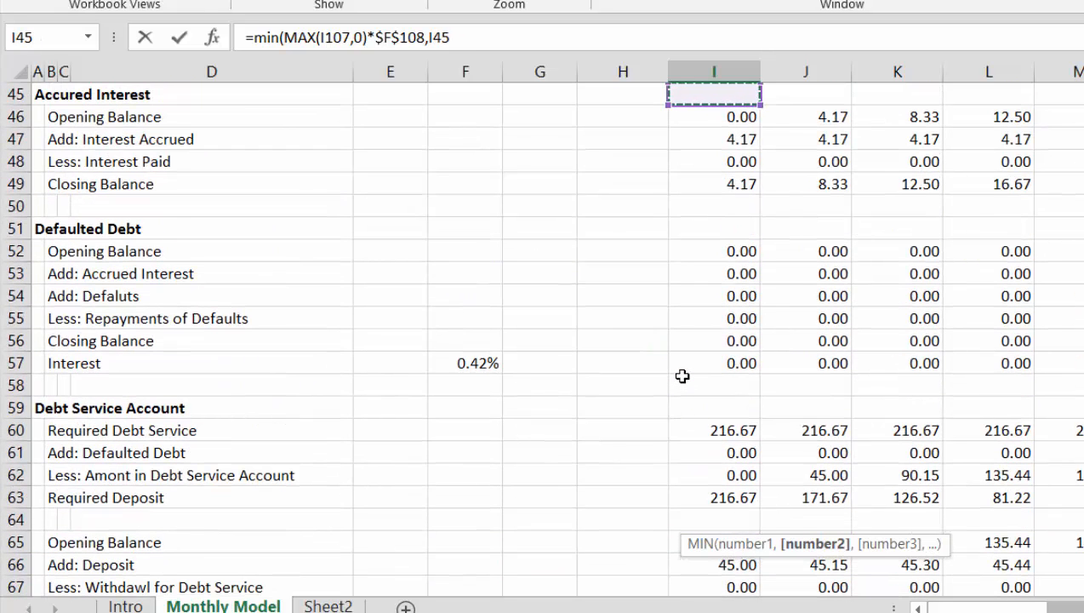
key("Down")
key("Down")
key("Up")
key("Up")
key("Up")
key("Up")
key("Up")
key("Up")
key("Up")
key("Up")
key("Up")
key("Up")
key("Up")
key("Up")
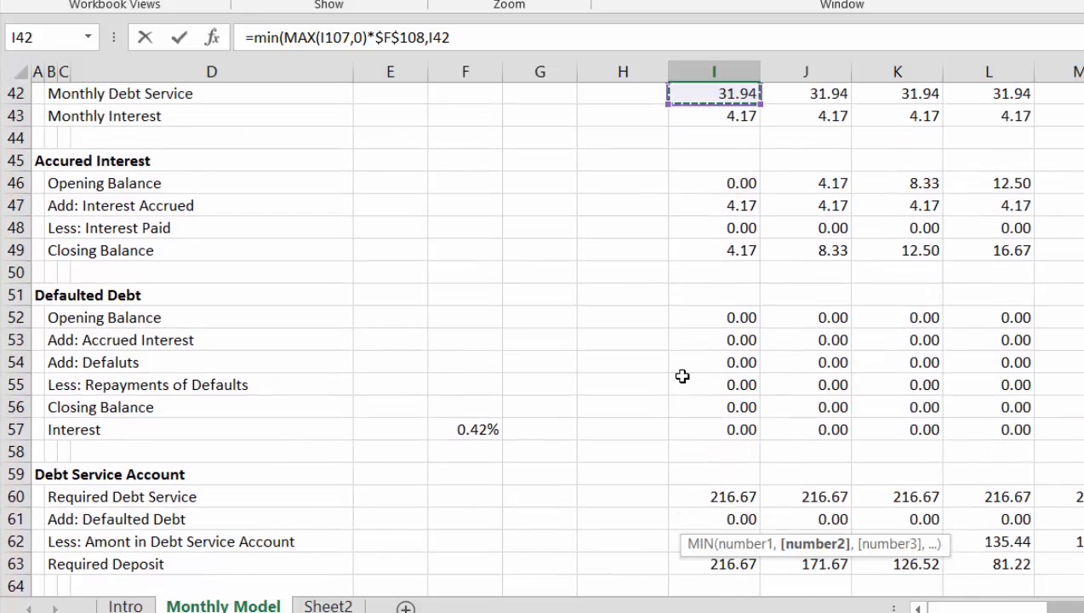
key("Up")
key("Up")
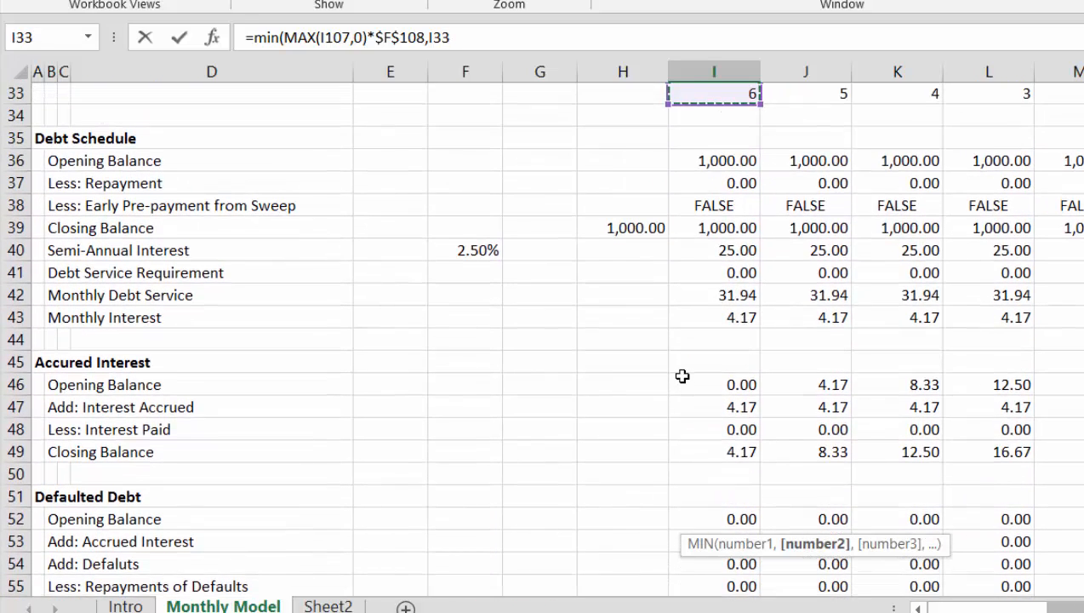
key("Down")
key("Down")
key("Down")
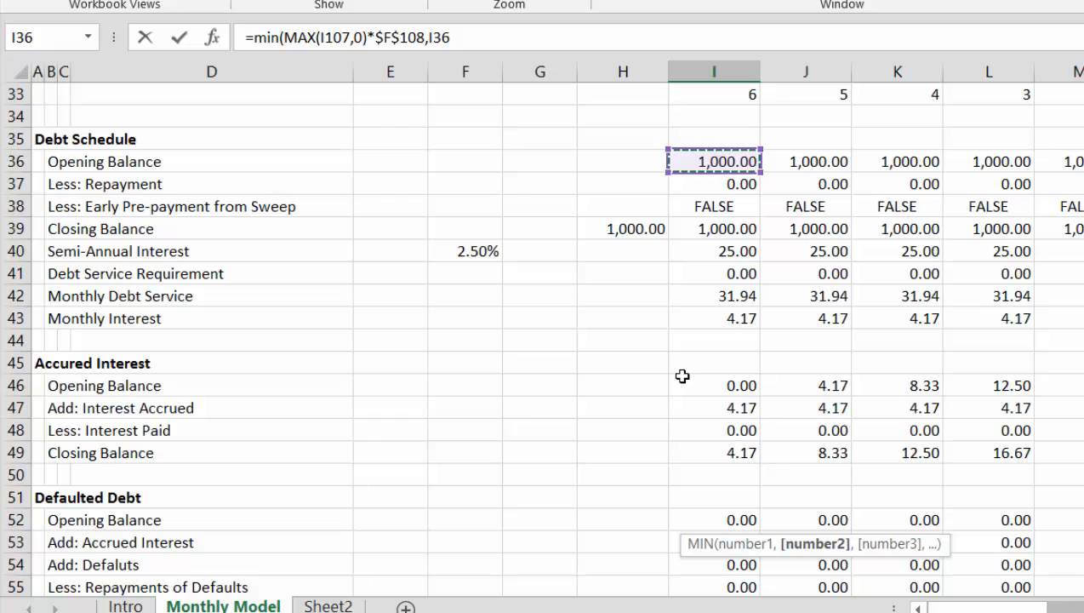
type("-")
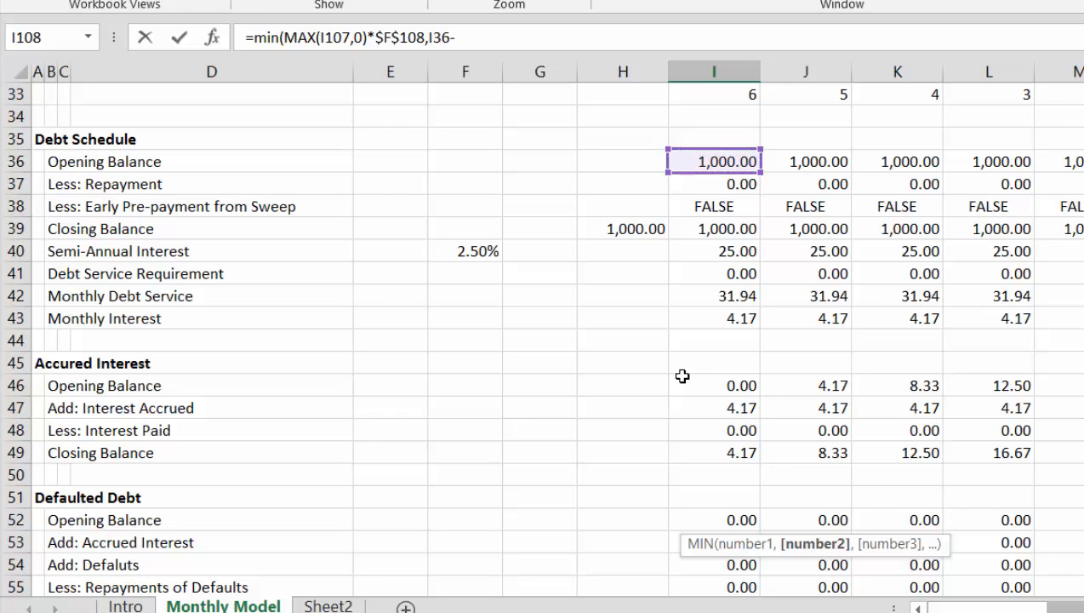
left_click(726, 183)
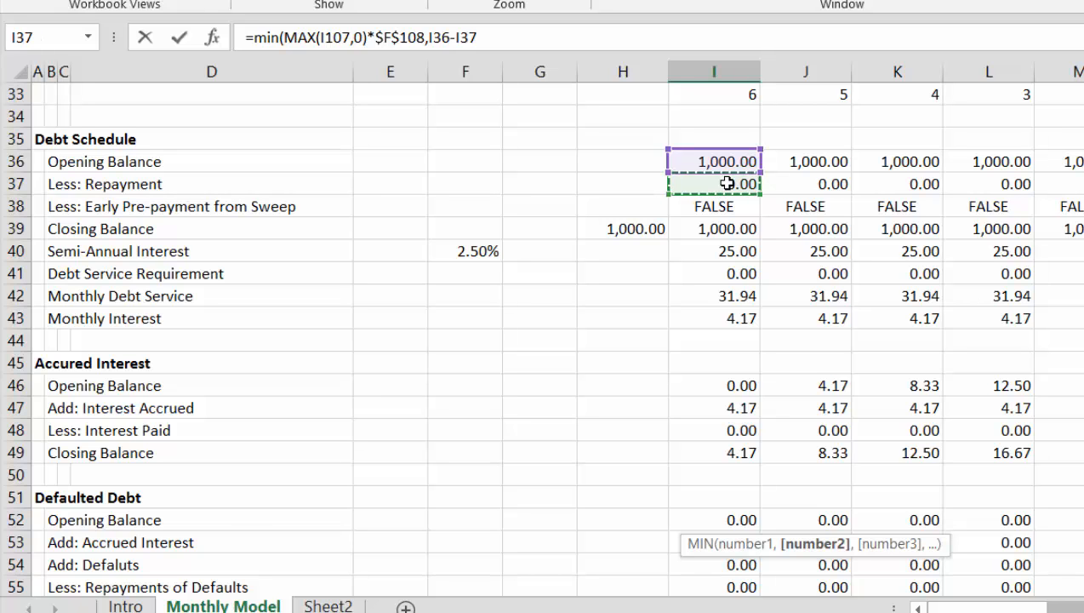
key("Return")
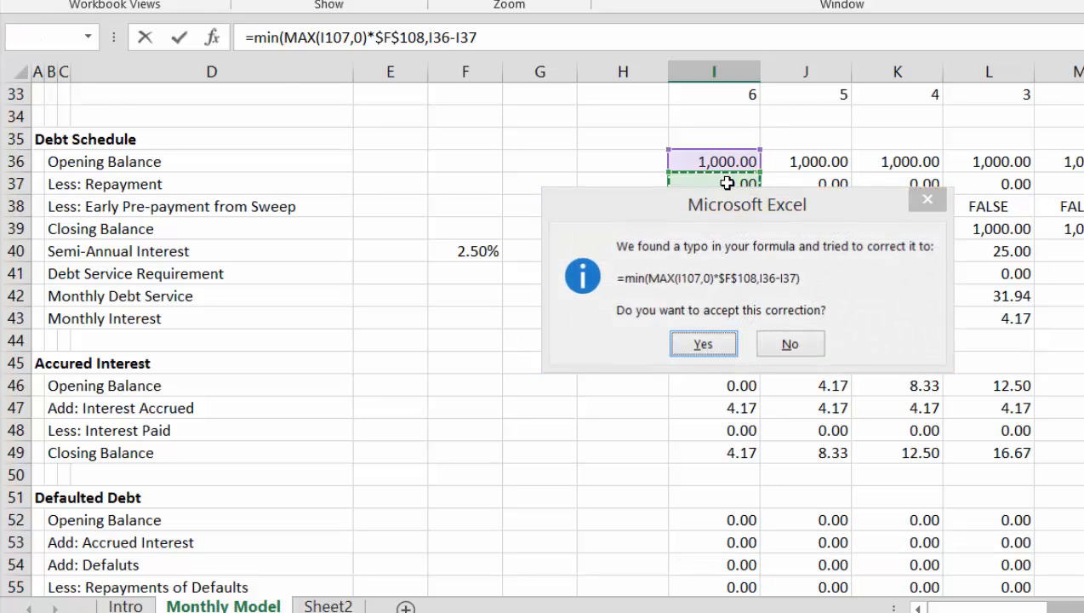
key("Return")
key("Up")
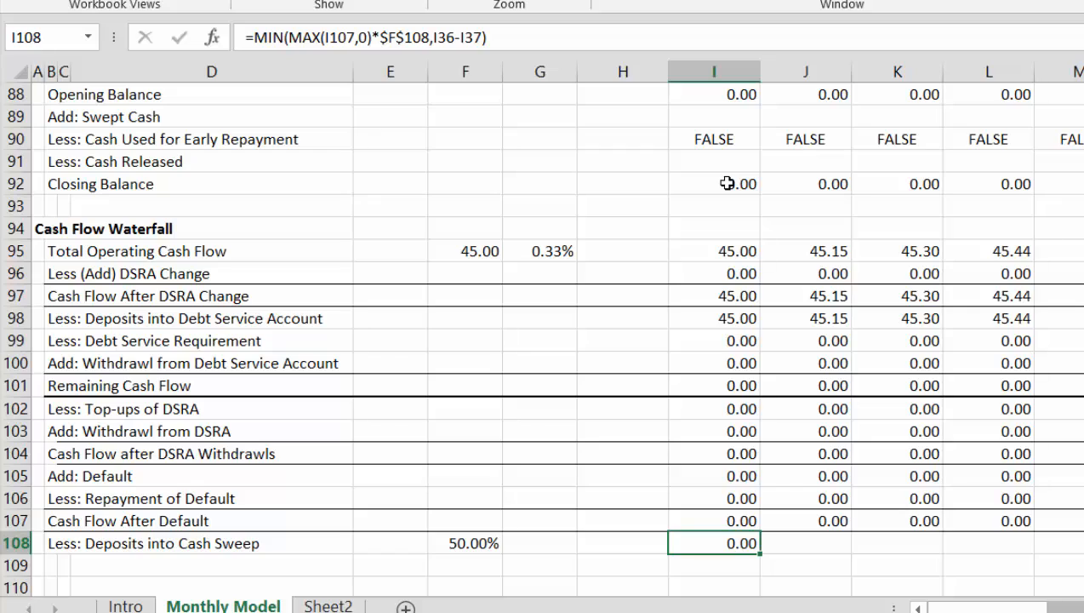
Step: Clear the Less: Early Pre-payment from Sweep formulas in row 38 of the Debt Schedule, from I38 across all periods
key("Page_Up")
key("Up")
key("Page_Up")
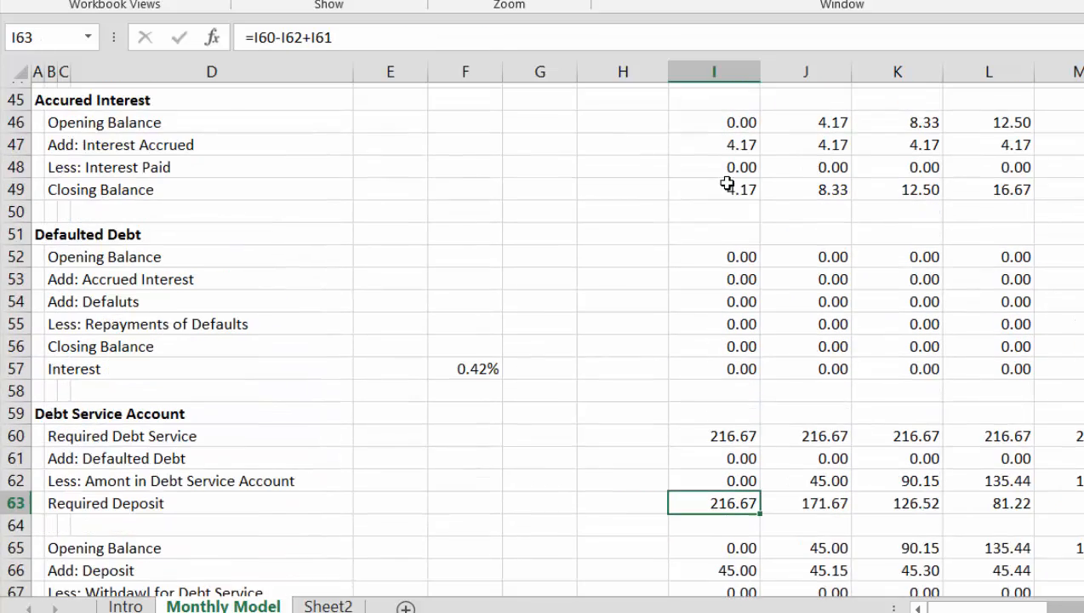
key("Up")
key("Page_Up")
key("Up")
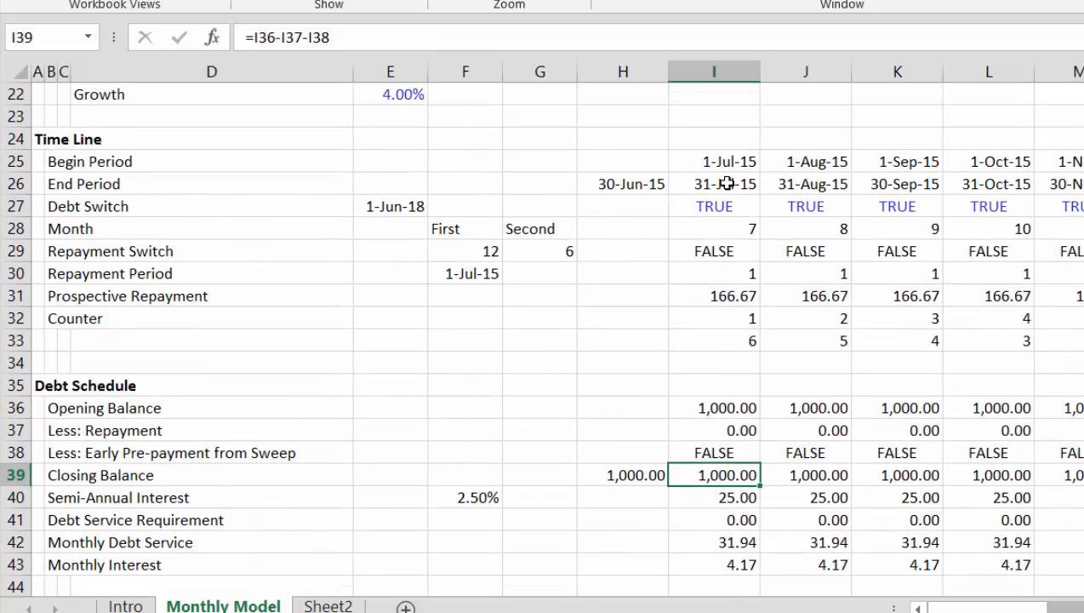
key("Down")
key("Up")
key("Up")
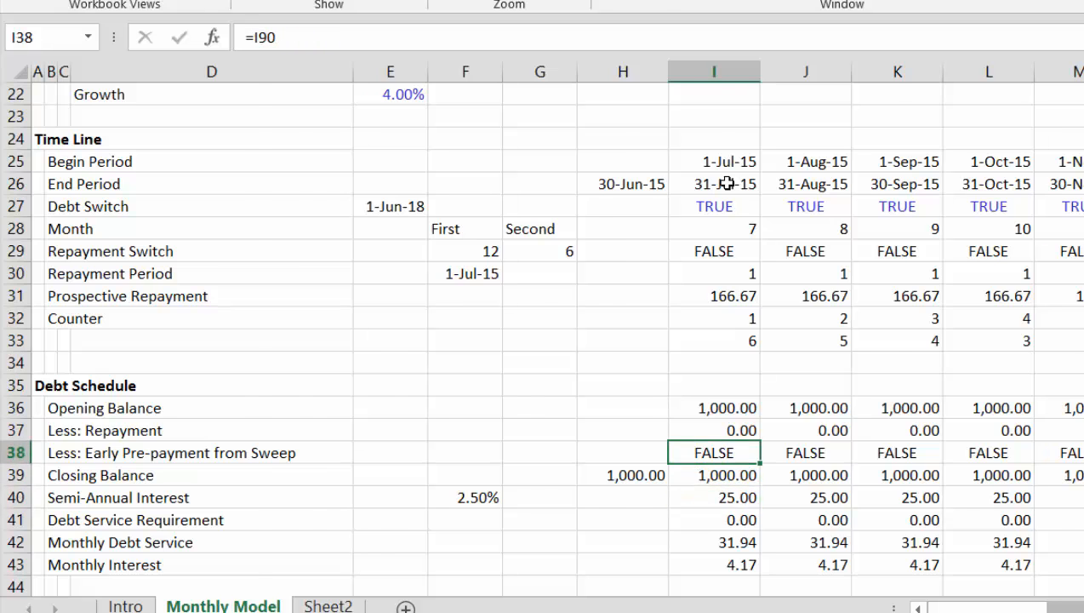
key("ctrl+shift+Right")
key("Delete")
key("Left")
key("Left")
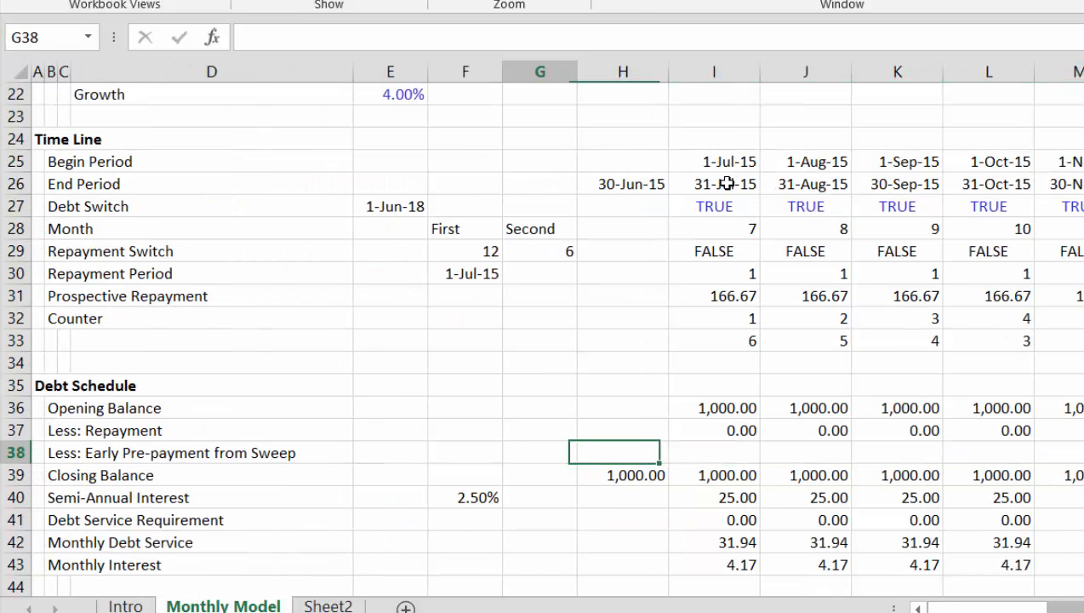
Step: Link the first-period Early Pre-payment from Sweep in I38 to the cash sweep deposit with =I108
key("Right")
key("Right")
type("=")
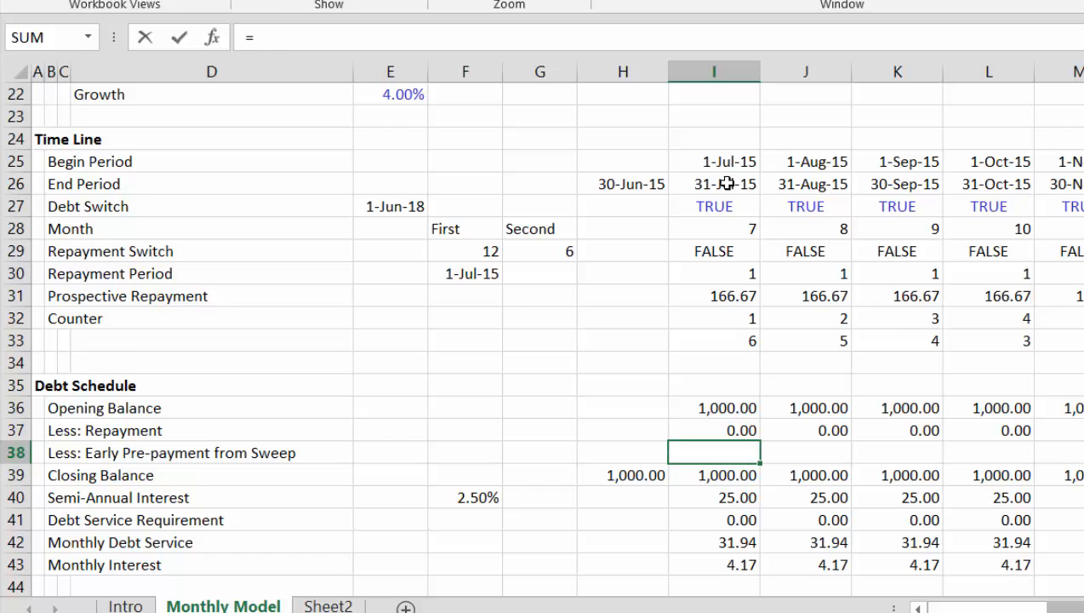
key("Page_Down")
key("Page_Down")
key("Page_Down")
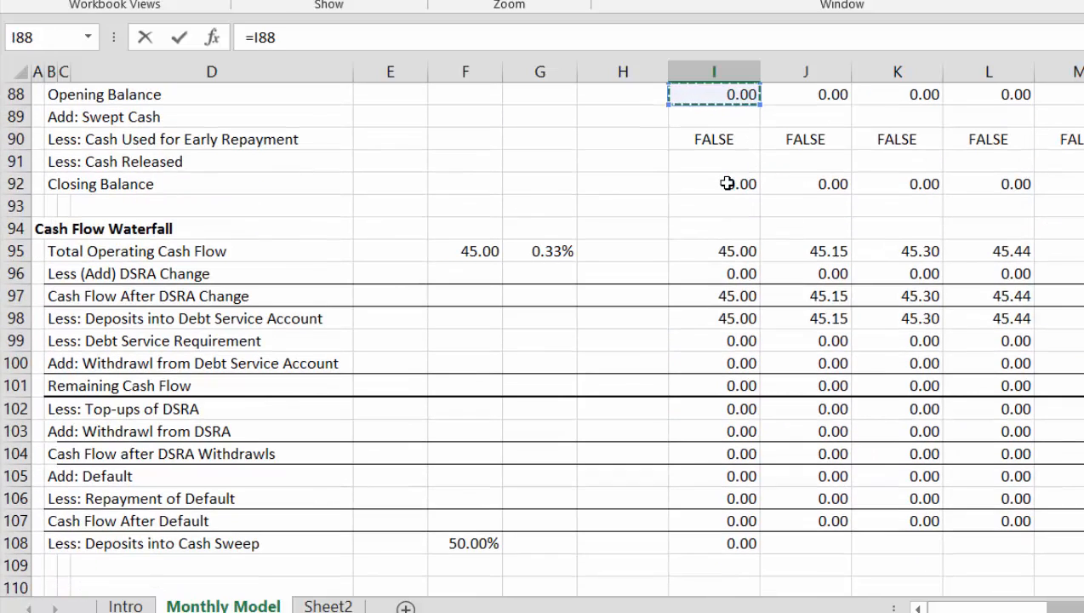
key("Down")
key("Down")
key("Down")
key("Down")
key("Down")
key("Down")
key("Down")
key("Down")
key("Down")
key("Down")
key("Down")
key("Down")
key("Down")
key("Down")
key("Down")
key("Down")
key("Down")
key("Down")
key("Down")
key("Down")
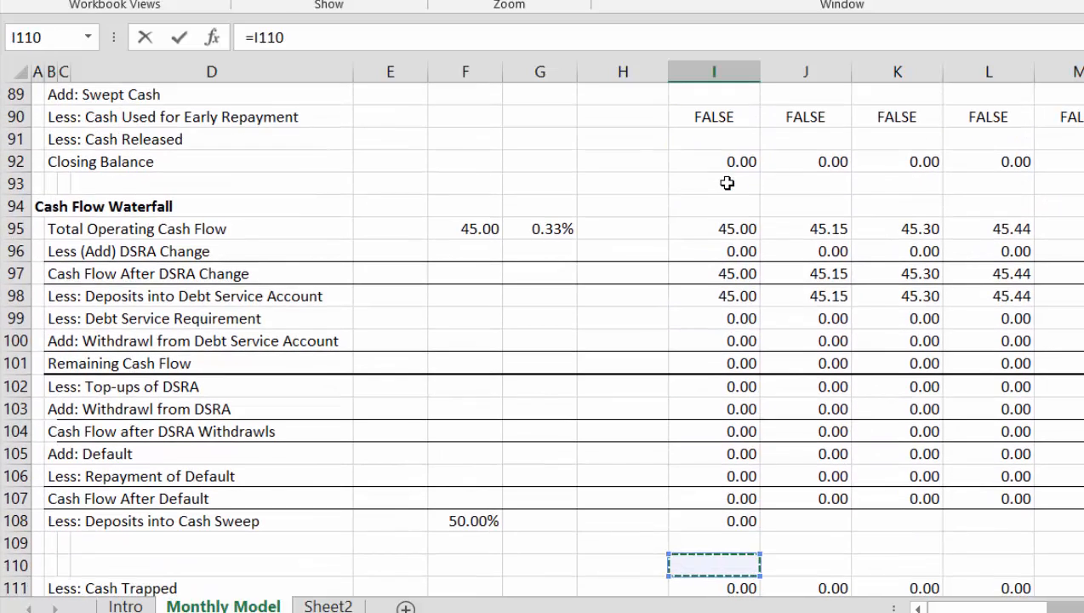
key("Up")
key("Up")
key("Return")
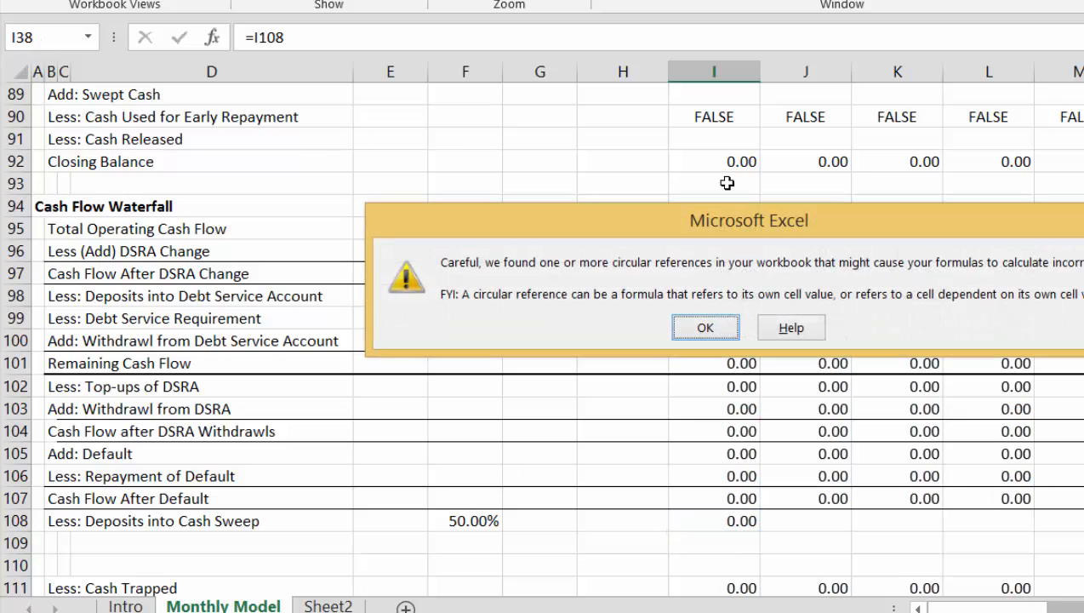
key("Return")
key("Up")
key("Up")
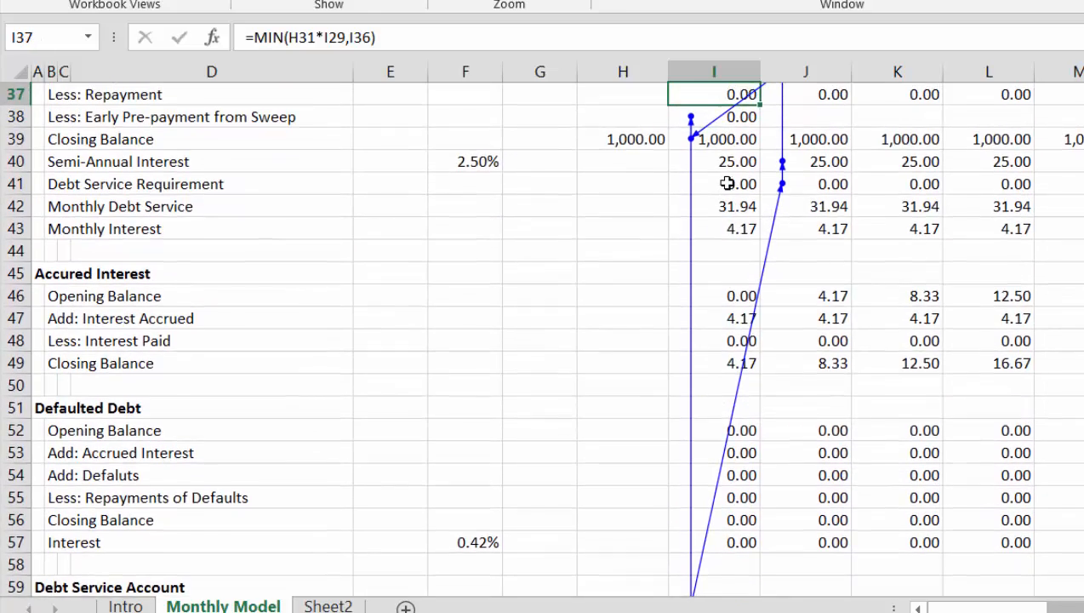
Step: Trace the circular reference arrows through column I, from the Debt Schedule down to the Debt Service Reserve Account formulas
key("Up")
key("Up")
key("Up")
key("Up")
key("Up")
key("Up")
key("Up")
key("Up")
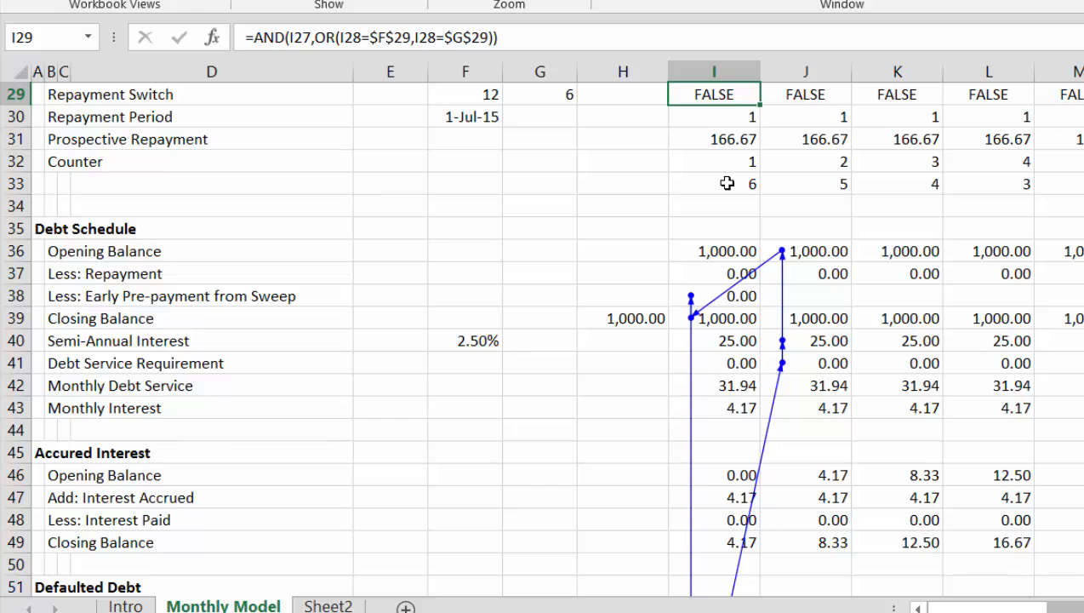
key("Down")
key("Down")
key("Down")
key("Down")
key("Down")
key("Down")
key("Down")
key("Down")
key("Down")
key("Down")
key("Down")
key("Down")
key("Down")
key("Down")
key("Down")
key("Down")
key("Down")
key("Down")
key("Down")
key("Down")
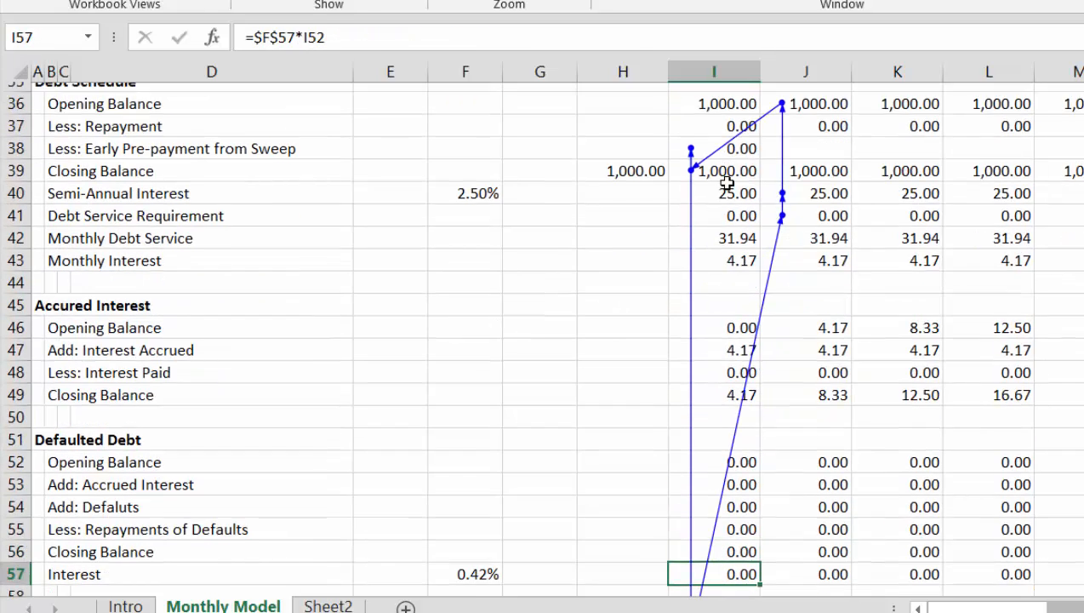
key("Down")
key("Down")
key("Down")
key("Down")
key("Up")
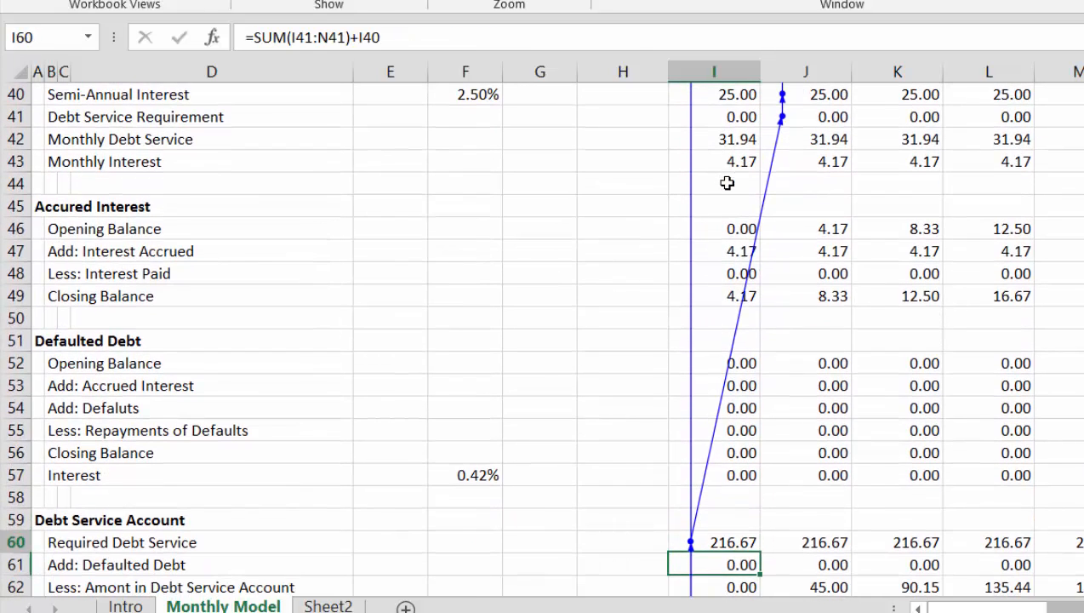
key("Down")
key("Down")
key("Down")
key("Down")
key("Down")
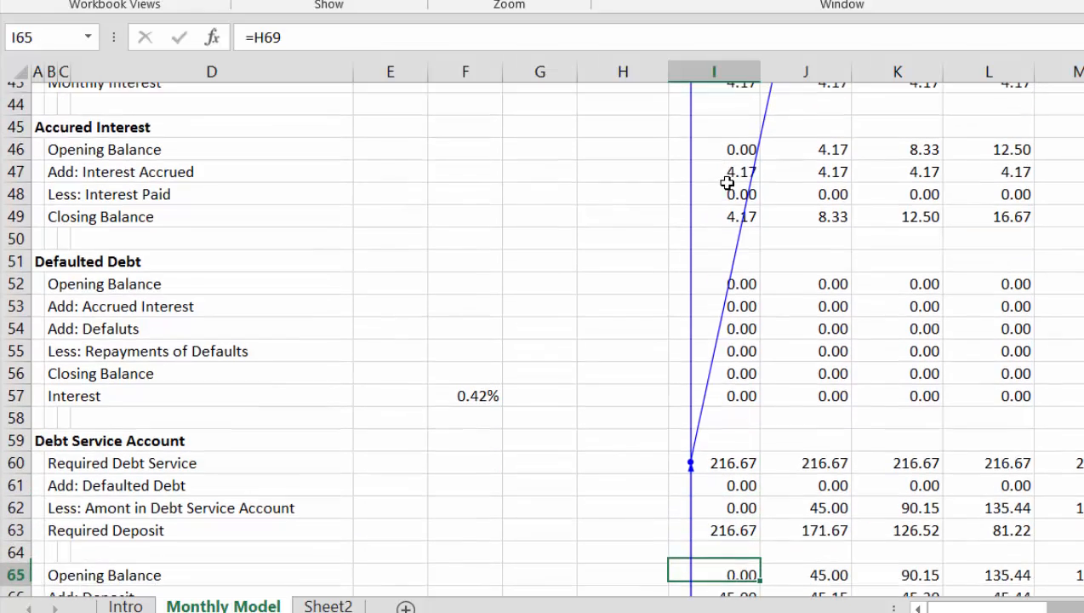
key("Down")
key("Down")
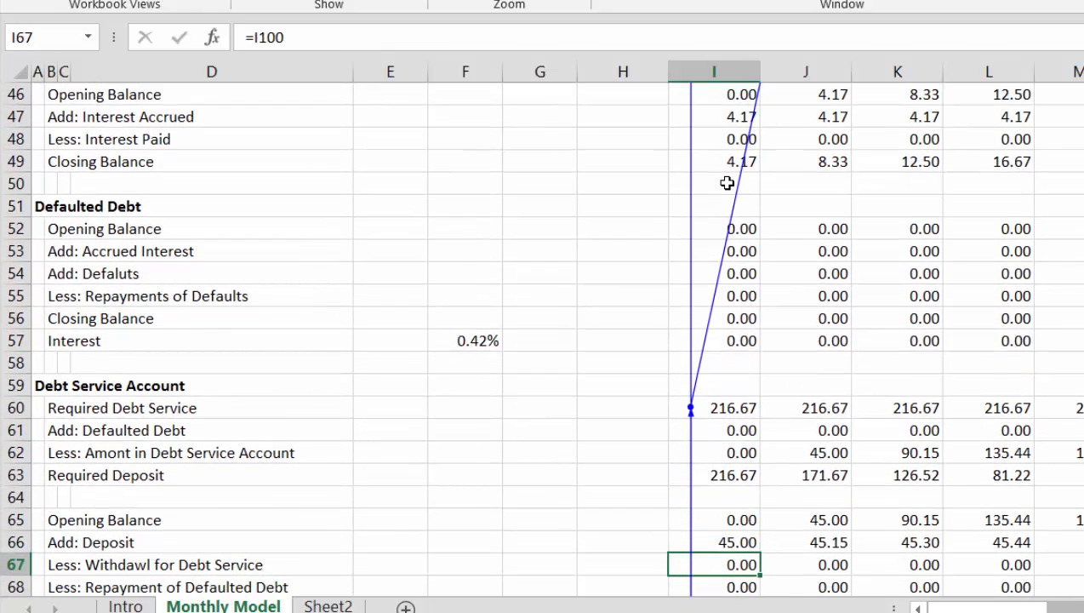
key("Down")
key("Down")
key("Down")
key("Down")
key("Down")
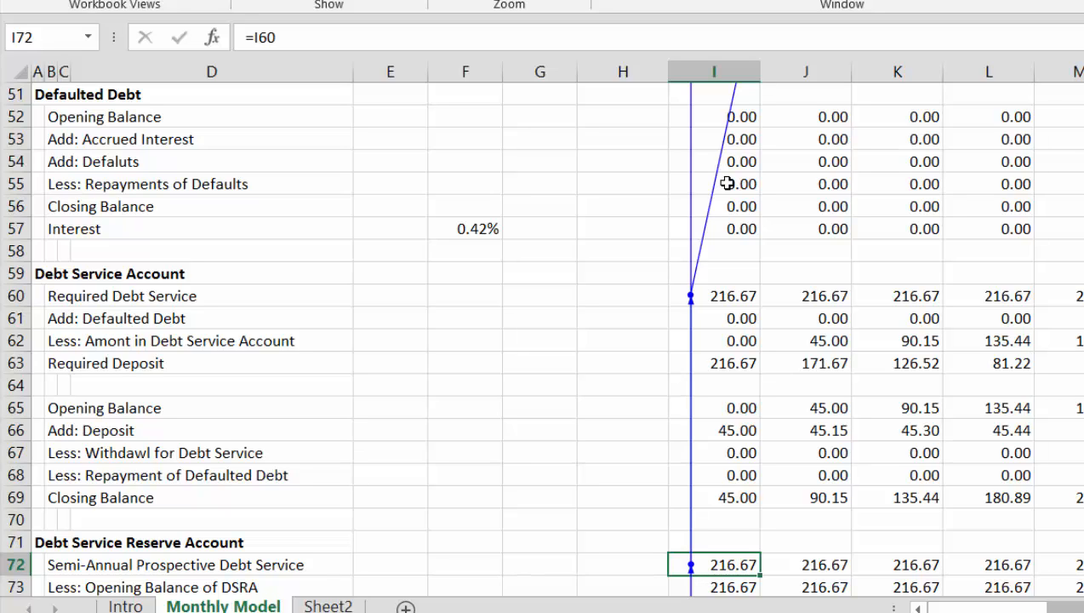
Step: Inspect the Debt Service Account formulas in column I, focusing on Required Debt Service in I60
key("Up")
key("Up")
key("Up")
key("Up")
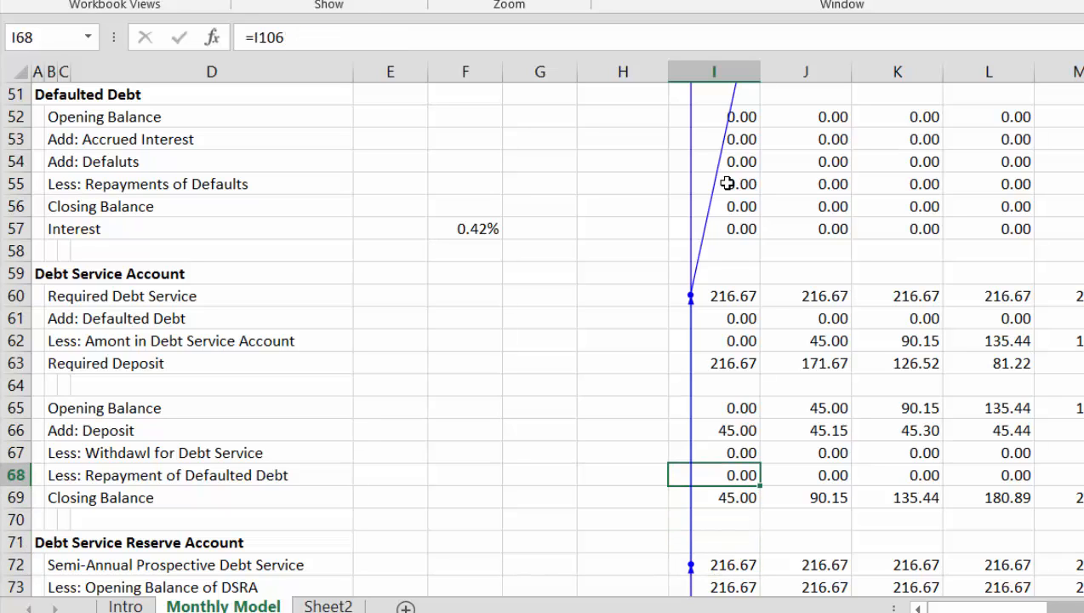
key("Up")
key("Up")
key("Up")
key("Up")
key("Up")
key("Up")
key("Up")
key("Up")
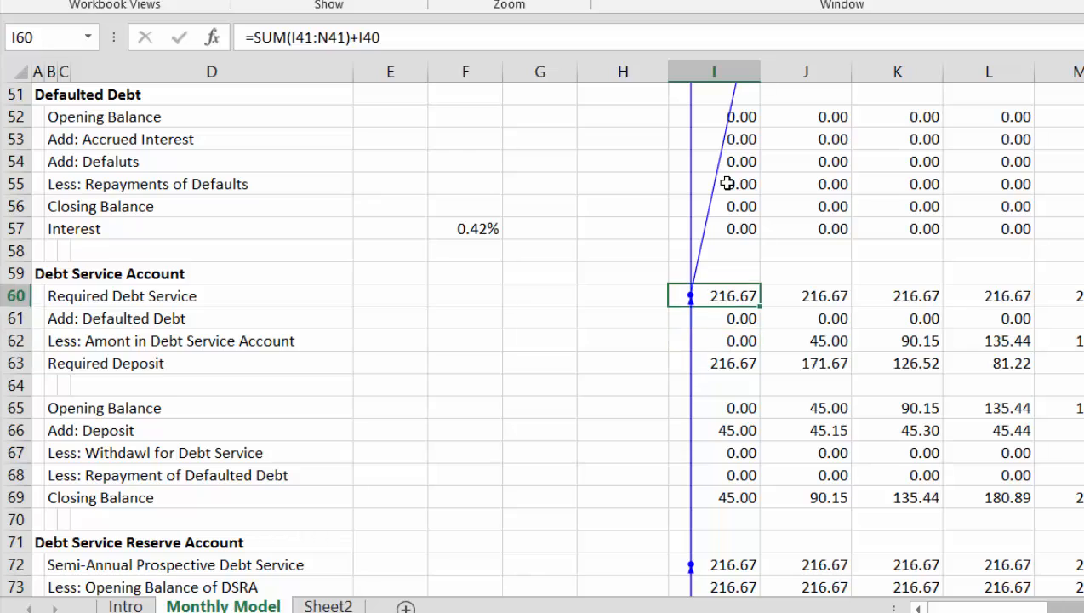
key("Up")
key("Down")
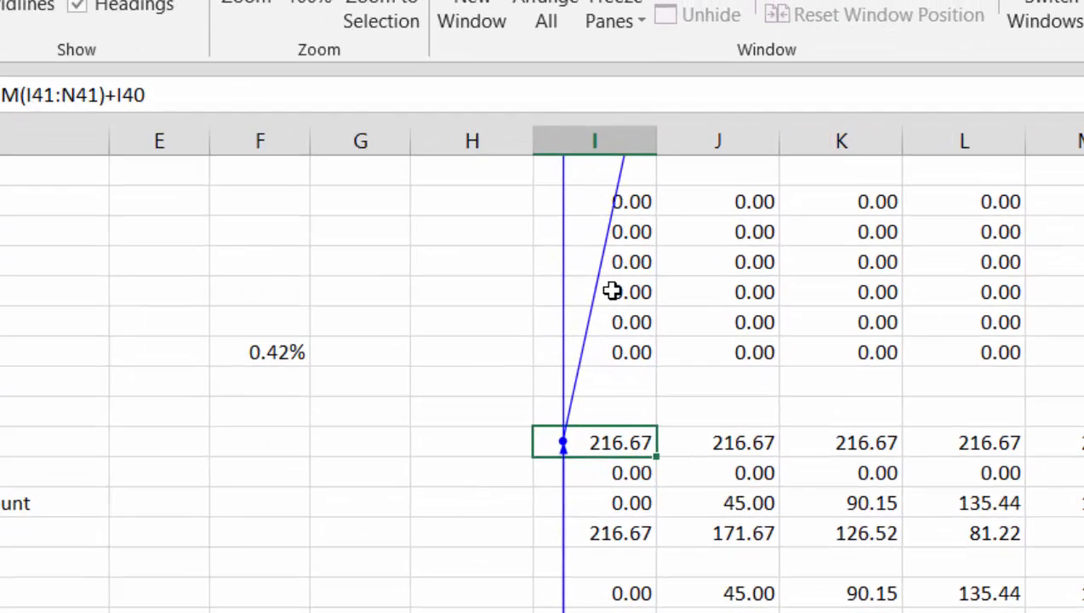
key("Down")
key("Down")
key("Down")
key("Down")
key("Down")
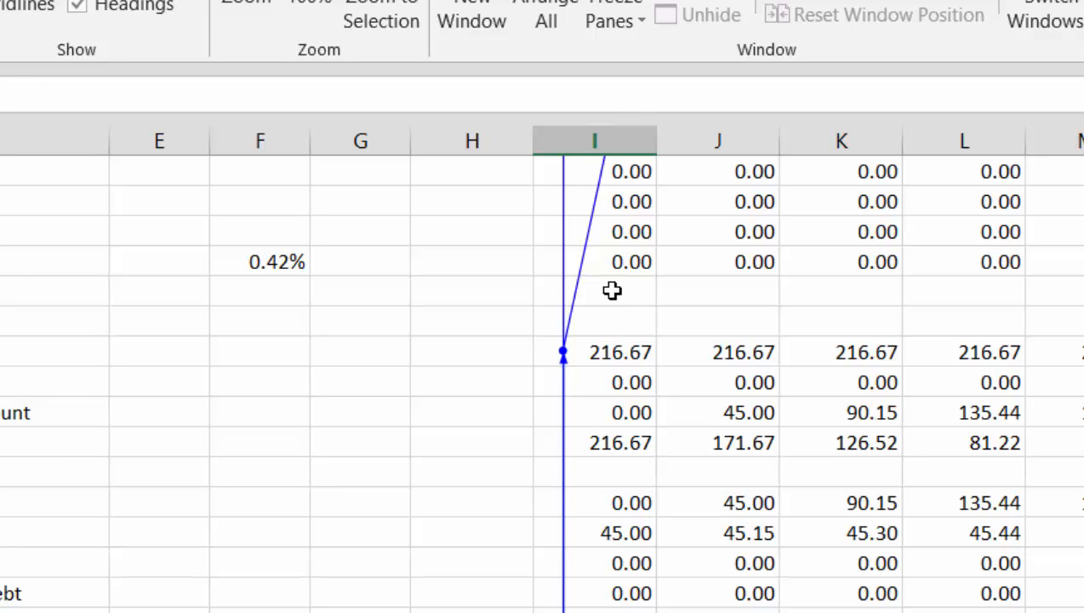
Step: Follow the circular loop back through the Debt Schedule, checking the I41, I40 and I38 formulas
key("Up")
key("Up")
key("Up")
key("Up")
key("Up")
key("Up")
key("Up")
key("Up")
key("Up")
key("Up")
key("Up")
key("Up")
key("Up")
key("Up")
key("Up")
key("Up")
key("Up")
key("Up")
key("Up")
key("Up")
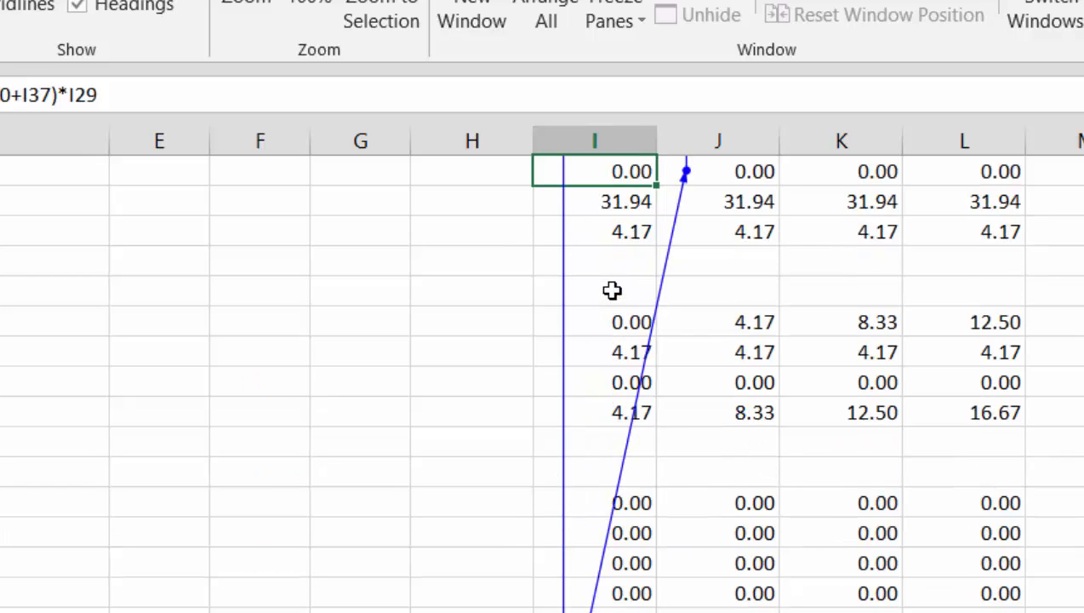
key("Down")
key("Down")
key("Down")
key("Down")
key("Down")
key("Down")
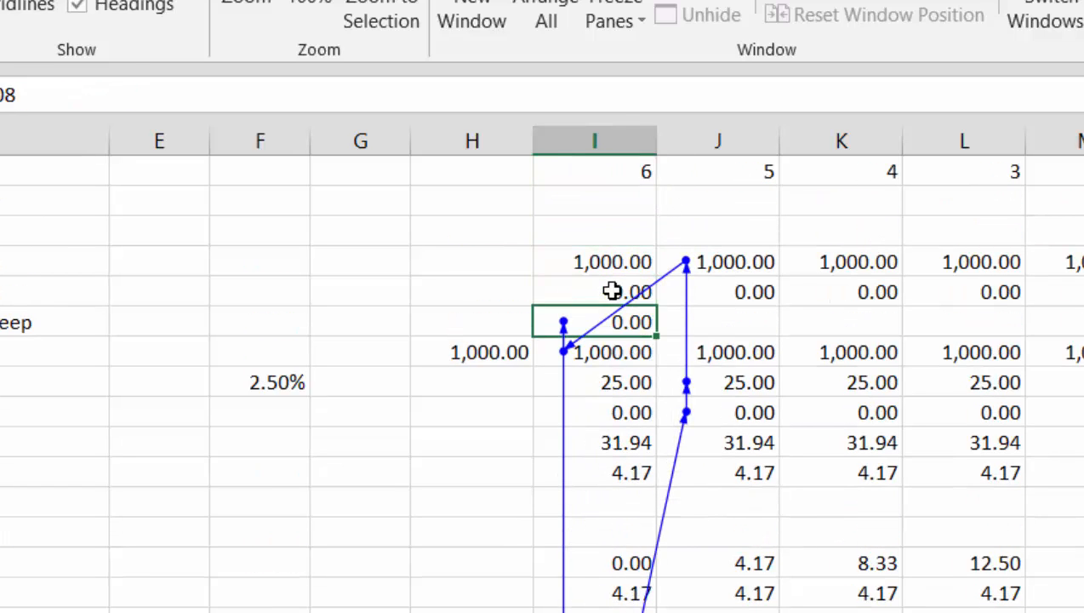
key("Down")
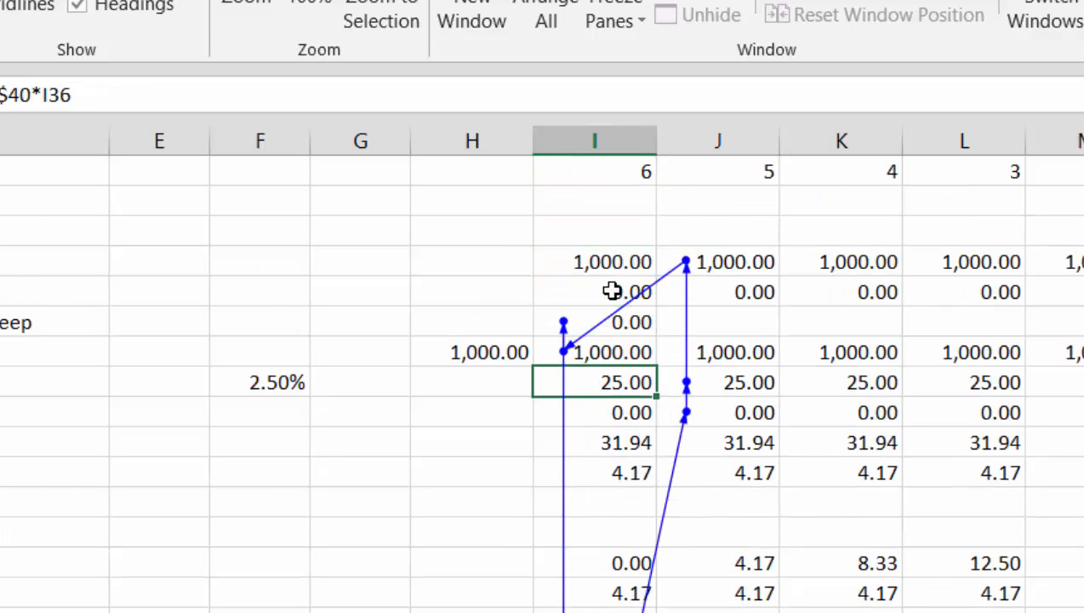
key("Up")
key("Up")
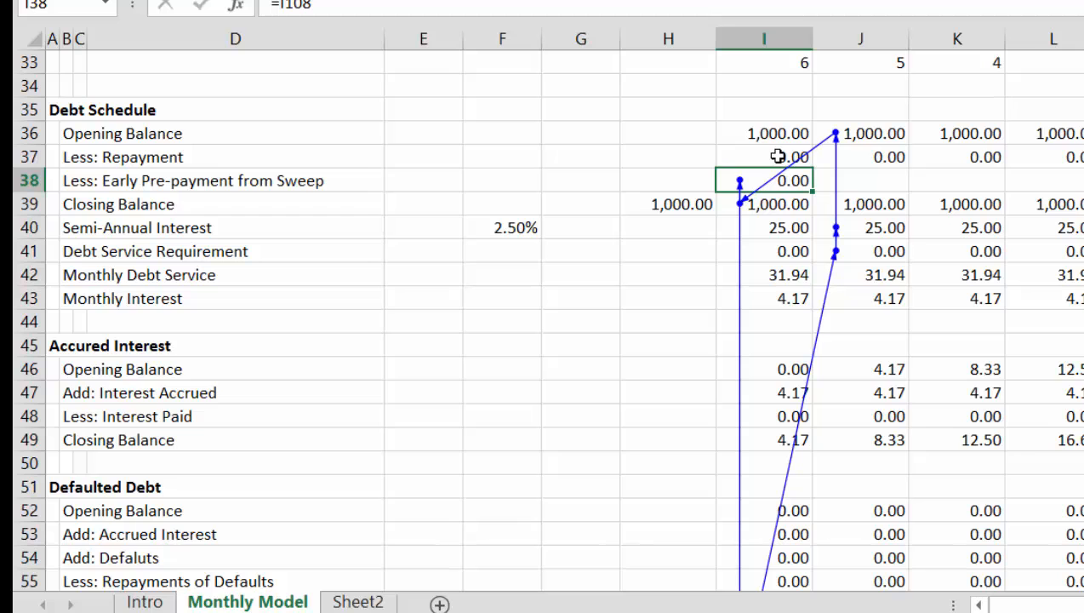
Step: Review the Required Debt Service formula in I60 against the neighbouring periods and recalculate it by re-entering it
key("Down")
key("Down")
key("Down")
key("Down")
key("Down")
key("Down")
key("Down")
key("Down")
key("Down")
key("Down")
key("Down")
key("Down")
key("Down")
key("Down")
key("Down")
key("Down")
key("Down")
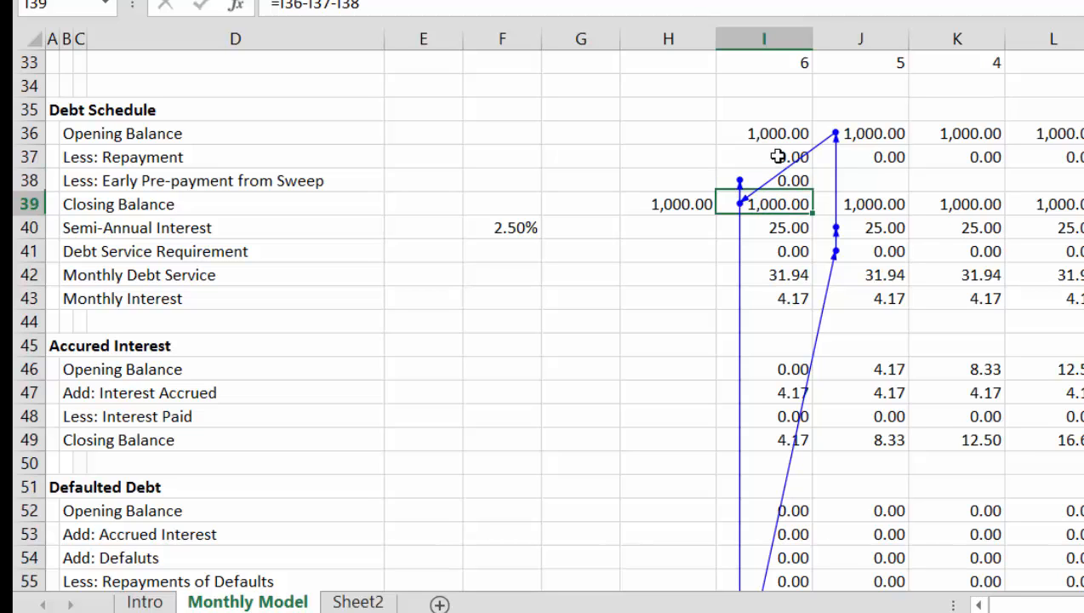
key("Down")
key("Down")
key("Down")
key("Down")
key("Down")
key("Down")
key("Down")
key("Down")
key("Down")
key("Down")
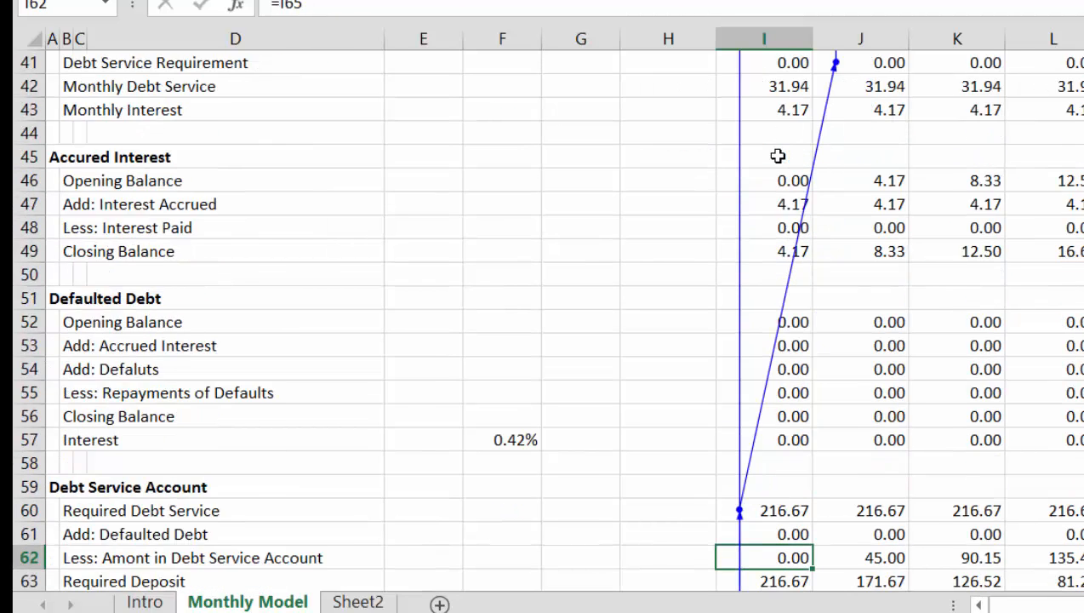
key("Up")
key("Up")
key("Up")
key("Up")
key("Up")
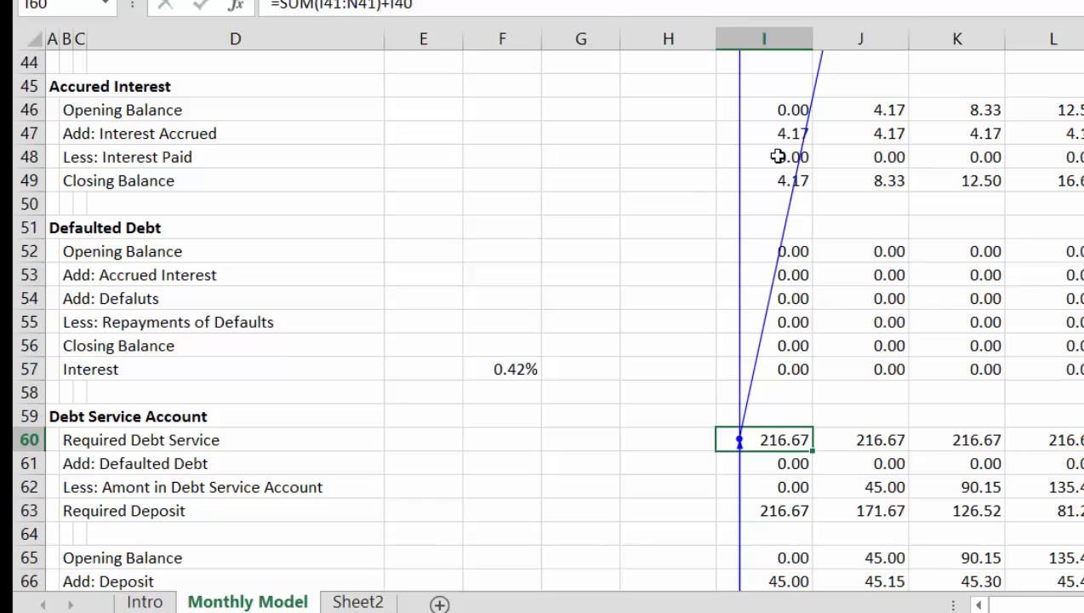
key("Right")
key("Right")
key("Right")
key("Right")
key("Left")
key("Left")
key("Left")
key("Left")
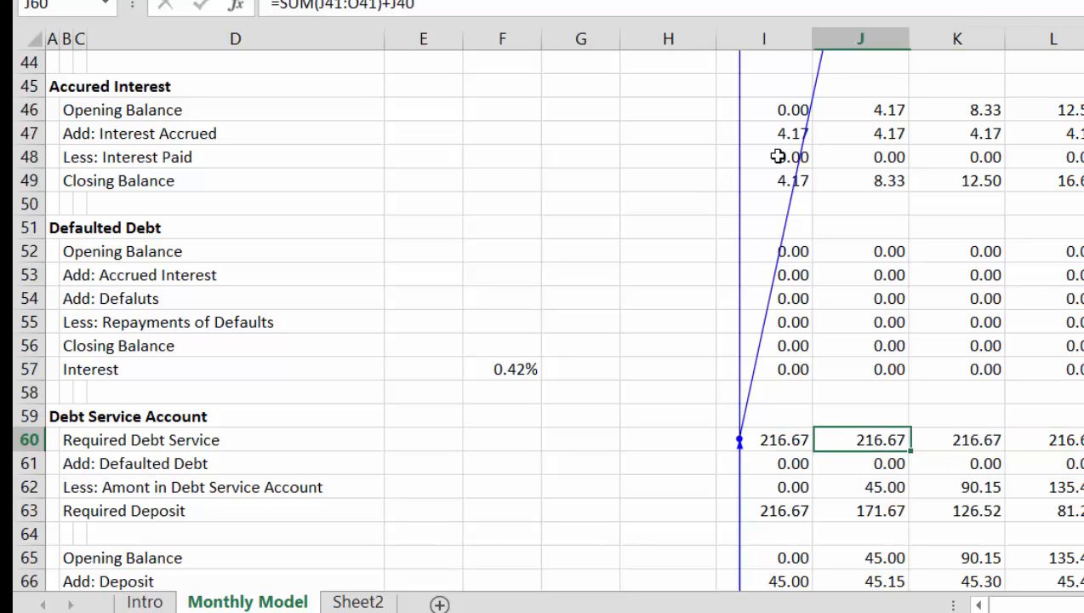
key("F2")
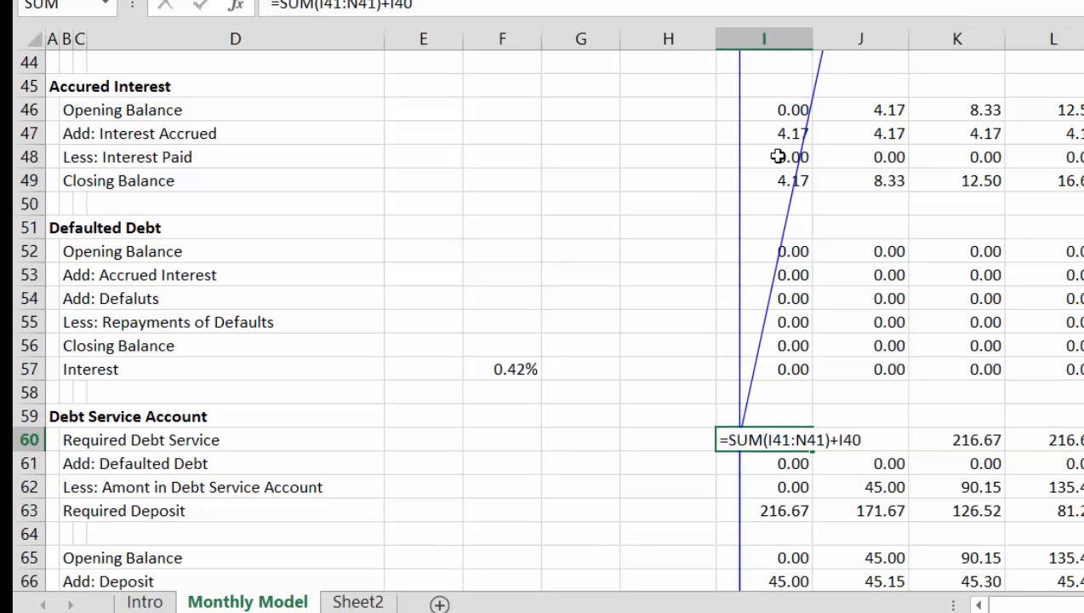
key("Return")
key("Up")
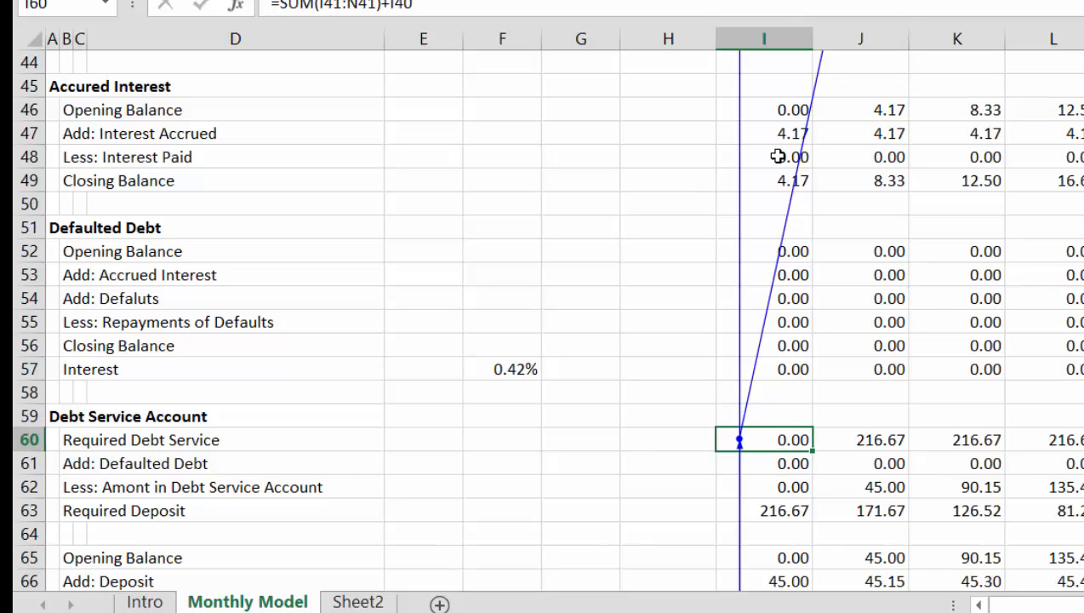
Step: Start a SUM(OFFSET( formula for Required Debt Service in I60, taking the debt repayment cell I37 as the reference
type("=")
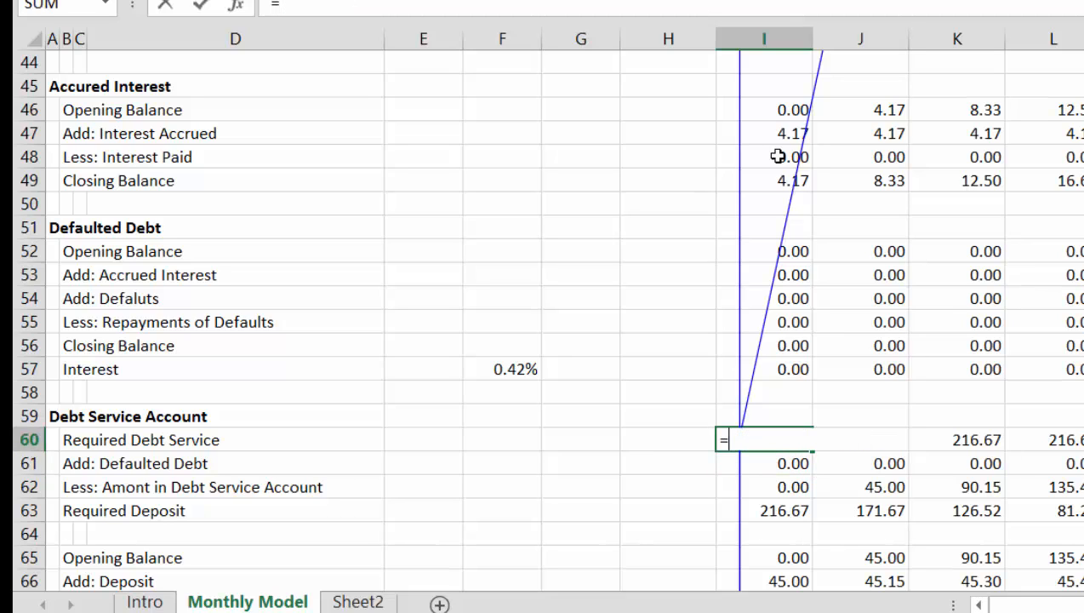
type("o")
key("BackSpace")
type("sum")
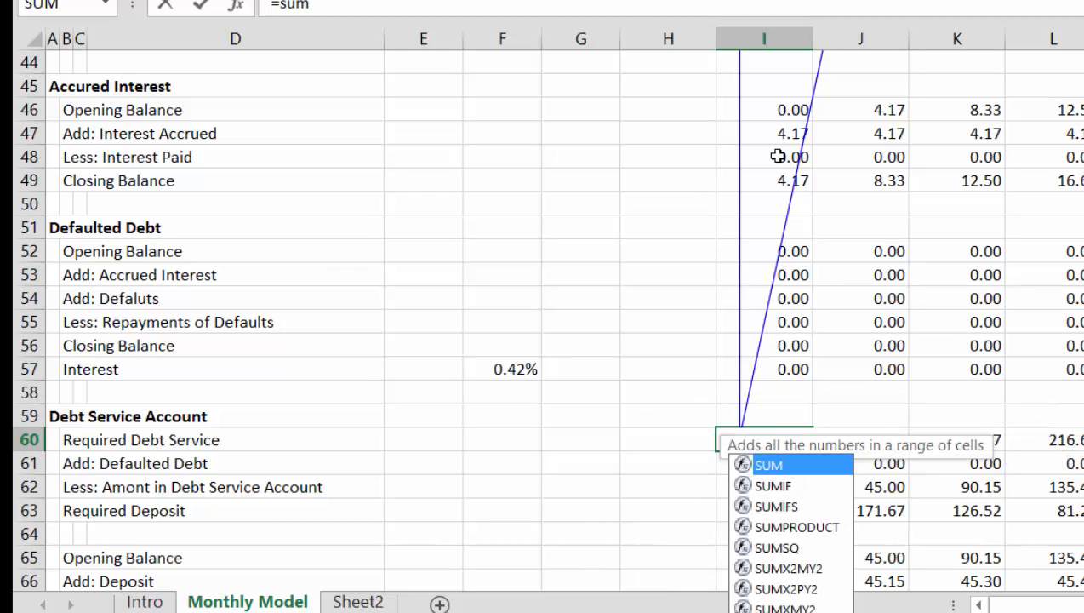
type("(")
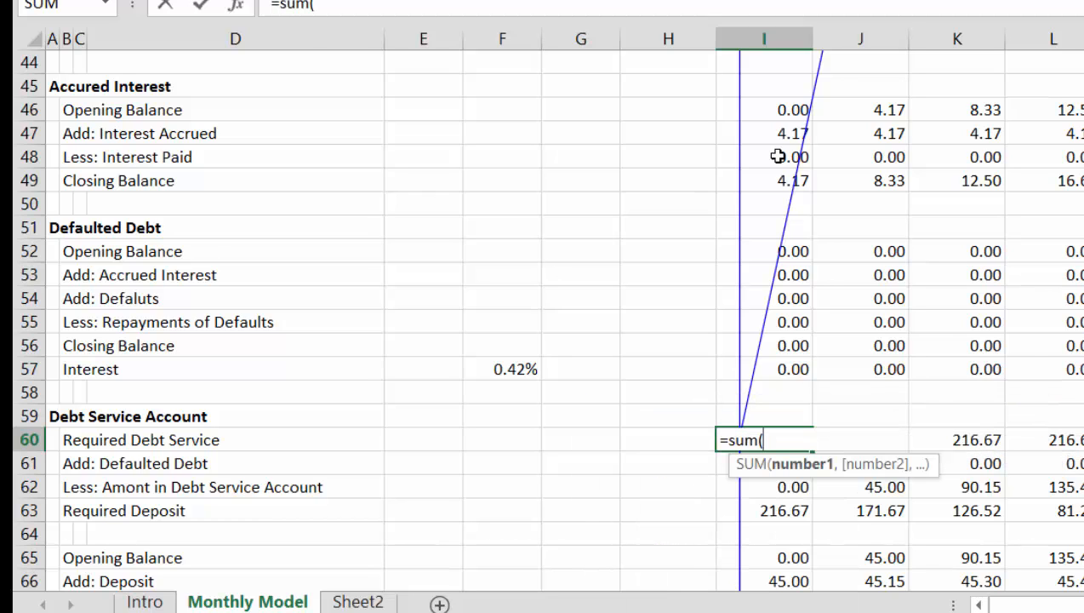
type("offset")
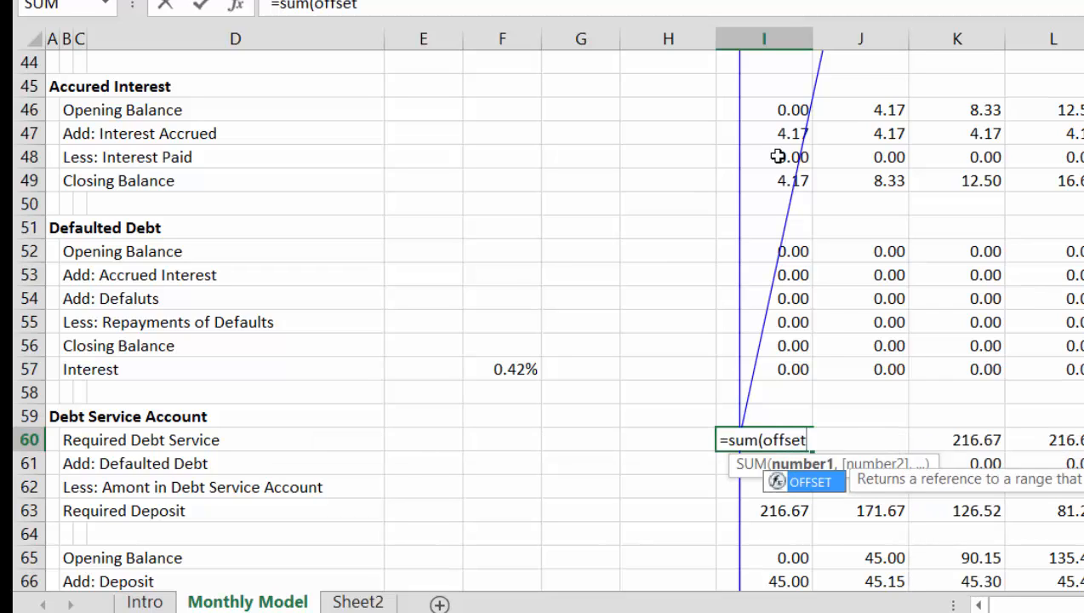
type("(")
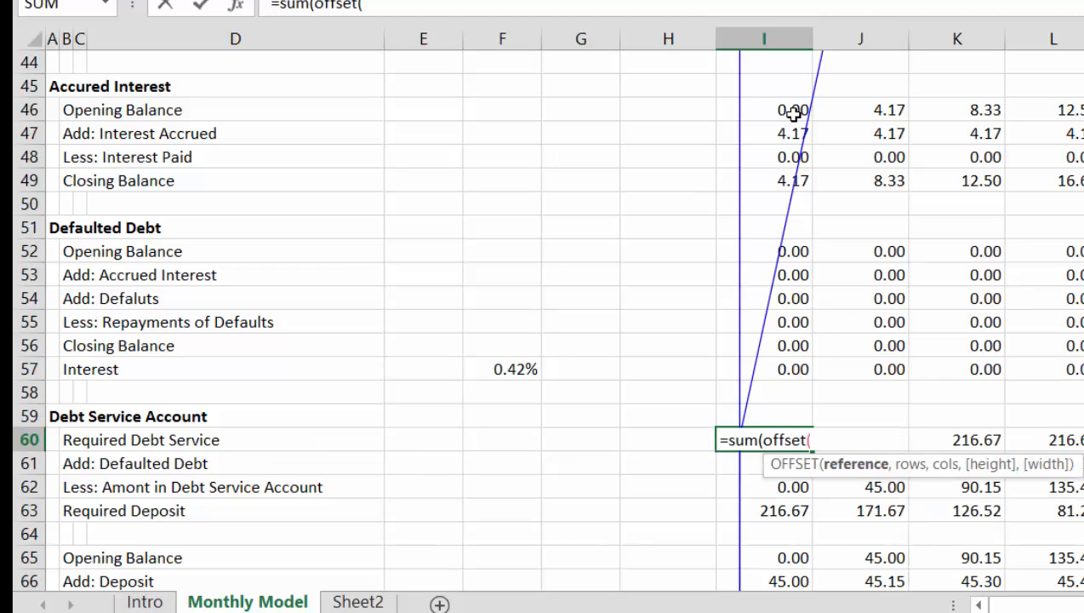
left_click(789, 125)
key("Up")
key("Up")
key("Up")
key("Up")
key("Up")
key("Up")
key("Up")
key("Up")
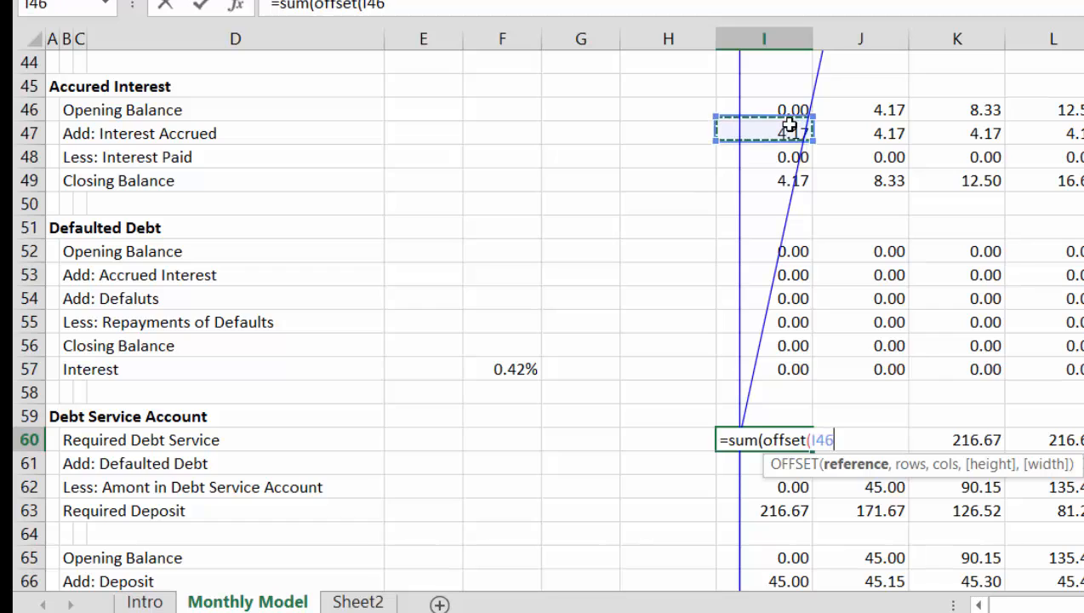
key("Up")
key("Up")
key("Up")
key("Up")
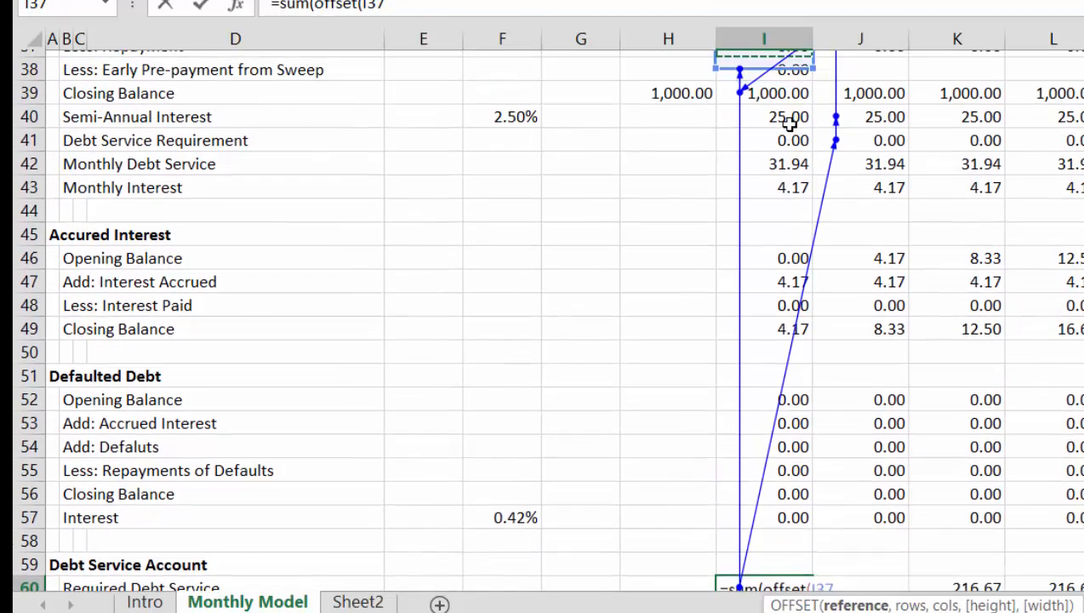
key("Down")
key("Down")
key("Down")
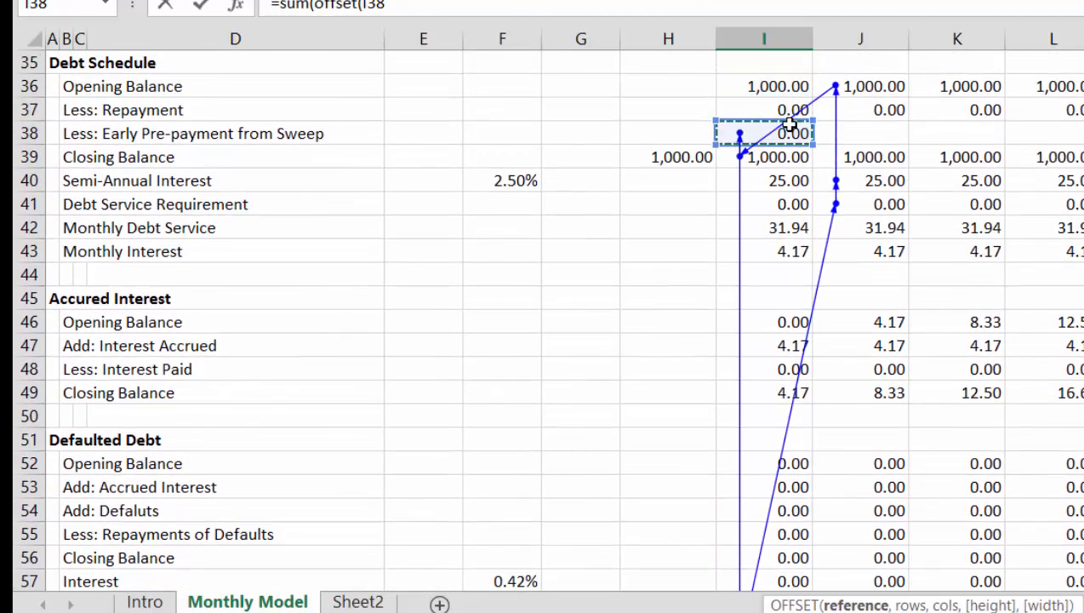
key("Up")
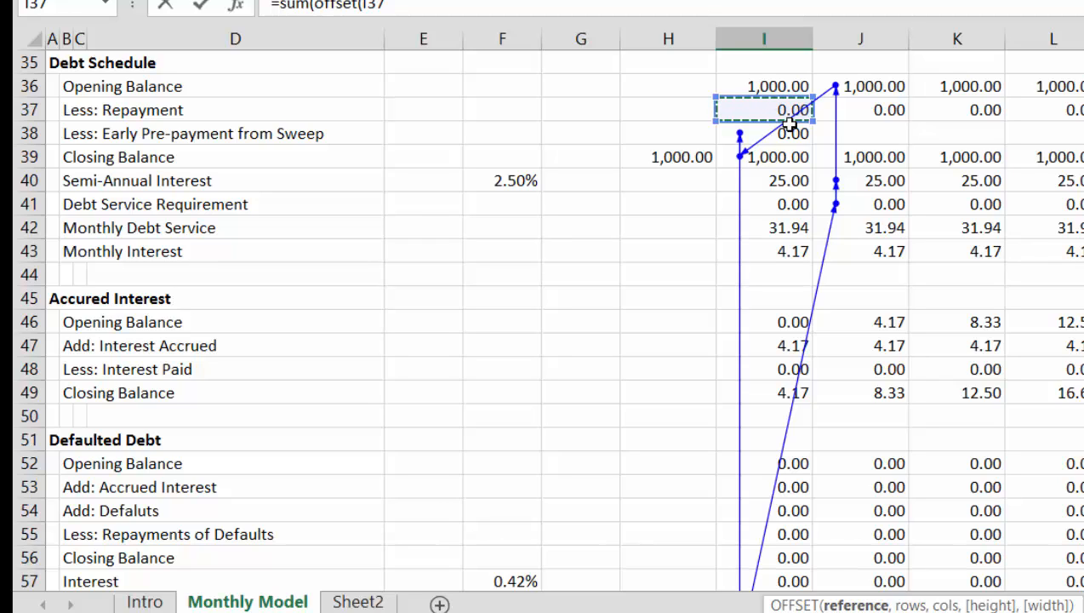
Step: Complete the I60 OFFSET with 0 rows, 0 columns, height 1 and the countdown cell I33 as width, giving =SUM(OFFSET(I37,0,0,1,I33))
type(",")
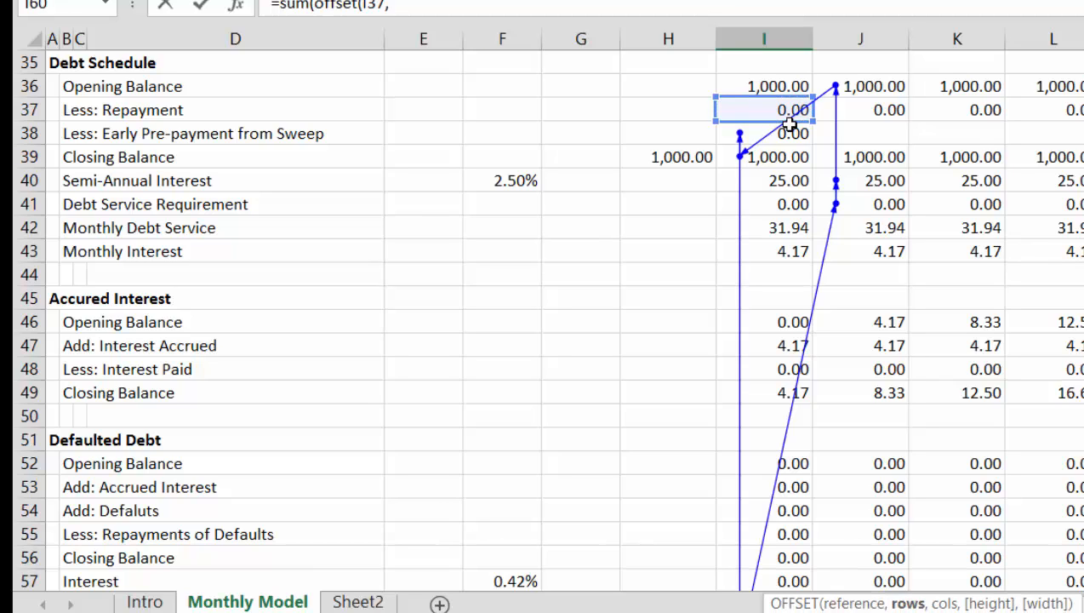
type("0,0,")
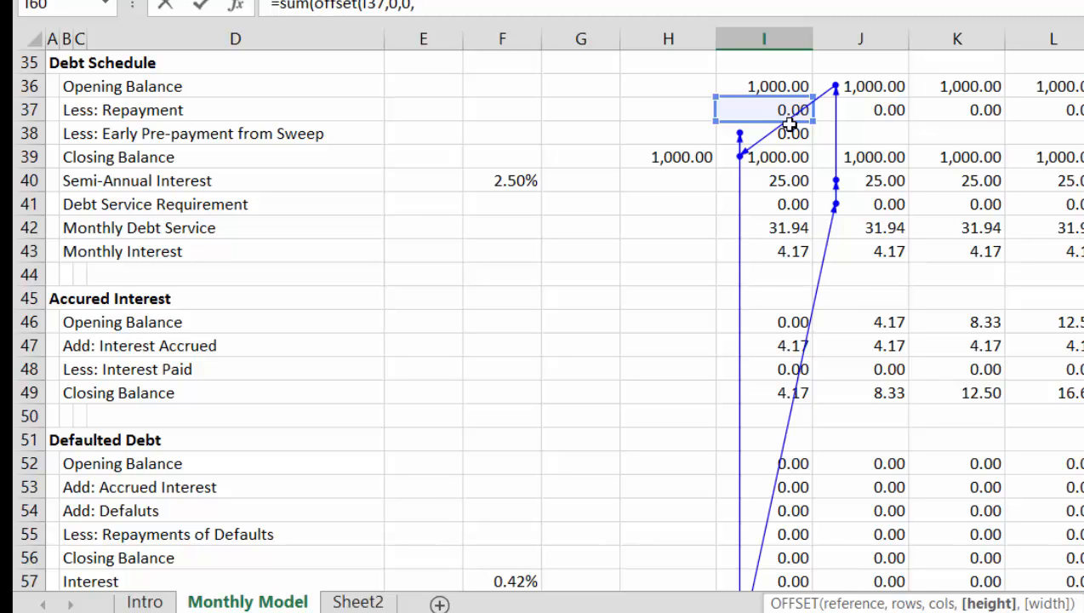
type("1,")
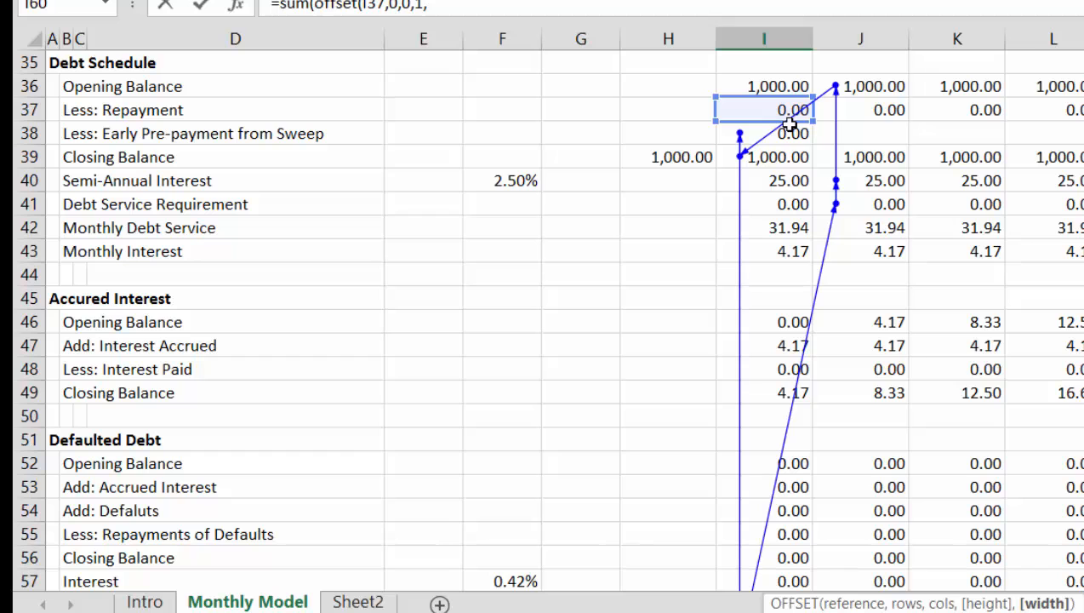
left_click(739, 67)
key("Up")
key("Up")
key("Up")
key("Up")
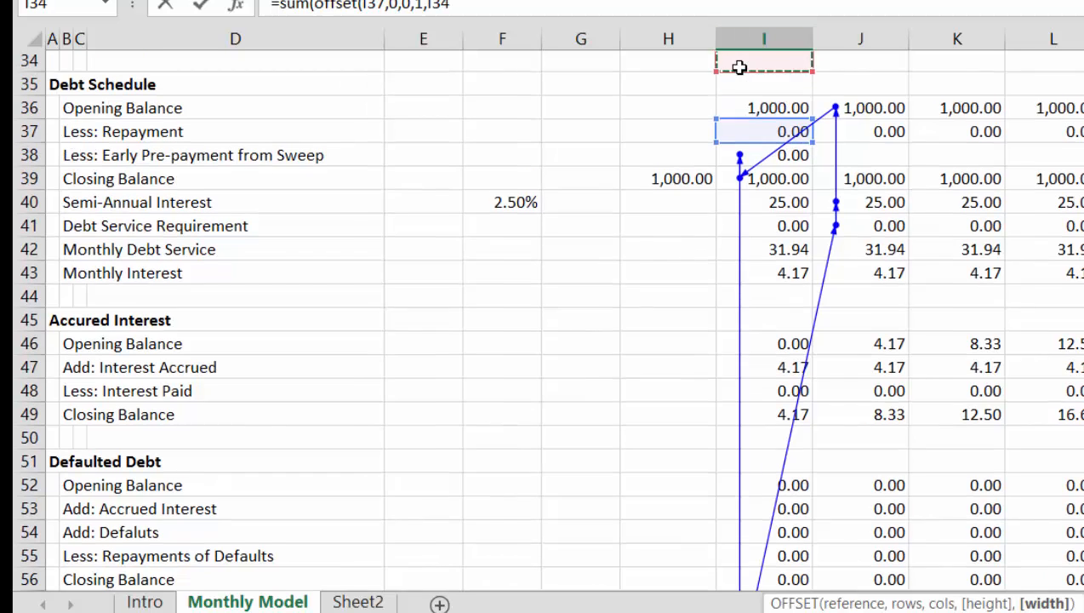
key("Down")
key("Down")
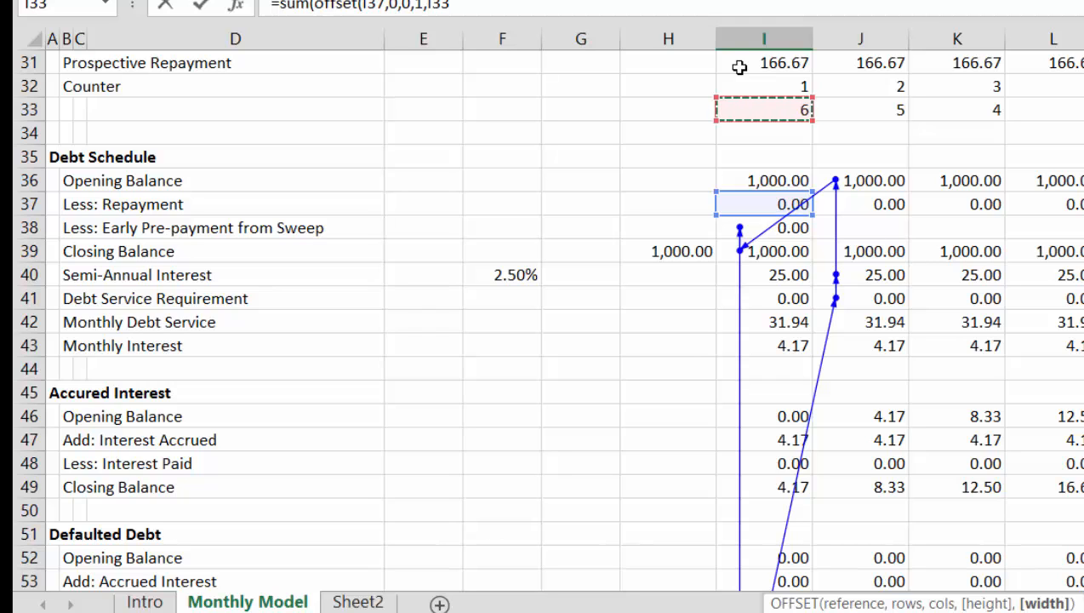
type(")")
key("Return")
key("Return")
key("Down")
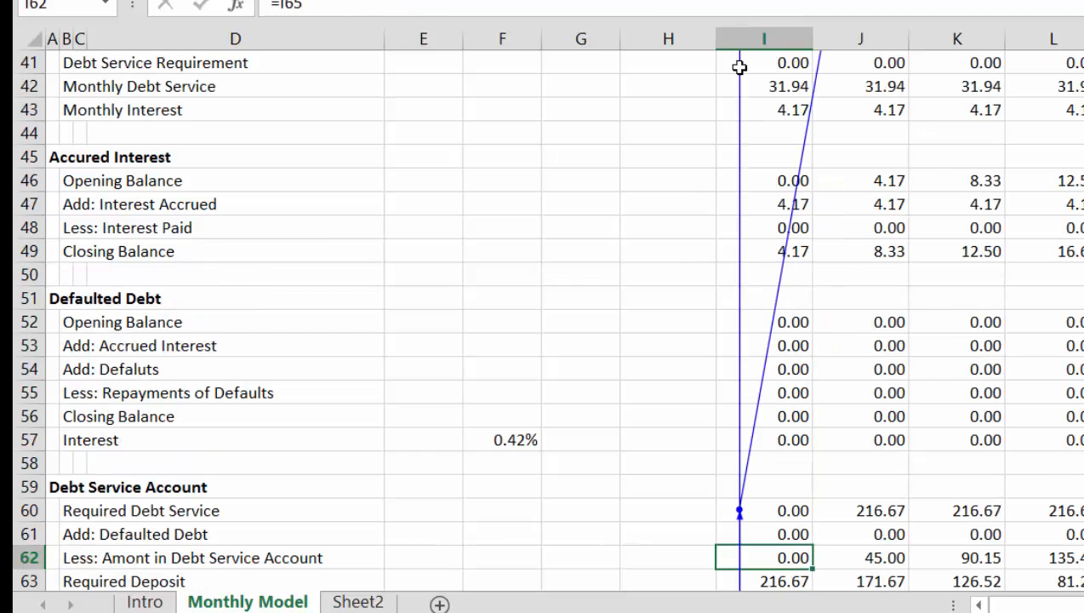
Step: Copy the new Required Debt Service formula from I60 across the remaining periods of row 60
key("Up")
key("Up")
key("ctrl+shift+Right")
key("ctrl+r")
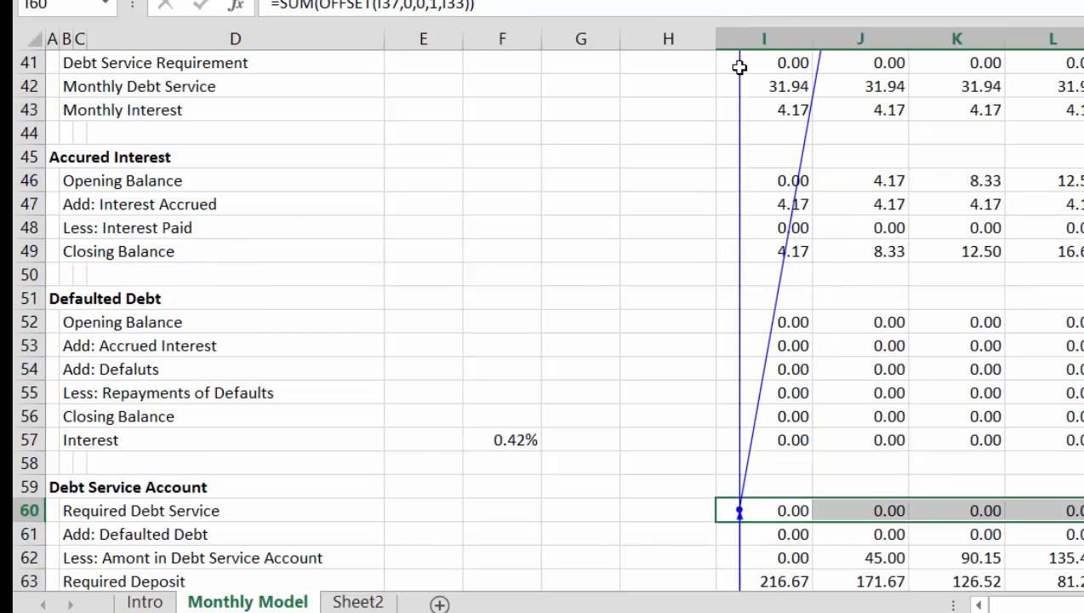
key("Left")
key("Right")
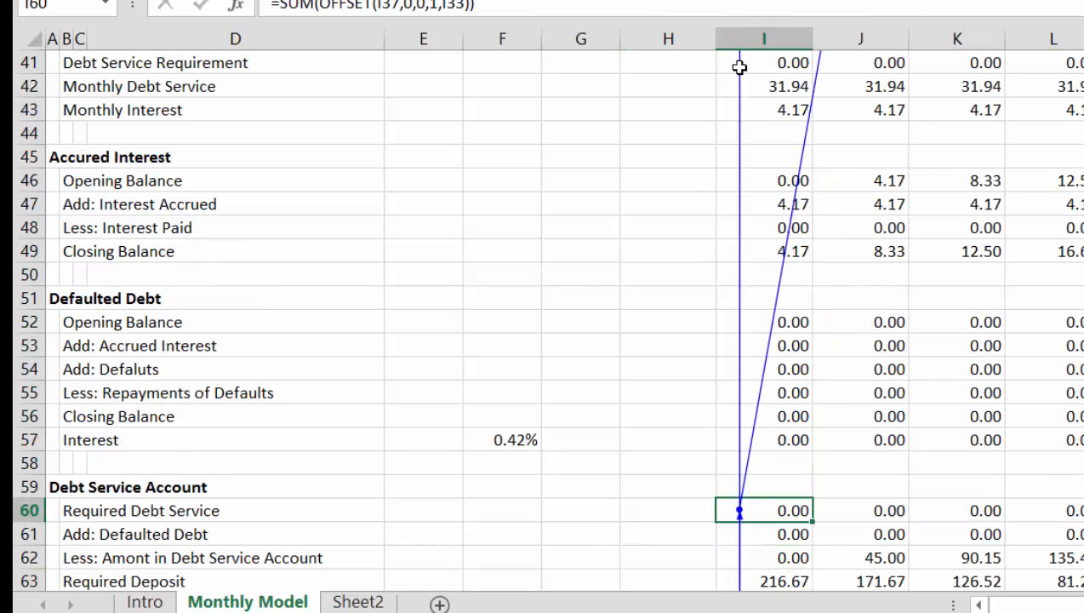
Step: Review the Debt Service Account cells in column I, from Required Debt Service down to the opening balance
key("Up")
key("Down")
key("Down")
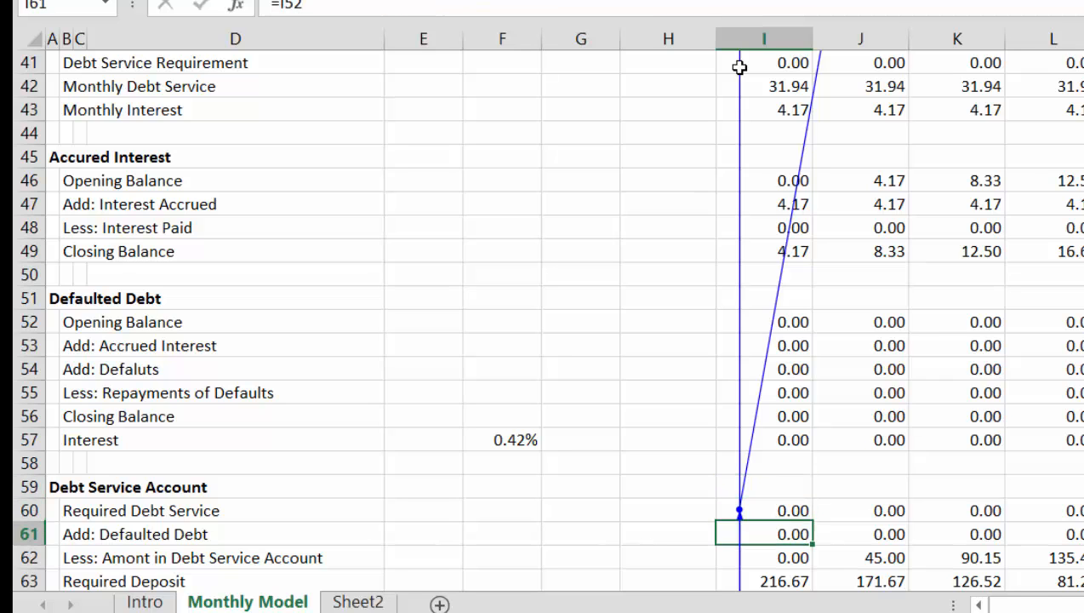
key("Down")
key("Down")
key("Down")
key("Down")
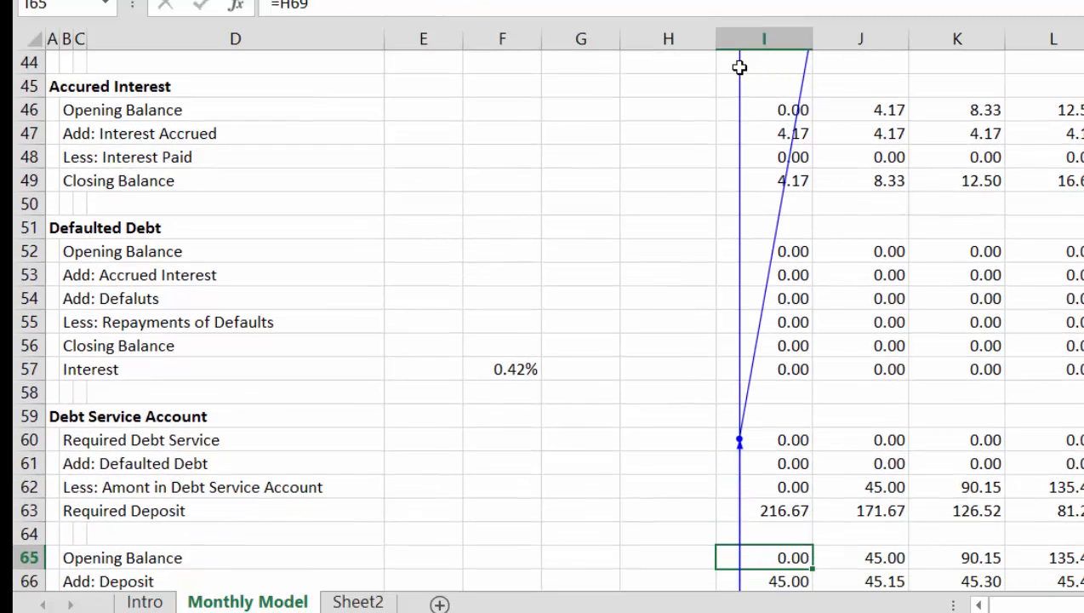
key("Up")
key("Up")
key("Up")
key("Up")
key("Down")
key("Down")
key("Down")
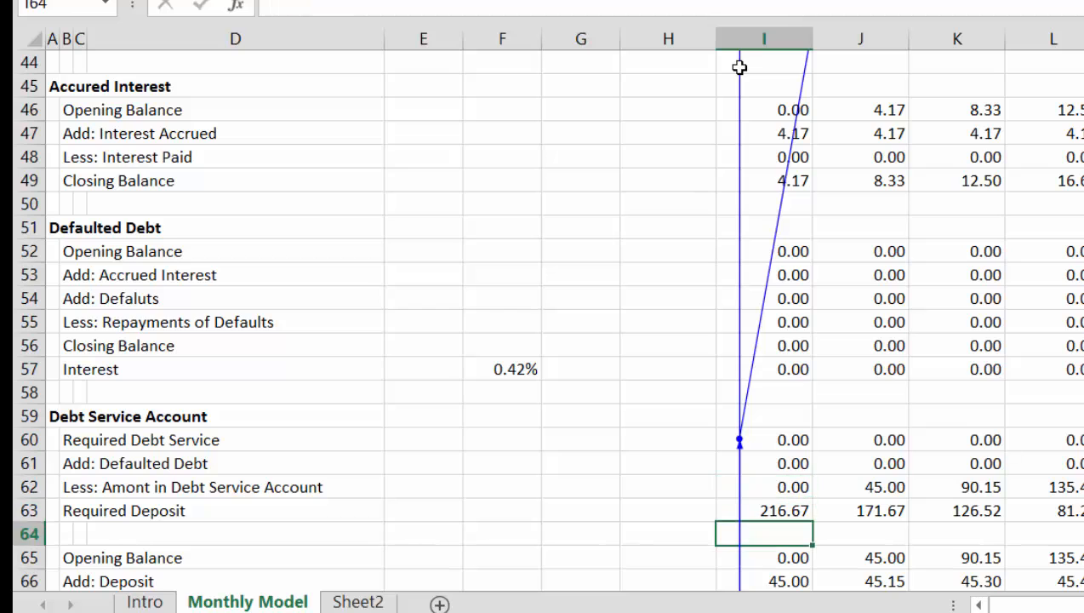
Step: Recalculate Semi-Annual Prospective Debt Service in I72 by re-entering its =I60 formula
key("Down")
key("Down")
key("Down")
key("Down")
key("Down")
key("Down")
key("Down")
key("Down")
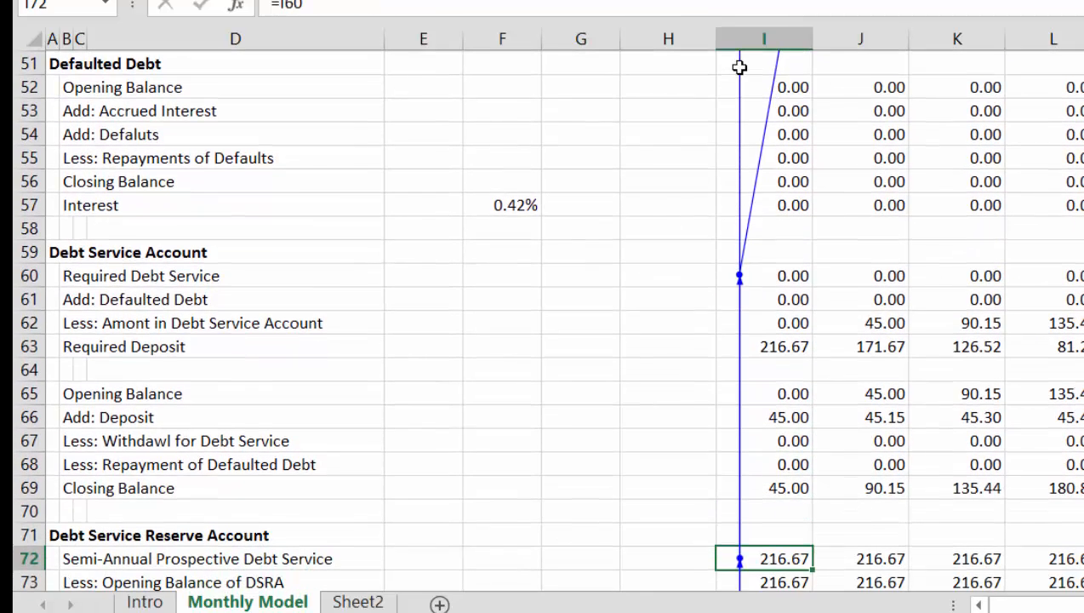
key("F2")
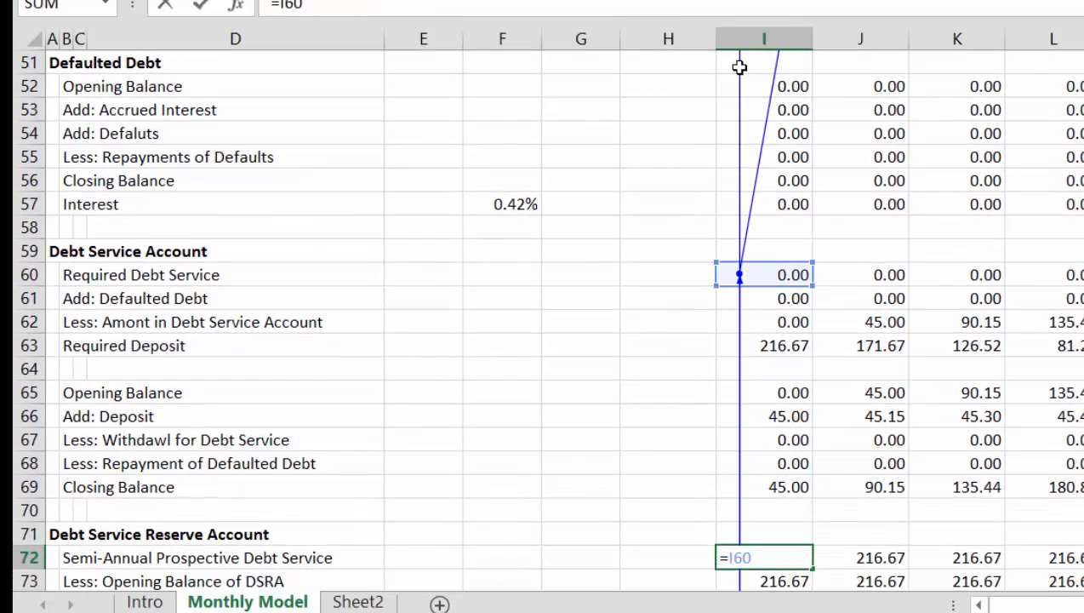
key("Return")
key("Up")
key("Up")
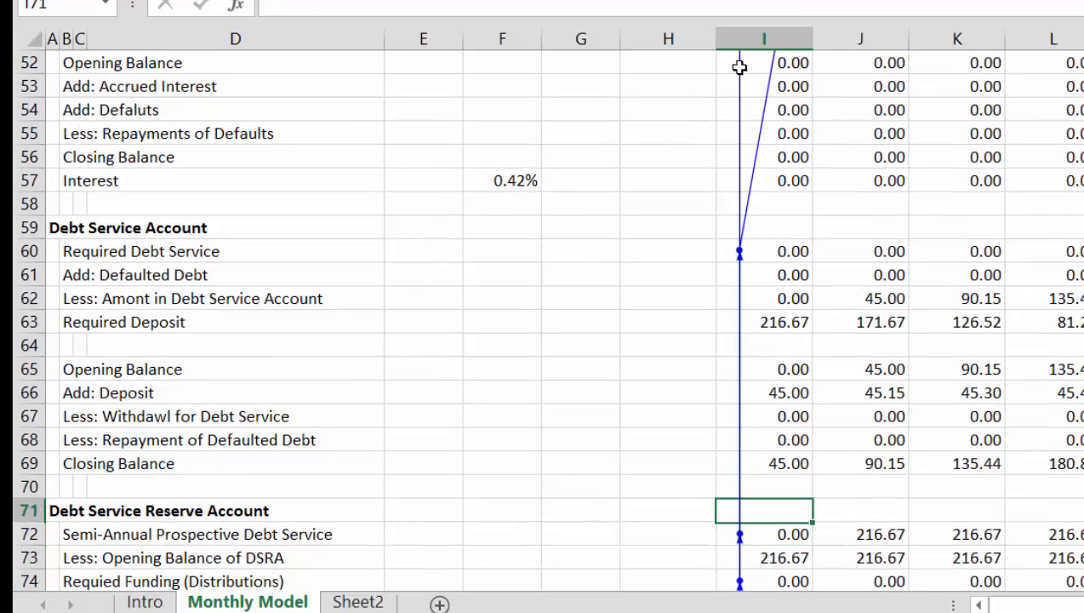
Step: Examine column I from the Debt Service Reserve Account through the lock-up and sweep accounts to the Cash Flow Waterfall
key("Down")
key("Down")
key("Down")
key("Down")
key("Down")
key("Down")
key("Down")
key("Down")
key("Down")
key("Down")
key("Down")
key("Down")
key("Down")
key("Down")
key("Down")
key("Down")
key("Down")
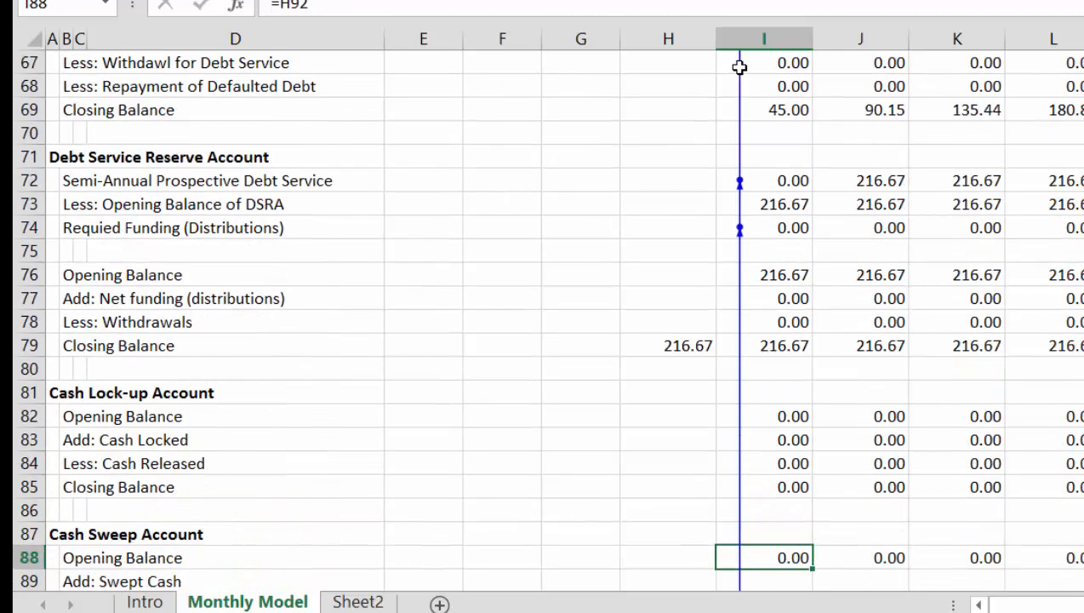
key("Down")
key("Down")
key("Down")
key("Down")
key("Down")
key("Down")
key("Down")
key("Down")
key("Down")
key("Down")
key("Down")
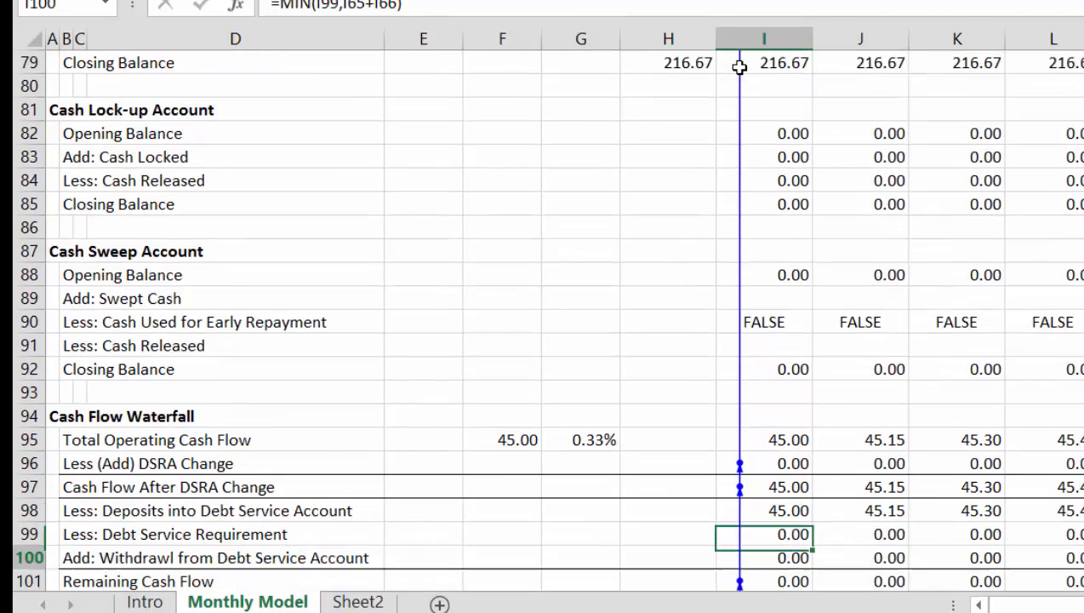
key("Down")
key("Down")
key("Down")
key("Down")
key("Up")
key("Up")
key("Up")
key("Up")
key("Up")
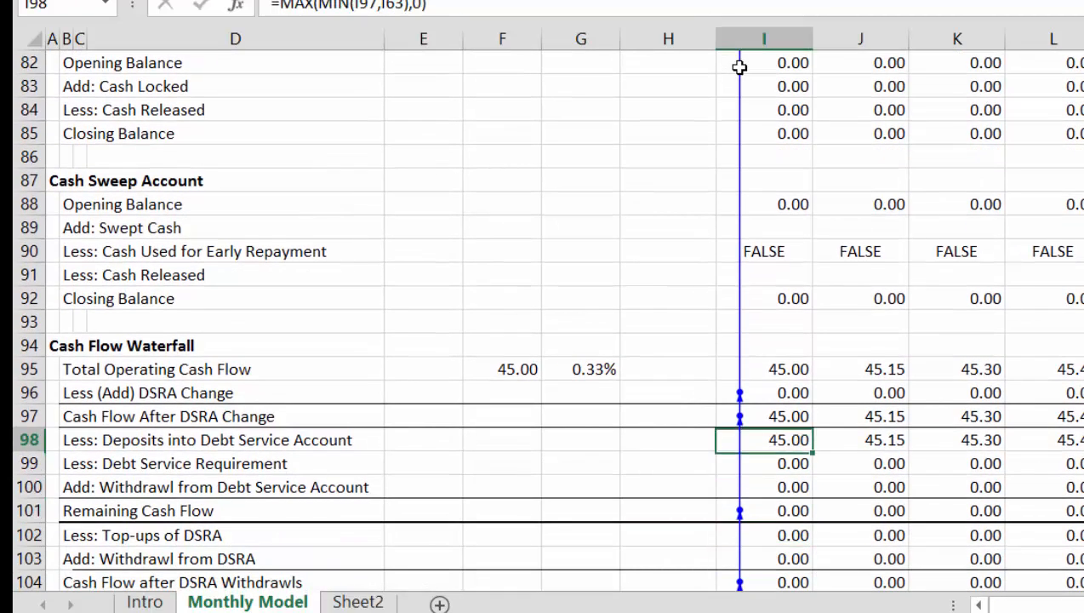
Step: Inspect the Required Debt Service formula in cell I60 of the Debt Service Account without changing it
key("Up")
key("Up")
key("Up")
key("Up")
key("Up")
key("Up")
key("Up")
key("Up")
key("Up")
key("Up")
key("Up")
key("Up")
key("Up")
key("Up")
key("Up")
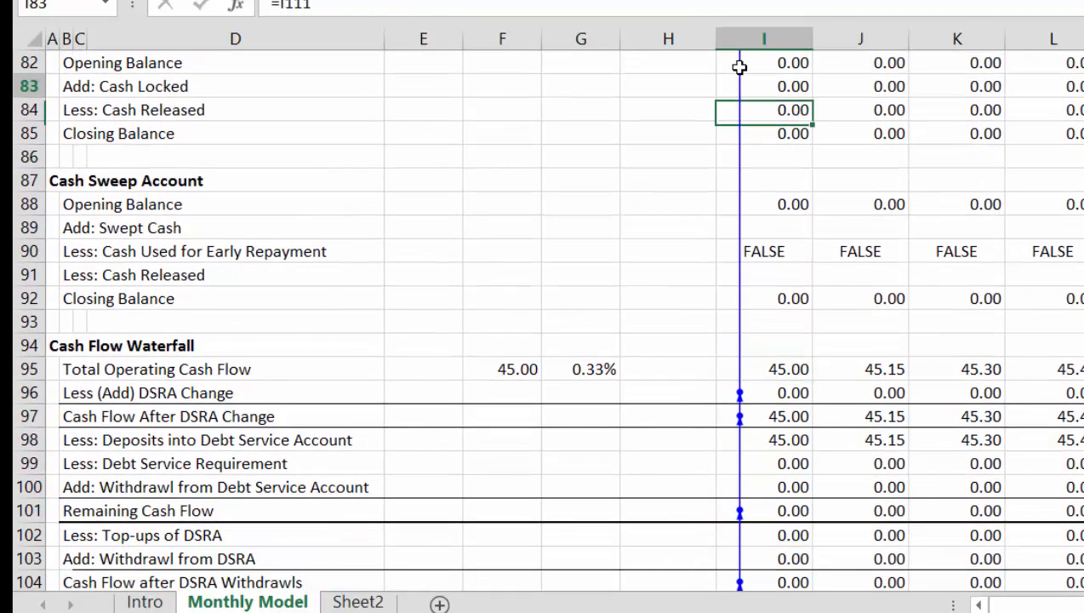
key("Up")
key("Up")
key("Up")
key("Up")
key("Up")
key("Up")
key("Up")
key("Up")
key("Up")
key("Up")
key("Up")
key("Up")
key("Up")
key("Up")
key("Up")
key("Up")
key("Up")
key("Up")
key("Up")
key("Up")
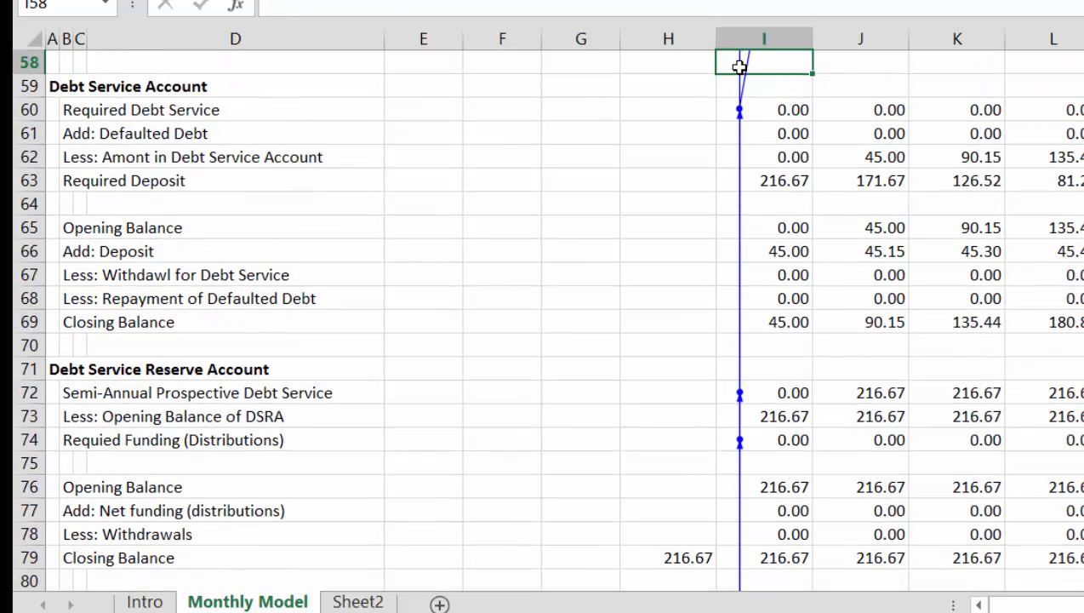
key("Down")
key("Down")
key("F2")
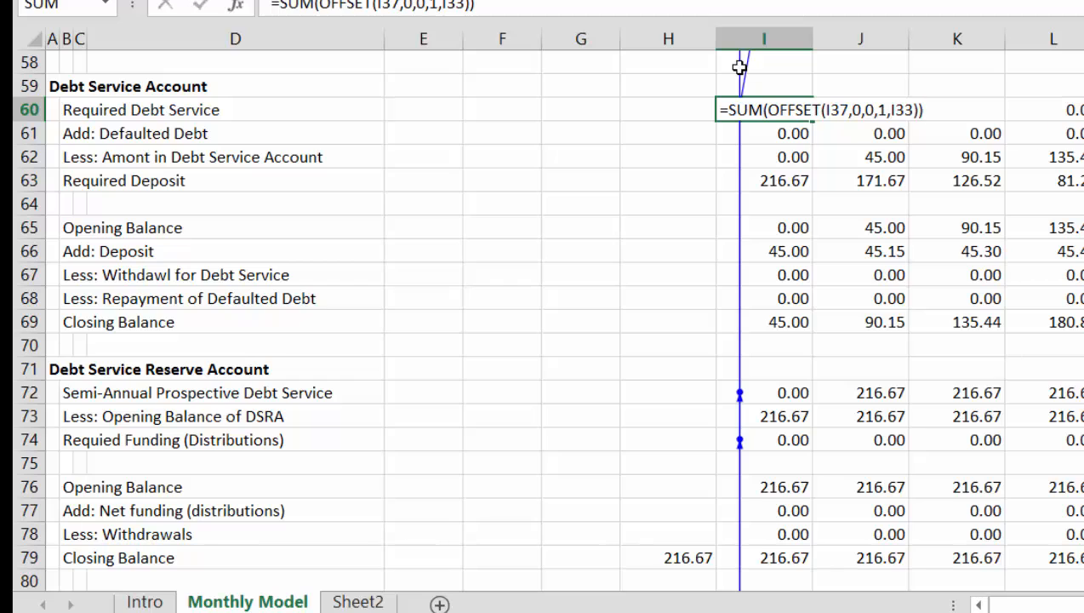
key("Escape")
key("Down")
key("Up")
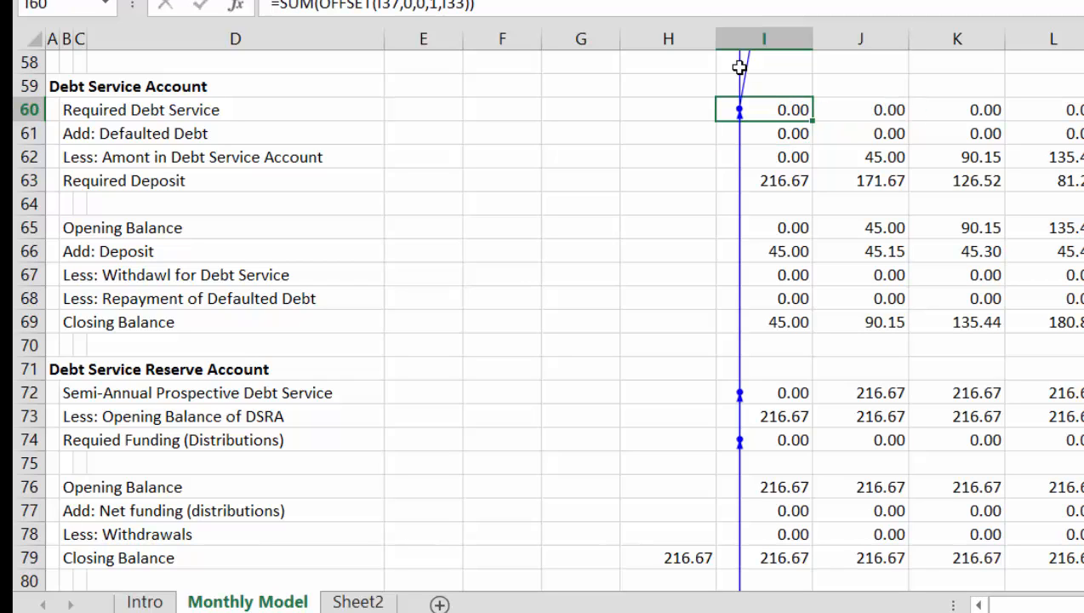
Step: Replace the Required Debt Service formula in cell I60 with 0 to break the circular reference
key("Right")
key("Left")
type("0")
key("Return")
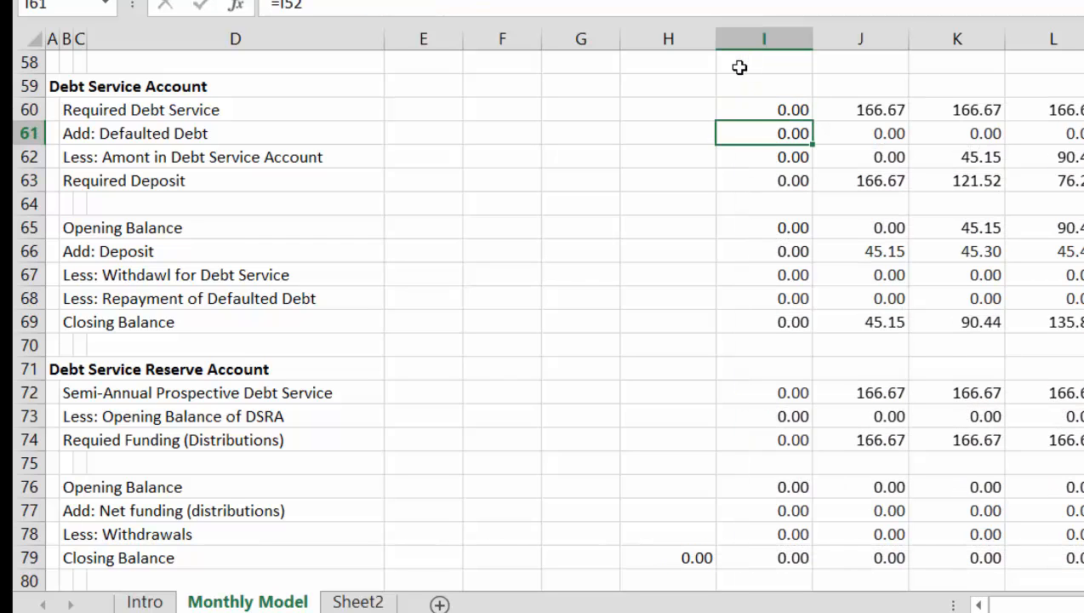
Step: Copy the Required Debt Service formula from J60 into I60 and dismiss the circular reference warning
key("Up")
key("Right")
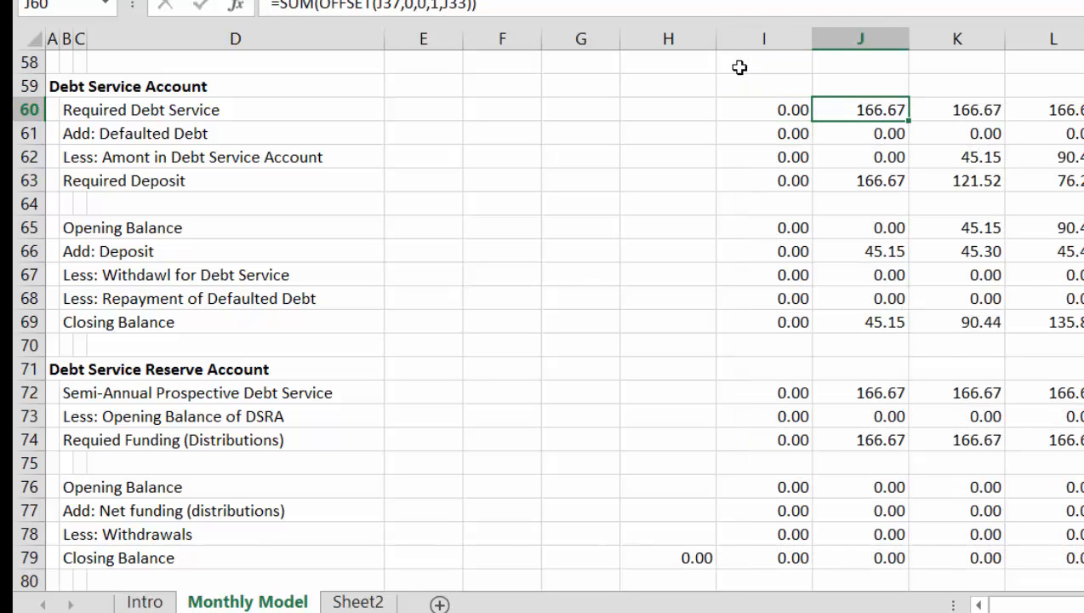
key("Left")
key("Right")
key("ctrl+c")
key("Left")
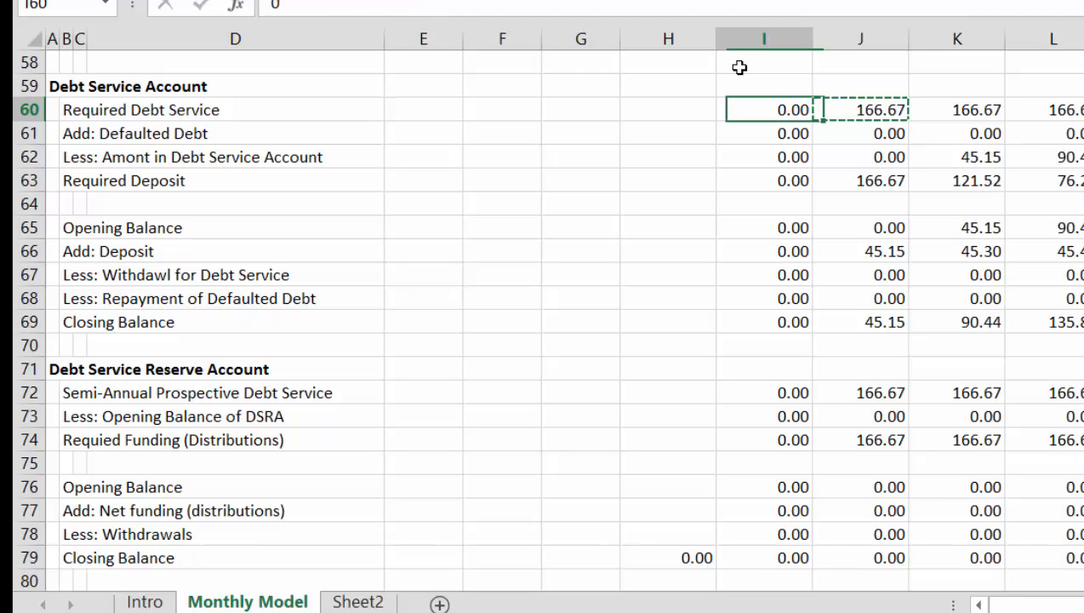
key("ctrl+v")
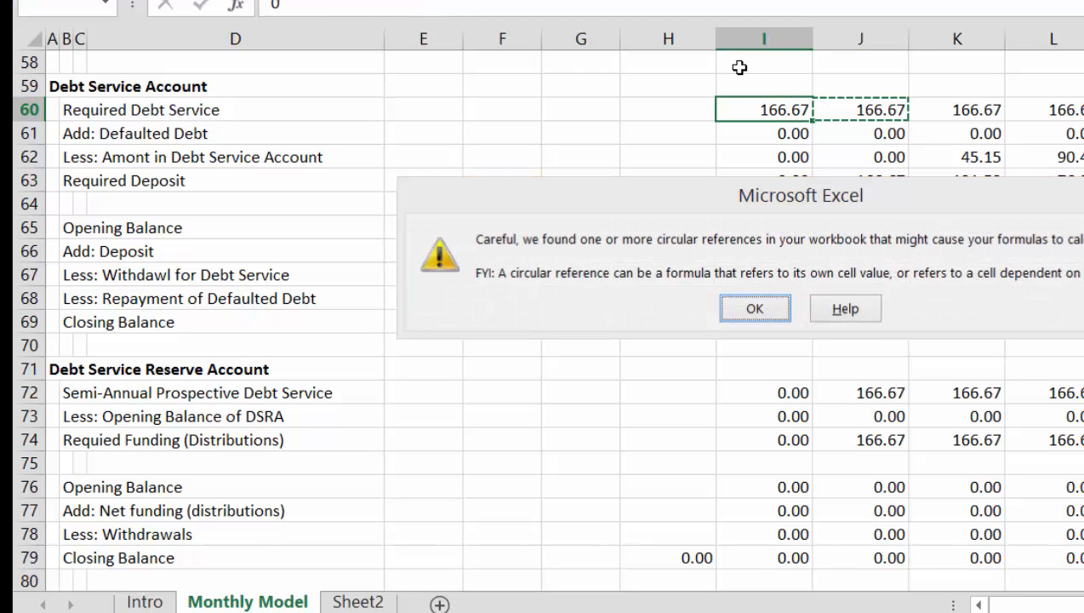
key("Return")
key("Down")
key("Up")
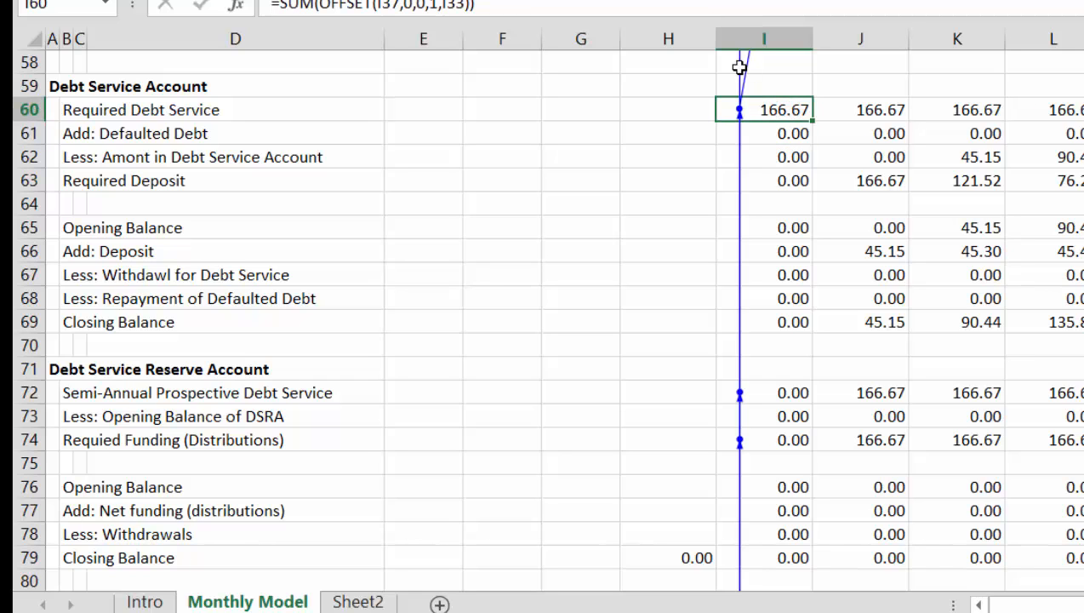
Step: Examine the circular reference arrows in column I from the Debt Service Account up through the Debt Schedule
key("Up")
key("Up")
key("Up")
key("Up")
key("Up")
key("Up")
key("Up")
key("Up")
key("Up")
key("Up")
key("Up")
key("Up")
key("Up")
key("Up")
key("Up")
key("Up")
key("Up")
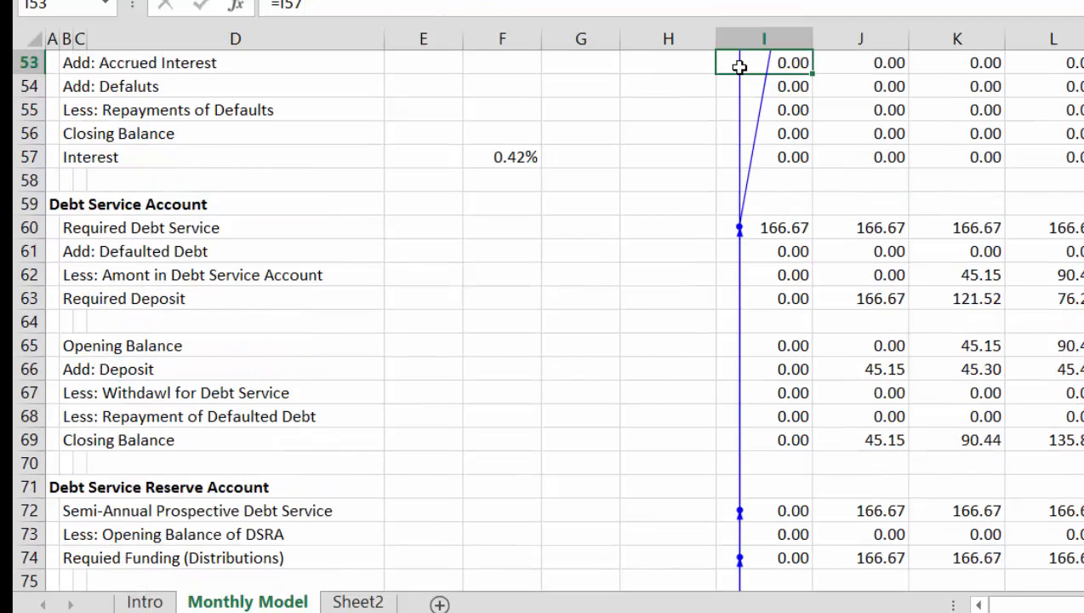
key("Up")
key("Up")
key("Up")
key("Up")
key("Up")
key("Up")
key("Up")
key("Up")
key("Up")
key("Up")
key("Up")
key("Up")
key("Up")
key("Up")
key("Up")
key("Up")
key("Up")
key("Down")
key("Down")
key("Down")
key("Down")
key("Down")
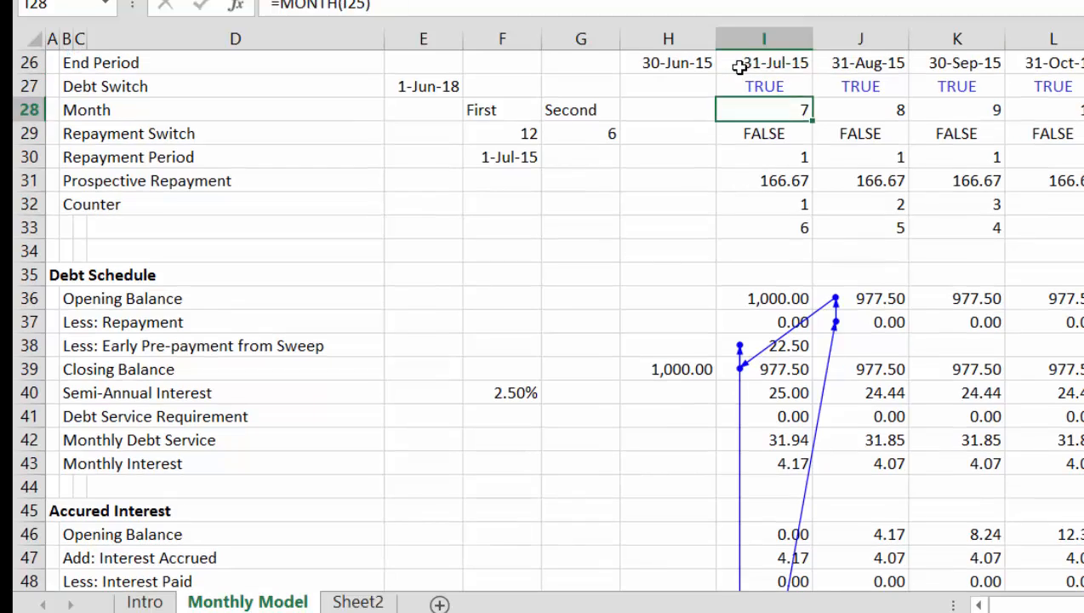
key("Down")
key("Down")
key("Down")
key("Down")
key("Down")
key("Down")
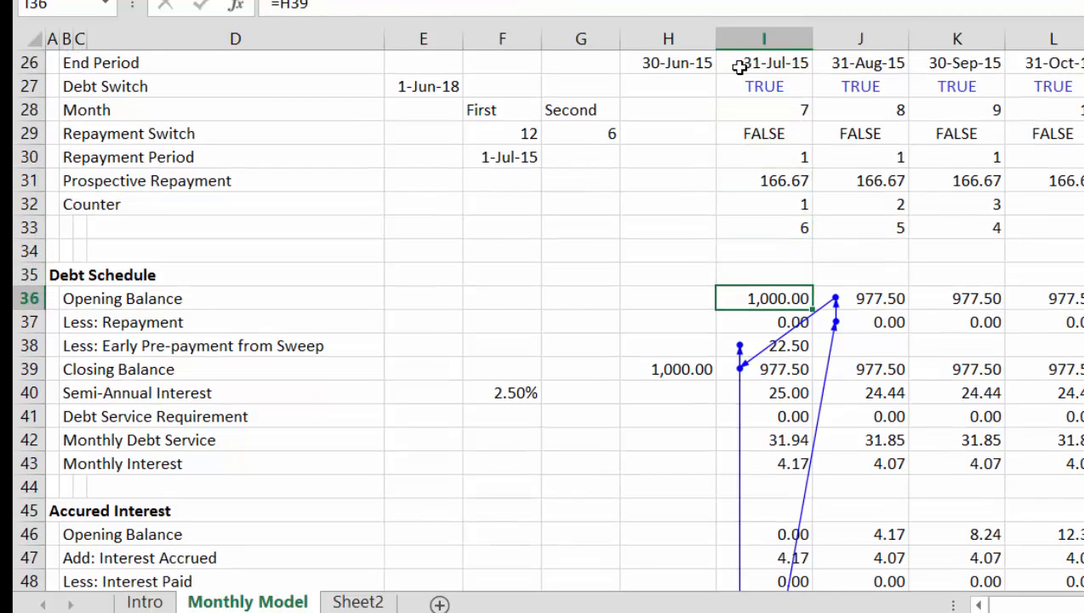
key("Down")
type("=")
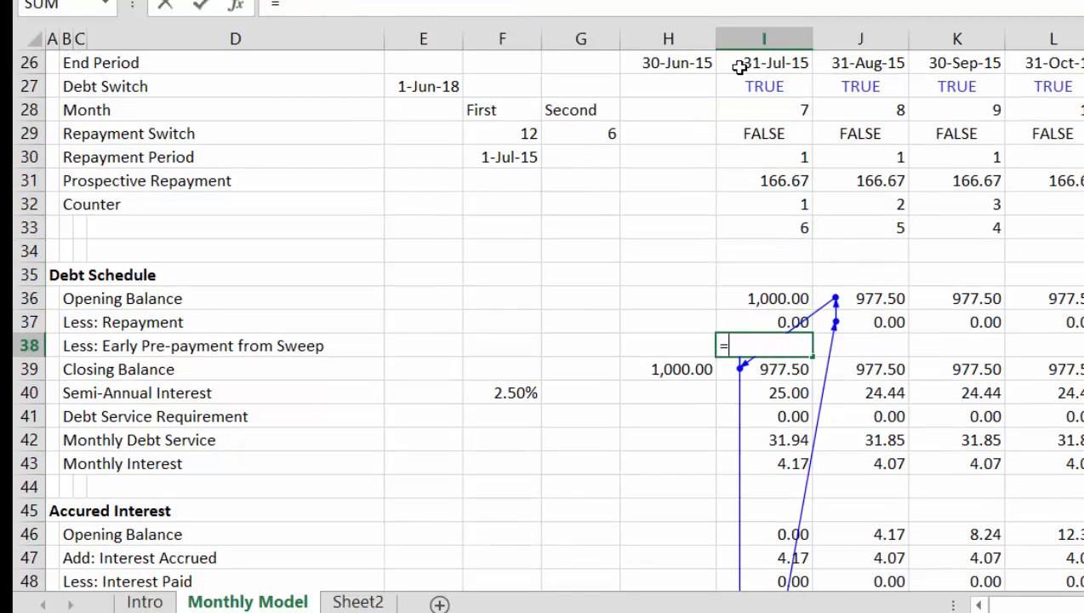
key("Down")
key("Down")
key("Down")
key("Down")
key("Down")
key("Down")
key("Down")
key("Down")
key("Down")
key("Down")
key("Down")
key("Down")
key("Down")
key("Down")
key("Down")
key("Down")
key("Down")
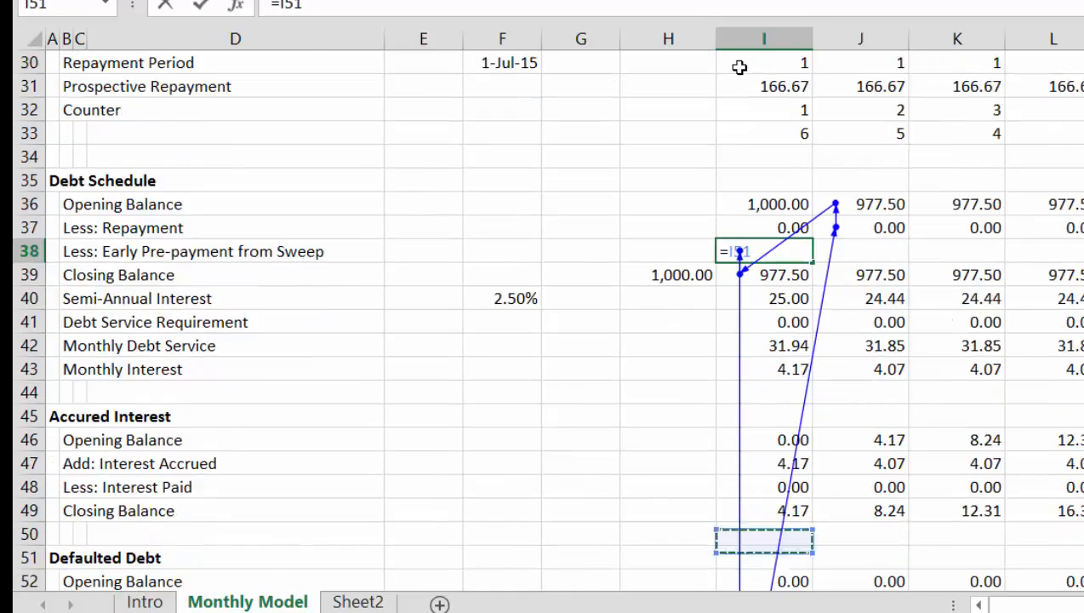
key("Down")
key("Down")
key("Down")
key("Down")
key("Down")
key("Down")
key("Down")
key("Down")
key("Down")
key("Down")
key("Down")
key("Down")
key("Down")
key("Down")
key("Down")
key("Down")
key("Down")
key("Down")
key("Down")
key("Down")
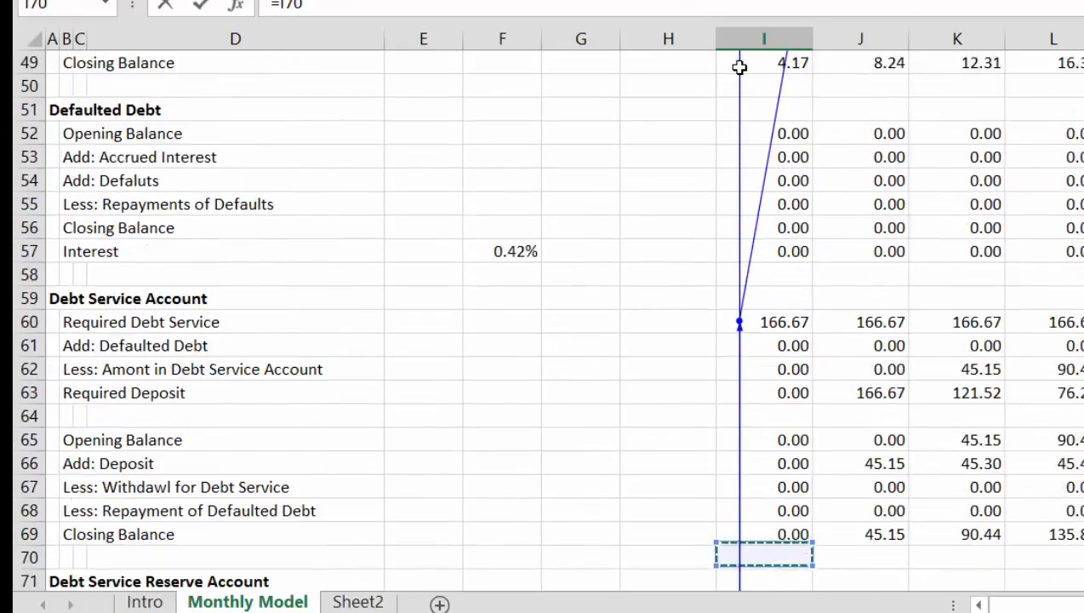
key("Down")
key("Down")
key("Down")
key("Down")
key("Down")
key("Down")
key("Down")
key("Down")
key("Down")
key("Down")
key("Down")
key("Down")
key("Down")
key("Down")
key("Down")
key("Down")
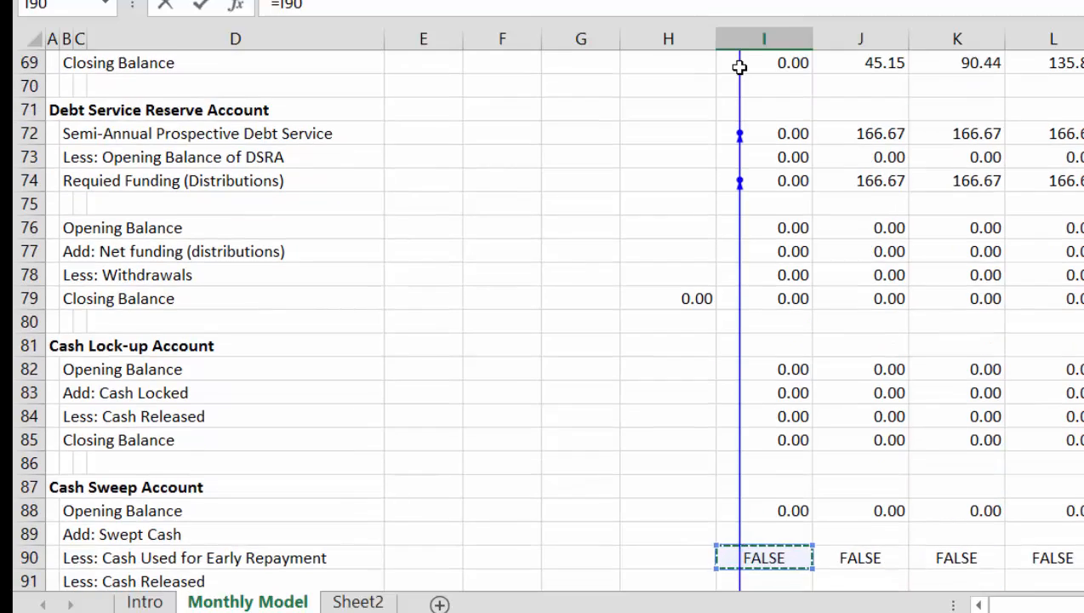
key("Escape")
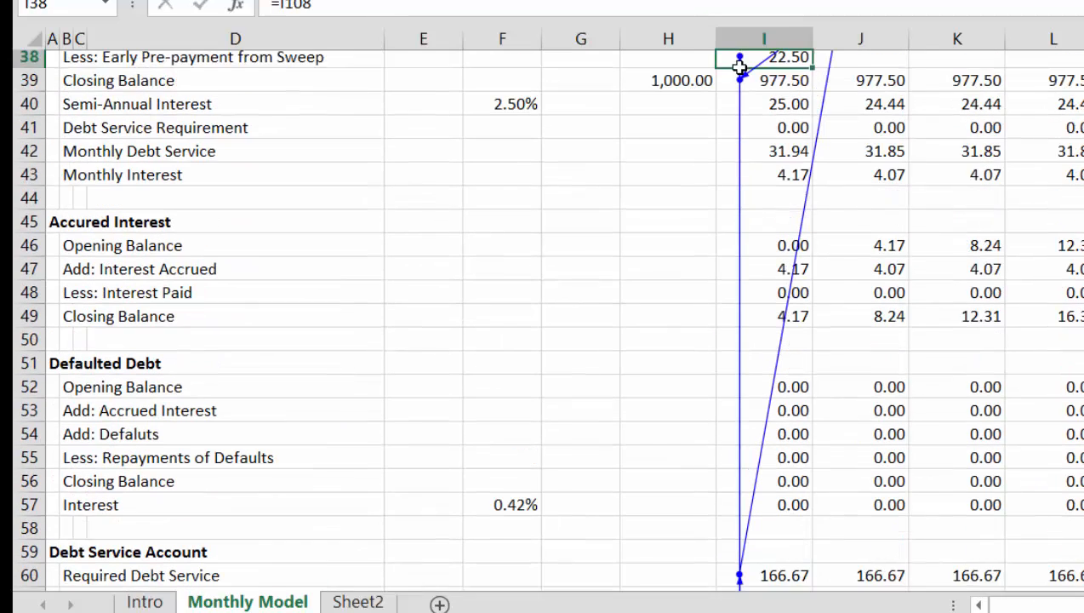
Step: Clear rows 88 to 92 of the Cash Sweep Account from column I across all the monthly periods
key("Down")
key("Down")
key("Down")
key("Down")
key("Down")
key("Down")
key("Down")
key("Down")
key("Down")
key("Down")
key("Down")
key("Down")
key("Down")
key("Down")
key("Down")
key("Down")
key("Down")
key("Down")
key("Down")
key("Down")
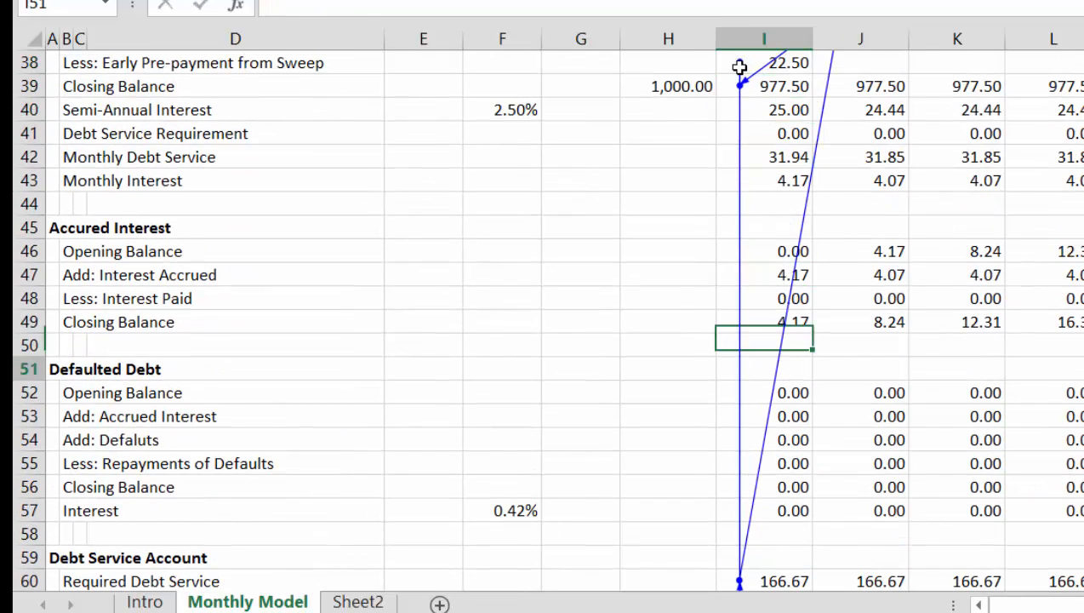
key("Down")
key("Down")
key("Down")
key("Down")
key("Down")
key("Down")
key("Down")
key("Down")
key("Down")
key("Down")
key("Down")
key("Down")
key("Down")
key("Down")
key("Down")
key("Down")
key("Down")
key("Down")
key("Down")
key("Down")
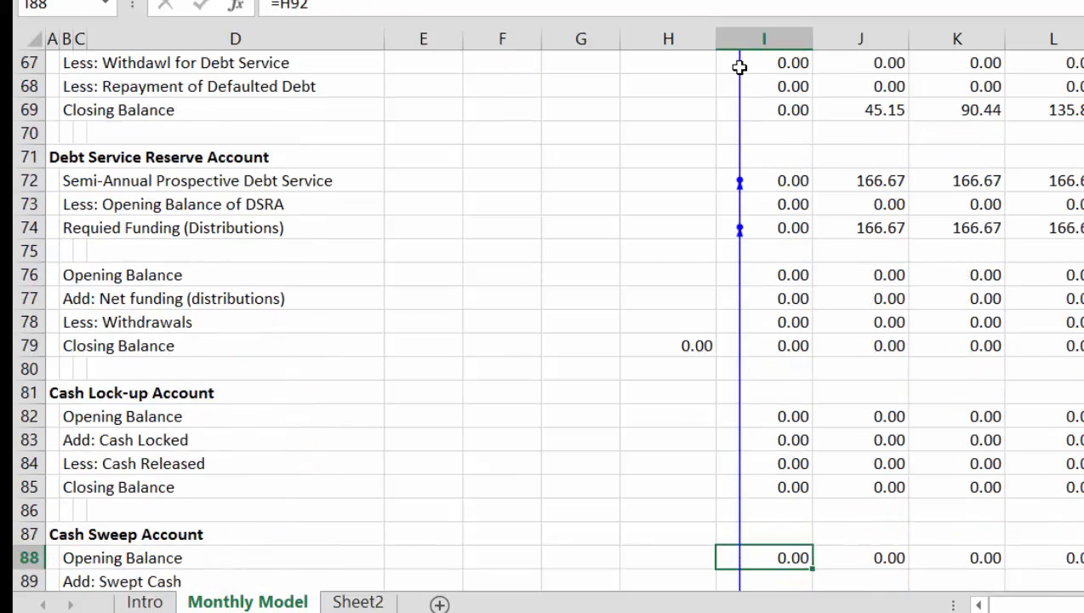
key("Down")
key("Down")
key("Down")
key("Up")
key("Up")
key("Up")
key("Up")
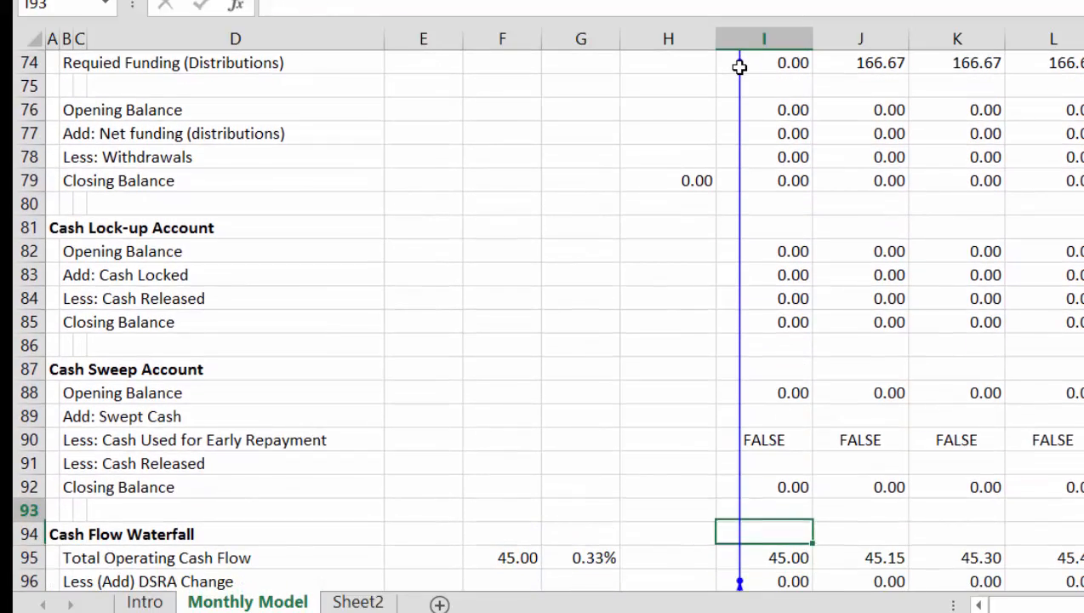
key("Up")
key("Up")
key("Up")
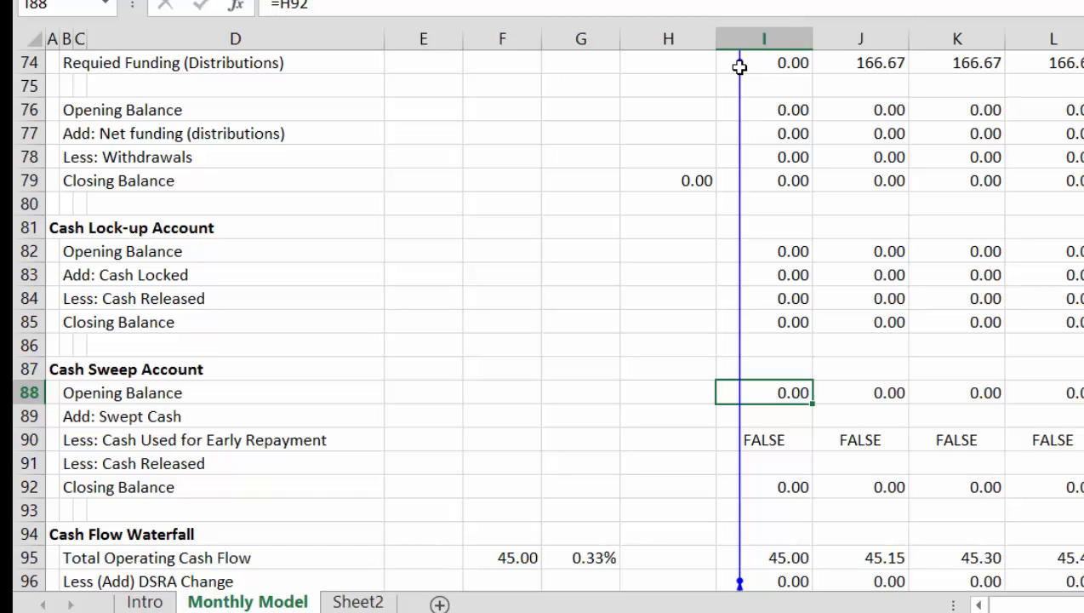
key("shift+Down")
key("shift+Down")
key("shift+Down")
key("shift+Down")
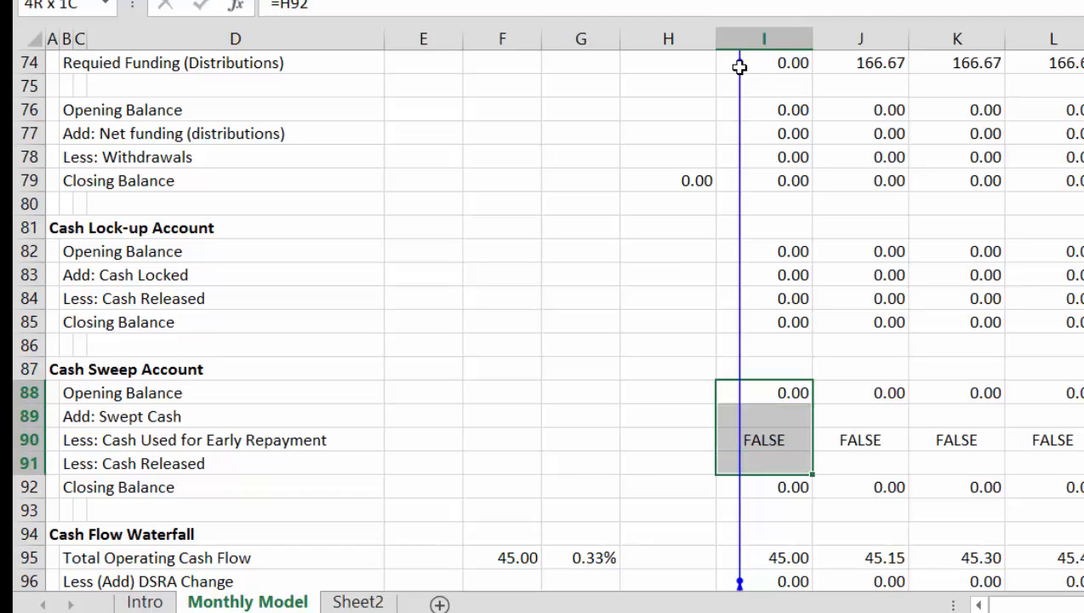
key("ctrl+shift+Right")
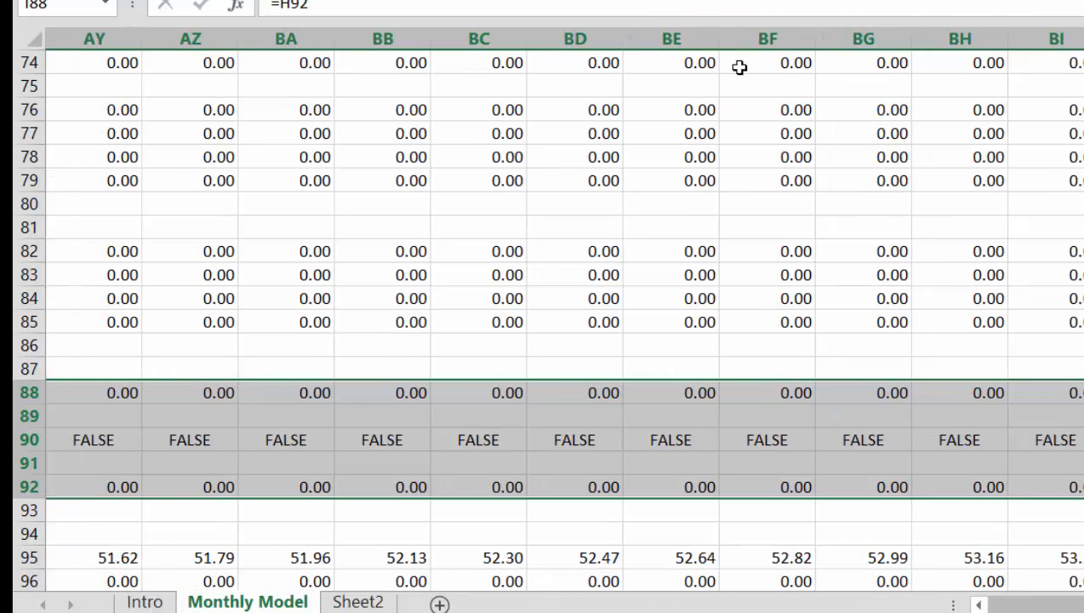
key("Delete")
Step: Link the Cash Sweep Account's Opening Balance in I88 to the prior period's Closing Balance in H92
key("Left")
key("Right")
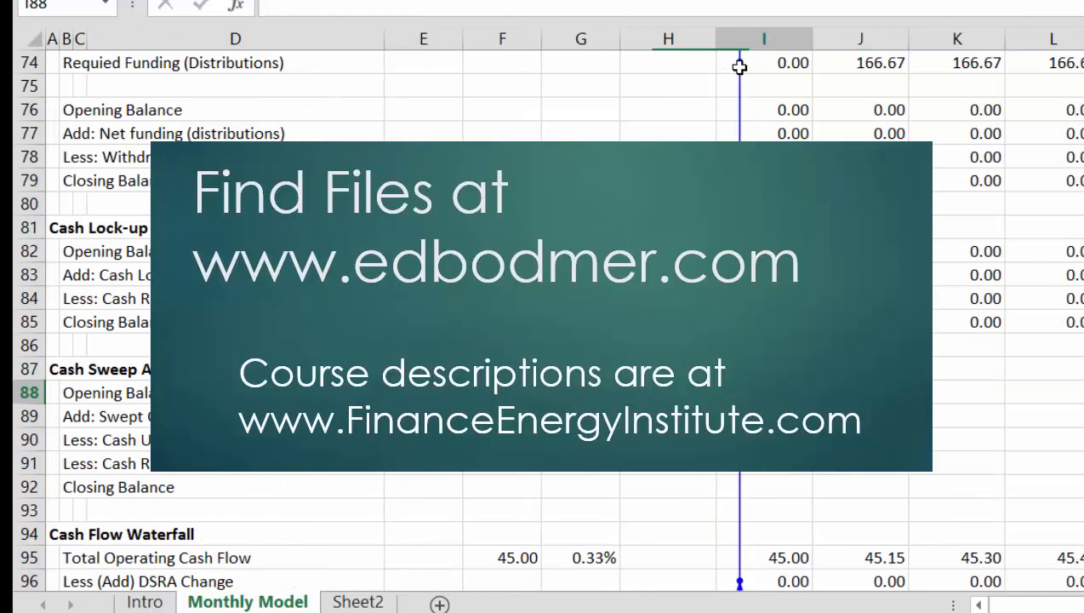
type("=")
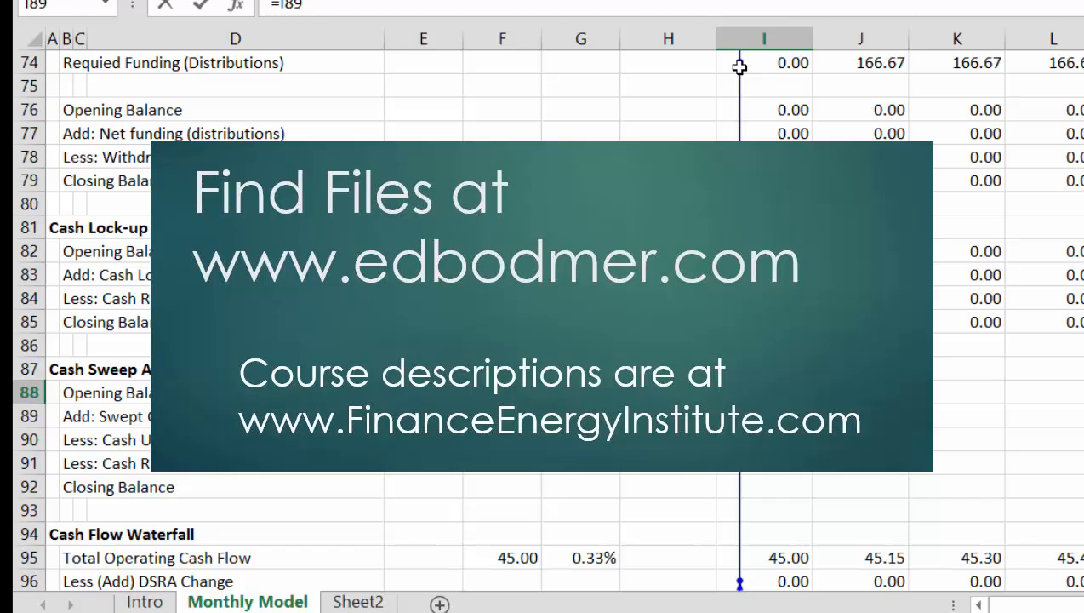
key("Down")
key("Down")
key("Down")
key("Left")
key("Return")
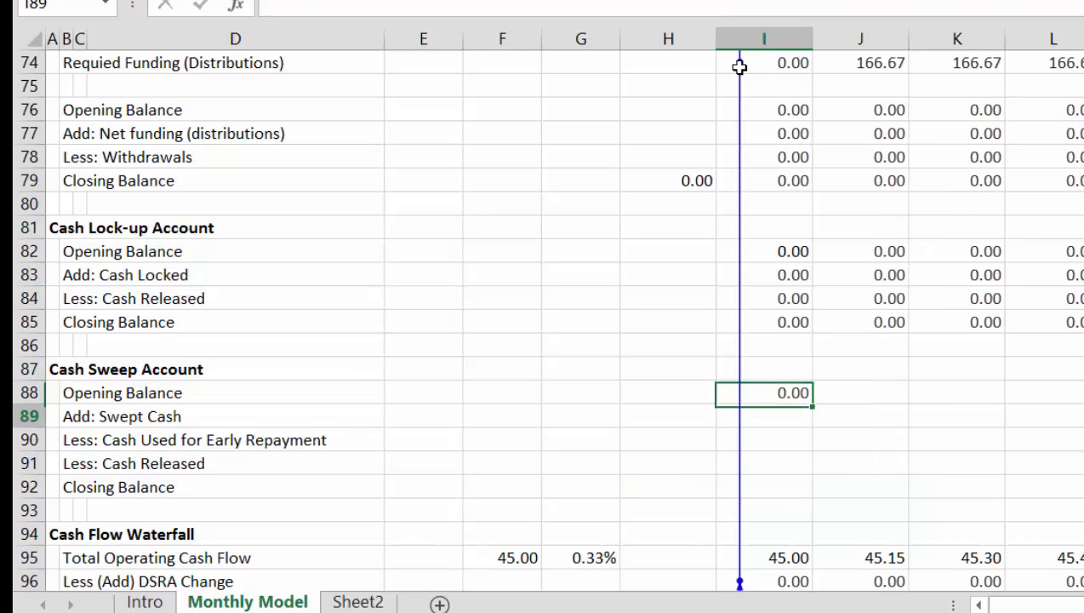
key("Left")
key("Left")
key("Left")
key("Left")
key("Left")
key("Left")
key("Left")
key("Right")
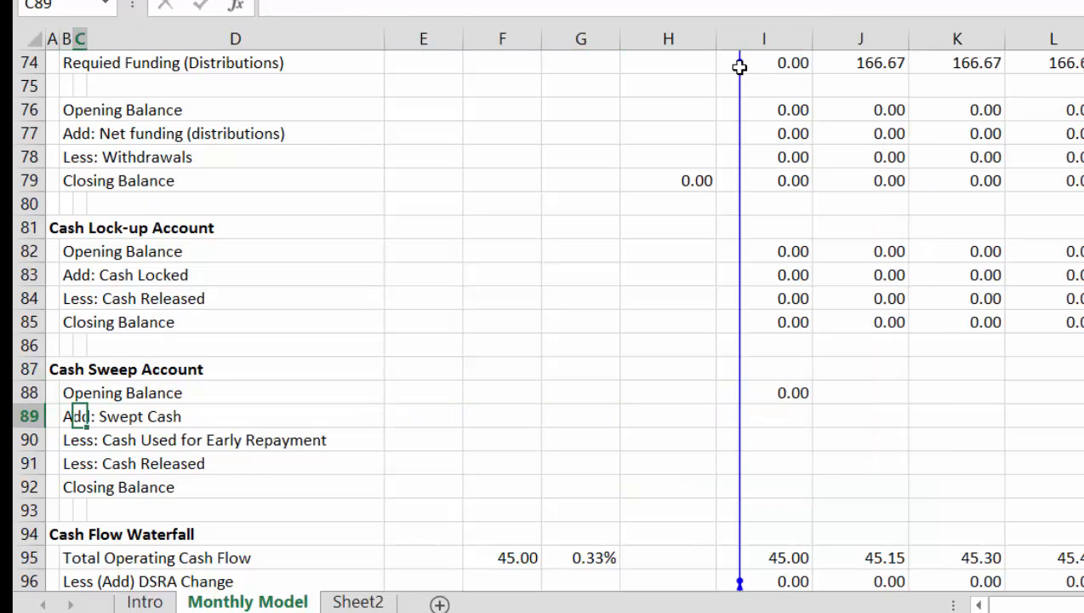
key("Right")
key("Right")
key("Right")
key("Right")
key("Right")
key("Right")
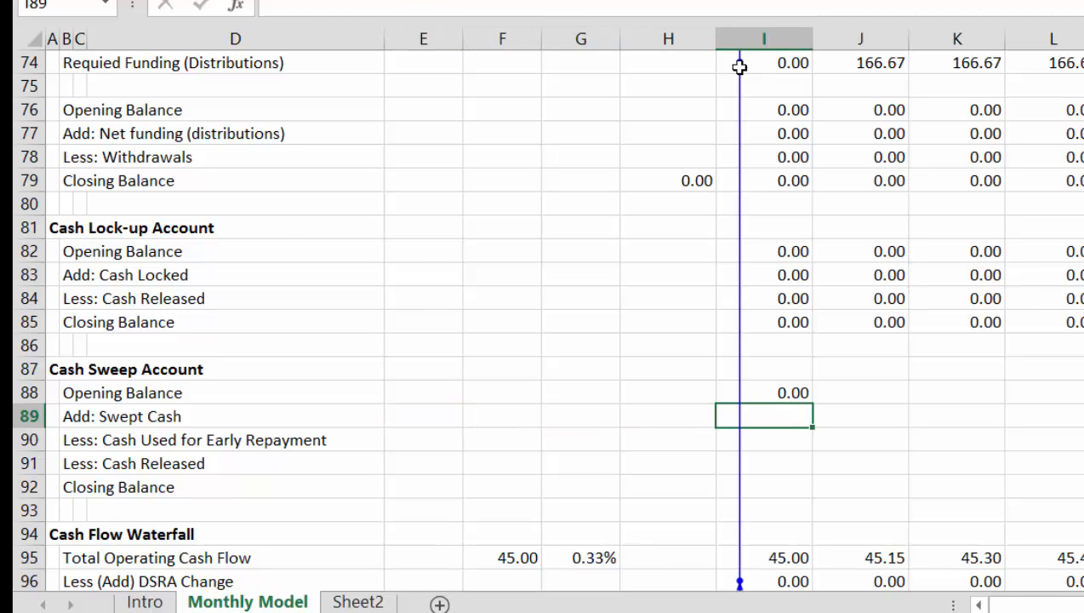
Step: Link Swept Cash in I89 to the Deposits into Cash Sweep amount in I108 of the Cash Flow Waterfall
type("=")
key("Down")
key("Down")
key("Down")
key("Down")
key("Down")
key("Down")
key("Down")
key("Down")
key("Down")
key("Down")
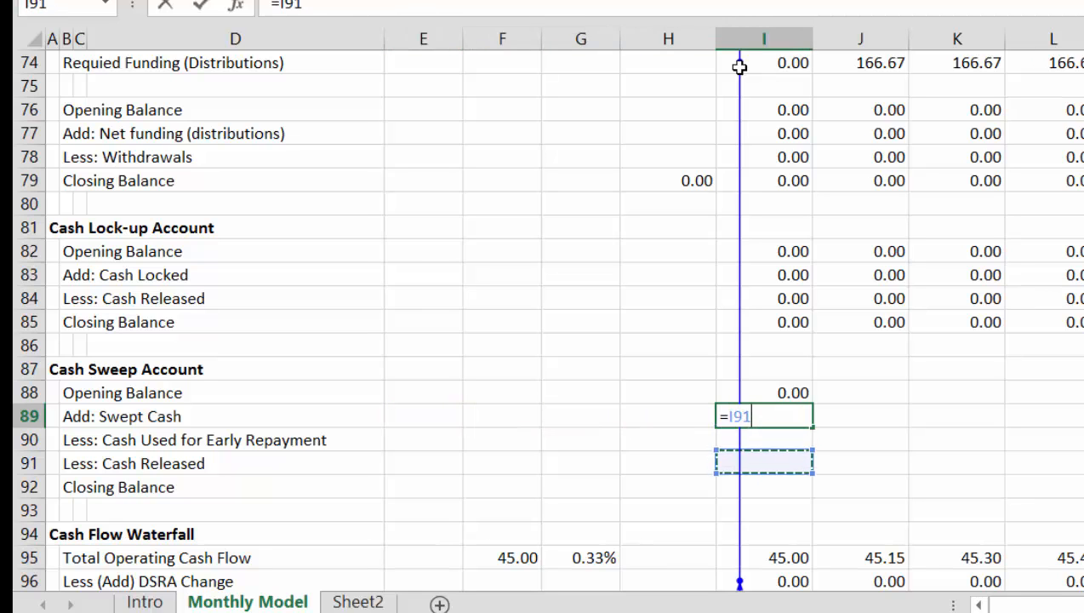
key("Down")
key("Down")
key("Down")
key("Down")
key("Down")
key("Down")
key("Down")
key("Down")
key("Down")
key("Down")
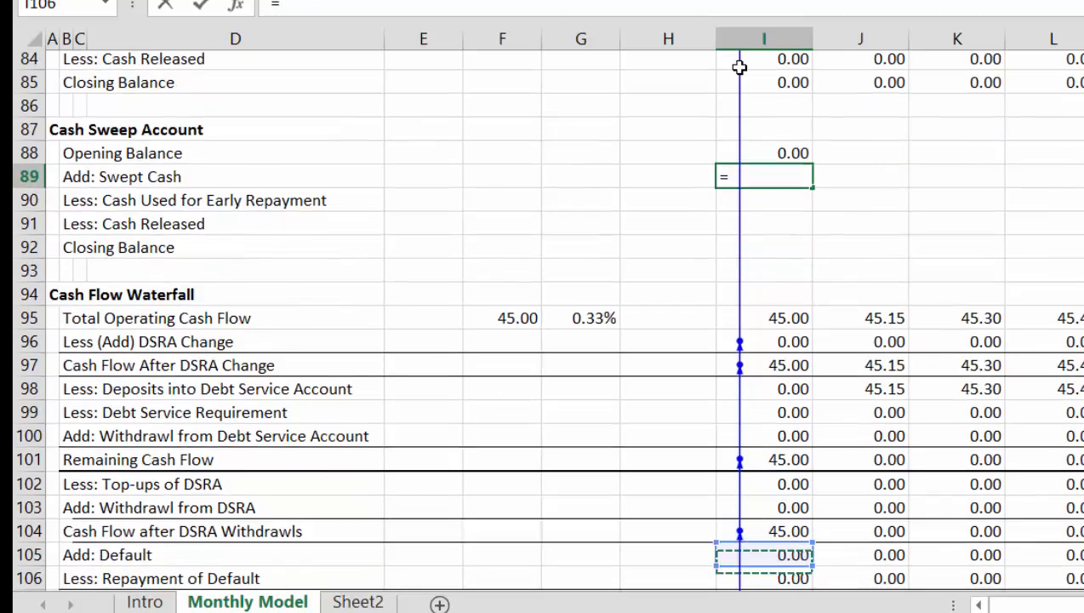
key("Up")
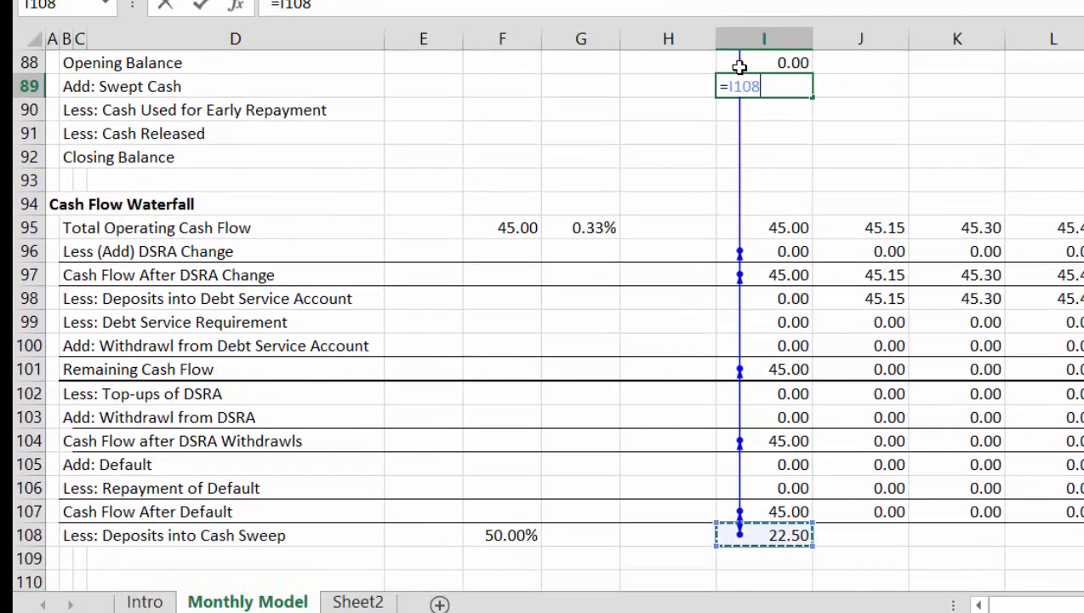
key("Return")
Step: Examine column I of the Cash Lock-up and Debt Service Reserve accounts above the Cash Sweep Account
key("Up")
key("Up")
key("Up")
key("Up")
key("Up")
key("Up")
key("Up")
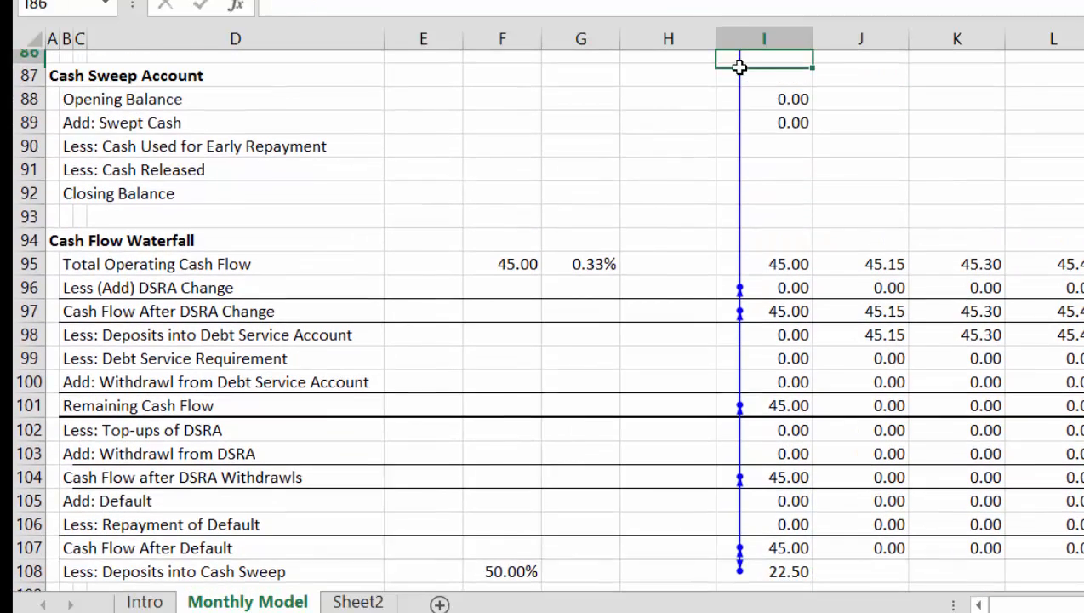
key("Up")
key("Up")
key("Up")
key("Up")
key("Up")
key("Up")
key("Up")
key("Up")
key("Up")
key("Up")
key("Up")
key("Up")
key("Up")
key("Up")
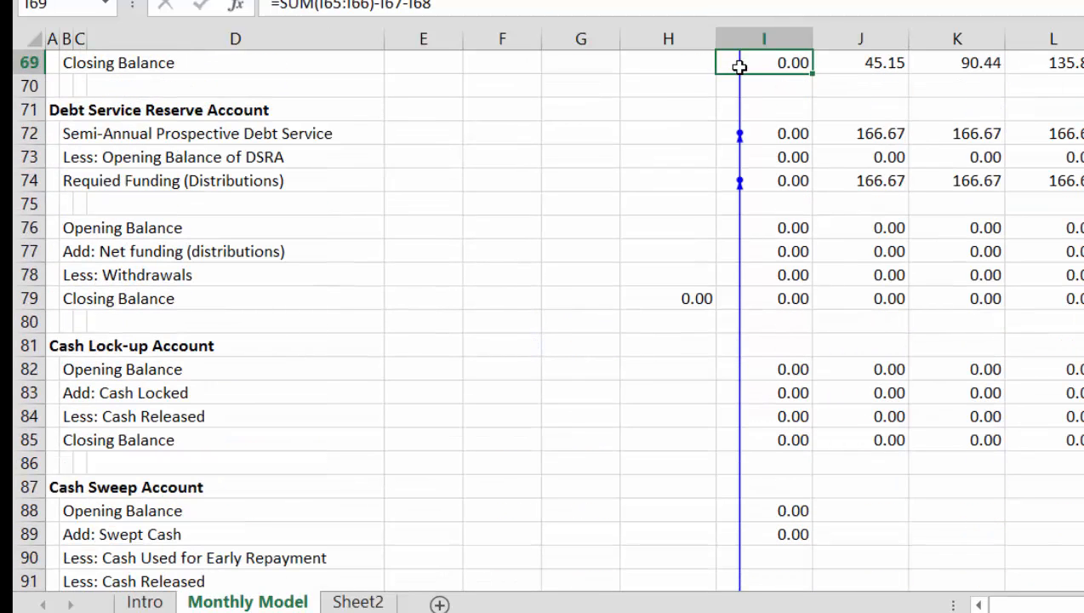
key("Down")
key("Down")
key("Down")
key("Down")
key("Down")
key("Down")
key("Down")
key("Down")
key("Down")
key("Down")
key("Down")
key("Down")
key("Down")
key("Down")
key("Down")
key("Down")
key("Down")
key("Down")
key("Down")
key("Down")
key("Down")
key("Down")
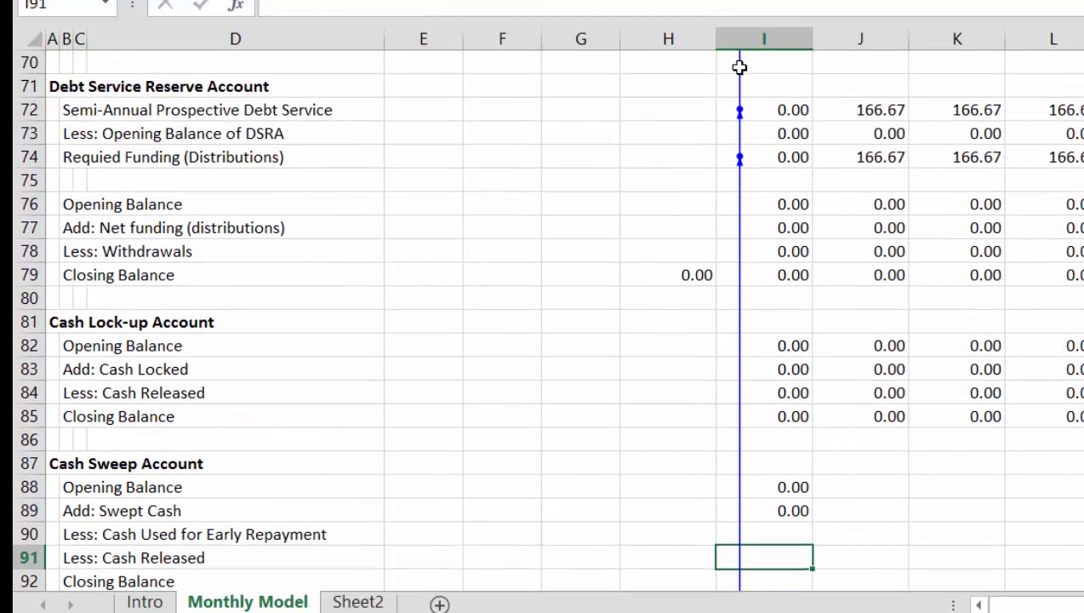
Step: Enter =SUM(I88,I89) in I90 so Cash Used for Early Repayment adds the opening balance and swept cash
key("Up")
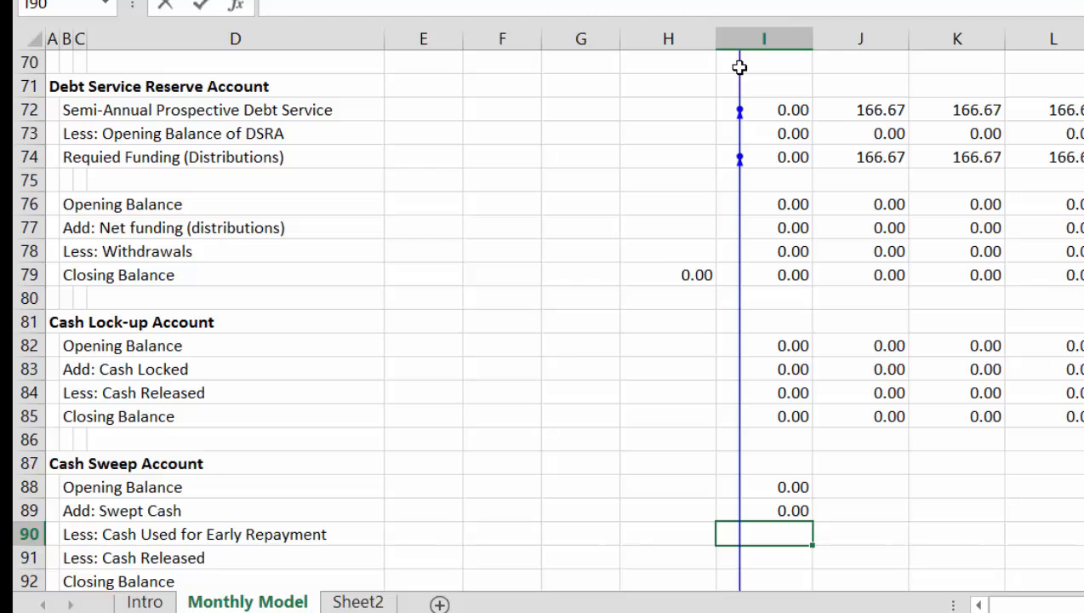
type("=sum(")
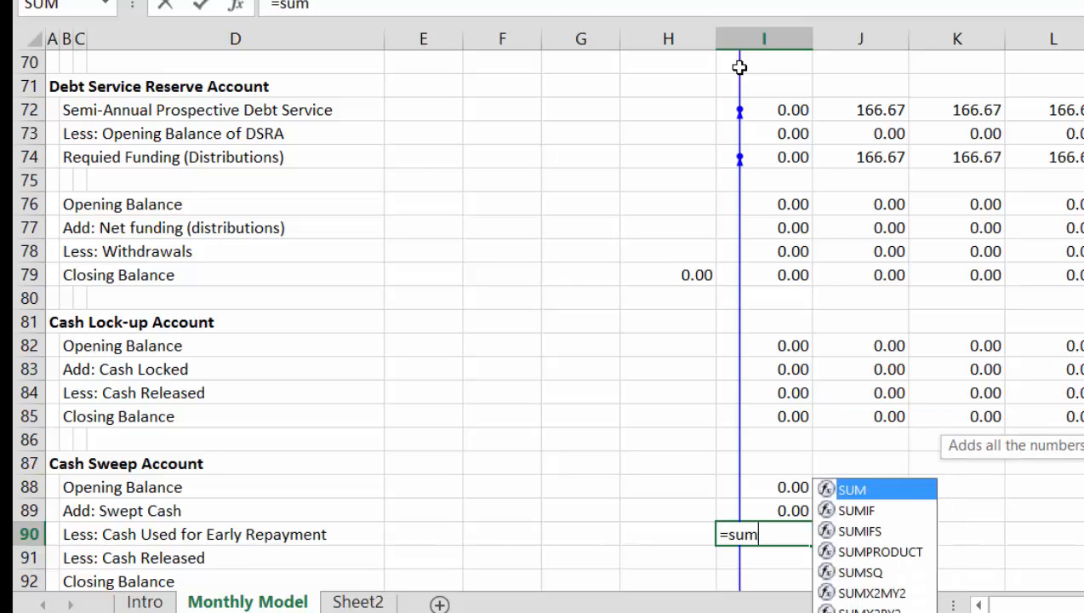
key("Up")
key("Up")
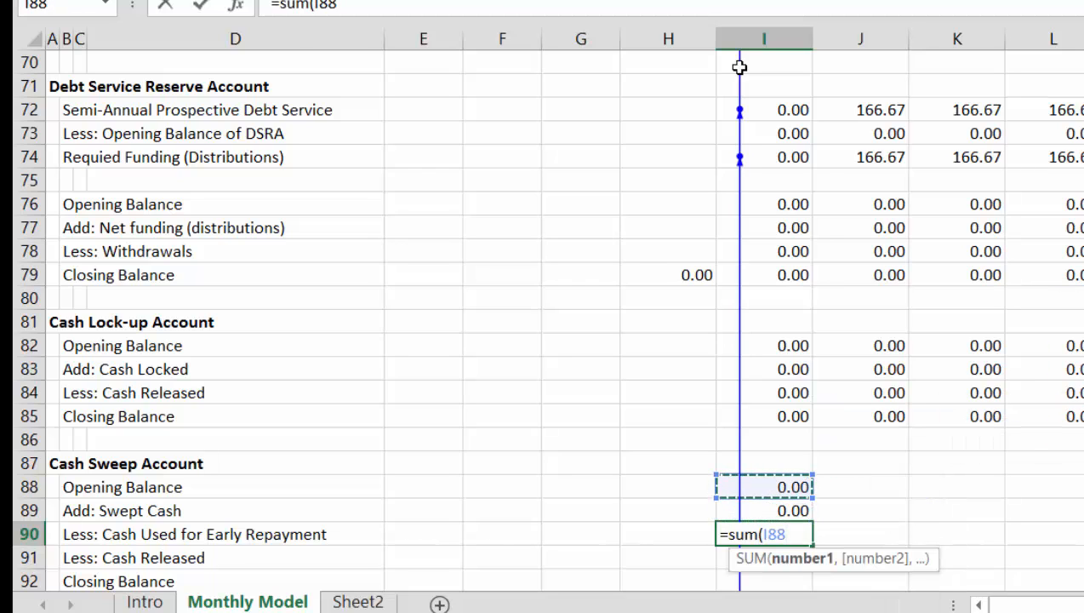
type(",")
key("Up")
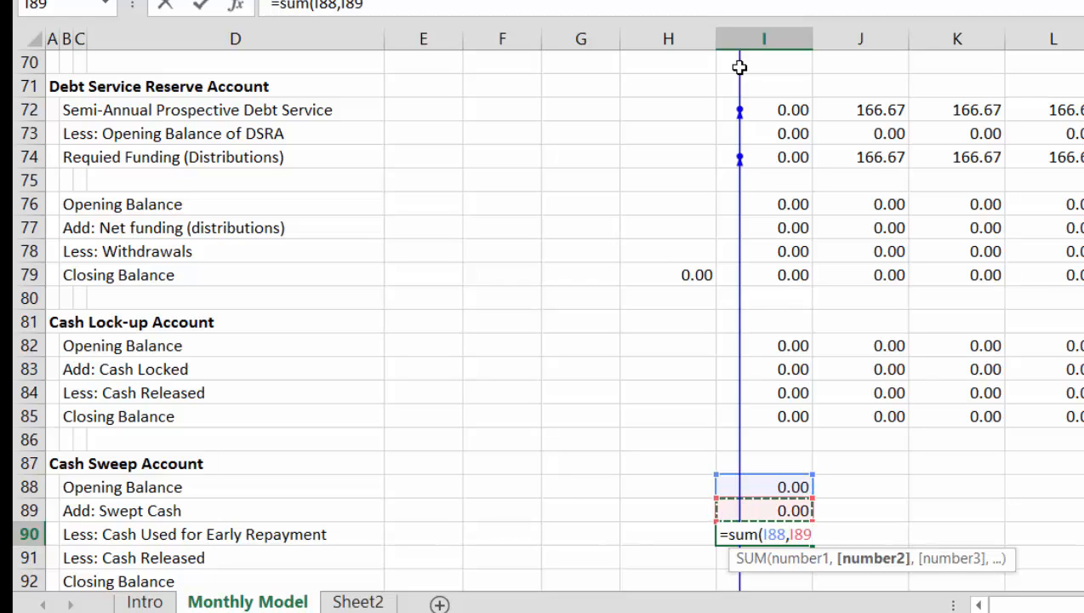
type(")")
key("Return")
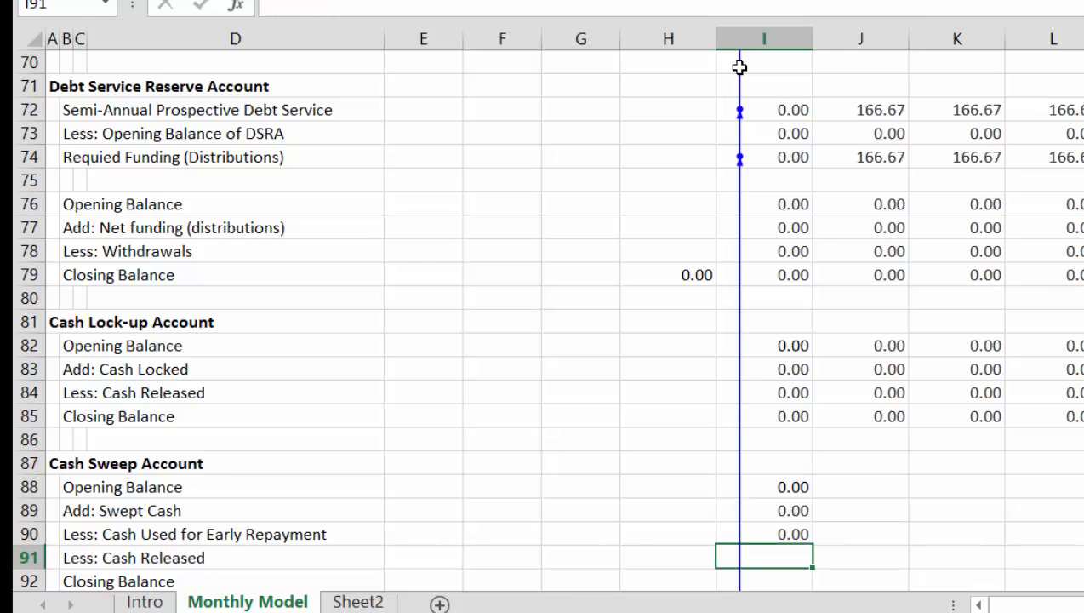
Step: Wrap the I90 sum in an IF test on the Repayment Switch in I29, accepting the correction to =IF(I29,SUM(I88,I89))
key("Up")
key("F2")
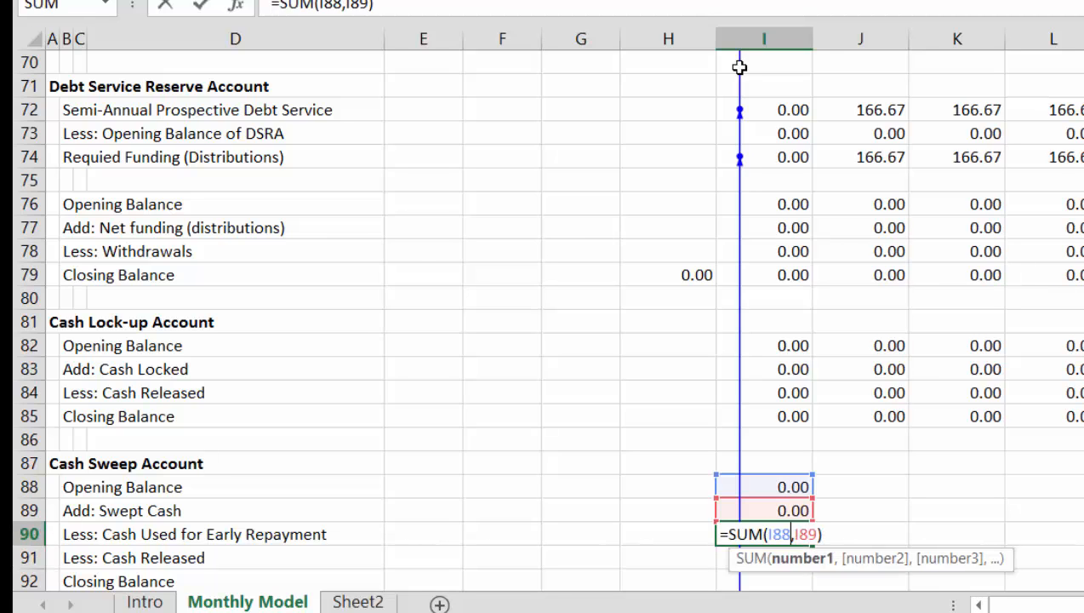
key("Home")
type("if(")
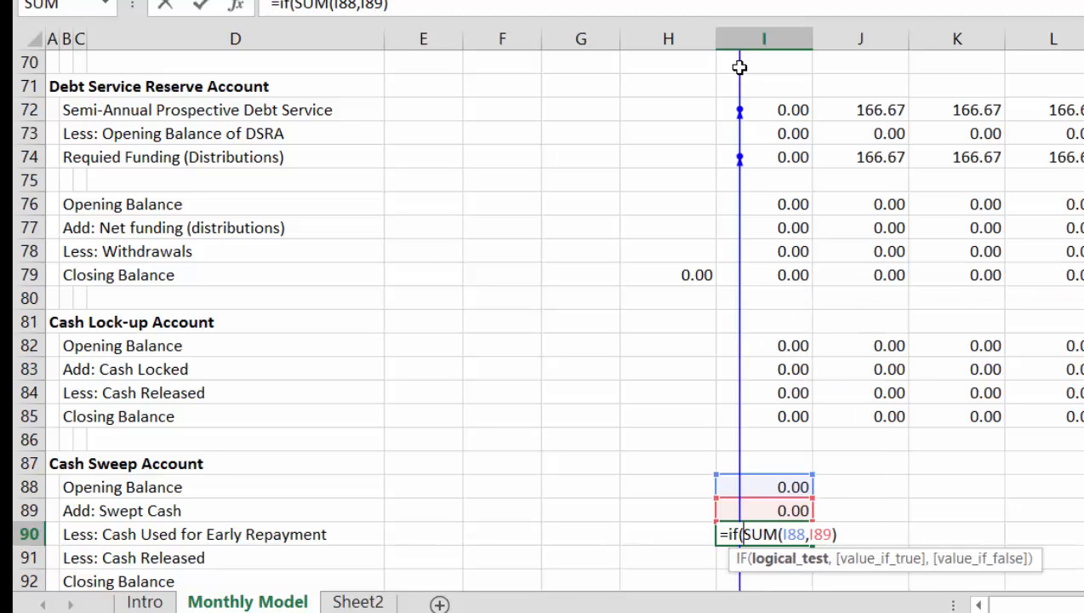
left_click(789, 109)
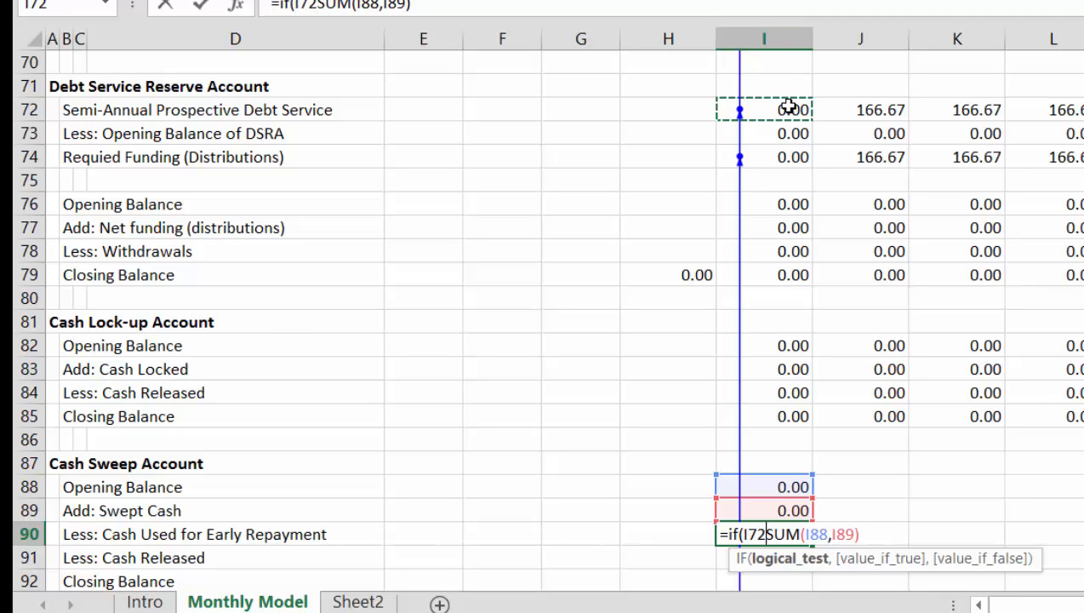
key("Up")
key("Up")
key("Up")
key("Up")
key("Up")
key("Up")
key("Up")
key("Up")
key("Up")
key("Up")
key("Up")
key("Up")
key("Up")
key("Up")
key("Up")
key("Up")
key("Up")
key("Up")
key("Up")
key("Up")
key("Up")
key("Up")
key("Up")
key("Up")
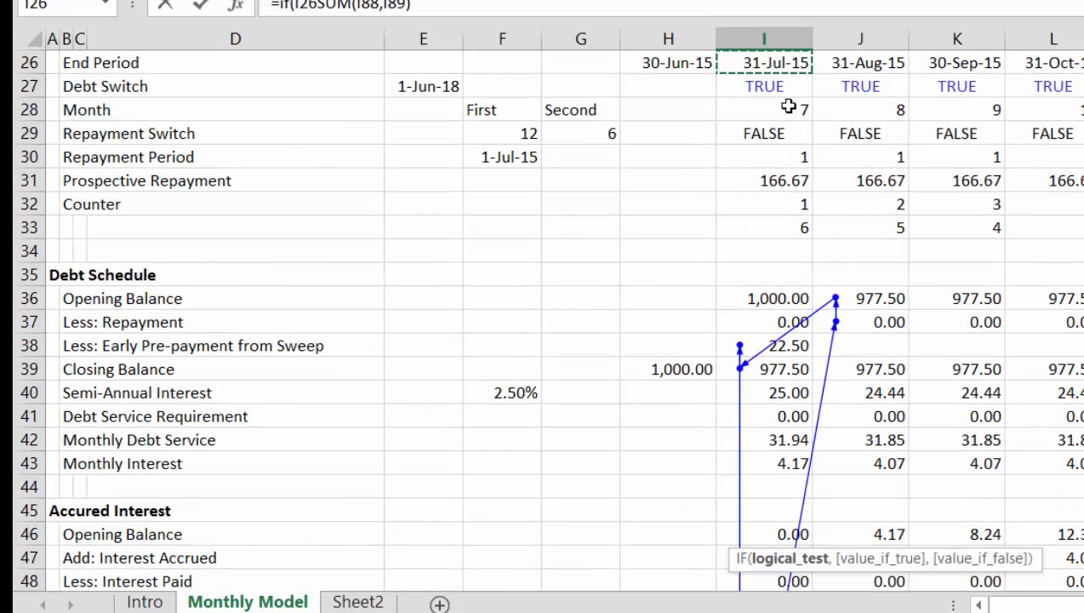
key("Up")
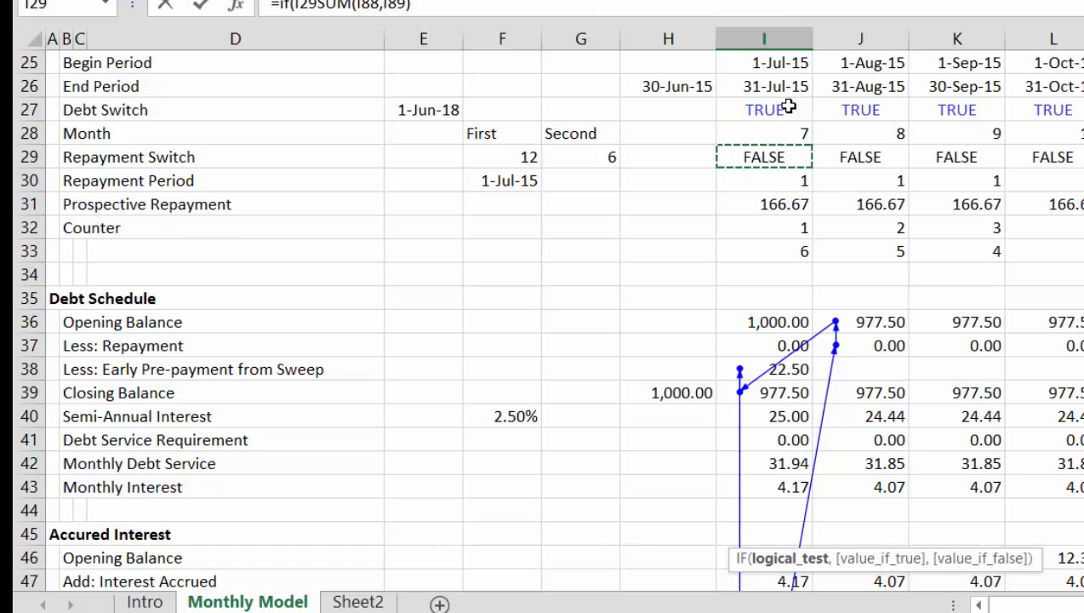
type(",")
key("Return")
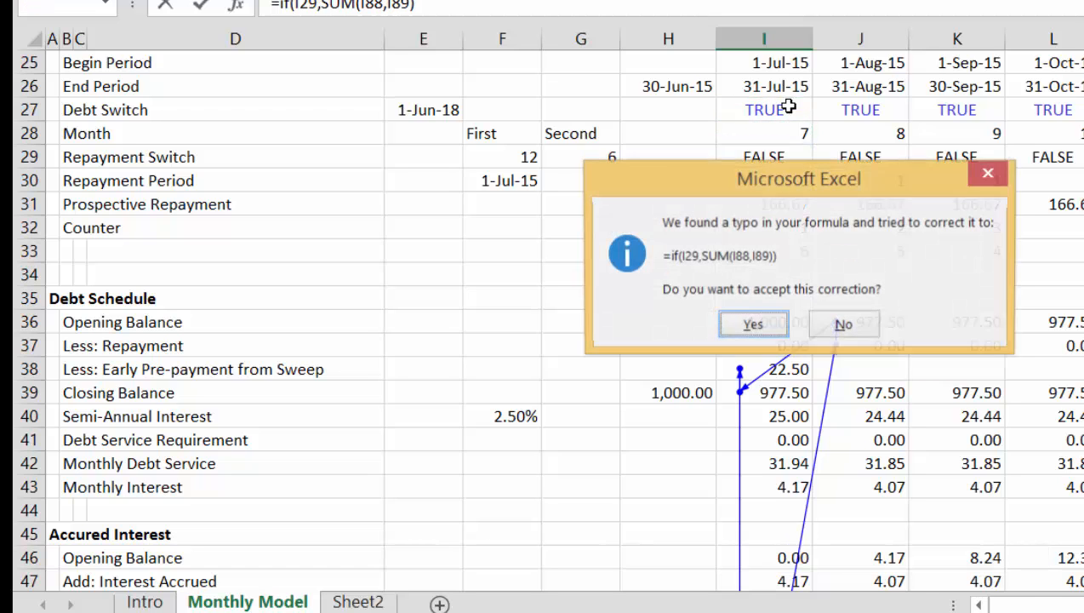
key("Return")
key("Down")
key("Up")
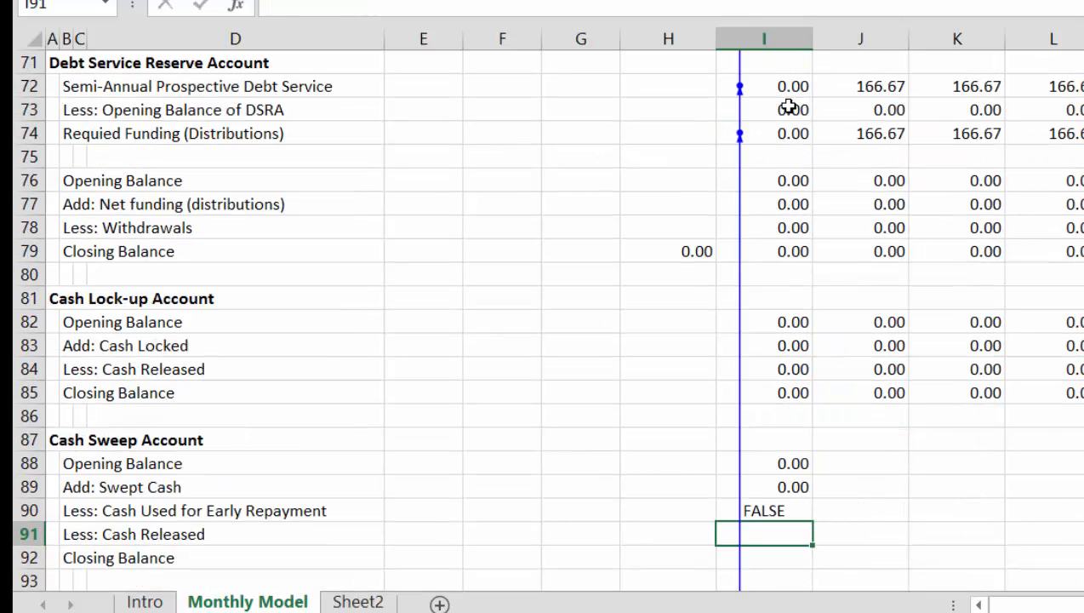
Step: Multiply the Cash Used for Early Repayment formula in I90 by 1, giving =IF(I29,SUM(I88,I89))*1
key("Up")
key("F2")
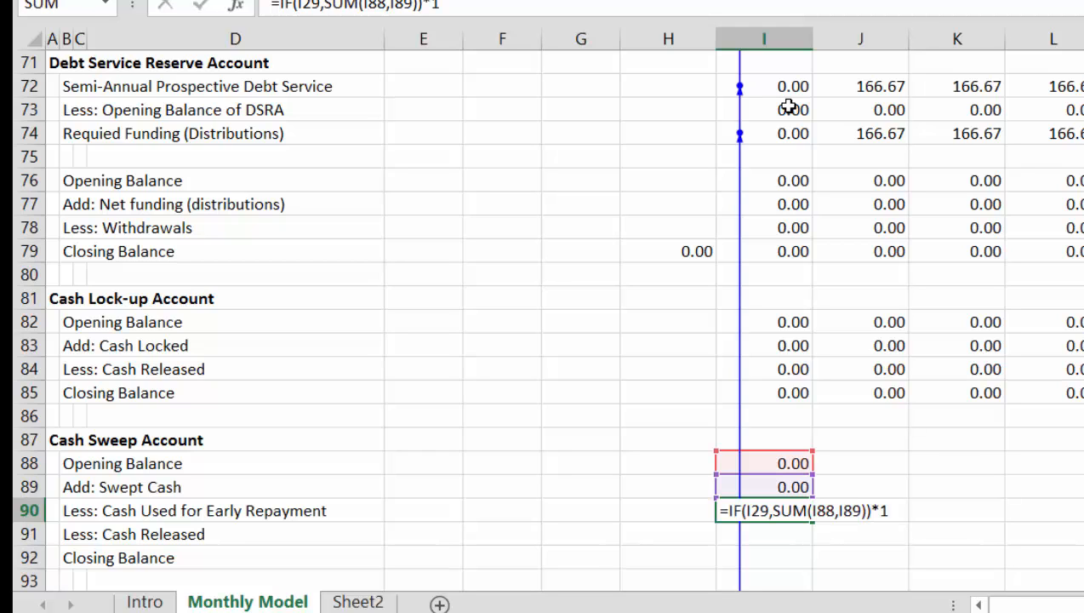
type("*1")
key("Return")
key("Up")
key("Down")
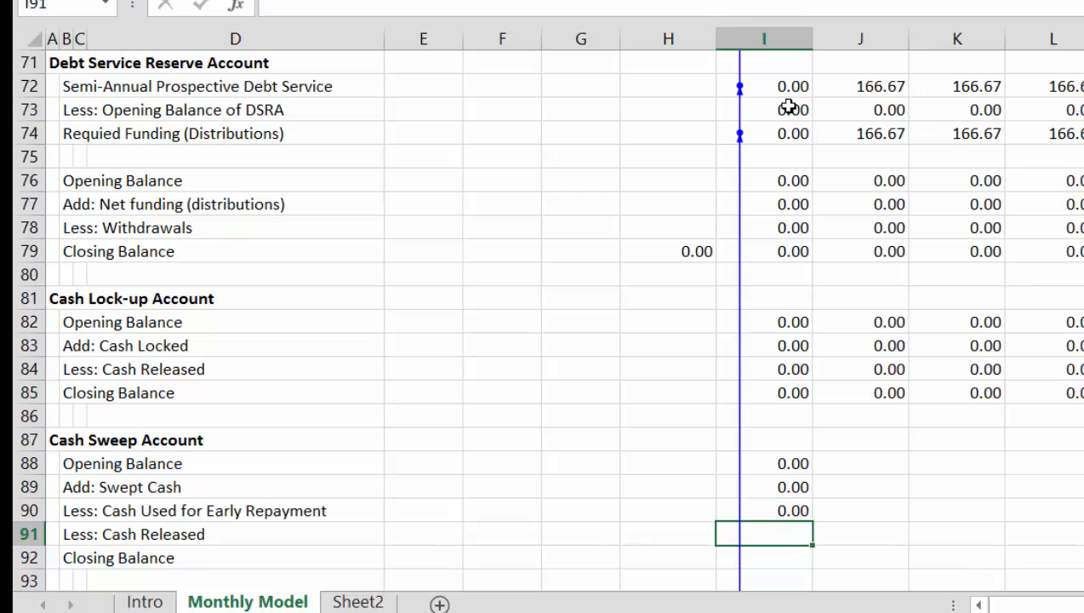
Step: Review the Cash Used for Early Repayment formula in I90, checking its Repayment Switch test and its sum without changing it
key("Up")
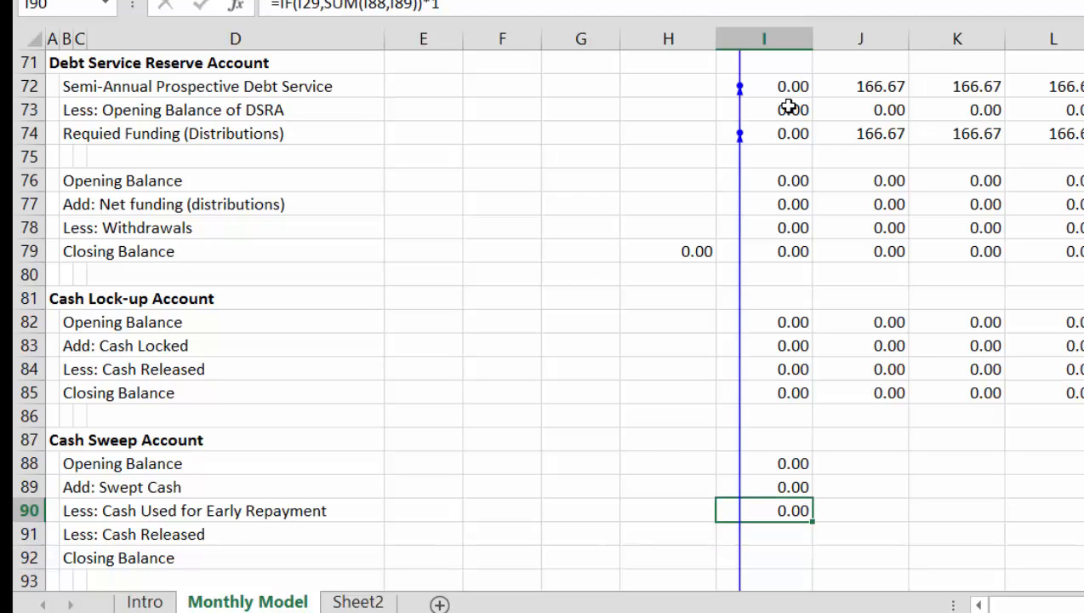
key("F2")
key("Left")
key("Left")
key("Left")
key("Left")
key("Left")
key("Left")
key("Left")
key("Left")
key("Left")
key("Left")
key("Left")
key("Left")
key("Left")
key("Left")
key("Left")
key("Left")
key("Left")
key("Left")
key("Left")
key("Left")
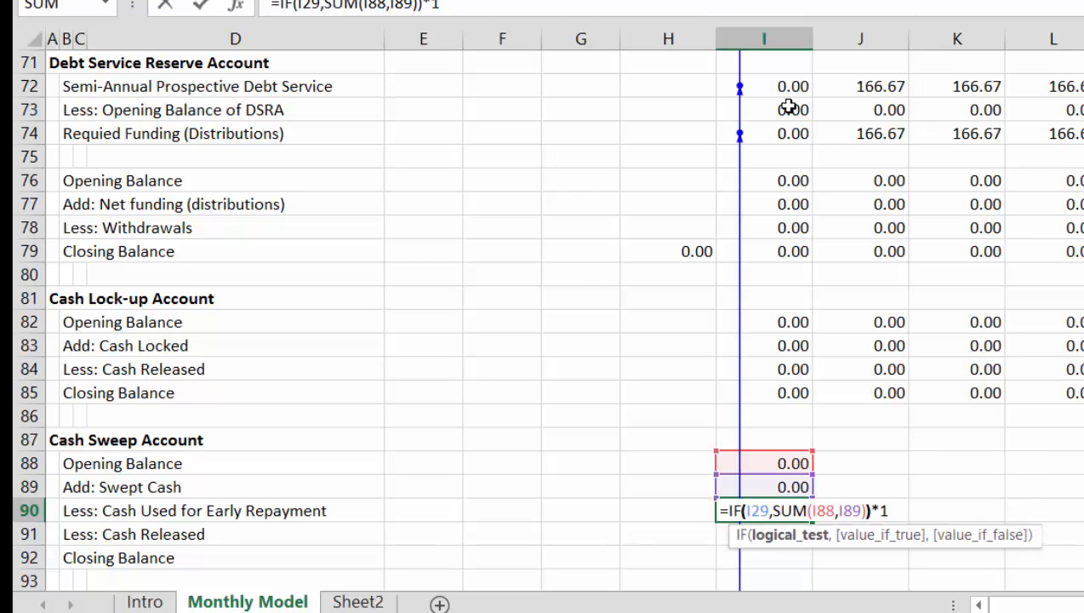
key("Return")
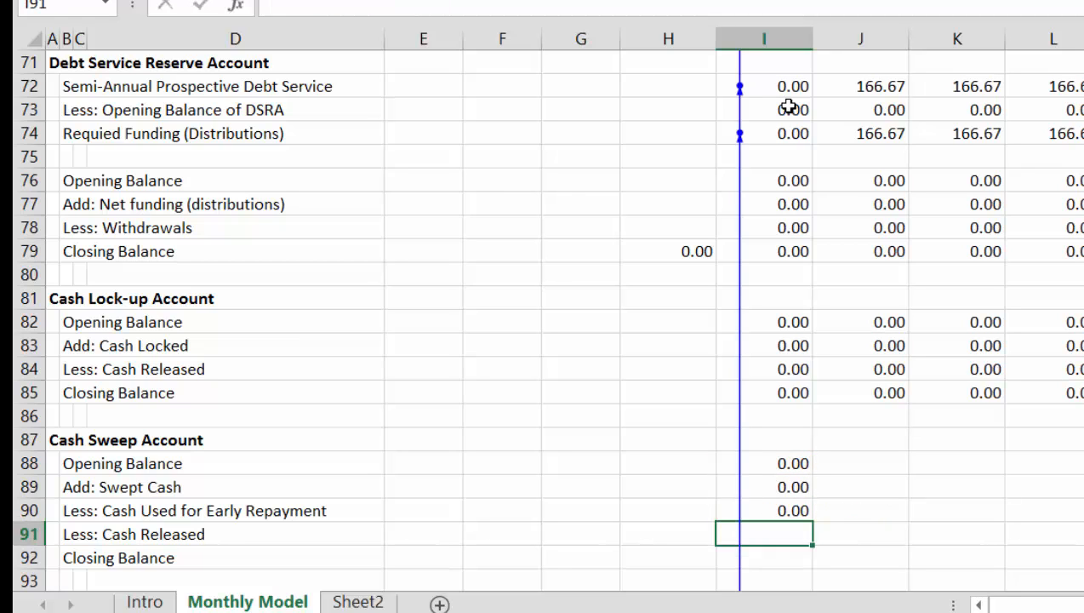
Step: Enter =I88+I89-I90-I91 in I92 as the Cash Sweep Account closing balance
key("Down")
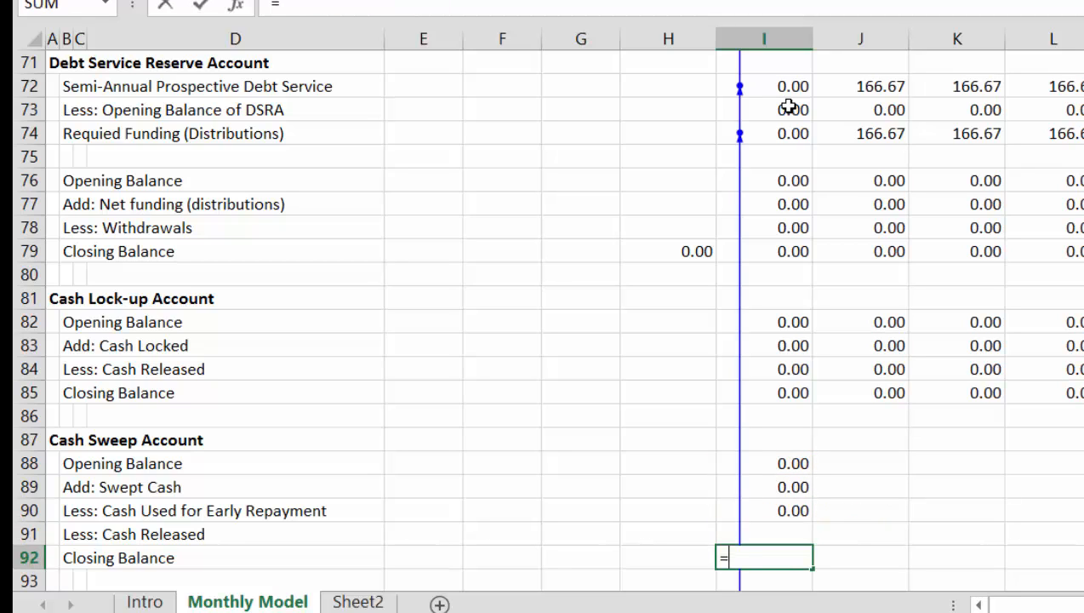
type("=")
key("Up")
key("Up")
key("Up")
key("Up")
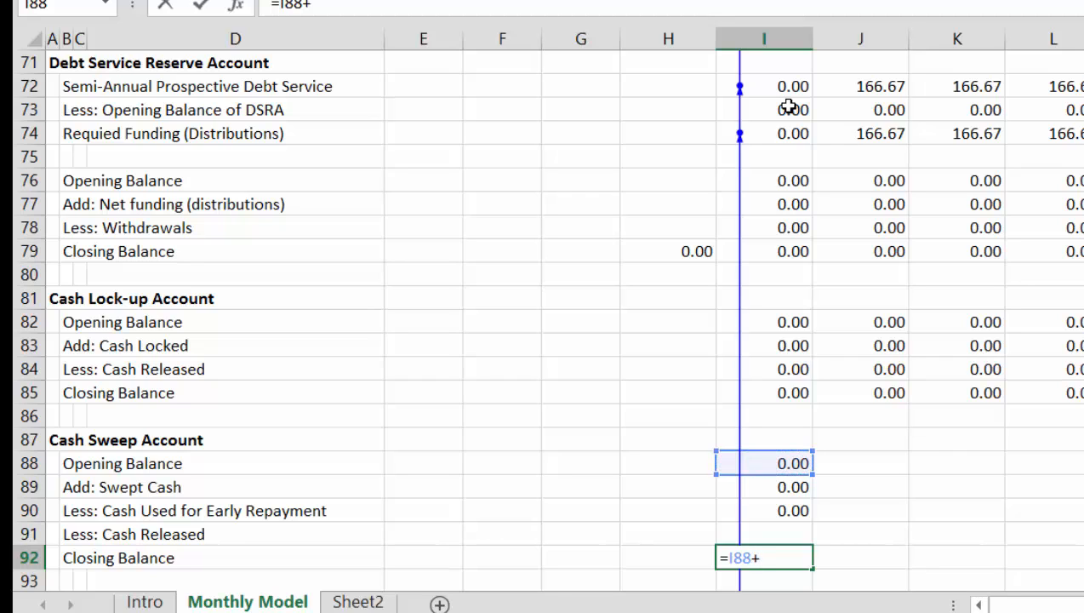
type("+")
key("Up")
key("Up")
key("Up")
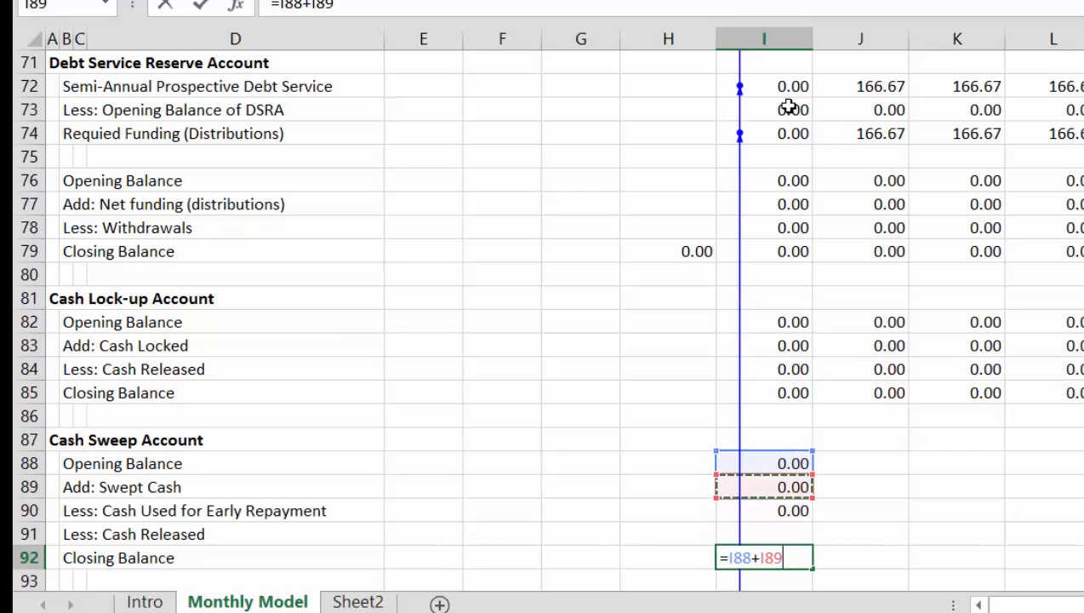
type("-")
key("Up")
key("Up")
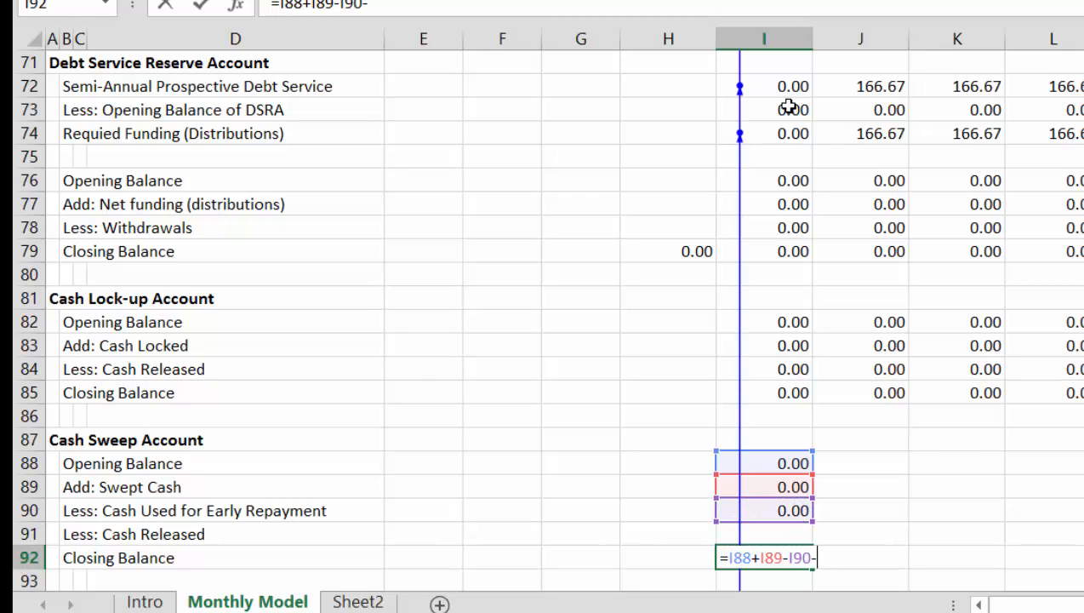
type("-")
key("Up")
key("Return")
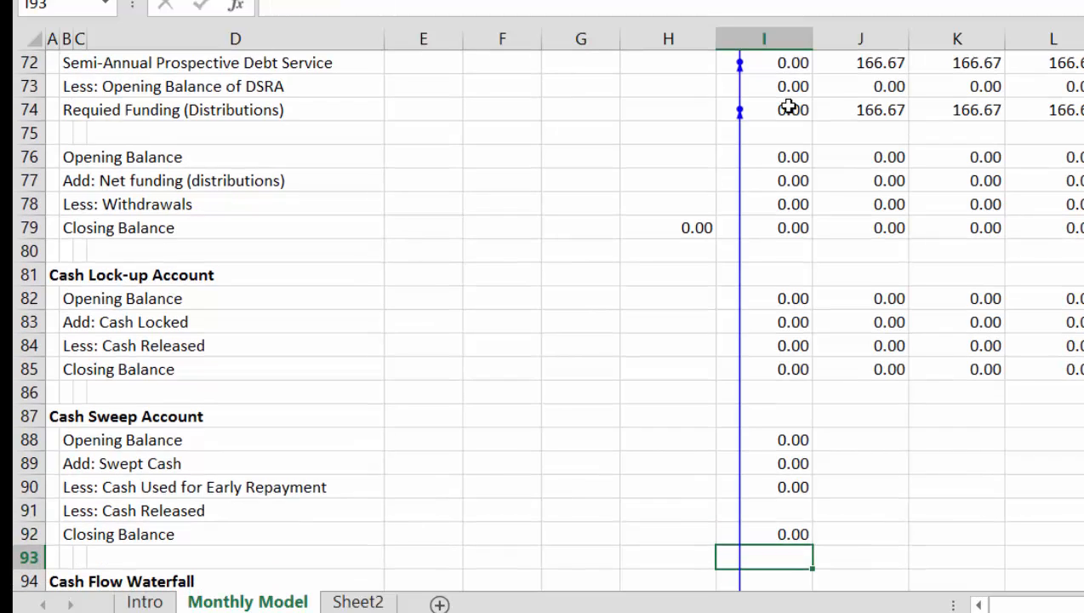
Step: Link Early Pre-payment from Sweep in I38 of the Debt Schedule to Cash Used for Early Repayment with =I90, and select I38 again
key("Up")
key("Up")
key("Up")
key("Up")
key("Up")
key("Up")
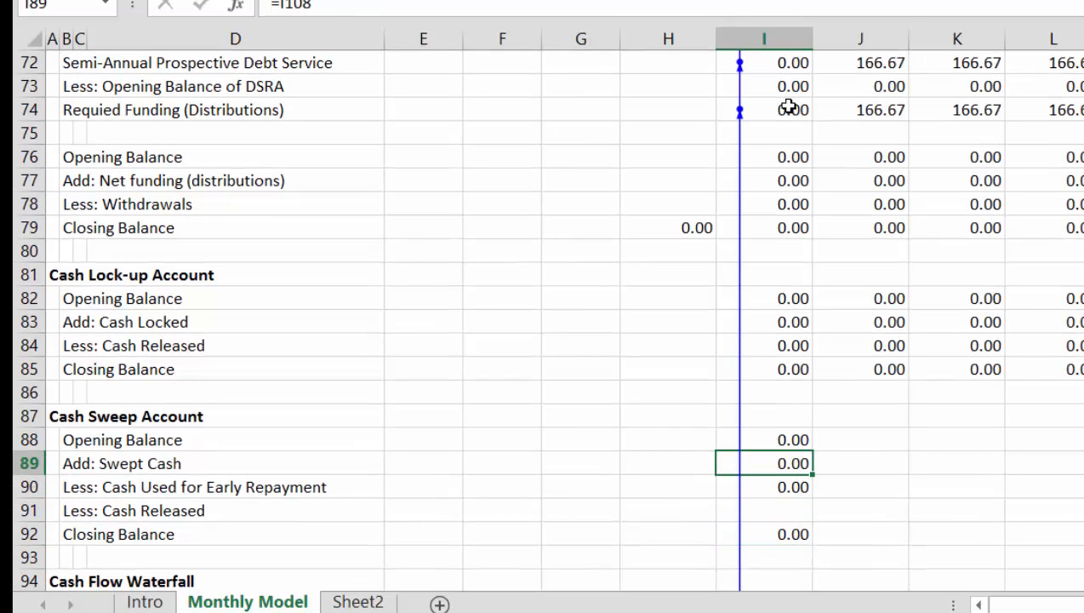
key("Up")
key("Up")
key("Up")
key("Up")
key("Up")
key("Up")
key("Up")
key("Up")
key("Up")
key("Up")
key("Up")
key("Up")
key("Up")
key("Up")
key("Up")
key("Up")
key("Up")
key("Up")
key("Up")
key("Up")
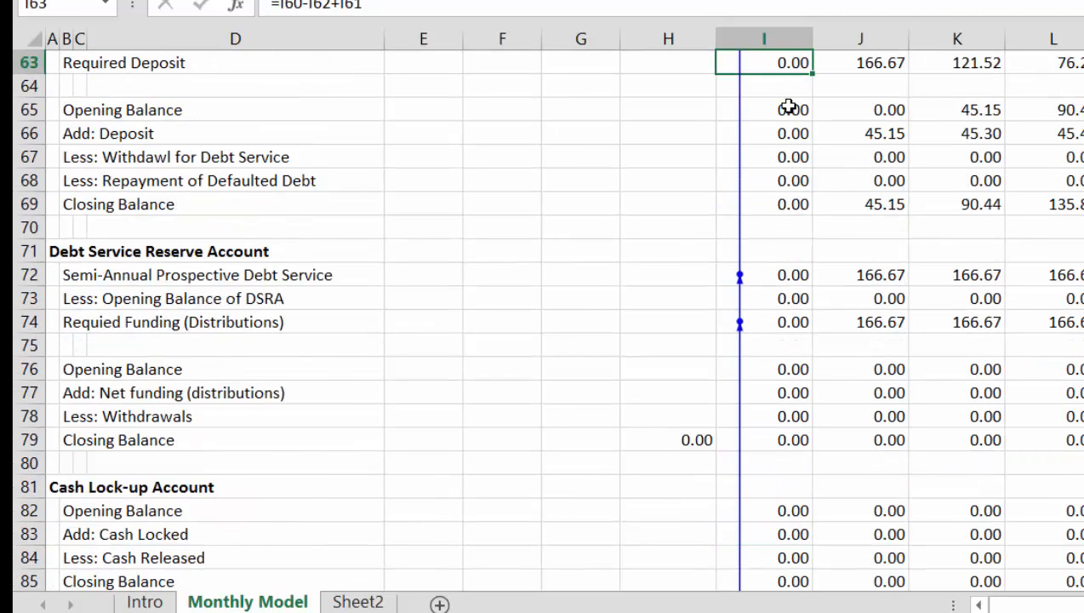
key("Up")
key("Up")
key("Up")
key("Up")
key("Up")
key("Up")
key("Up")
key("Up")
key("Up")
key("Up")
key("Up")
key("Up")
key("Up")
key("Up")
key("Up")
key("Up")
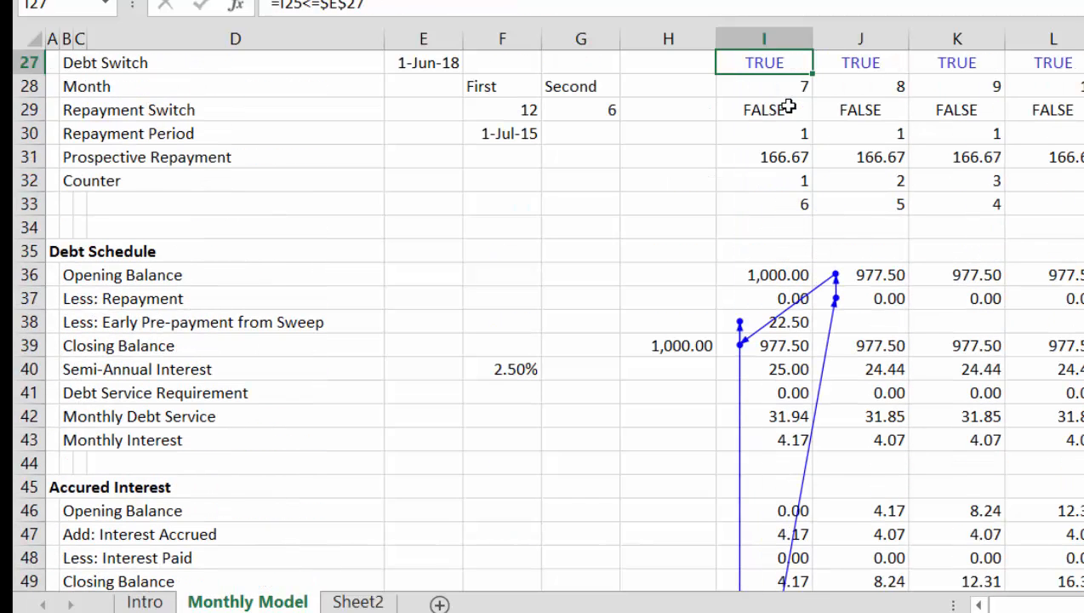
key("Down")
key("Down")
key("Down")
key("Down")
key("Down")
key("Down")
key("Down")
key("Down")
key("Down")
key("Down")
key("Down")
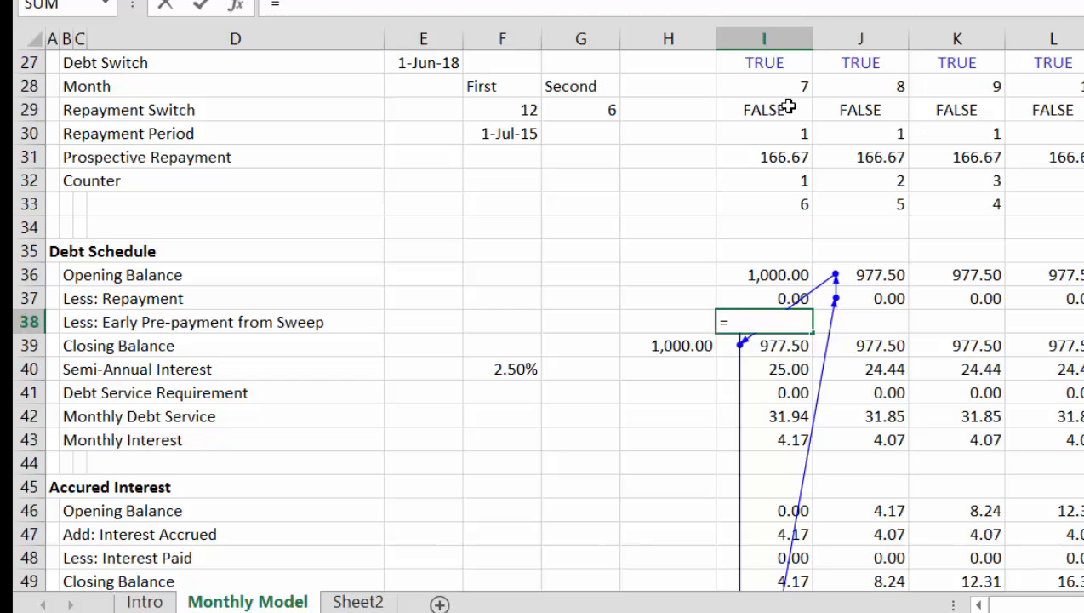
type("=")
key("Down")
key("Down")
key("Down")
key("Down")
key("Down")
key("Down")
key("Down")
key("Down")
key("Down")
key("Down")
key("Down")
key("Down")
key("Down")
key("Down")
key("Down")
key("Down")
key("Down")
key("Down")
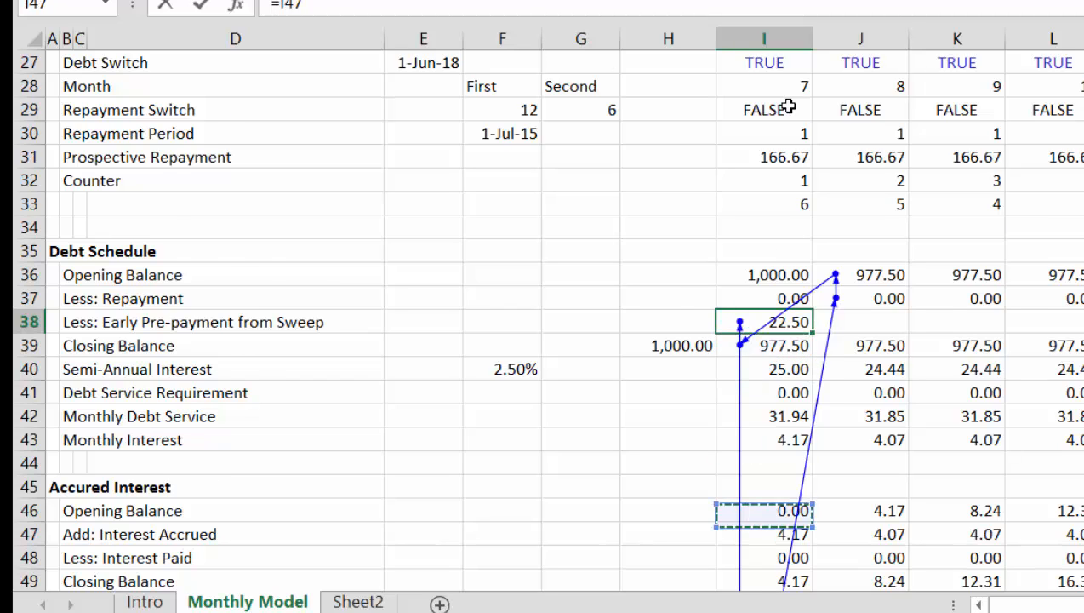
key("Down")
key("Down")
key("Down")
key("Down")
key("Down")
key("Down")
key("Down")
key("Down")
key("Down")
key("Down")
key("Down")
key("Down")
key("Down")
key("Down")
key("Down")
key("Down")
key("Down")
key("Down")
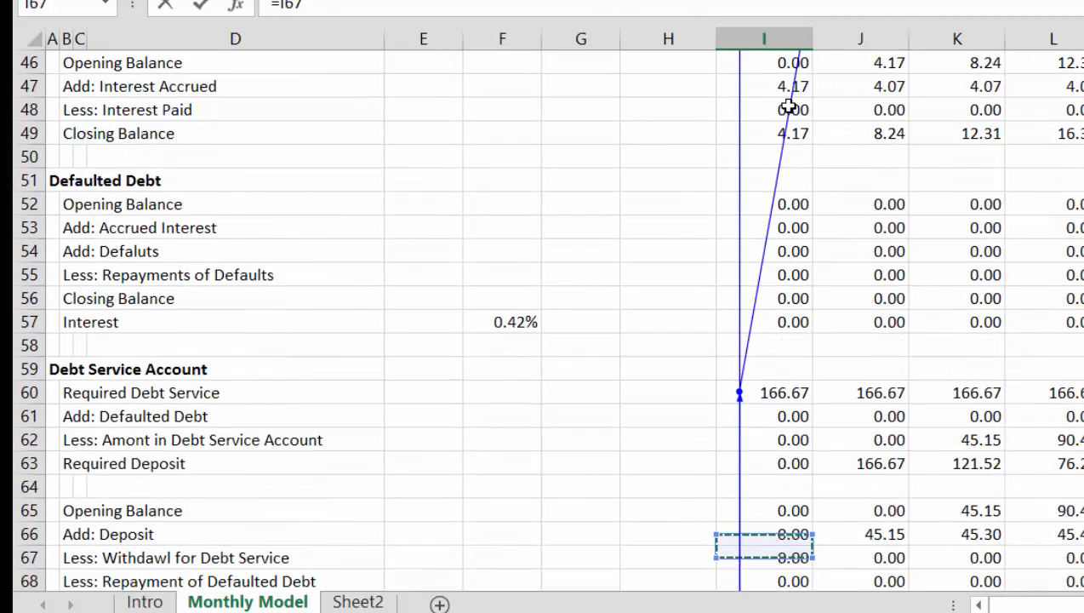
key("Down")
key("Down")
key("Down")
key("Down")
key("Down")
key("Down")
key("Down")
key("Down")
key("Down")
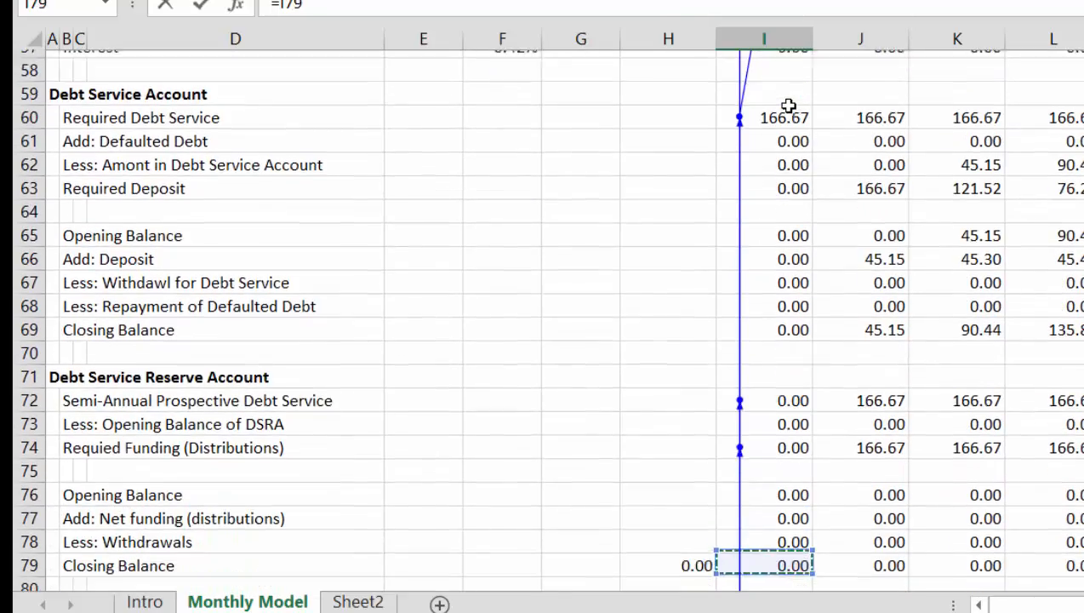
key("Down")
key("Down")
key("Down")
key("Down")
key("Down")
key("Down")
key("Down")
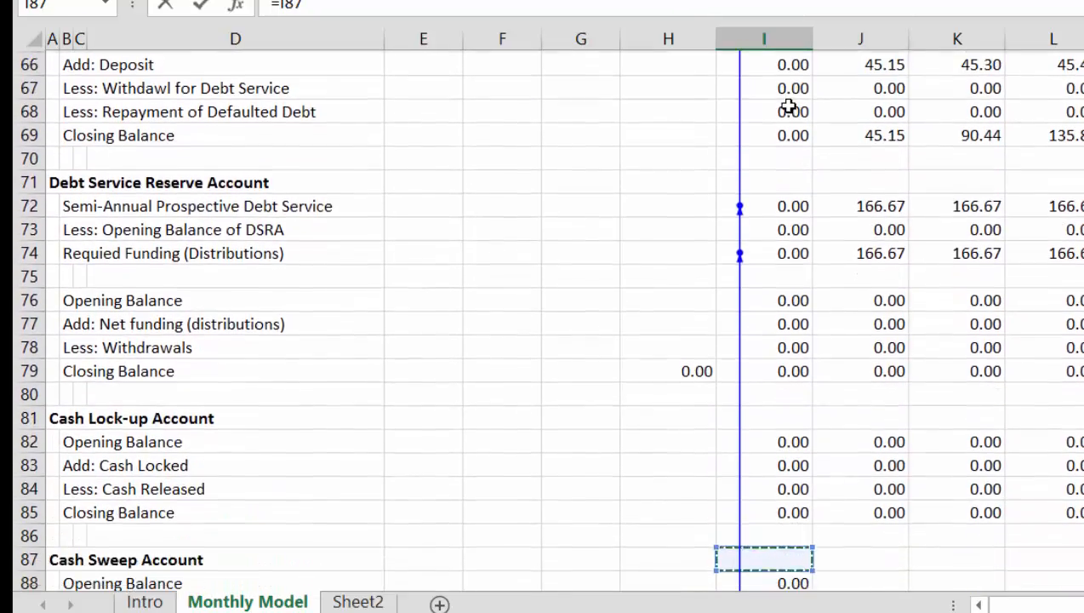
key("Down")
key("Up")
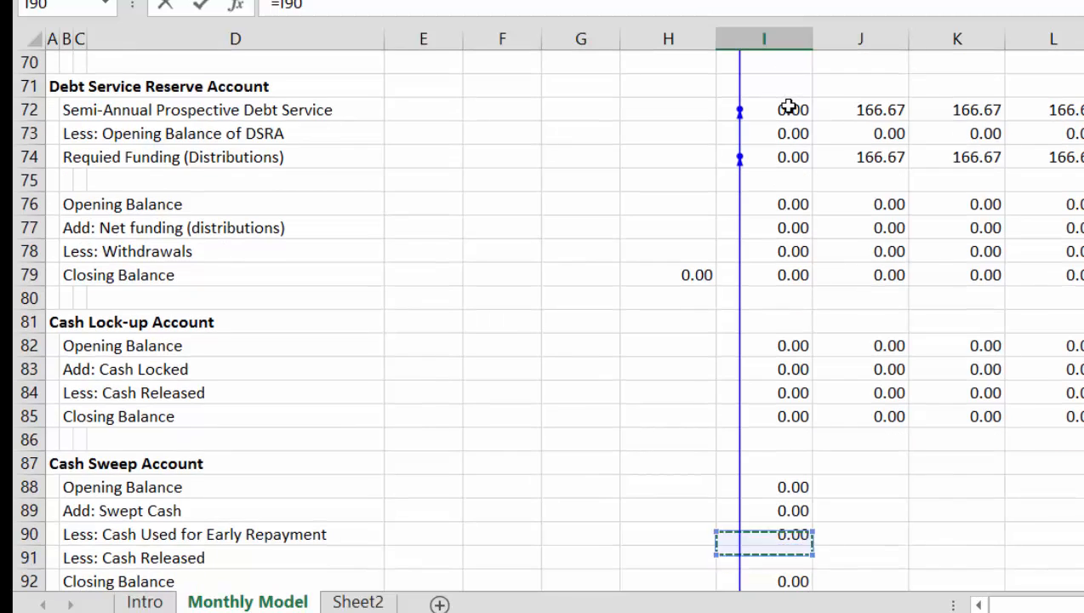
key("Up")
key("Down")
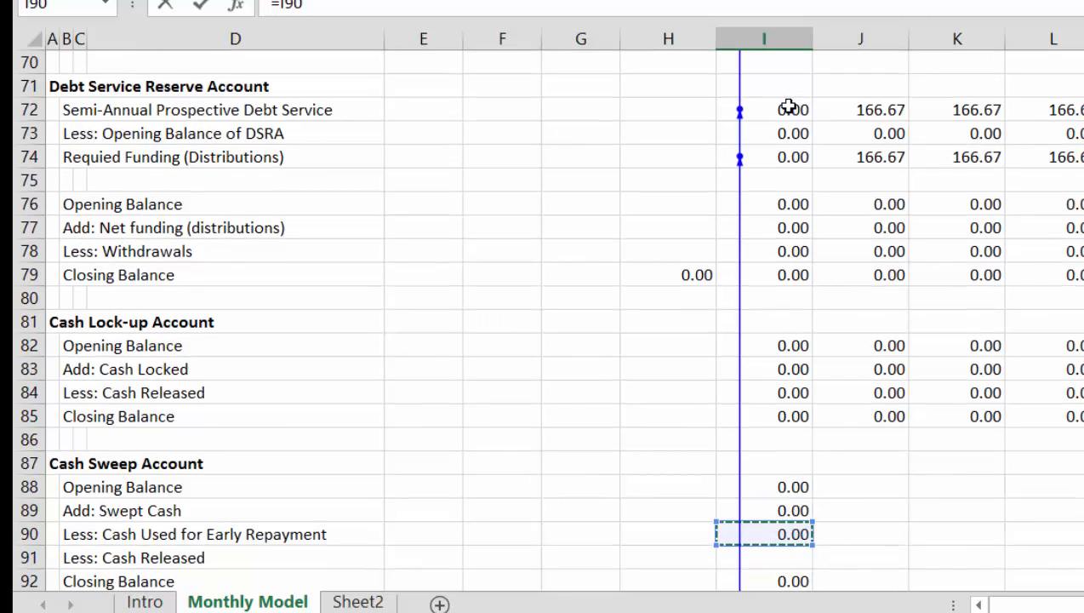
key("Return")
key("Up")
key("Up")
key("Up")
key("Up")
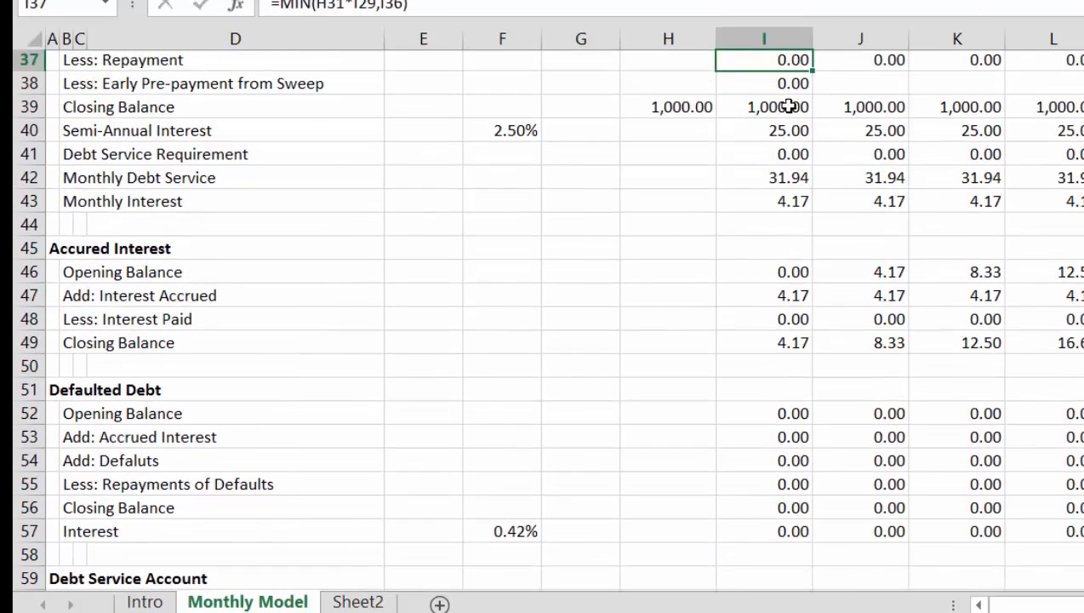
key("Down")
key("Down")
key("Down")
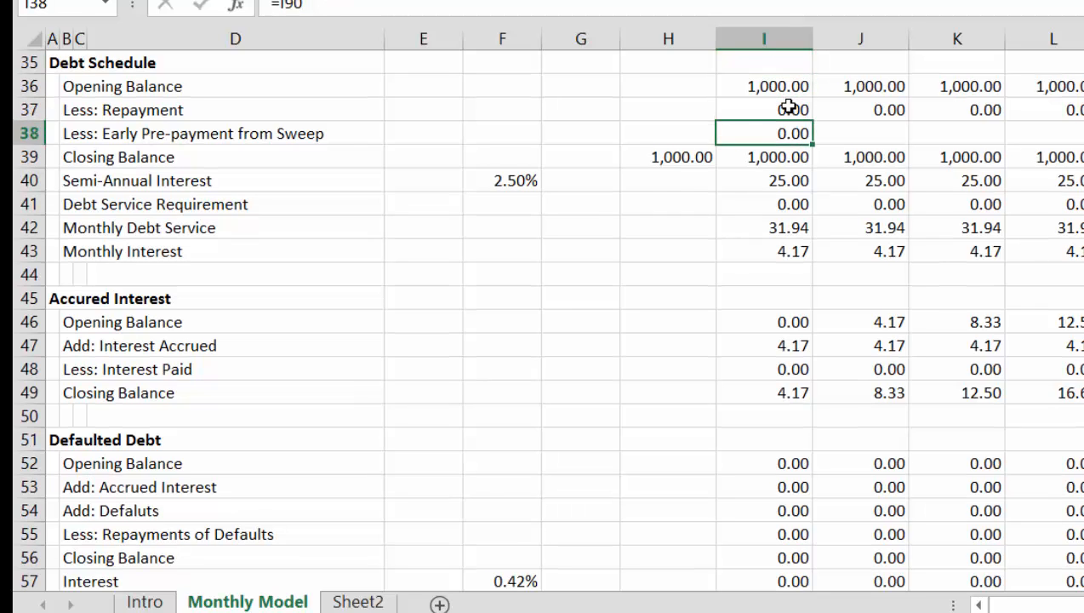
Step: Fill the Early Pre-payment from Sweep formula in I38 across the remaining months of the Debt Schedule
key("Up")
key("Down")
key("ctrl+shift+Right")
key("ctrl+r")
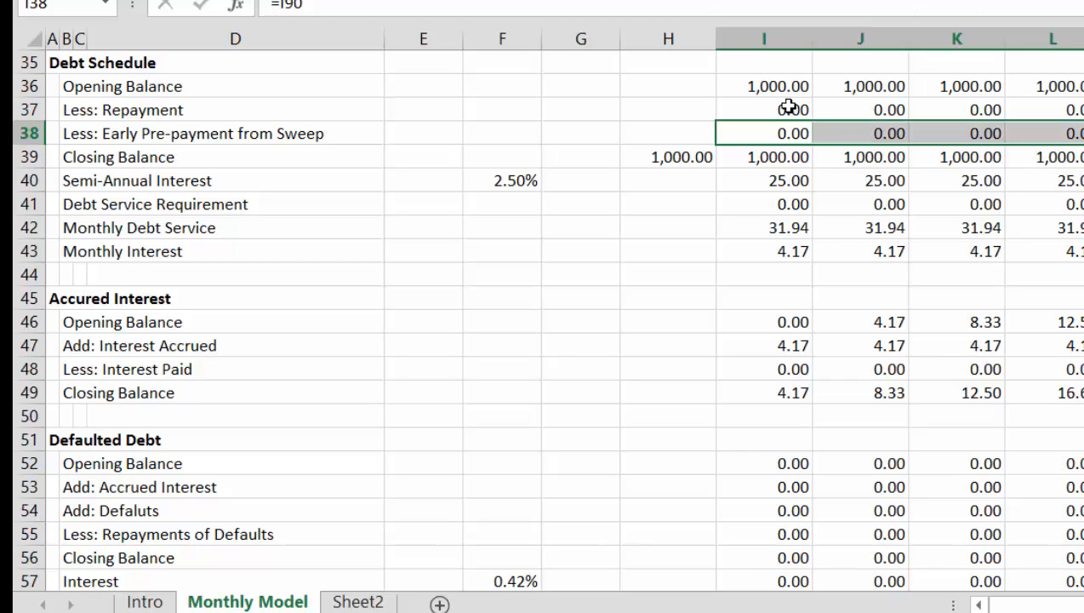
Step: Check the copied Early Pre-payment from Sweep formulas and the debt balances across the monthly columns along row 38
key("Right")
key("Right")
key("Right")
key("Right")
key("Right")
key("Right")
key("Right")
key("Right")
key("Right")
key("Right")
key("Right")
key("Right")
key("Right")
key("Right")
key("Right")
key("Right")
key("Right")
key("Right")
key("Right")
key("Right")
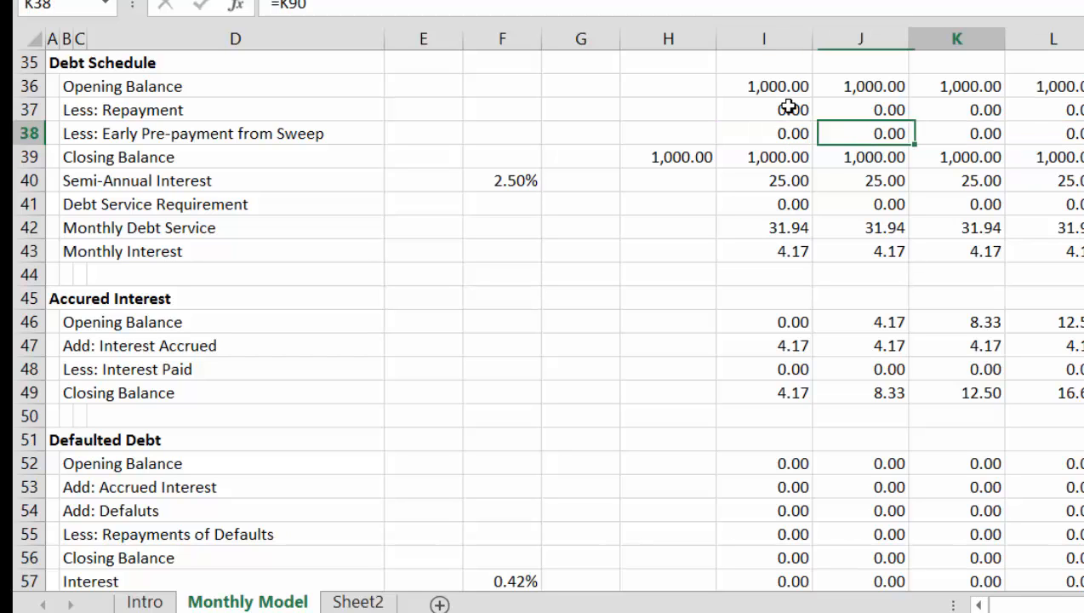
key("Right")
key("Right")
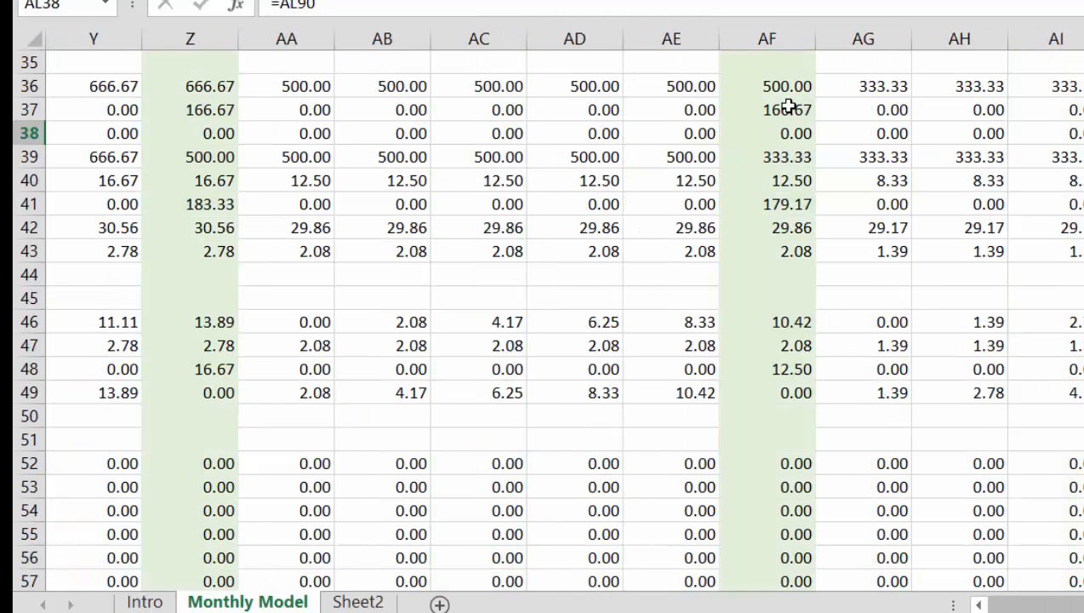
key("Left")
key("Left")
key("Left")
key("Left")
key("Left")
key("Left")
key("Left")
key("Left")
key("Left")
key("Left")
key("Left")
key("Left")
key("Left")
key("Left")
key("Left")
key("Left")
key("Left")
key("Left")
key("Left")
key("Left")
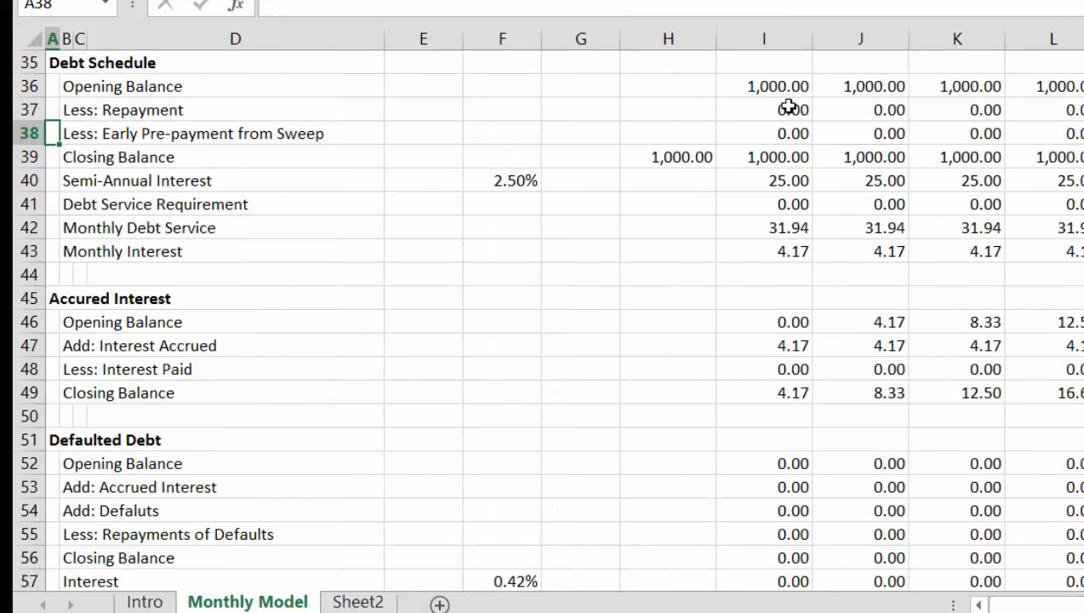
Step: Fill the Cash Sweep Account formulas in I88:I92 across all the remaining monthly columns
key("Down")
key("Down")
key("Down")
key("Down")
key("Down")
key("Down")
key("Down")
key("Down")
key("Down")
key("Down")
key("Down")
key("Down")
key("Down")
key("Down")
key("Down")
key("Down")
key("Down")
key("Down")
key("Down")
key("Down")
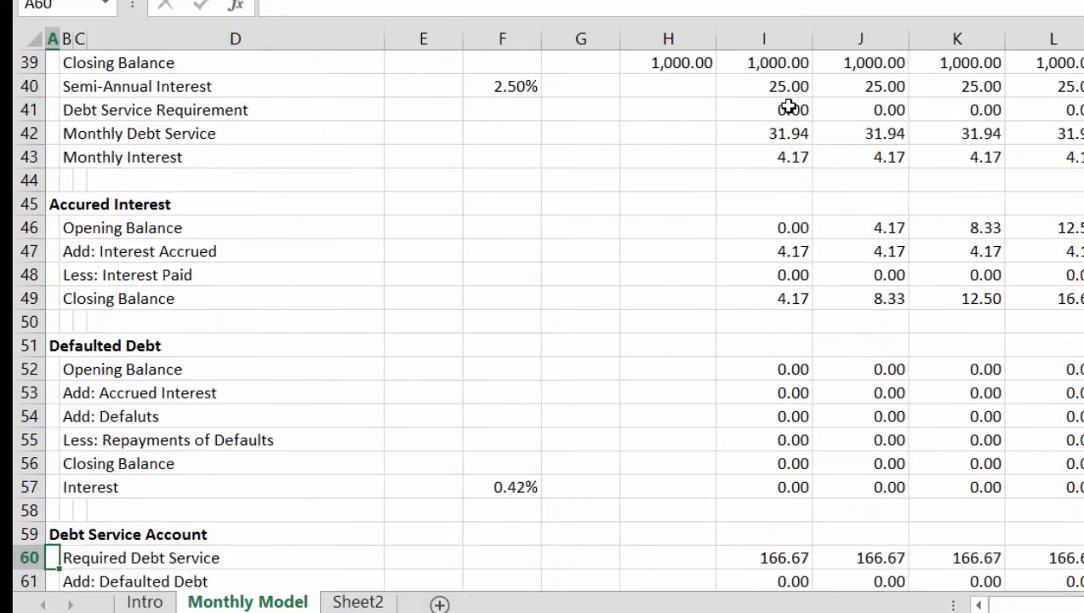
key("Down")
key("Down")
key("Down")
key("Down")
key("Down")
key("Down")
key("Down")
key("Down")
key("Down")
key("Down")
key("Down")
key("Down")
key("Down")
key("Down")
key("Down")
key("Down")
key("Down")
key("Down")
key("Down")
key("Down")
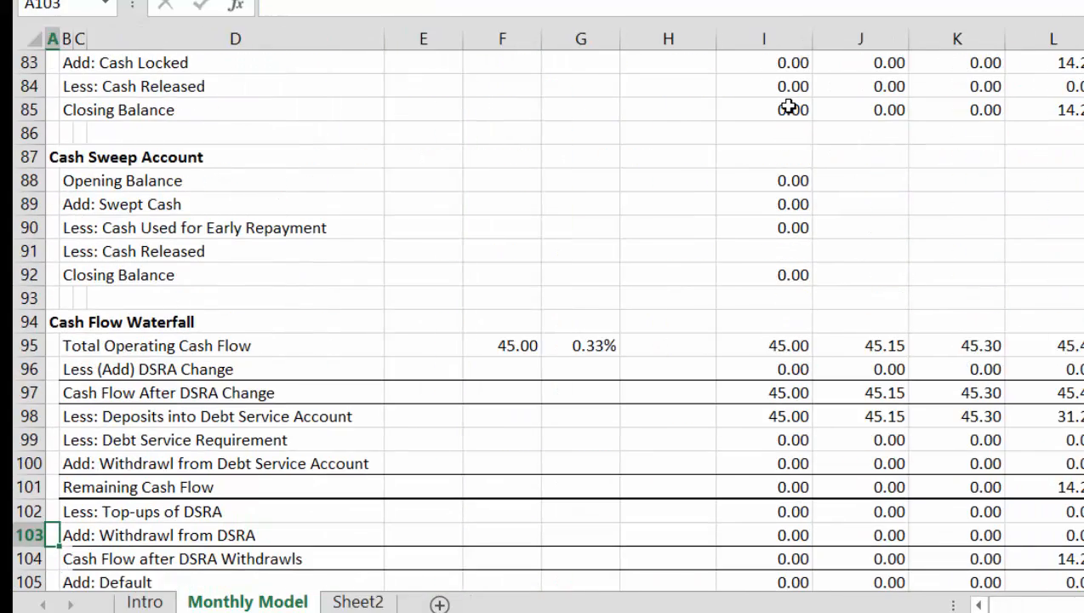
key("Up")
key("Up")
key("Up")
key("Up")
key("Up")
key("Up")
key("Up")
key("Up")
key("Up")
key("Up")
key("Up")
key("Up")
key("Up")
key("Up")
key("Up")
key("Up")
key("Up")
key("Right")
key("Down")
key("Down")
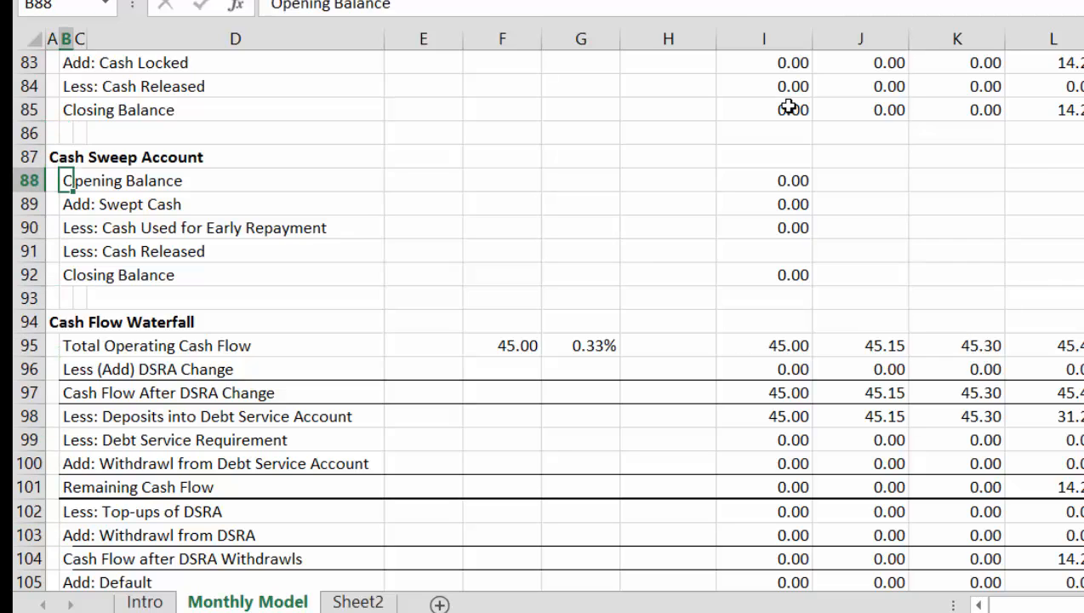
key("Right")
key("Right")
key("Right")
key("Right")
key("Right")
key("Right")
key("Right")
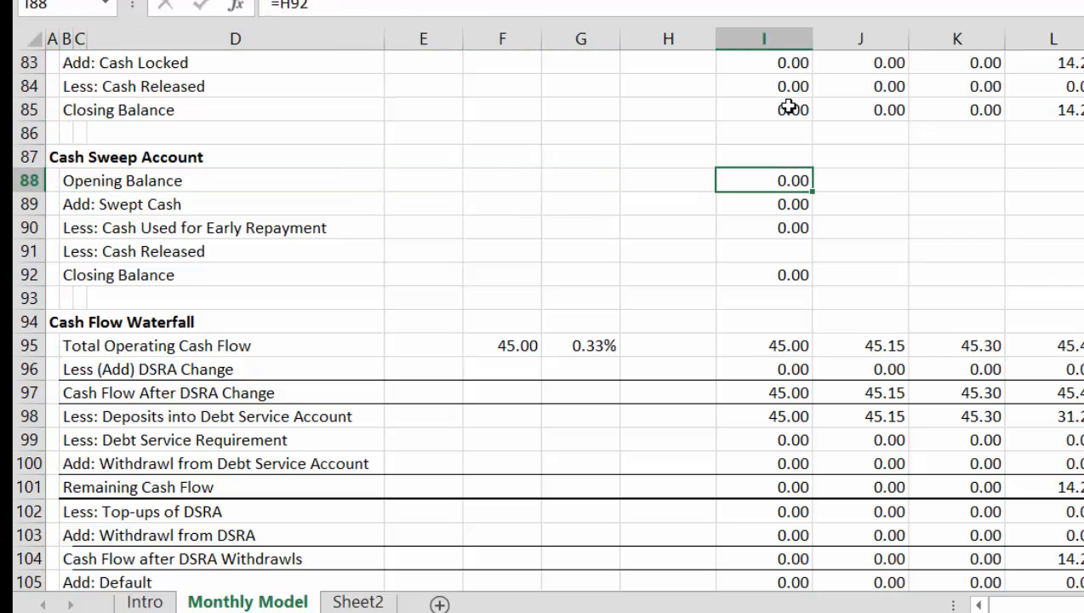
key("shift+Down")
key("shift+Down")
key("shift+Down")
key("shift+Down")
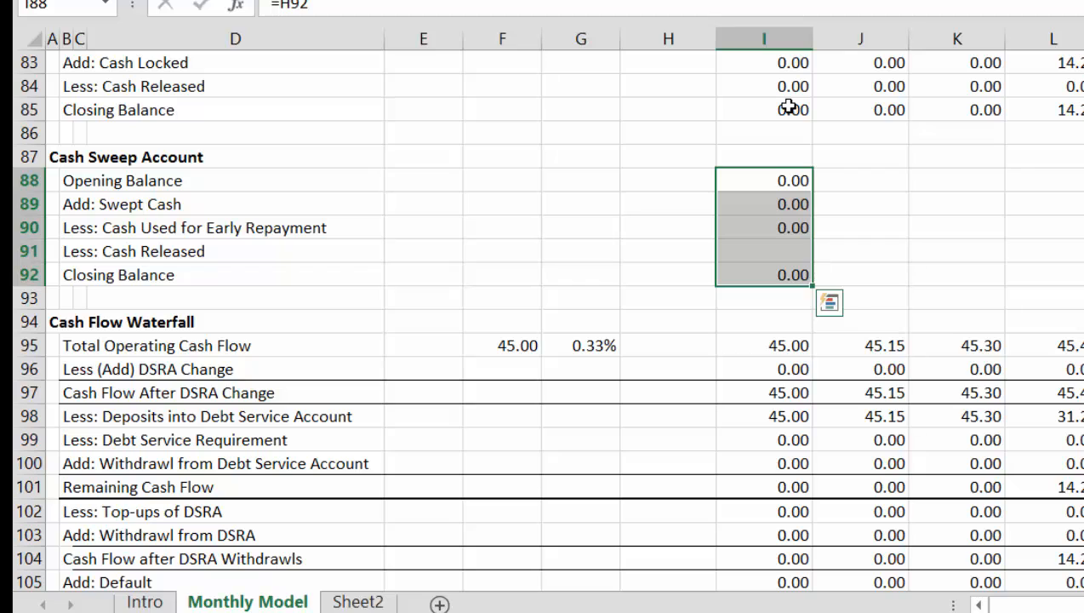
key("ctrl+shift+r")
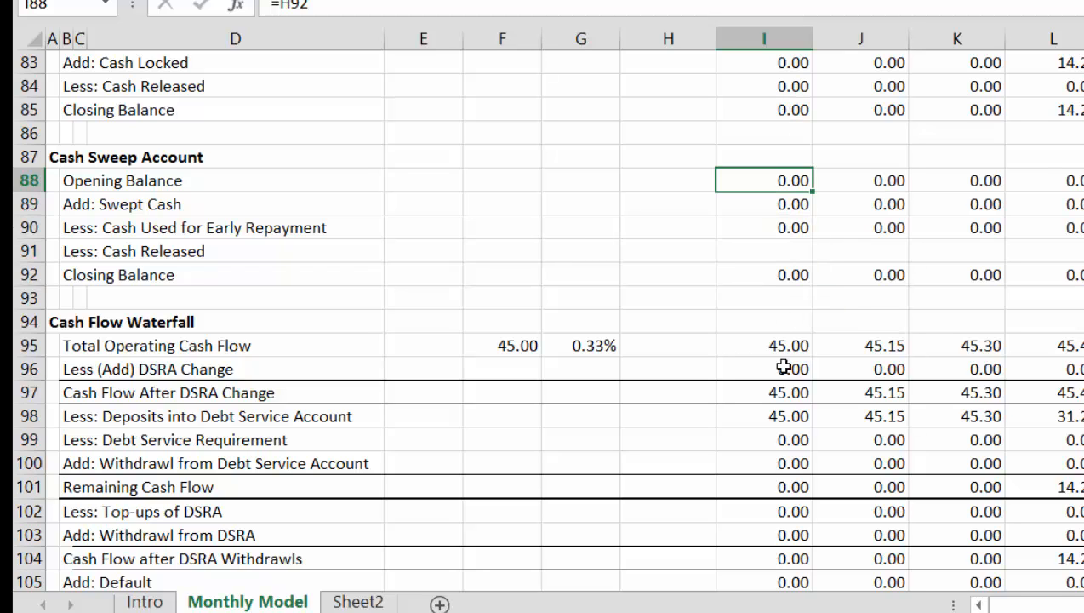
Step: Fill the Deposits into Cash Sweep formula in I108 of the Cash Flow Waterfall across the remaining monthly columns
key("F10")
left_click(691, 231)
key("Down")
key("Down")
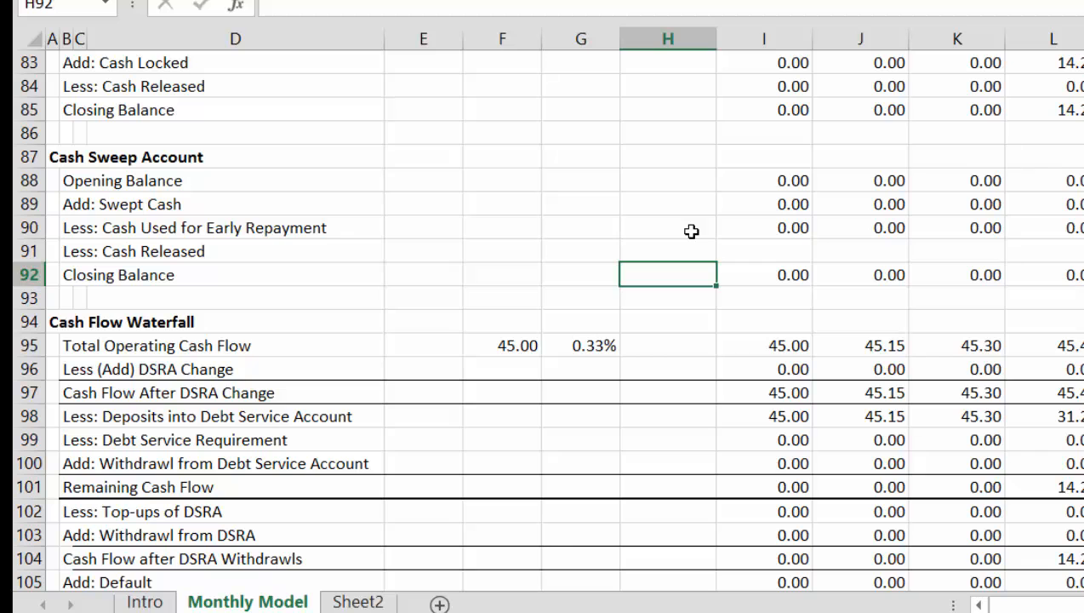
key("Up")
key("Right")
key("Down")
key("Down")
key("Down")
key("Down")
key("Down")
key("Down")
key("Down")
key("Down")
key("Down")
key("Down")
key("Down")
key("Down")
key("Down")
key("Down")
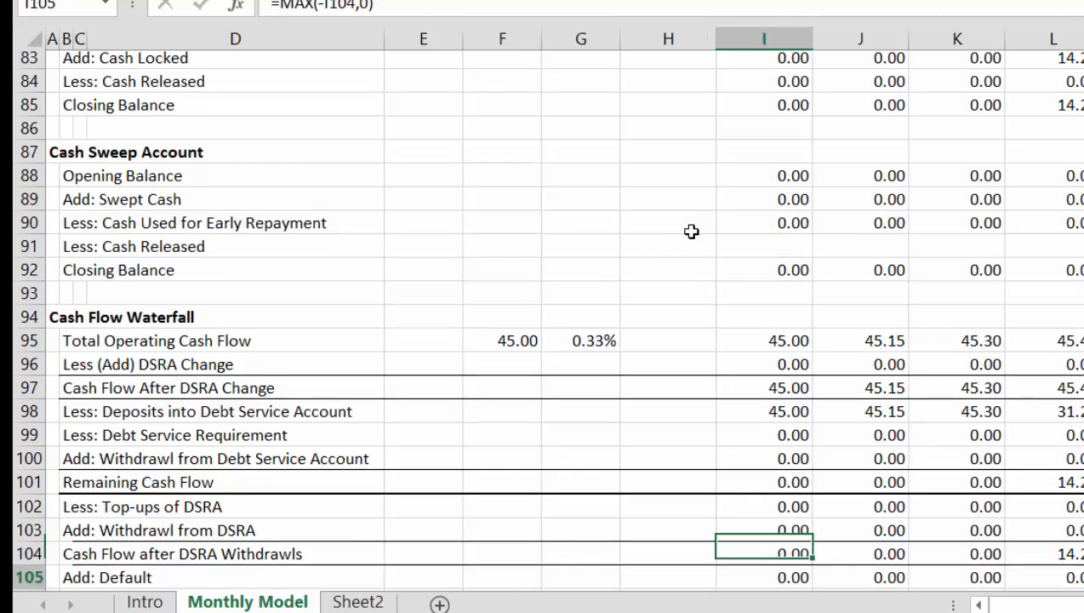
key("Down")
key("Down")
key("Down")
key("Down")
key("Down")
key("Down")
key("Down")
key("Down")
key("Down")
key("Down")
key("Down")
key("Down")
key("Down")
key("Up")
key("Up")
key("Up")
key("Up")
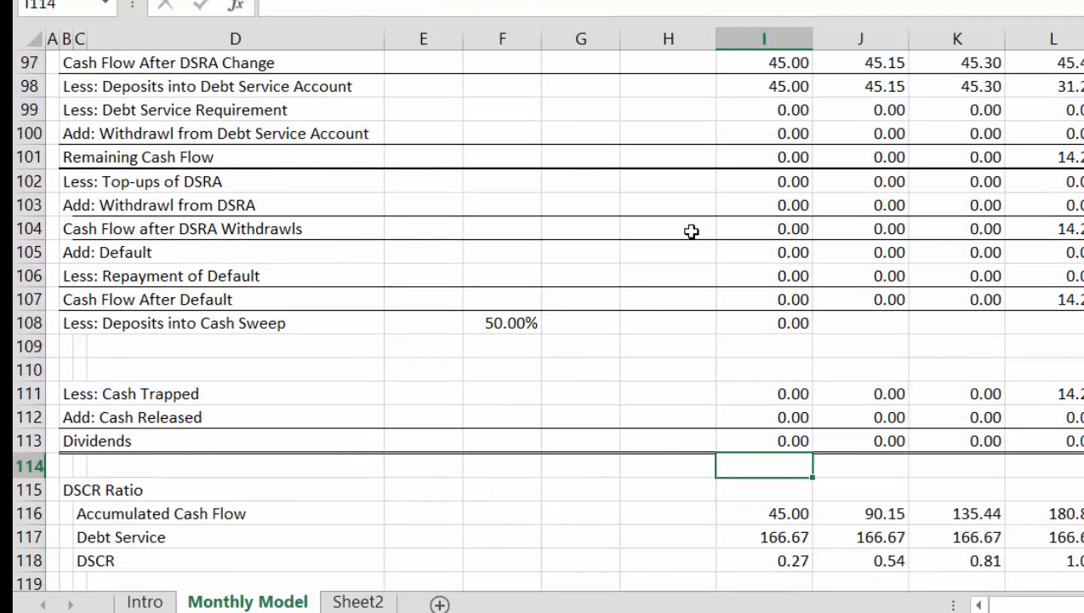
key("Up")
key("Up")
key("Up")
key("Up")
key("Up")
key("Up")
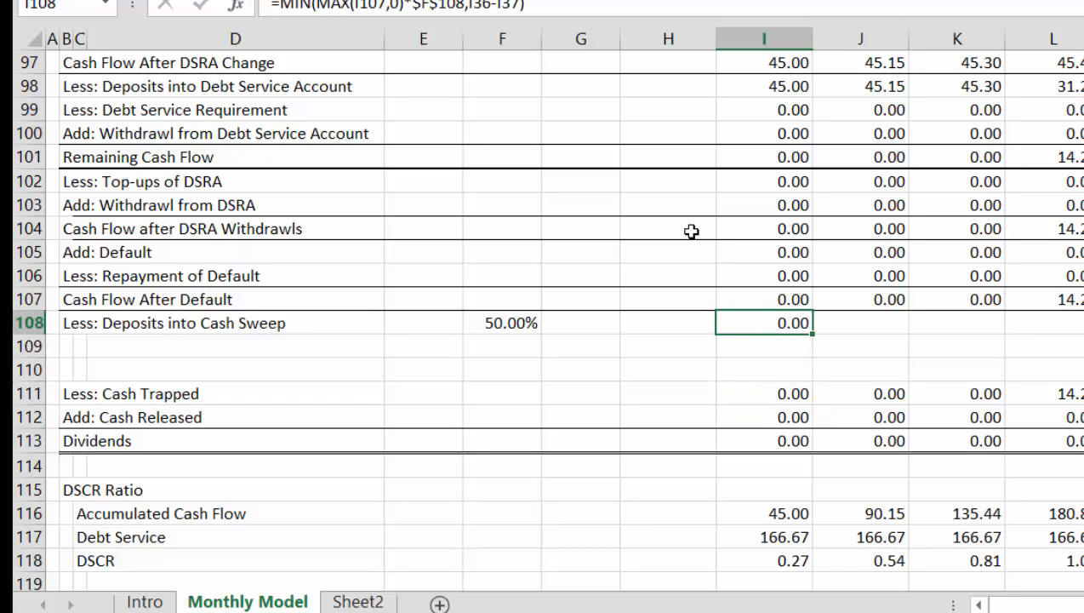
key("ctrl+shift+Right")
key("ctrl+r")
Step: Check the copied Deposits into Cash Sweep formulas and amounts across the monthly columns along row 108
key("Right")
key("Right")
key("Right")
key("Right")
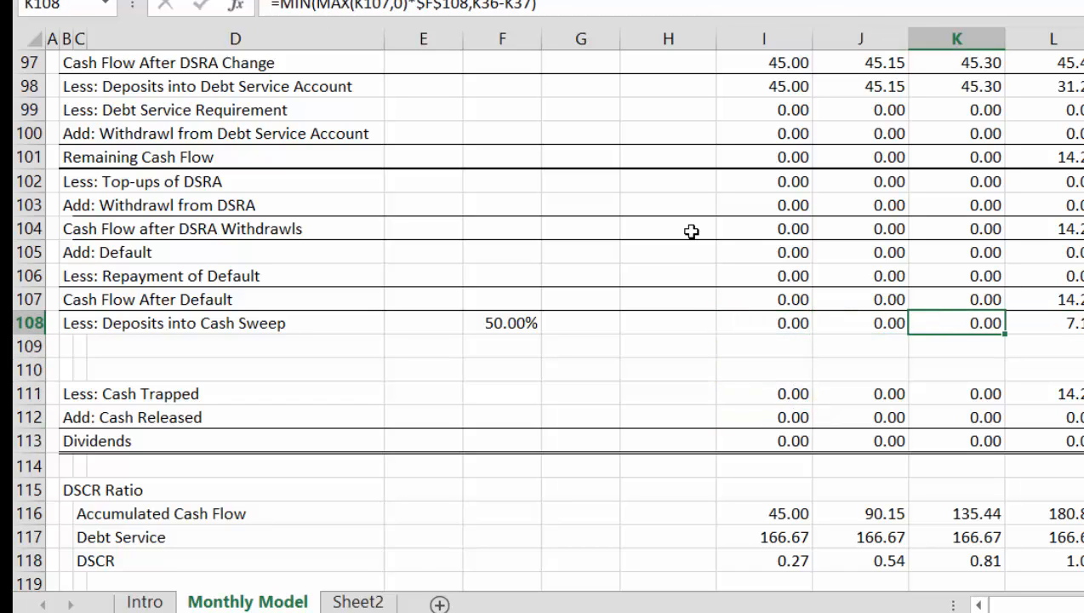
key("Left")
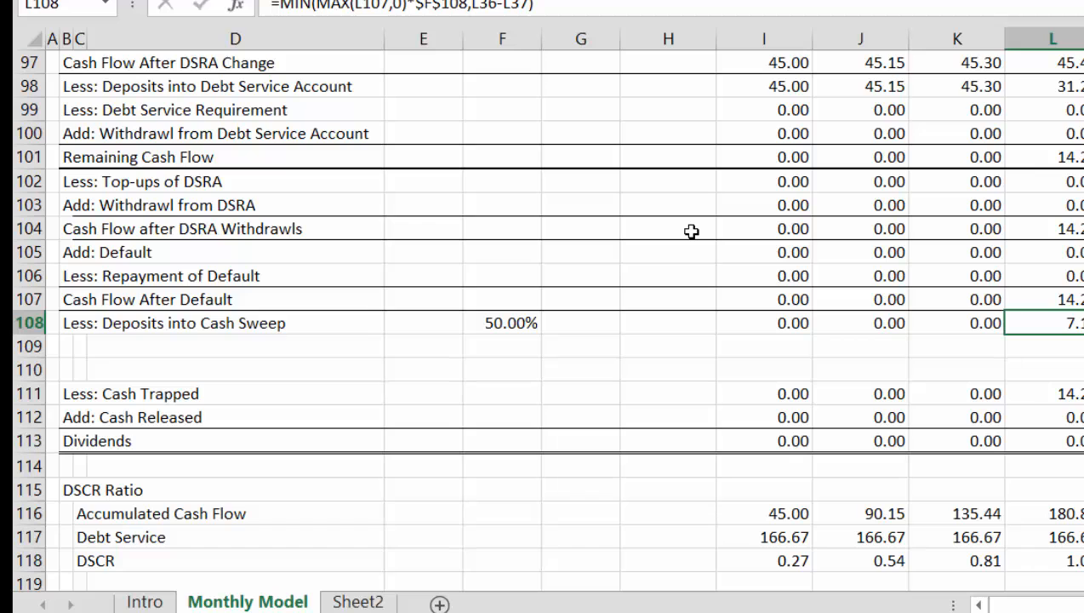
key("Right")
key("Right")
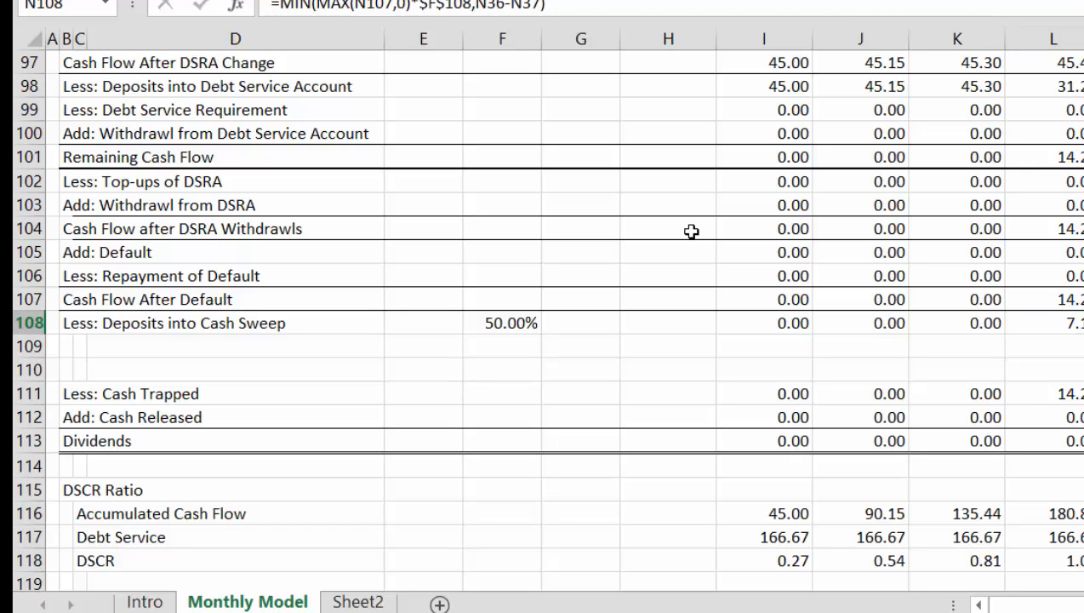
key("Right")
key("Right")
key("Right")
key("Right")
key("Right")
key("Right")
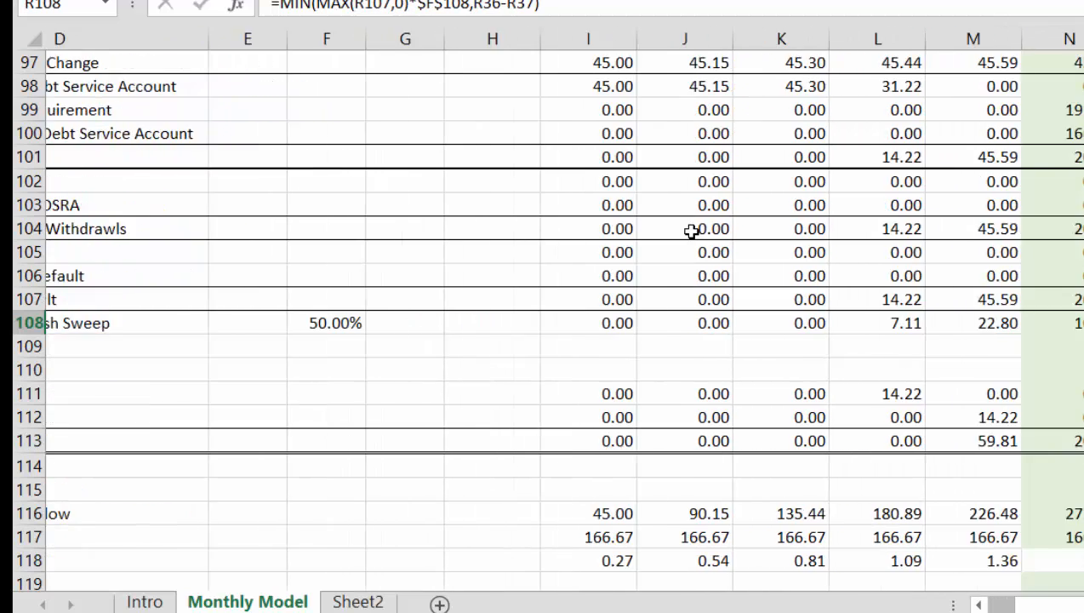
key("Right")
key("Right")
key("Right")
key("Right")
key("Right")
key("Right")
key("Right")
key("Right")
key("Right")
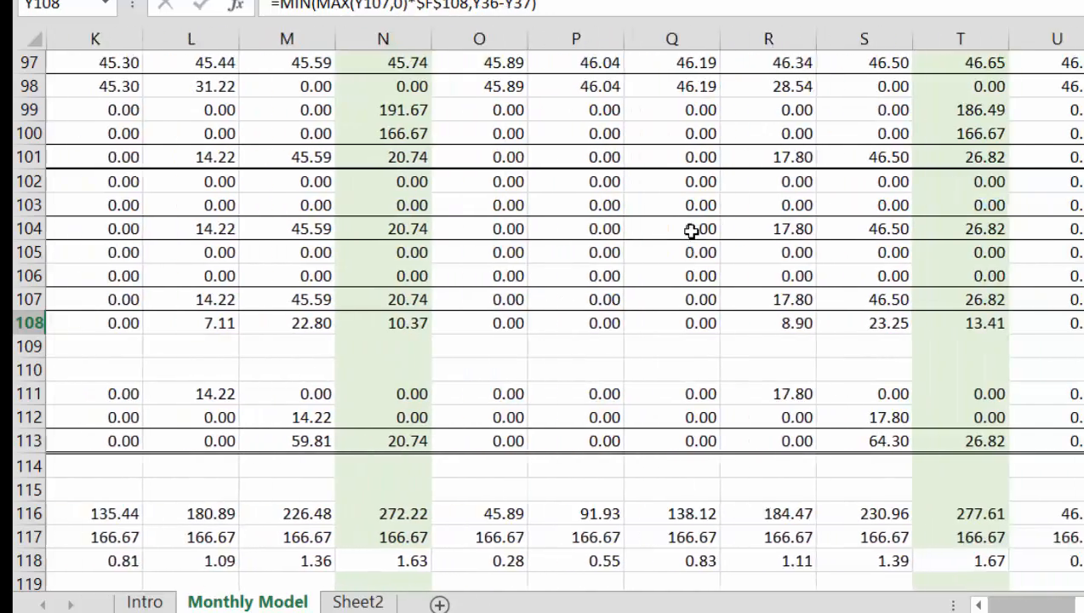
key("Right")
key("Right")
key("Right")
key("Right")
key("Right")
key("Right")
key("Right")
key("Right")
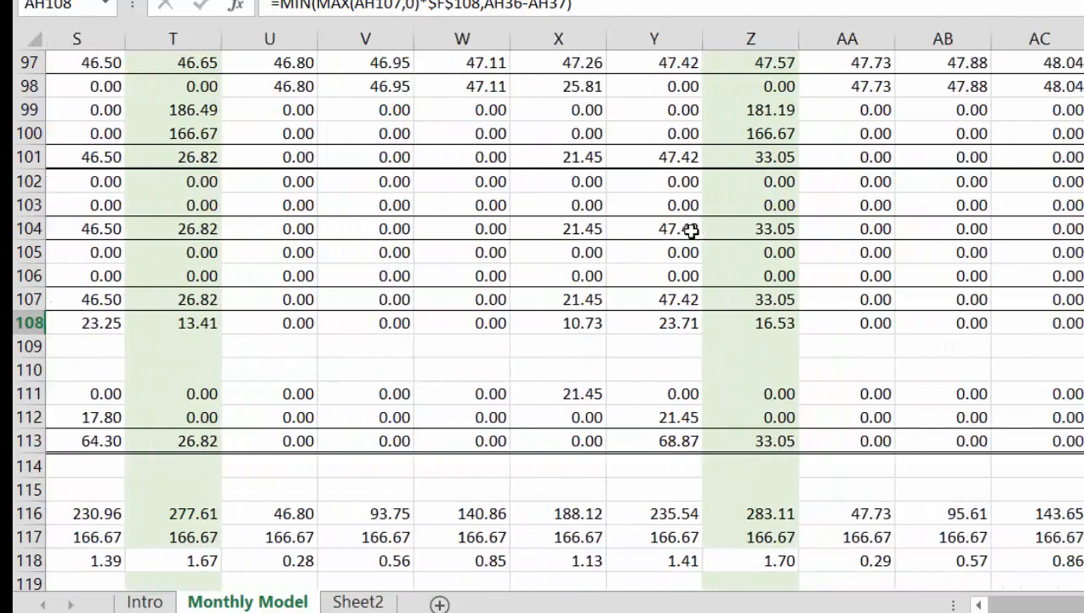
key("Left")
key("Left")
key("Left")
key("Left")
key("Left")
key("Left")
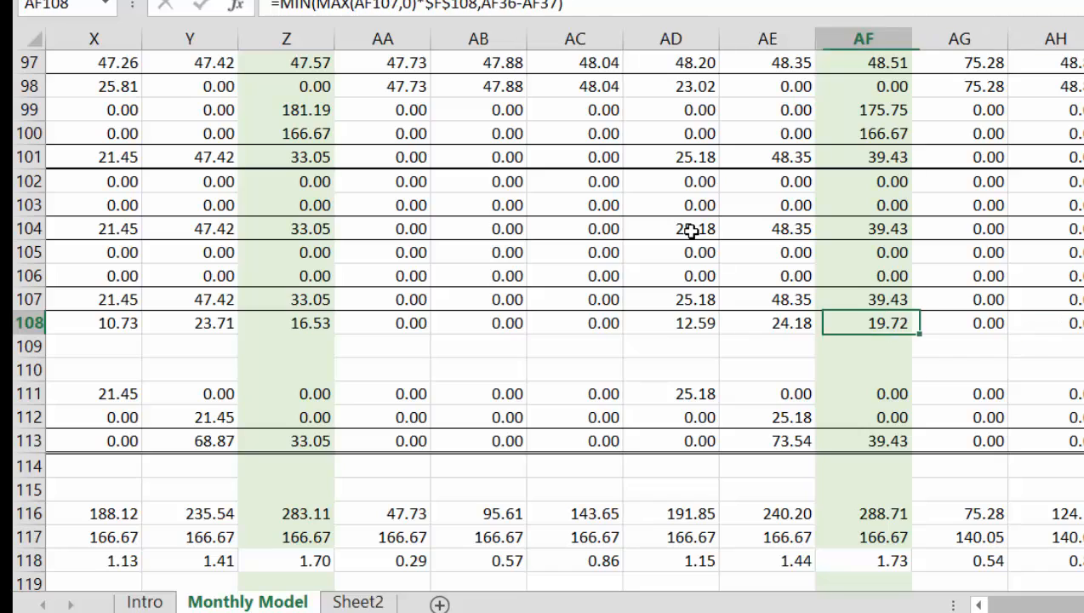
key("Left")
key("Left")
key("Left")
key("Left")
key("Left")
key("Left")
key("Left")
key("Left")
key("Left")
key("Left")
key("Left")
key("Left")
key("Left")
key("Left")
key("Left")
key("Left")
key("Left")
key("Left")
key("Left")
key("Left")
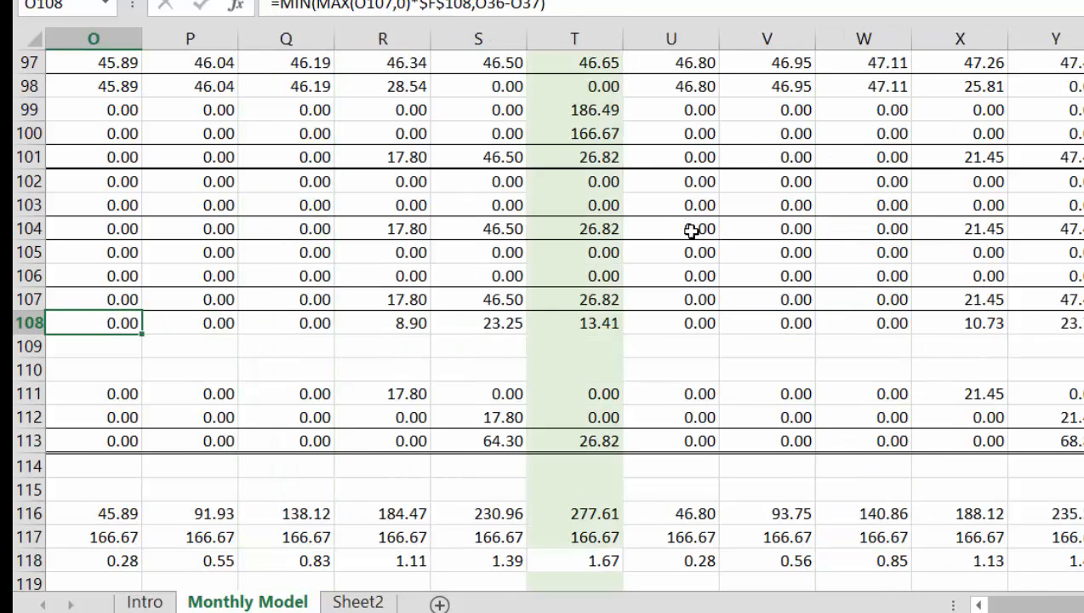
Step: Freeze the panes at cell H28 so the rows above Month and the columns before H stay fixed
key("Page_Up")
key("Page_Up")
key("Page_Up")
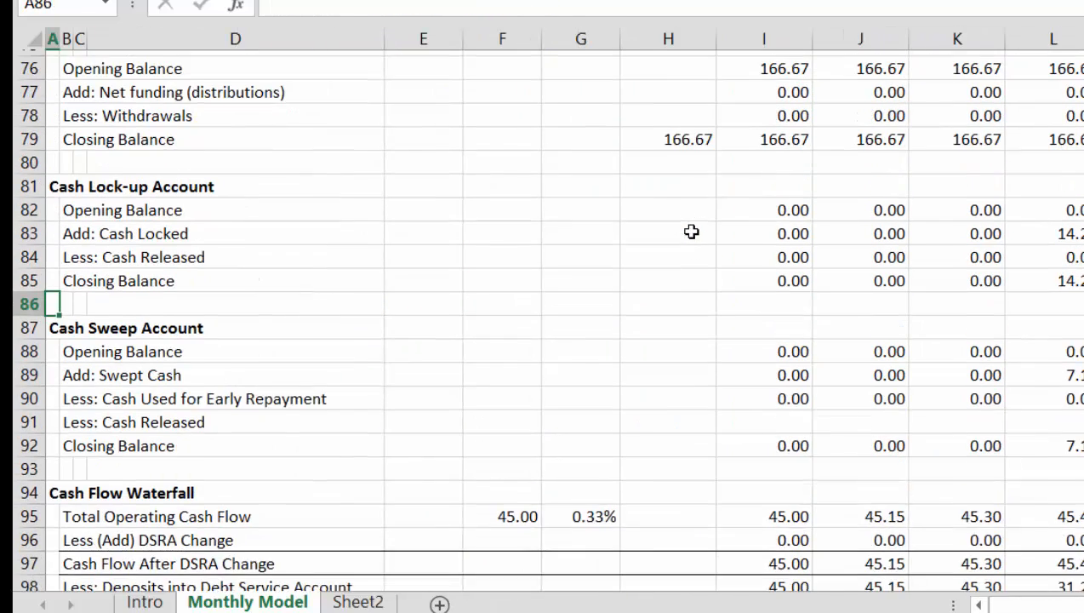
key("Page_Up")
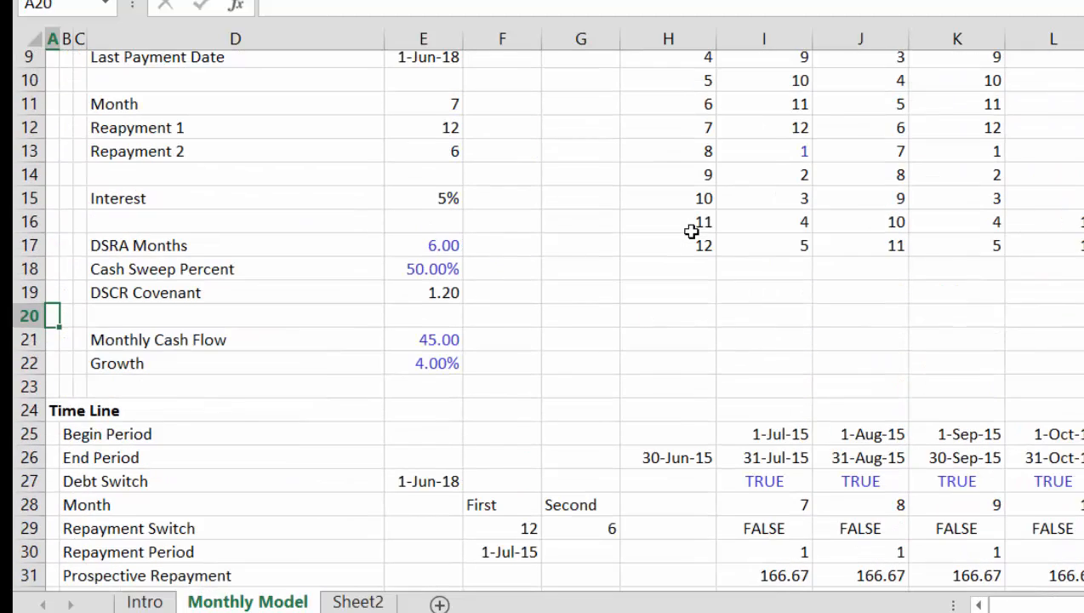
key("Down")
key("Down")
key("Down")
key("Down")
key("Down")
key("Down")
key("Down")
key("Down")
key("Down")
key("Down")
key("Down")
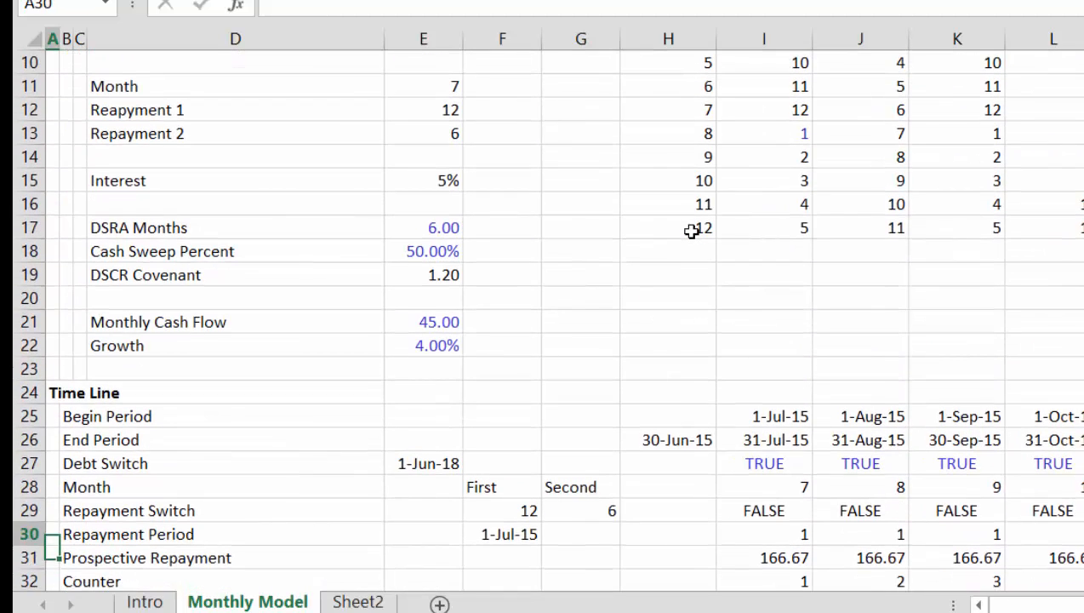
key("Up")
key("Up")
key("Up")
key("Right")
key("Right")
key("Right")
key("Right")
key("Right")
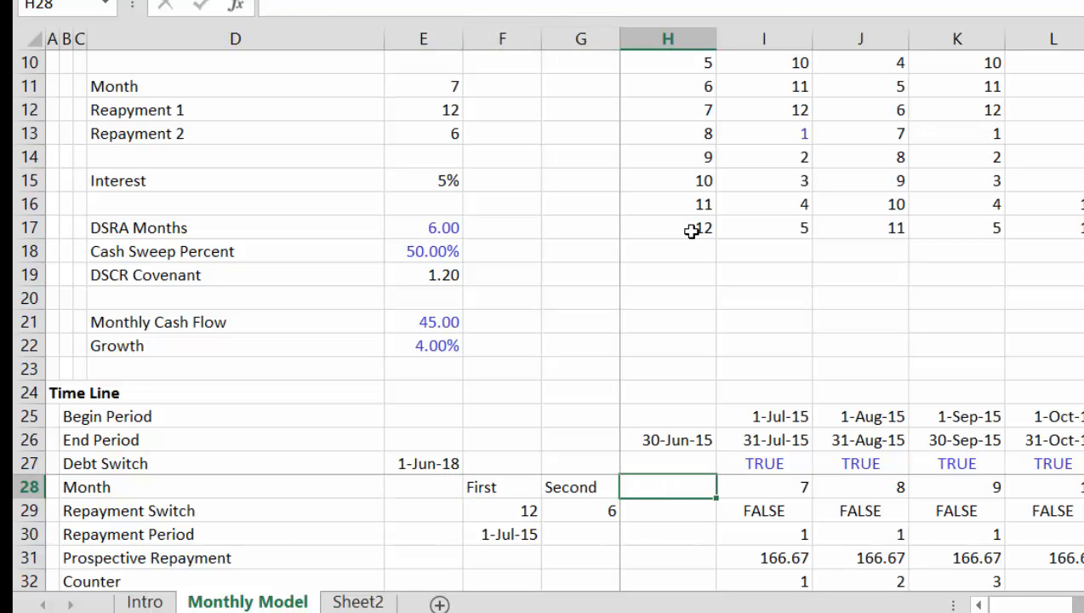
Step: Examine the Debt Schedule and Accrued Interest rows down column H to row 49 beneath the frozen Time Line
key("Down")
key("Down")
key("Down")
key("Down")
key("Down")
key("Down")
key("Down")
key("Down")
key("Down")
key("Down")
key("Down")
key("Down")
key("Down")
key("Down")
key("Down")
key("Down")
key("Down")
key("Down")
key("Down")
key("Down")
key("Down")
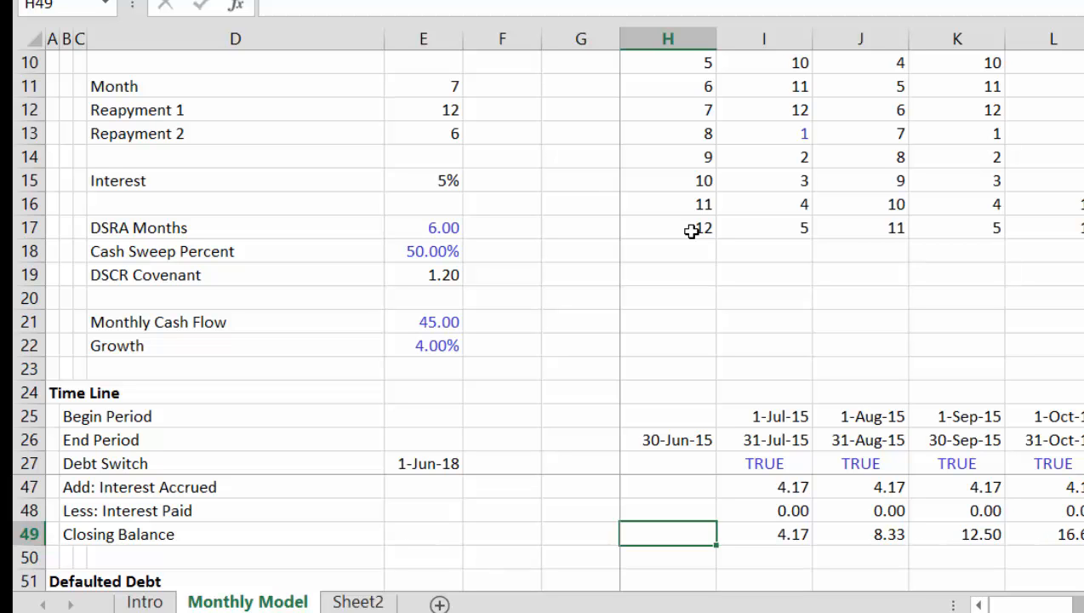
Step: Unfreeze the panes on the Monthly Model sheet
key("alt+w")
key("f")
key("f")
type("f")
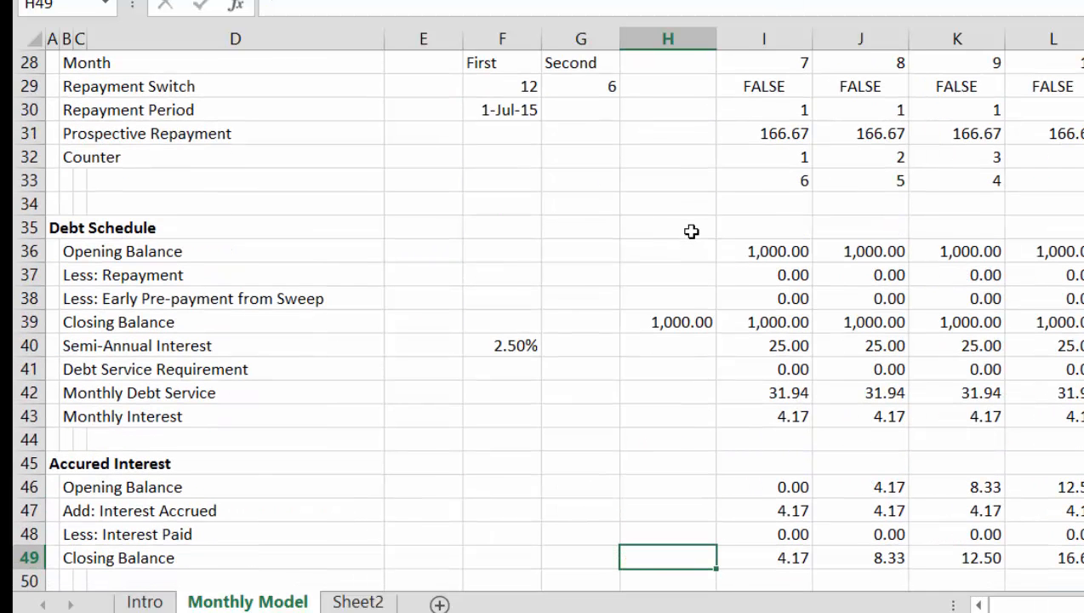
Step: Freeze the panes at cell H27 so only the Begin Period and End Period rows and the columns before H stay fixed
key("Up")
key("Up")
key("Up")
key("Up")
key("Up")
key("Up")
key("Up")
key("Up")
key("Up")
key("Up")
key("Up")
key("Up")
key("Up")
key("Up")
key("Up")
key("Up")
key("Up")
key("Up")
key("Up")
key("Up")
key("Down")
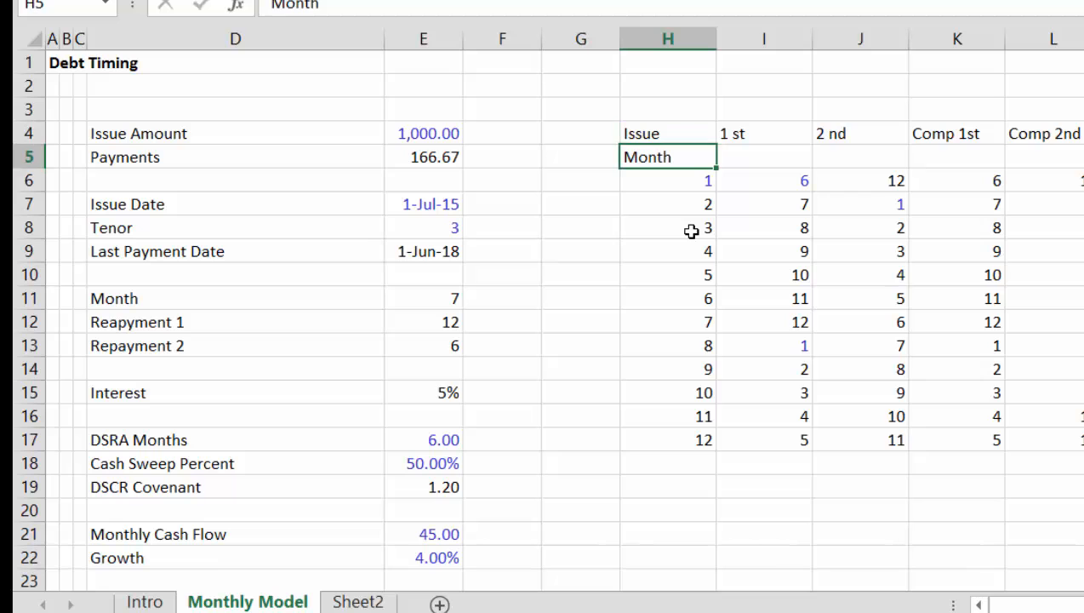
key("Down")
key("Down")
key("Down")
key("Down")
key("Down")
key("Down")
key("Down")
key("Down")
key("Down")
key("Down")
key("Down")
key("Down")
key("Down")
key("Down")
key("Down")
key("Down")
key("Down")
key("Down")
key("Down")
key("Down")
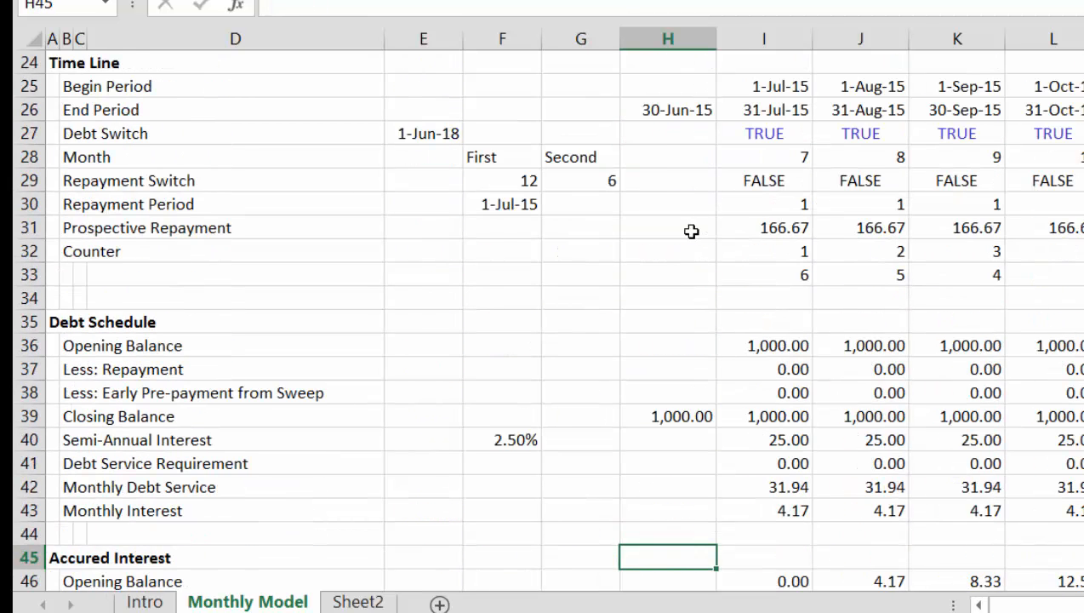
key("Down")
key("Up")
key("Up")
key("Up")
key("Up")
key("Up")
key("Up")
key("Up")
key("Up")
key("Up")
key("Up")
key("Up")
key("Up")
key("Up")
key("Up")
key("Up")
key("Up")
key("Up")
key("Up")
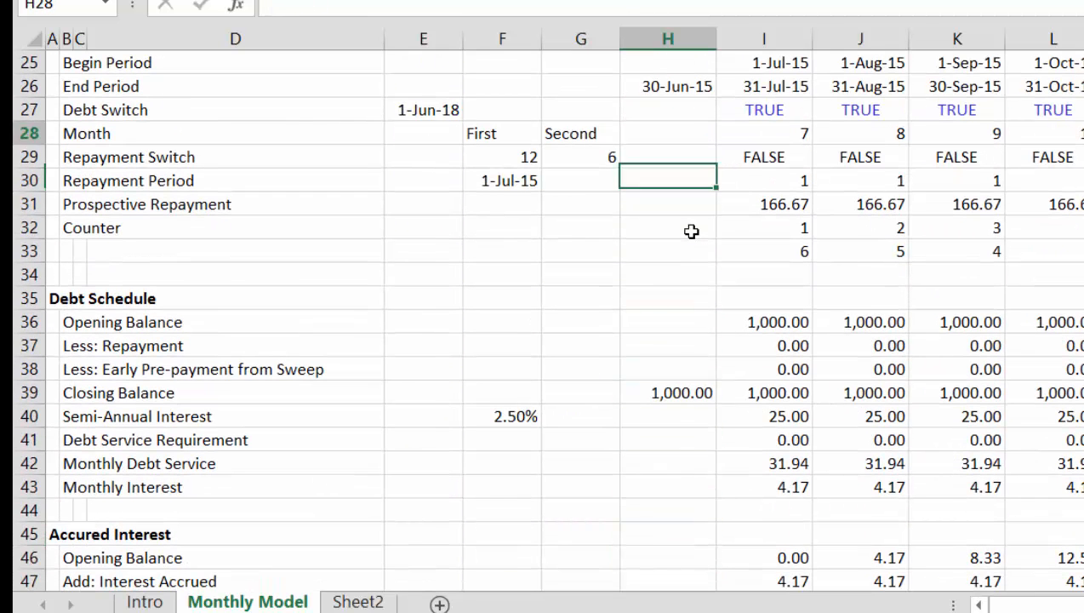
key("Up")
key("Up")
key("Up")
key("Down")
key("Down")
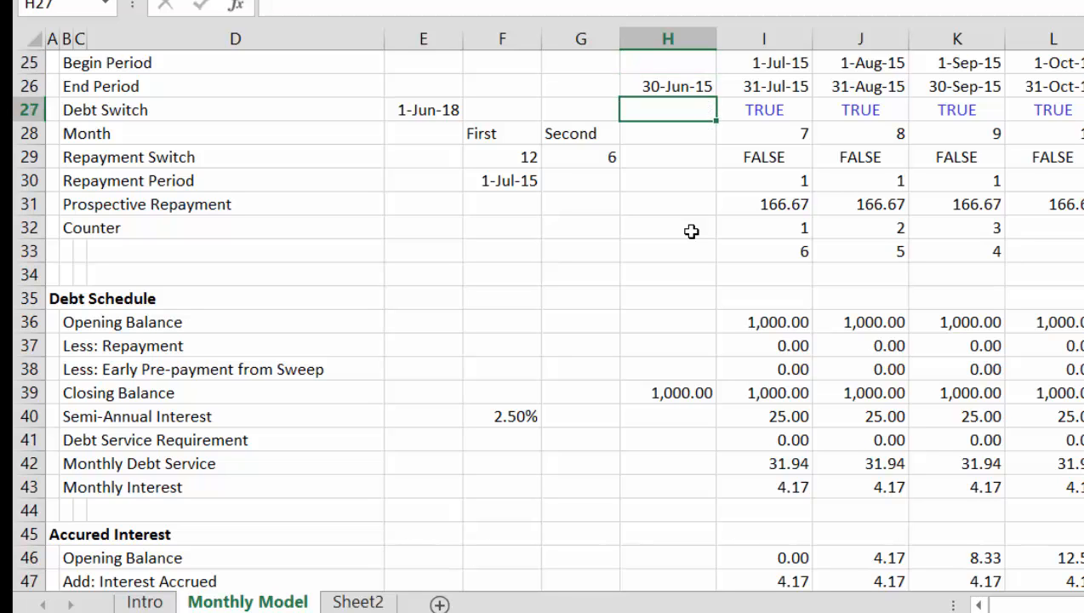
key("alt+w")
key("f")
key("f")
Step: Examine the Debt Schedule, Accrued Interest and Defaulted Debt rows down column H beneath the frozen period dates
key("Down")
key("Down")
key("Down")
key("Down")
key("Down")
key("Down")
key("Down")
key("Down")
key("Down")
key("Down")
key("Down")
key("Down")
key("Down")
key("Down")
key("Down")
key("Down")
key("Down")
key("Down")
key("Down")
key("Down")
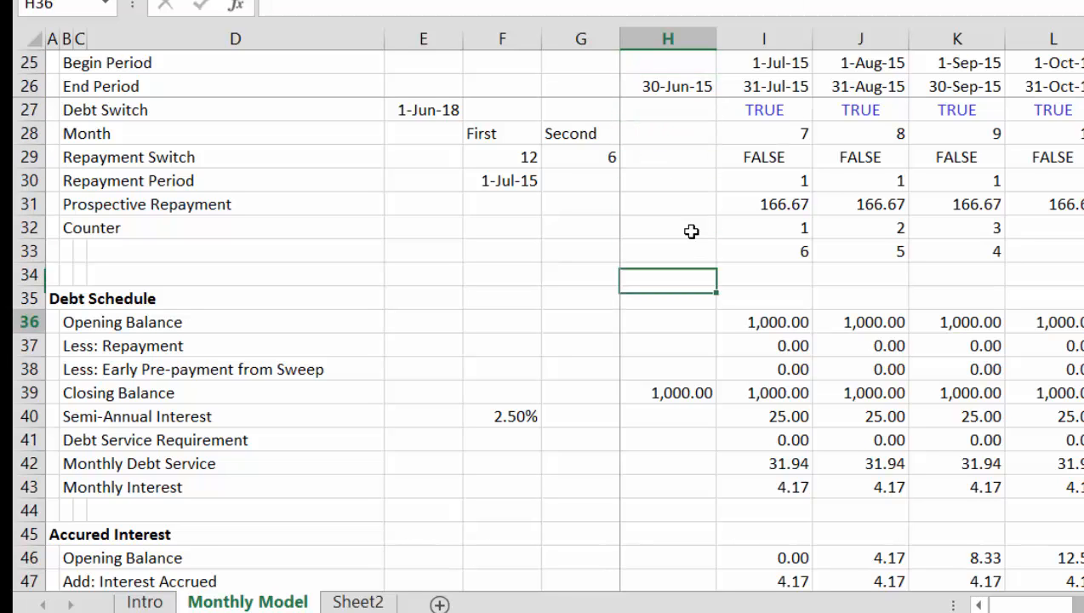
key("Down")
key("Down")
key("Down")
key("Down")
key("Down")
key("Down")
key("Down")
key("Down")
key("Down")
key("Down")
key("Down")
key("Down")
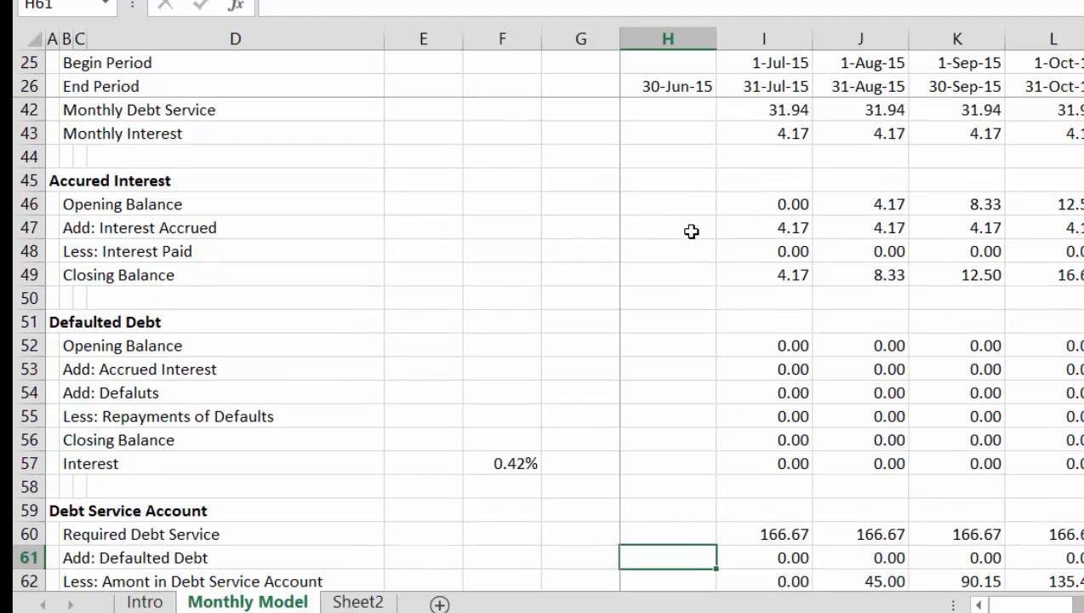
Step: Review the Debt Service Account rows down column H to the start of the Debt Service Reserve Account
key("Down")
key("Down")
key("Down")
key("Down")
key("Down")
key("Down")
key("Down")
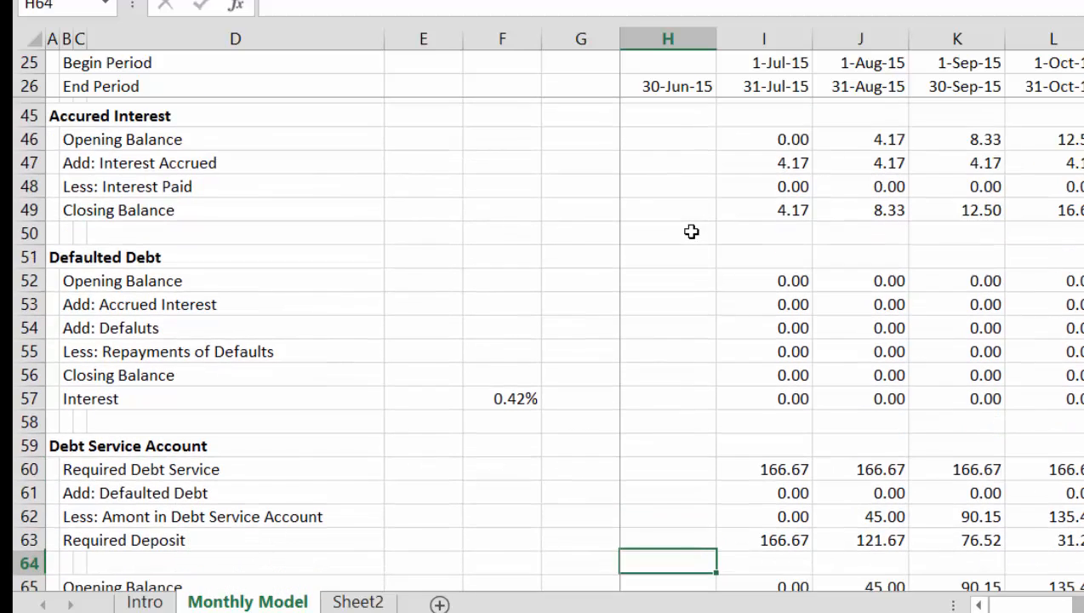
key("Down")
key("Down")
key("Down")
key("Down")
key("Down")
key("Down")
key("Down")
key("Down")
key("Down")
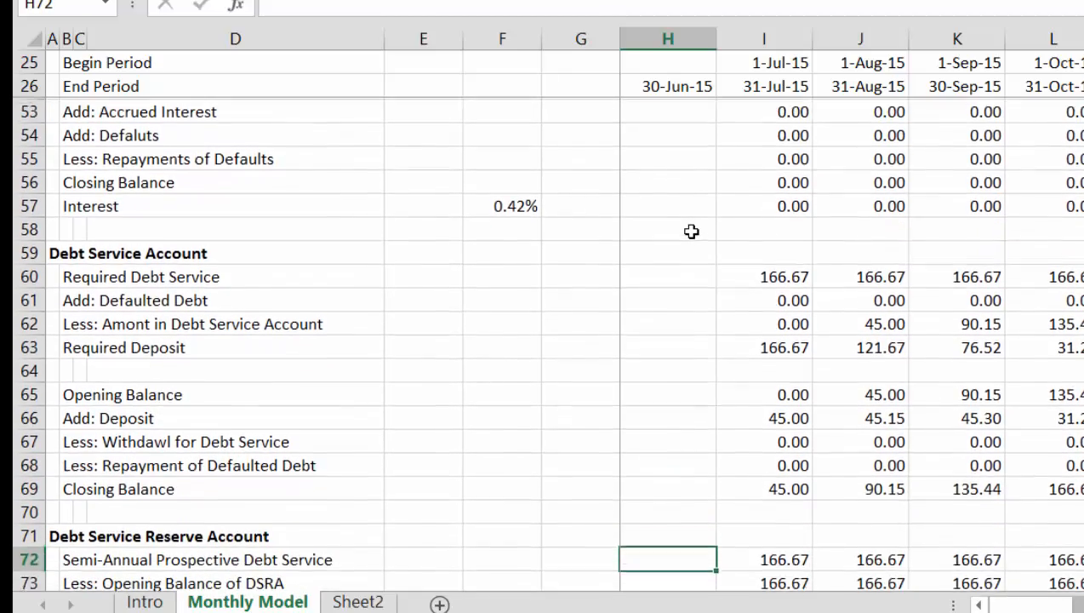
Step: Review the Debt Service Reserve, Cash Lock-up and Cash Sweep Account rows down column H
key("Down")
key("Down")
key("Down")
key("Down")
key("Down")
key("Down")
key("Down")
key("Down")
key("Down")
key("Down")
key("Down")
key("Down")
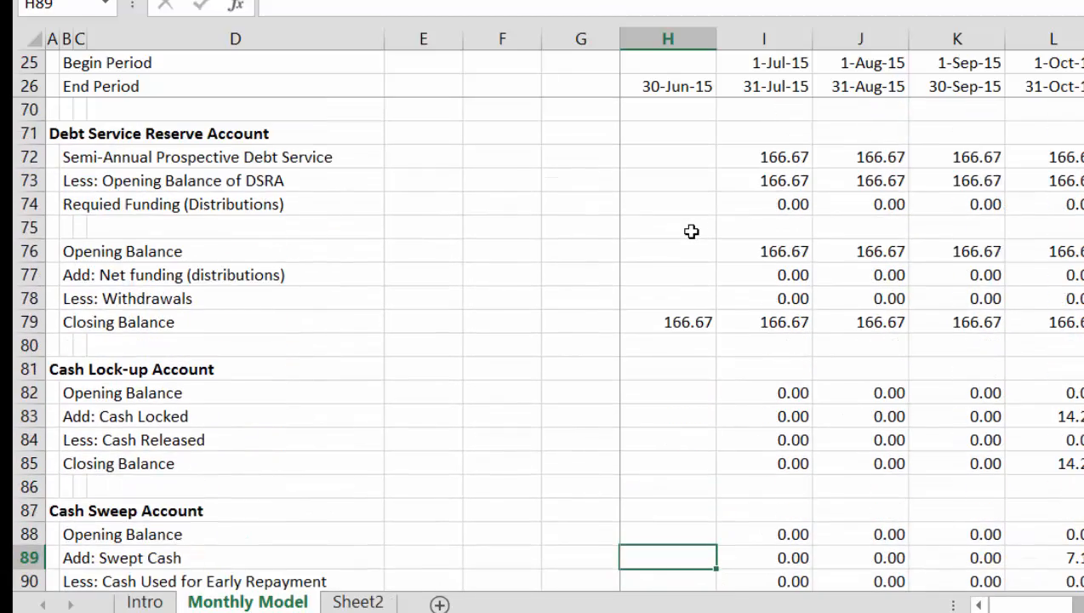
key("Down")
key("Down")
key("Down")
key("Up")
key("Up")
key("Up")
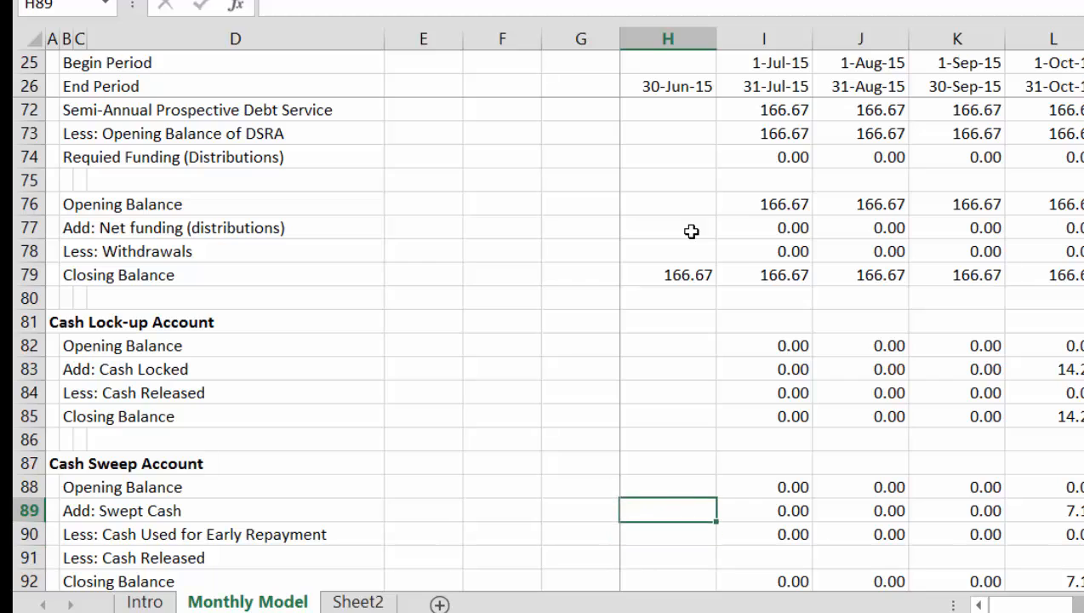
Step: Check the Swept Cash and Cash Used for Early Repayment formulas of the Cash Sweep Account in cells N89 and N90
key("Right")
key("Right")
key("Right")
key("Right")
key("Right")
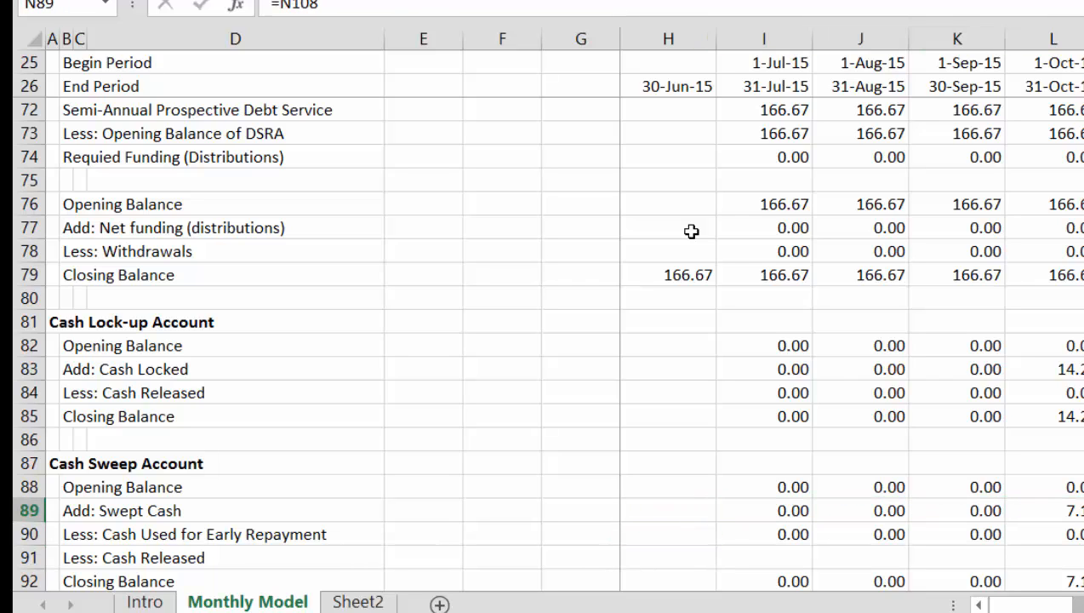
key("Down")
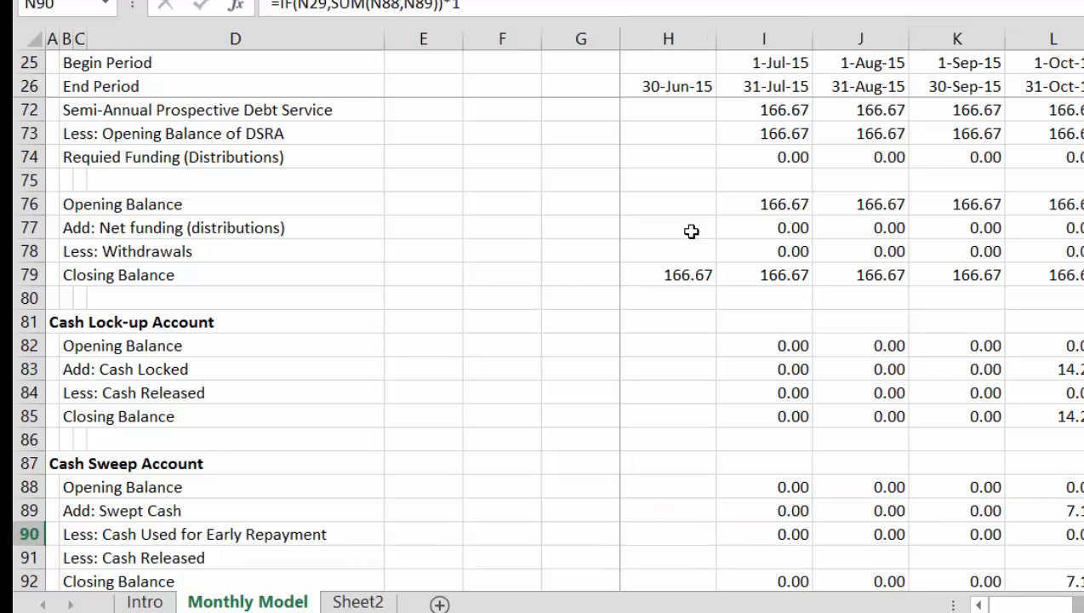
Step: Review the Cash Sweep, Cash Lock-up and Debt Service Reserve Account formulas upward in column N to Defaulted Debt in N61
key("Up")
key("Up")
key("Up")
key("Up")
key("Up")
key("Up")
key("Up")
key("Up")
key("Up")
key("Up")
key("Up")
key("Up")
key("Up")
key("Up")
key("Up")
key("Up")
key("Up")
key("Up")
key("Up")
key("Up")
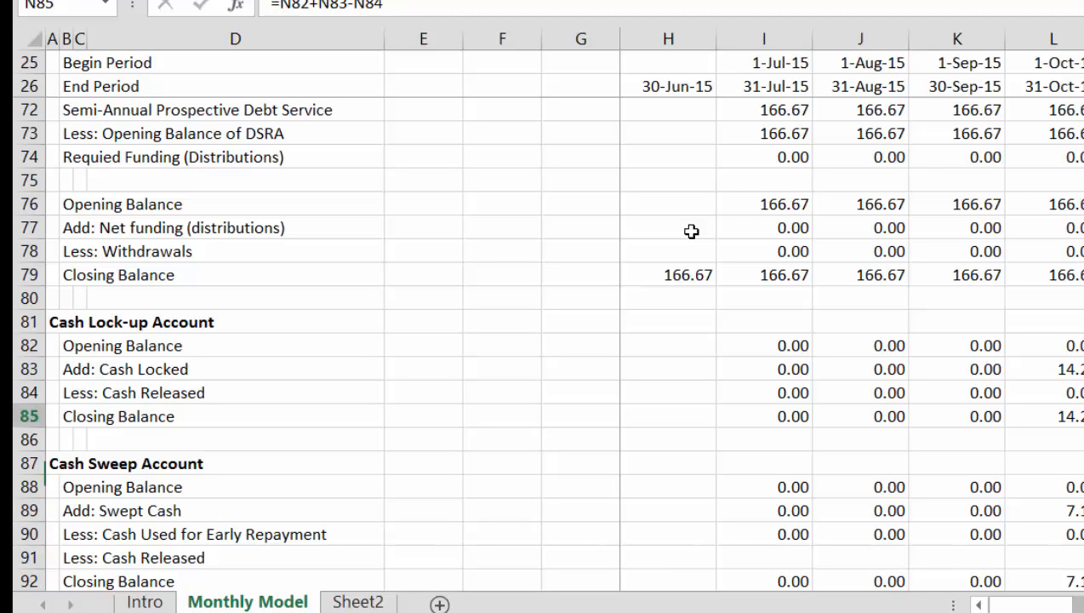
key("Up")
key("Up")
key("Up")
key("Up")
key("Up")
key("Up")
key("Up")
key("Up")
key("Up")
key("Up")
key("Up")
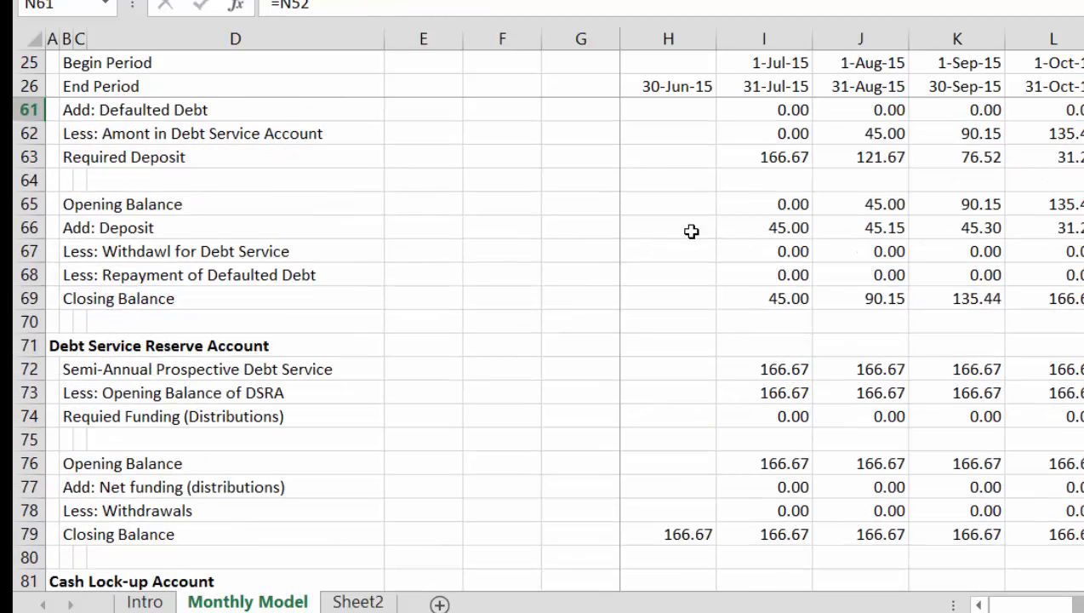
Step: Review the Defaulted Debt and Accrued Interest rows upward in column N to the Debt Schedule's Closing Balance in N39
key("Up")
key("Up")
key("Up")
key("Up")
key("Up")
key("Up")
key("Up")
key("Up")
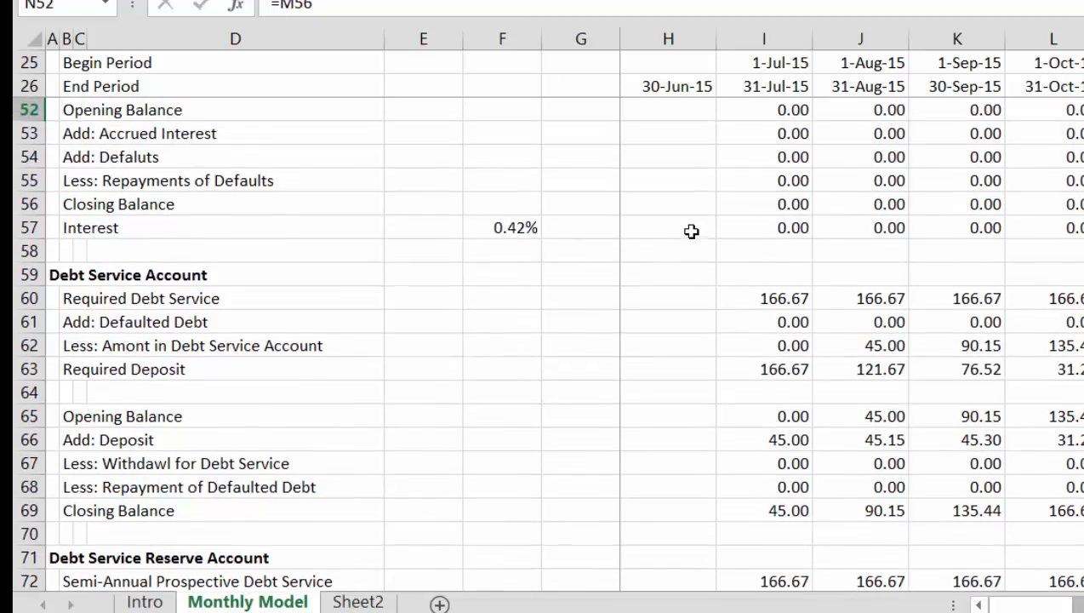
key("Up")
key("Up")
key("Up")
key("Up")
key("Up")
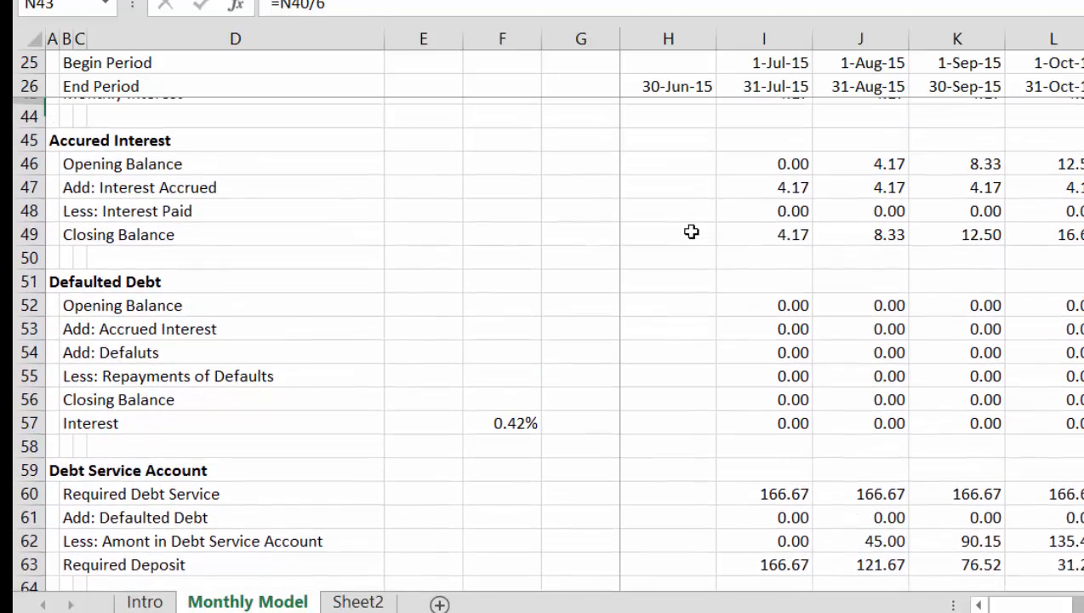
key("Down")
key("Down")
key("Up")
key("Up")
key("Up")
key("Up")
key("Up")
key("Up")
key("Up")
key("Up")
key("Up")
key("Up")
key("Up")
key("Up")
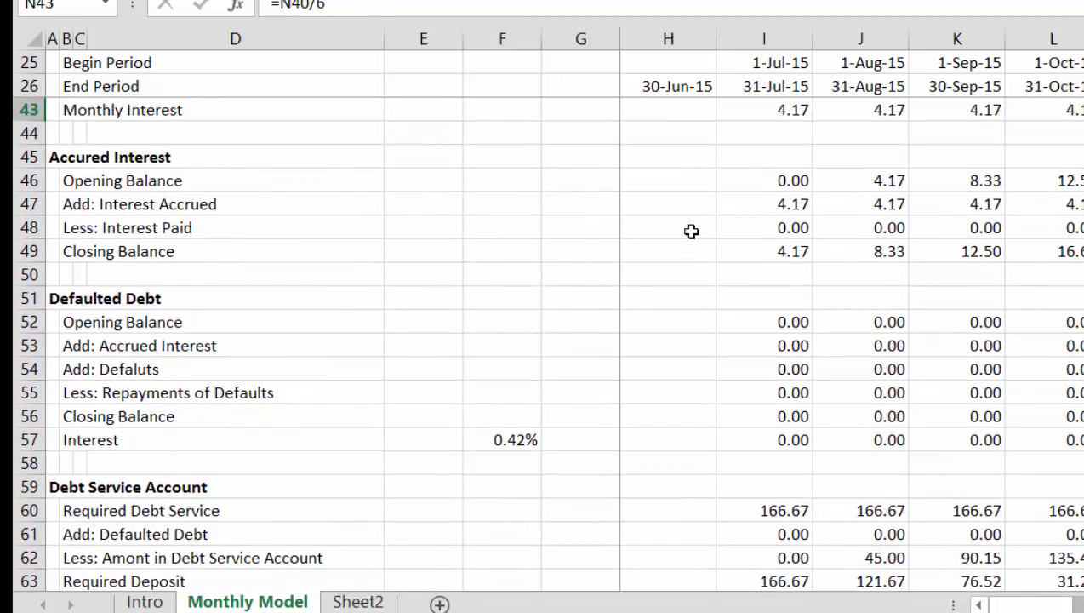
key("Down")
key("Down")
key("Down")
key("Down")
key("Down")
key("Down")
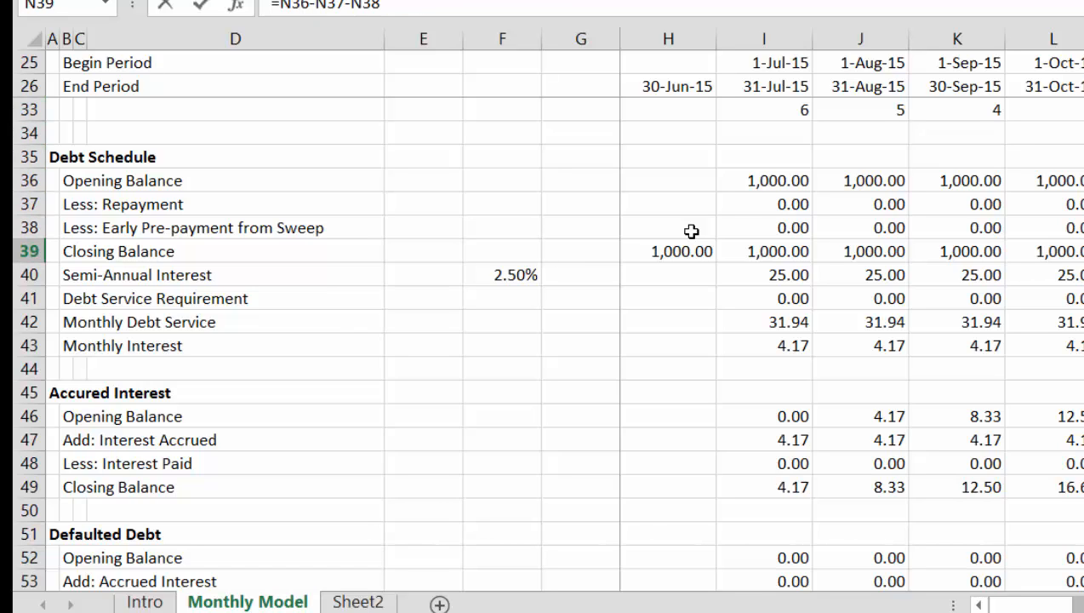
key("Return")
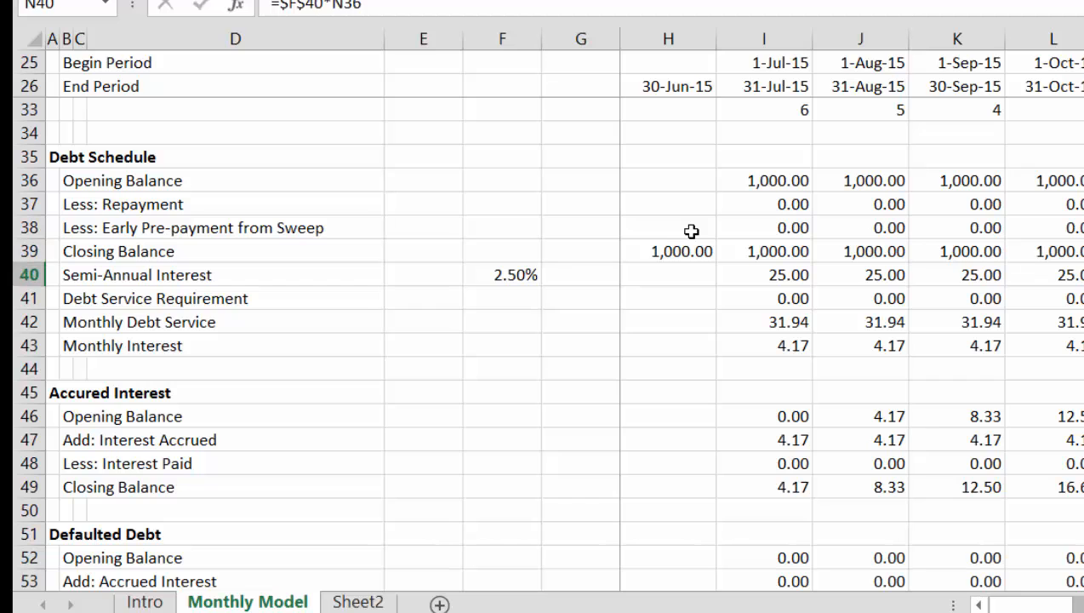
key("Up")
Step: Examine the Debt Schedule's Closing Balance along row 39 month by month, from December 2015 into 2018
scroll(690, 230, "right", 4)
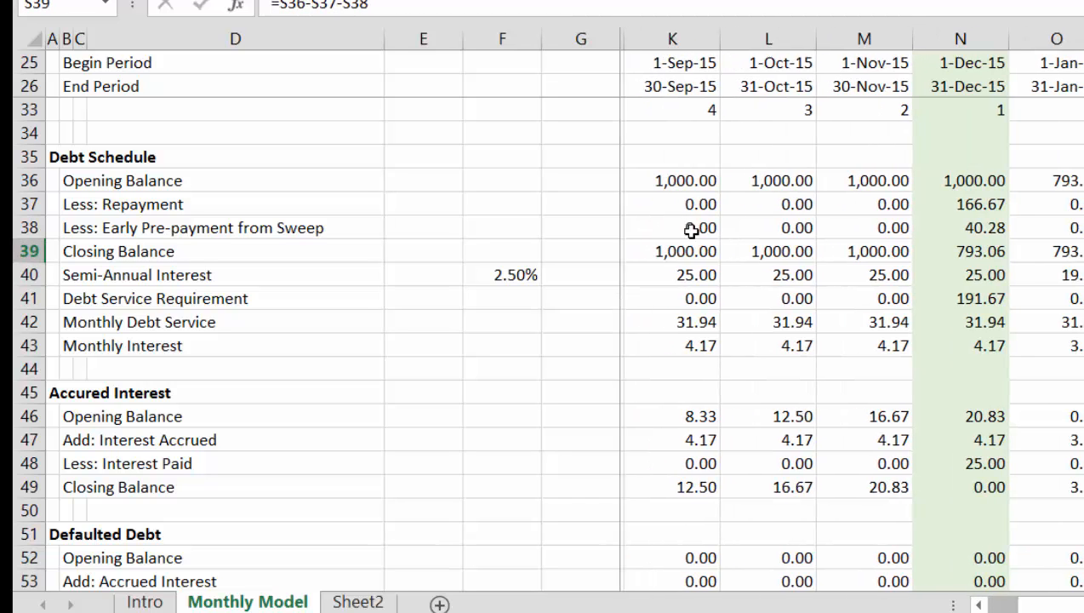
key("Right")
key("Right")
key("Right")
key("Right")
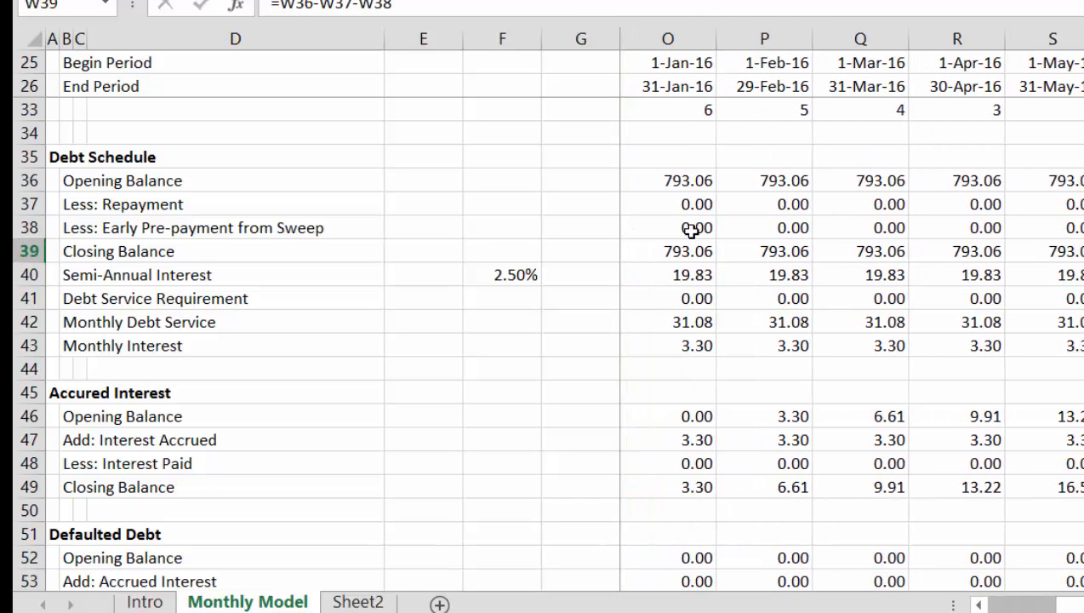
key("Right")
key("Right")
key("Right")
key("Right")
key("Right")
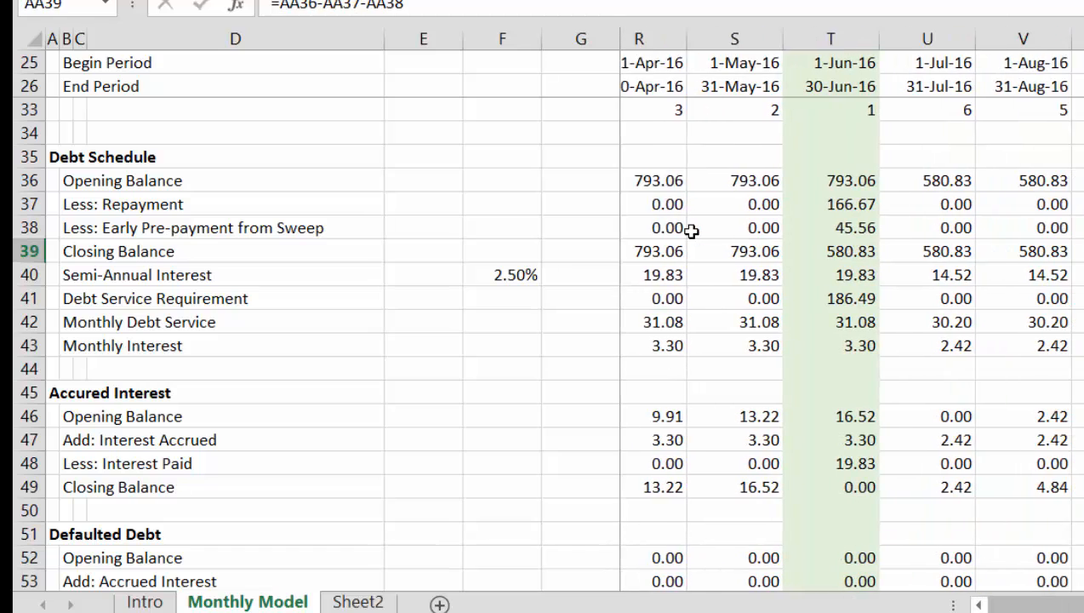
key("Right")
key("Right")
key("Right")
key("Right")
key("Right")
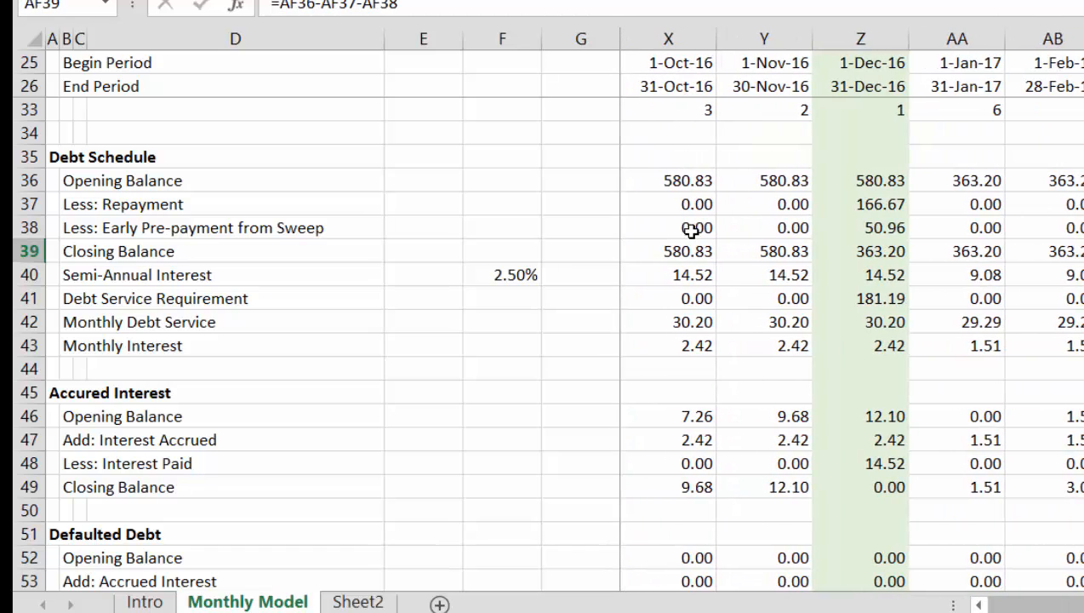
key("Right")
key("Right")
key("Right")
key("Right")
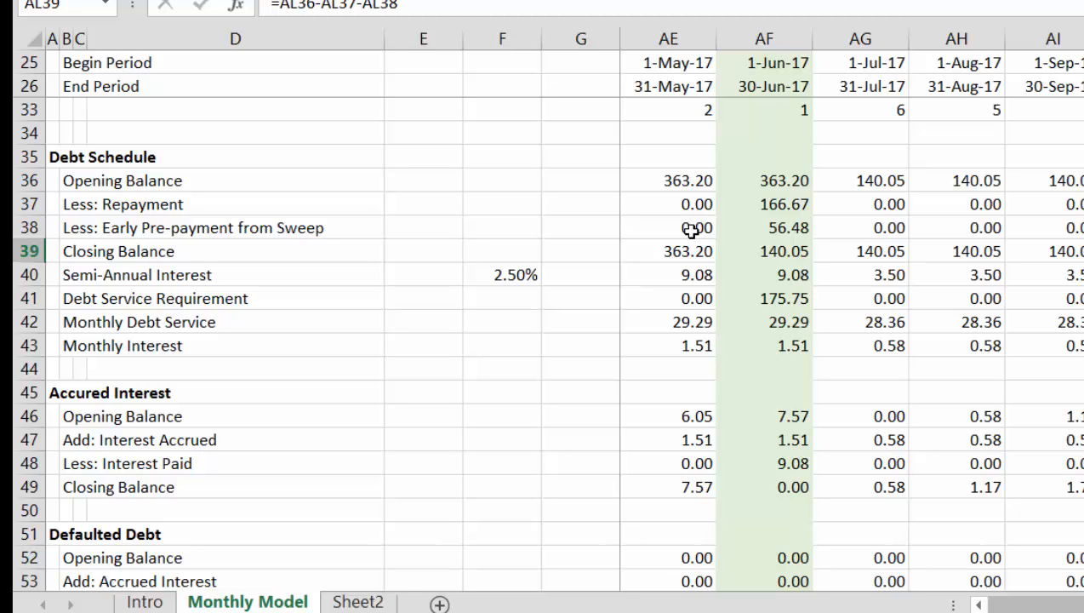
key("Right")
key("Right")
key("Right")
key("Right")
key("Right")
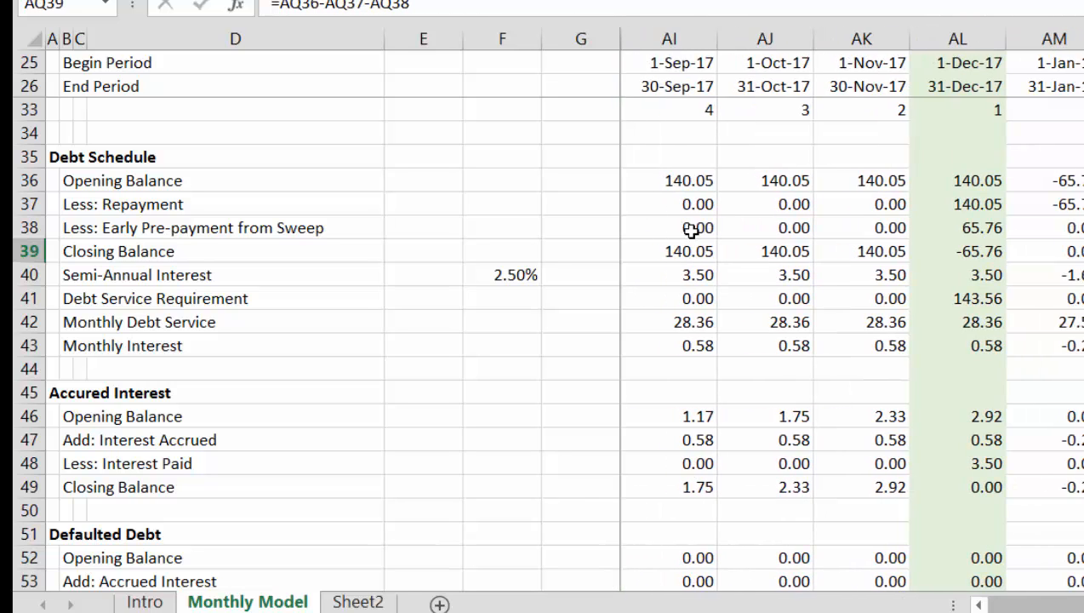
key("Right")
key("Right")
key("Right")
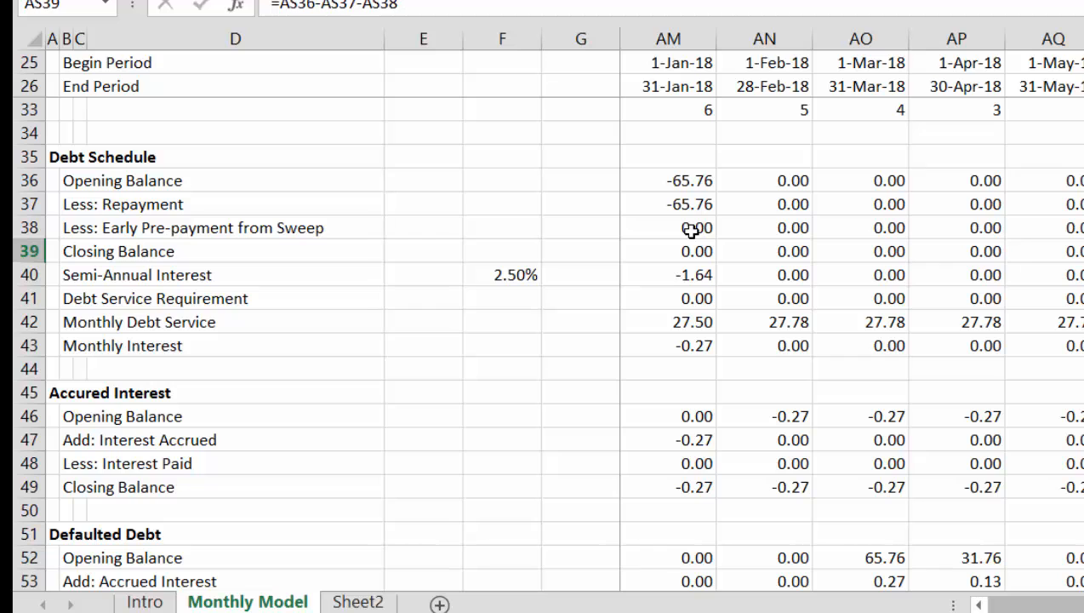
Step: Go back along row 39 to examine the Debt Schedule's December 2017 Closing Balance in AL39
key("Left")
key("Left")
key("Left")
key("Left")
key("Left")
key("Left")
key("Left")
key("Left")
key("Left")
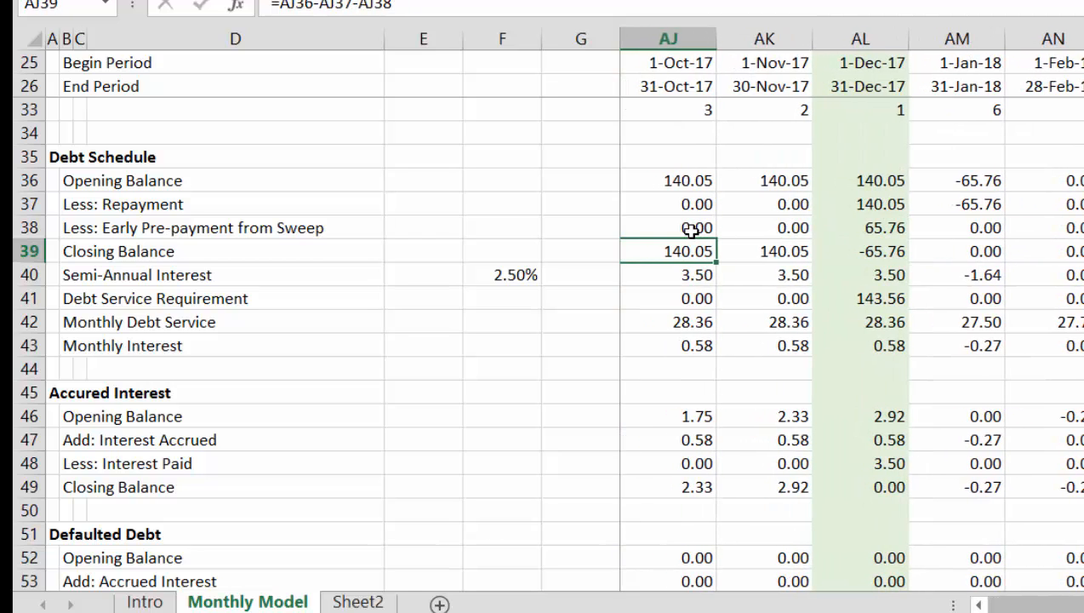
key("Right")
key("Right")
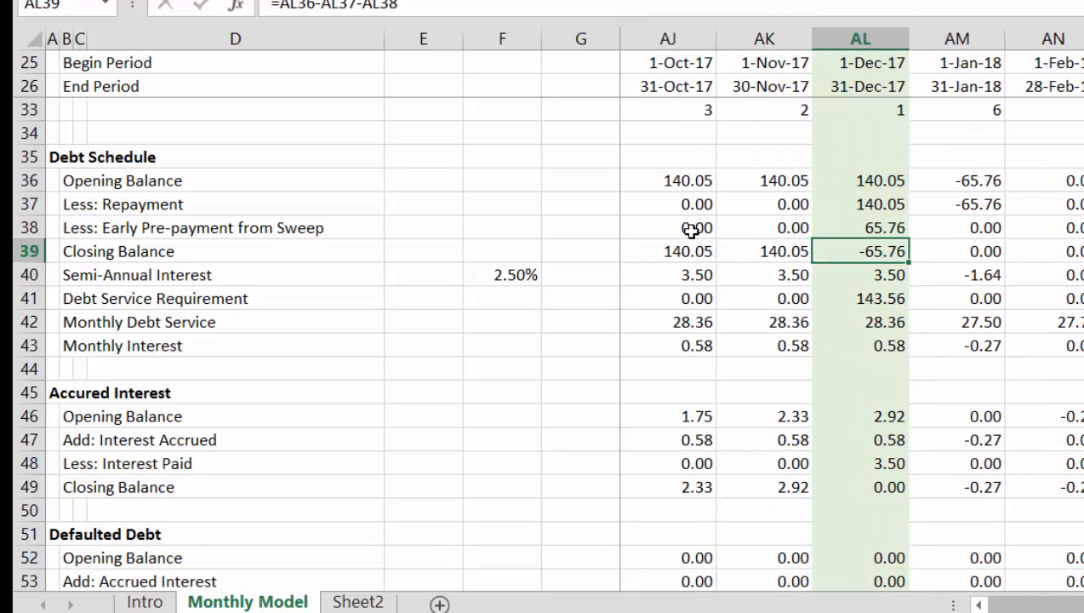
Step: Check the December 2017 Opening Balance, Repayment and Early Pre-payment from Sweep formulas in AL36 to AL38
key("Up")
key("Up")
key("Up")
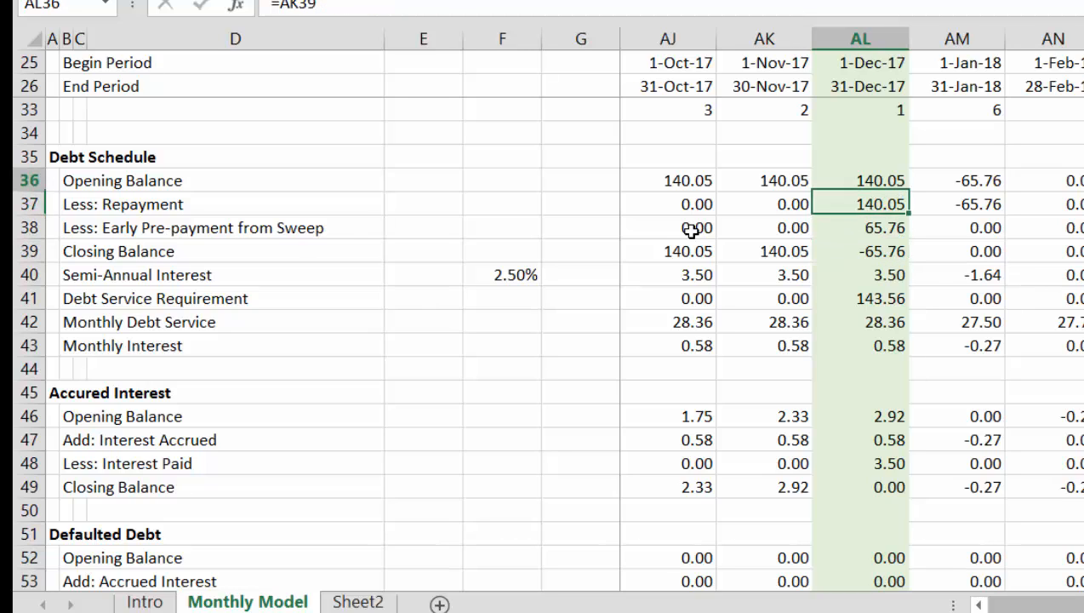
key("Down")
key("Down")
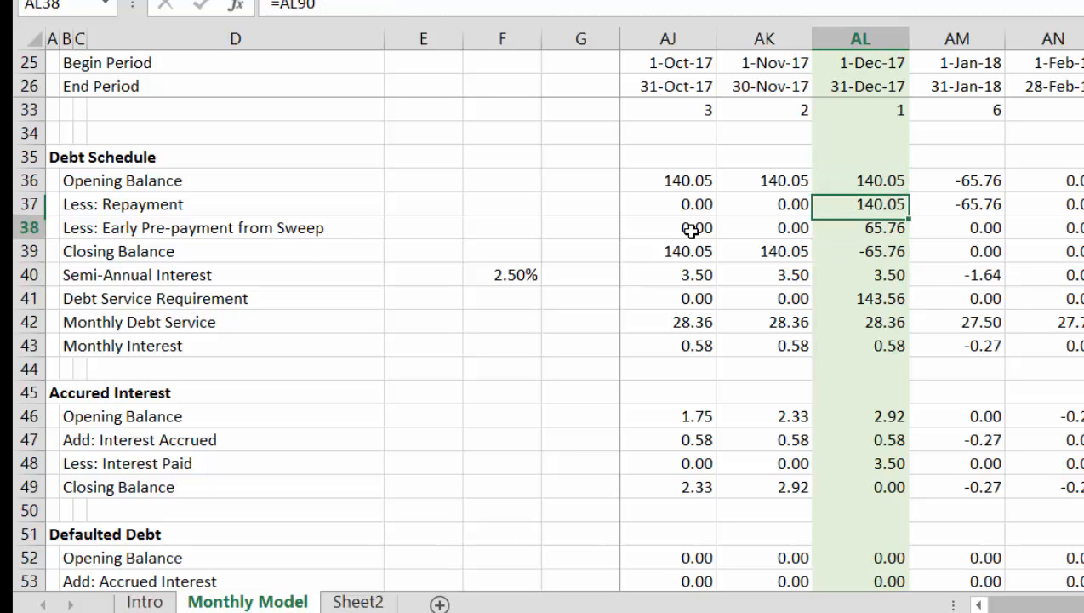
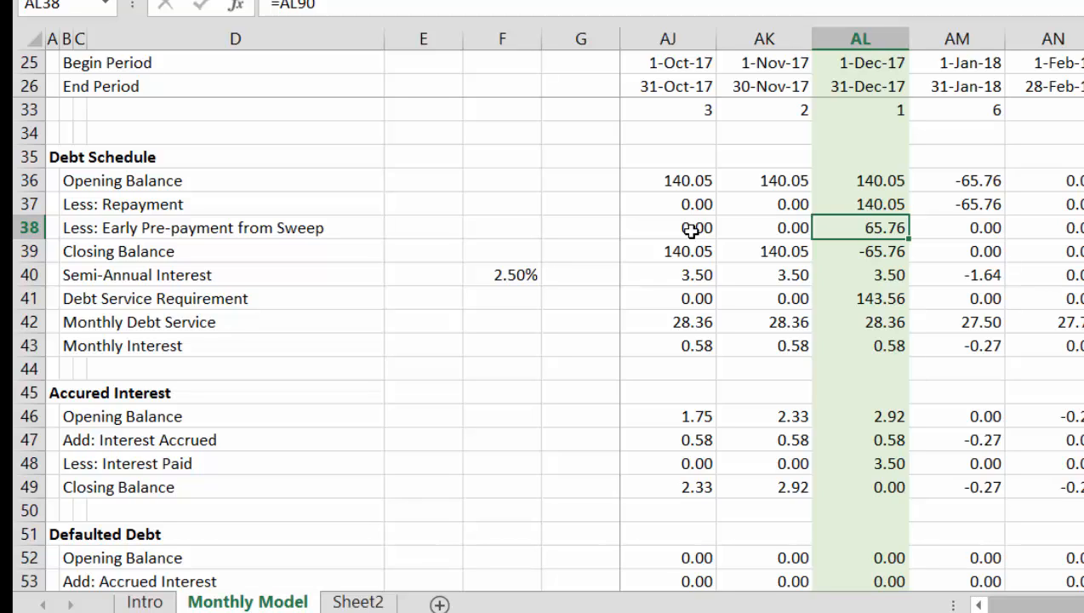
key("Up")
key("Up")
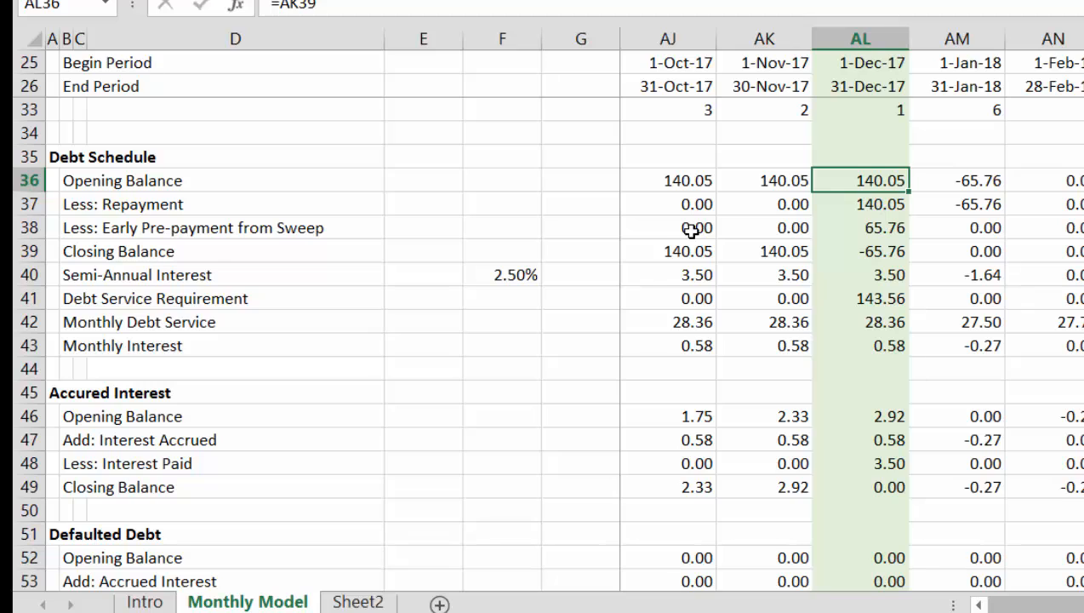
key("Down")
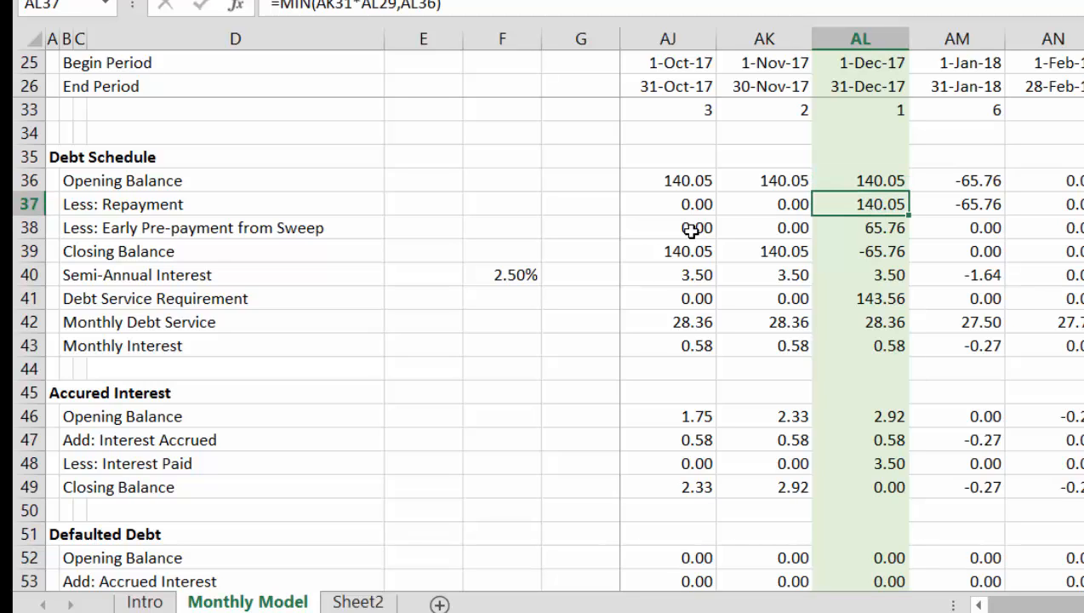
key("Down")
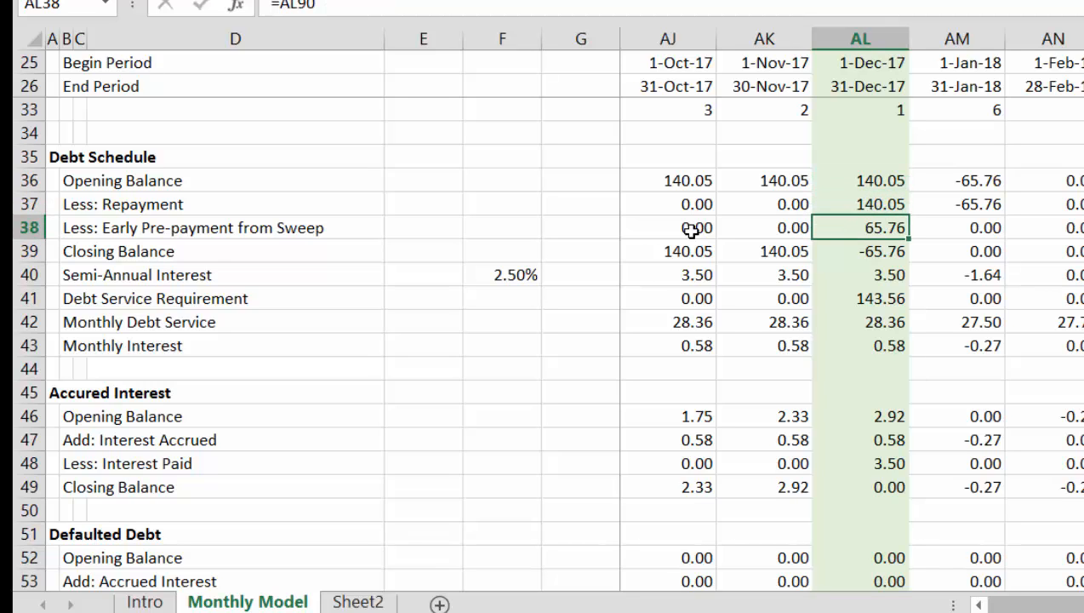
Step: Trace the December 2017 sweep pre-payment down column AL to the Swept Cash row of the Cash Sweep Account
key("Page_Down")
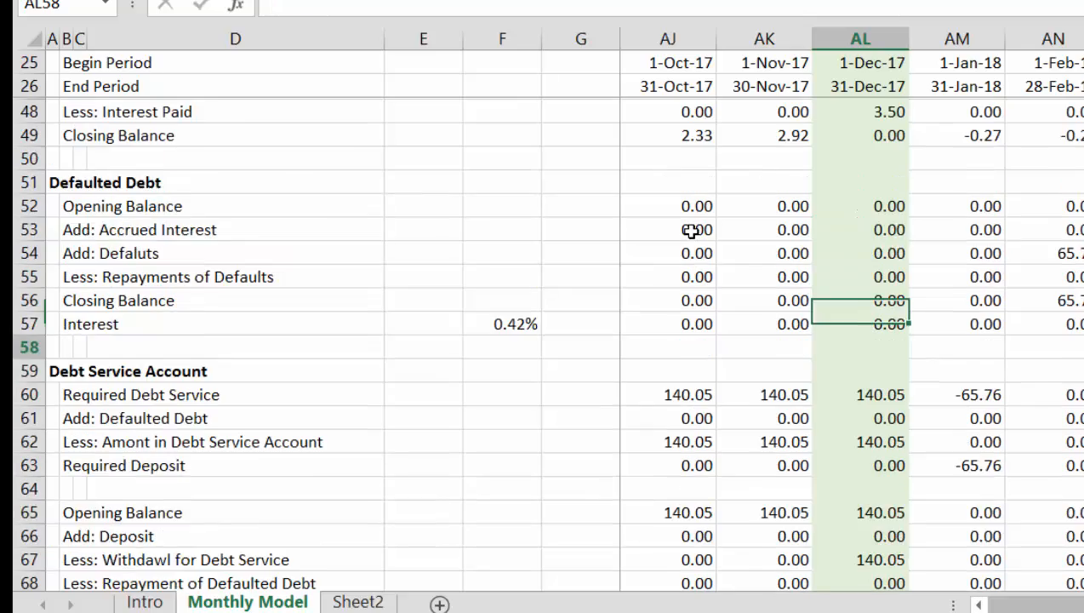
key("Page_Up")
key("Page_Down")
key("Page_Down")
key("Page_Down")
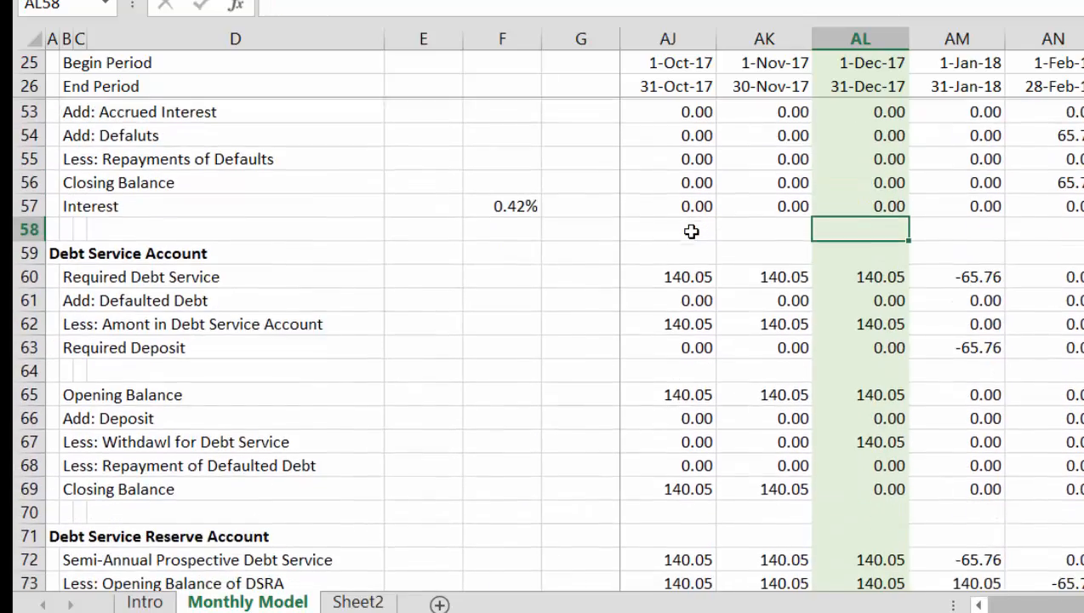
key("Page_Down")
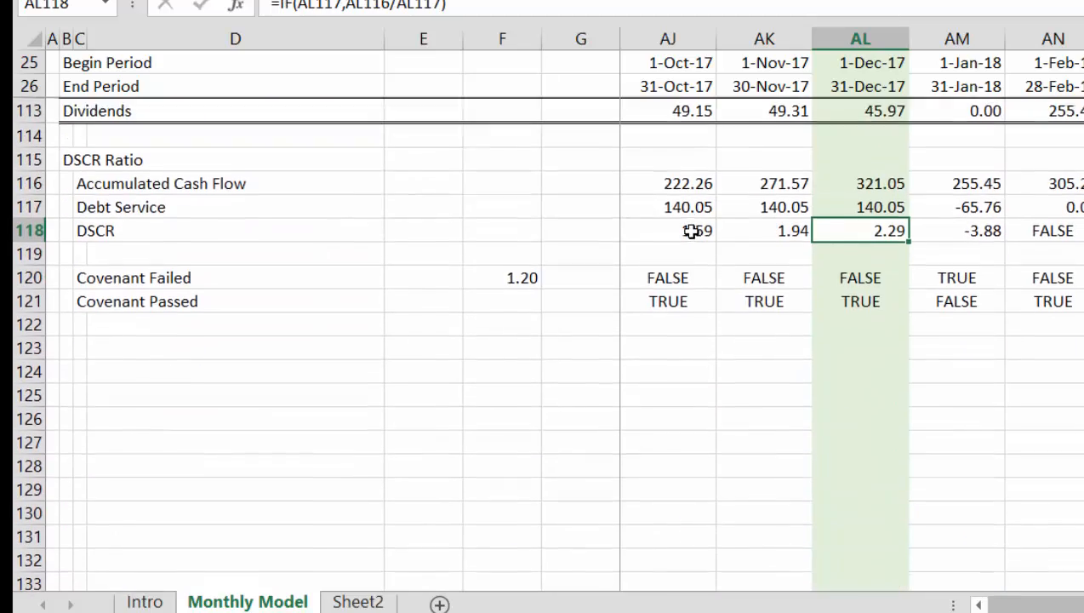
key("Page_Up")
key("Page_Up")
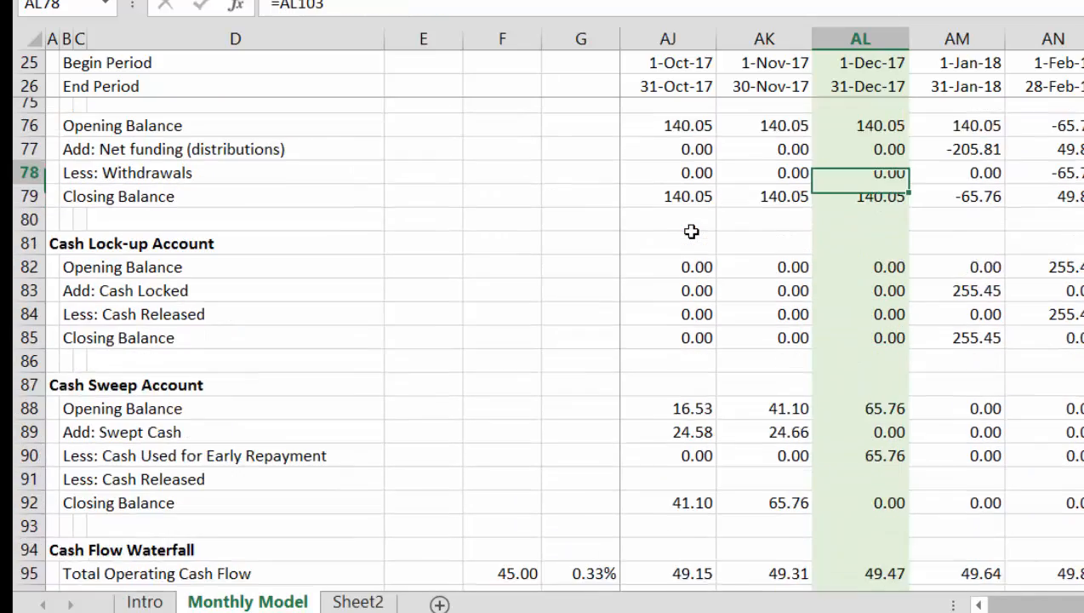
key("Down")
key("Down")
key("Down")
key("Down")
key("Down")
key("Down")
key("Down")
key("Down")
key("Down")
key("Down")
key("Down")
key("Down")
key("Down")
key("Down")
key("Down")
key("Down")
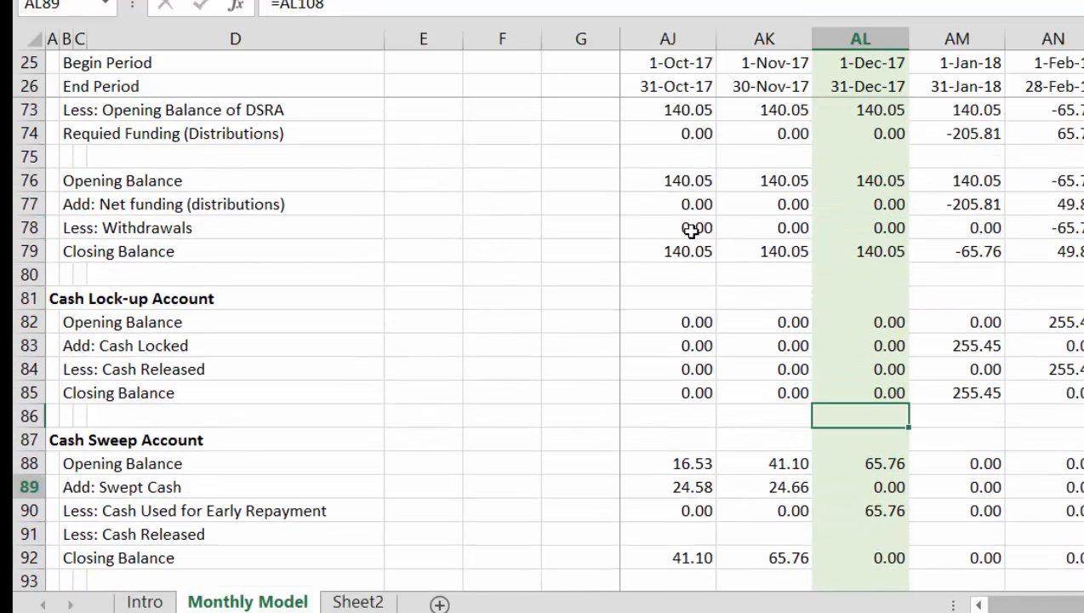
Step: Compare the Swept Cash entries in row 89 up to December 2017, and check the early repayment formula in AL90
key("Left")
key("Left")
key("Up")
key("Up")
key("Up")
key("Up")
key("Up")
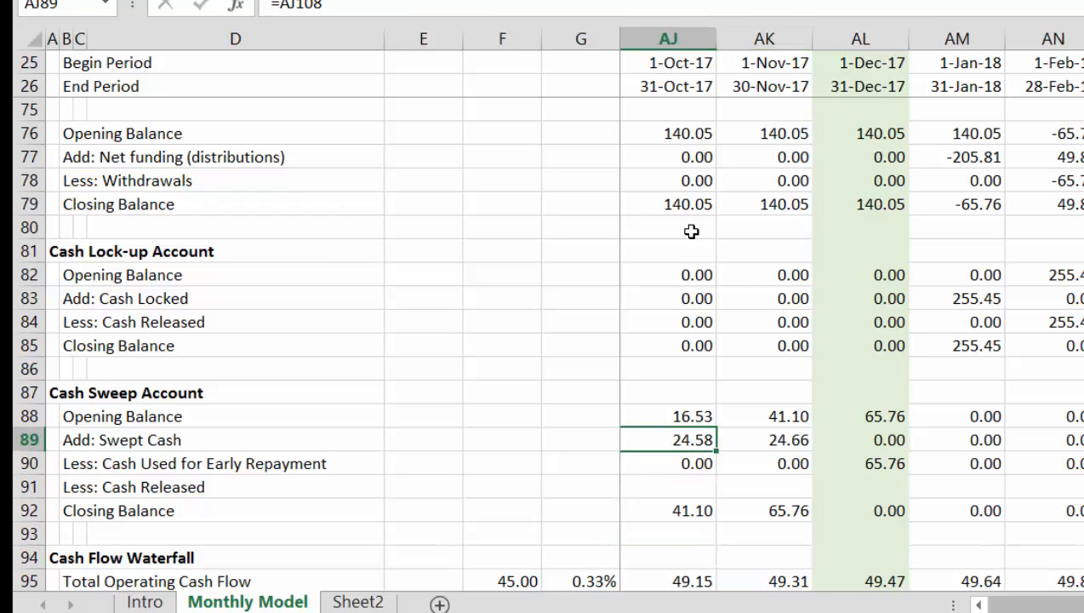
key("Left")
key("Right")
key("Right")
key("Right")
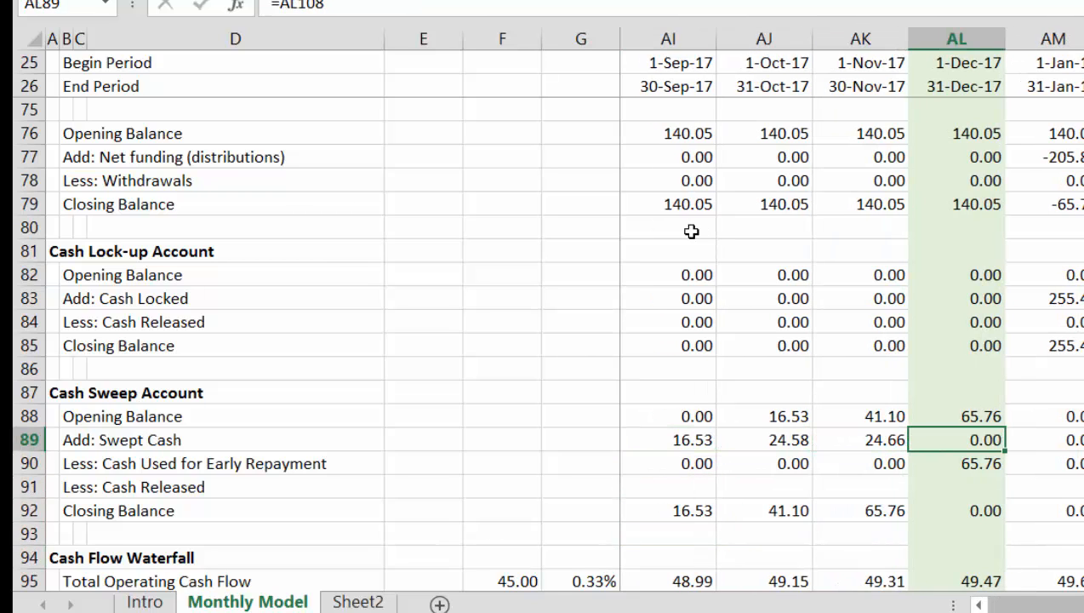
key("Down")
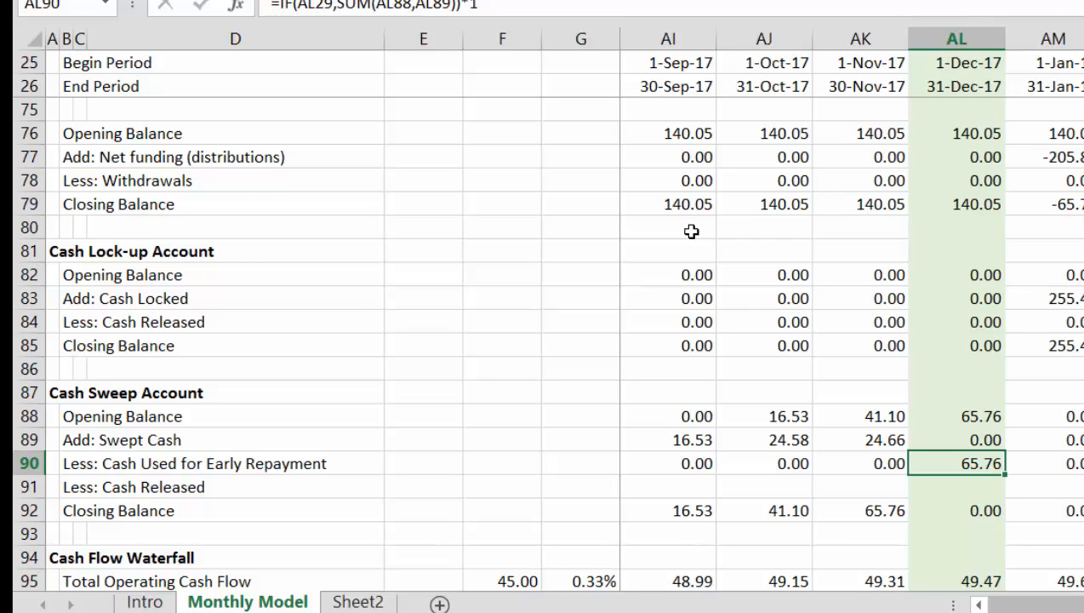
Step: Recheck Swept Cash from September to December 2017, and compare the Cash Used for Early Repayment formulas in AL90 and AK90
key("Up")
key("Left")
key("Left")
key("Left")
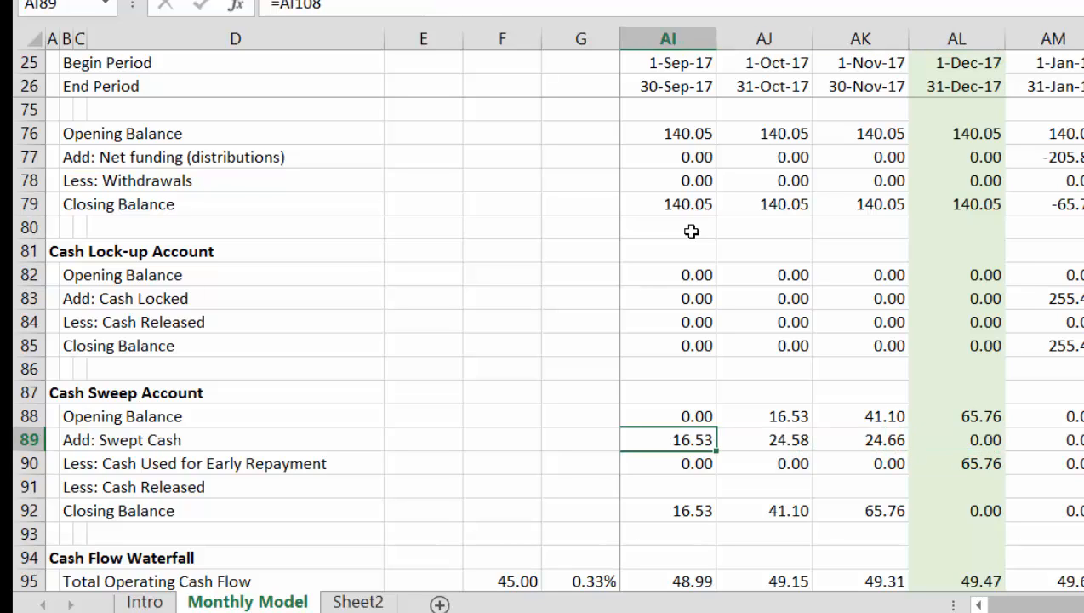
key("Right")
key("Right")
key("Right")
key("Down")
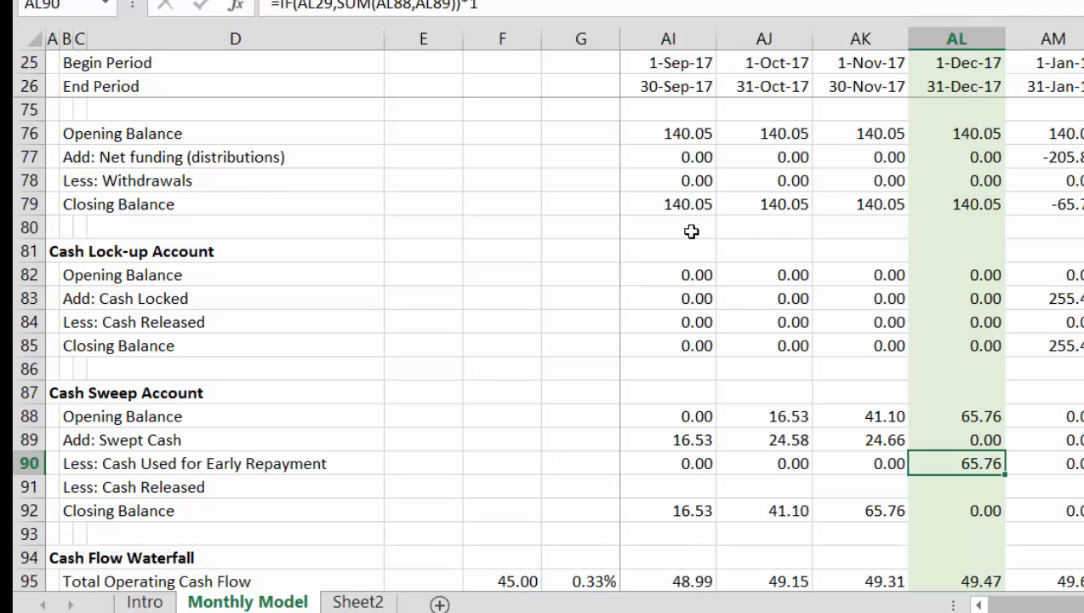
key("Left")
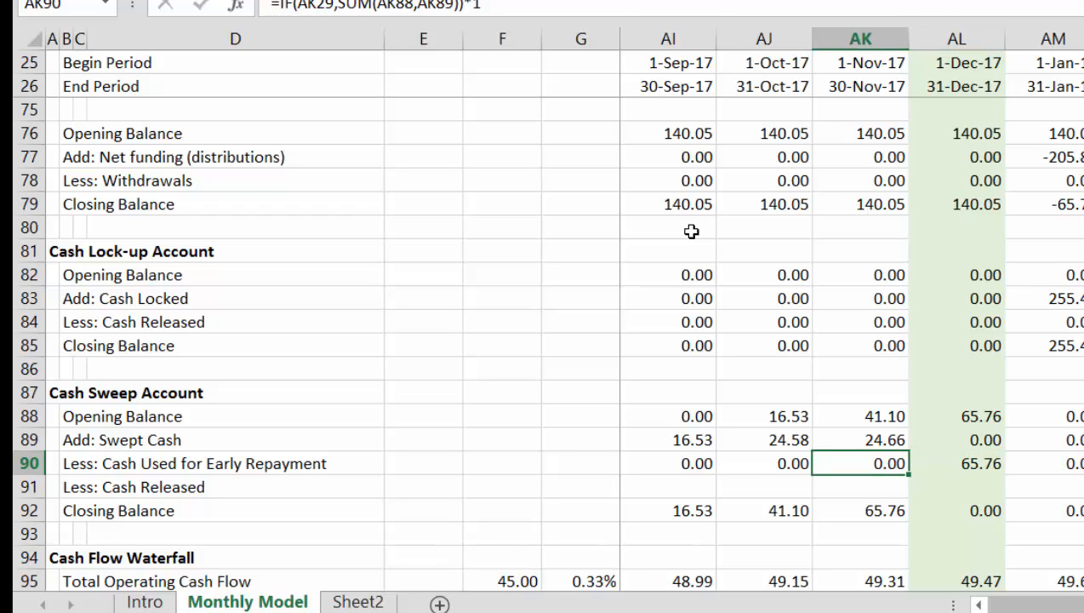
Step: Wrap the July 2015 Cash Used for Early Repayment formula in I90 in a MIN function
key("ctrl+Left")
key("Left")
key("Right")
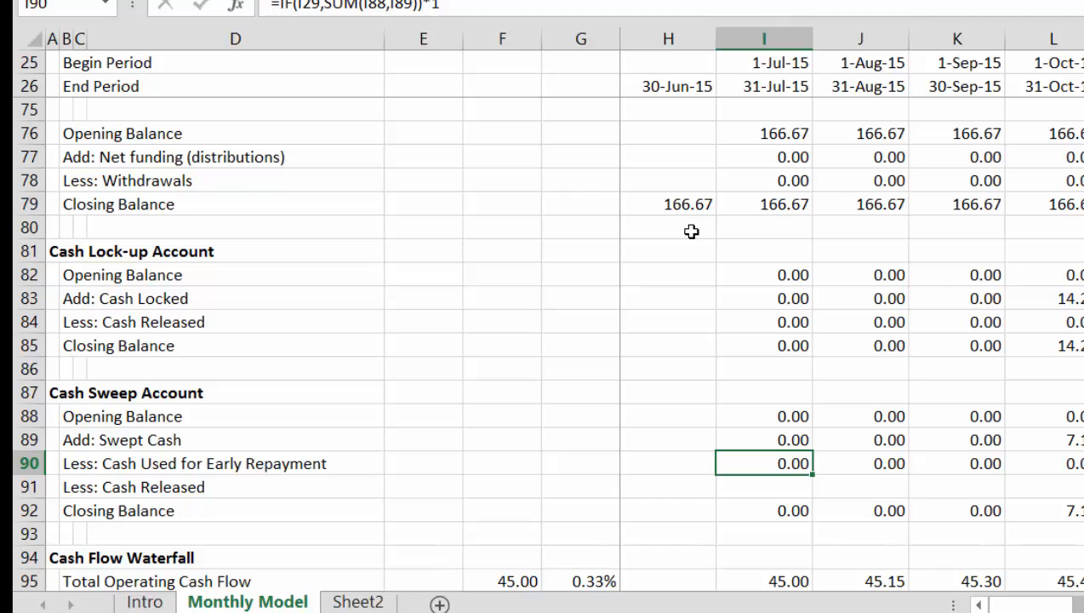
key("F2")
key("Left")
key("Left")
key("Left")
key("Left")
key("Left")
key("Left")
key("Left")
key("Left")
key("Left")
key("Left")
key("Left")
key("Left")
key("Left")
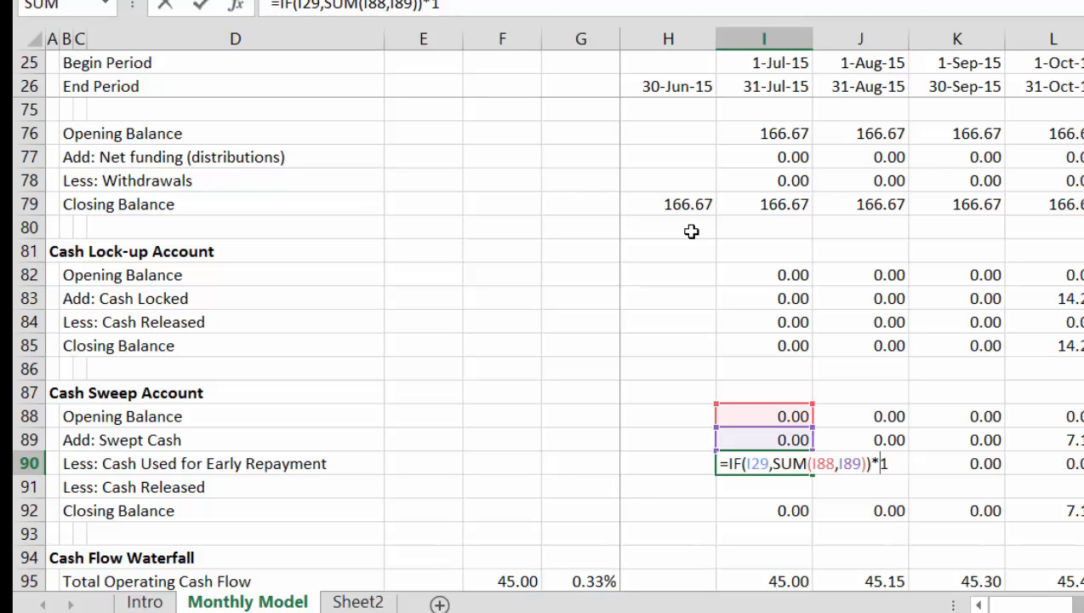
key("Home")
key("Right")
type("min")
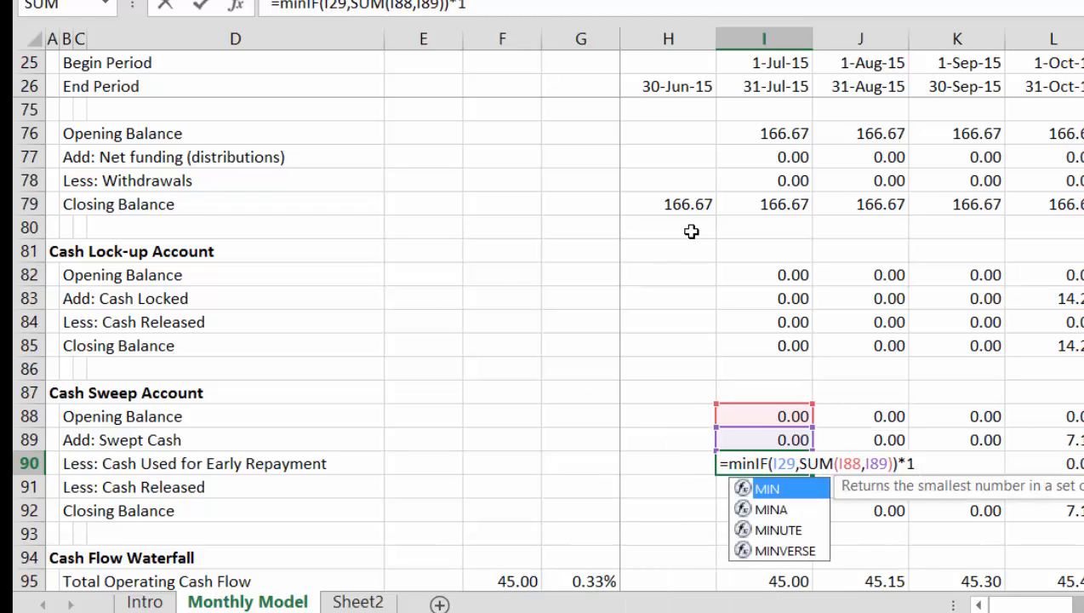
type("(")
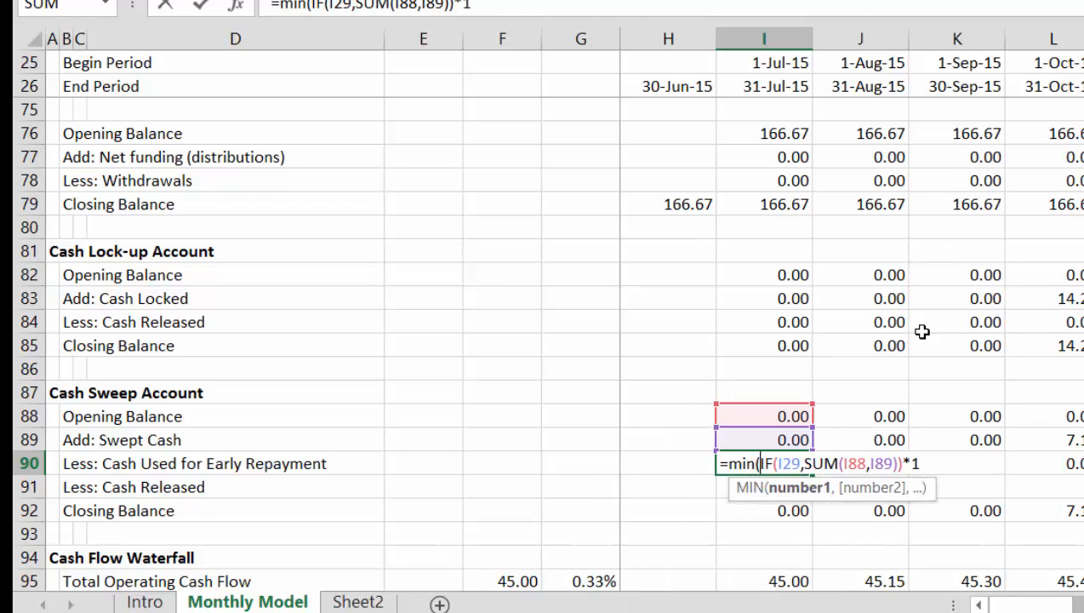
Step: Add the Debt Schedule's July 2015 Opening Balance, I36, as the second argument of the MIN formula
key("End")
type(",")
left_click(756, 219)
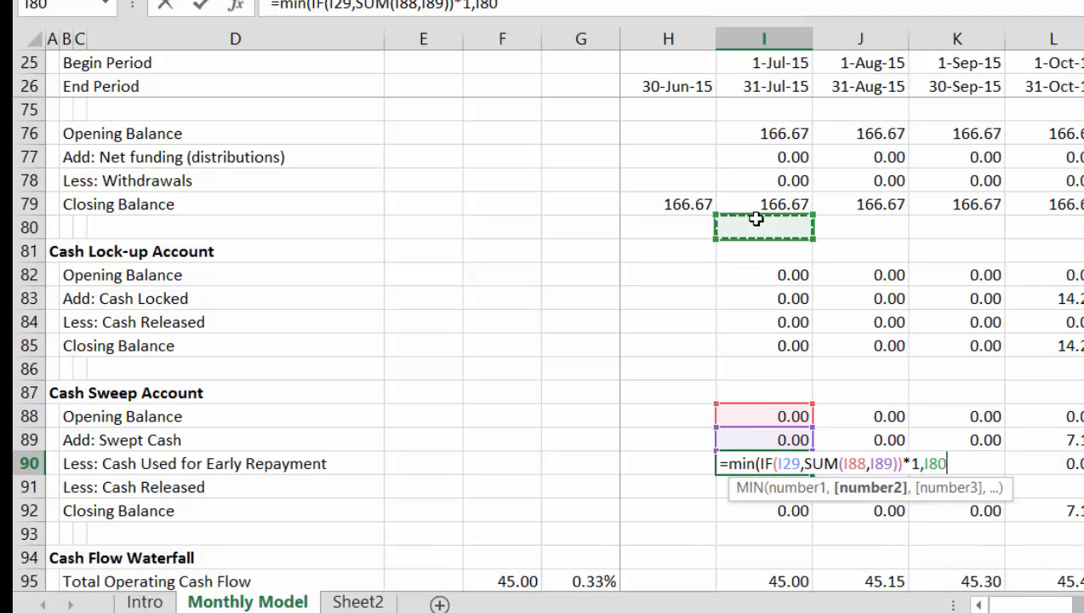
key("Up")
key("Up")
key("Up")
key("Up")
key("Up")
key("Up")
key("Up")
key("Up")
key("Up")
key("Up")
key("Up")
key("Up")
key("Up")
key("Up")
key("Up")
key("Up")
key("Up")
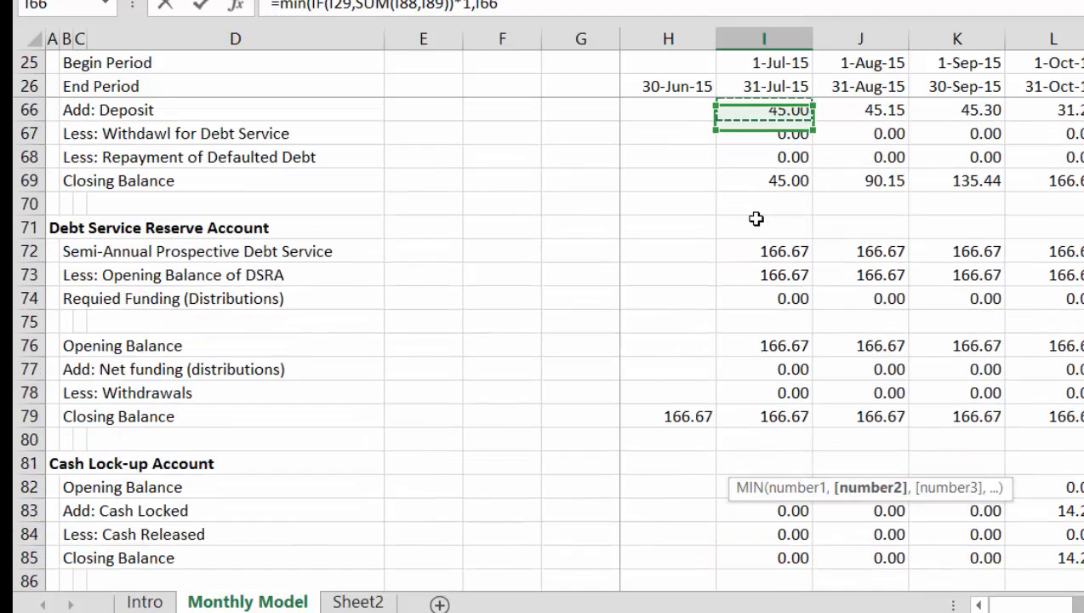
key("Up")
key("Up")
key("Up")
key("Up")
key("Up")
key("Up")
key("Up")
key("Up")
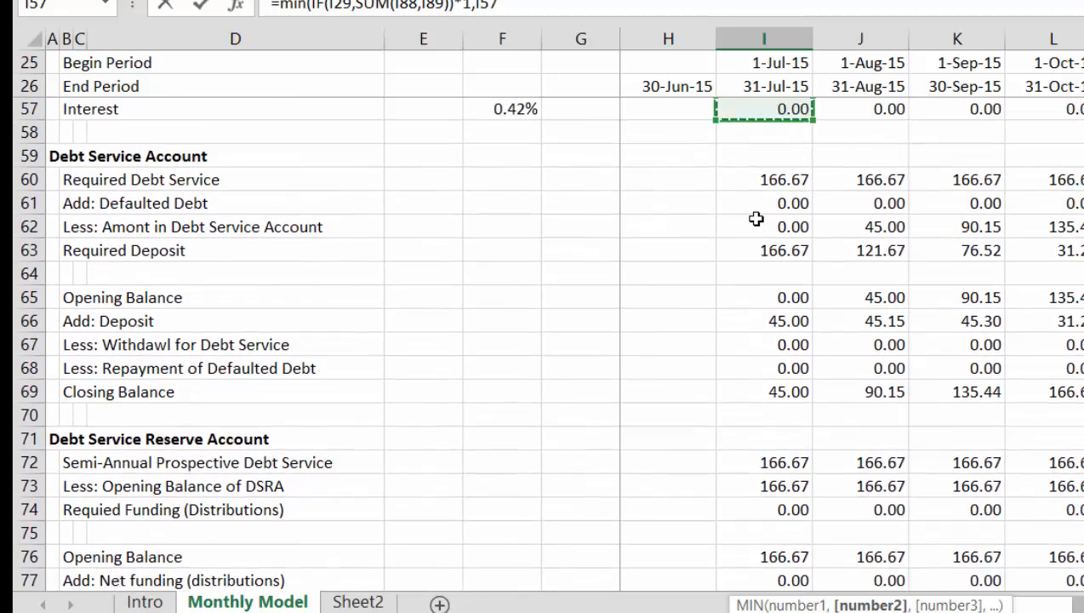
key("Up")
key("Up")
key("Up")
key("Up")
key("Up")
key("Up")
key("Up")
key("Up")
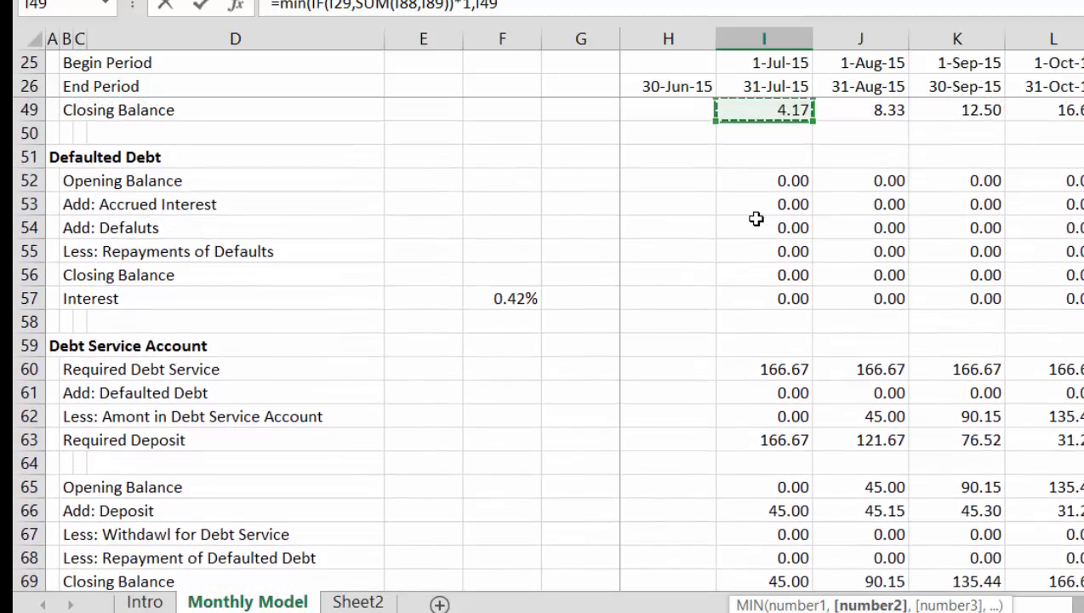
key("Up")
key("Up")
key("Up")
key("Up")
key("Up")
key("Up")
key("Up")
key("Up")
key("Up")
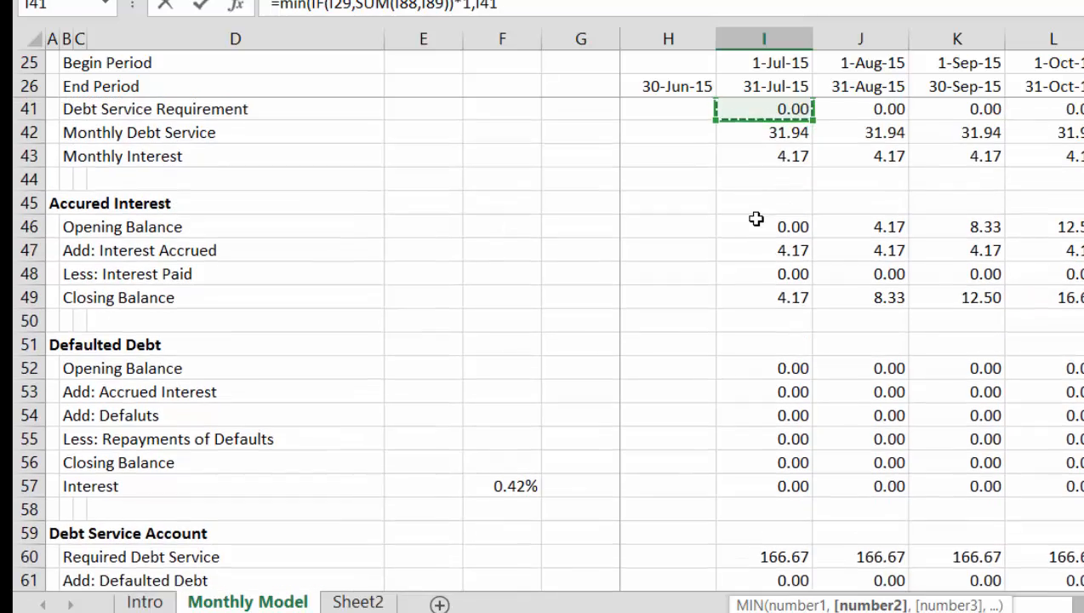
key("Up")
key("Up")
key("Up")
key("Up")
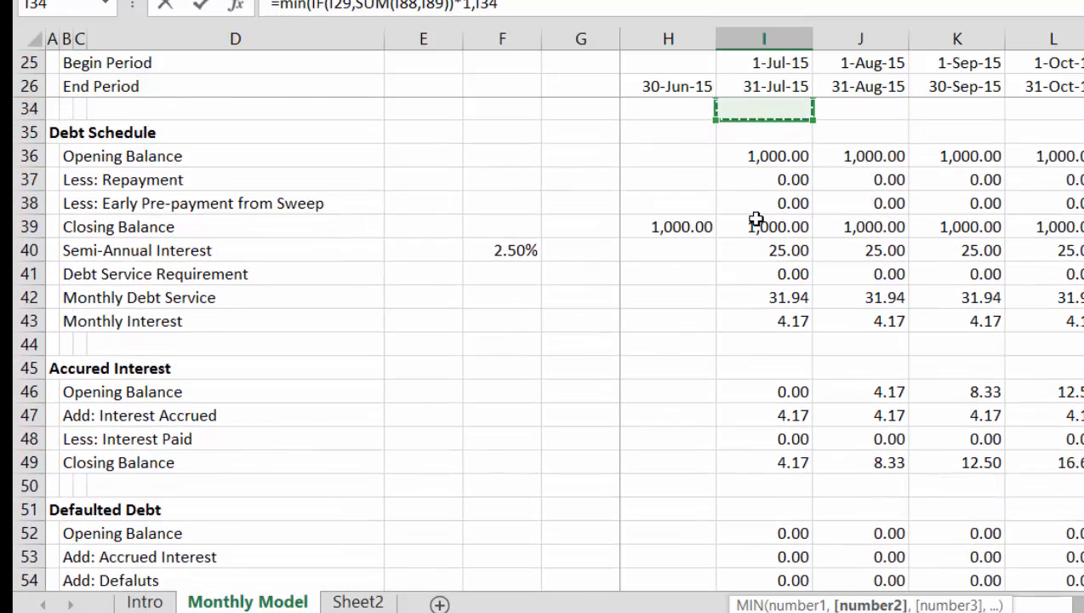
key("Down")
key("Down")
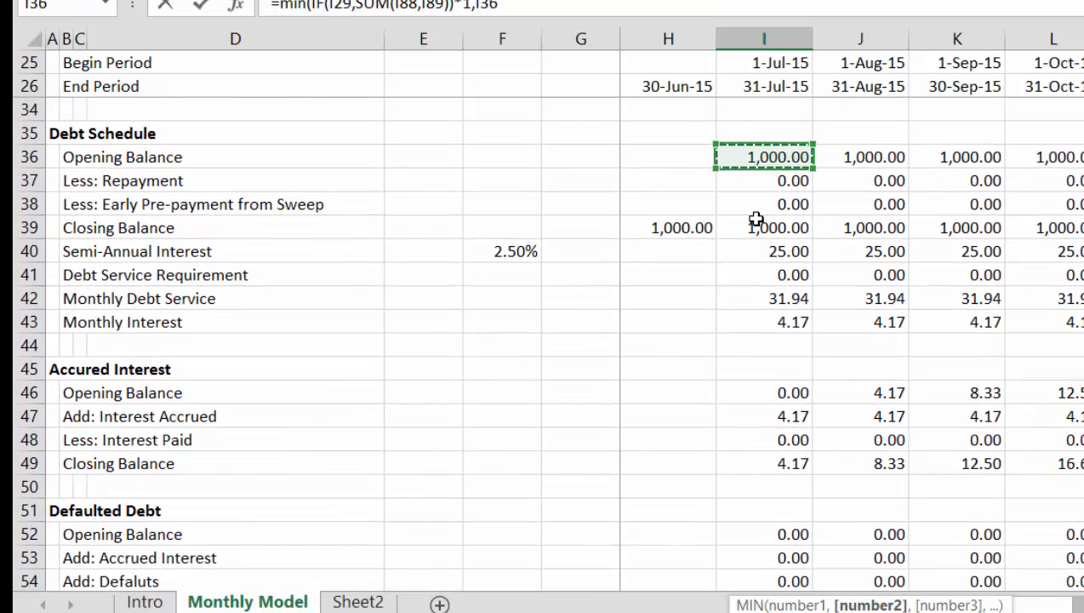
Step: Subtract I370 from I36 in the second argument, completing I90 as =MIN(IF(I29,SUM(I88,I89))*1,I36-I370)
type("-")
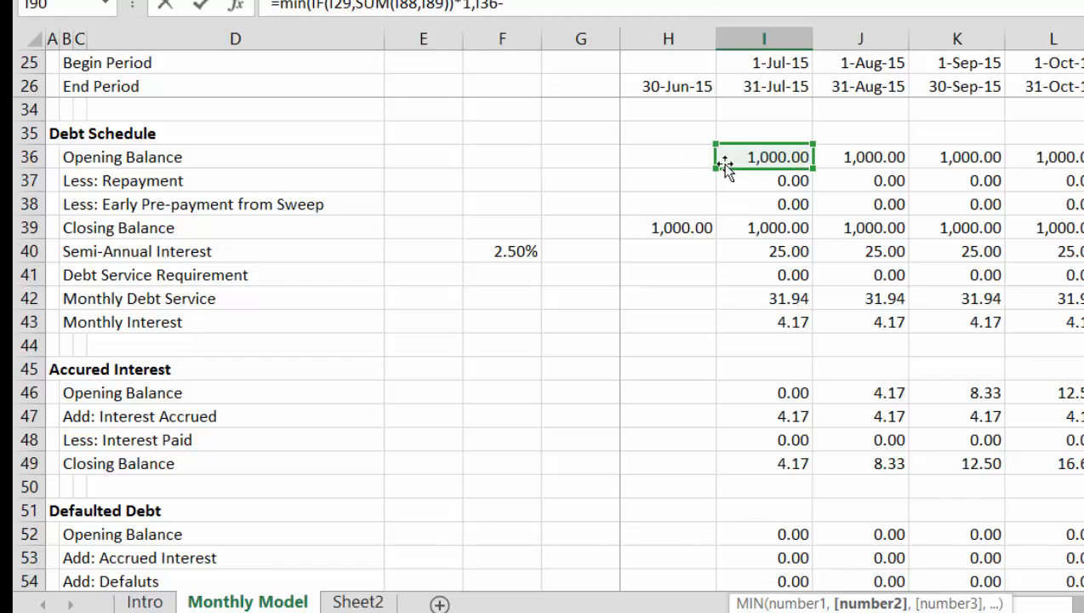
left_click(743, 182)
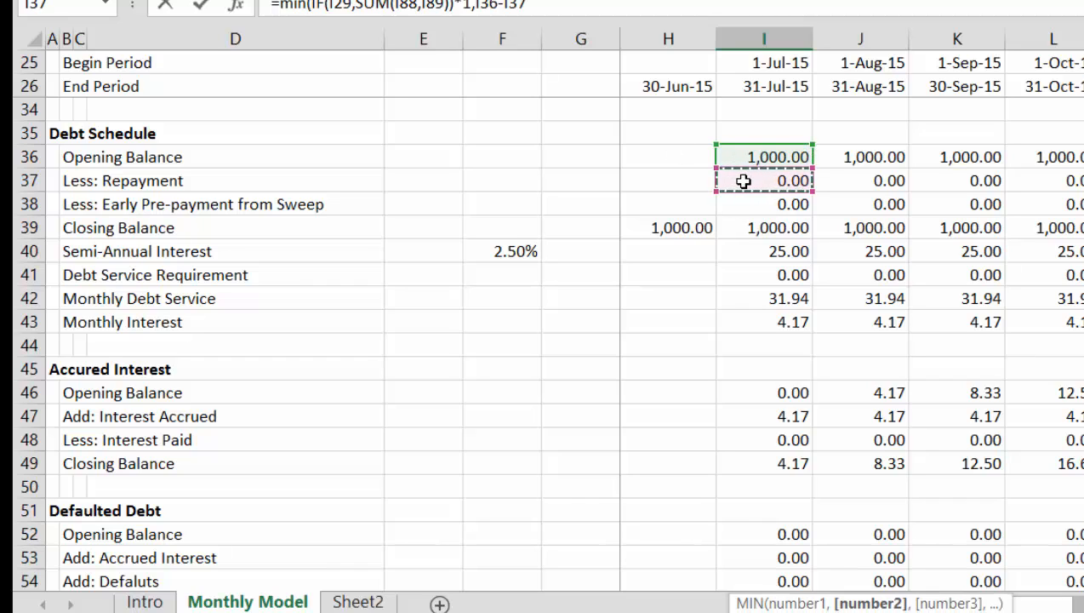
type("0")
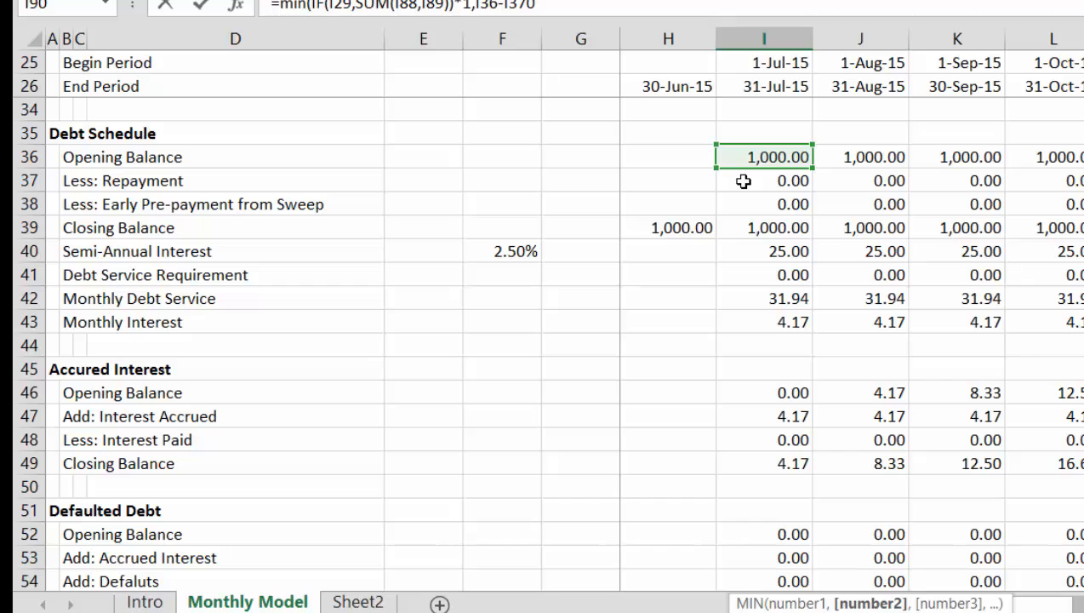
left_click(583, 5)
type(")")
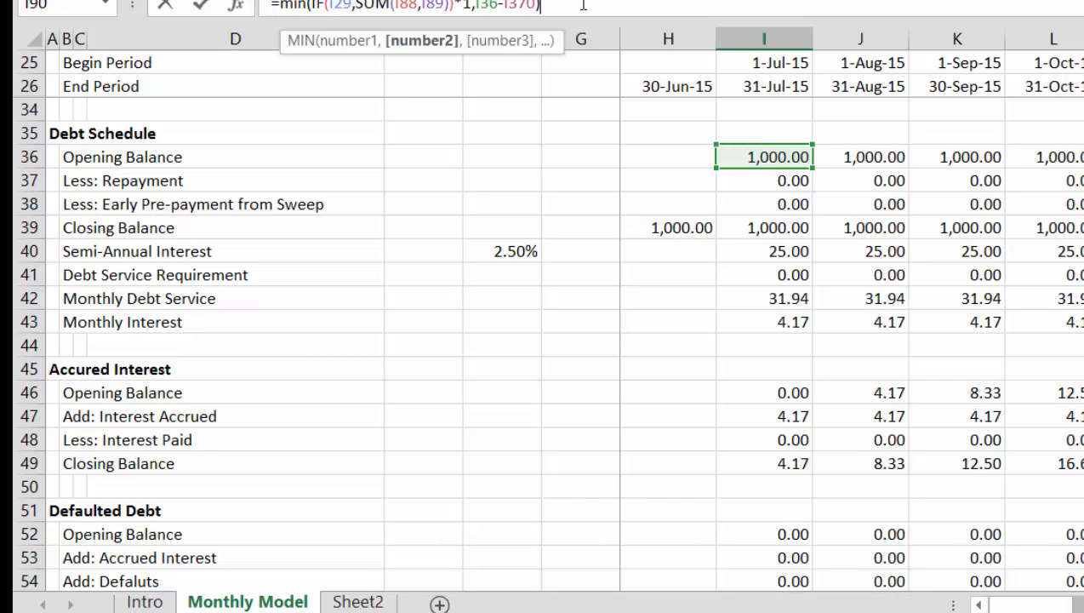
key("Return")
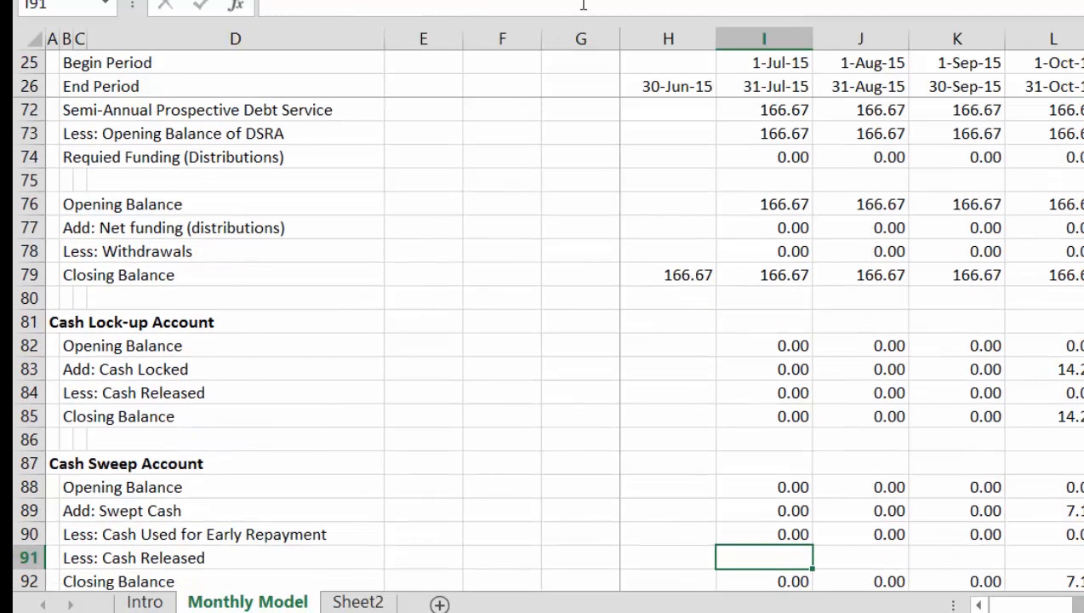
Step: Copy the MIN formula from I90 across the remaining months of the Cash Used for Early Repayment row
key("Up")
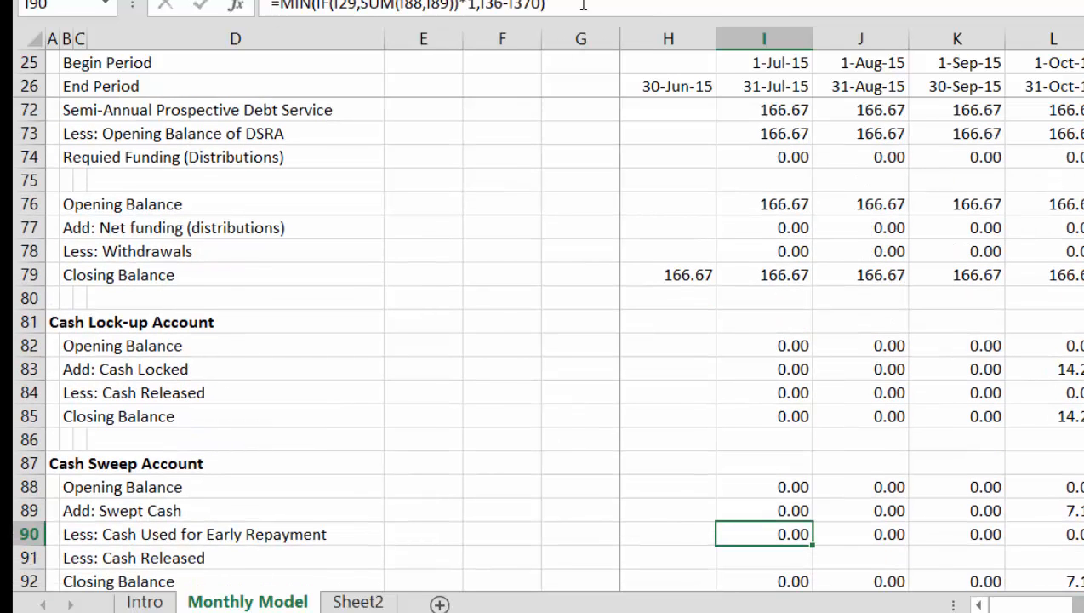
key("ctrl+shift+Right")
key("ctrl+r")
Step: Review the recalculated Cash Used for Early Repayment values in row 90 into 2018, returning to October 2017
key("Right")
key("Right")
key("Right")
key("Right")
key("Right")
key("Right")
key("Right")
key("Right")
key("Right")
key("Right")
key("Right")
key("Right")
key("Right")
key("Right")
key("Right")
key("Right")
key("Right")
key("Right")
key("Right")
key("Right")
key("Right")
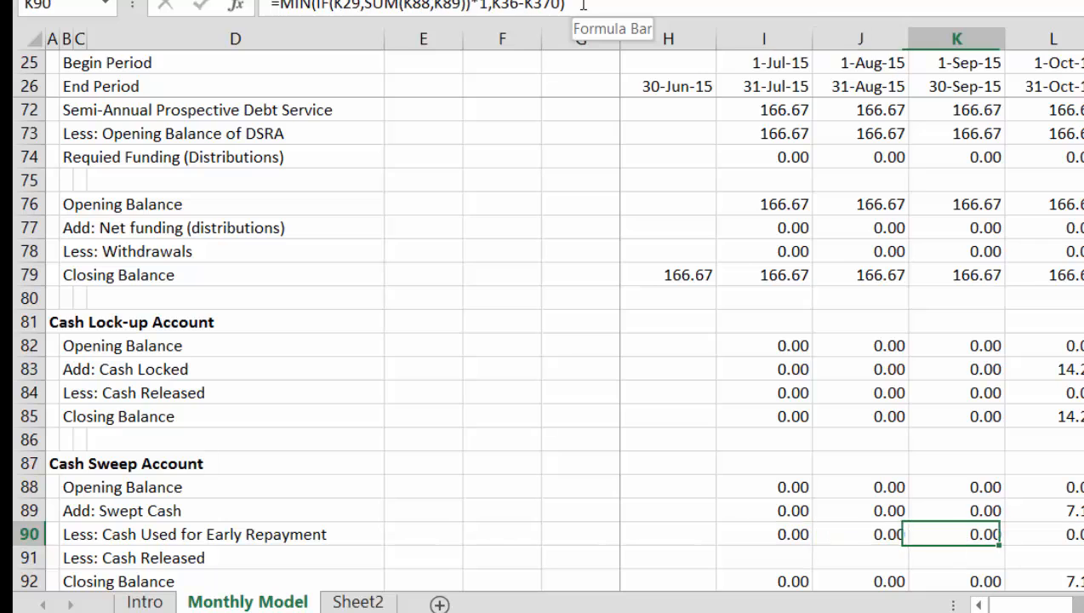
key("Right")
key("Right")
key("Right")
key("Right")
key("Right")
key("Right")
key("Right")
key("Right")
key("Right")
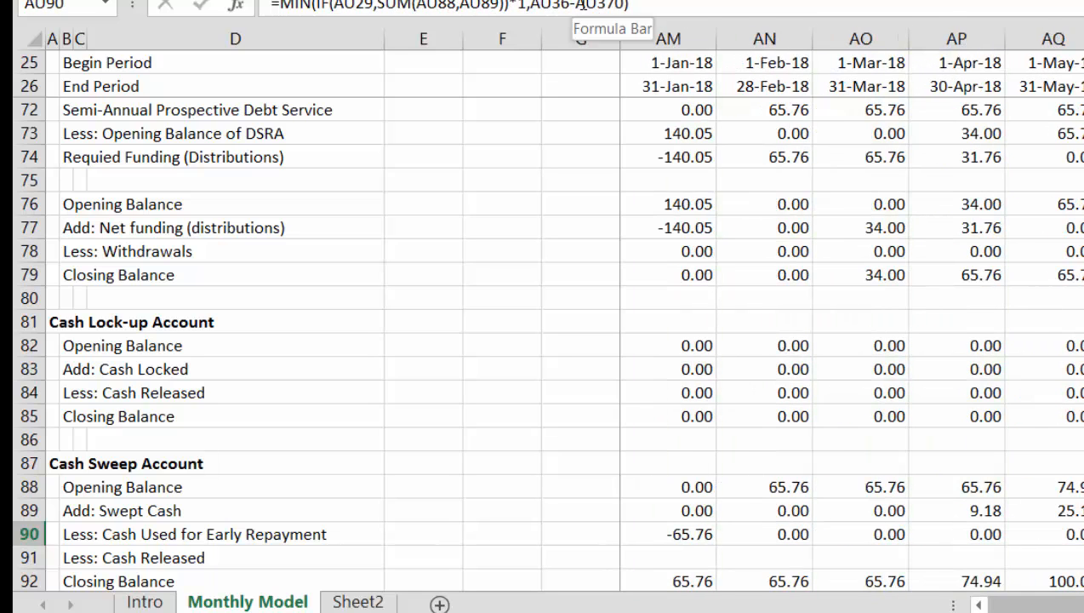
key("Left")
key("Left")
key("Left")
key("Left")
key("Left")
key("Left")
key("Left")
key("Left")
key("Left")
key("Left")
key("Left")
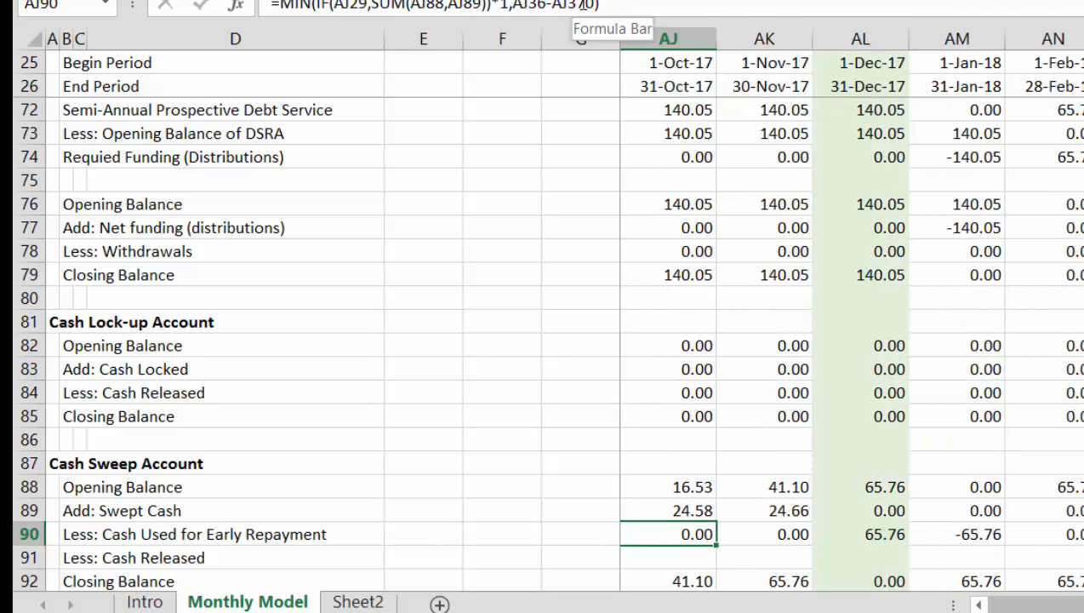
Step: Examine row 90 from late 2017 through 2018, rechecking the early repayment amounts from July to October 2018
key("Right")
key("Right")
key("Right")
key("Right")
key("Right")
key("Right")
key("Right")
key("Right")
key("Right")
key("Right")
key("Right")
key("Right")
key("Right")
key("Right")
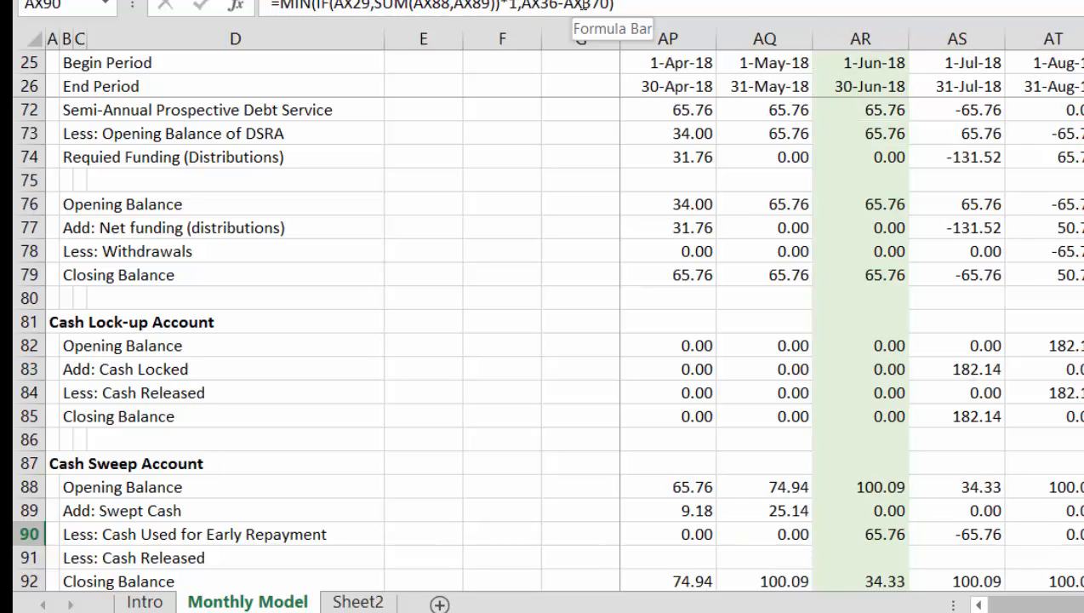
key("Right")
key("Right")
key("Right")
key("Right")
key("Right")
key("Left")
key("Left")
key("Left")
key("Left")
key("Left")
key("Left")
key("Left")
key("Left")
key("Left")
key("Left")
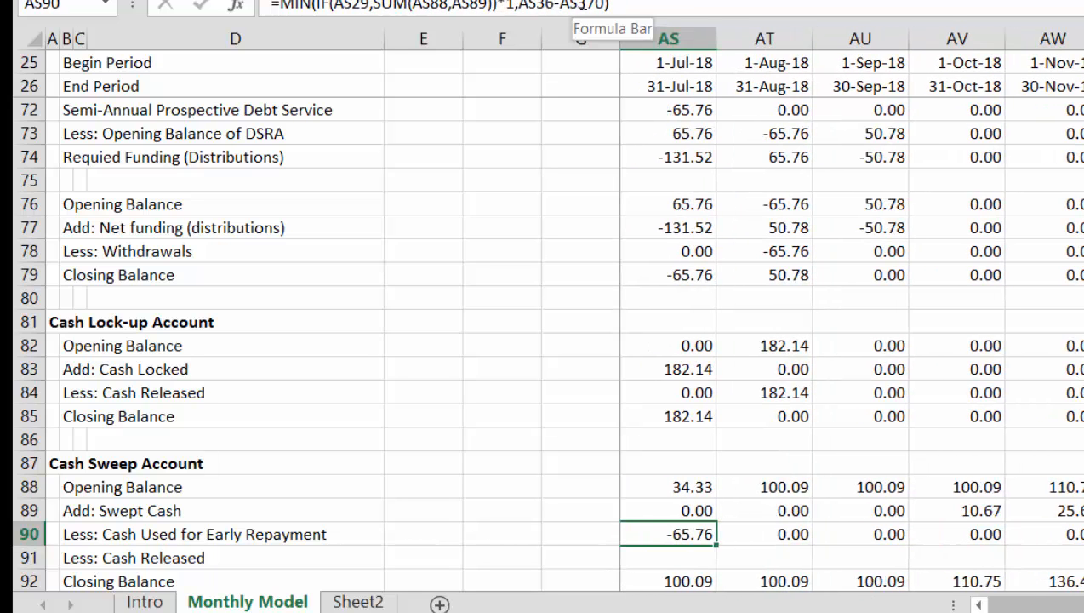
key("Right")
key("Right")
key("Right")
key("Right")
key("Right")
key("Right")
key("Right")
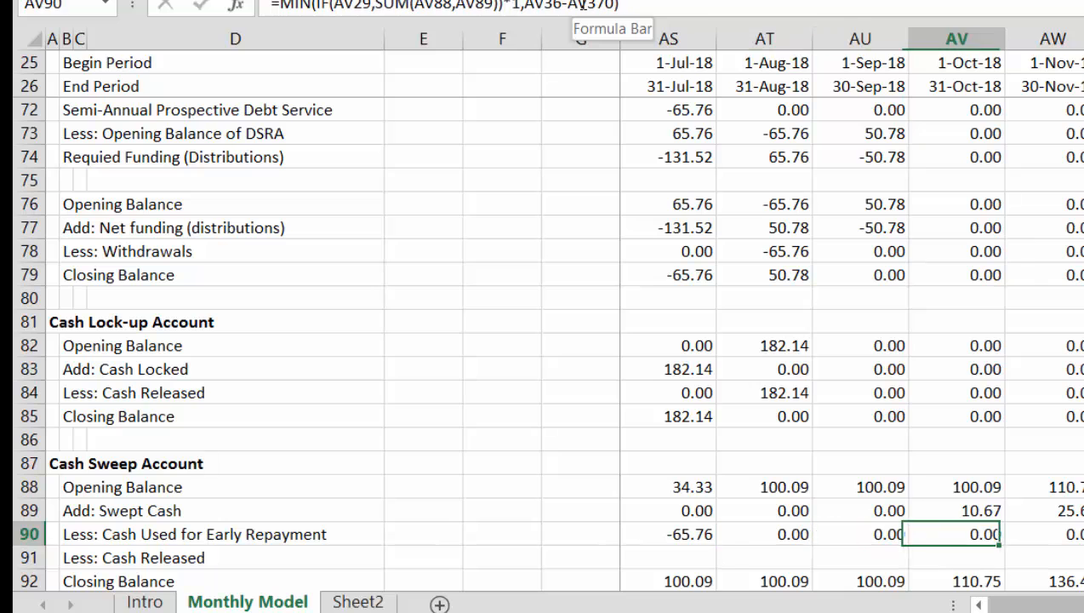
Step: Review the Cash Used for Early Repayment formulas and amounts in row 90 around late 2018, returning to June 2018
key("Right")
key("Right")
key("Right")
key("Right")
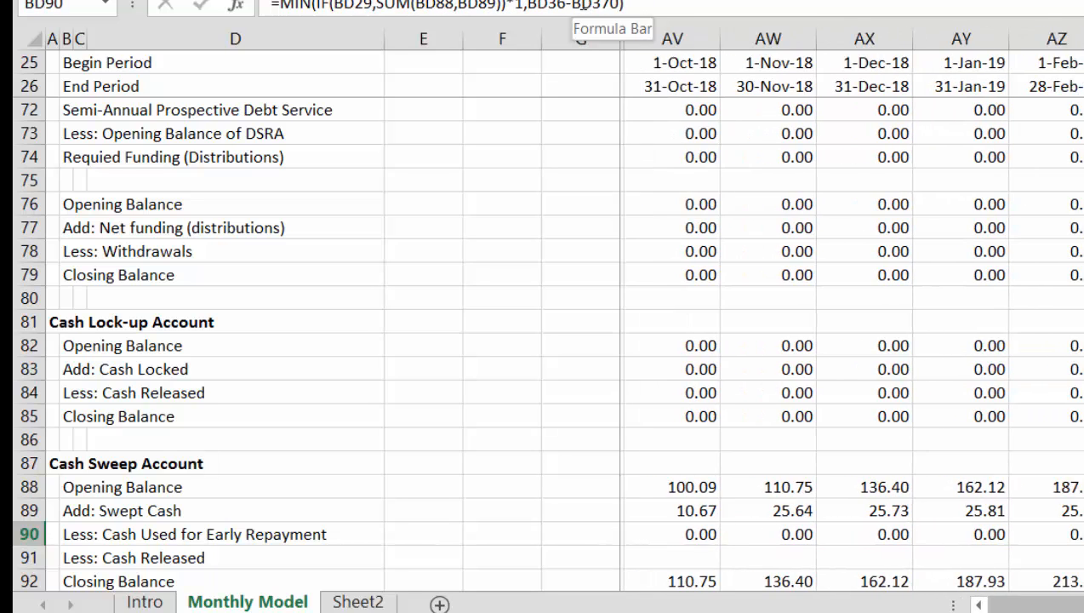
key("Left")
key("Left")
key("Left")
key("Left")
key("Left")
key("Left")
key("Left")
key("Left")
key("Left")
key("Left")
key("Left")
key("Left")
key("Left")
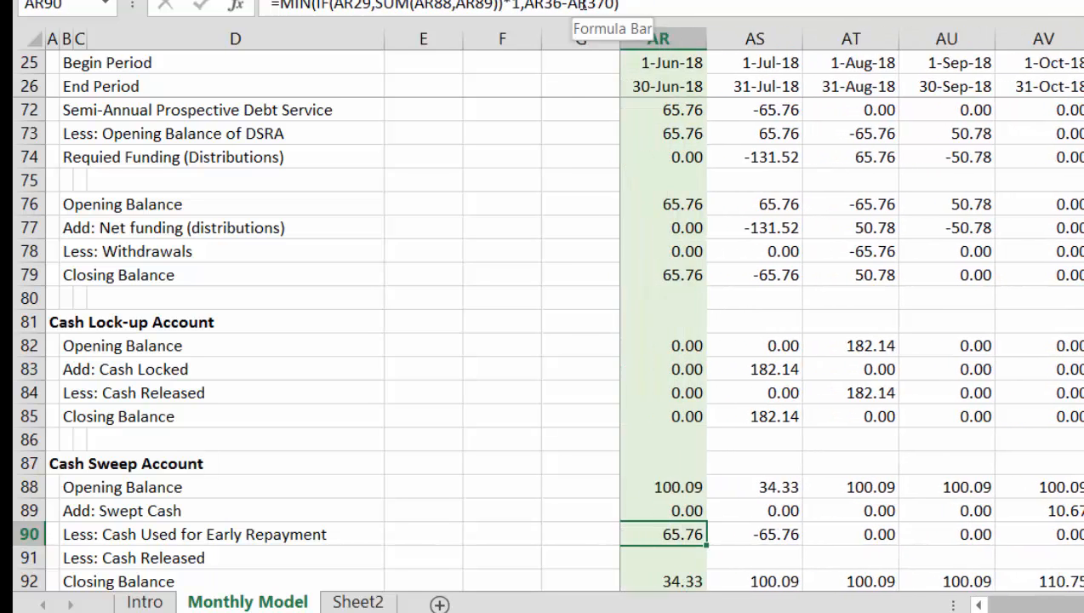
key("Left")
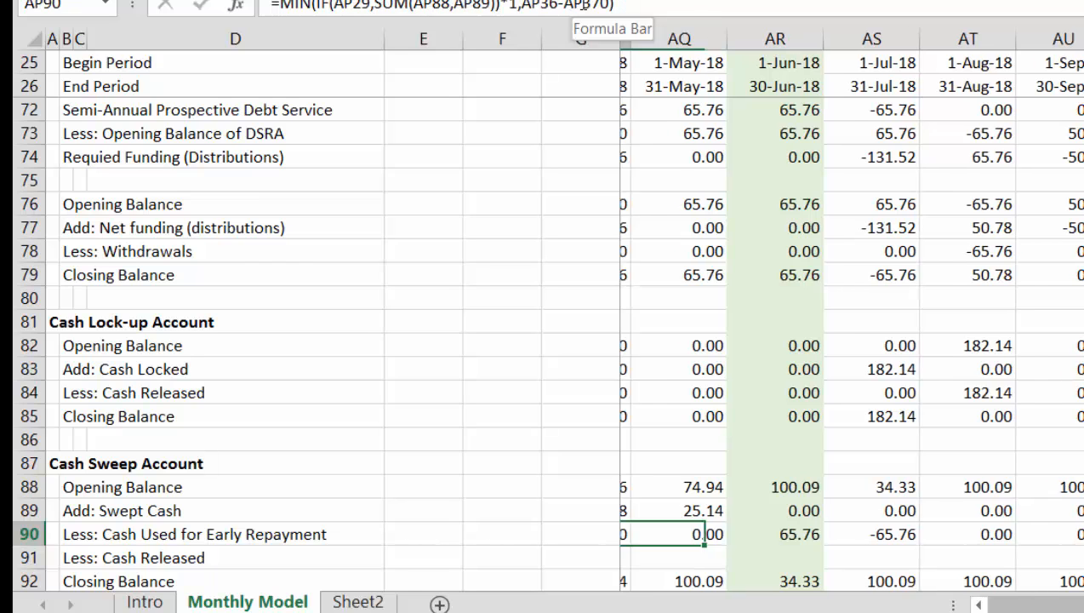
key("Right")
key("Right")
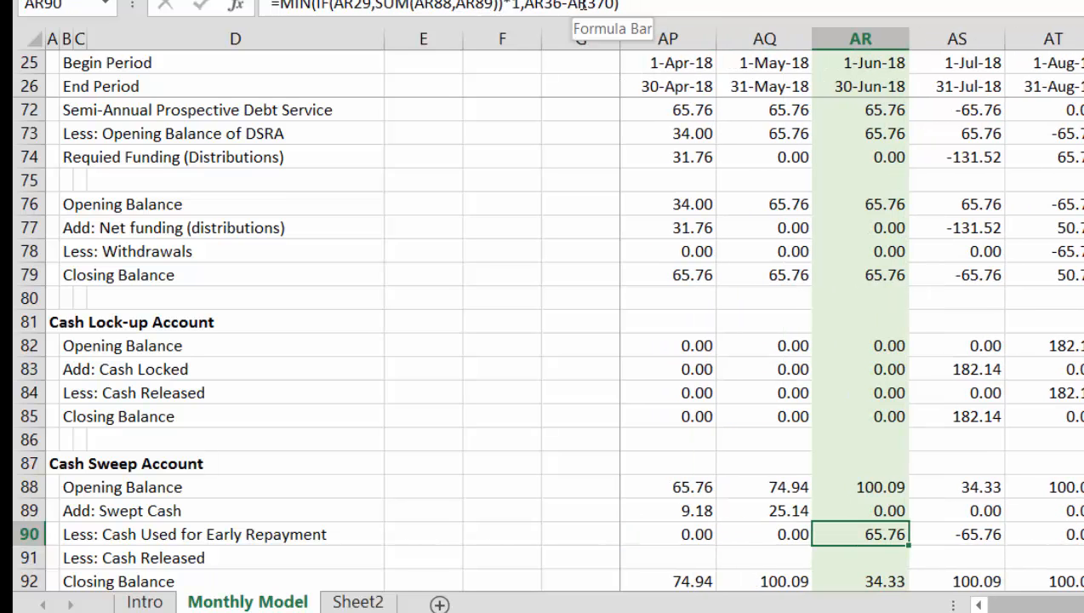
Step: Trace the June 2018 column up through the accounts to the Debt Schedule and inspect its balances and repayments
key("Up")
key("Down")
key("Up")
key("Up")
key("Up")
key("Up")
key("Up")
key("Up")
key("Up")
key("Up")
key("Up")
key("Up")
key("Up")
key("Up")
key("Up")
key("Up")
key("Up")
key("Up")
key("Up")
key("Up")
key("Up")
key("Up")
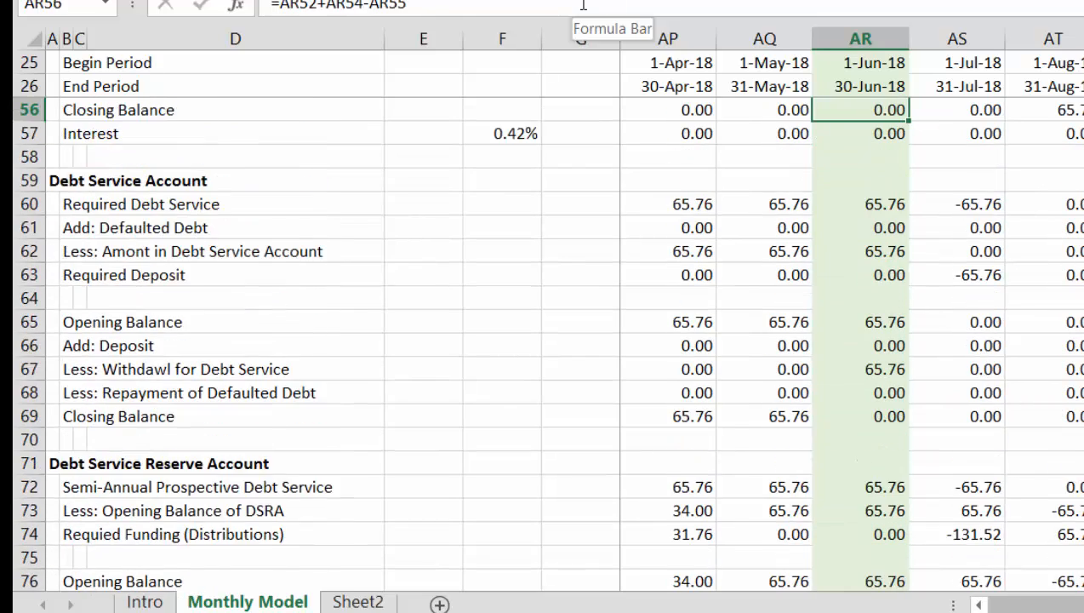
key("Up")
key("Up")
key("Up")
key("Up")
key("Up")
key("Up")
key("Up")
key("Up")
key("Up")
key("Up")
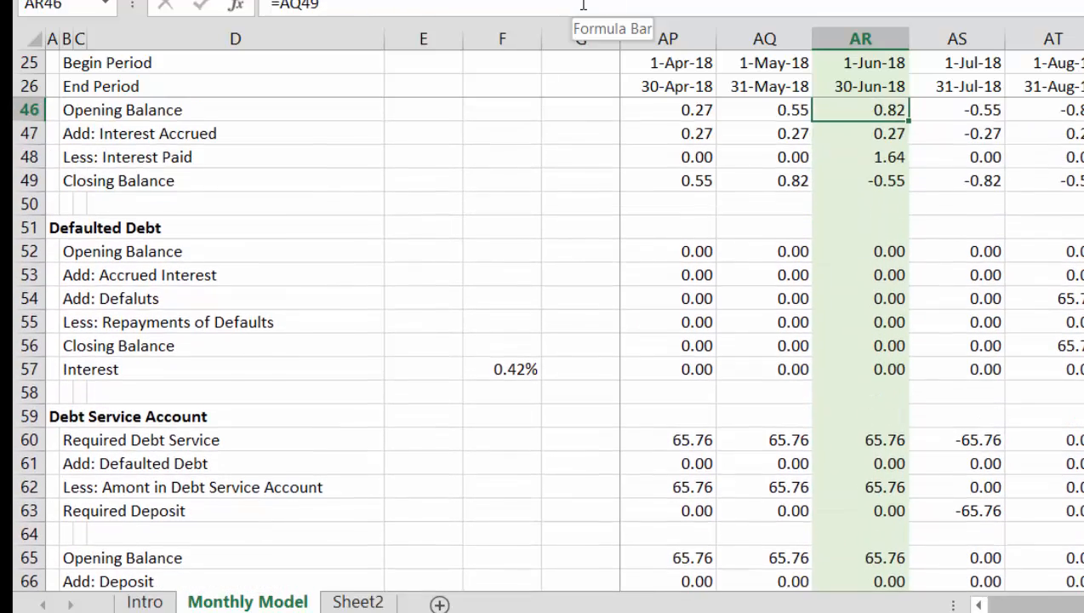
key("Up")
key("Up")
key("Up")
key("Up")
key("Up")
key("Up")
key("Up")
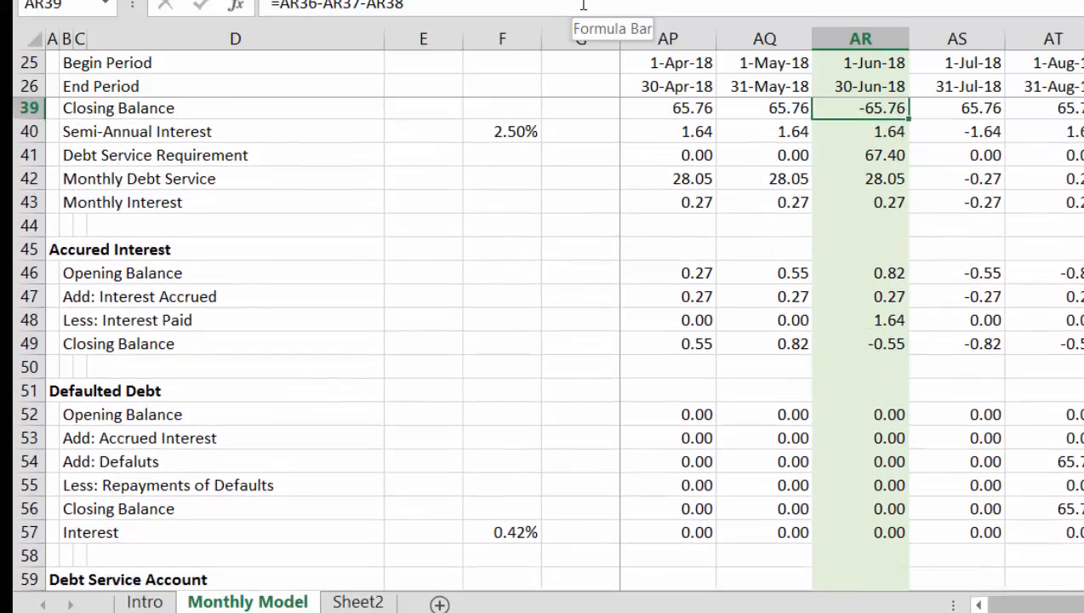
key("Up")
key("Up")
key("Up")
key("Up")
key("Up")
key("Up")
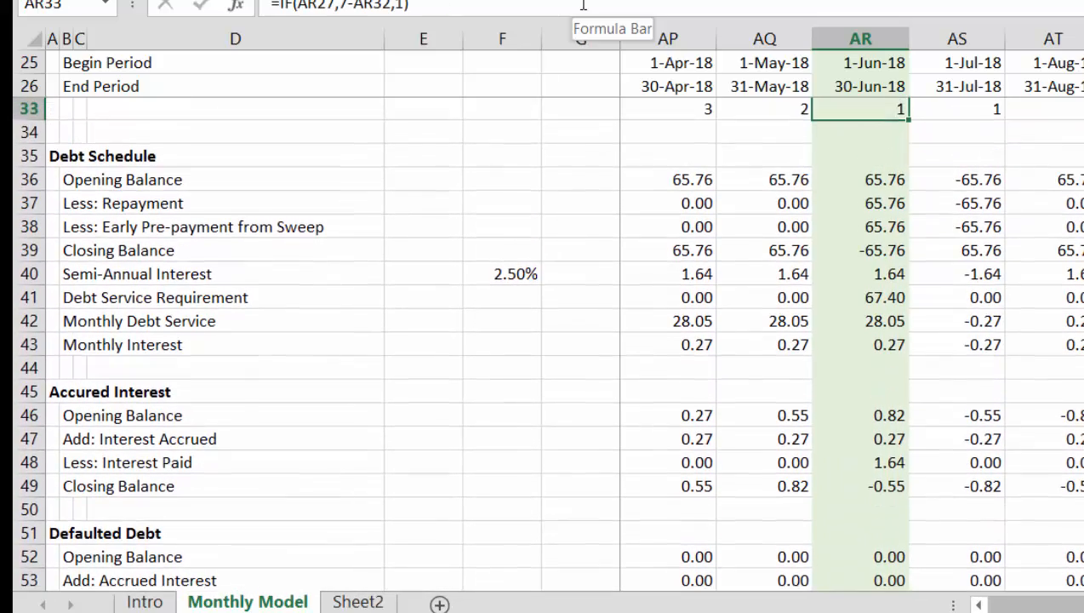
key("Down")
key("Down")
key("Down")
key("Down")
key("Up")
key("Left")
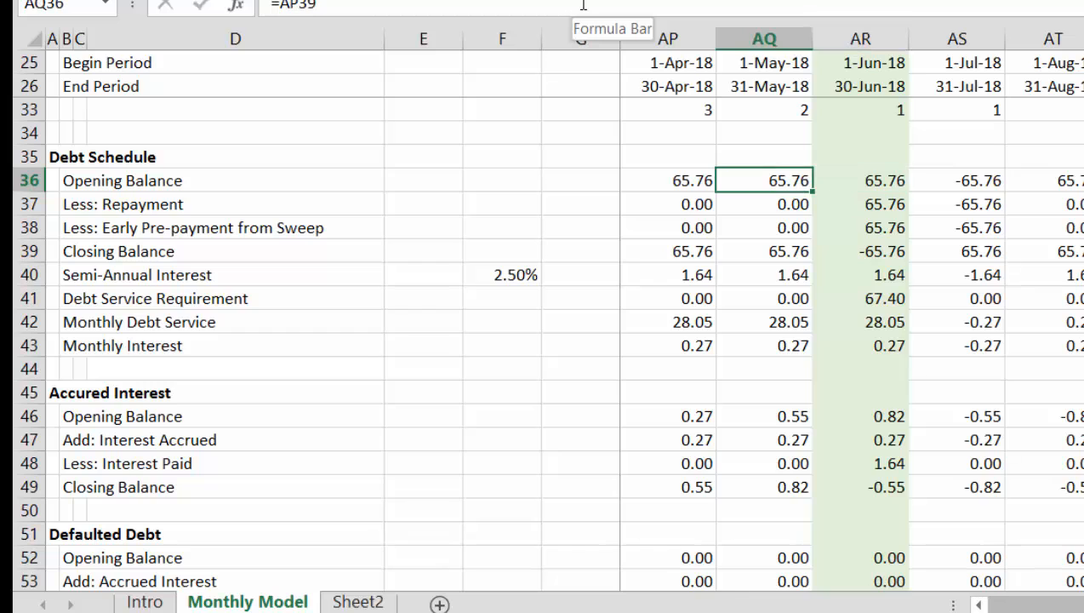
Step: Examine the December 2017 opening balance, repayment, early pre-payment and closing balance formulas in the Debt Schedule
key("Left")
key("Left")
key("Left")
key("Left")
key("Left")
key("Left")
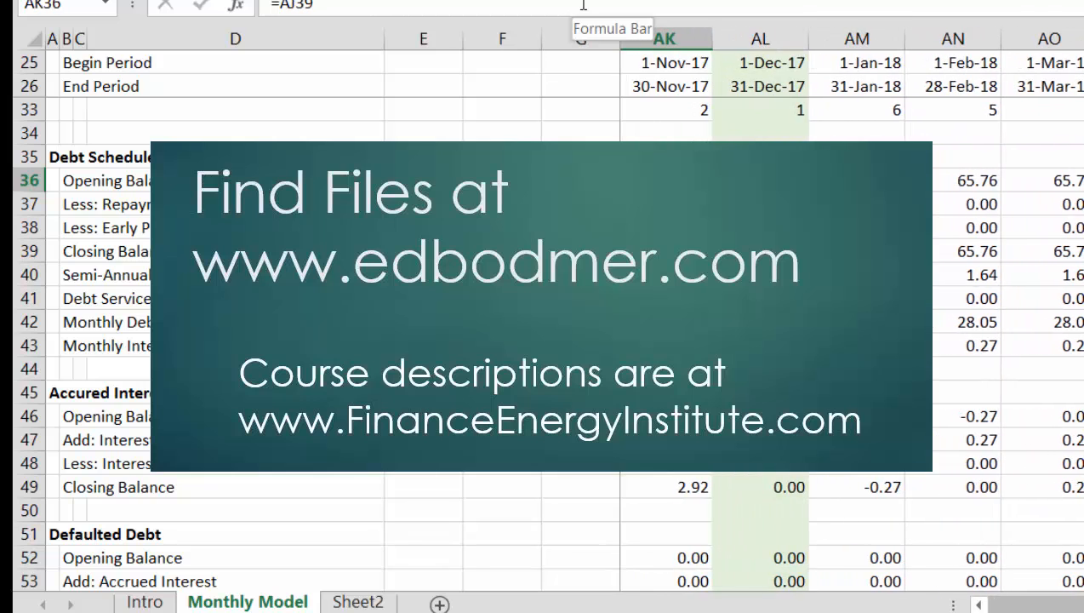
key("Left")
key("Right")
key("Right")
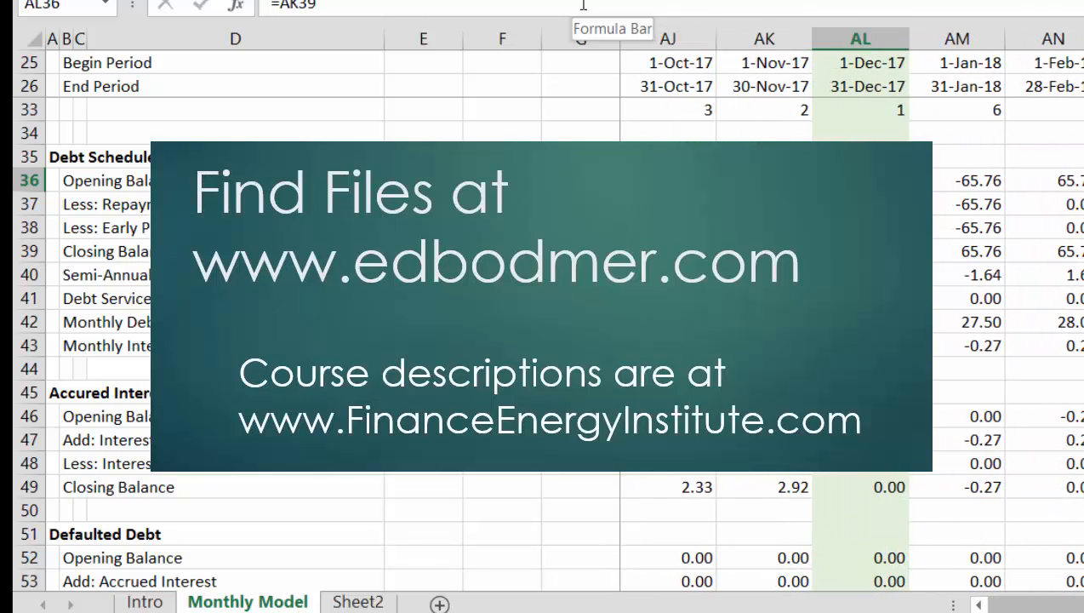
key("Down")
key("Down")
key("Up")
key("Up")
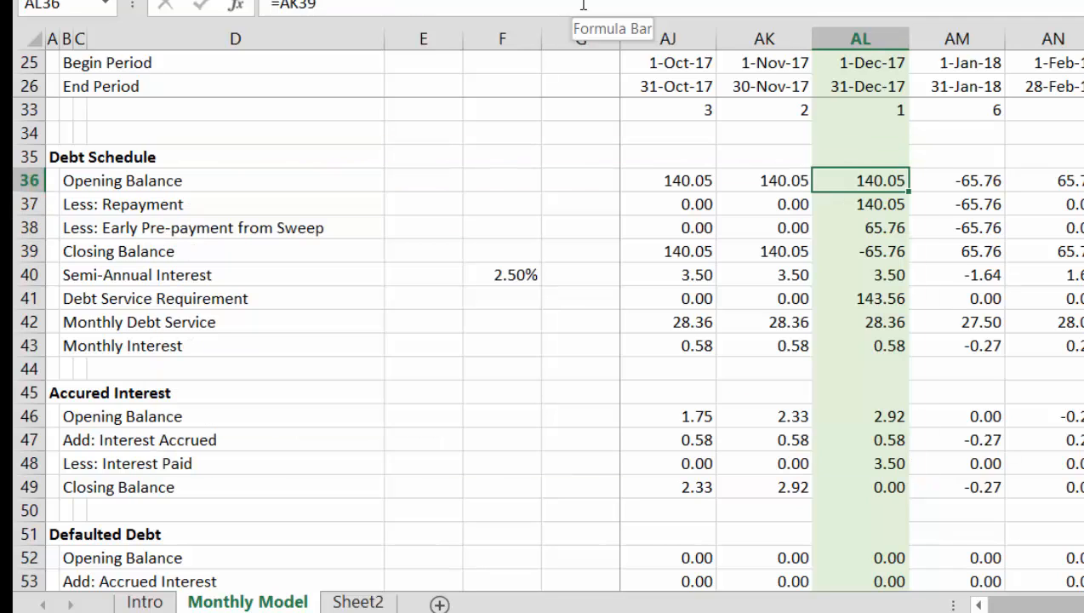
key("Down")
key("Up")
key("Down")
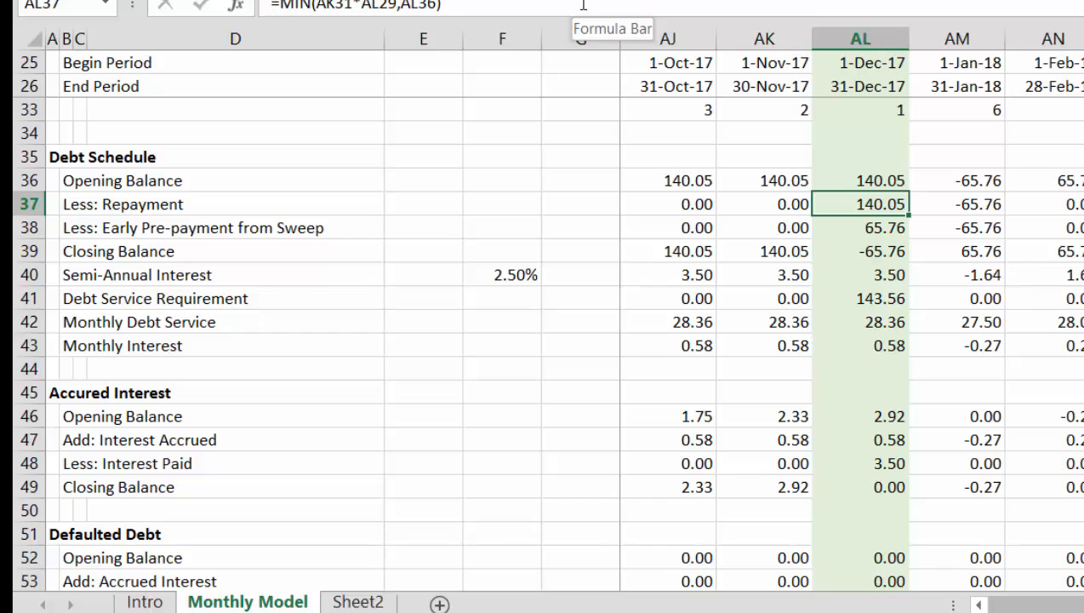
key("Down")
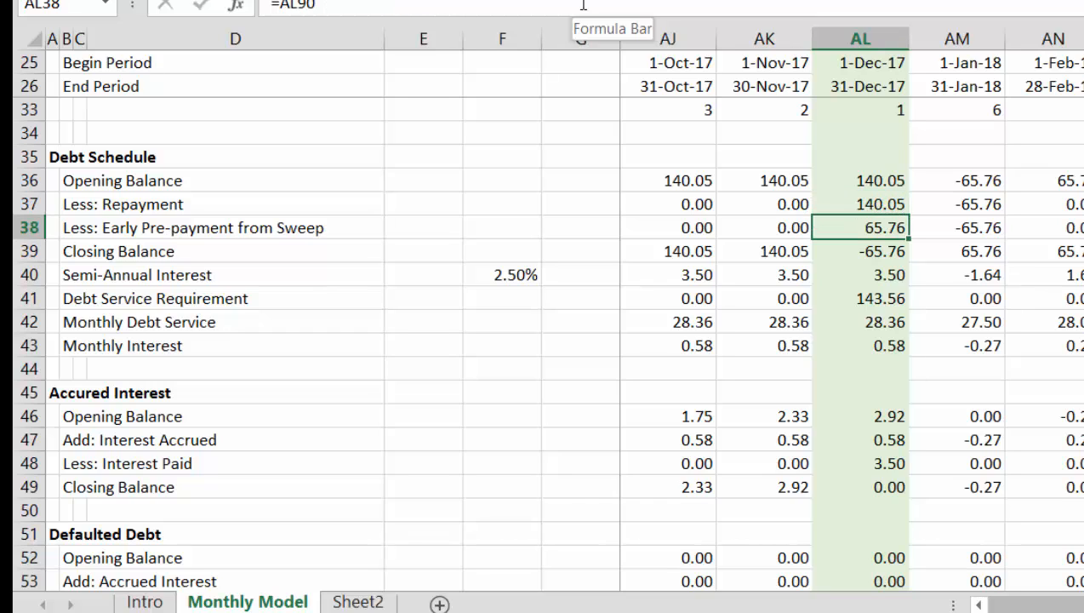
key("Down")
key("Up")
key("Down")
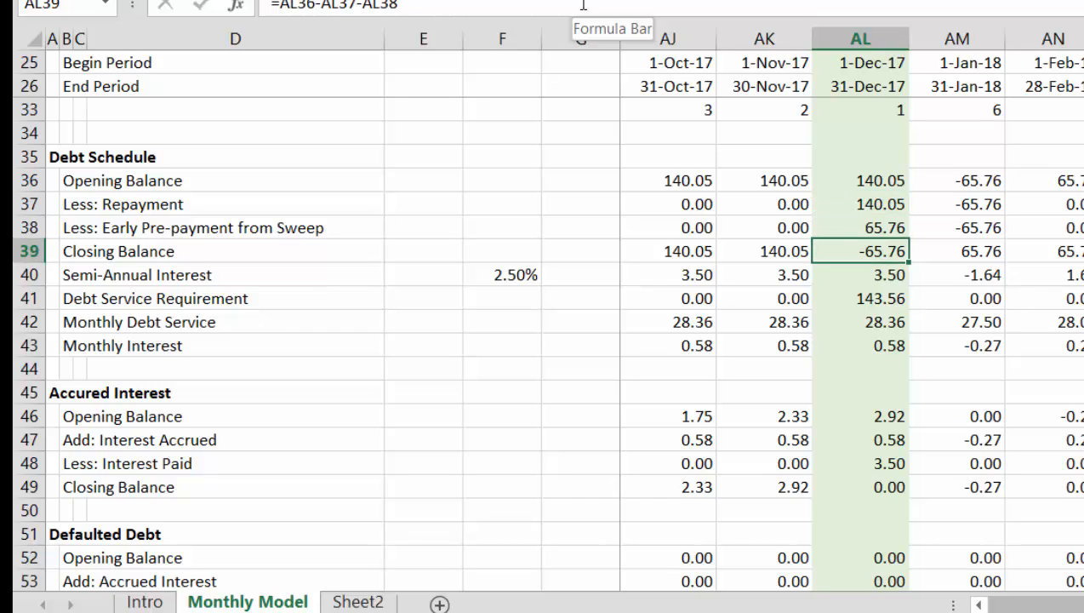
Step: Follow the December 2017 column down to the Cash Sweep Account and inspect the early repayment formula in AL90
key("Down")
key("Down")
key("Down")
key("Down")
key("Down")
key("Down")
key("Down")
key("Down")
key("Down")
key("Down")
key("Down")
key("Down")
key("Down")
key("Down")
key("Down")
key("Down")
key("Down")
key("Down")
key("Down")
key("Down")
key("Down")
key("Down")
key("Down")
key("Down")
key("Down")
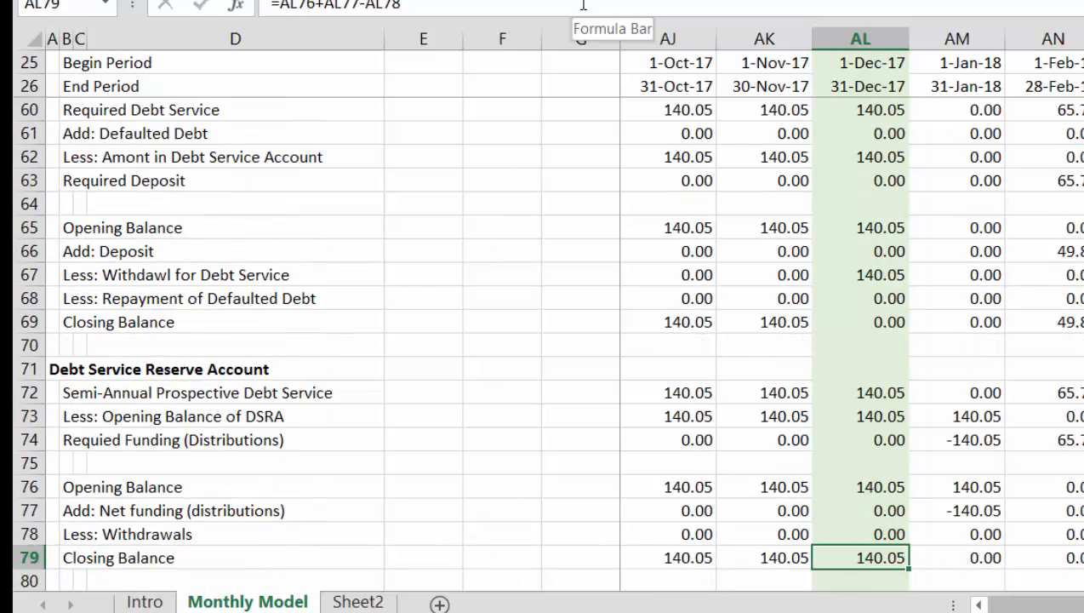
key("Down")
key("Down")
key("Down")
key("Down")
key("Down")
key("Down")
key("Down")
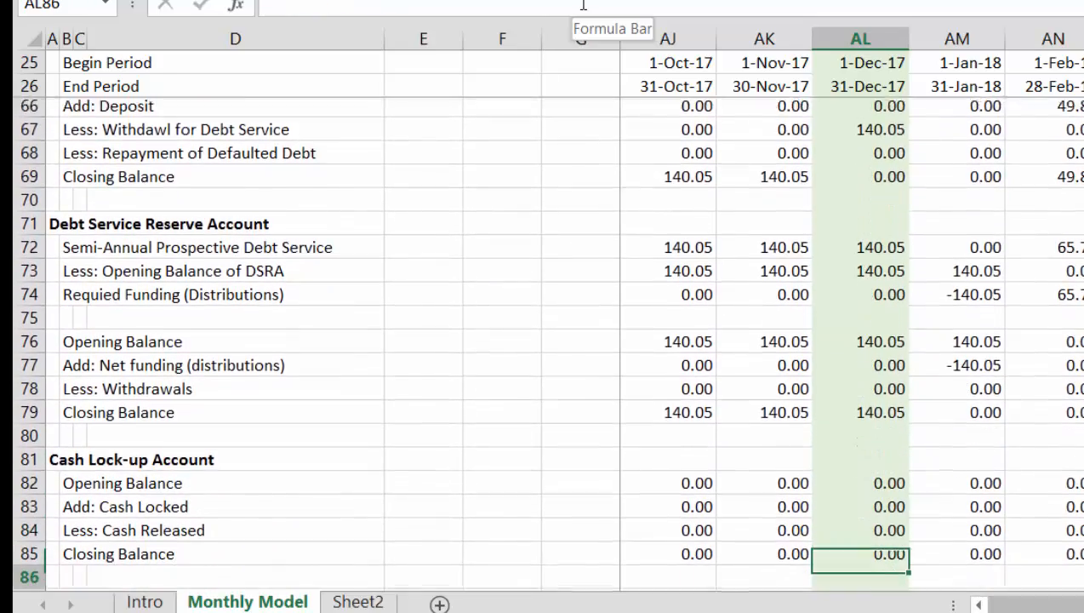
key("Down")
key("Down")
key("Down")
key("Down")
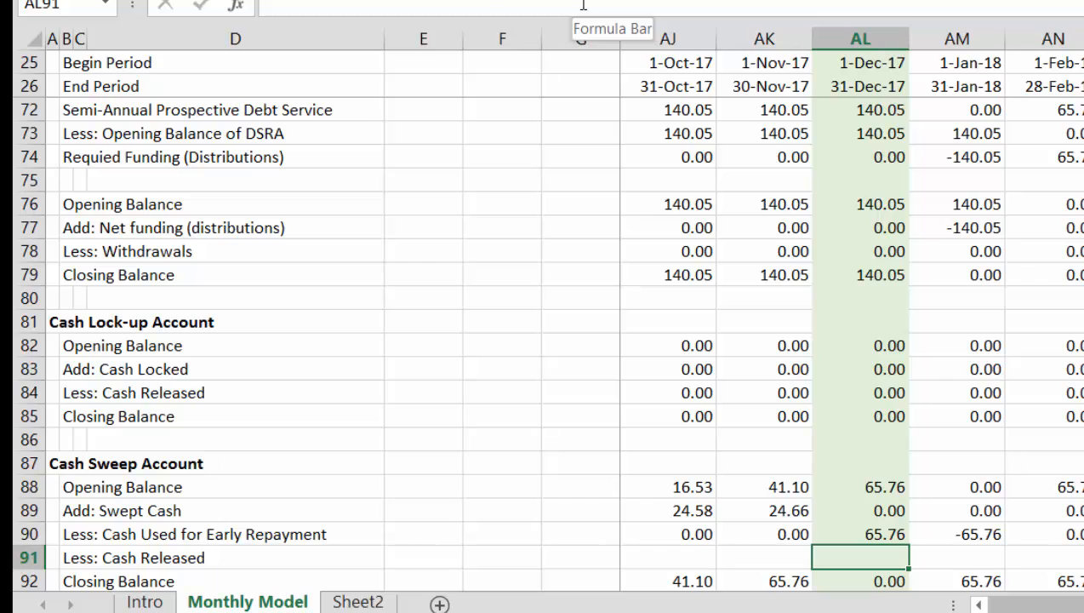
key("Up")
key("Up")
key("Down")
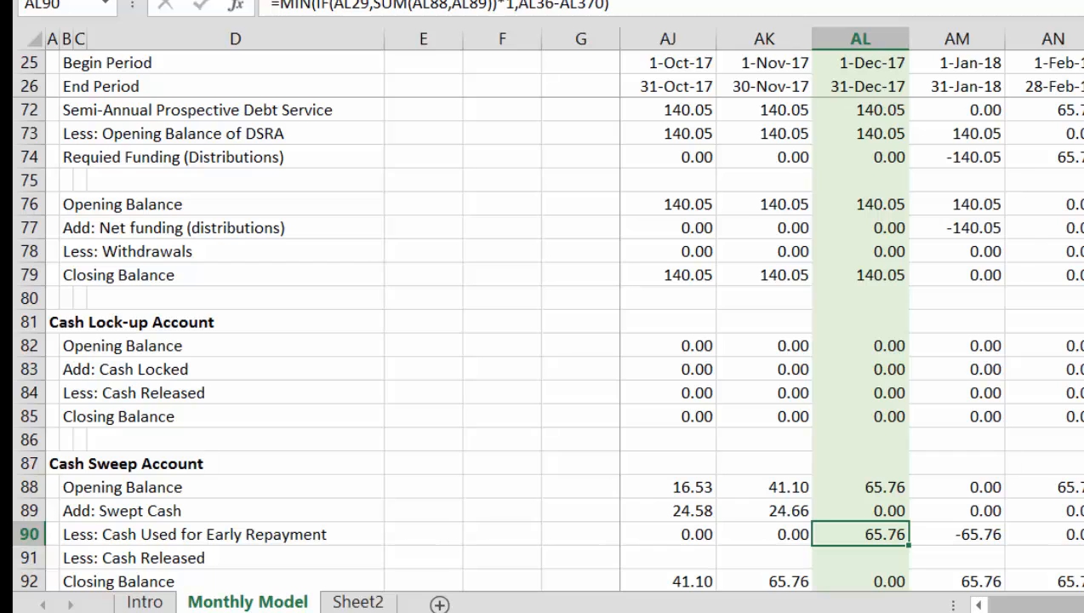
Step: Correct the row 90 early repayment formulas to subtract row 37, making I90 =MIN(IF(I29,SUM(I88,I89))*1,I36-I37)
key("F10")
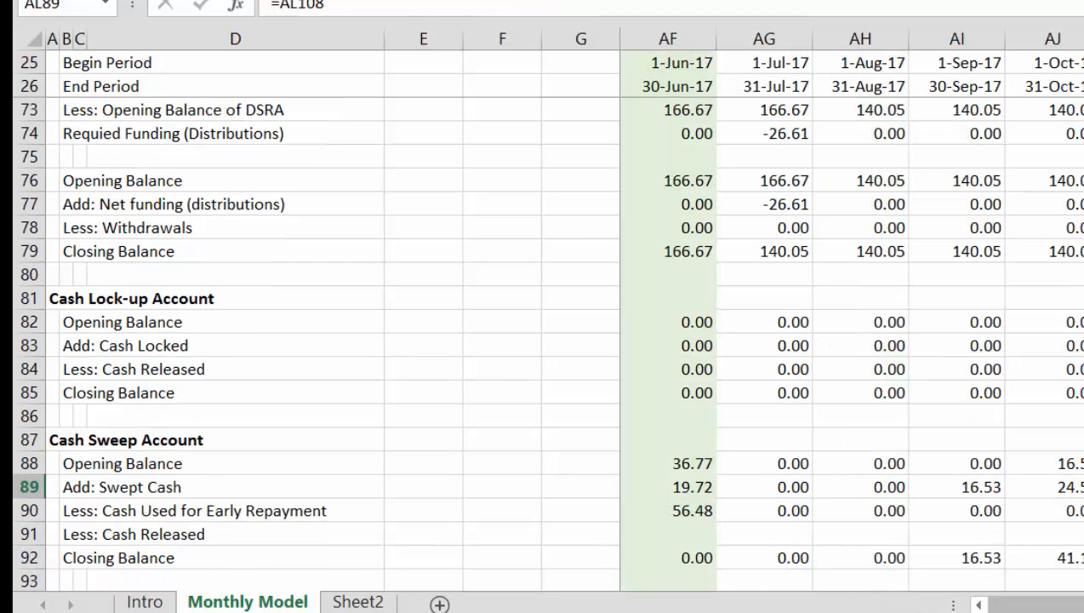
key("Down")
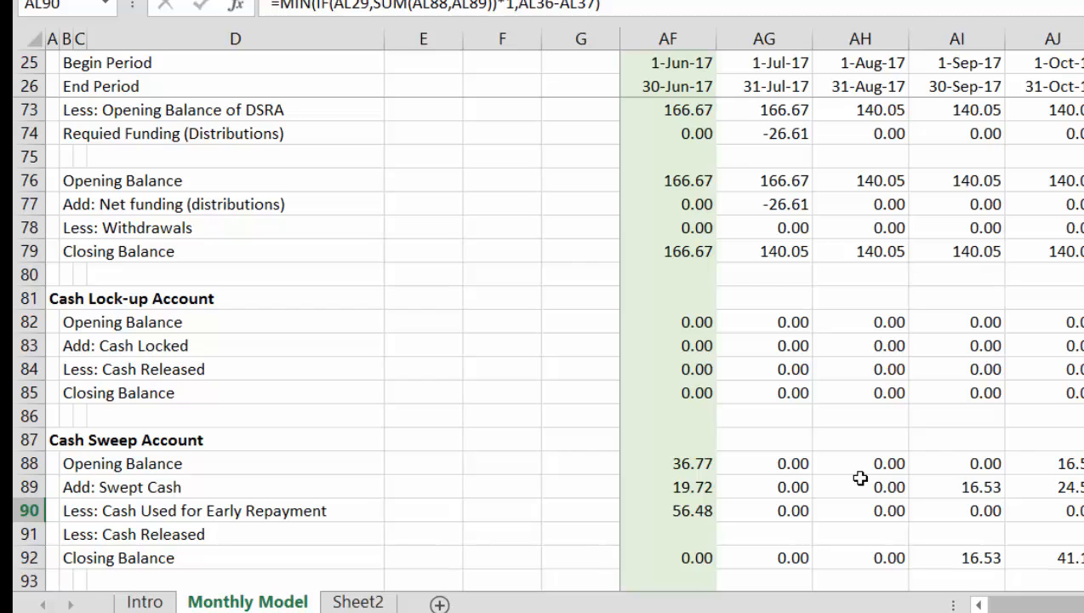
key("ctrl+Left")
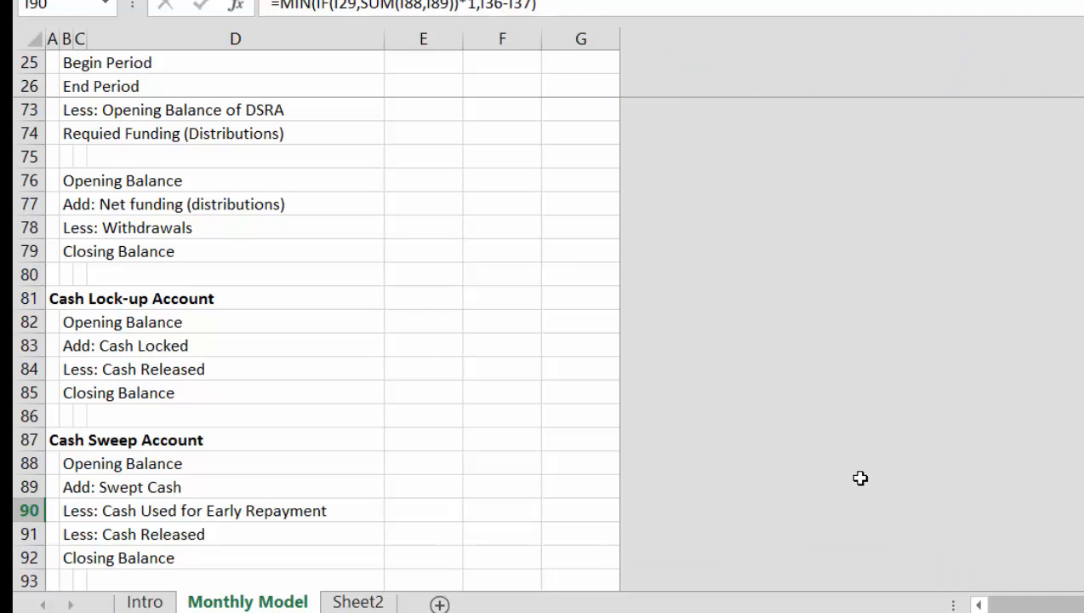
key("Left")
key("Left")
key("Left")
key("Left")
key("Right")
key("Right")
key("Right")
key("Right")
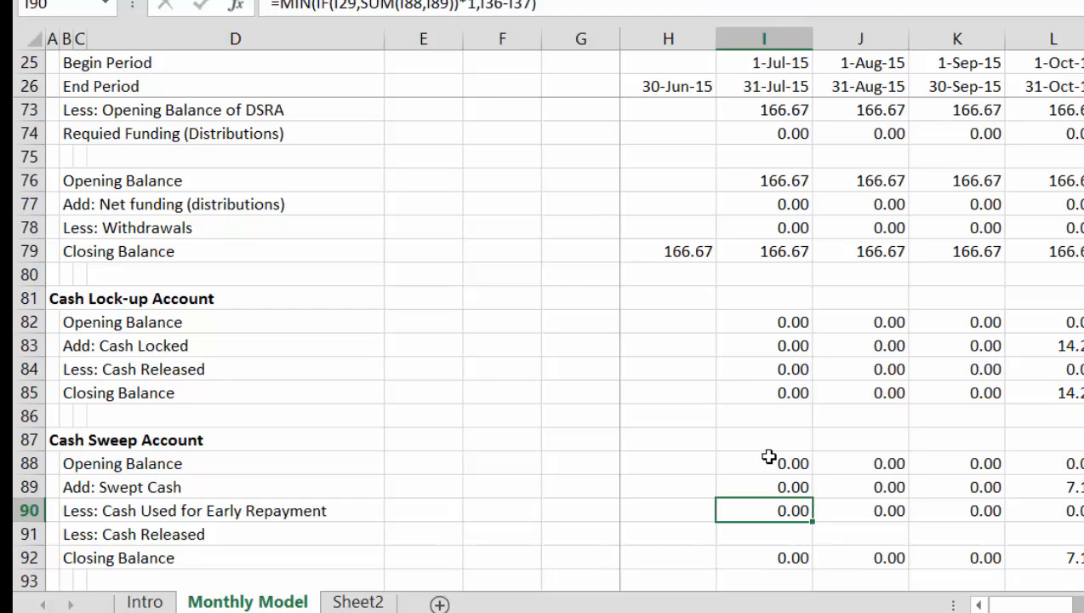
Step: Follow the Cash Sweep Account's Cash Released row across the months to December 2017 and examine the sweep balances there
key("Down")
key("Left")
key("Left")
key("Right")
key("Right")
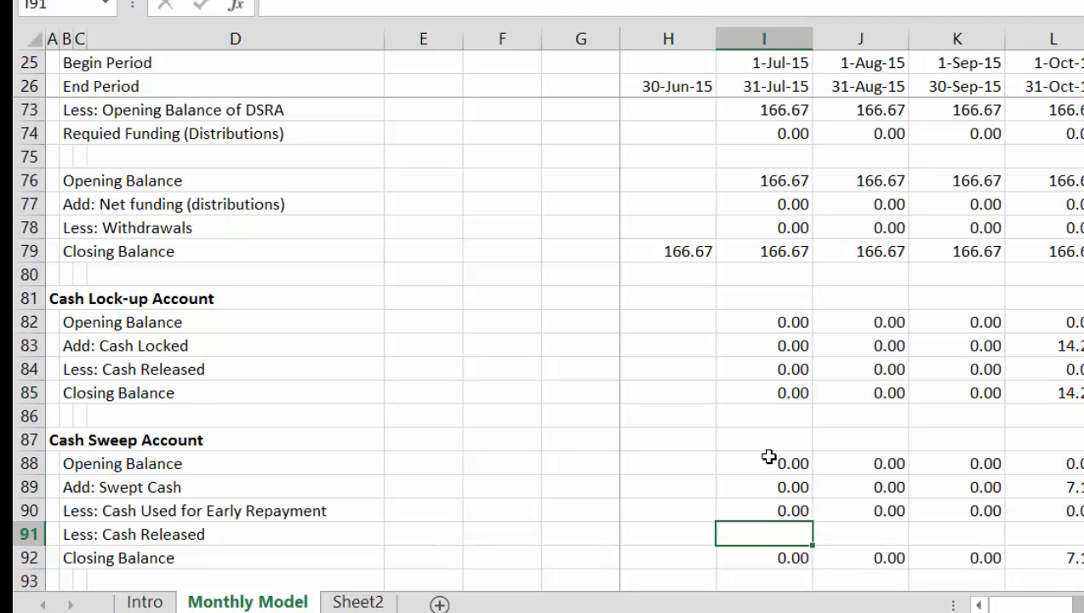
key("Right")
key("Right")
key("Right")
key("Right")
key("Right")
key("Right")
key("Right")
key("Right")
key("Right")
key("Right")
key("Right")
key("Right")
key("Right")
key("Right")
key("Right")
key("Right")
key("Right")
key("Right")
key("Right")
key("Right")
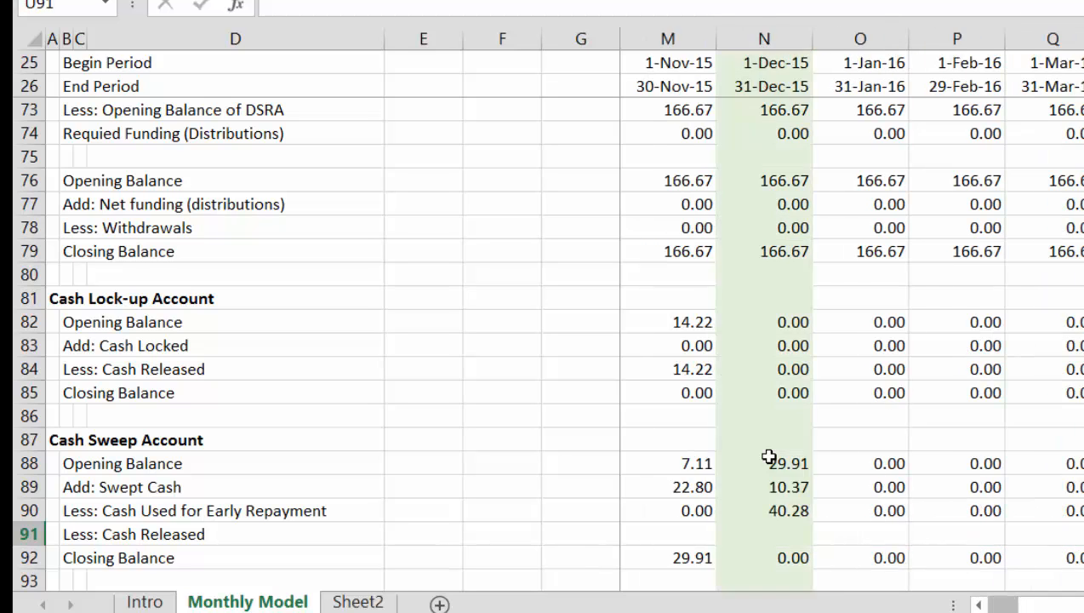
key("Right")
key("Right")
key("Right")
key("Right")
key("Right")
key("Right")
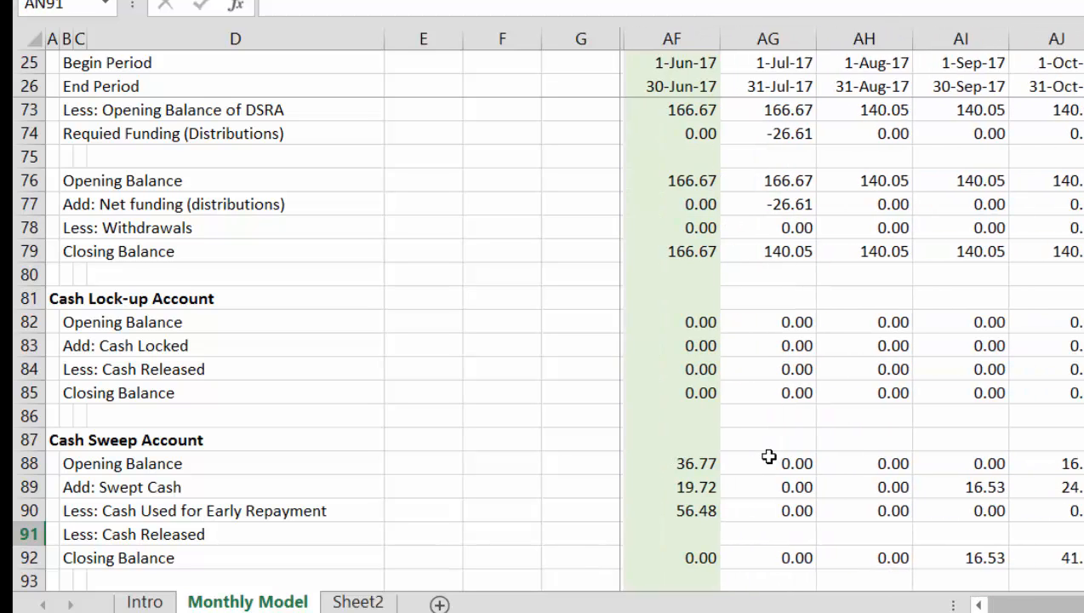
key("Left")
key("Left")
key("Left")
key("Left")
key("Right")
key("Right")
key("Right")
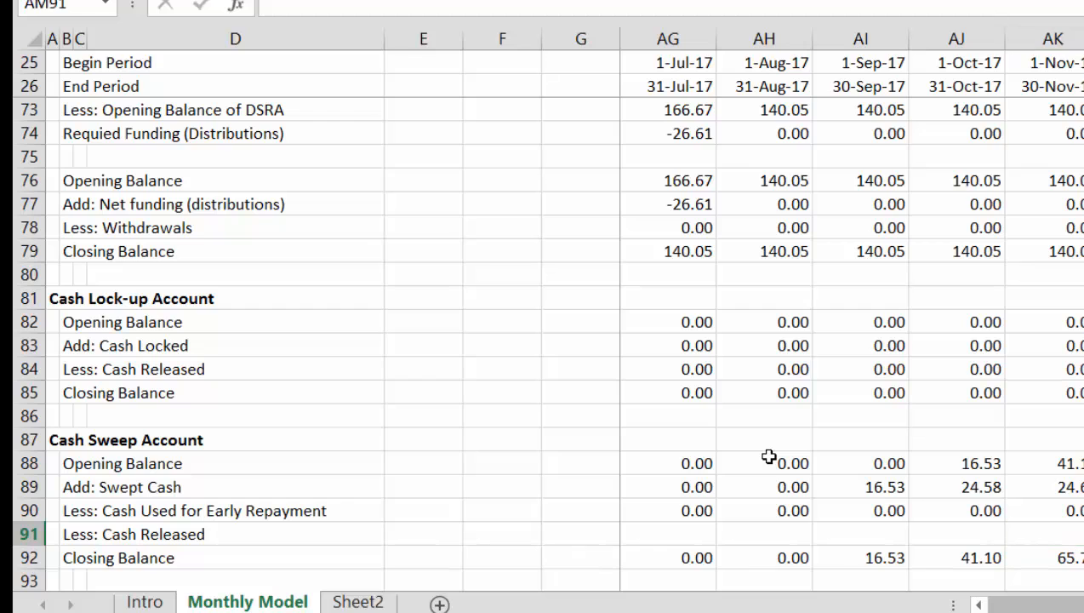
key("Left")
key("Left")
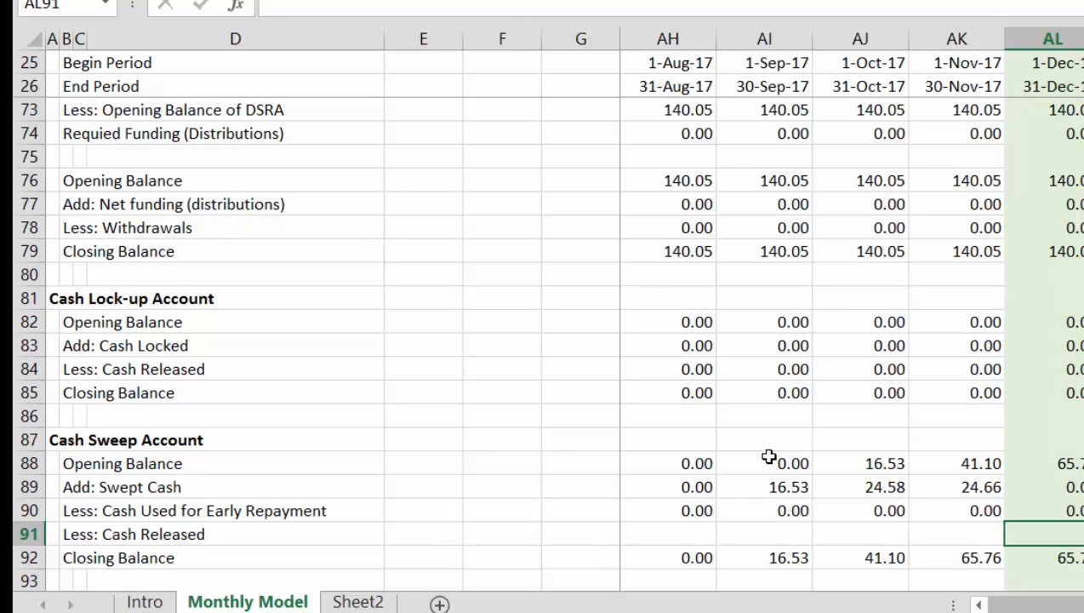
Step: Try calculating the December 2017 cash released in AL91 as =AL36-AL37-AL88
type("=")
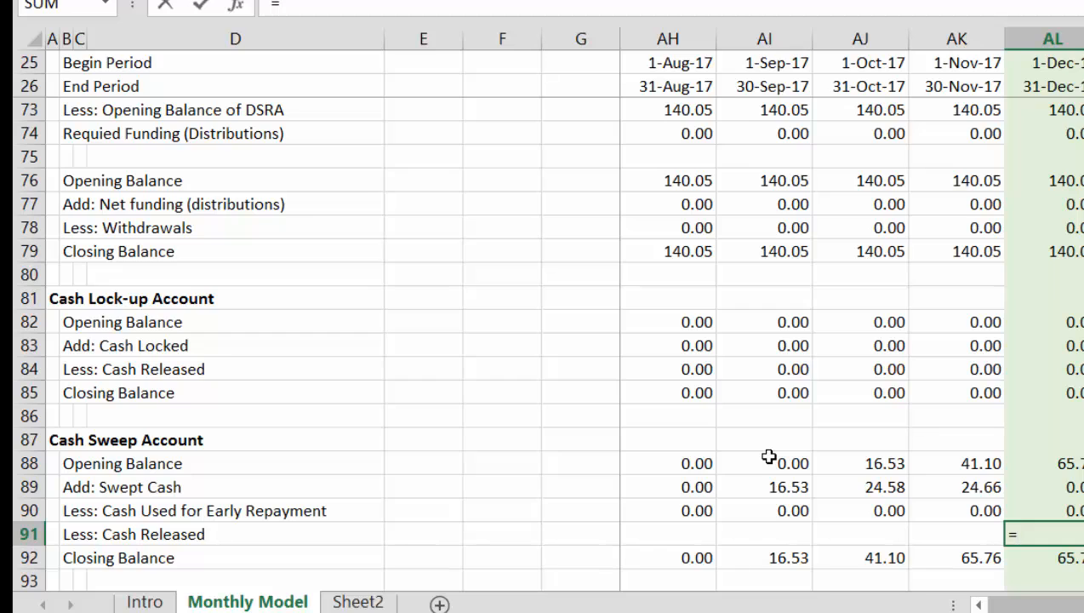
key("Page_Up")
key("Page_Up")
key("Page_Up")
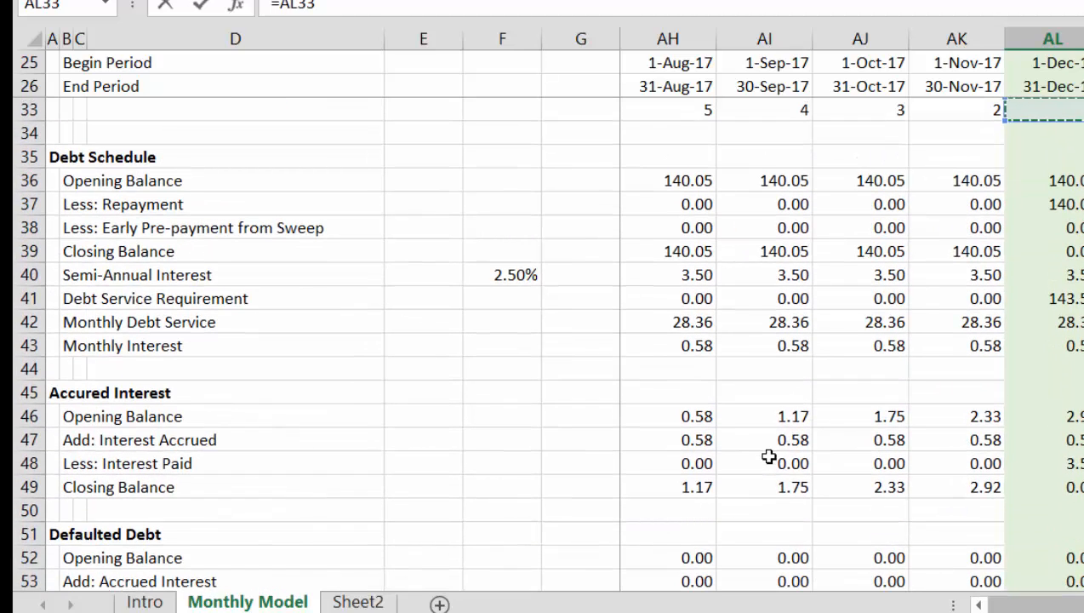
key("Down")
key("Down")
key("Down")
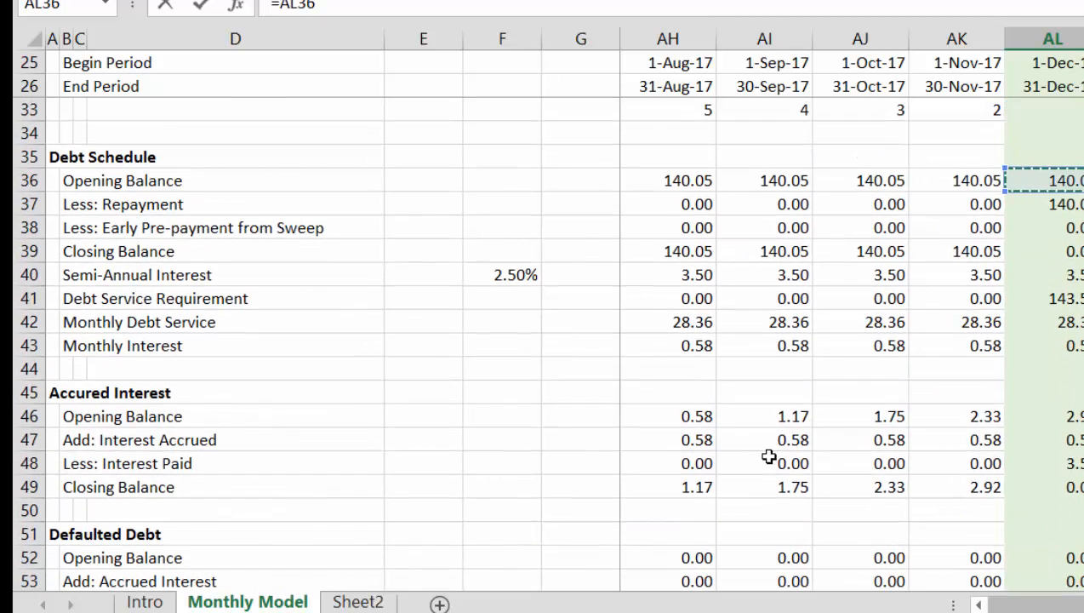
type("-")
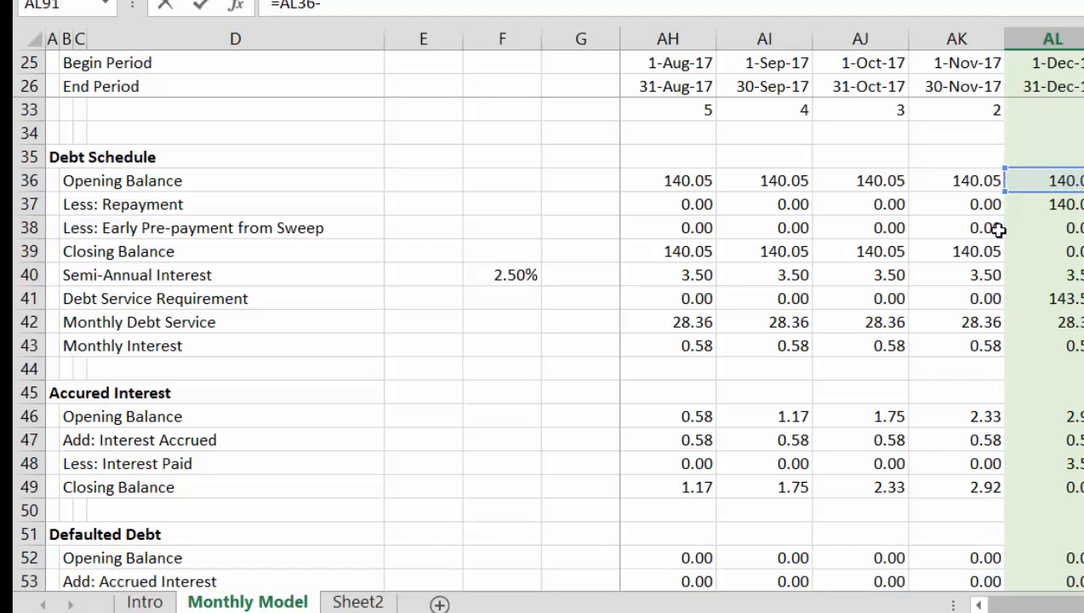
left_click(1036, 204)
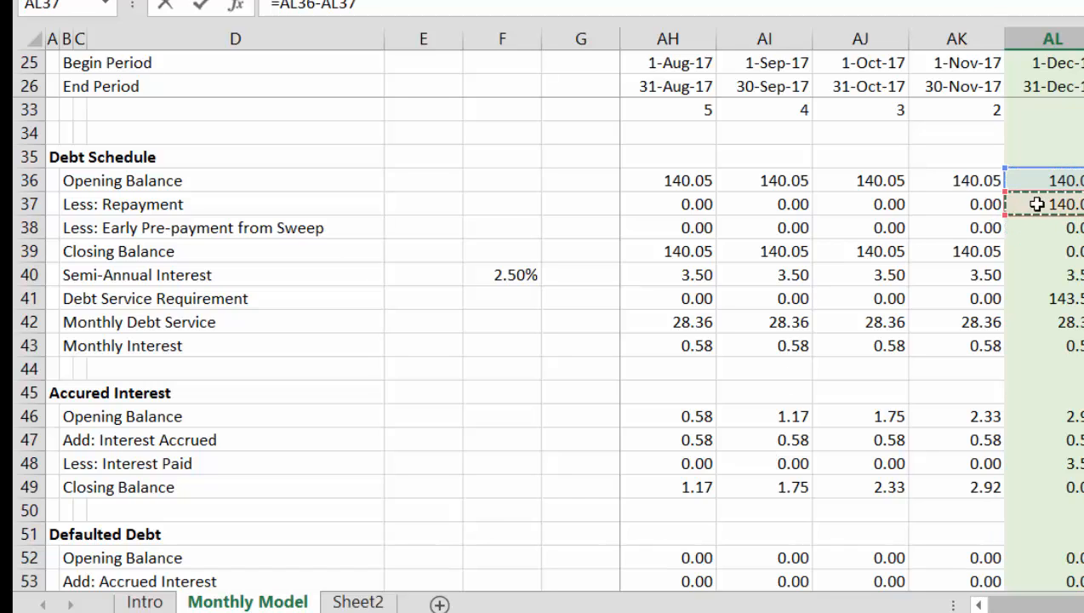
type("-")
key("Down")
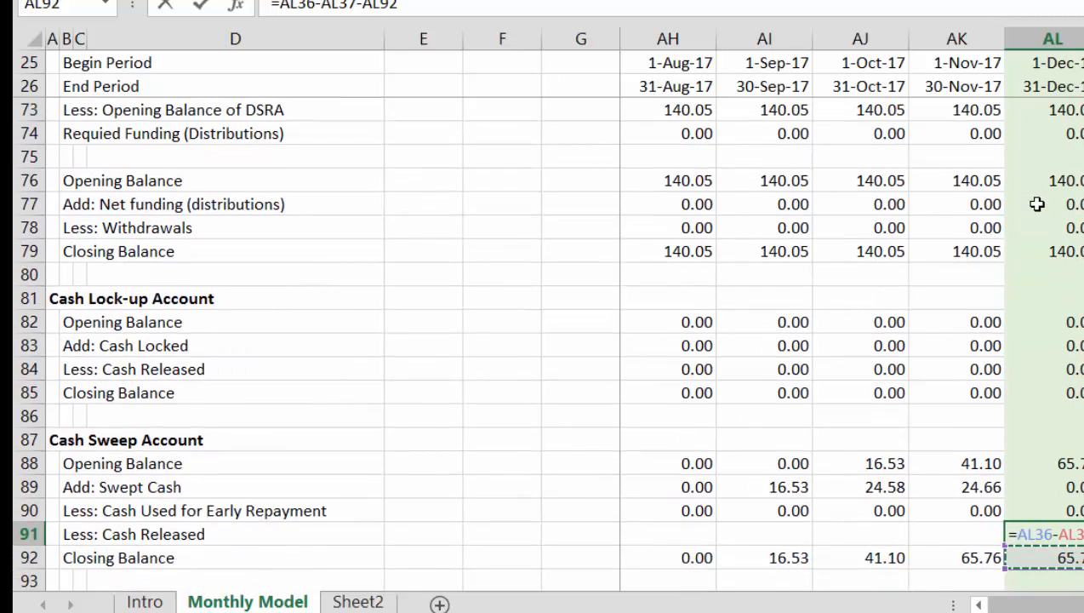
key("Up")
key("Up")
key("Up")
key("Up")
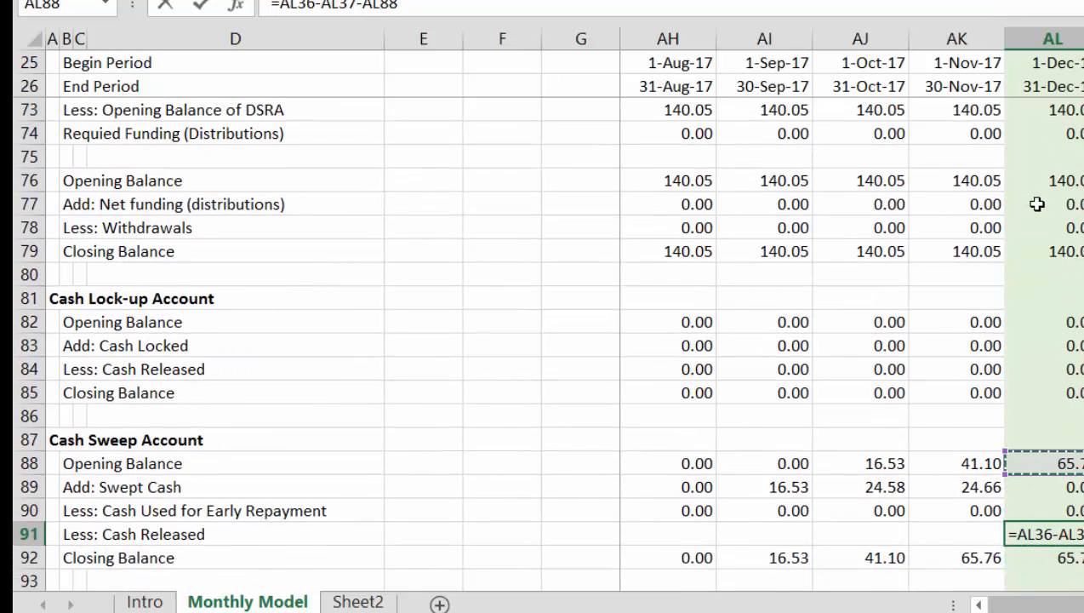
key("Return")
key("Up")
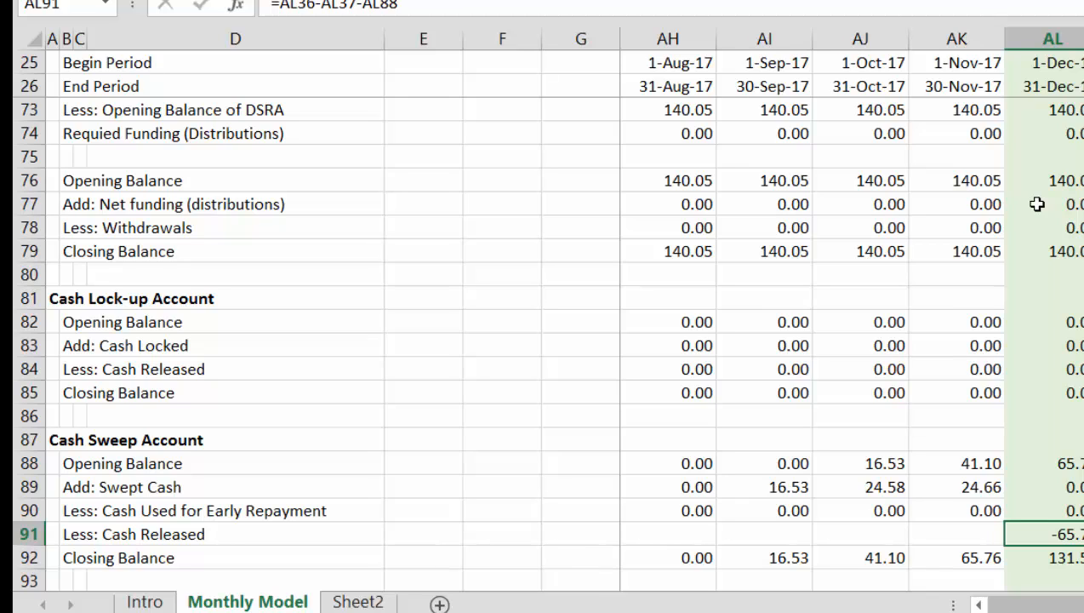
key("F2")
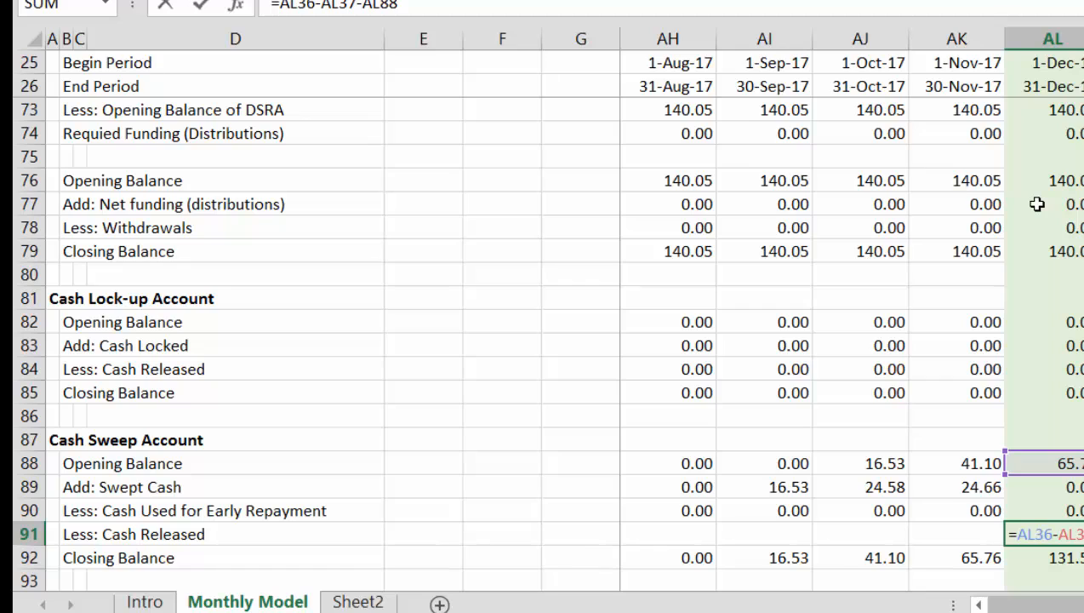
key("Escape")
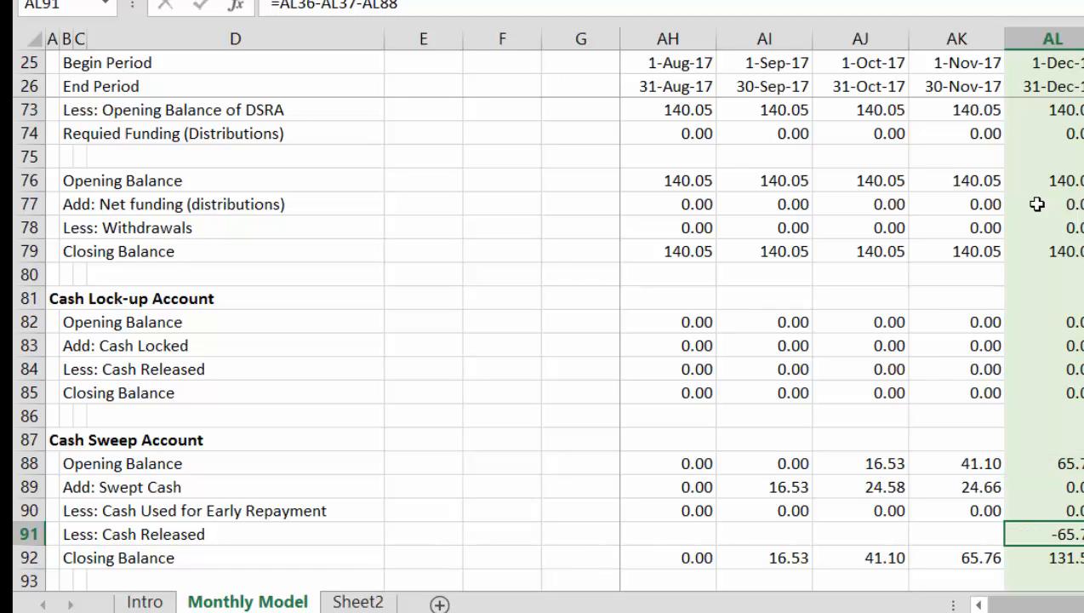
Step: Replace the cash released formula in AL91 with =AL88-AL36+AL37, taking the sweep opening balance less the debt remaining after repayment
type("=")
key("Up")
key("Up")
key("Up")
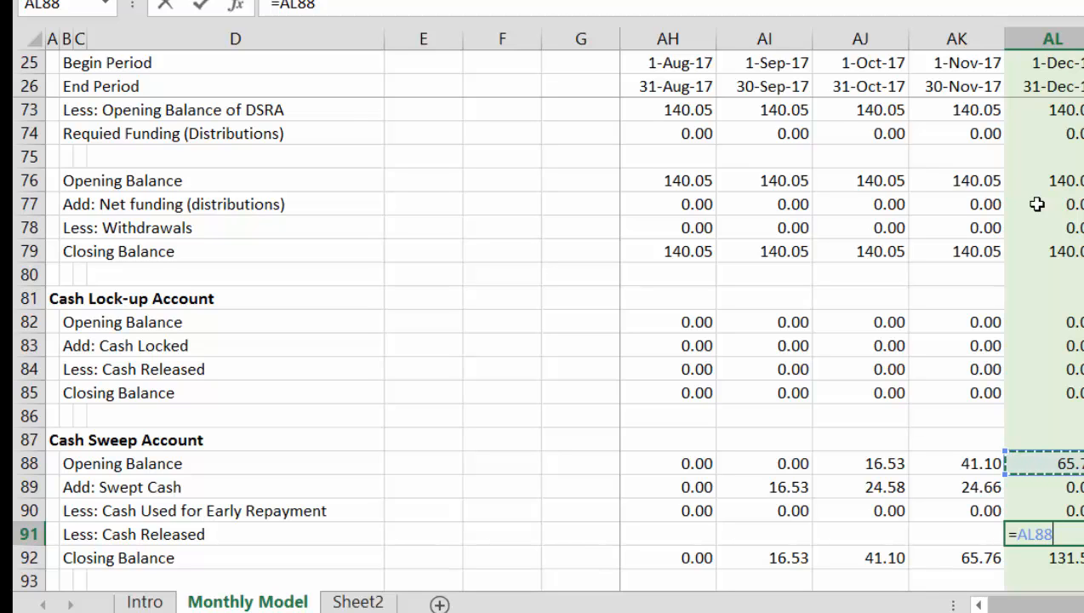
type("-")
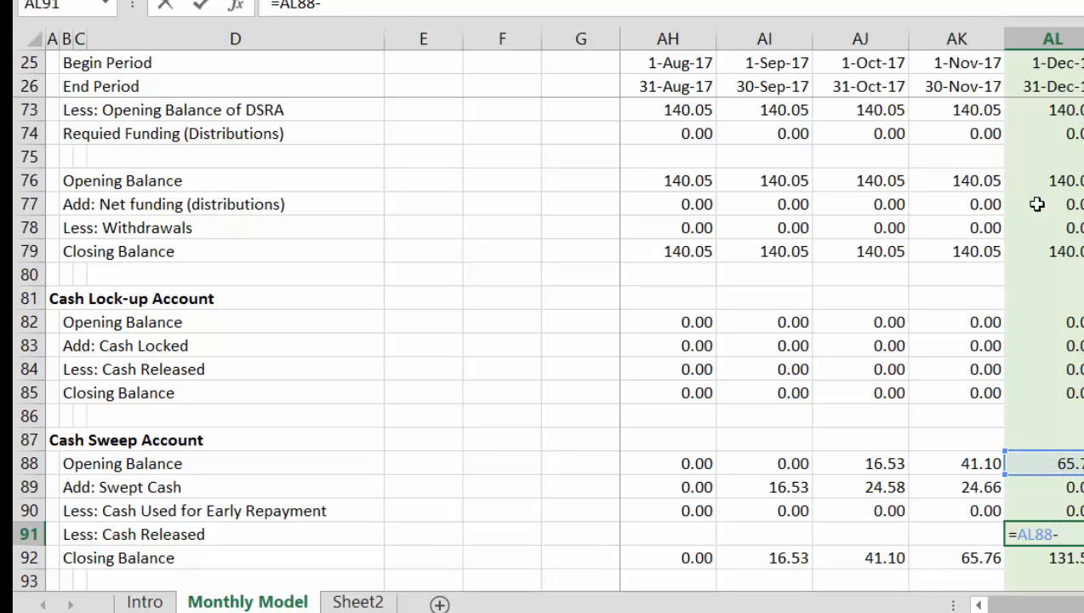
key("Up")
key("Up")
key("Up")
key("Up")
key("Up")
key("Up")
key("Up")
key("Up")
key("Up")
key("Up")
key("Up")
key("Up")
key("Up")
key("Up")
key("Up")
key("Up")
key("Up")
key("Up")
key("Up")
key("Up")
key("Down")
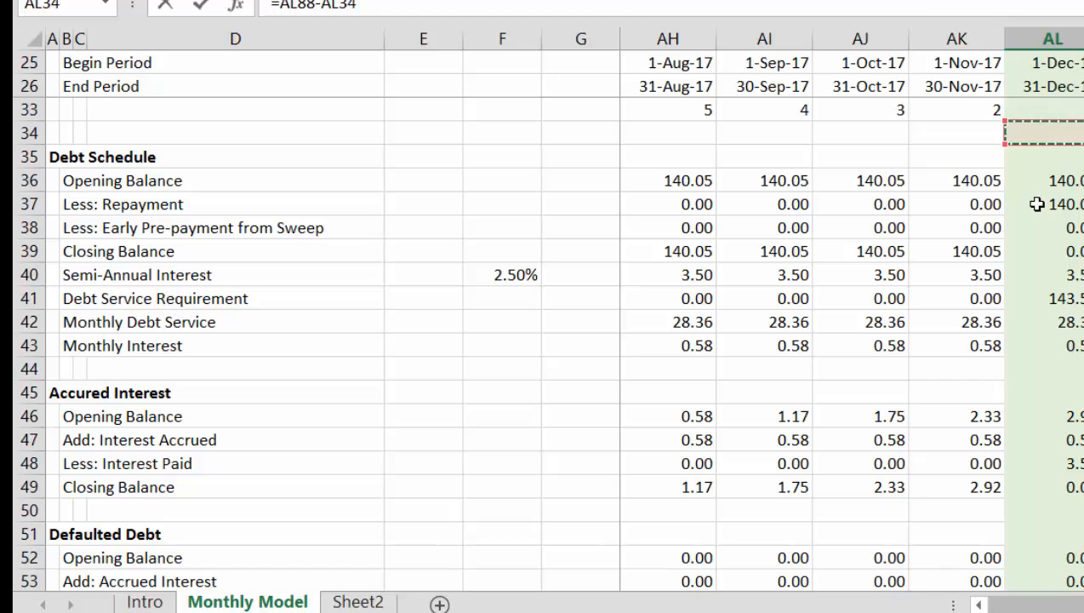
key("Down")
key("Down")
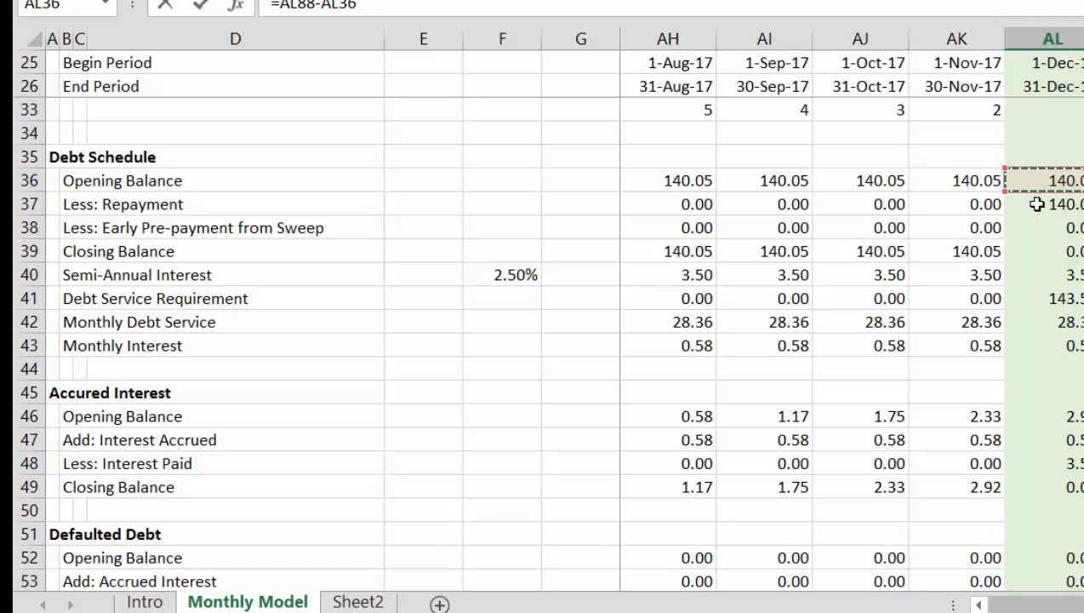
type("+")
left_click(1037, 204)
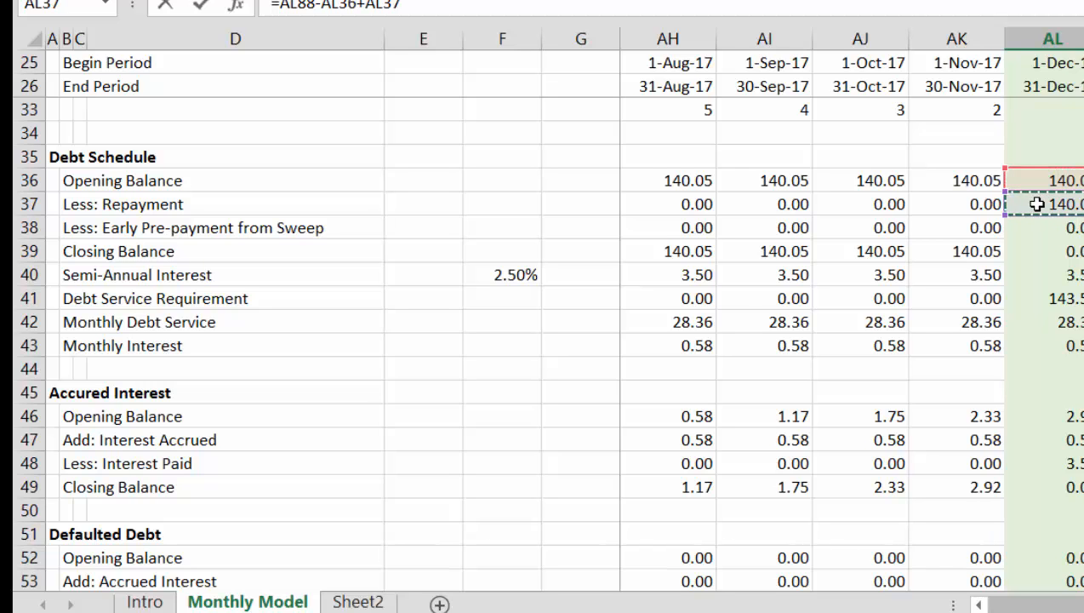
key("Return")
key("Up")
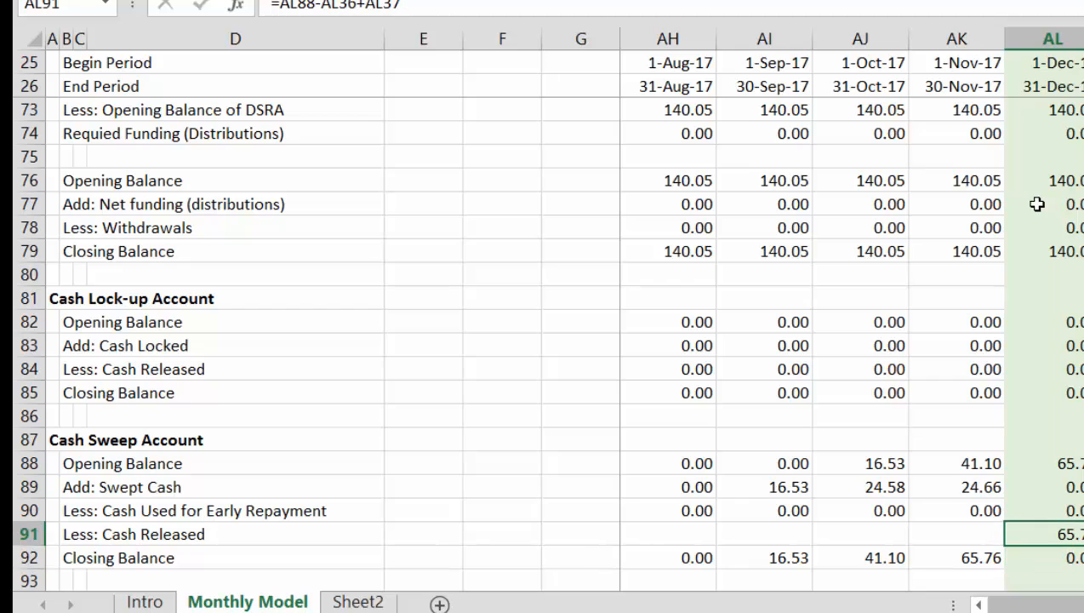
Step: Make the AL91 cash released formula conditional on the Debt Switch, giving =IF(AL27,AL88-AL36+AL37)
key("F2")
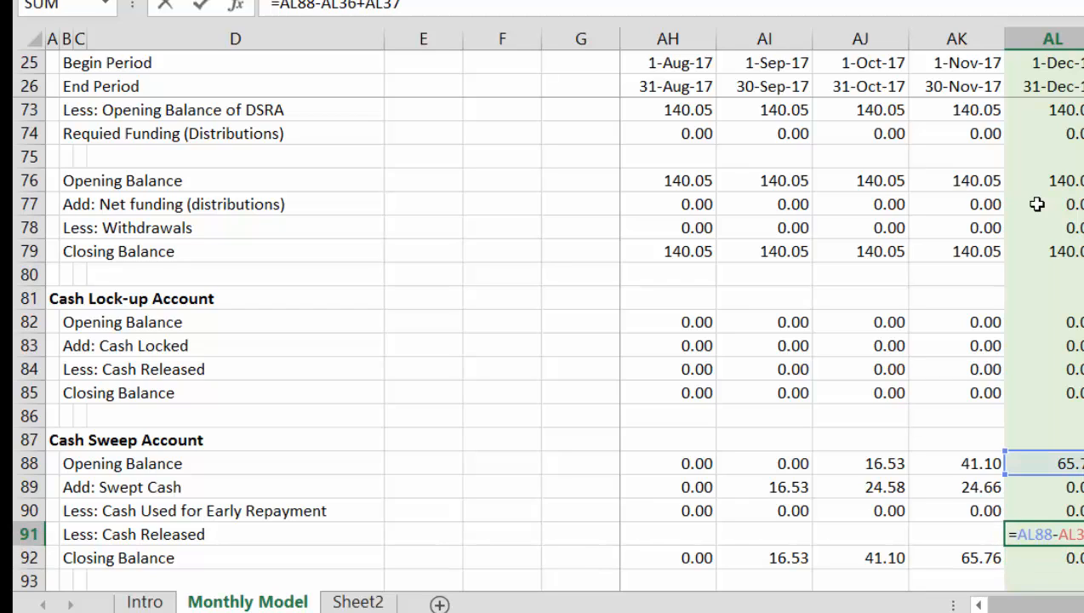
type("if(")
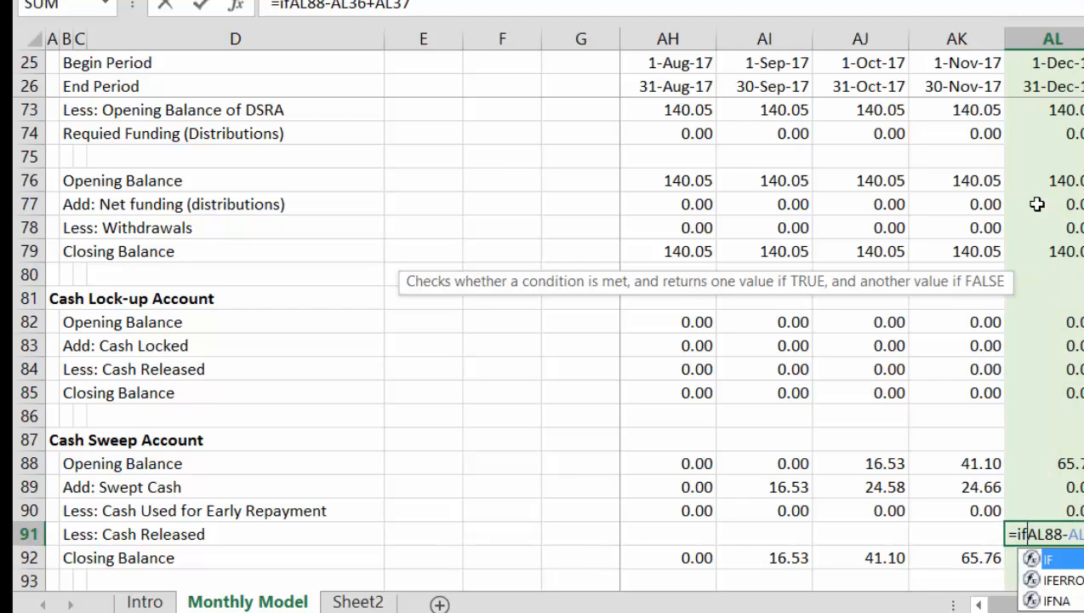
left_click(1077, 134)
key("Page_Up")
key("Page_Up")
key("Page_Up")
key("Page_Up")
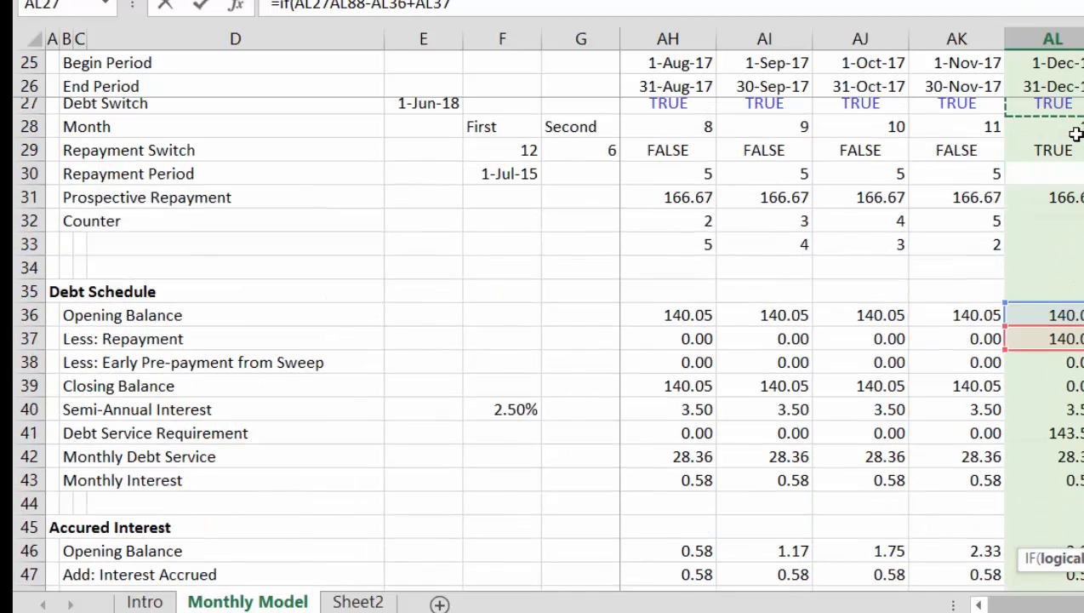
key("Up")
key("Down")
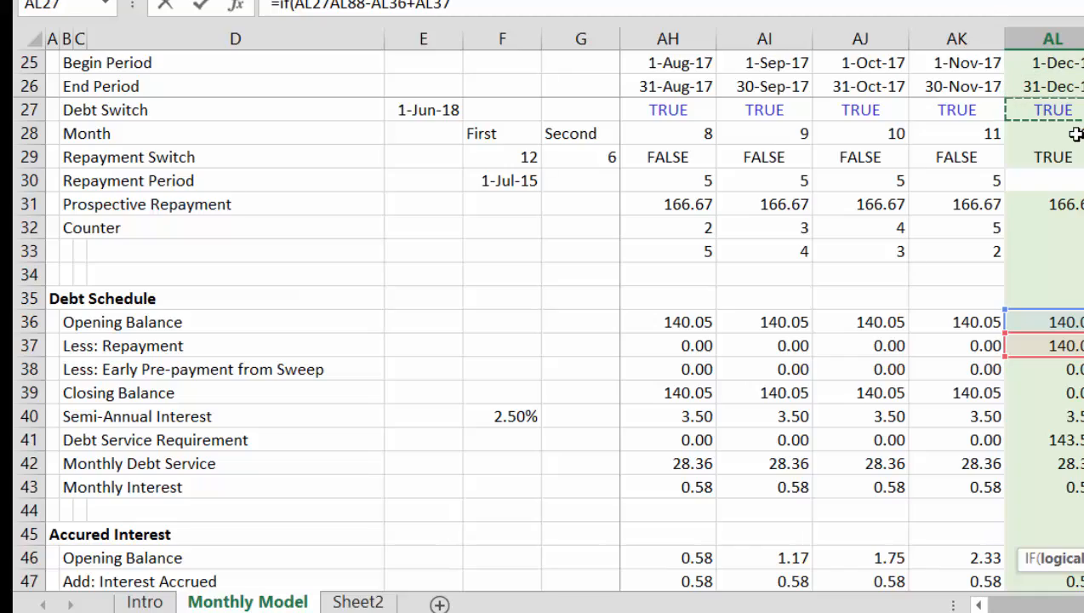
key("Return")
key("Return")
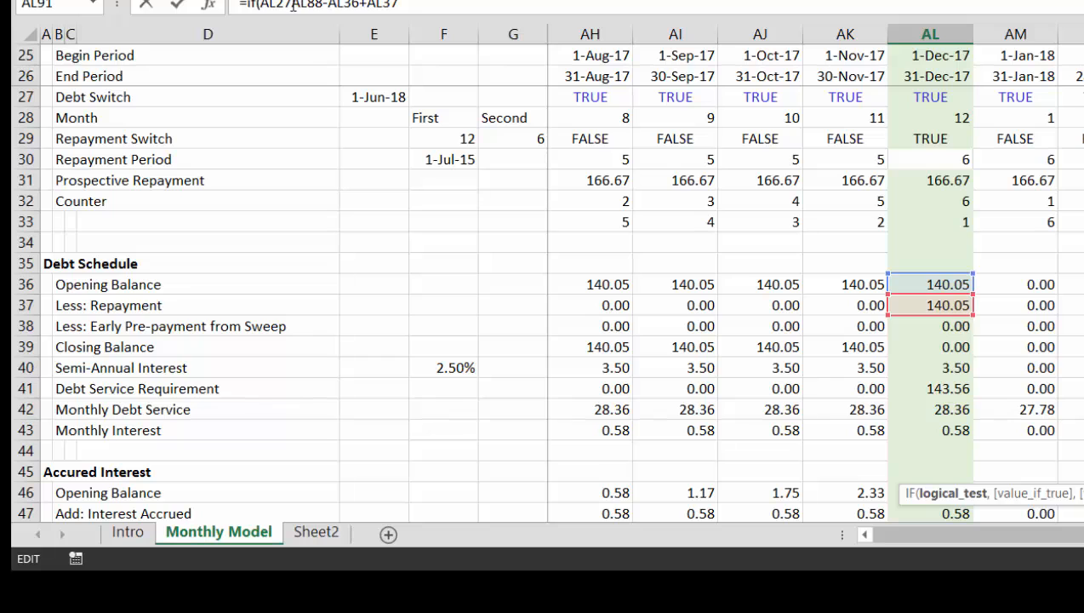
left_click(293, 5)
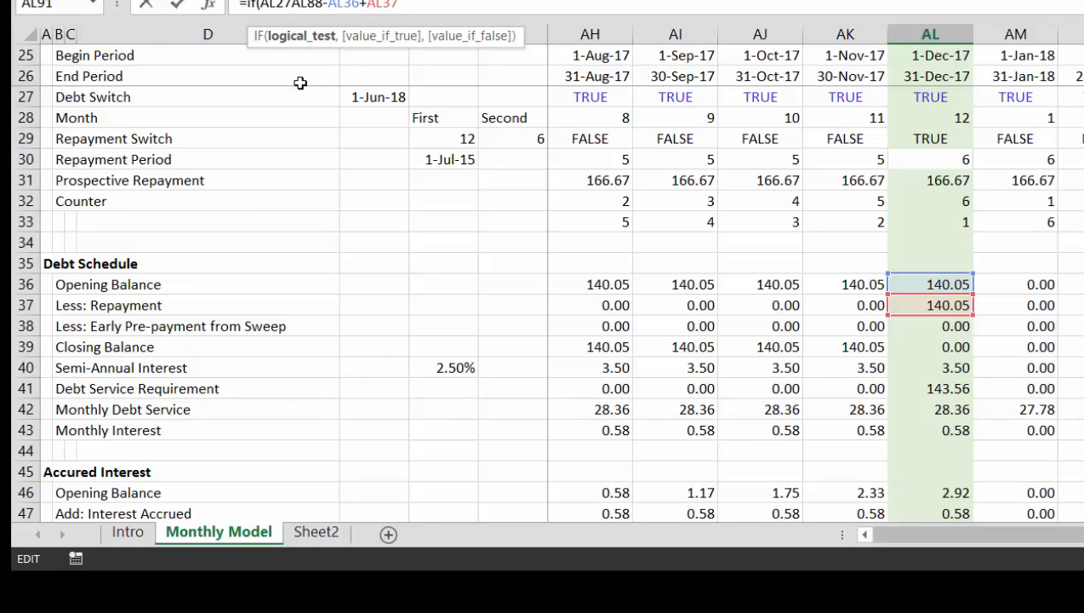
type(",")
type(")")
key("Return")
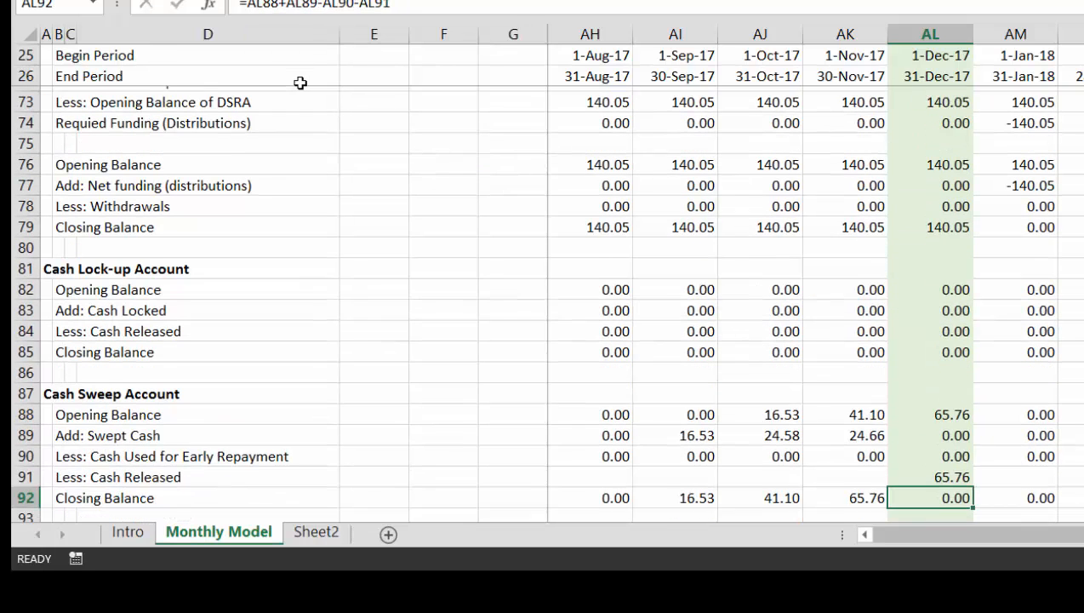
Step: Floor the cash released in AL91 at zero by changing its formula to =MAX(IF(AL27,AL88-AL36+AL37),0)
key("Up")
key("F2")
key("Left")
key("Left")
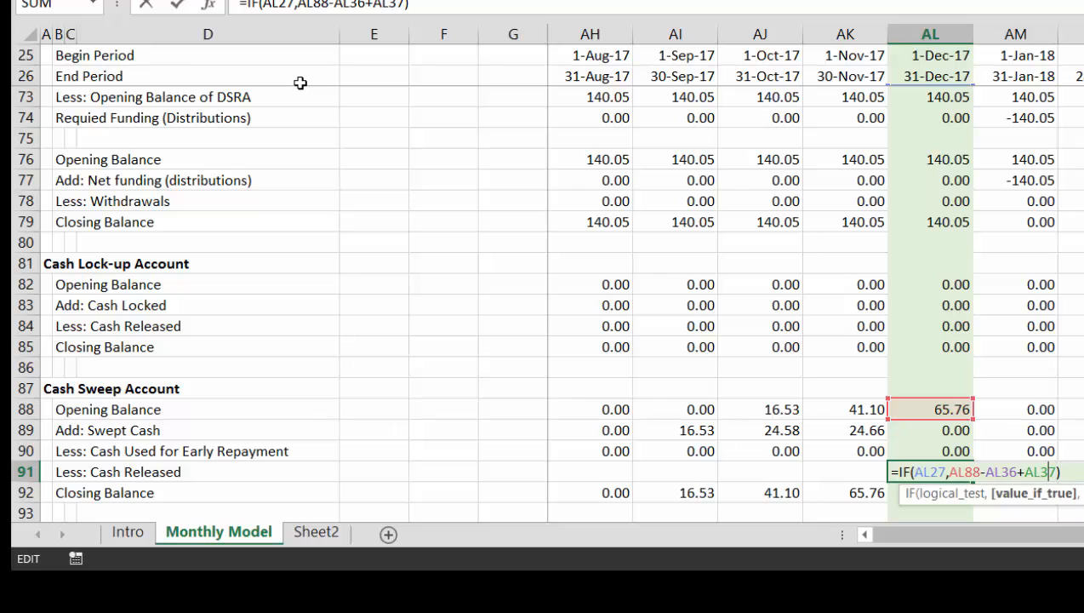
key("Left")
key("Left")
key("Left")
key("Left")
key("Left")
key("Left")
key("Left")
key("Left")
key("Left")
key("Left")
key("Left")
key("Left")
key("Left")
key("Left")
key("Left")
key("Left")
key("Left")
key("Left")
key("Left")
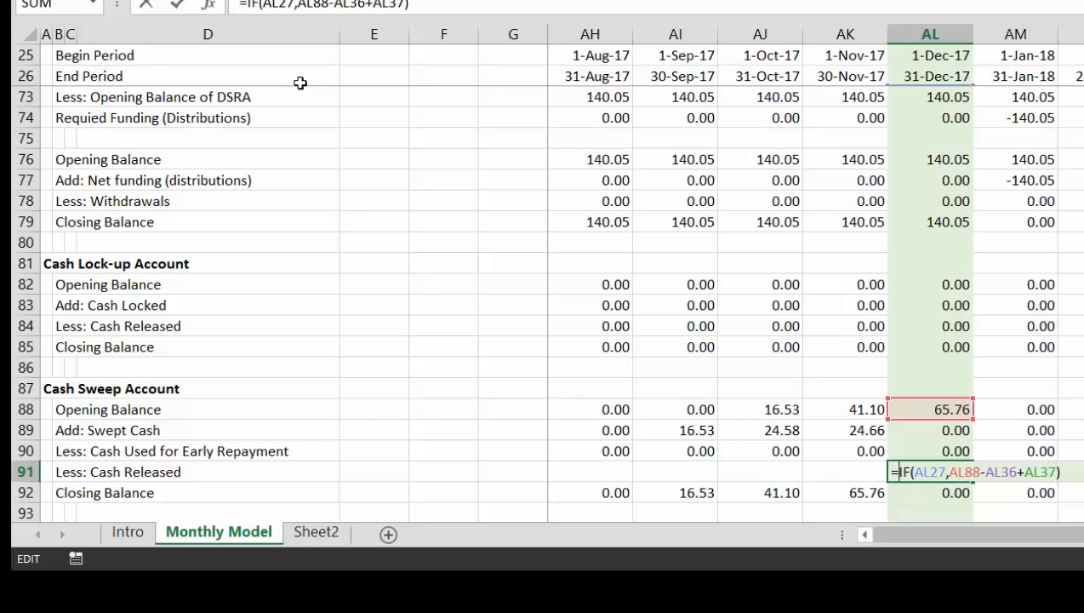
type("max(")
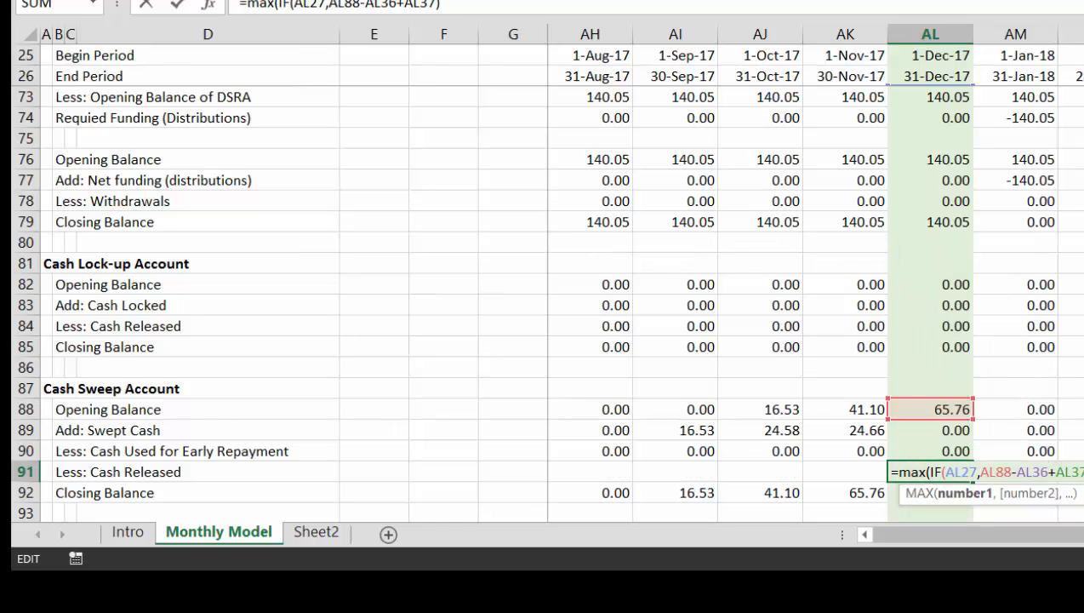
left_click(526, 7)
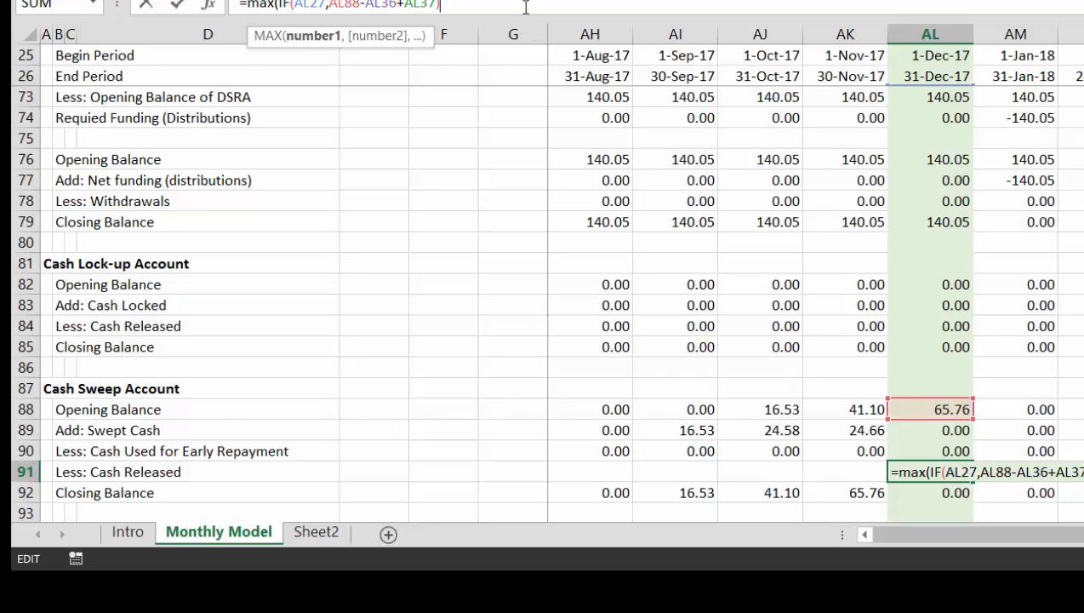
type(",0)")
key("Return")
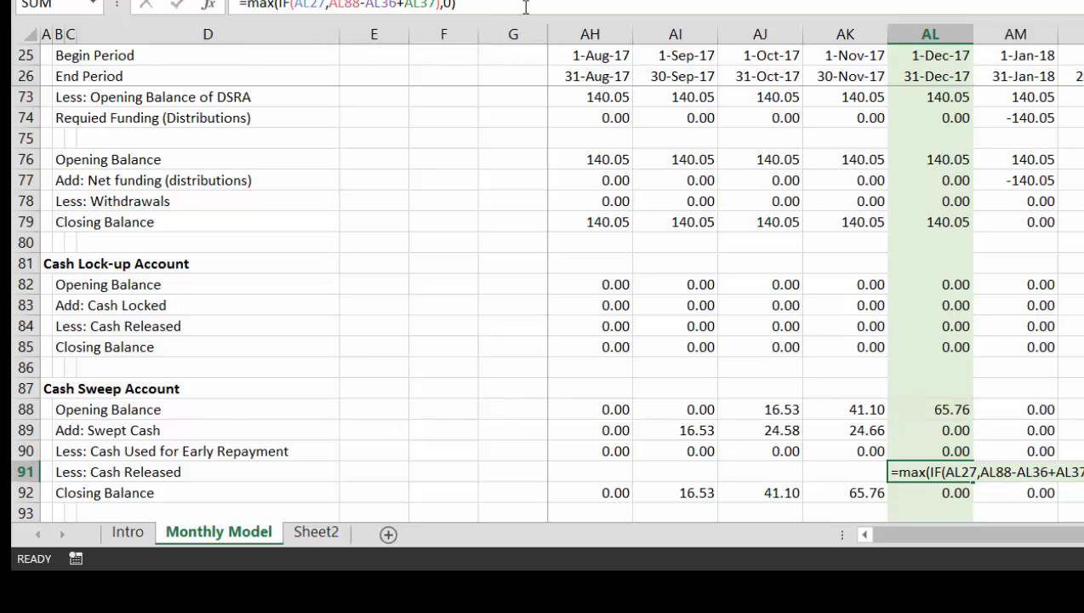
Step: Copy the December 2017 cash released formula from AL91 into the first model month, cell I91
key("Up")
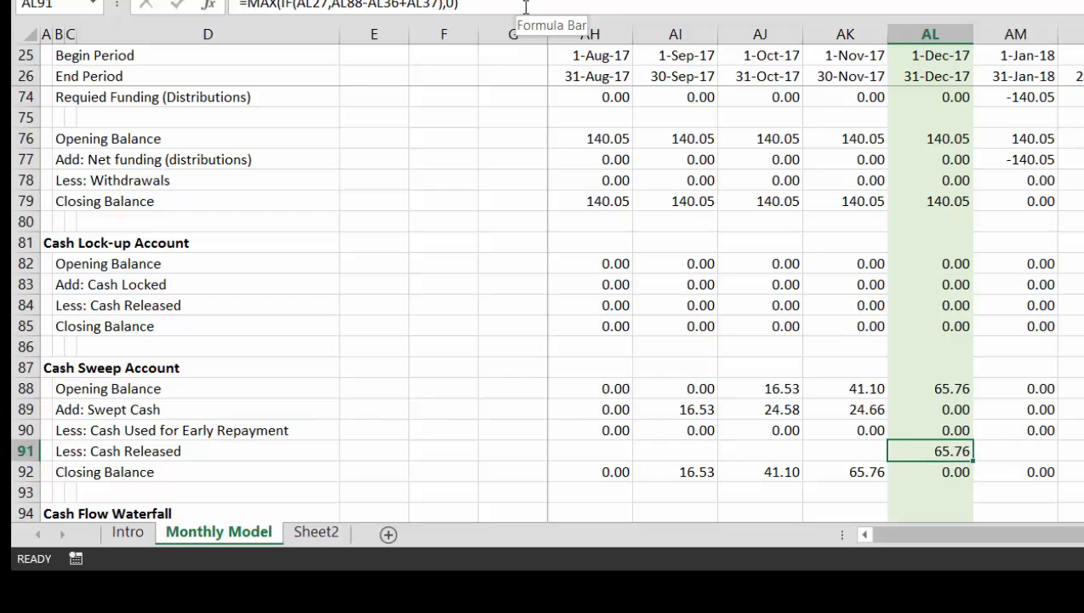
key("ctrl+c")
key("Left")
key("ctrl+Left")
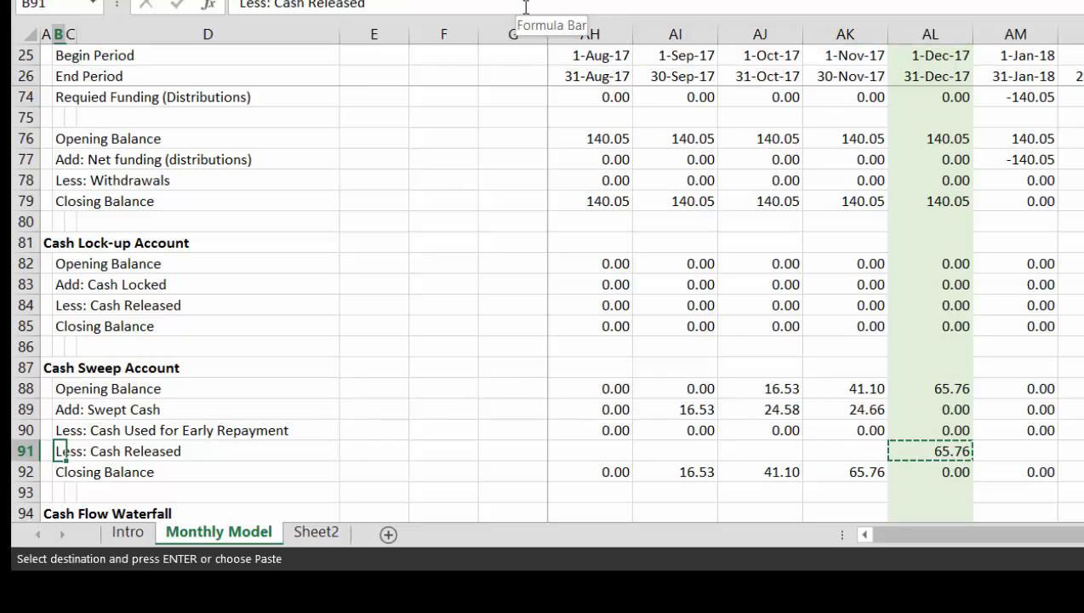
key("Right")
key("Right")
key("Right")
key("Right")
key("Right")
key("Right")
key("Right")
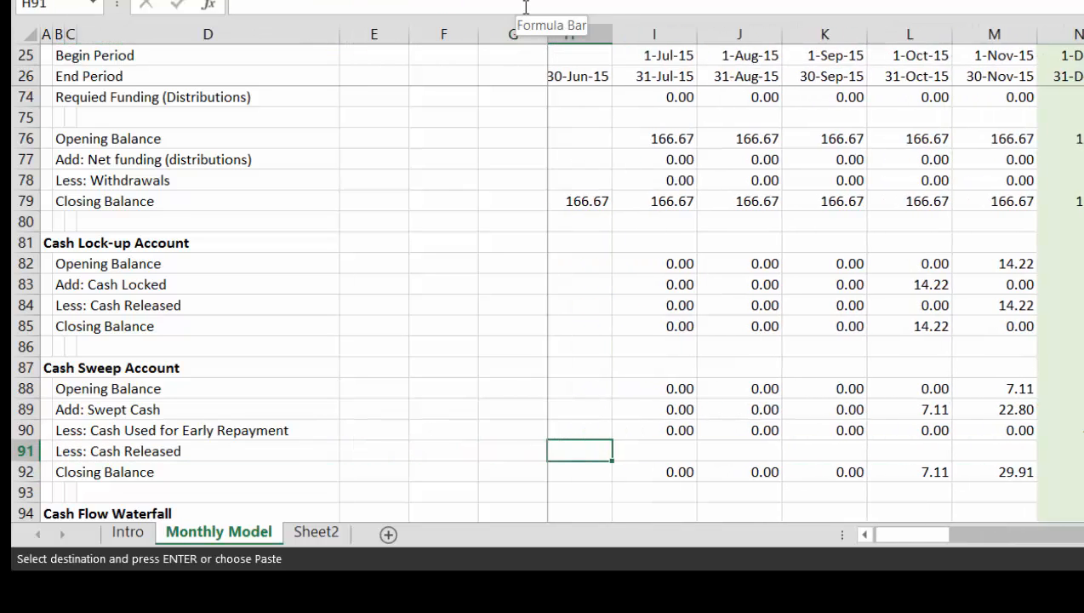
key("ctrl+v")
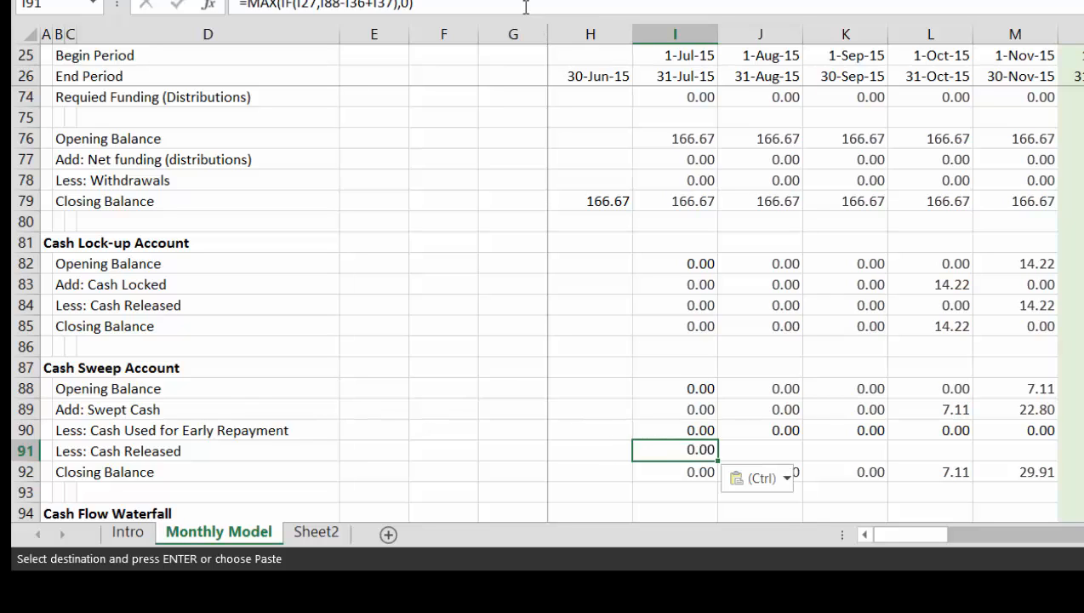
Step: Fill the cash released formula from I91 across all remaining months of row 91
key("Left")
key("Right")
key("ctrl+shift+Right")
key("Return")
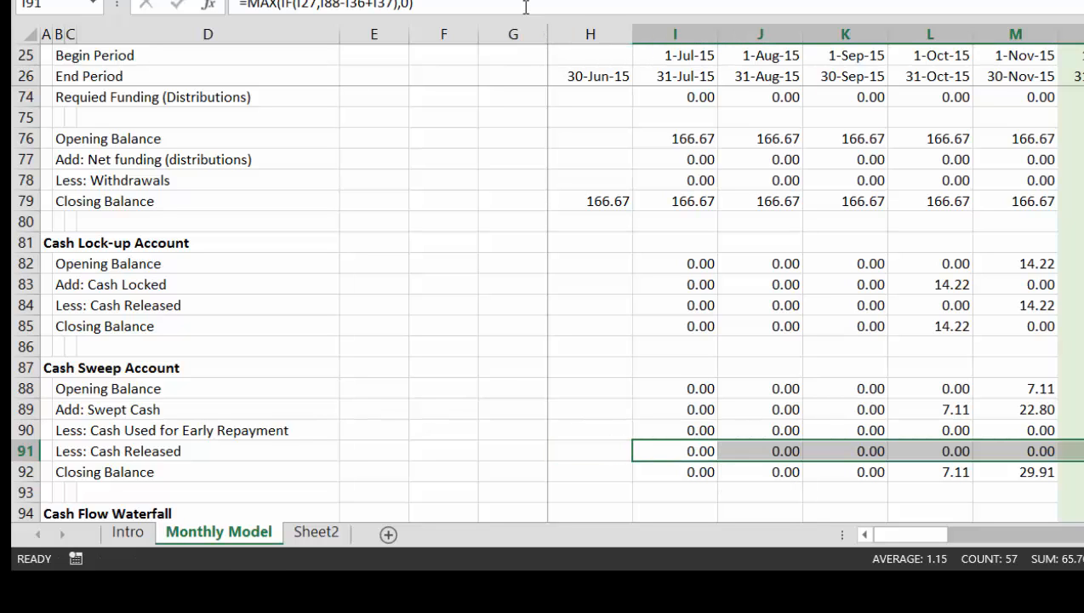
Step: Examine the filled Cash Released row of the Cash Sweep Account month by month, from July 2015 into 2019
key("Right")
key("Right")
key("Right")
key("Right")
key("Right")
key("Right")
key("Right")
key("Right")
key("Right")
key("Right")
key("Right")
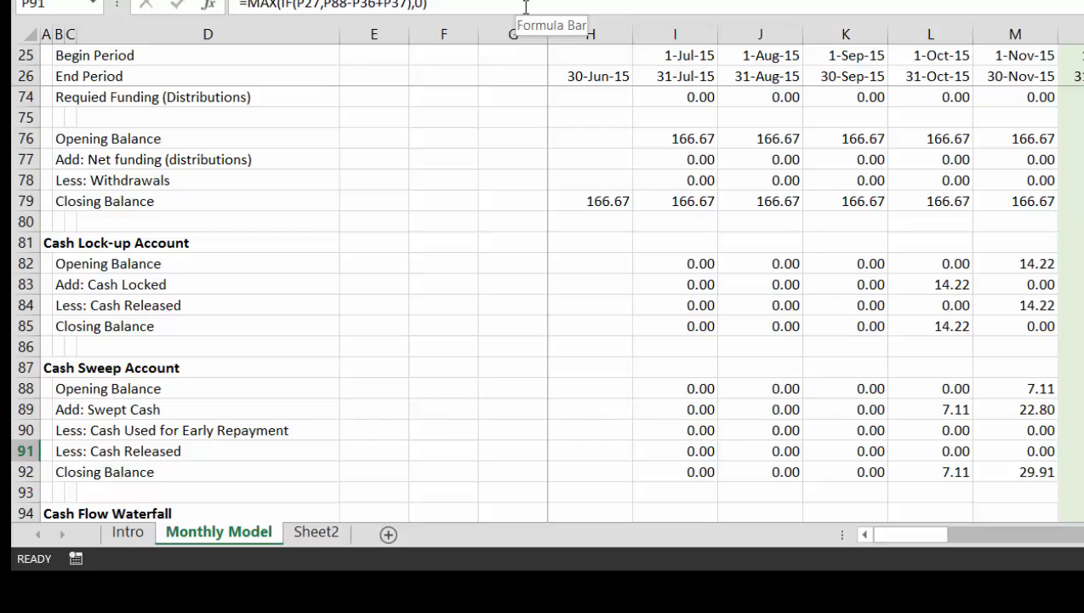
key("Right")
key("Right")
key("Right")
key("Right")
key("Right")
key("Right")
key("Right")
key("Right")
key("Right")
key("Right")
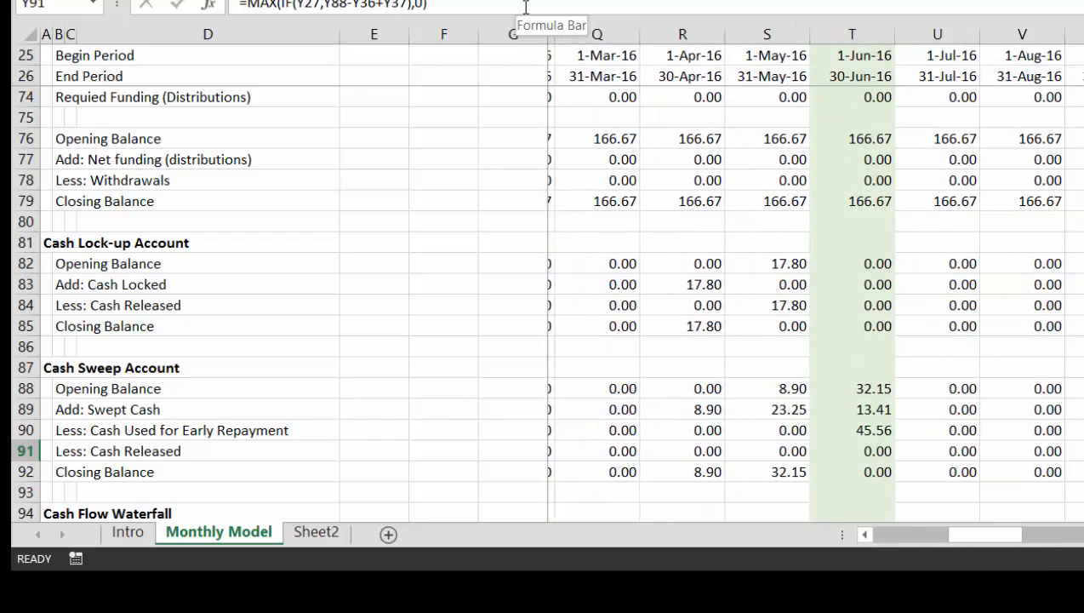
key("Right")
key("Right")
key("Right")
key("Right")
key("Right")
key("Right")
key("Right")
key("Right")
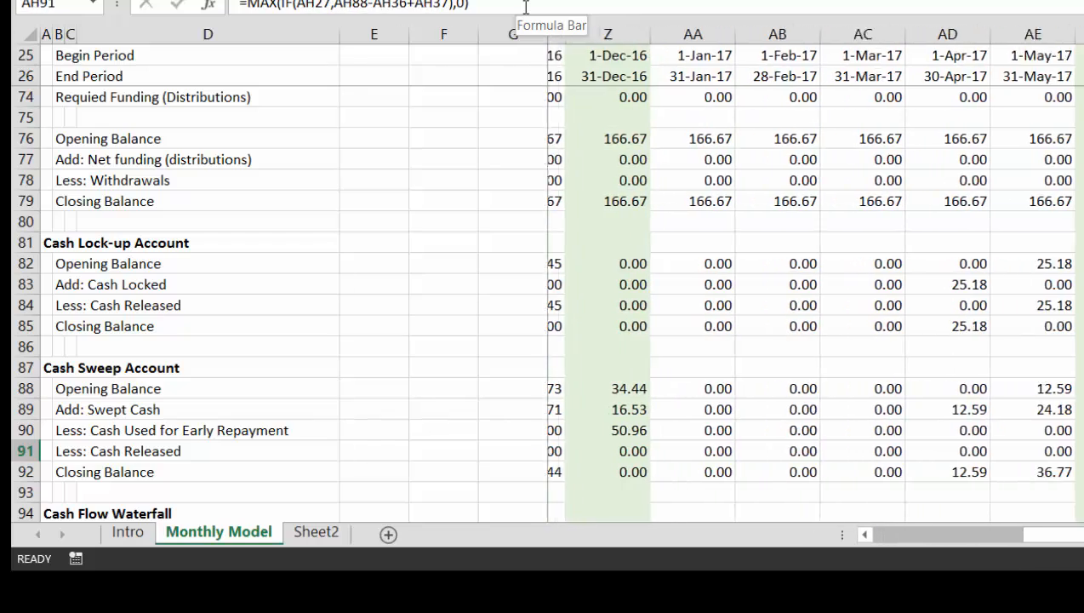
key("Right")
key("Right")
key("Right")
key("Right")
key("Right")
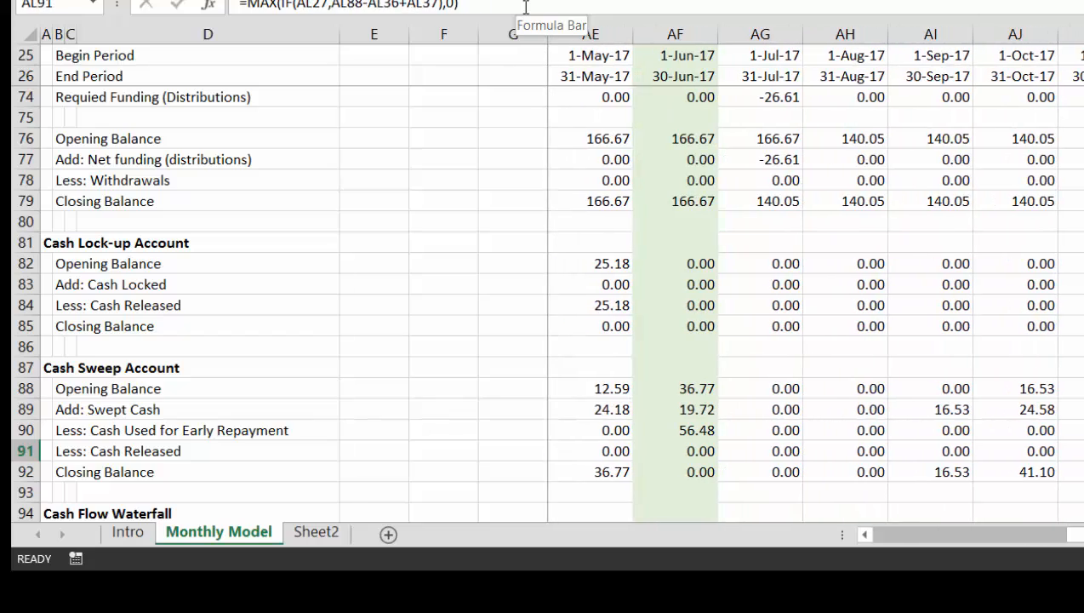
key("Right")
key("Right")
key("Right")
key("Right")
key("Right")
key("Right")
key("Right")
key("Right")
key("Right")
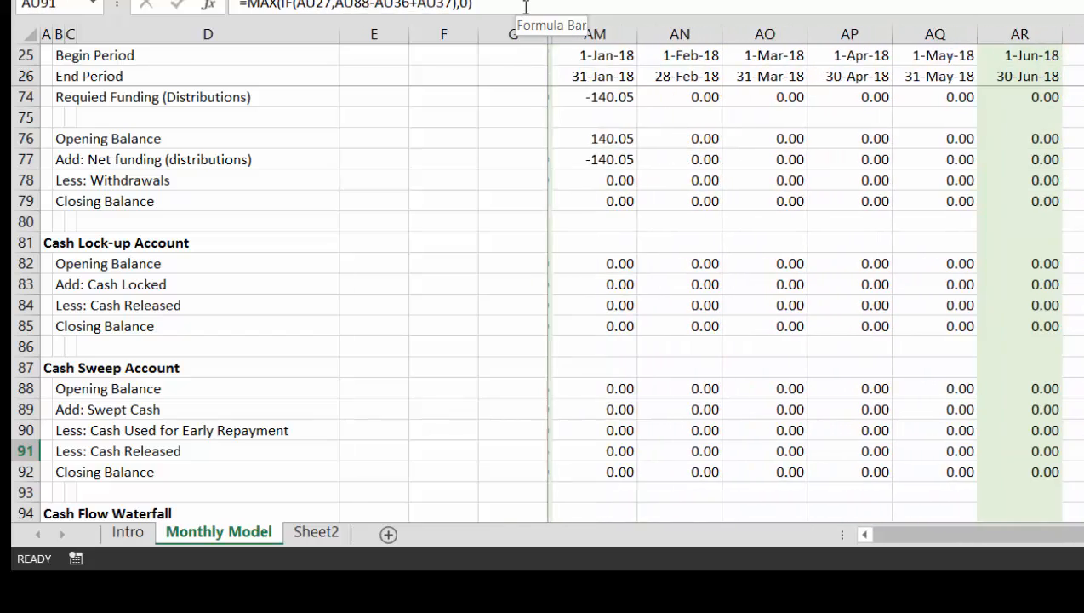
key("Right")
key("Right")
key("Right")
key("Right")
key("Right")
key("Right")
key("Right")
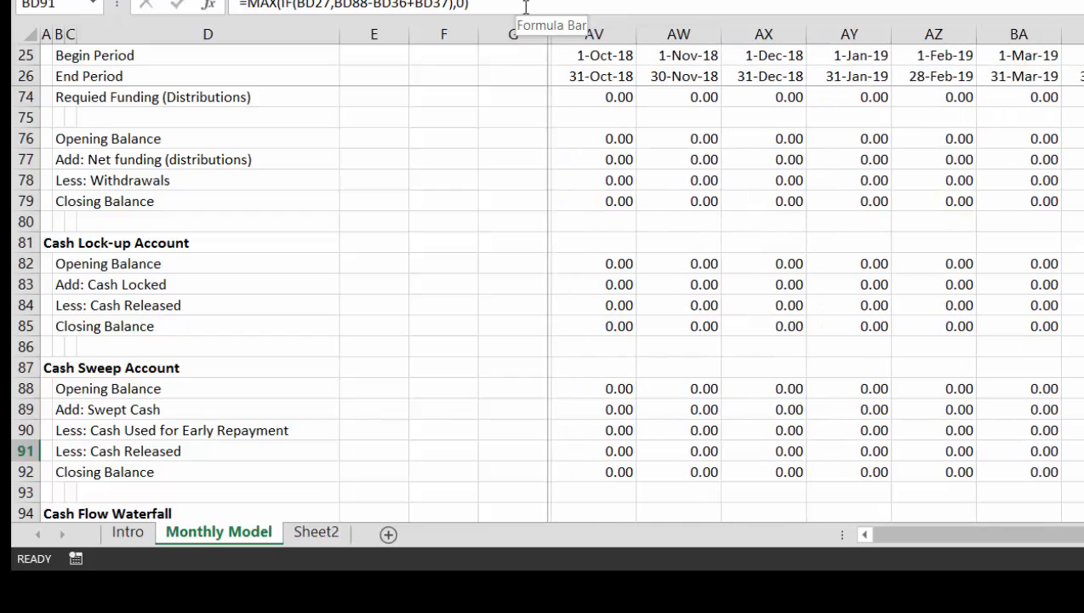
key("Left")
key("Left")
key("ctrl+Left")
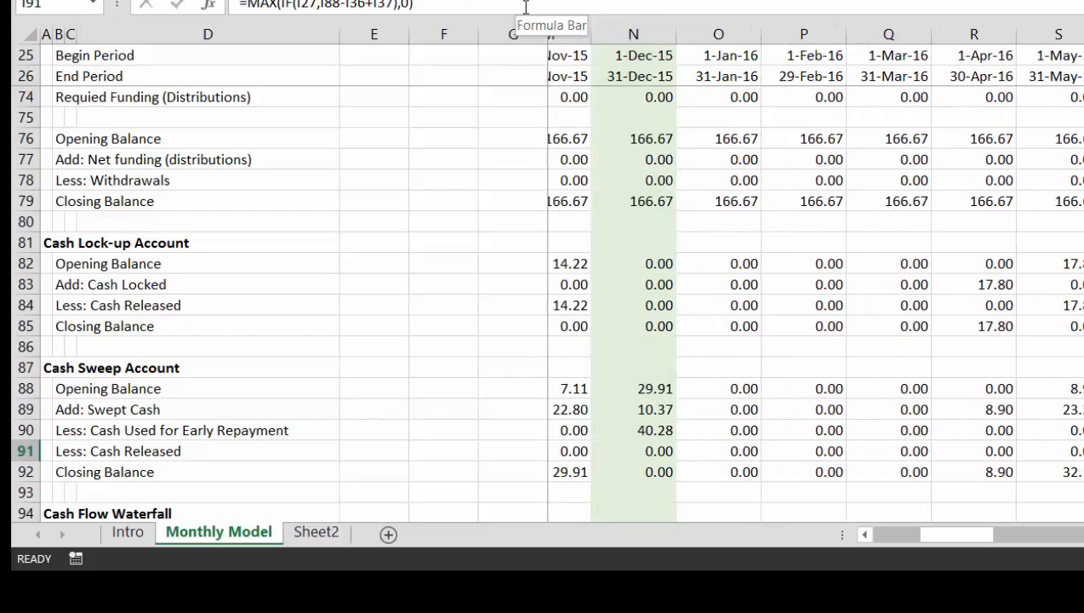
key("Left")
key("Left")
key("Left")
key("Left")
key("Left")
key("Left")
key("Left")
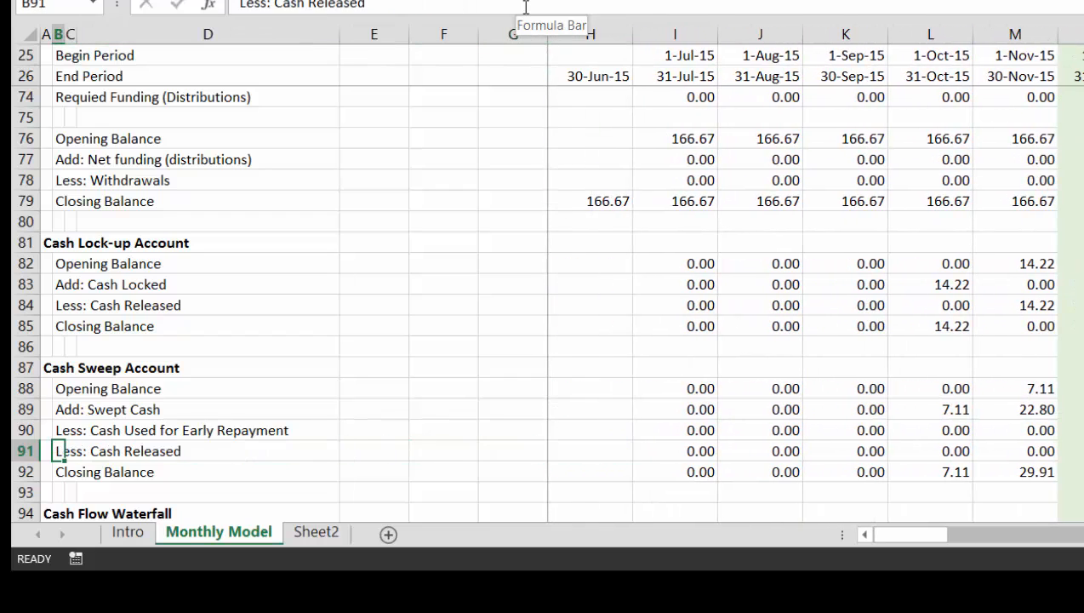
Step: Look through the Cash Flow Waterfall down to the DSCR ratio section and return to the Deposits into Cash Sweep row
key("Down")
key("Down")
key("Down")
key("Down")
key("Down")
key("Down")
key("Down")
key("Down")
key("Down")
key("Down")
key("Down")
key("Down")
key("Down")
key("Down")
key("Down")
key("Down")
key("Down")
key("Down")
key("Down")
key("Down")
key("Down")
key("Down")
key("Down")
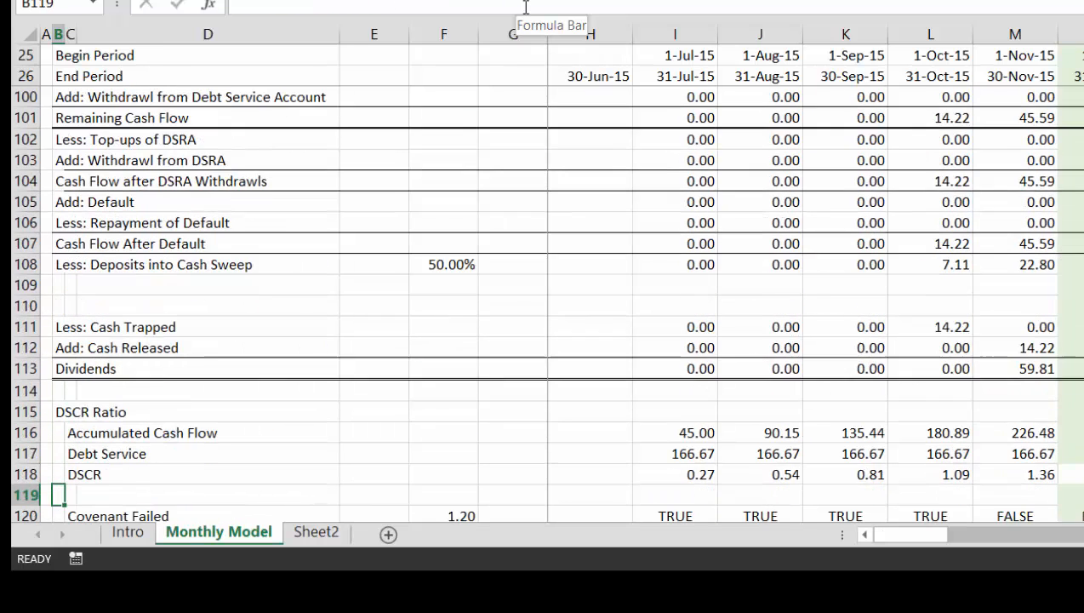
key("Up")
key("Up")
key("Up")
key("Up")
key("Up")
key("Up")
key("Up")
key("Up")
key("Up")
key("Up")
key("Up")
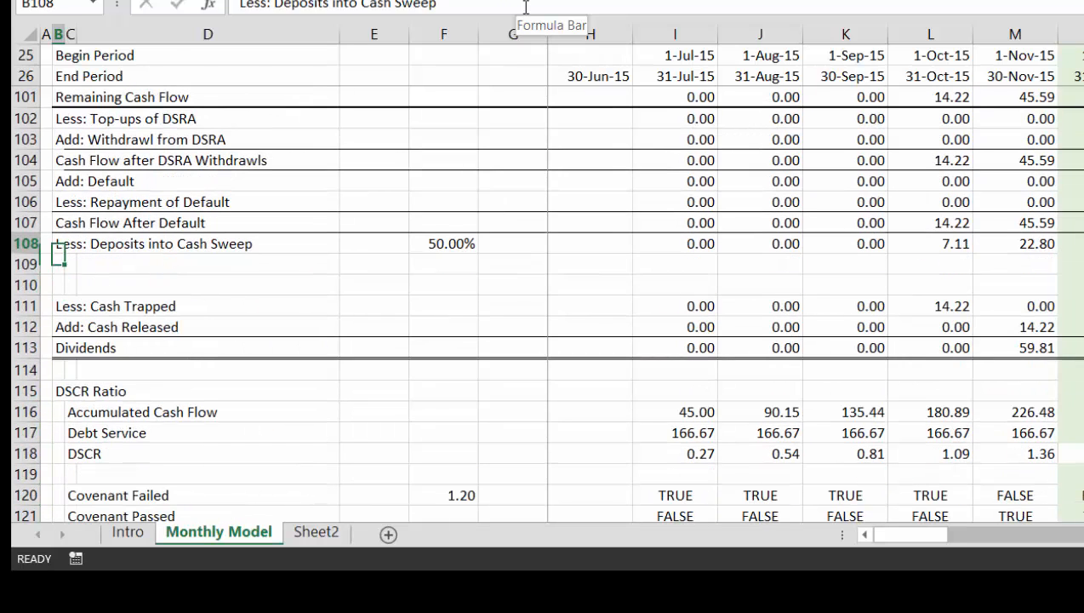
Step: Examine the Deposits into Cash Sweep formulas along row 108 as far as April 2017, returning to I108
key("Right")
key("Right")
key("Right")
key("Right")
key("Right")
key("Right")
key("Right")
key("Right")
key("Right")
key("Right")
key("Right")
key("Right")
key("Right")
key("Right")
key("Right")
key("Right")
key("Right")
key("Right")
key("Right")
key("Right")
key("Right")
key("Right")
key("Right")
key("Right")
key("Right")
key("Right")
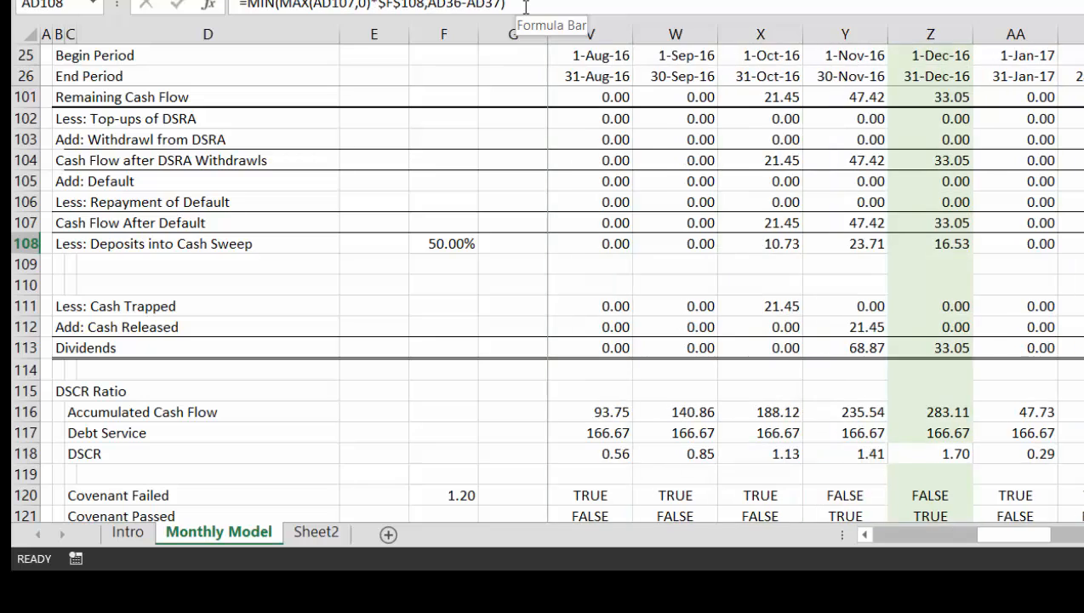
key("Left")
key("Left")
key("Left")
key("Left")
key("Left")
key("Left")
key("Left")
key("Left")
key("Left")
key("Left")
key("Left")
key("Left")
key("Left")
key("Left")
key("Left")
key("Left")
key("Left")
key("Left")
key("Left")
key("Left")
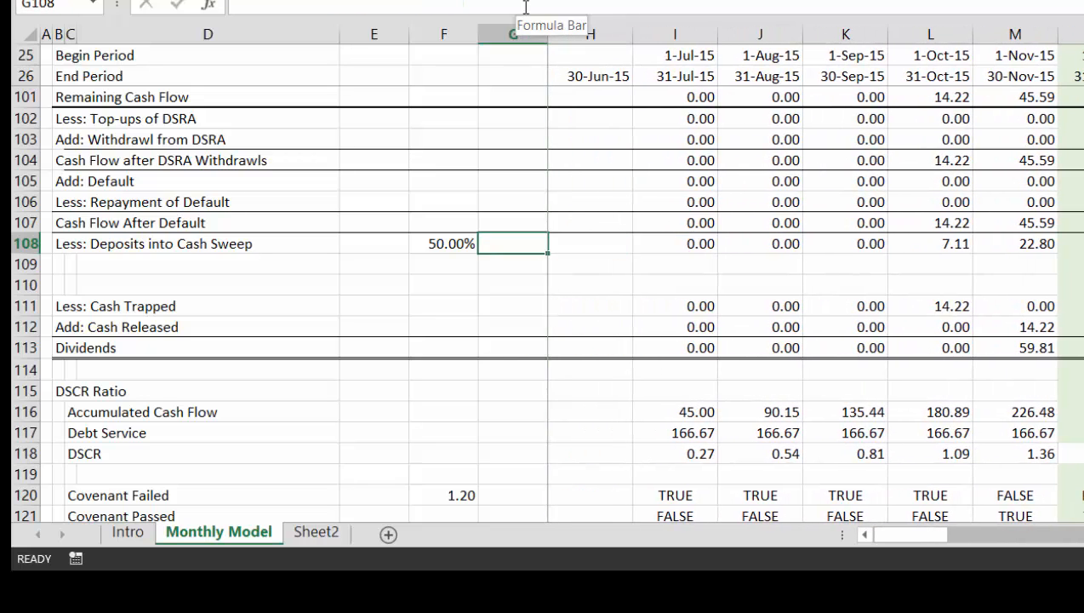
key("Right")
key("Right")
key("Right")
key("Right")
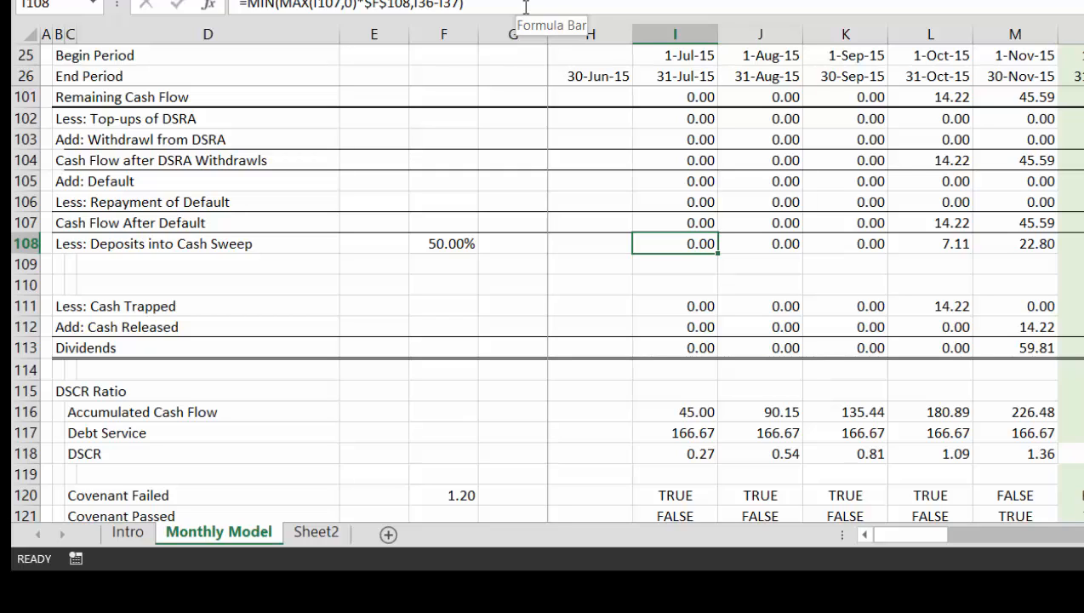
Step: Label row 109 of the Cash Flow Waterfall "Add: Cash Released from Sweep Account" in cell B109
key("Down")
key("Left")
key("Left")
key("Left")
key("Left")
key("Left")
key("Left")
key("Left")
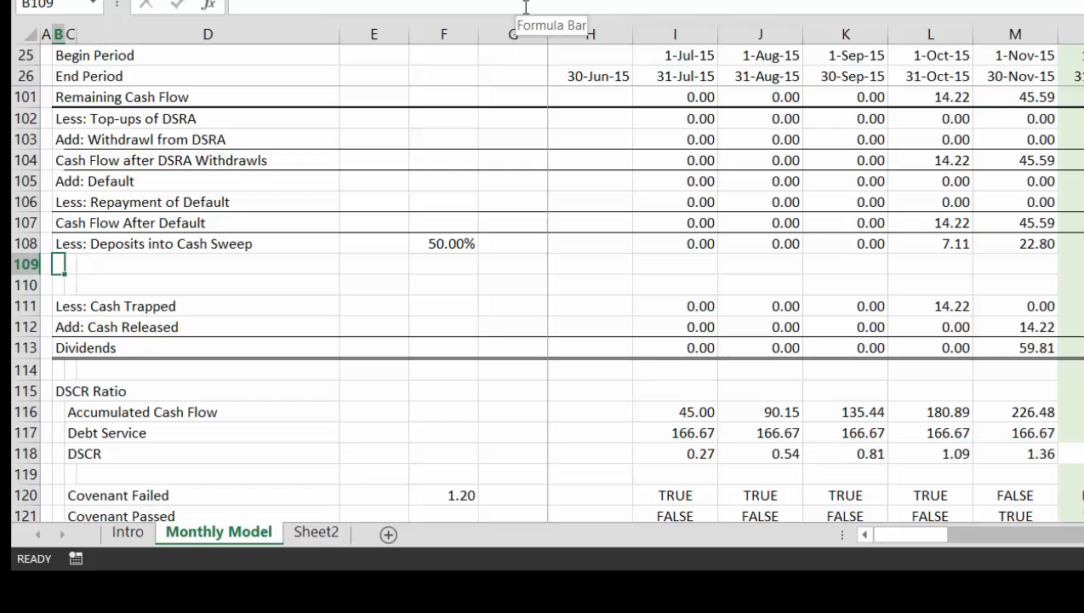
type("Add: ")
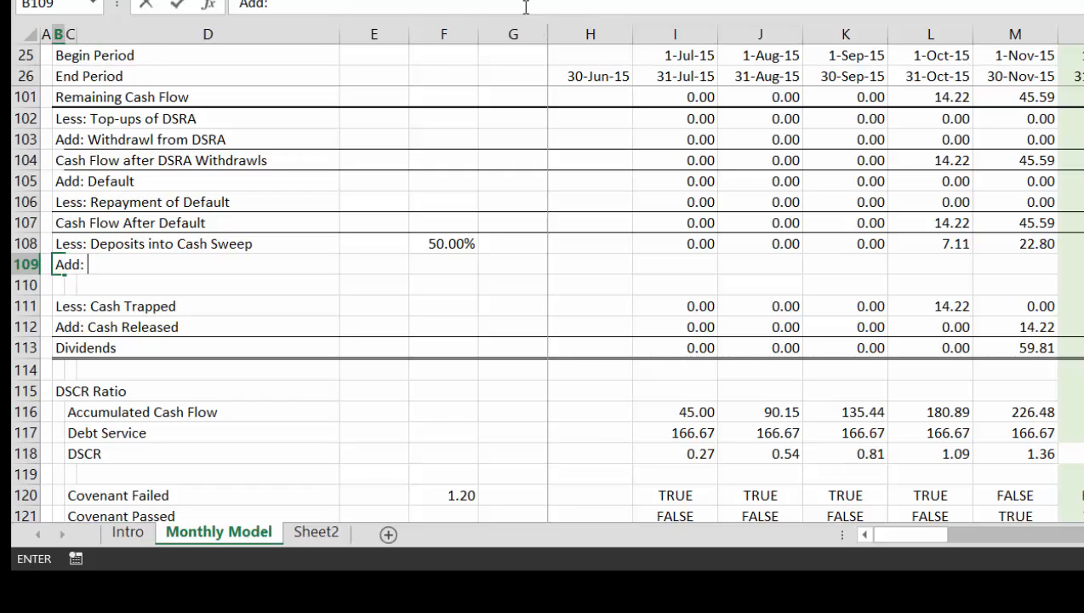
type("Cash Re")
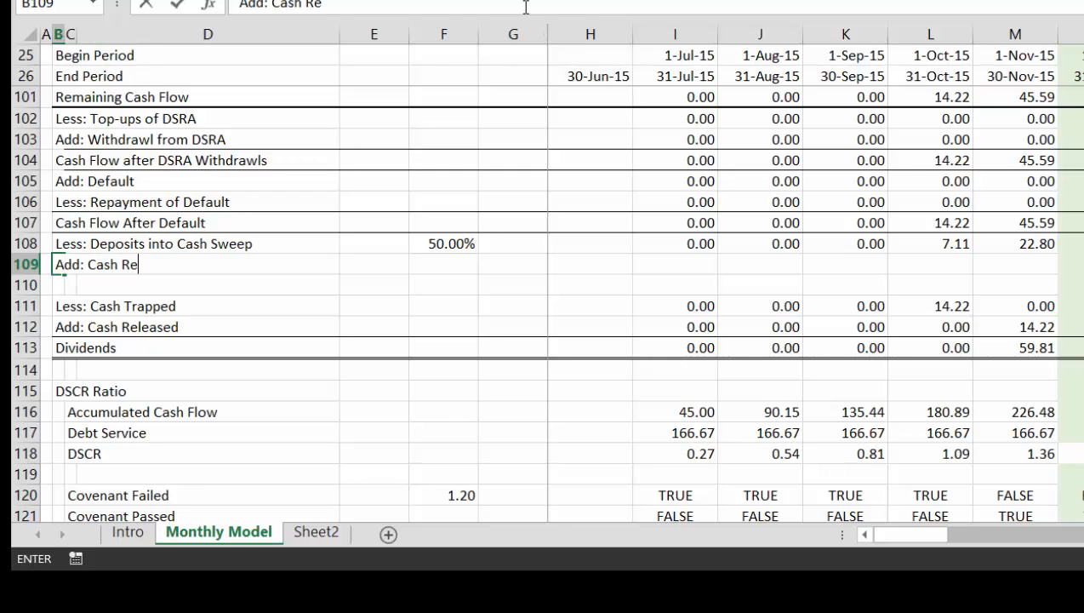
type("leased f")
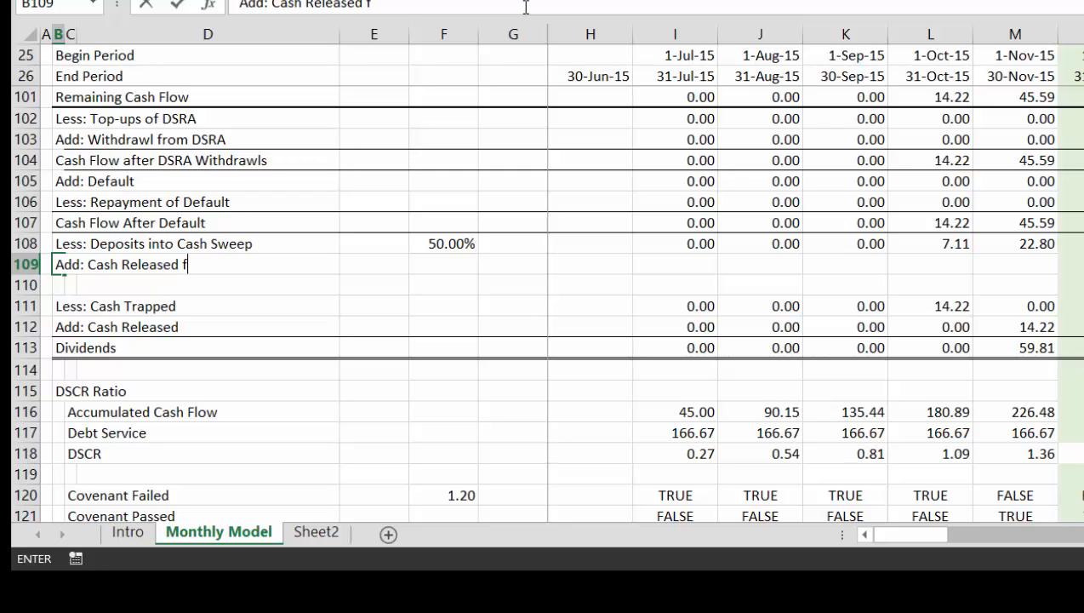
type("rom Swe")
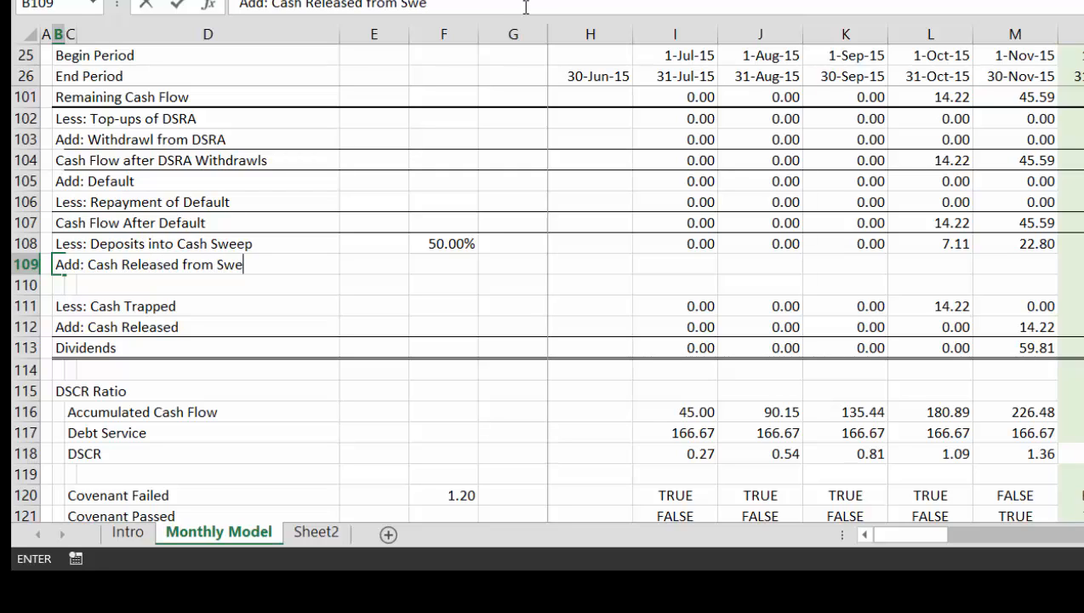
type("ep Acco")
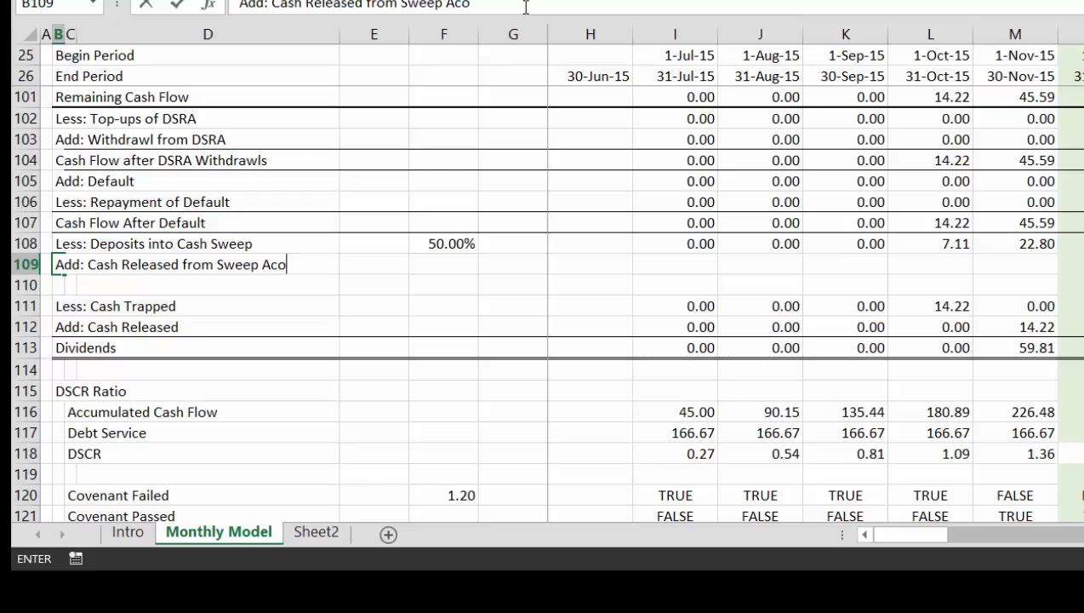
type("unt")
key("ctrl+Return")
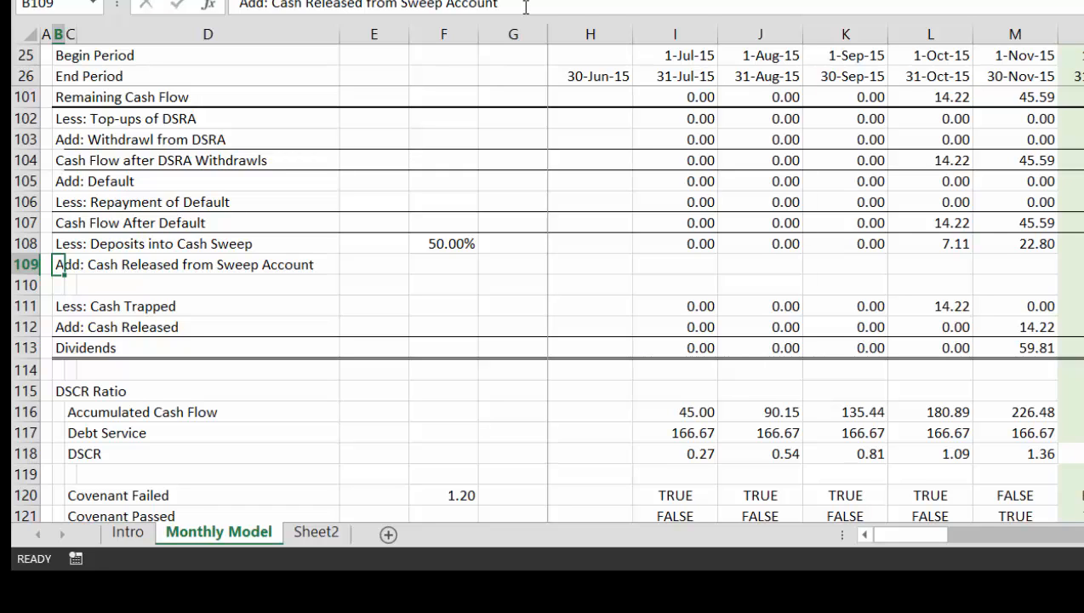
Step: Link I109 to the Cash Sweep Account's Cash Released row with =I91 and fill it across all months
key("Right")
key("Right")
key("Right")
key("Right")
key("Right")
key("Right")
key("Right")
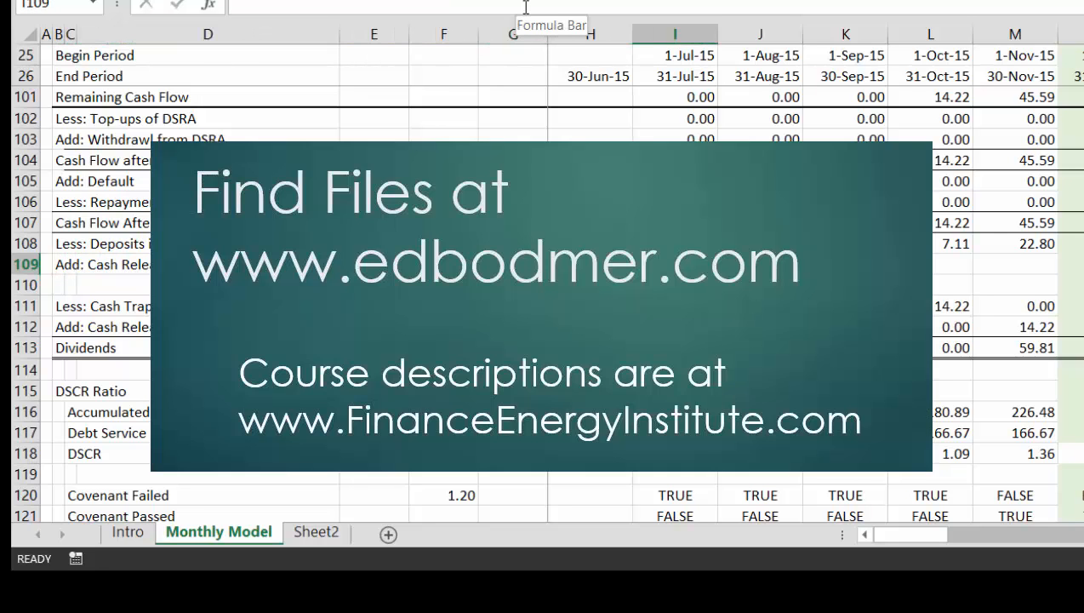
type("=")
key("Up")
key("Up")
key("Up")
key("Up")
key("Up")
key("Up")
key("Up")
key("Up")
key("Up")
key("Up")
key("Up")
key("Up")
key("Up")
key("Up")
key("Up")
key("Up")
key("Up")
key("Up")
key("Up")
key("Up")
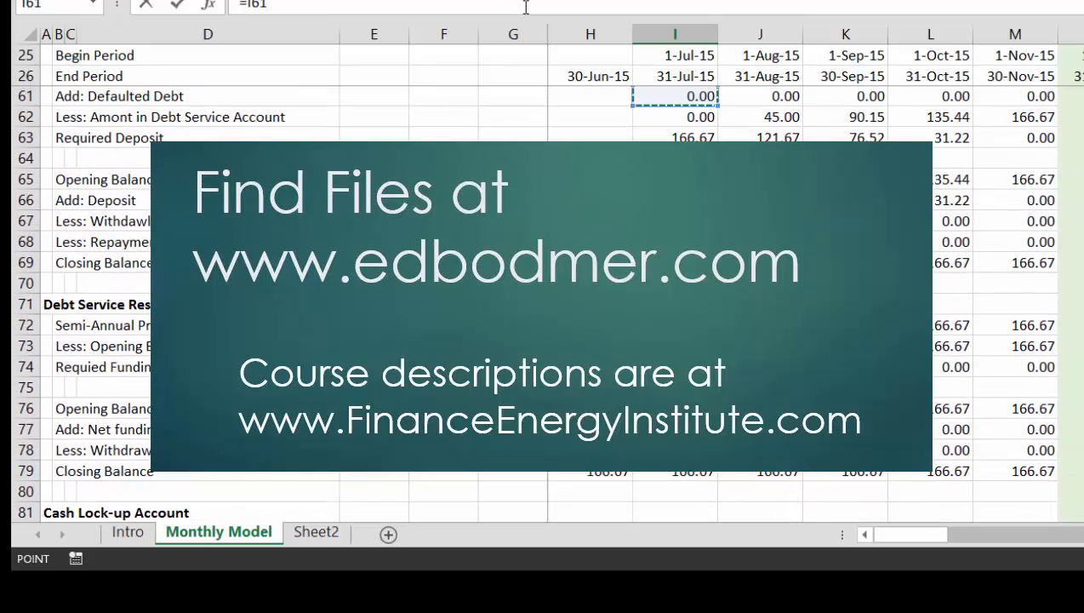
key("Down")
key("Down")
key("Down")
key("Down")
key("Down")
key("Down")
key("Down")
key("Down")
key("Down")
key("Down")
key("Down")
key("Down")
key("Down")
key("Down")
key("Down")
key("Down")
key("Down")
key("Down")
key("Down")
key("Down")
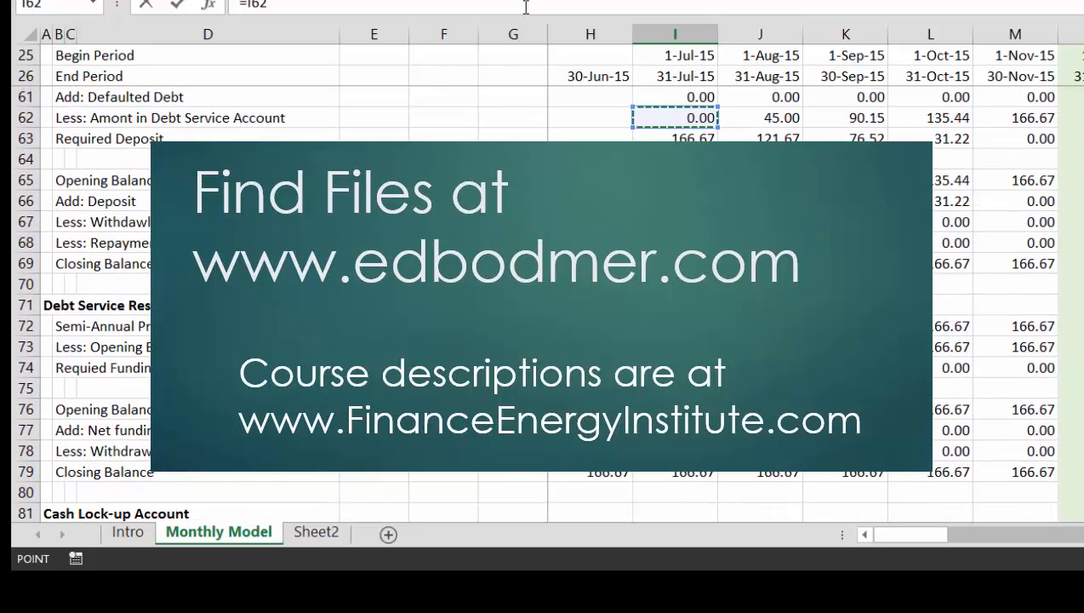
key("Down")
key("Down")
key("Down")
key("Down")
key("Down")
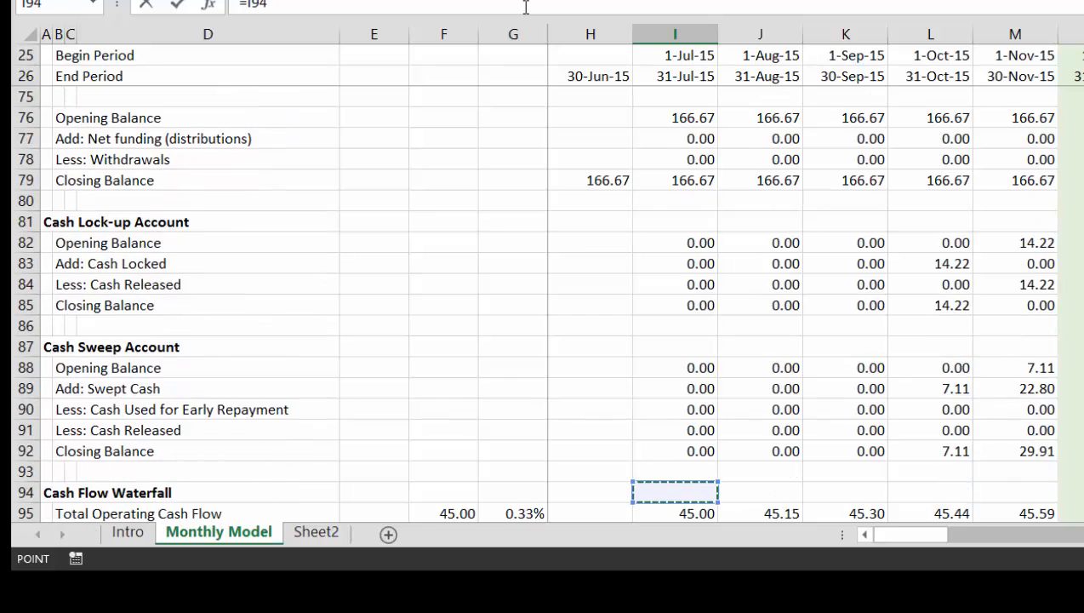
key("Up")
key("Up")
key("Up")
key("Up")
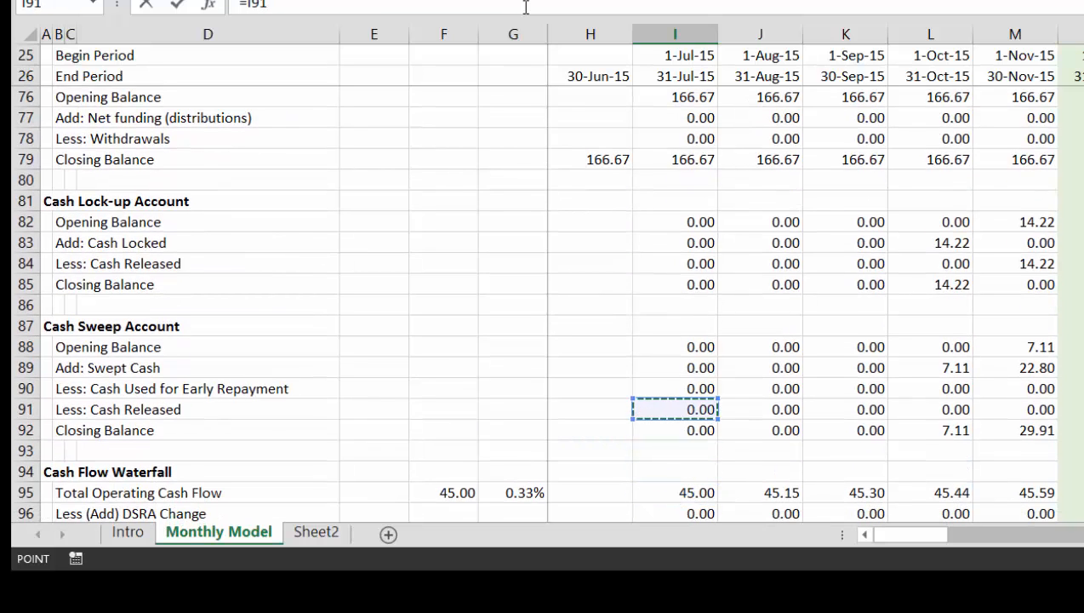
key("Return")
key("Up")
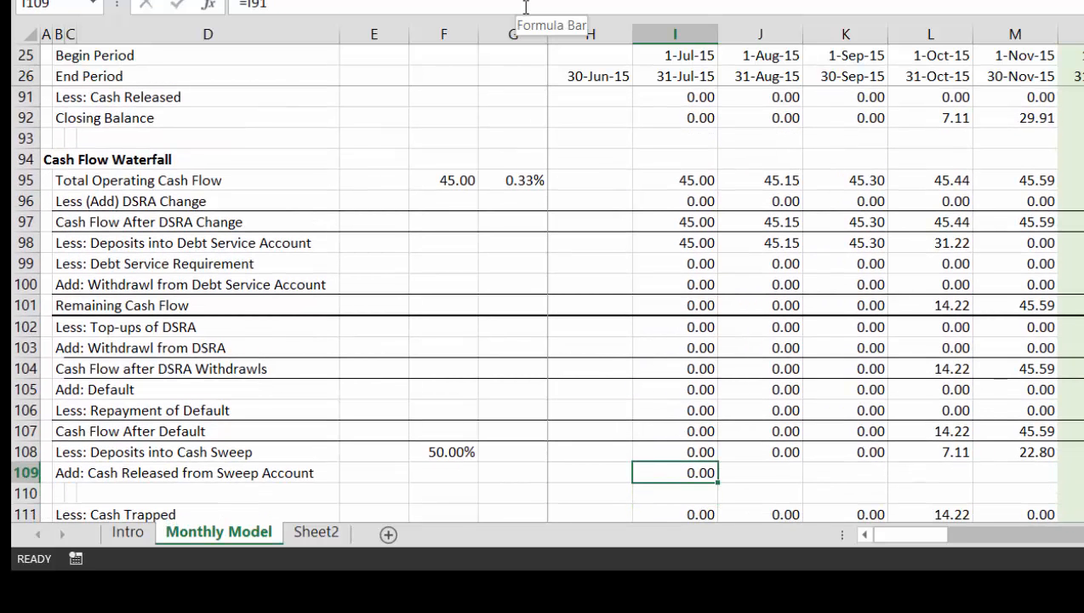
key("ctrl+shift+Right")
key("ctrl+r")
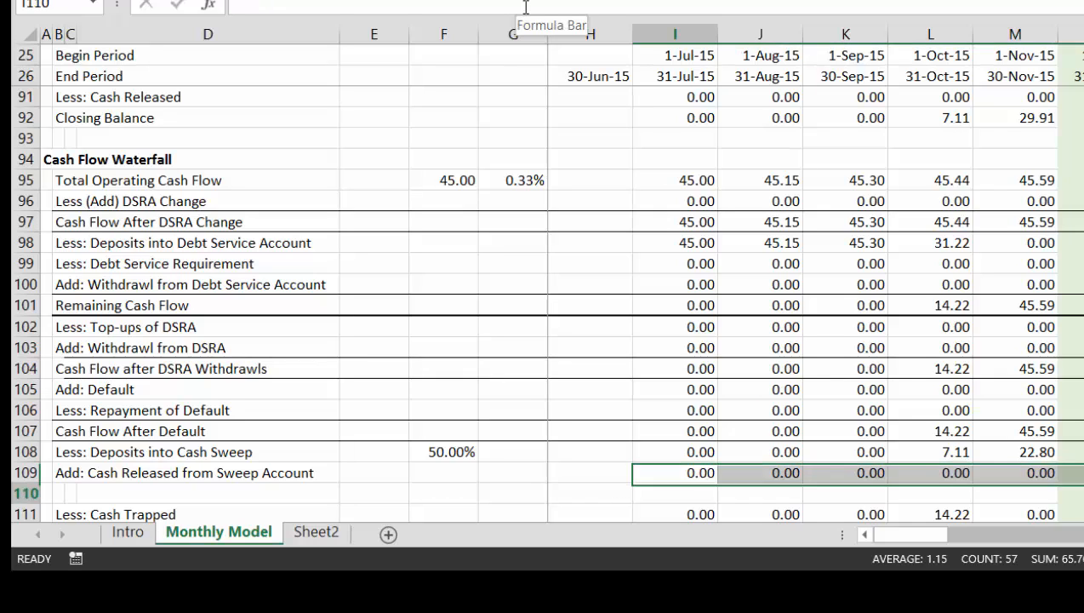
Step: Label row 110 of the waterfall "Cash Flow after Sweep" in cell B110
key("Down")
key("Left")
key("Left")
key("Left")
key("Left")
key("Left")
key("Left")
key("Left")
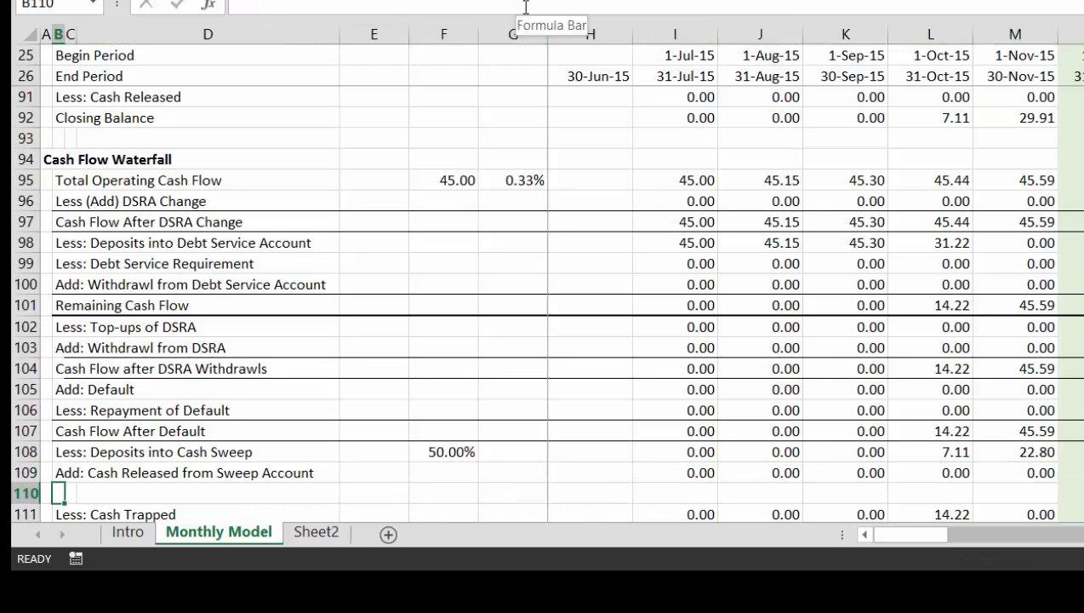
type("Cas")
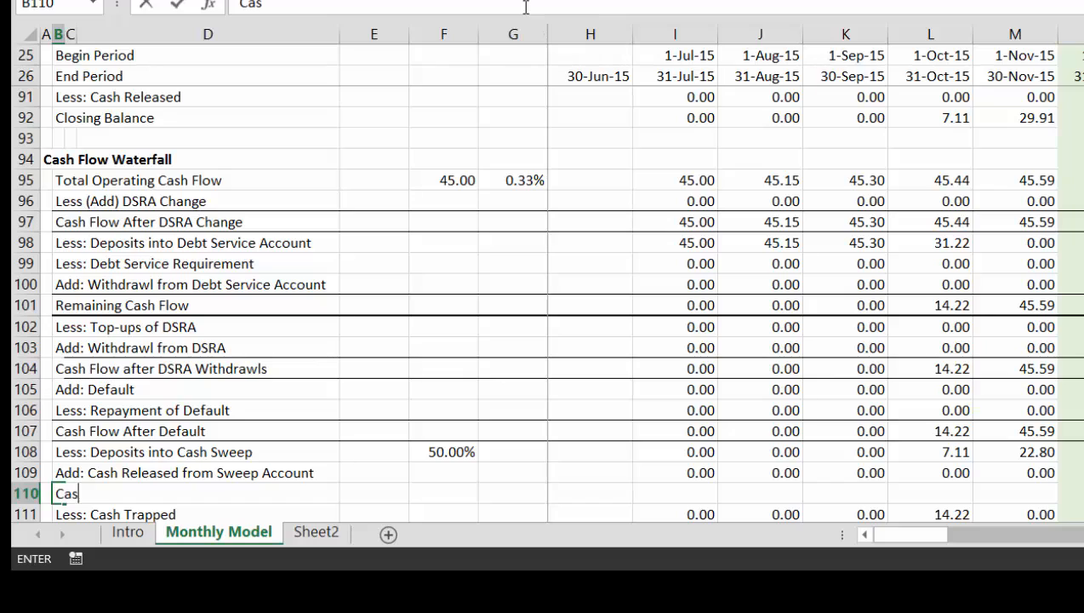
type("h Flow")
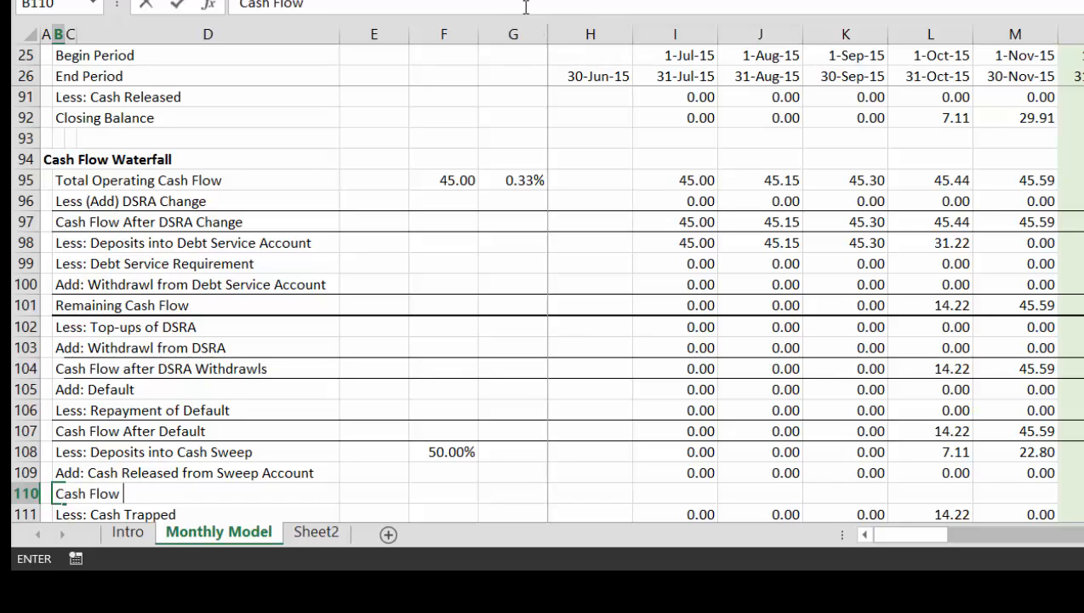
type(" after Sw")
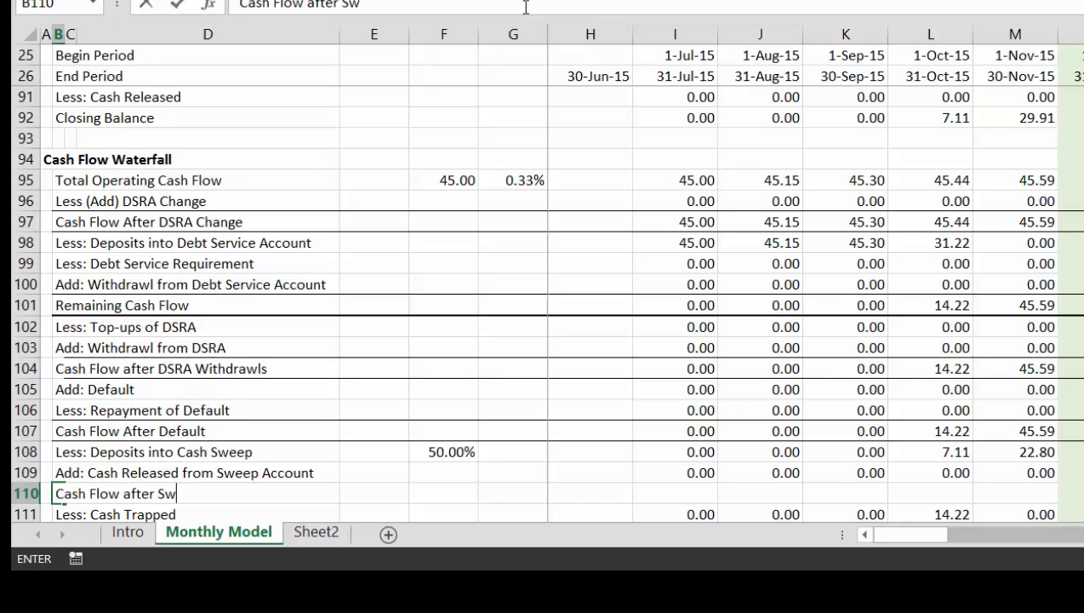
type("eep")
key("Return")
key("Up")
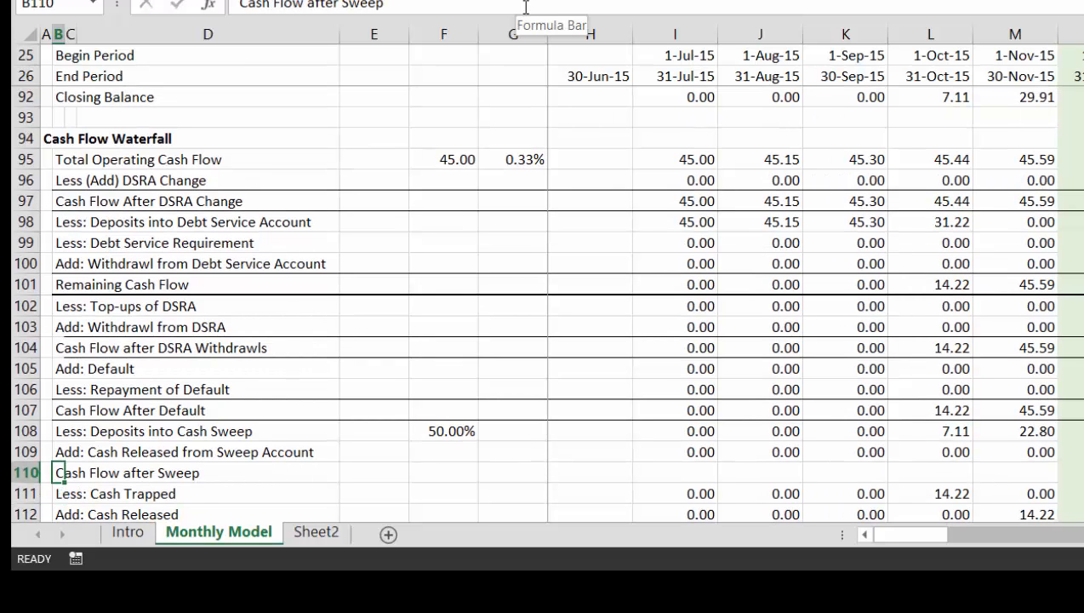
Step: Calculate Cash Flow after Sweep in I110 as =I107-I108+I109 and fill it across all months
key("Right")
key("Right")
key("Right")
key("Right")
key("Right")
key("Right")
key("Right")
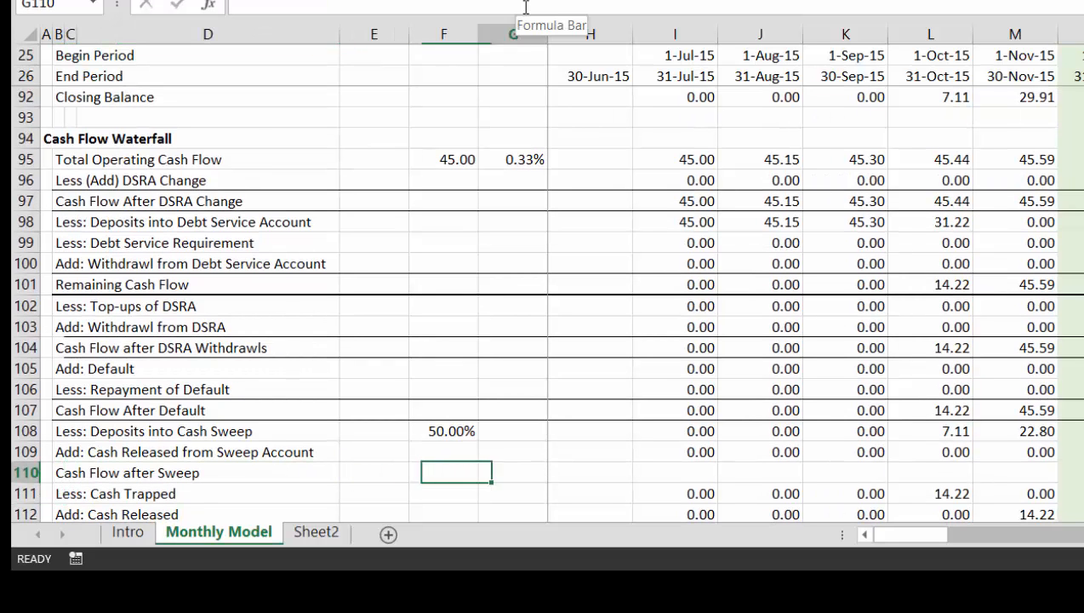
type("=")
key("Up")
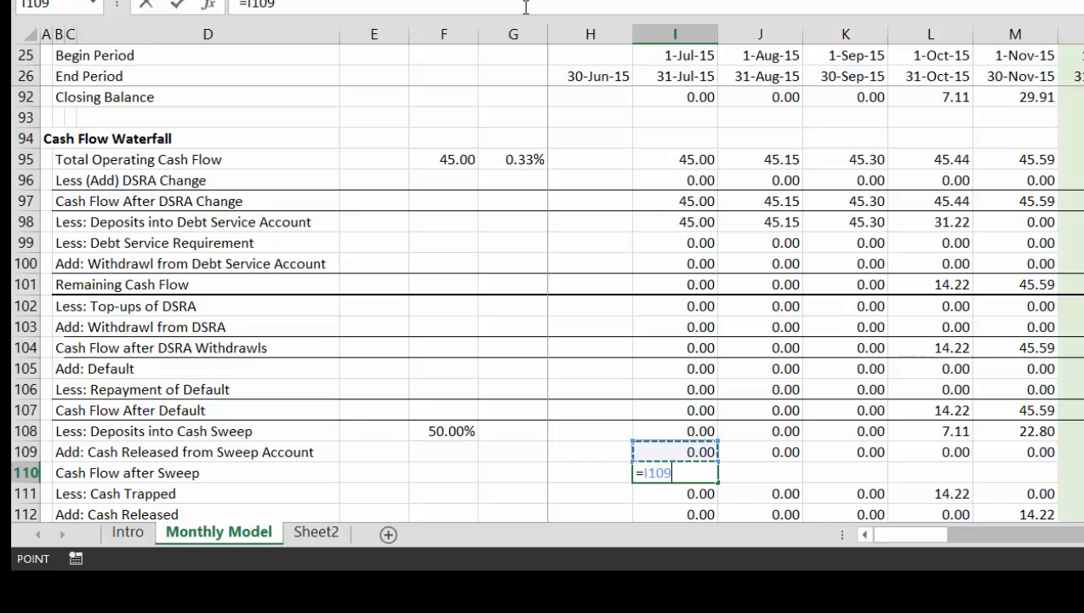
key("Up")
key("Up")
type("-")
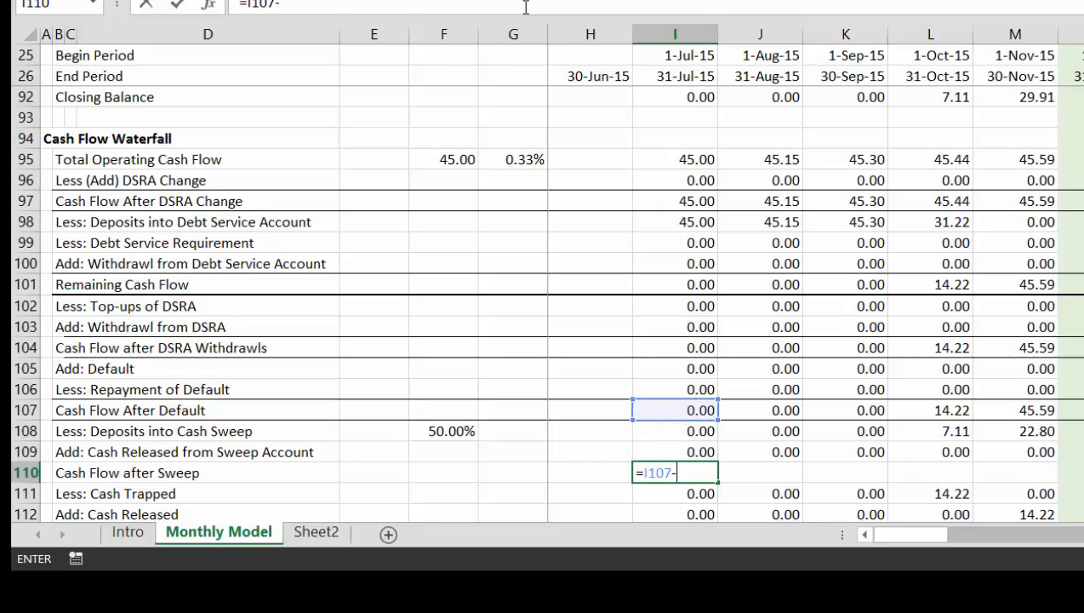
key("Up")
key("Up")
type("+")
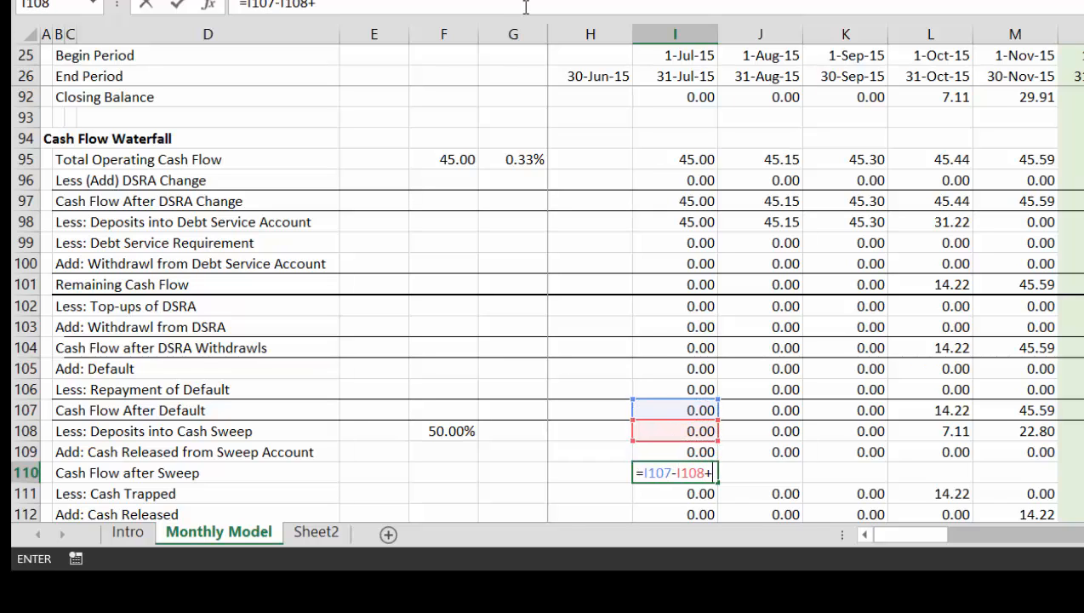
key("Up")
key("Return")
key("Up")
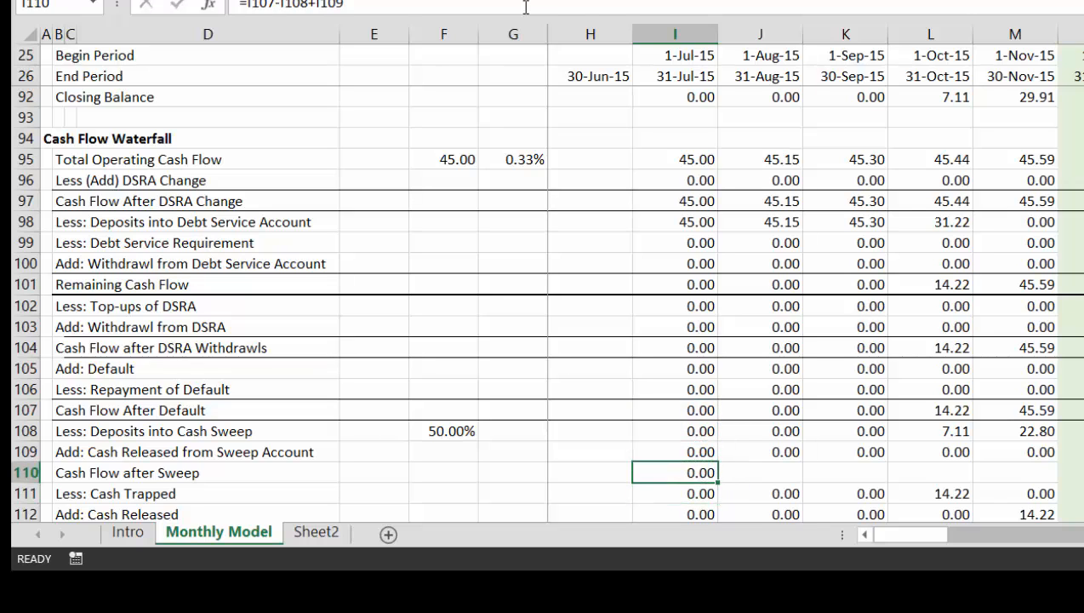
key("ctrl+shift+Right")
Step: Apply a top and thick bottom border to the whole Cash Flow after Sweep row, from B110 through the last month
key("Left")
key("Left")
key("Left")
key("Left")
key("Left")
key("Left")
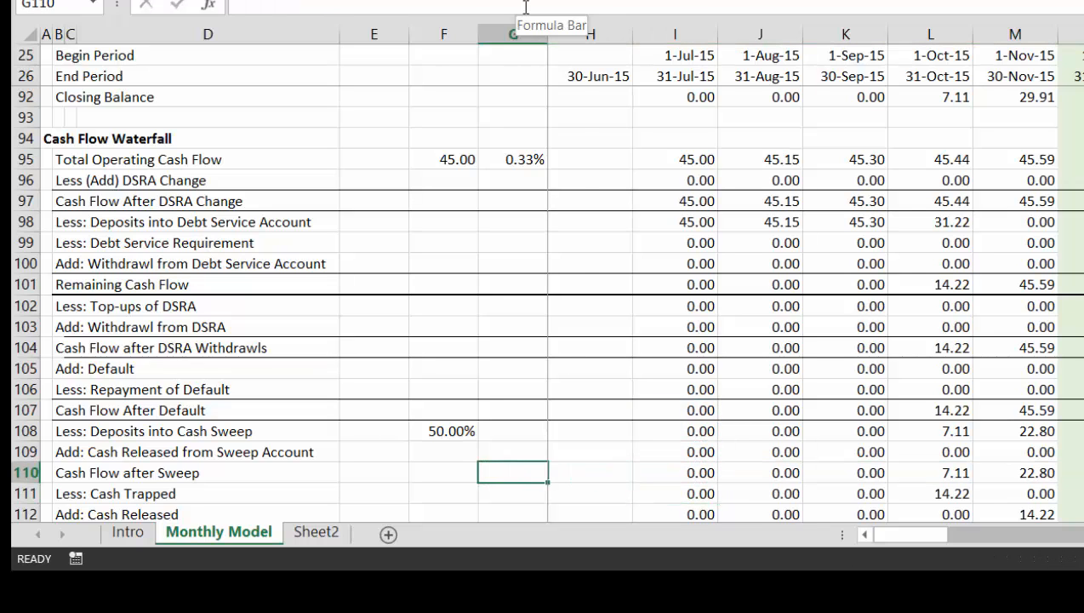
key("Left")
key("ctrl+shift+Right")
key("ctrl+shift+Right")
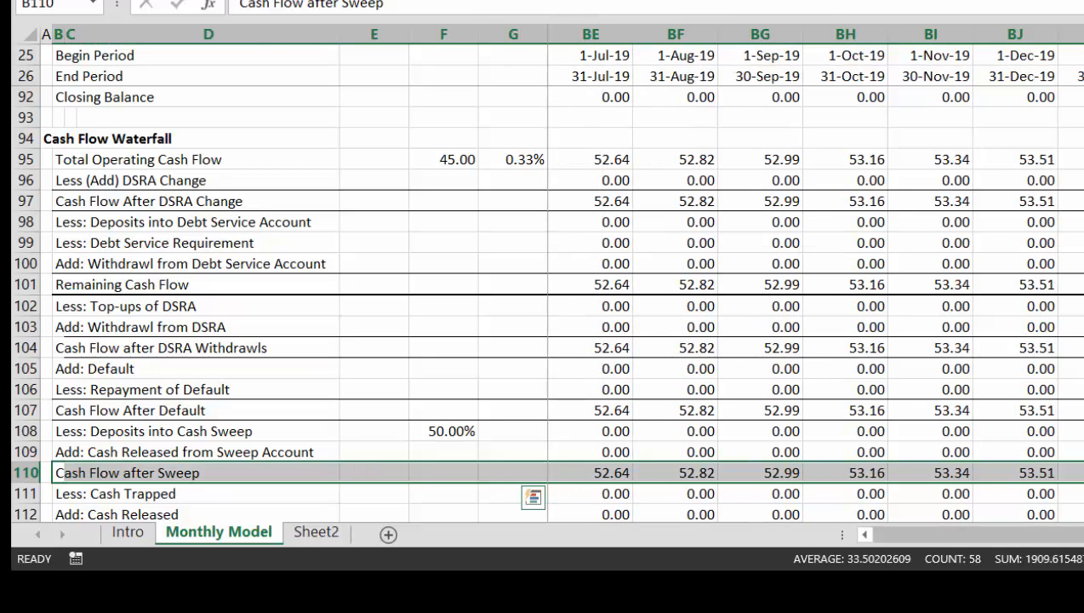
left_click(291, 1)
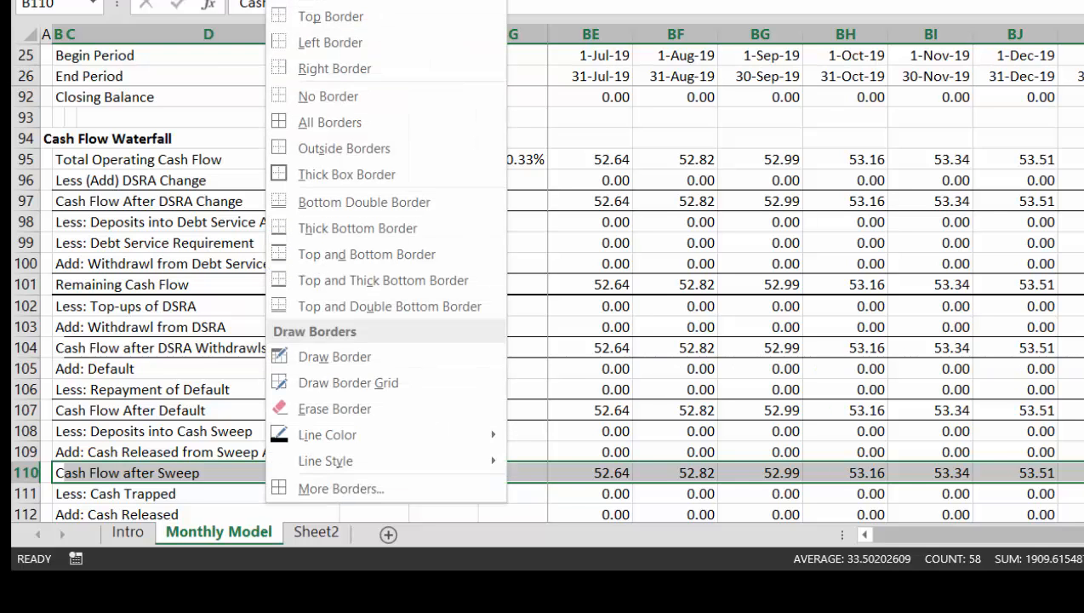
left_click(285, 281)
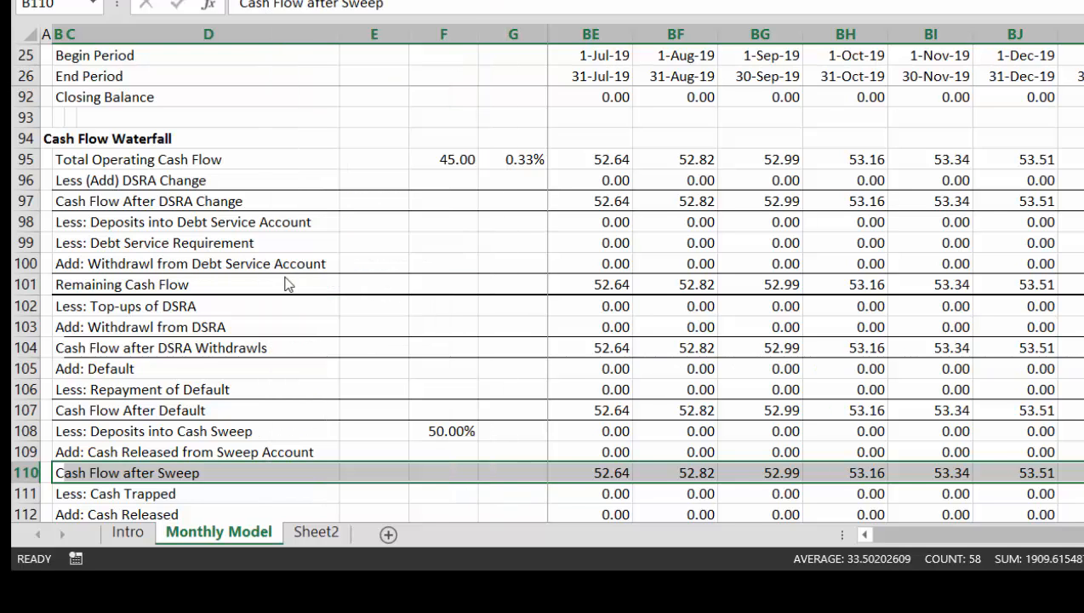
Step: Change the Dividends formula in I113 to start from Cash Flow after Sweep, =I110-I111+I112
key("Down")
key("Down")
key("Right")
key("Right")
key("Right")
key("Right")
key("Right")
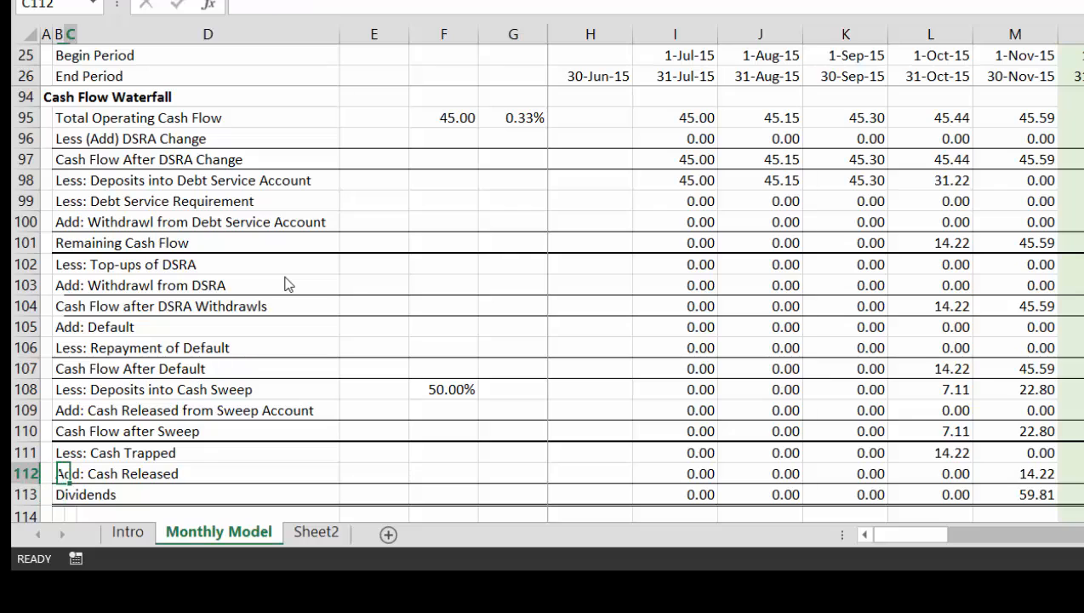
key("Right")
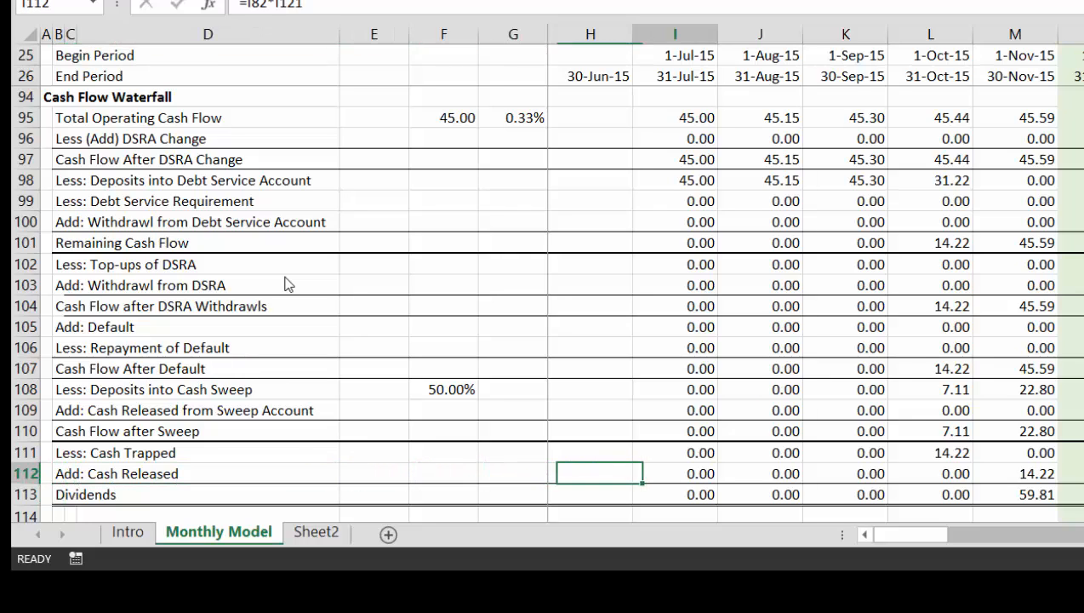
key("Right")
key("Down")
key("F2")
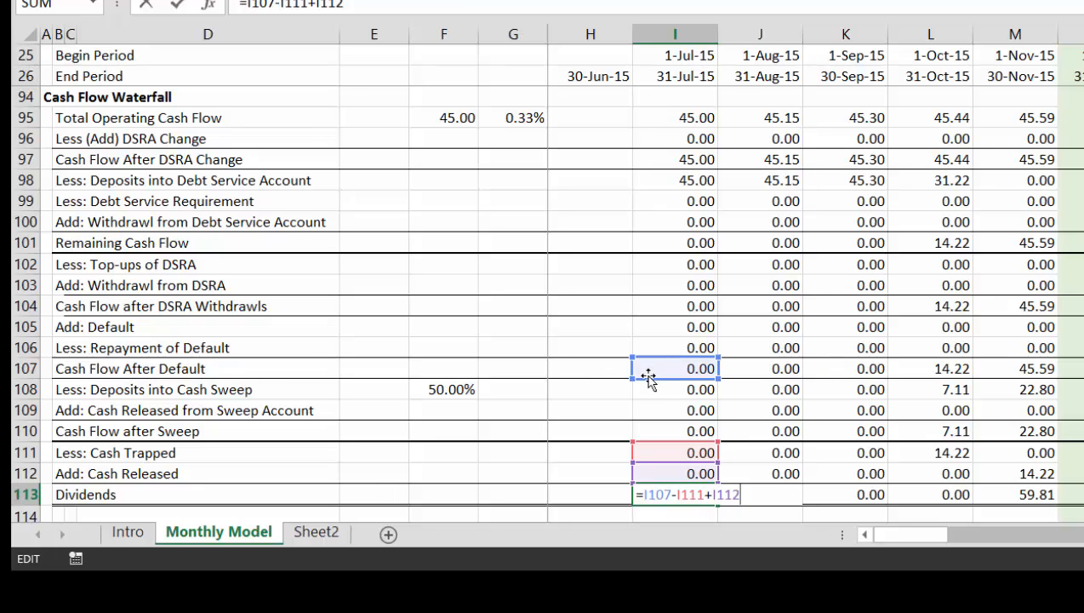
left_click_drag(648, 377, 653, 431)
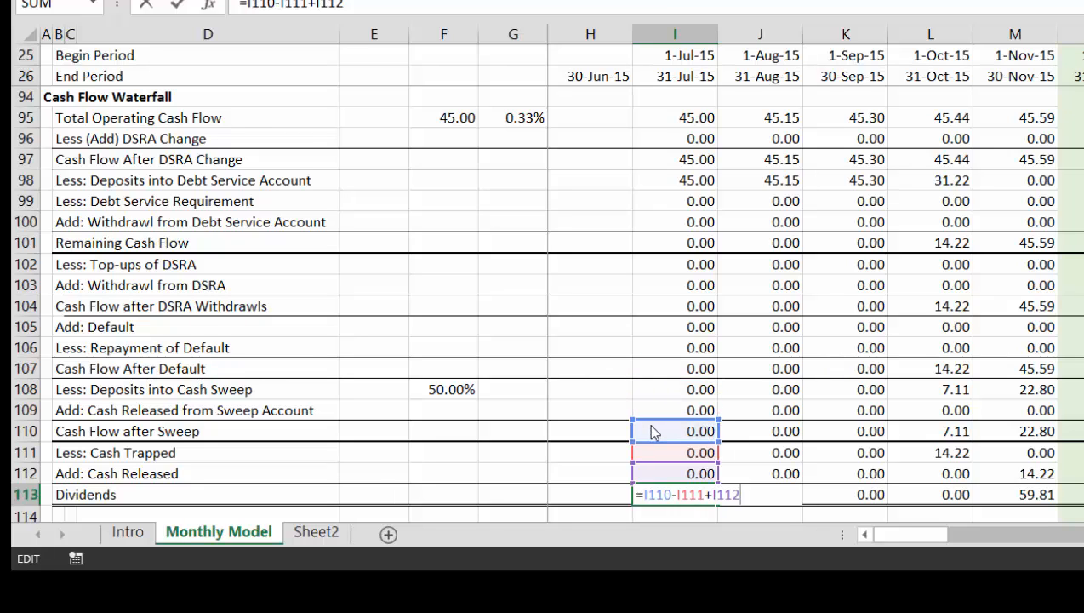
key("Return")
Step: Change the Cash Trapped formula in I111 to use Cash Flow after Sweep, =I110*I120
double_click(653, 432)
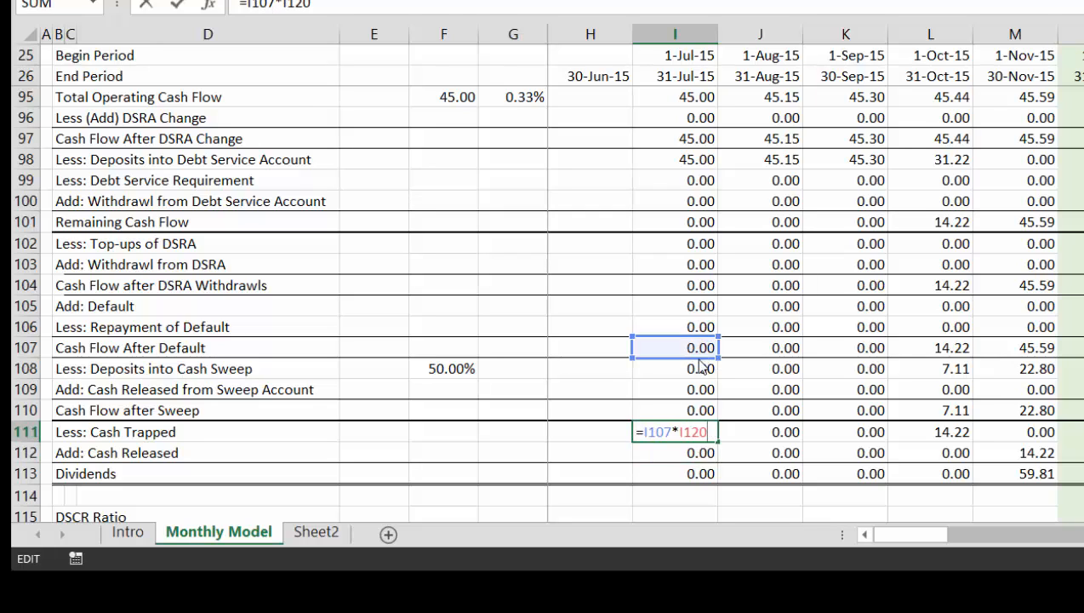
left_click_drag(704, 361, 709, 412)
key("Return")
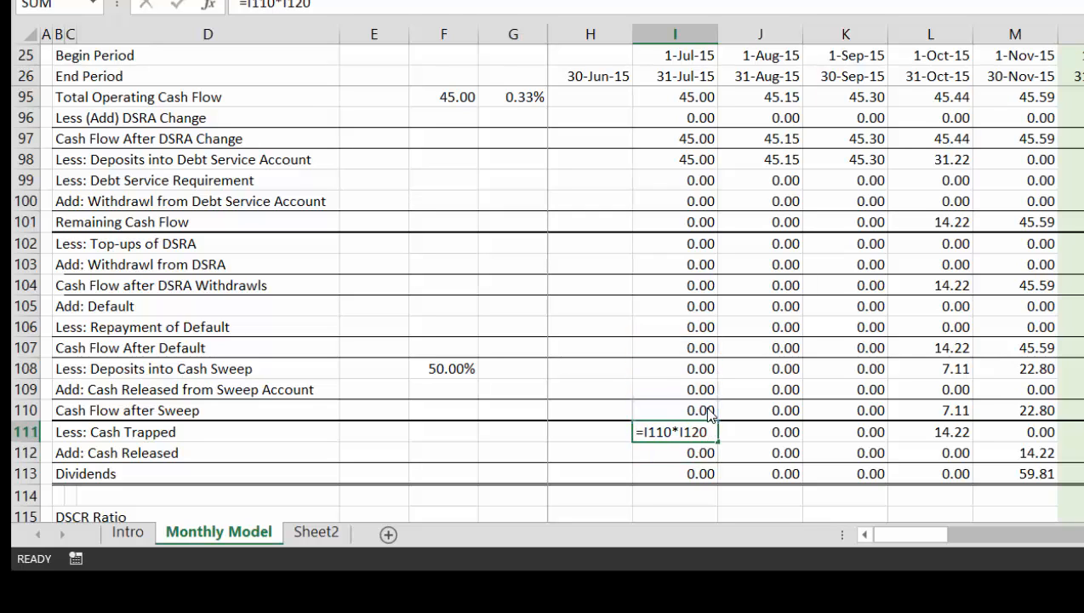
Step: Fill the Cash Trapped, Cash Released and Dividends formulas from I111:I113 across all months
key("F2")
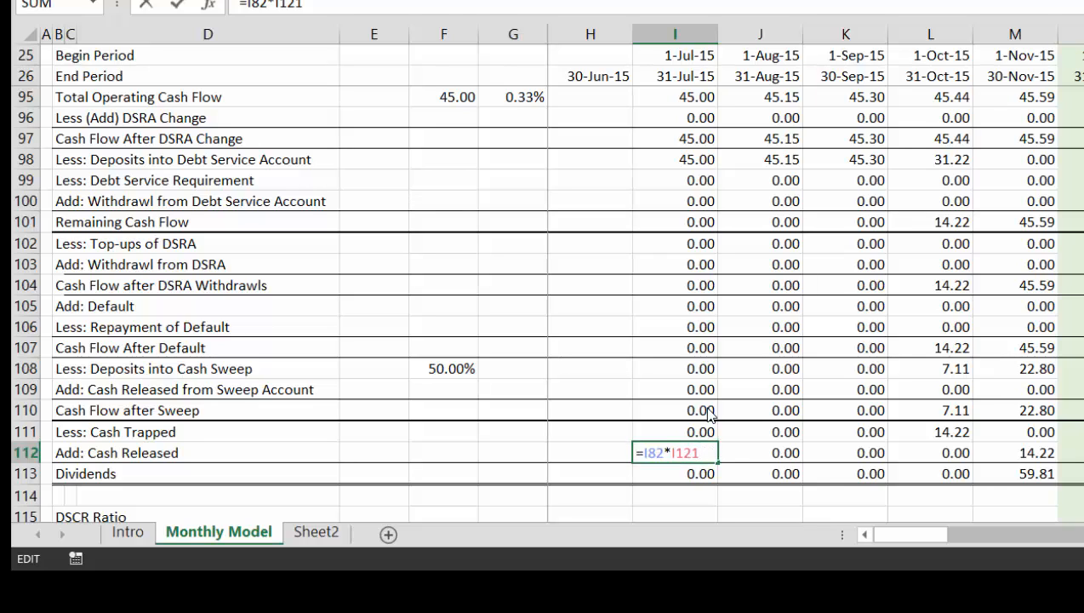
key("Return")
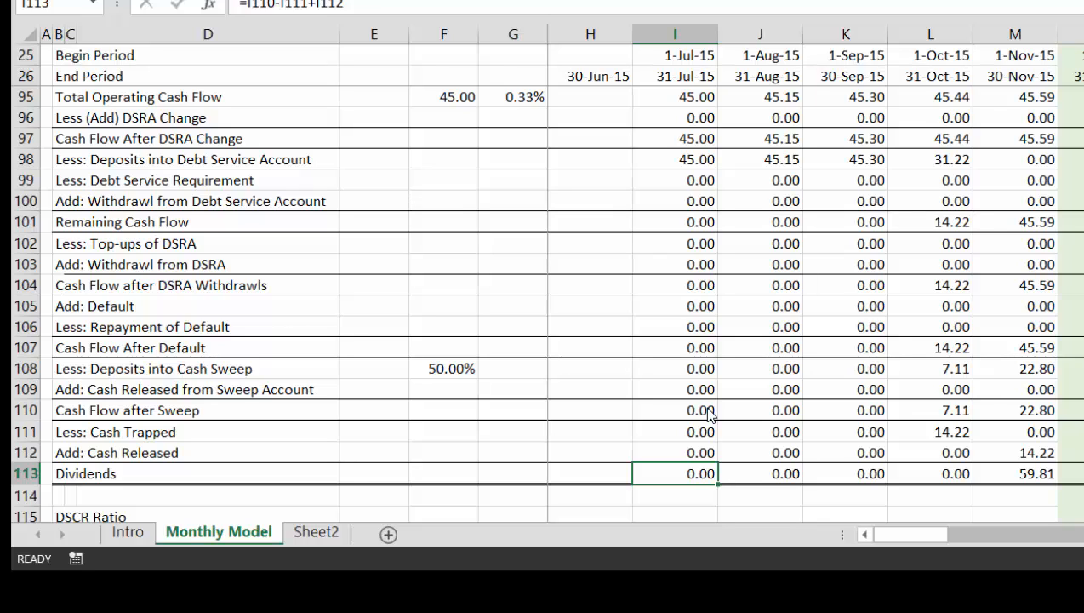
key("Up")
key("Up")
key("shift+Down")
key("shift+Down")
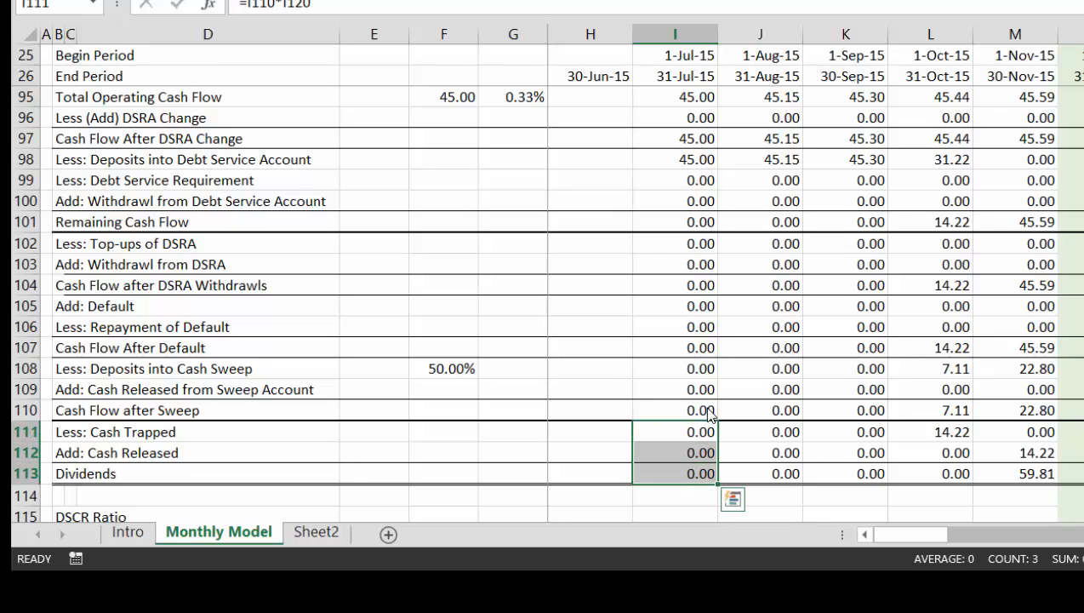
key("ctrl+shift+r")
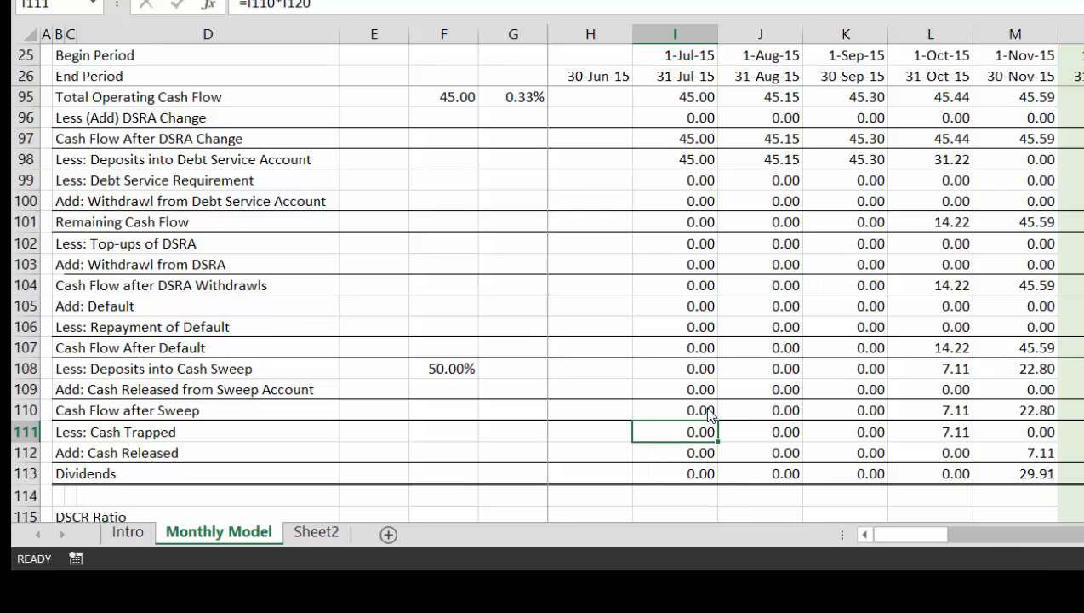
Step: Check October 2015's waterfall in column L, from the cash sweep deposit through cash trapped to dividends
key("Right")
key("Right")
key("Right")
key("Up")
key("Up")
key("Up")
key("Up")
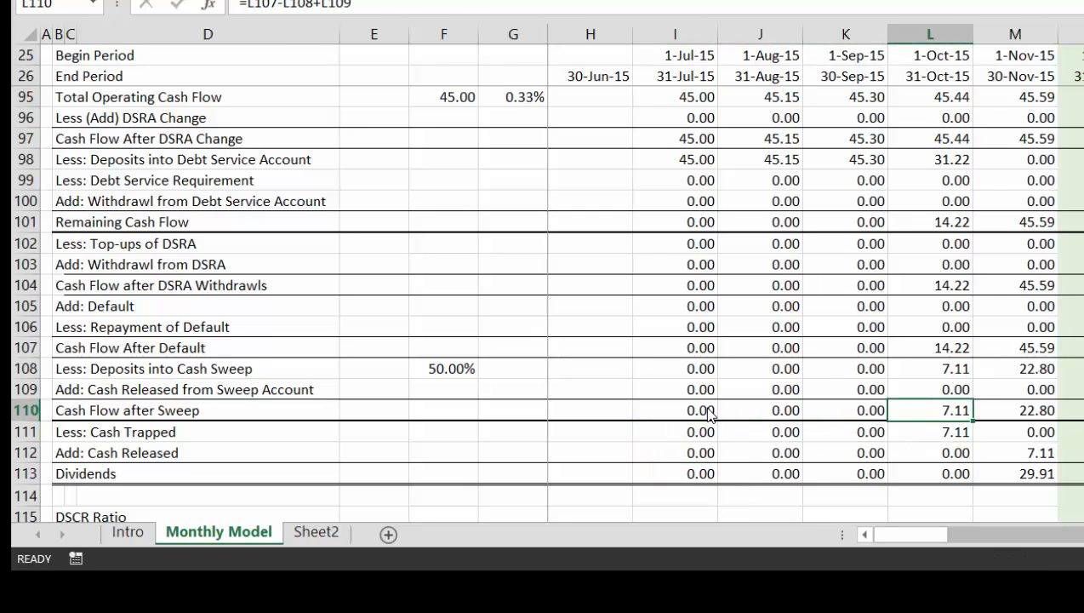
key("Down")
key("Down")
key("Down")
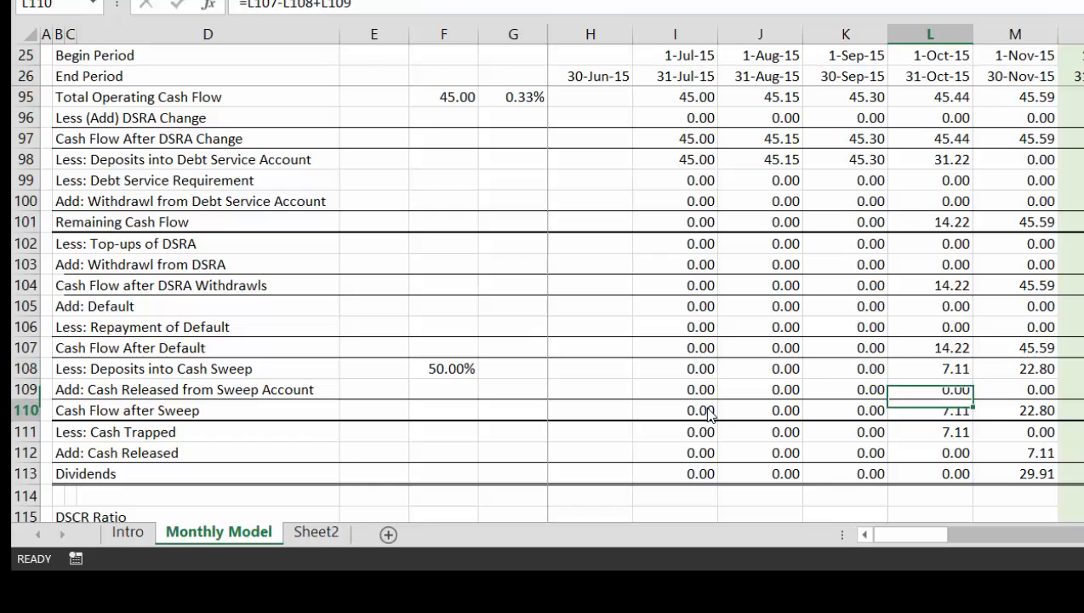
key("Down")
key("Down")
key("Down")
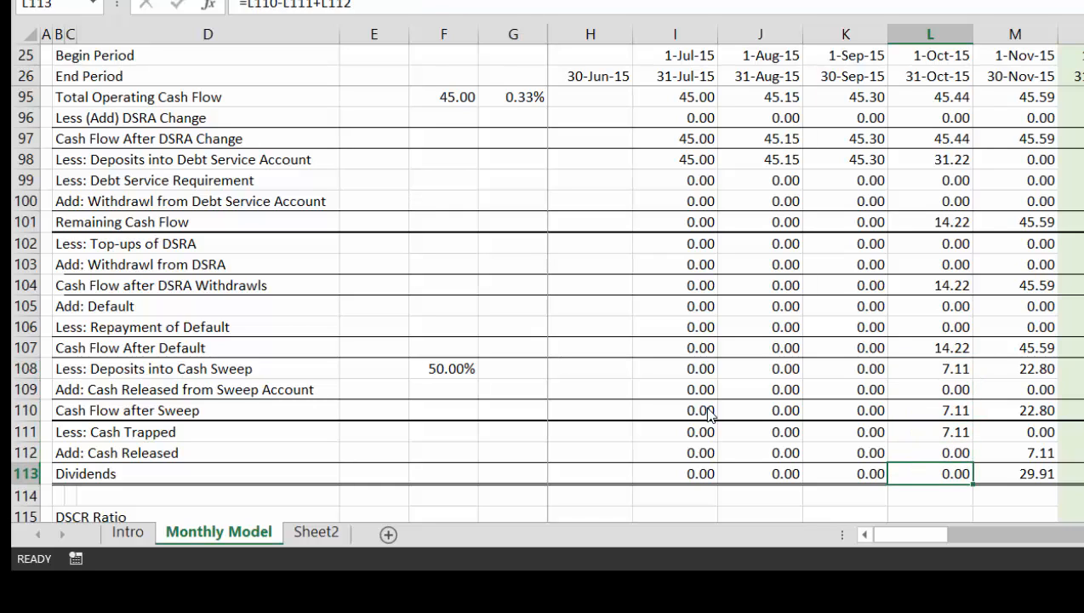
Step: Check November 2015's sweep deposit, cash released and dividends in column M against the DSCR and covenant tests
key("Right")
key("Up")
key("Up")
key("Up")
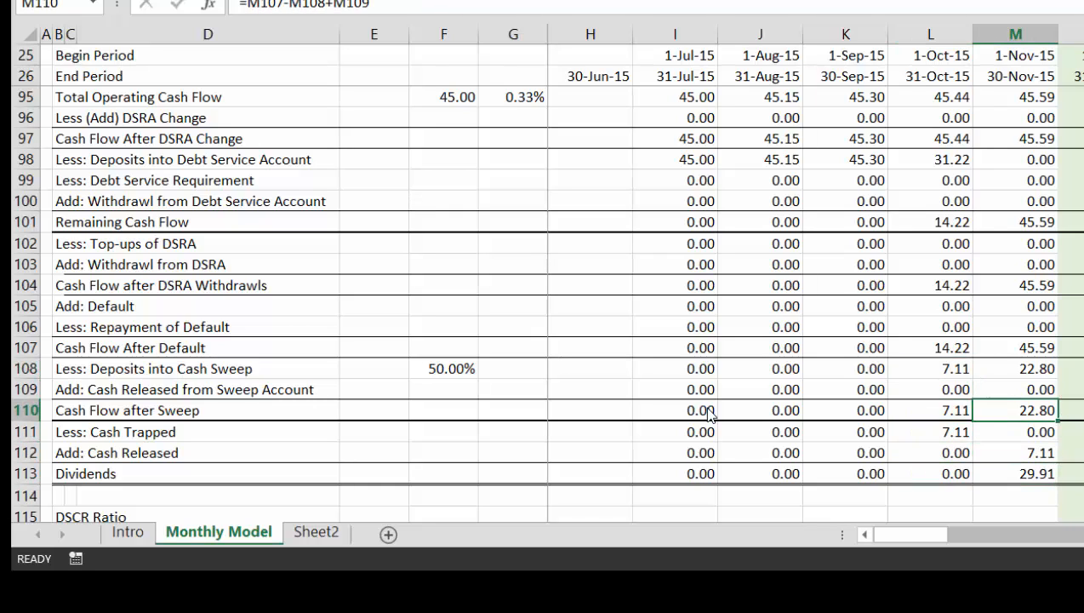
key("Down")
key("Down")
key("Down")
key("Down")
key("Down")
key("Down")
key("Down")
key("Down")
key("Down")
key("Down")
key("Down")
key("Down")
key("Down")
key("Down")
key("Down")
key("Up")
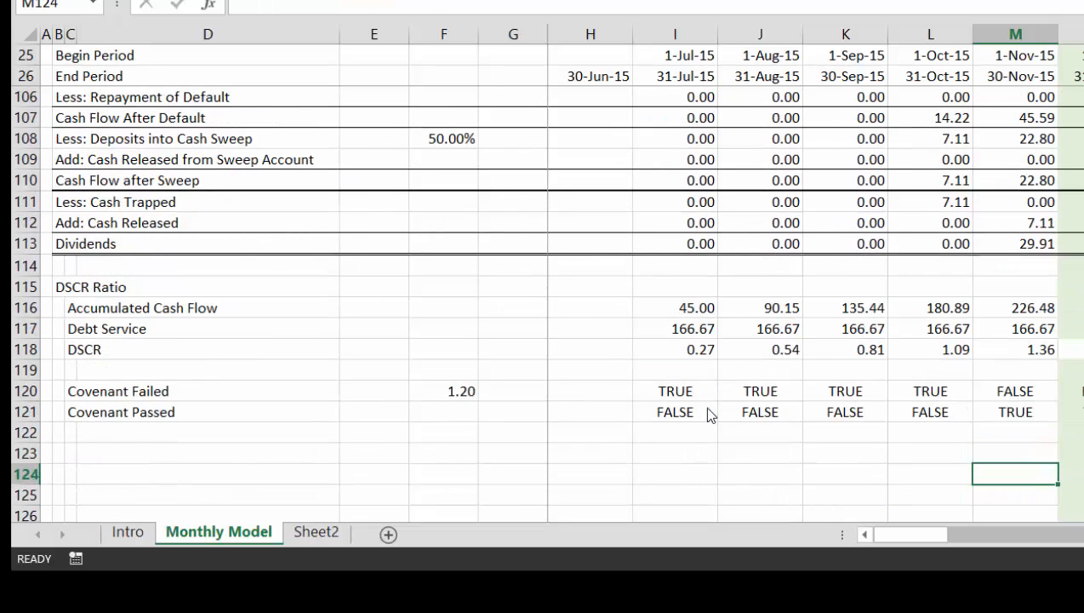
key("Up")
key("Up")
key("Up")
key("Up")
key("Up")
key("Up")
key("Up")
key("Up")
key("Up")
key("Up")
key("Up")
key("Up")
key("Up")
key("Up")
key("Up")
key("Up")
key("Up")
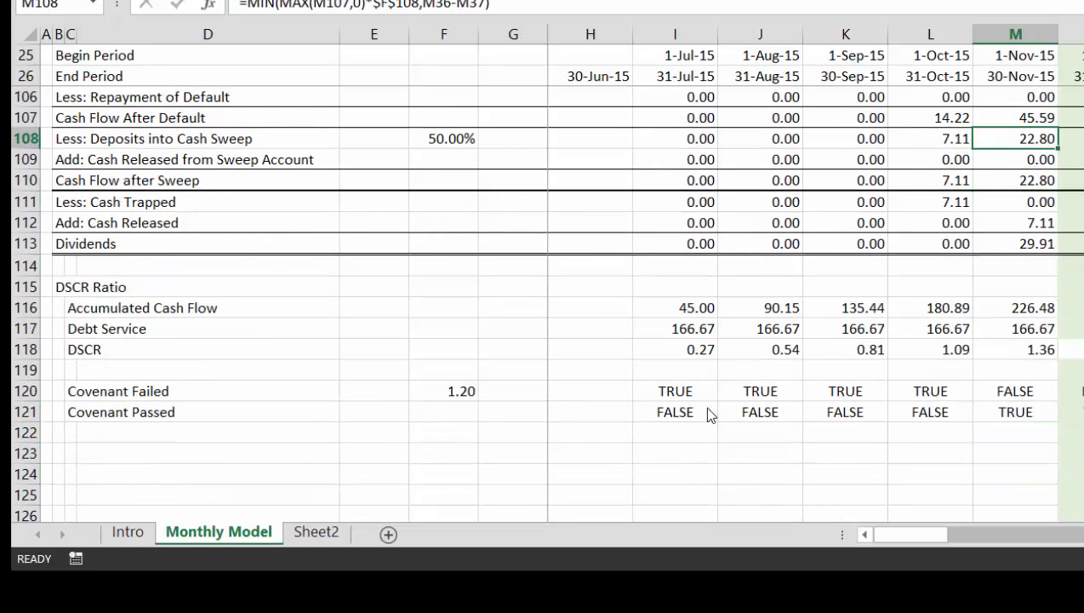
key("Up")
key("Up")
key("Up")
key("Up")
key("Up")
key("Up")
key("Up")
key("Up")
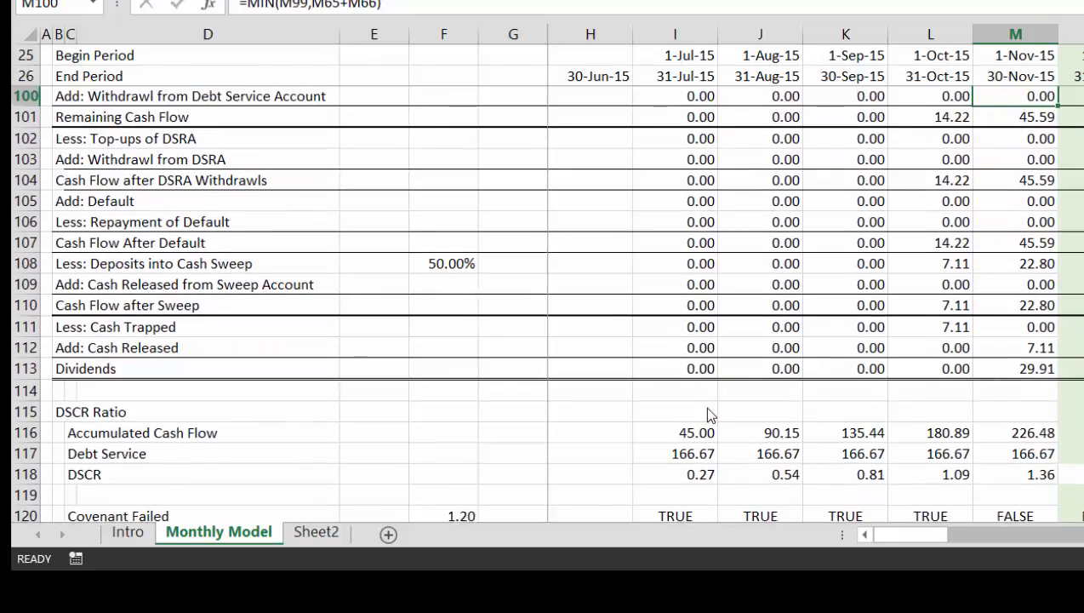
Step: Review the operating cash flow and deposits into the Debt Service Account for the months from January 2016
key("Right")
key("Right")
key("Right")
key("Right")
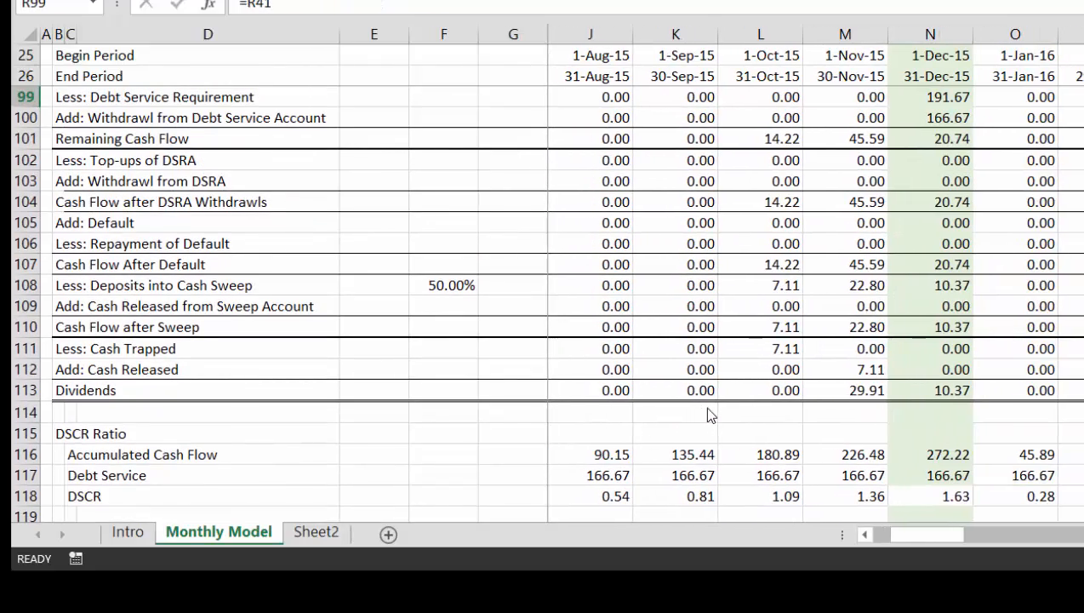
key("Up")
key("Up")
key("Up")
key("Up")
key("Up")
key("Up")
key("Up")
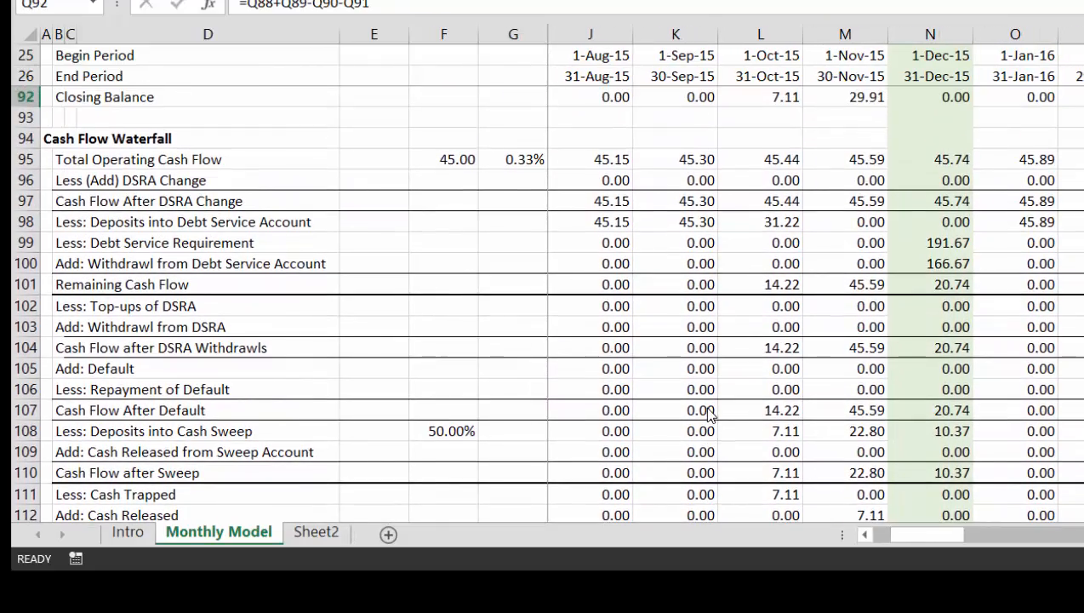
key("Down")
key("Down")
key("Down")
key("Down")
key("Down")
key("Down")
key("Left")
key("Left")
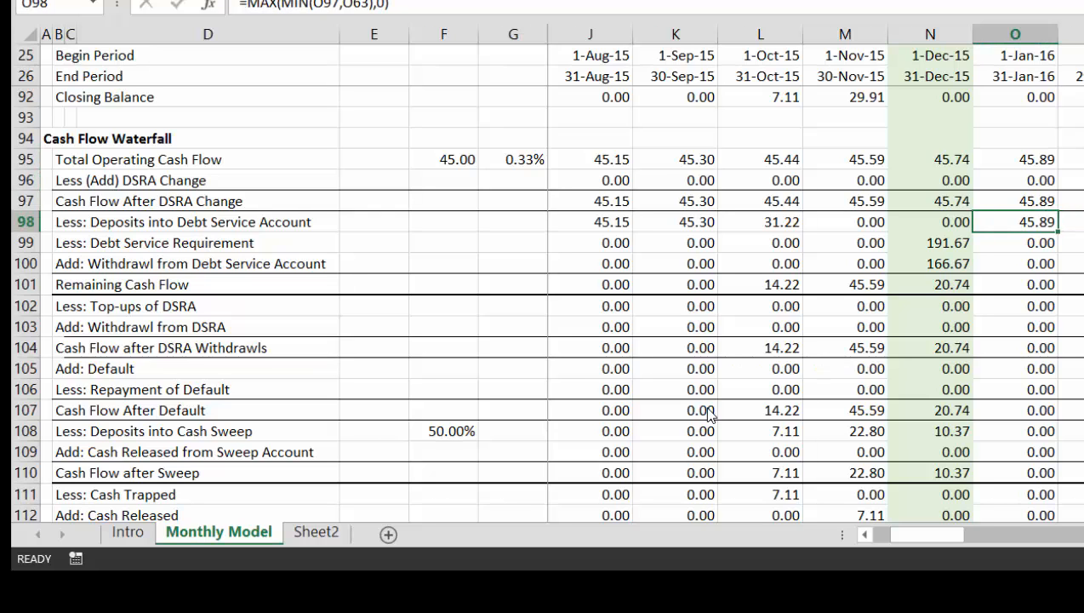
key("Right")
key("Right")
key("Right")
key("Right")
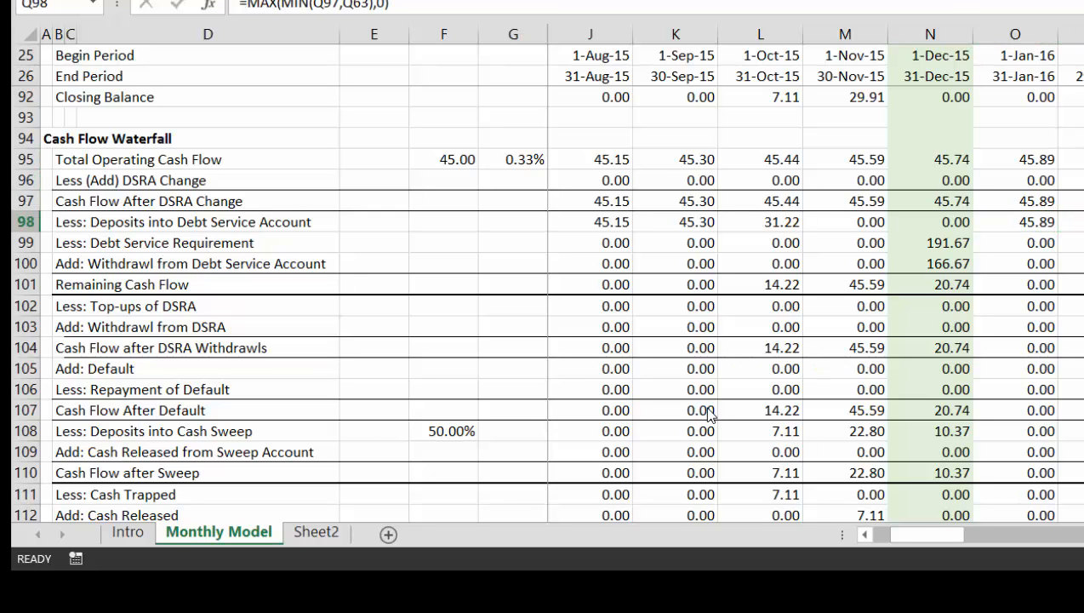
key("Right")
key("Left")
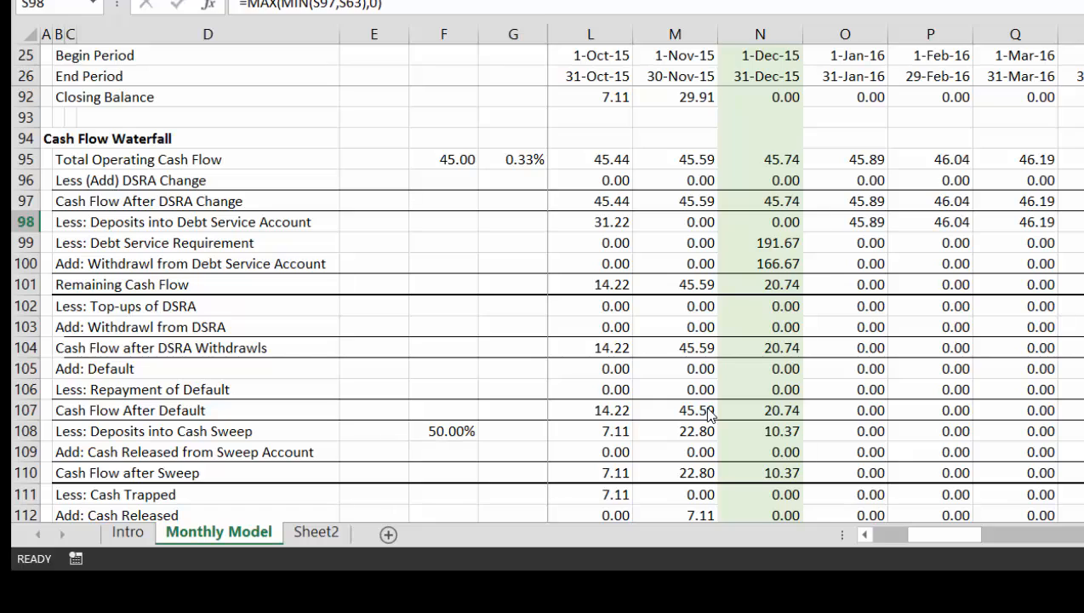
Step: Trace the April 2016 waterfall in column R from Remaining Cash Flow through the sweep and cash trapped to Dividends
key("Down")
key("Down")
key("Down")
key("Left")
key("Down")
key("Down")
key("Down")
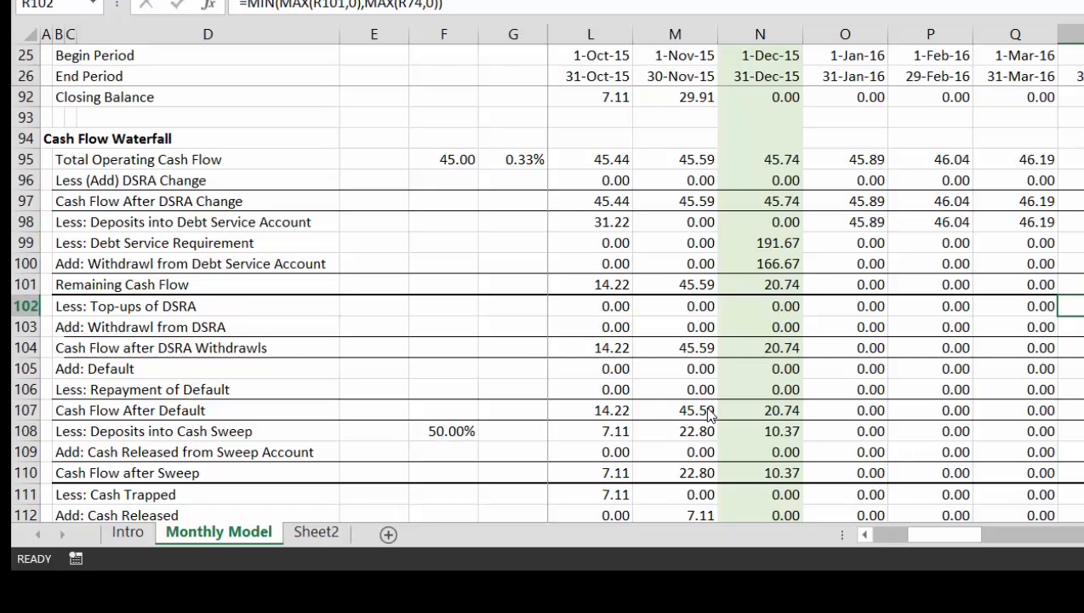
key("Down")
key("Down")
key("Down")
key("Down")
key("Down")
key("Down")
key("Down")
key("Down")
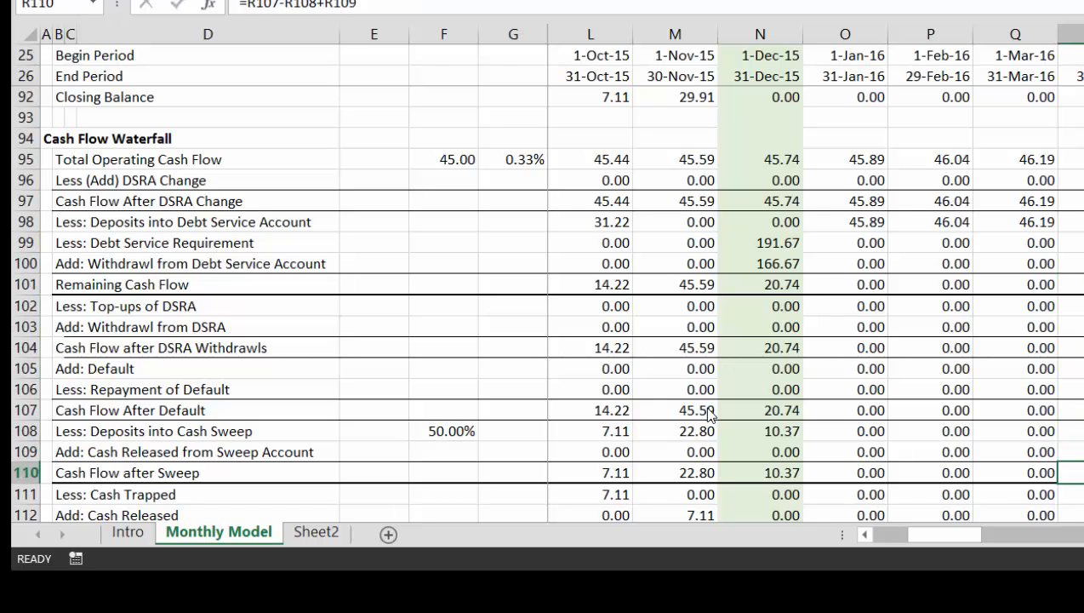
key("Down")
key("Down")
key("Up")
key("Up")
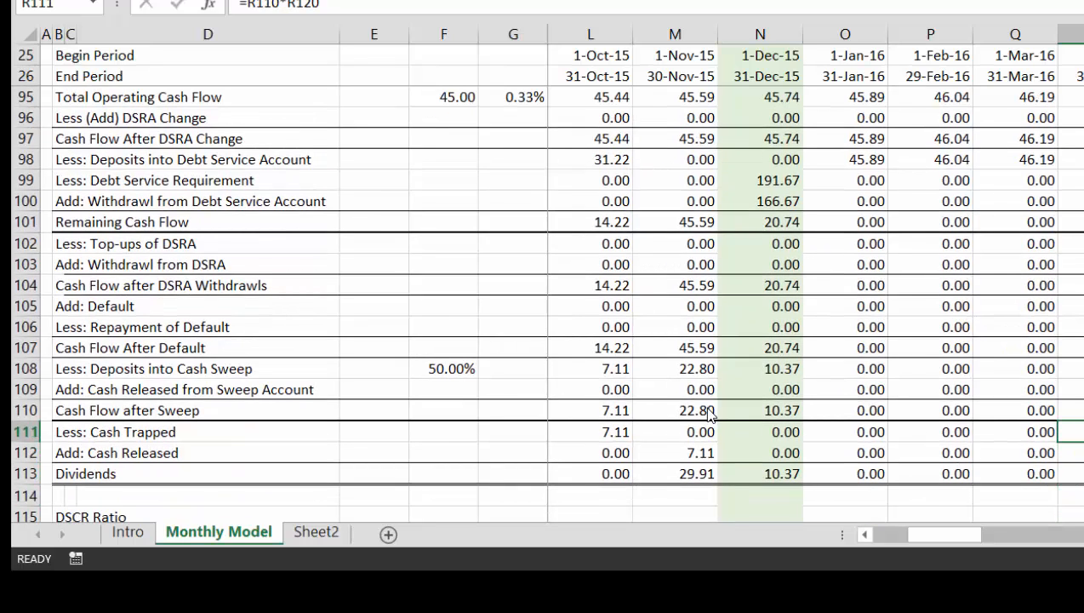
key("Down")
key("Down")
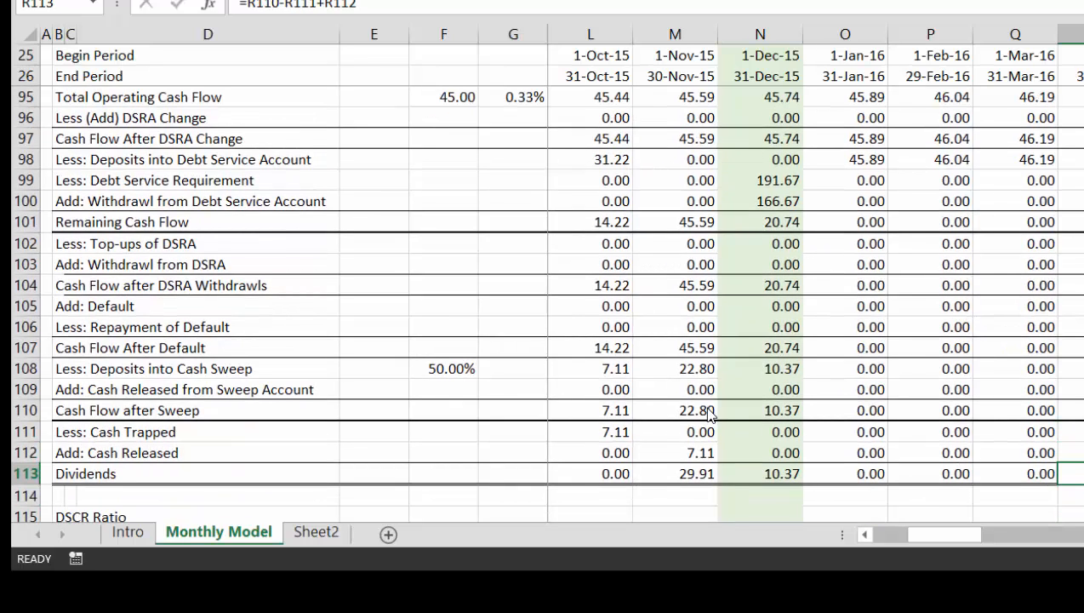
key("Right")
key("Up")
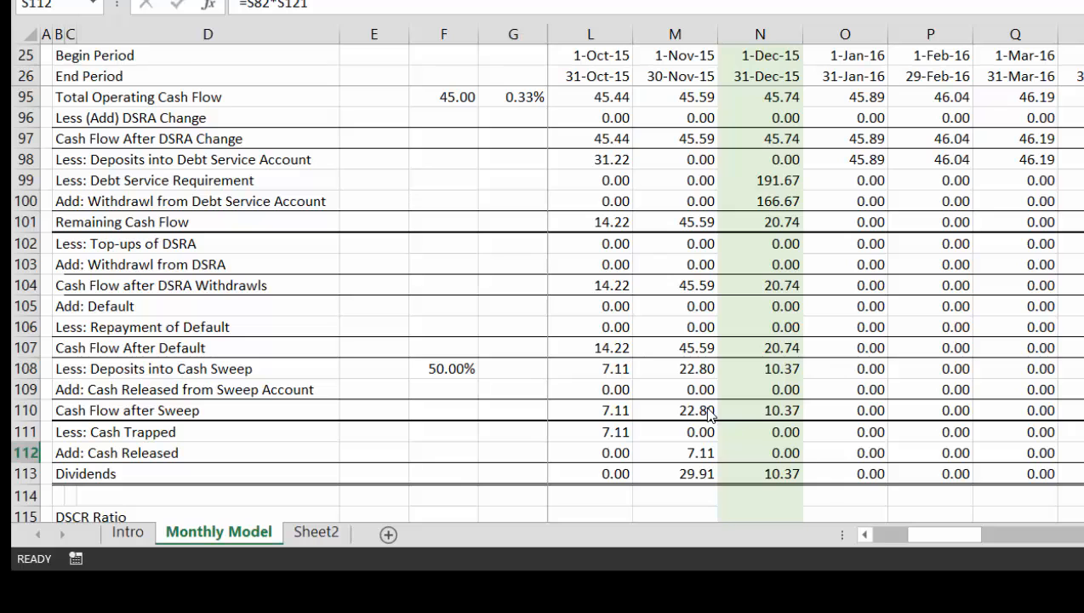
Step: Examine May 2016's accumulated cash flow for the DSCR and compare it with the cash released and dividends rows
key("Down")
key("Down")
key("Down")
key("Down")
key("Down")
key("Down")
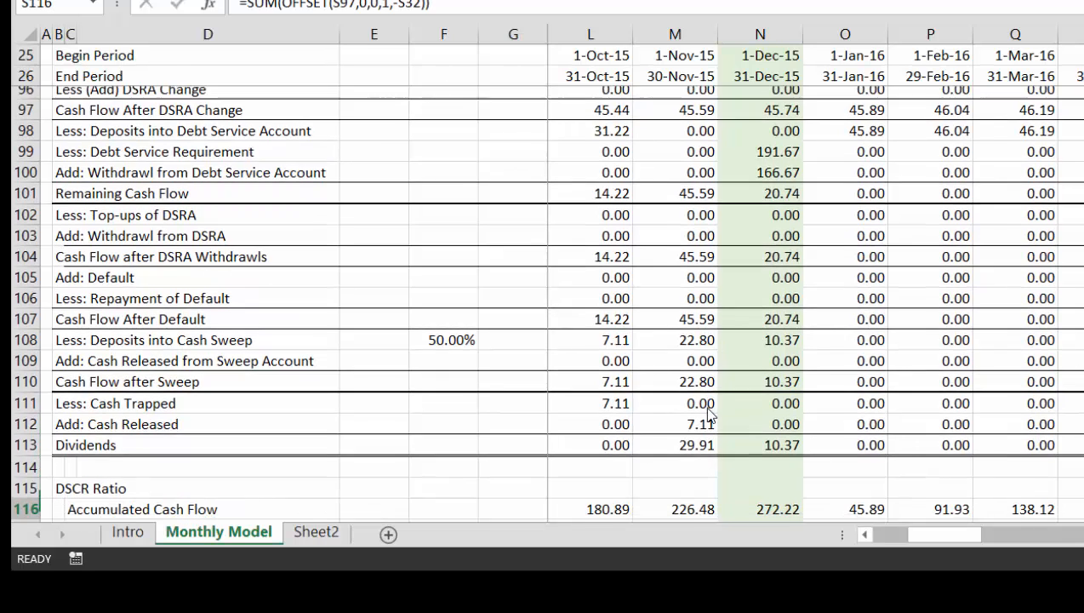
key("Down")
key("Up")
key("Up")
key("Up")
key("Up")
key("Up")
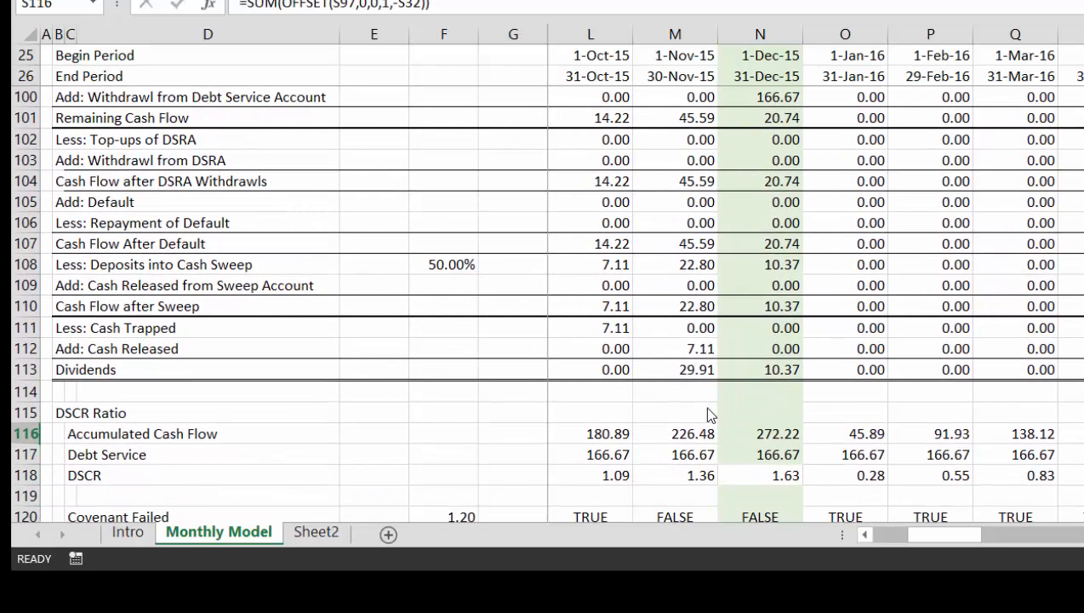
key("Up")
key("Up")
key("Down")
key("Right")
key("Right")
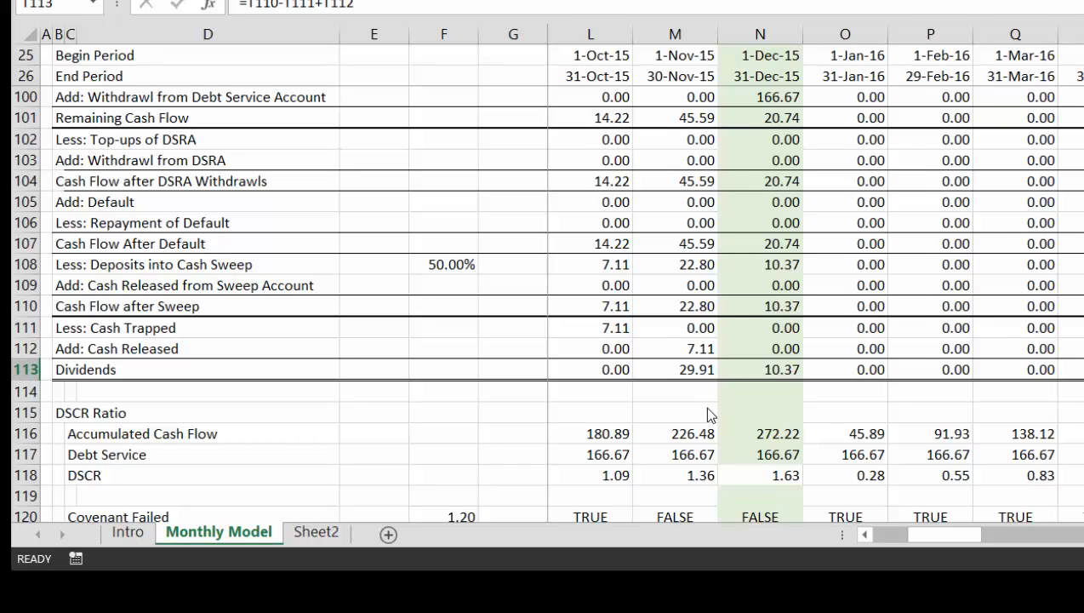
Step: Look back up the monthly model from the cash flow waterfall through the account sections to the debt schedule and timing rows
key("Up")
key("Up")
key("Up")
key("Up")
key("Up")
key("Up")
key("Up")
key("Up")
key("Up")
key("Up")
key("Up")
key("Up")
key("Up")
key("Up")
key("Up")
key("Up")
key("Up")
key("Up")
key("Up")
key("Up")
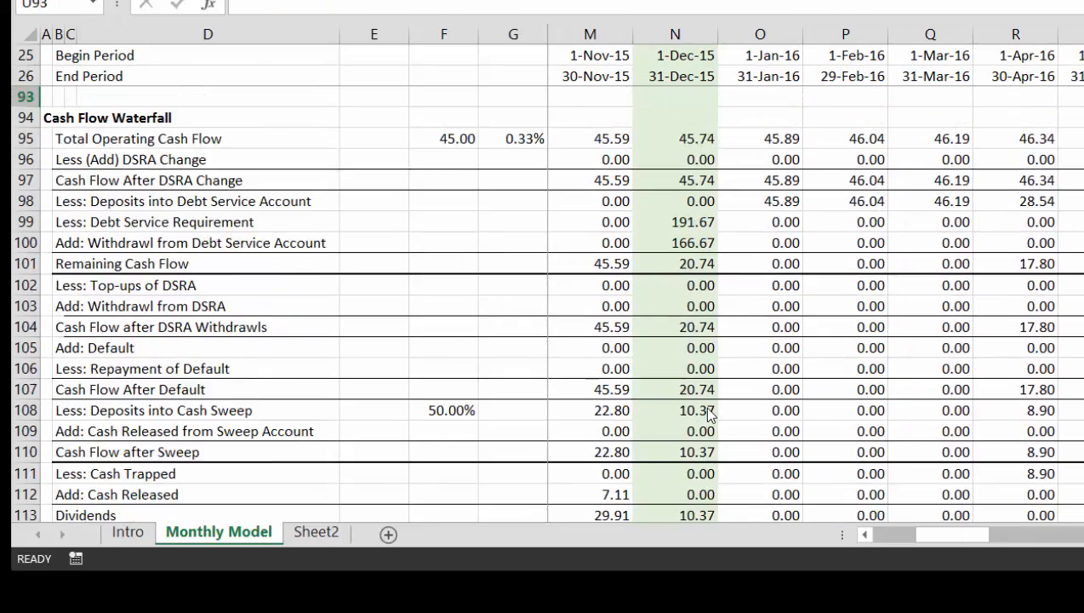
key("Up")
key("Up")
key("Up")
key("Up")
key("Up")
key("Up")
key("Up")
key("Up")
key("Up")
key("Up")
key("Up")
key("Up")
key("Up")
key("Up")
key("Up")
key("Up")
key("Up")
key("Up")
key("Up")
key("Up")
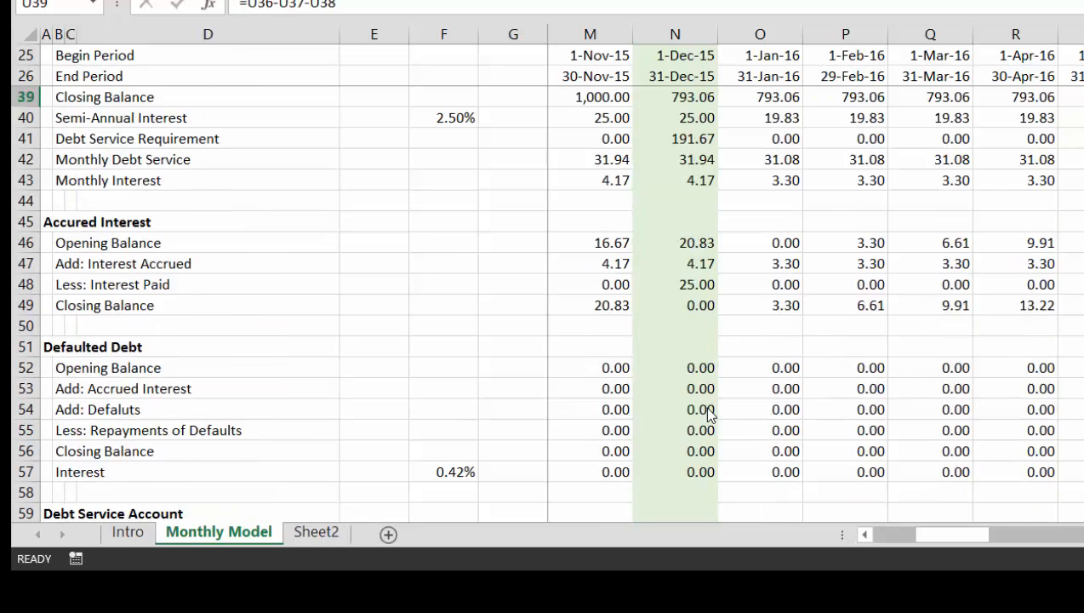
key("Up")
key("Up")
key("Up")
key("Up")
key("Up")
key("Up")
key("Up")
key("Up")
key("Up")
key("Up")
key("Up")
key("Up")
key("Up")
key("Up")
Step: Return to the model's first column and save over the existing macro-enabled workbook Monthly Cash Flow Waterfall
key("Left")
key("Left")
key("Left")
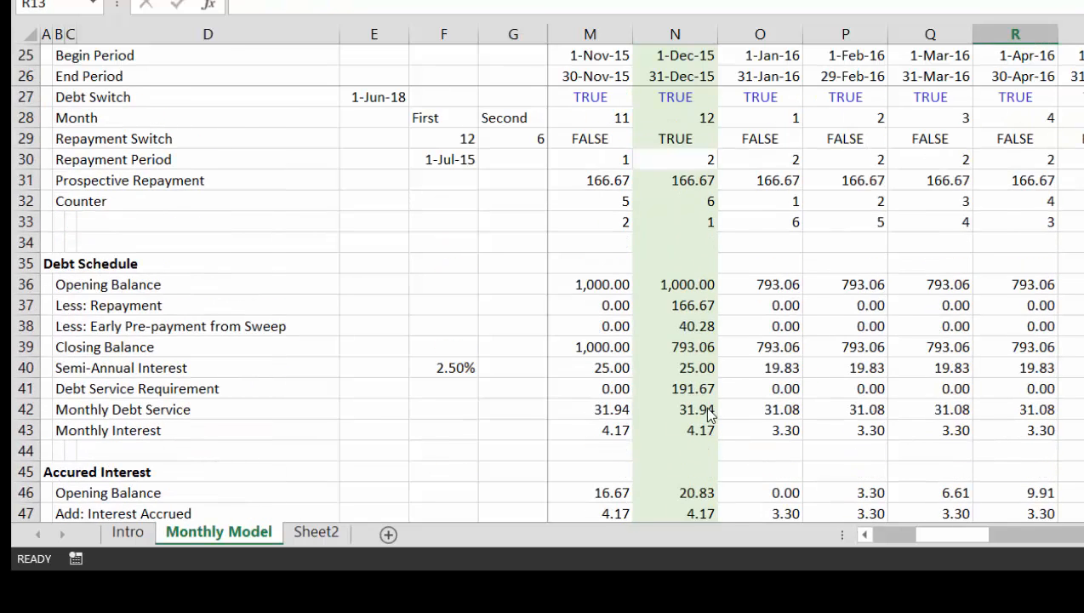
key("Left")
key("Left")
key("Left")
key("Left")
key("Left")
key("Left")
key("Left")
key("Left")
key("Left")
key("Left")
key("Left")
key("Left")
key("Left")
key("Left")
key("Left")
key("Left")
key("Left")
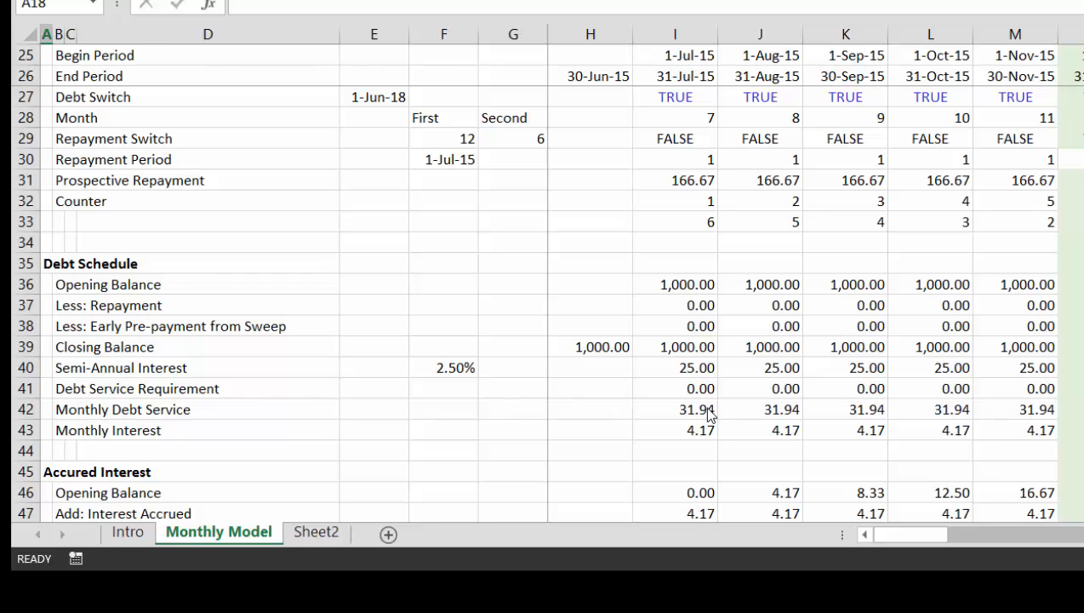
key("F12")
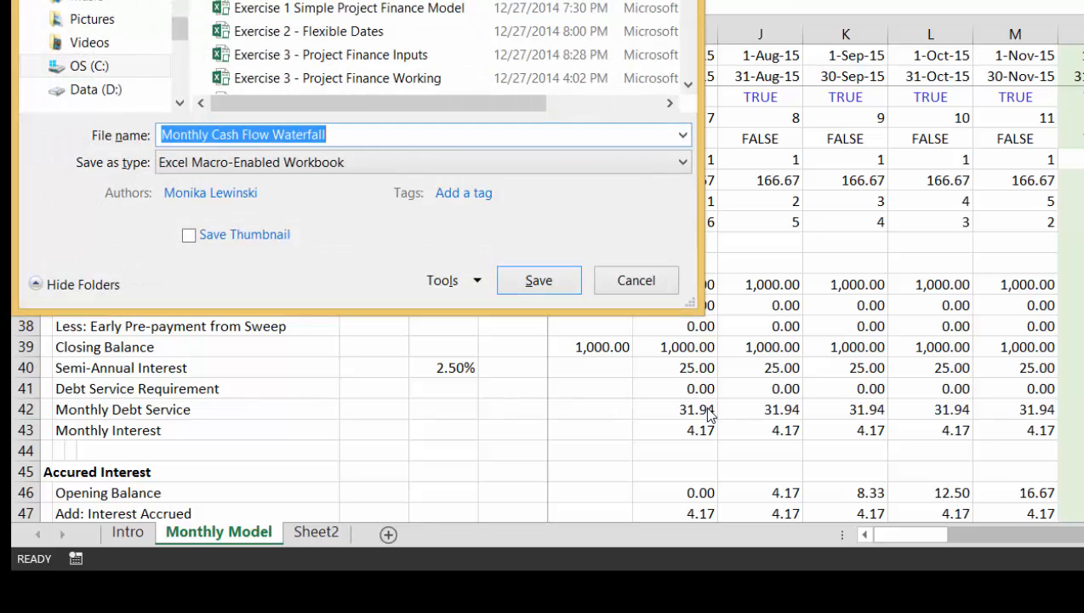
key("Return")
key("Left")
key("Return")
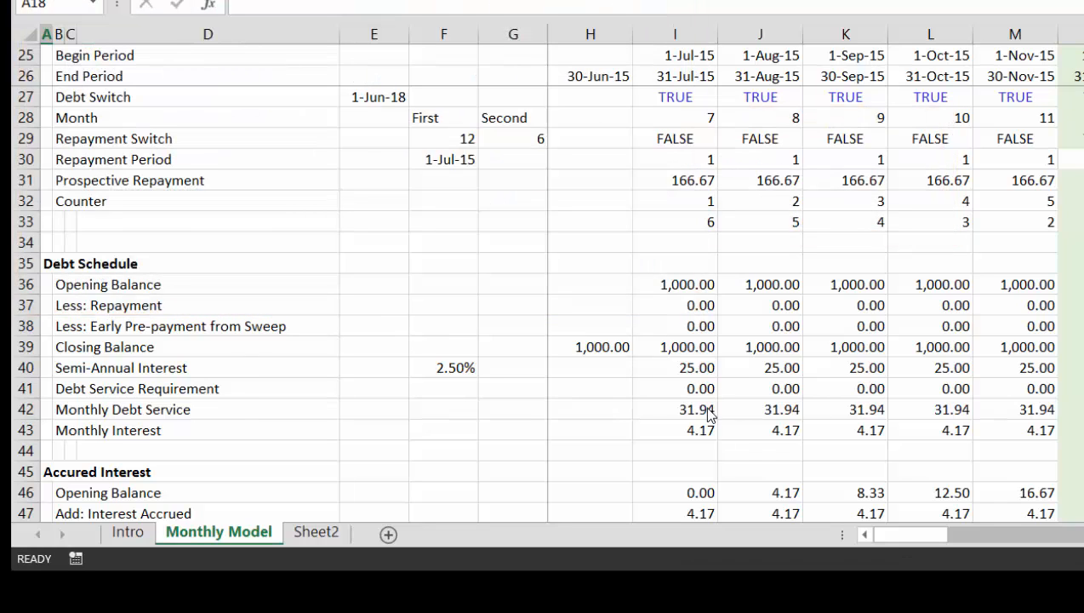
Step: Label the unnamed row 33 beneath Counter as "Months to Repayment" in column B
left_click(784, 261)
key("Up")
key("Up")
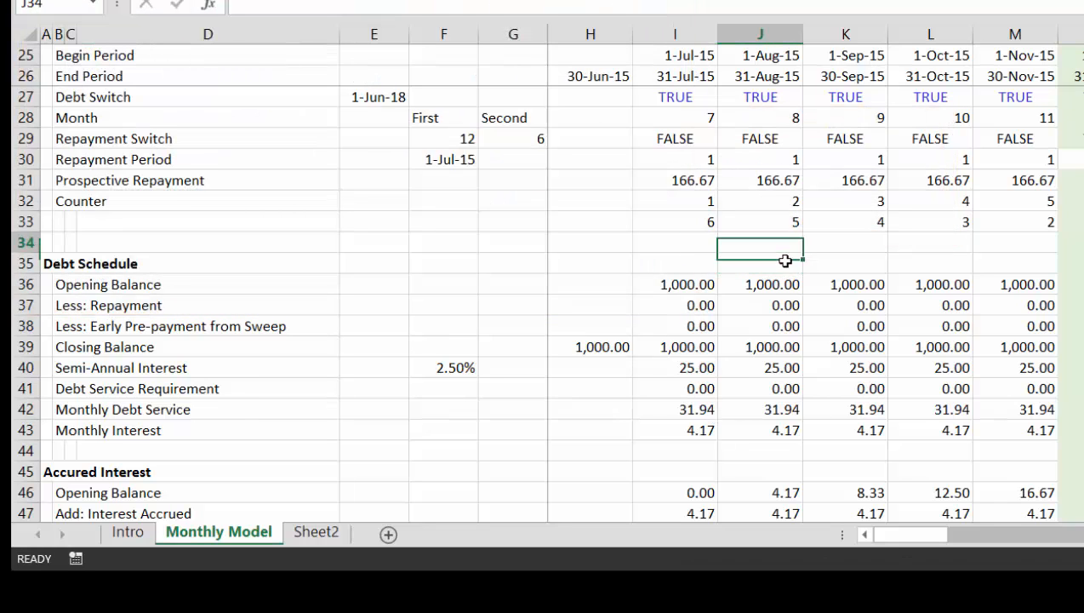
key("Left")
key("Left")
key("Left")
key("Left")
key("Left")
key("Left")
key("Left")
key("Left")
key("Left")
key("Right")
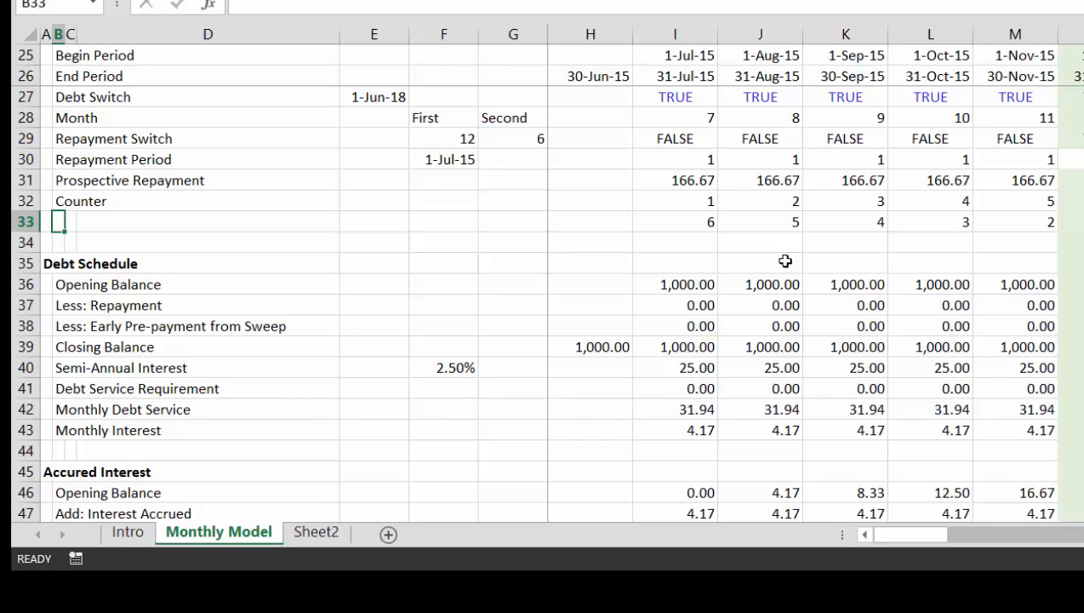
type("Month")
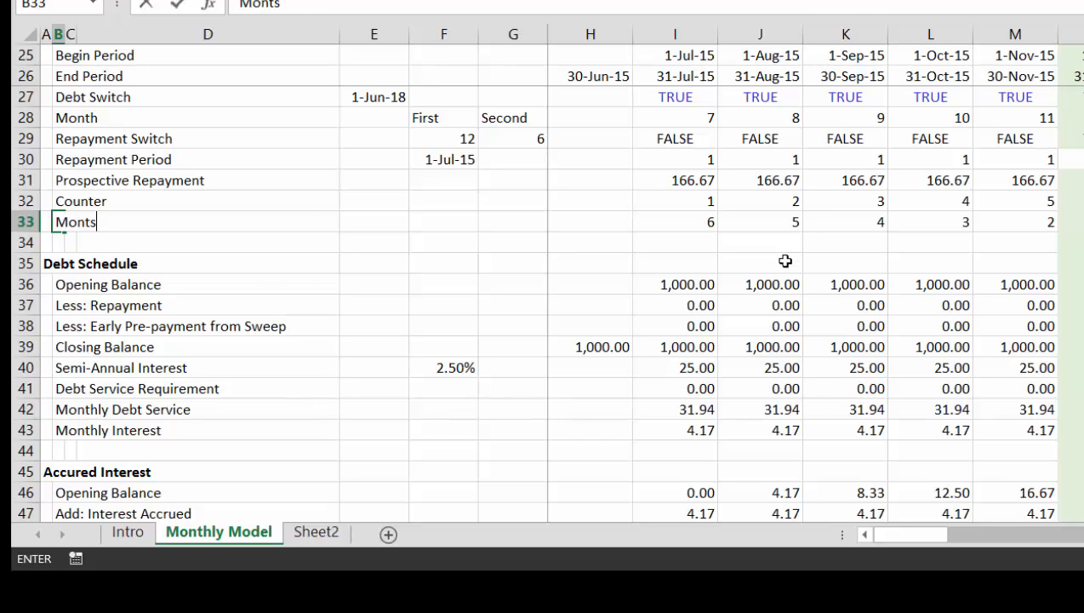
type("s to Repaymen")
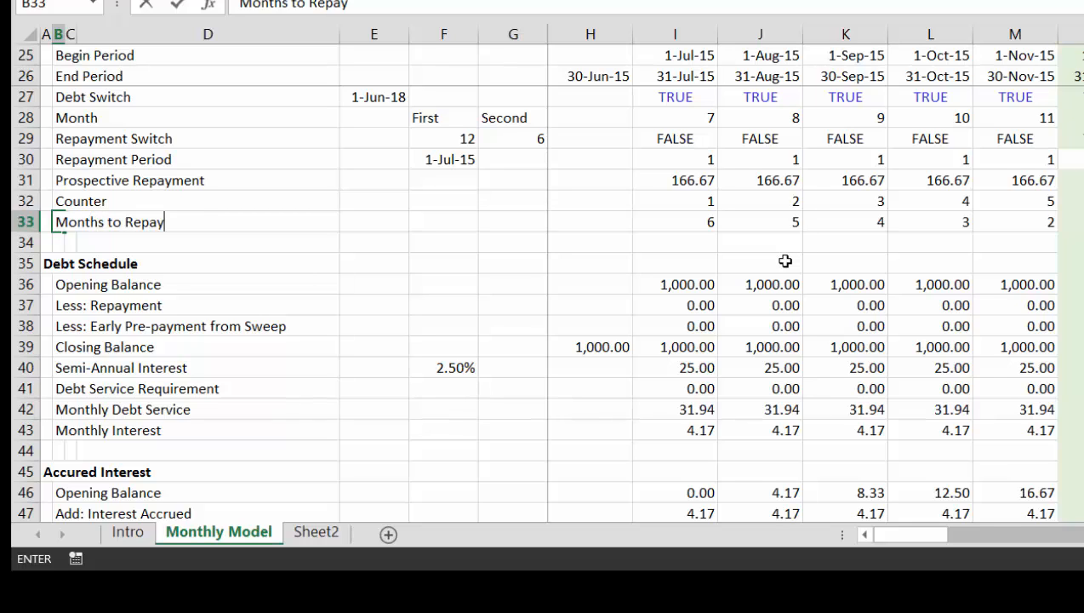
key("Return")
key("Return")
key("Return")
key("Return")
key("Return")
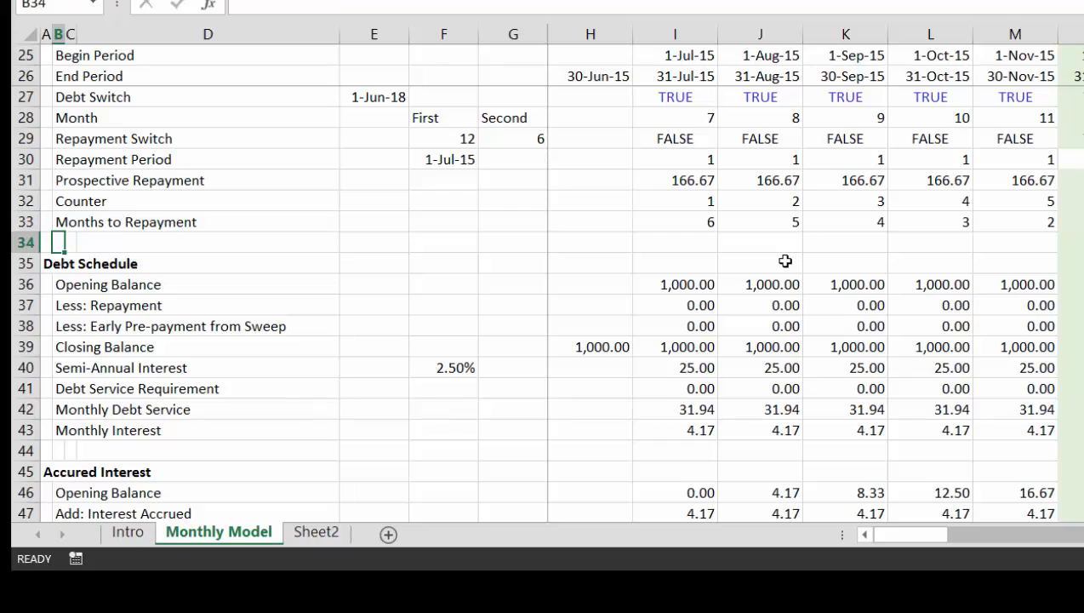
Step: Review the row labels and sections from the Debt Schedule down through the reserve and lock-up accounts to the Cash Flow Waterfall
key("Down")
key("Down")
key("Down")
key("Down")
key("Down")
key("Down")
key("Down")
key("Down")
key("Down")
key("Down")
key("Down")
key("Down")
key("Down")
key("Down")
key("Down")
key("Down")
key("Down")
key("Down")
key("Down")
key("Down")
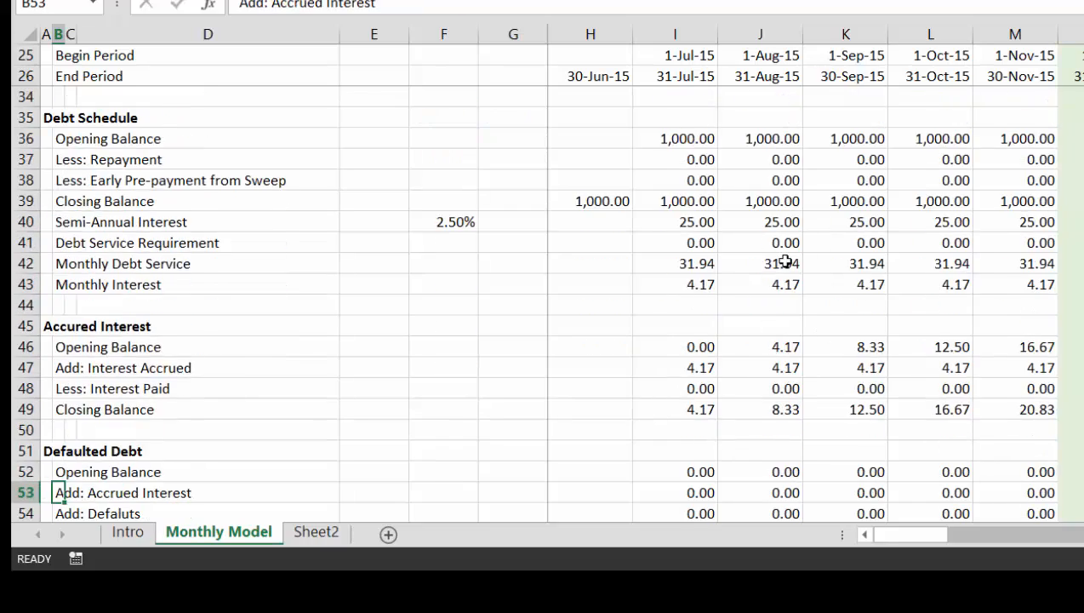
key("Down")
key("Down")
key("Down")
key("Down")
key("Down")
key("Down")
key("Down")
key("Down")
key("Down")
key("Down")
key("Down")
key("Down")
key("Down")
key("Down")
key("Down")
key("Down")
key("Down")
key("Down")
key("Down")
key("Down")
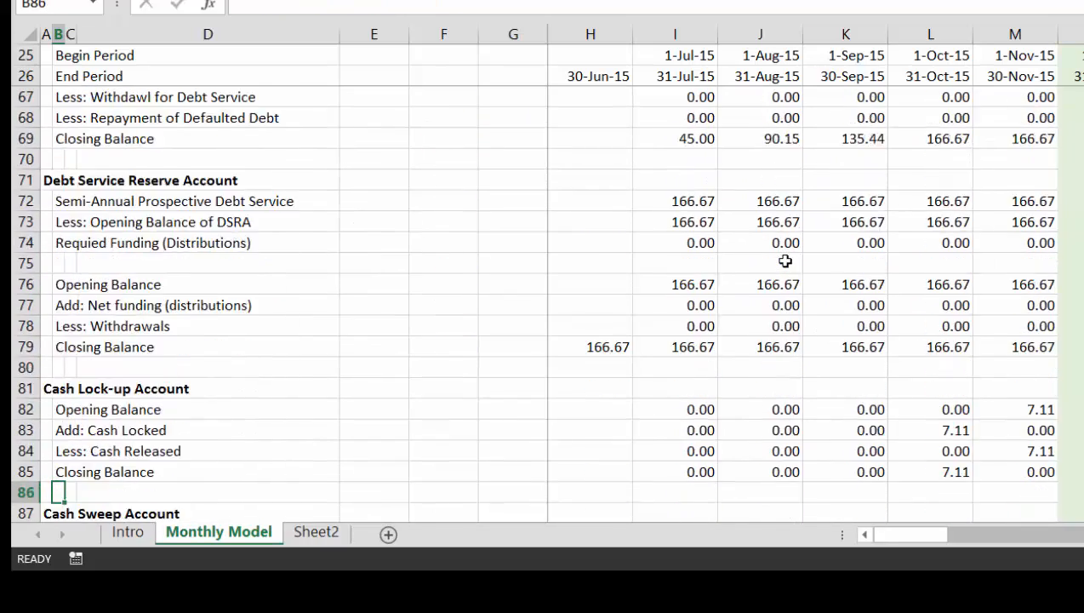
key("Down")
key("Down")
key("Down")
key("Down")
key("Down")
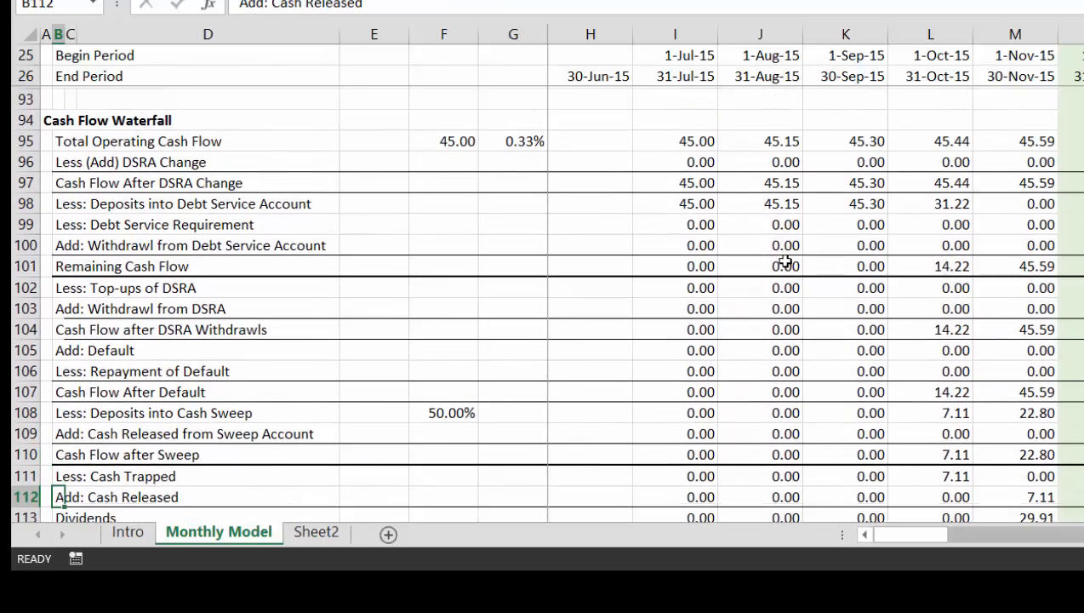
Step: Review the Cash Flow Waterfall rows and the Cash Sweep Account section above them
key("Up")
key("Up")
key("Up")
key("Up")
key("Up")
key("Up")
key("Up")
key("Up")
key("Up")
key("Up")
key("Up")
key("Up")
key("Up")
key("Up")
key("Up")
key("Up")
key("Up")
key("Up")
key("Up")
key("Up")
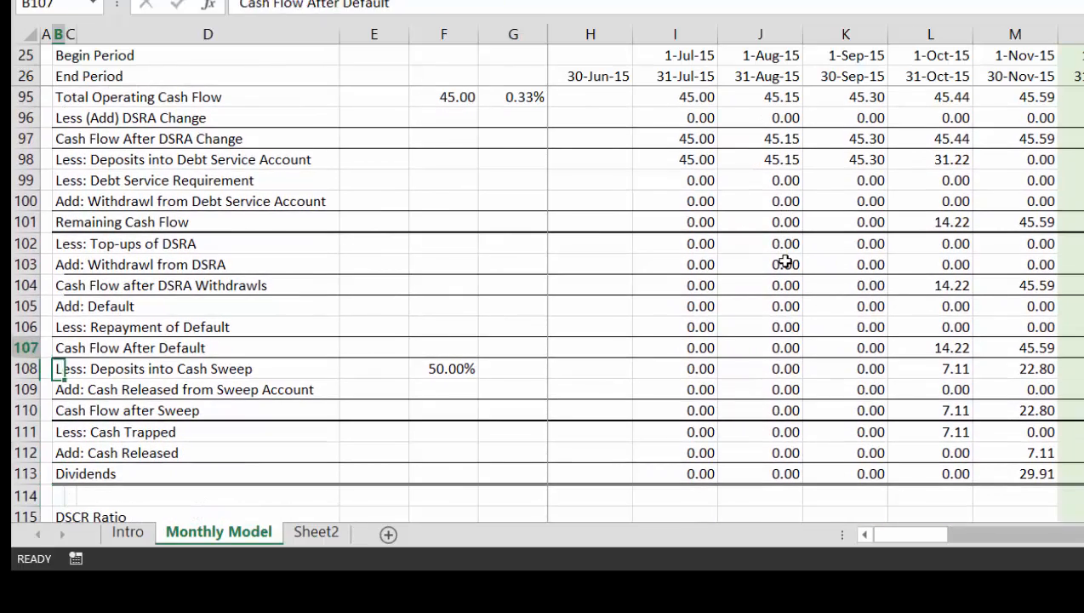
key("Down")
key("Down")
key("Down")
key("Down")
key("Down")
key("Down")
key("Down")
key("Down")
key("Down")
key("Down")
key("Down")
key("Down")
key("Down")
key("Down")
key("Down")
key("Down")
key("Down")
key("Down")
key("Down")
key("Down")
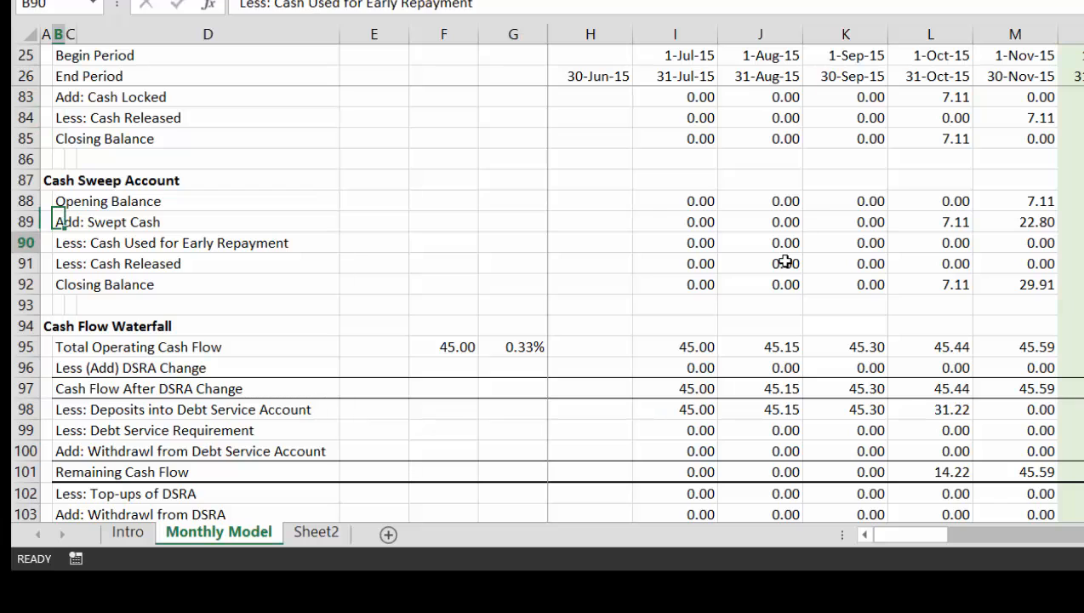
Step: Examine the DSCR Ratio and covenant test rows beneath the Cash Flow Waterfall
key("Down")
key("Down")
key("Down")
key("Down")
key("Down")
key("Down")
key("Down")
key("Down")
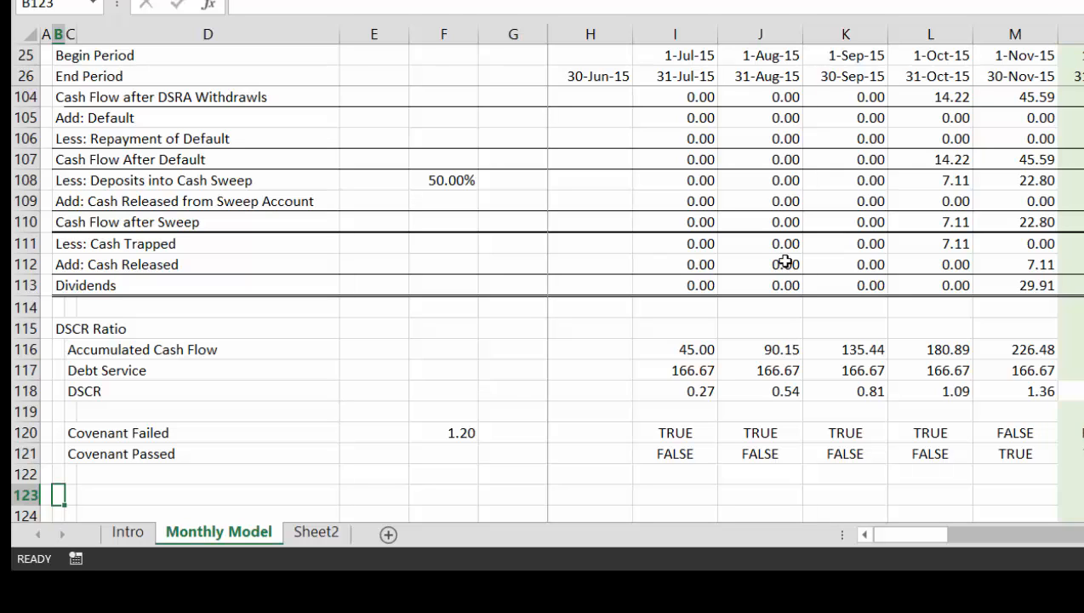
Step: Look back up from the covenant tests through the waterfall and reserve accounts to the Debt Service Account
key("Up")
key("Up")
key("Up")
key("Up")
key("Up")
key("Up")
key("Up")
key("Up")
key("Up")
key("Up")
key("Up")
key("Up")
key("Up")
key("Up")
key("Up")
key("Up")
key("Up")
key("Up")
key("Up")
key("Up")
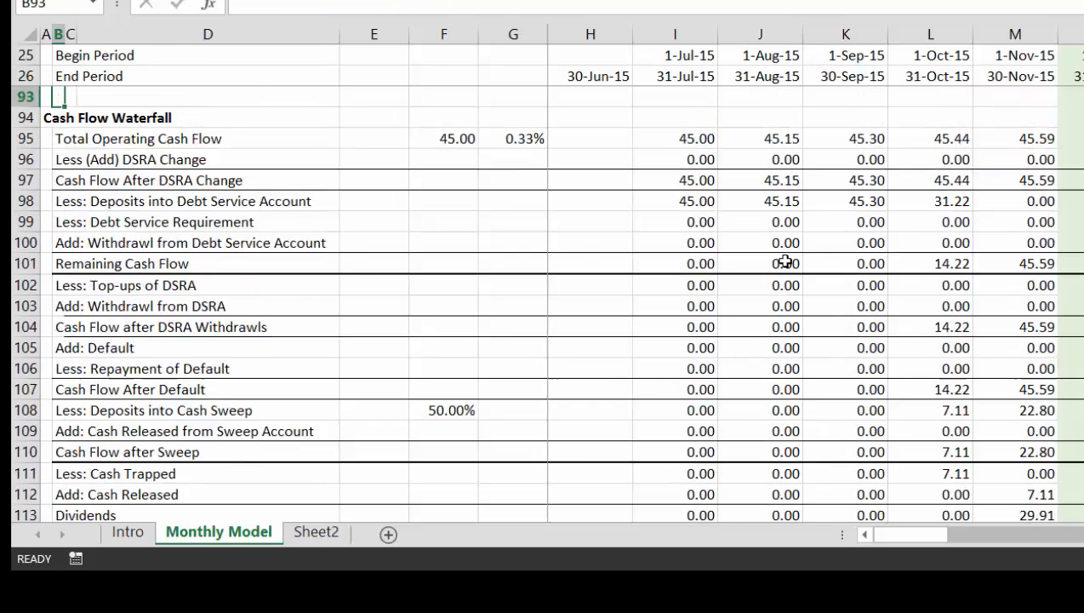
key("Up")
key("Up")
key("Up")
key("Up")
key("Up")
key("Up")
key("Up")
key("Up")
key("Up")
key("Up")
key("Up")
key("Up")
key("Up")
key("Up")
key("Up")
key("Up")
key("Up")
key("Up")
key("Up")
key("Up")
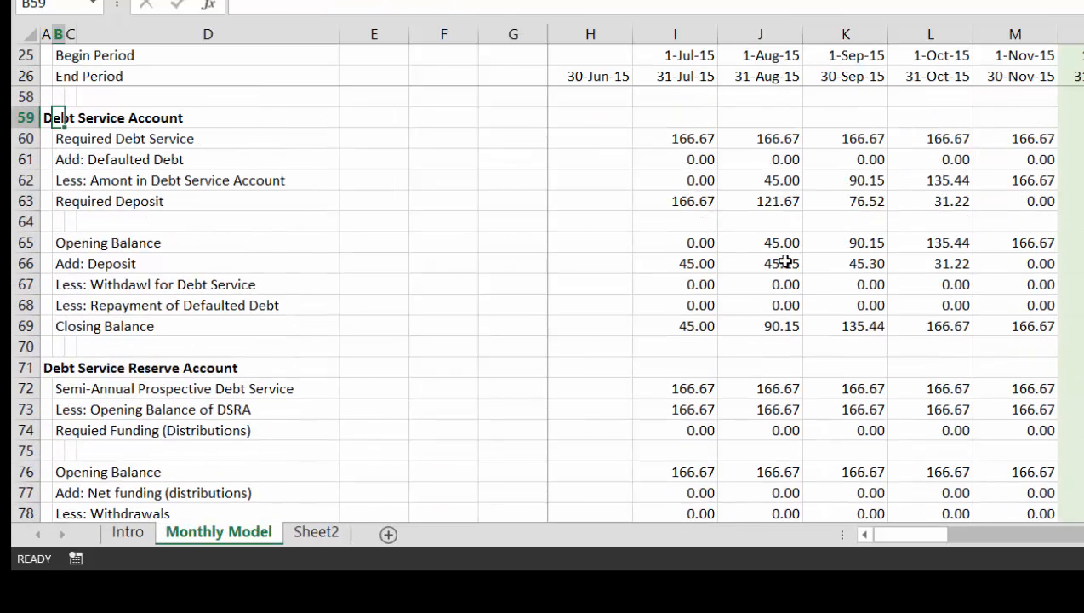
Step: Inspect the Required Deposit formula for the July 2015 period in the Debt Service Account
key("Down")
key("Down")
key("Down")
key("Down")
key("Down")
key("Right")
key("Up")
key("Right")
key("Right")
key("Right")
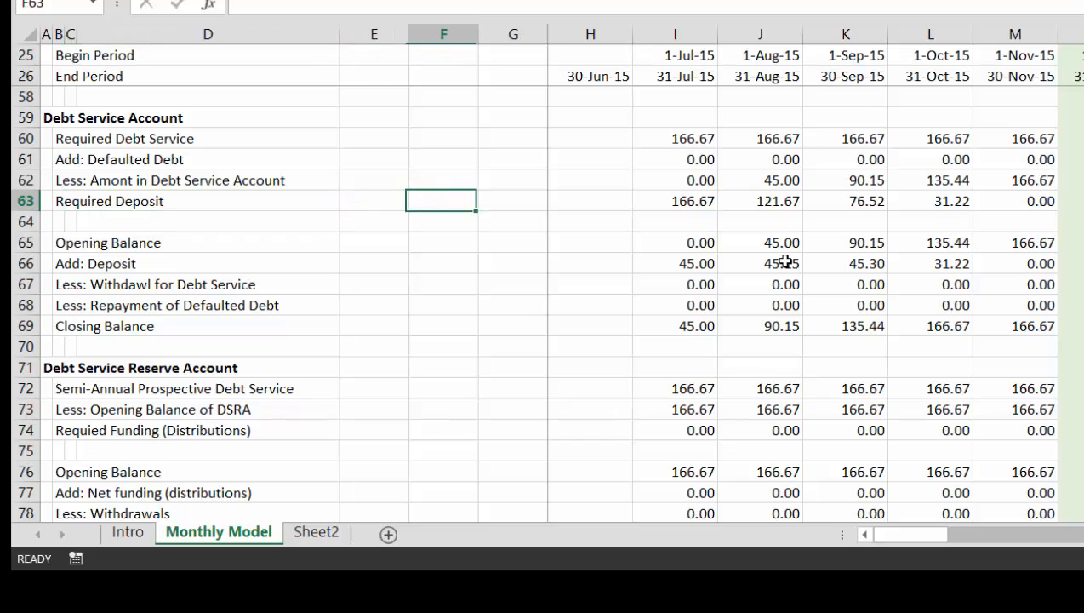
key("Right")
key("Right")
key("Right")
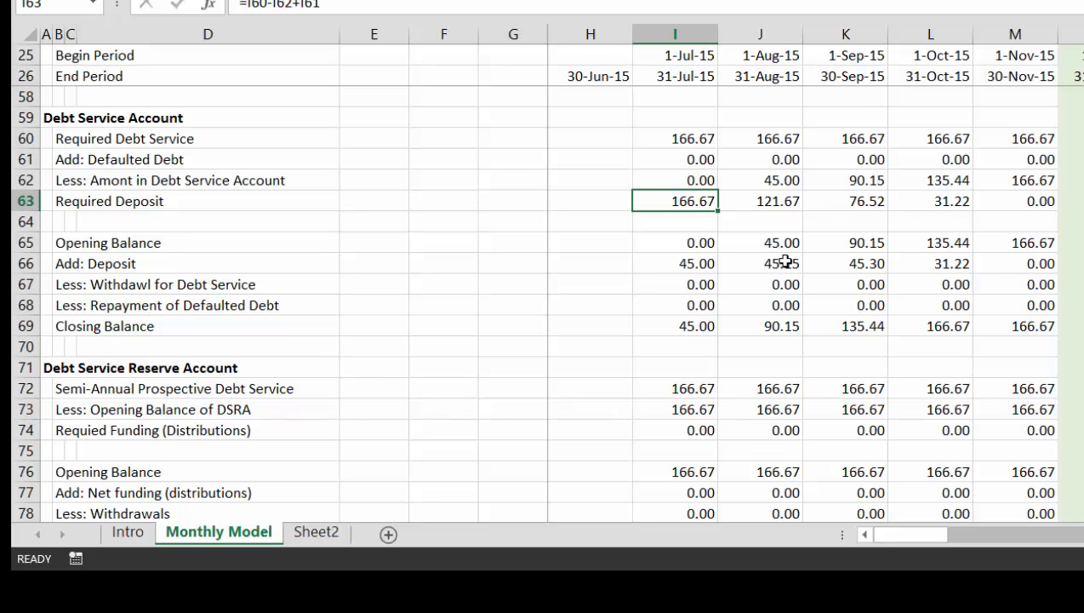
Step: Return to the first column and review the Debt Schedule and the timing rows above it
key("Down")
key("Left")
key("Left")
key("Left")
key("Left")
key("Left")
key("Left")
key("Left")
key("Left")
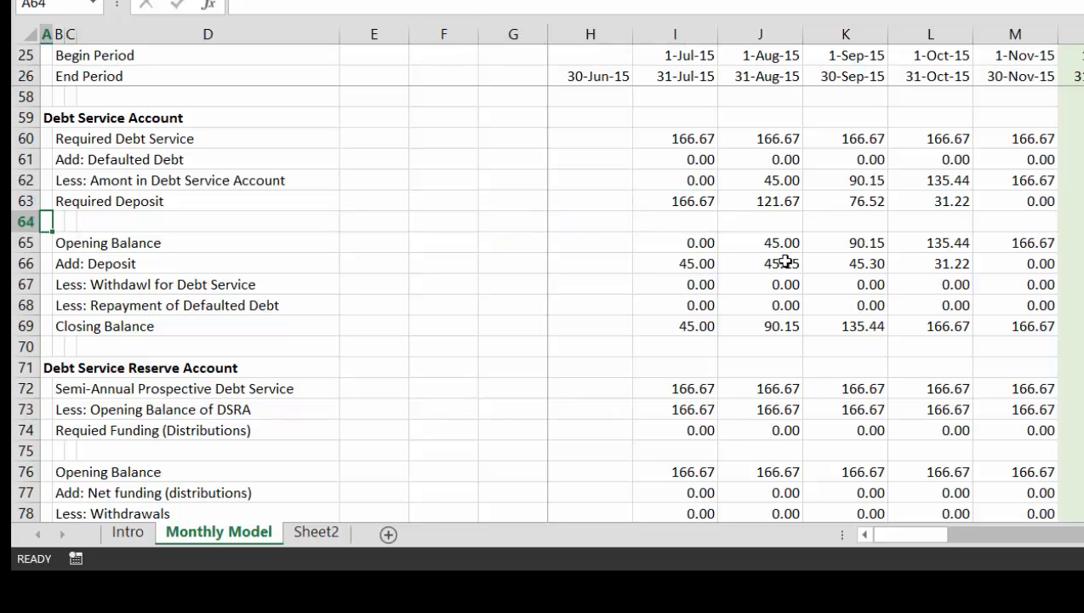
key("Up")
key("Up")
key("Up")
key("Up")
key("Up")
key("Up")
key("Up")
key("Up")
key("Up")
key("Up")
key("Up")
key("Up")
key("Up")
key("Up")
key("Up")
key("Up")
key("Up")
key("Up")
key("Up")
key("Up")
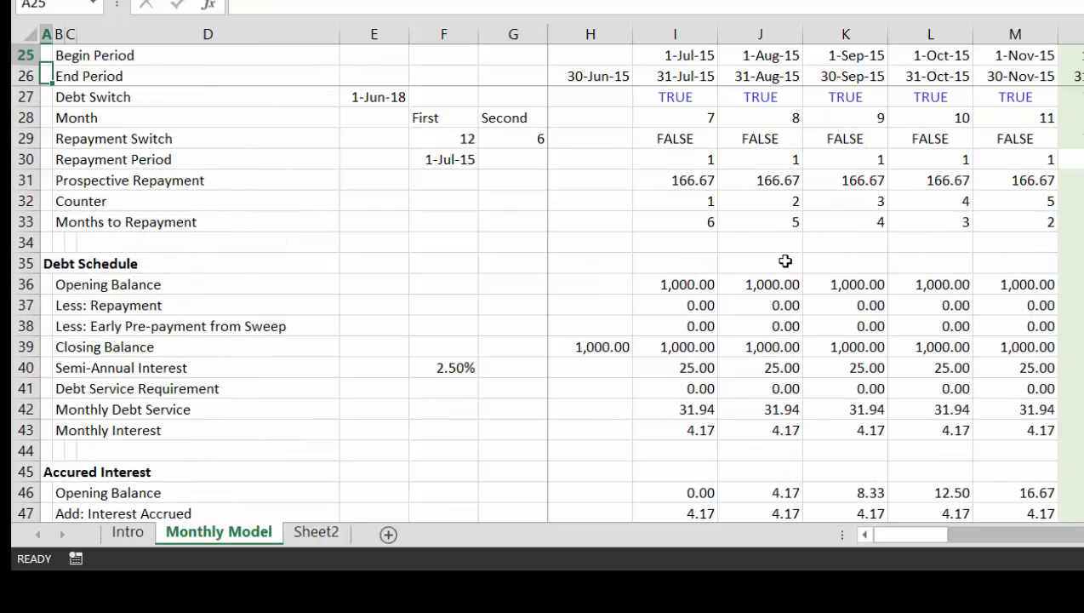
Step: Check the period dates, debt and repayment switches, and counter rows down to Months to Repayment
key("Up")
key("Up")
key("Up")
key("Up")
key("Up")
key("Up")
key("Up")
key("Up")
key("Up")
key("Up")
key("Up")
key("Up")
key("Up")
key("Down")
key("Down")
key("Down")
key("Down")
key("Down")
key("Down")
key("Down")
key("Down")
key("Down")
key("Down")
key("Down")
key("Down")
key("Down")
key("Down")
key("Down")
key("Down")
key("Down")
key("Down")
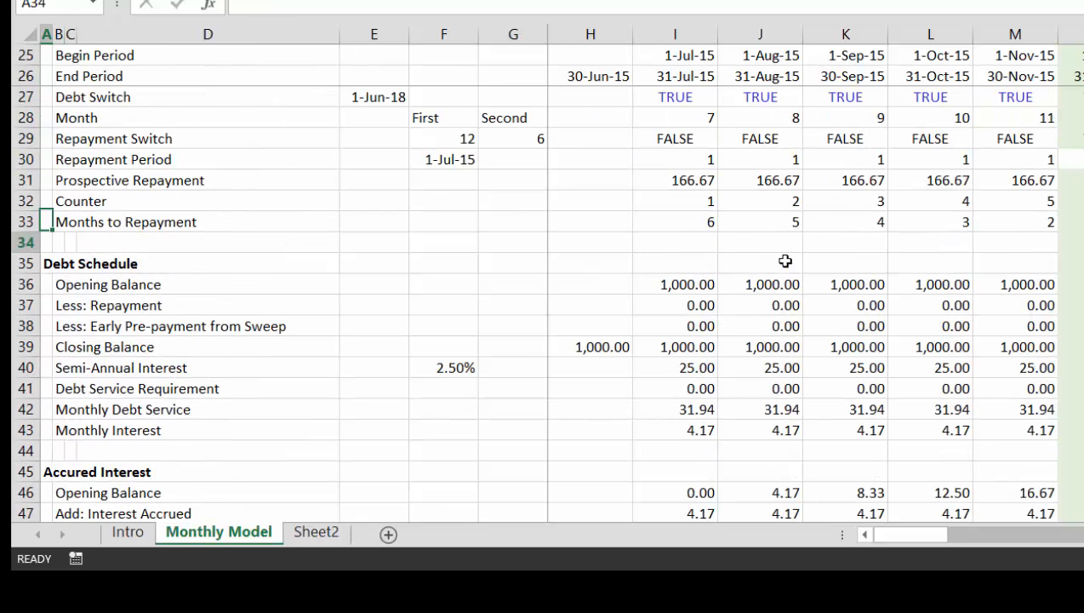
Step: Review the sections from the Debt Schedule through Accrued Interest and Defaulted Debt to the start of the Debt Service Account
key("Down")
key("Down")
key("Down")
key("Down")
key("Down")
key("Down")
key("Down")
key("Down")
key("Down")
key("Down")
key("Down")
key("Down")
key("Down")
key("Down")
key("Down")
key("Down")
key("Down")
key("Down")
key("Down")
key("Down")
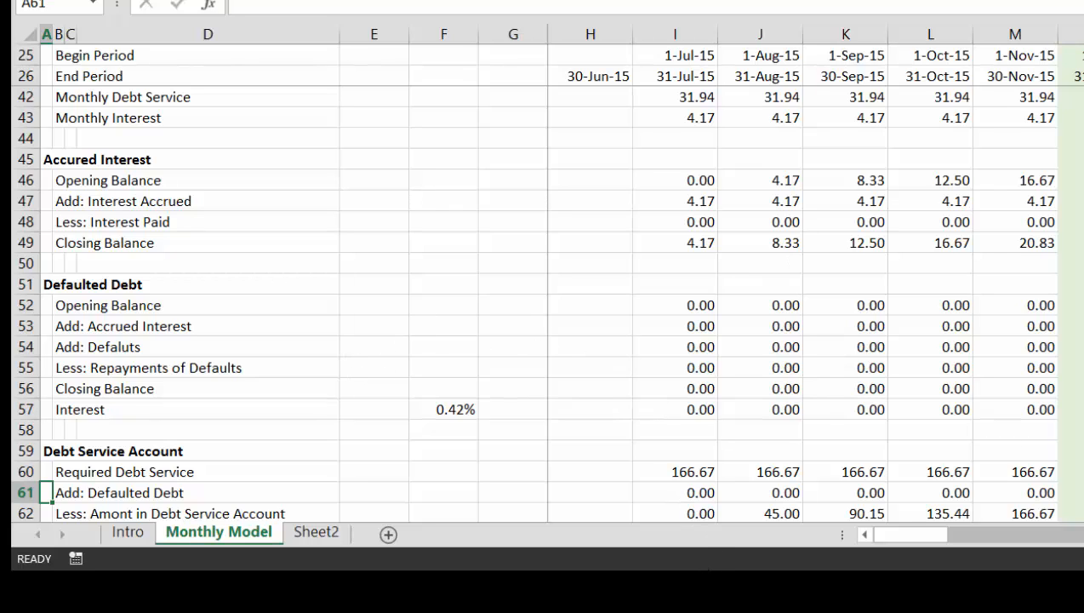
key("F10")
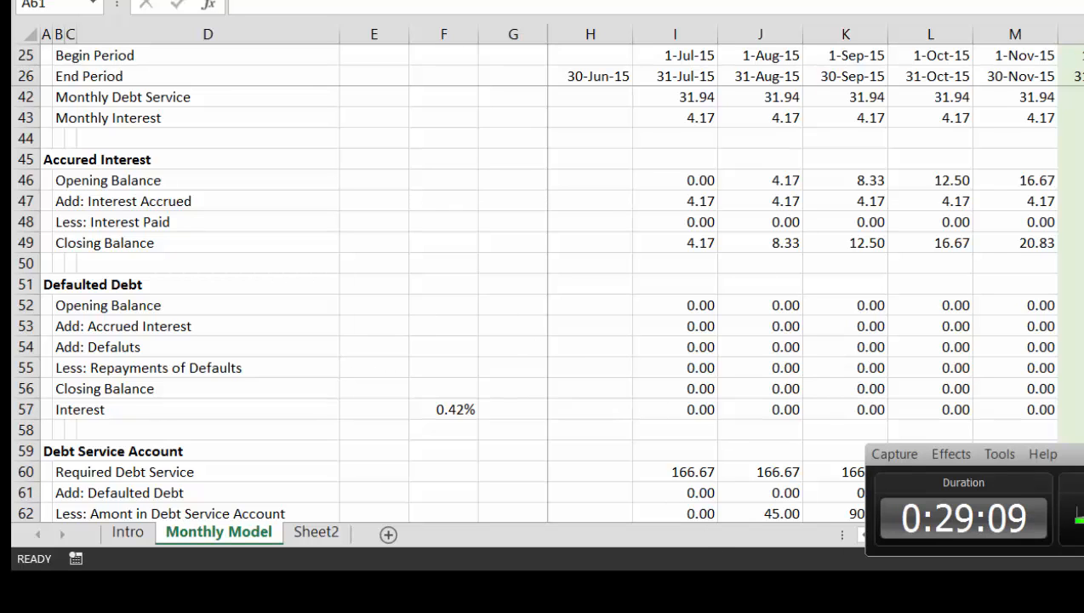